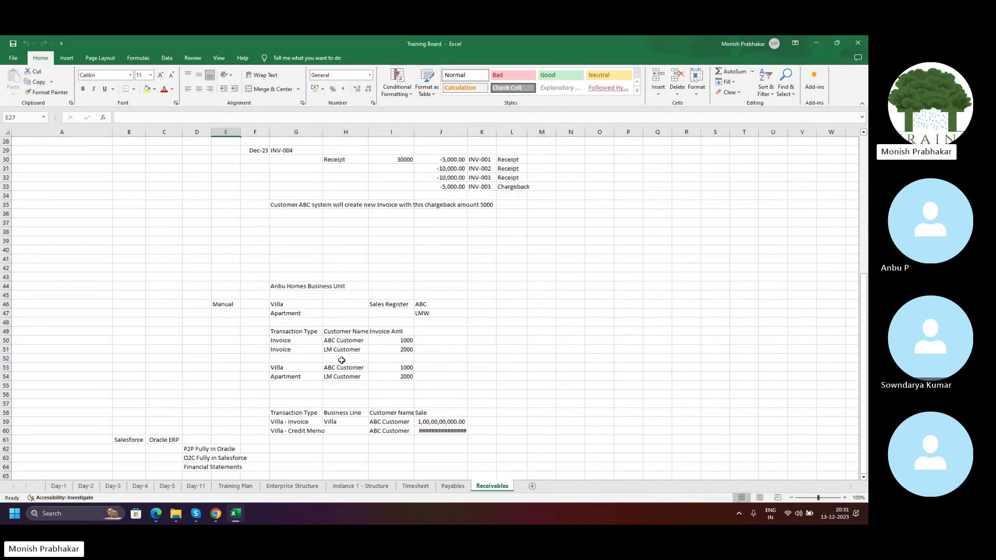
Switch from the Excel workbook to Oracle Fusion Cloud Applications in Chrome and open the Security Console.
scroll(342, 360, down, 12)
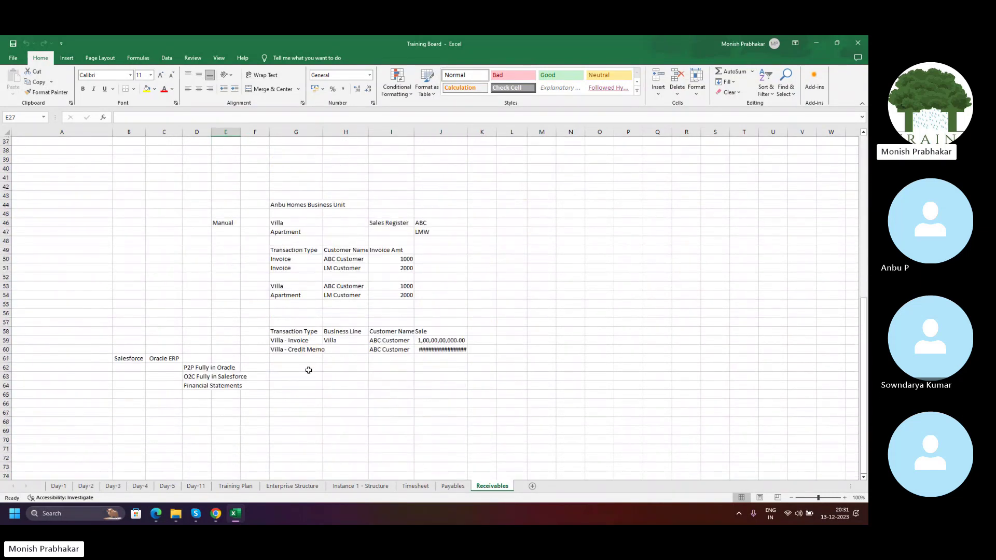
mouse_move(216, 513)
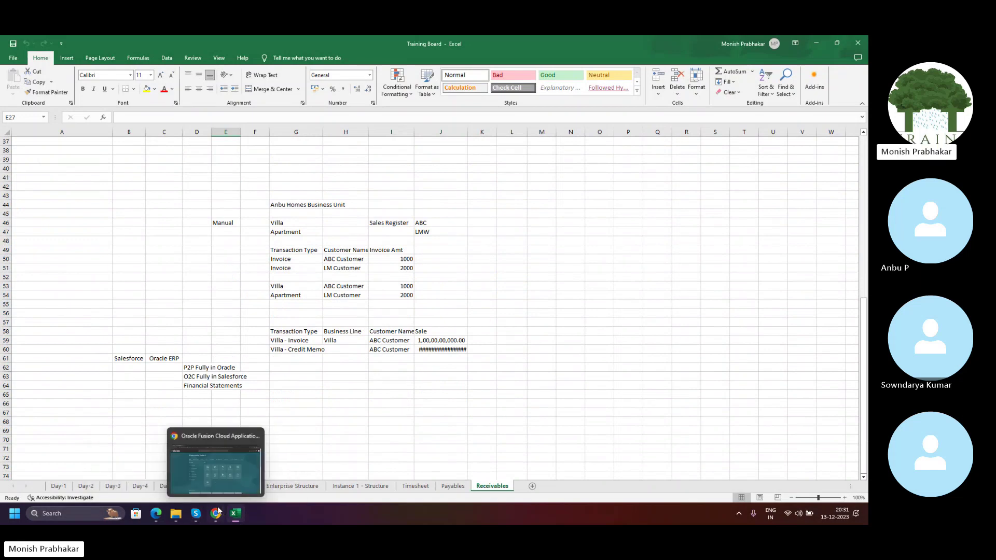
click(213, 459)
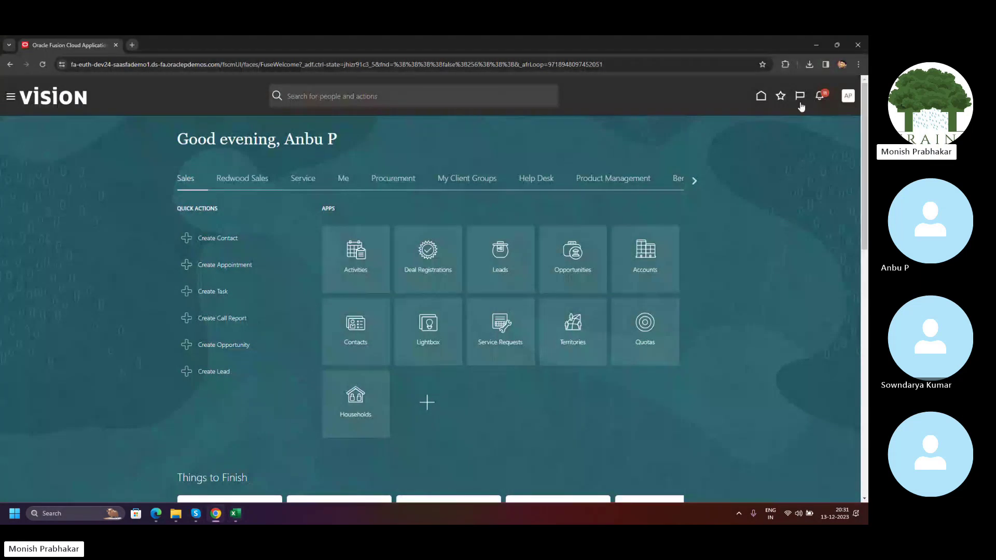
click(694, 180)
click(694, 181)
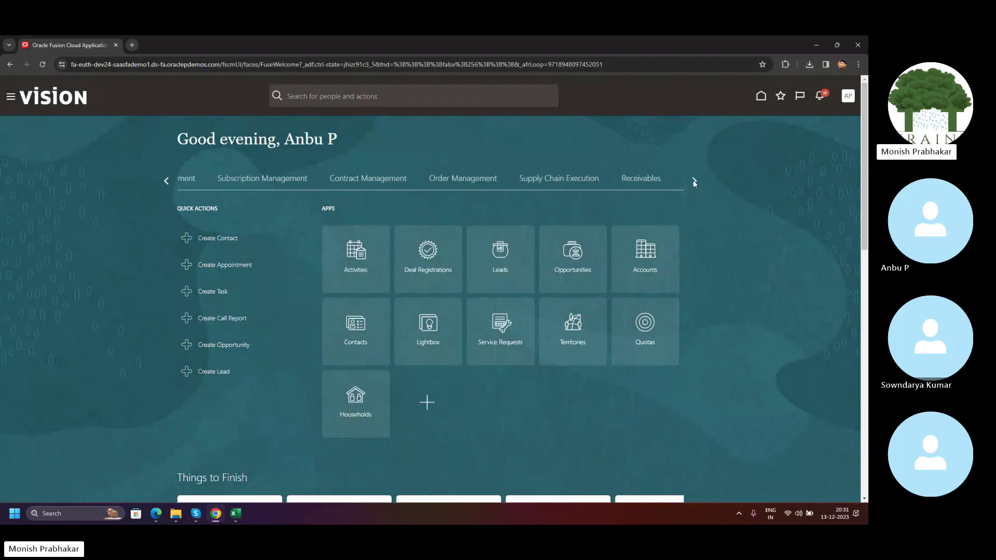
click(694, 181)
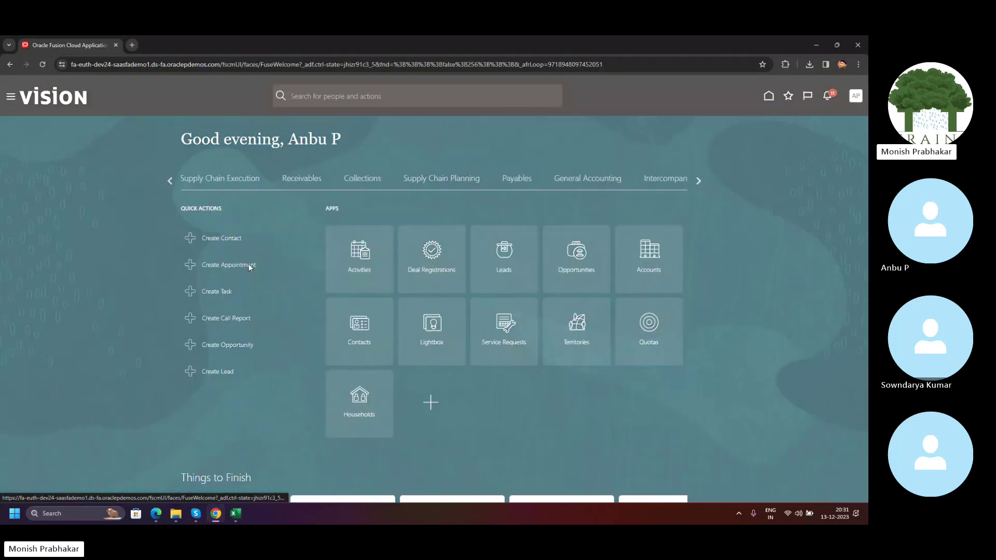
scroll(258, 308, down, 4)
click(58, 440)
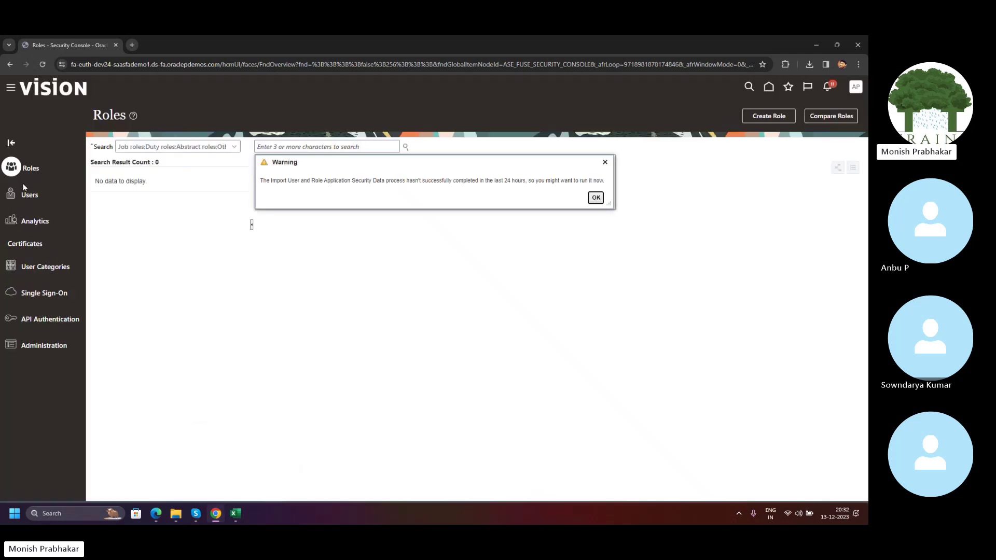
Search the Security Console's user accounts for the user's own user name.
click(375, 151)
key(Caps_Lock)
text(Anbu)
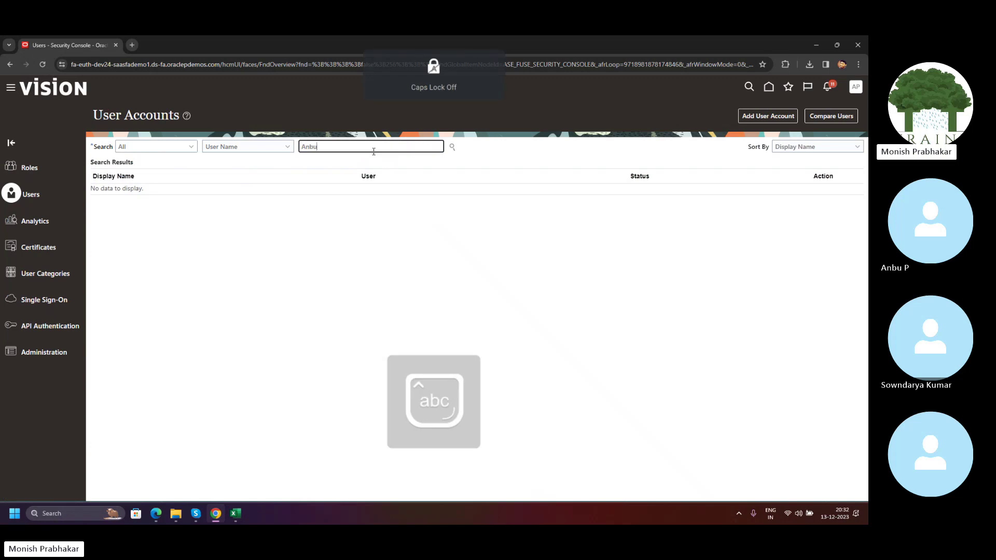
text(.)
key(Caps_Lock)
text(P)
key(Return)
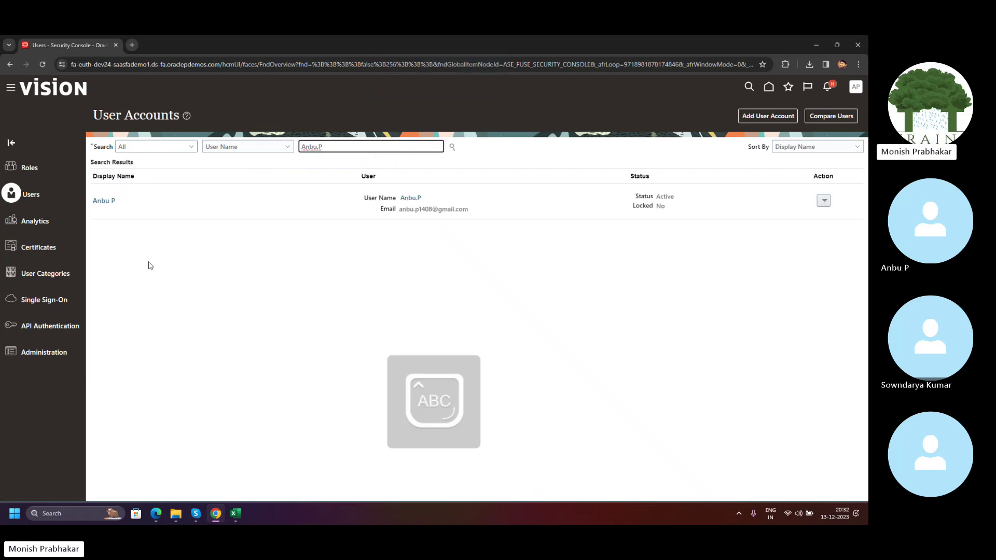
Open the found user's account details, check the assigned roles such as Accounts Receivable Manager, and close the details.
click(108, 202)
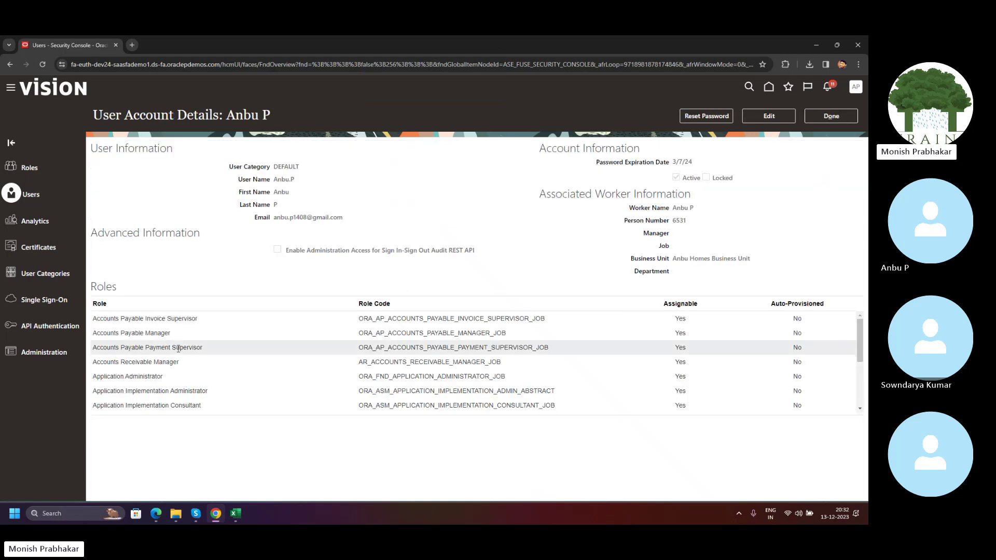
drag(861, 351, 862, 399)
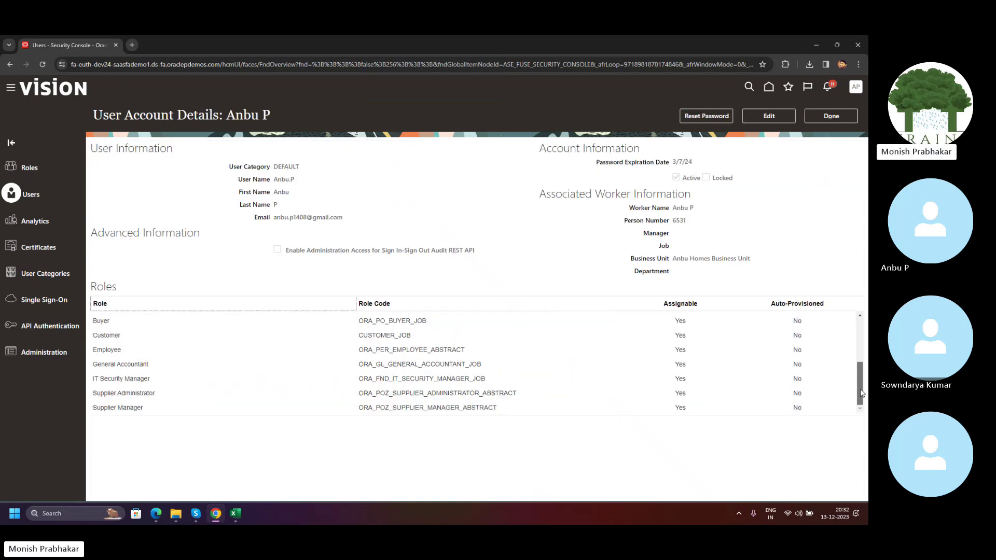
scroll(326, 387, up, 3)
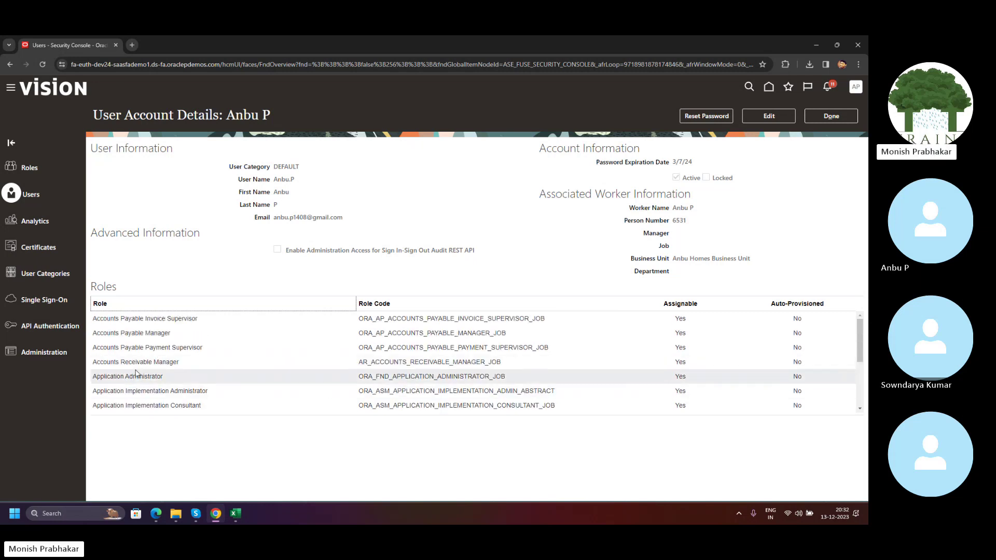
click(164, 362)
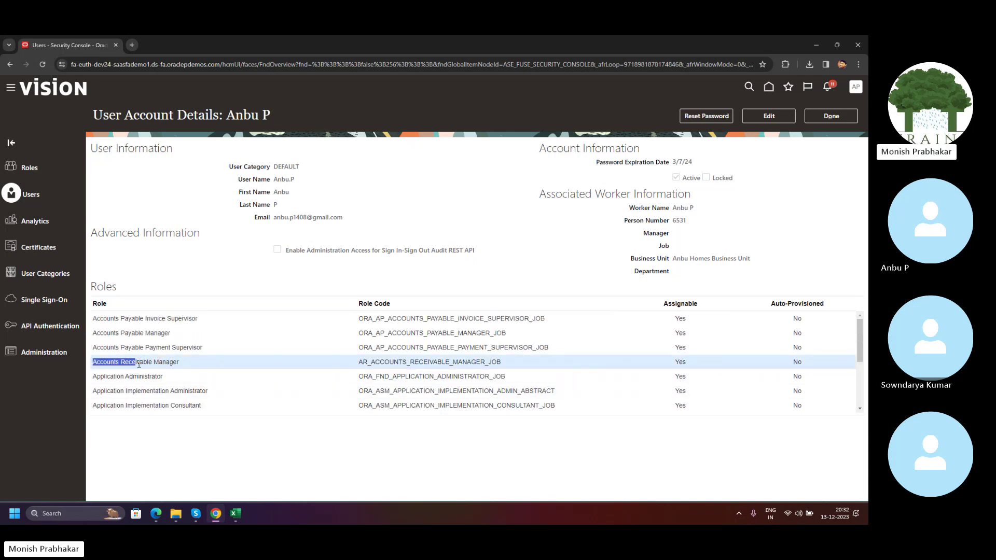
scroll(184, 368, down, 3)
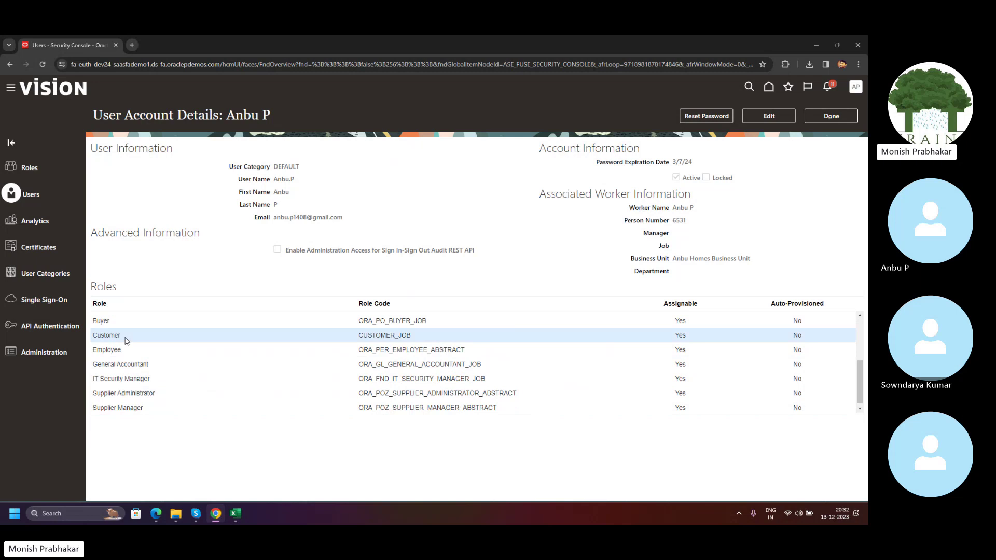
scroll(634, 336, up, 2)
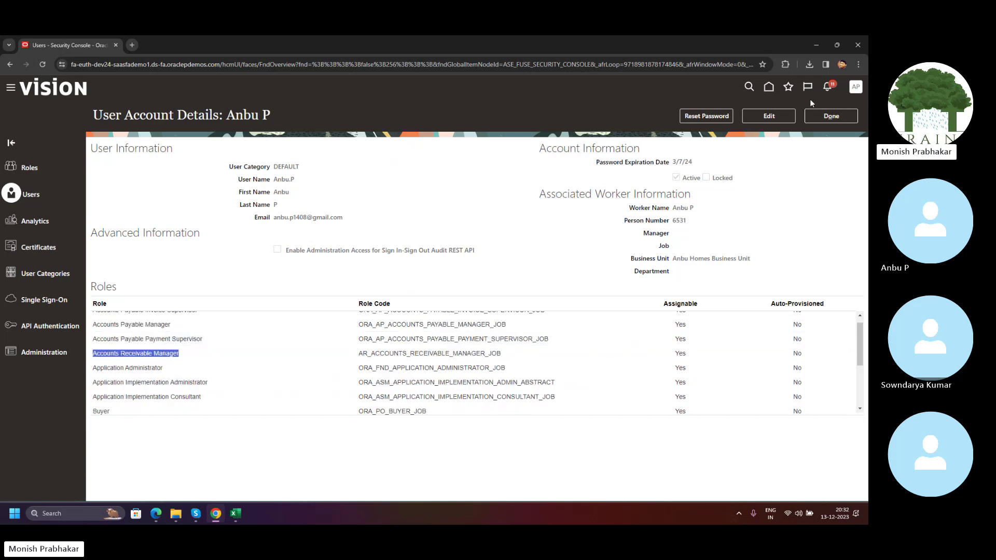
click(831, 117)
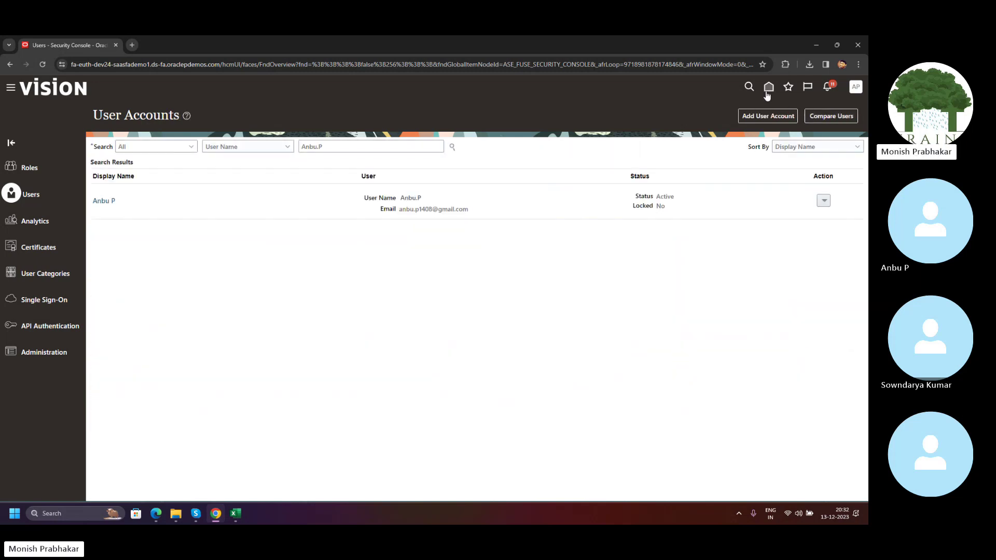
Return to the home page and display the Receivables group of apps.
click(768, 94)
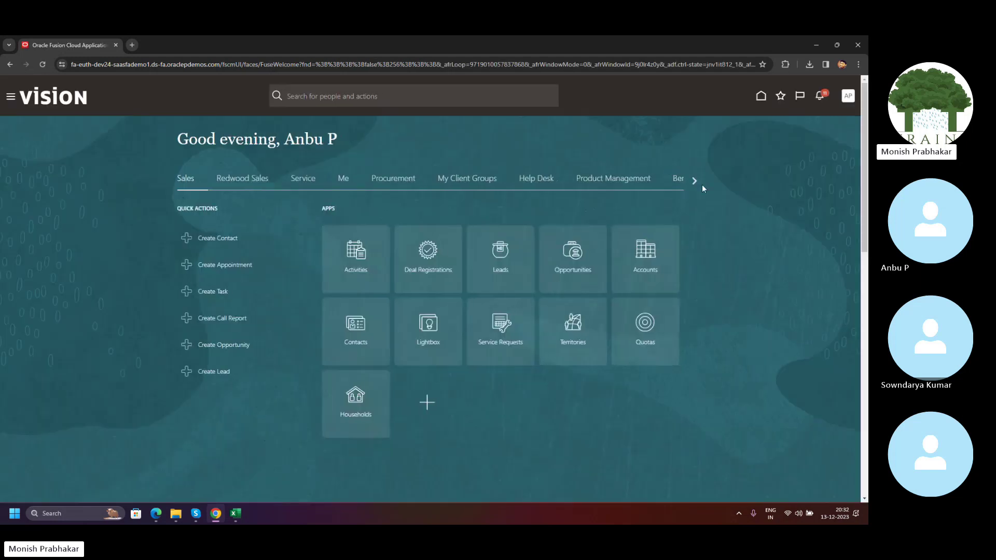
click(694, 181)
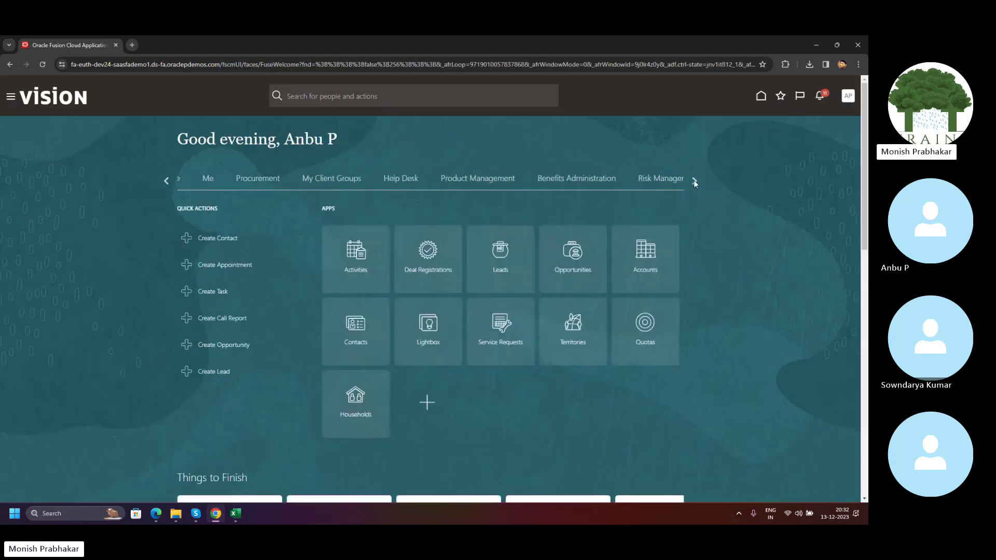
click(695, 181)
click(694, 181)
click(694, 181)
click(694, 181)
click(695, 181)
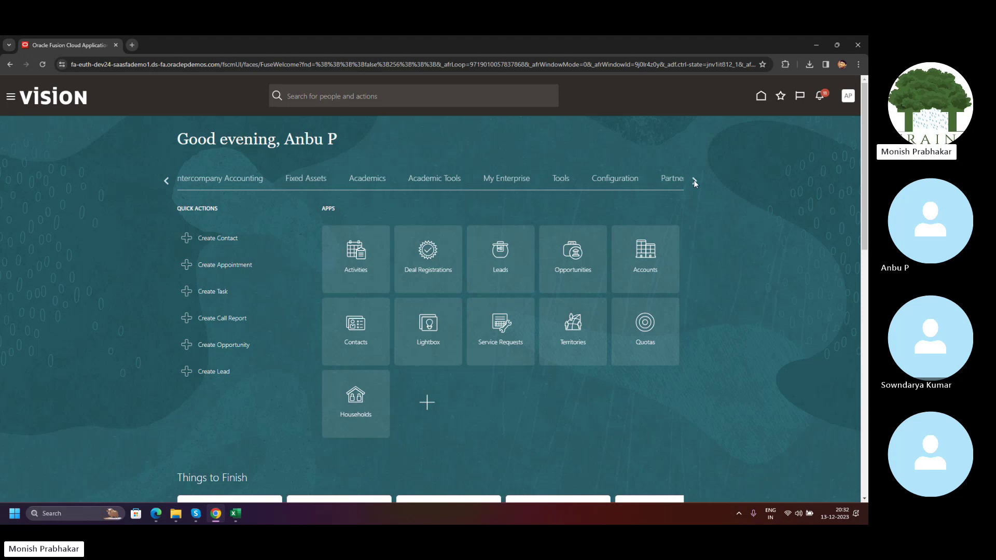
click(696, 181)
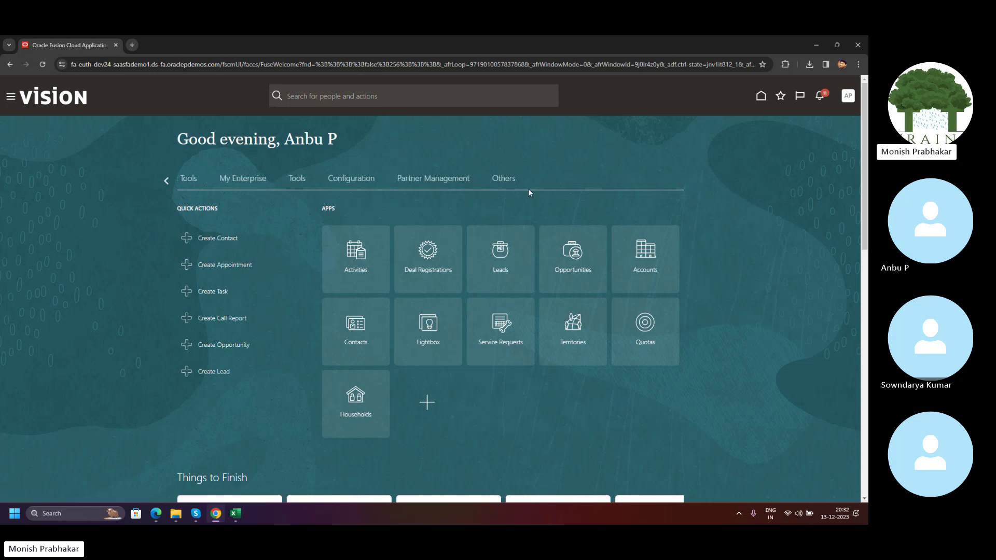
click(166, 181)
click(166, 180)
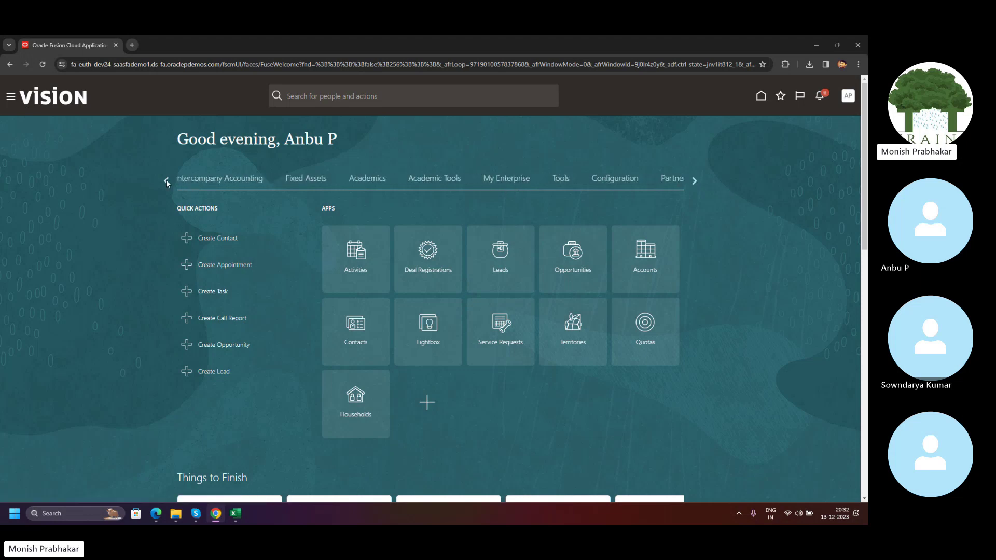
click(166, 180)
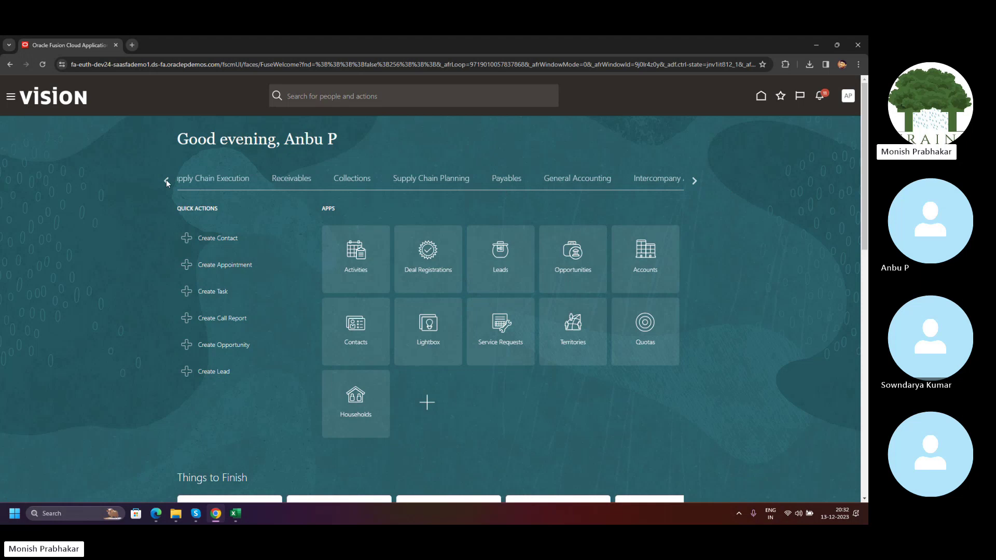
click(299, 186)
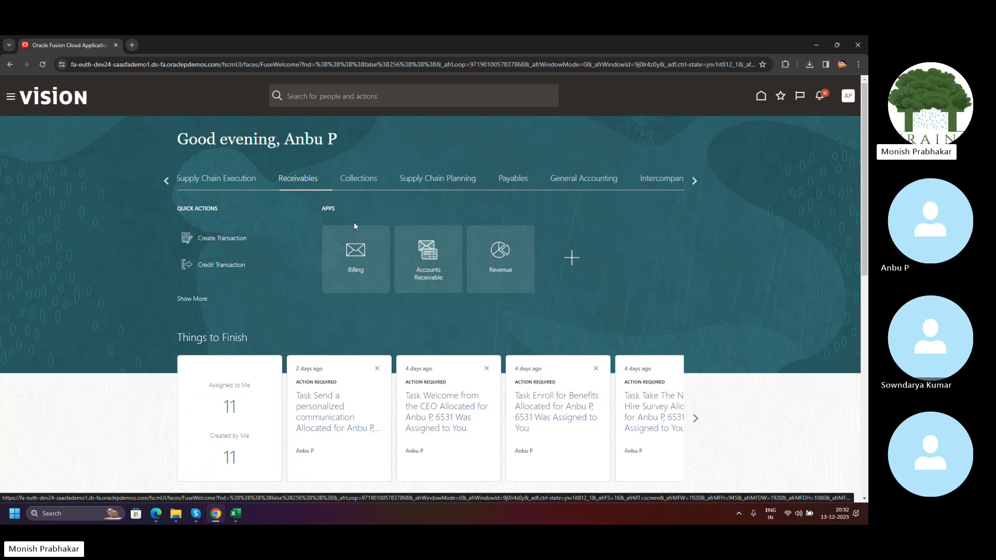
Open the Accounts Receivable work area from the Receivables apps and go to the Manage Customers task.
click(366, 181)
click(296, 179)
click(170, 70)
click(417, 253)
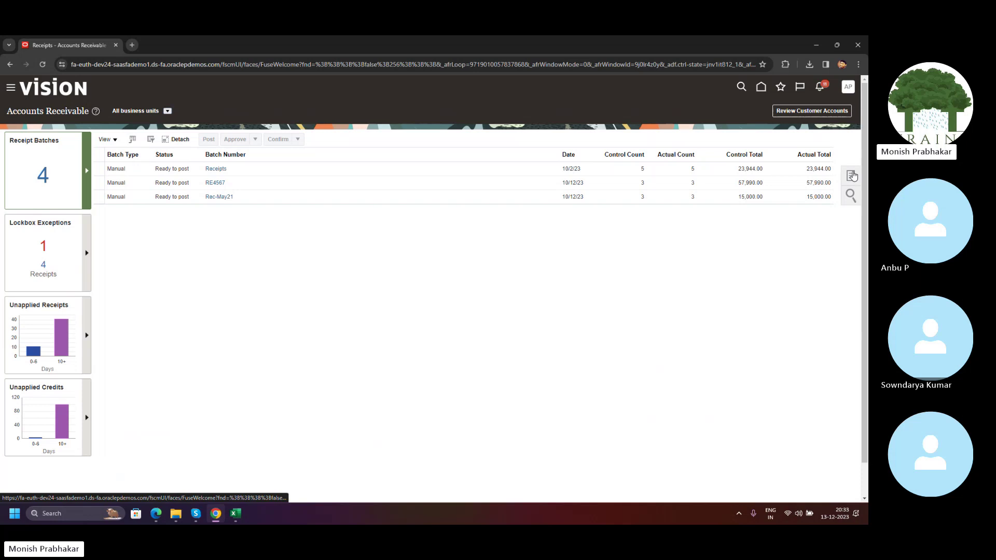
click(852, 177)
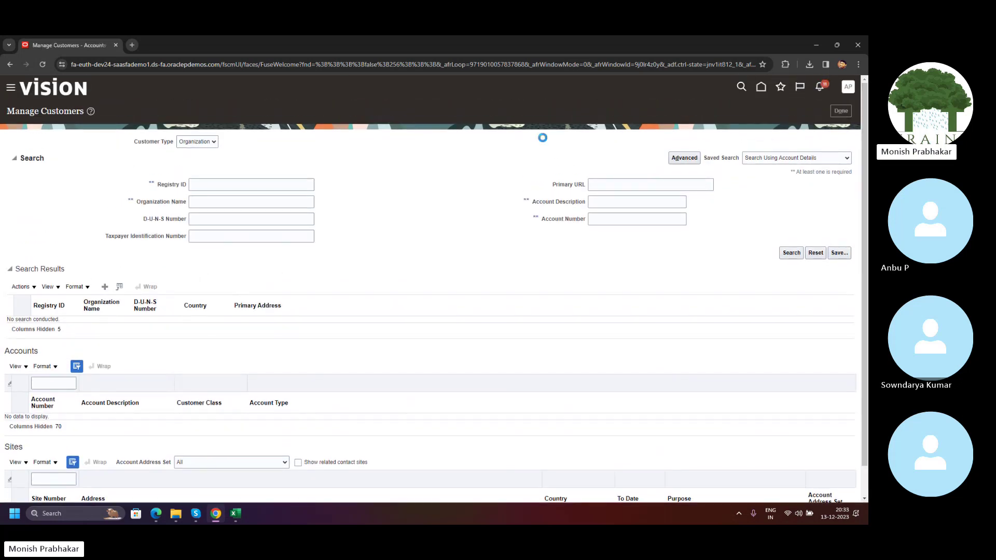
Switch to the Training Board workbook in Excel and select cell A13 below the setup list on the Receivables sheet.
click(233, 513)
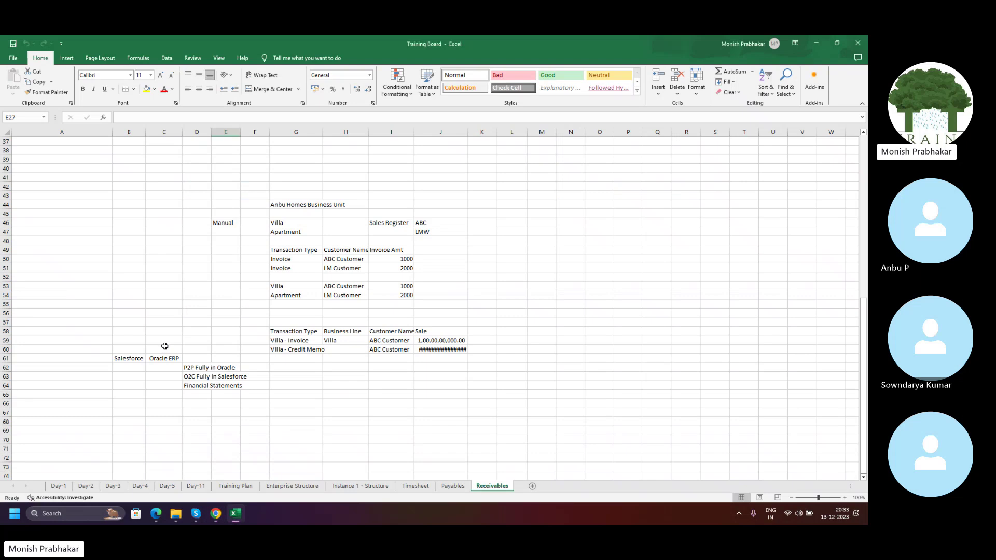
scroll(165, 344, up, 12)
scroll(165, 342, down, 15)
scroll(165, 341, down, 6)
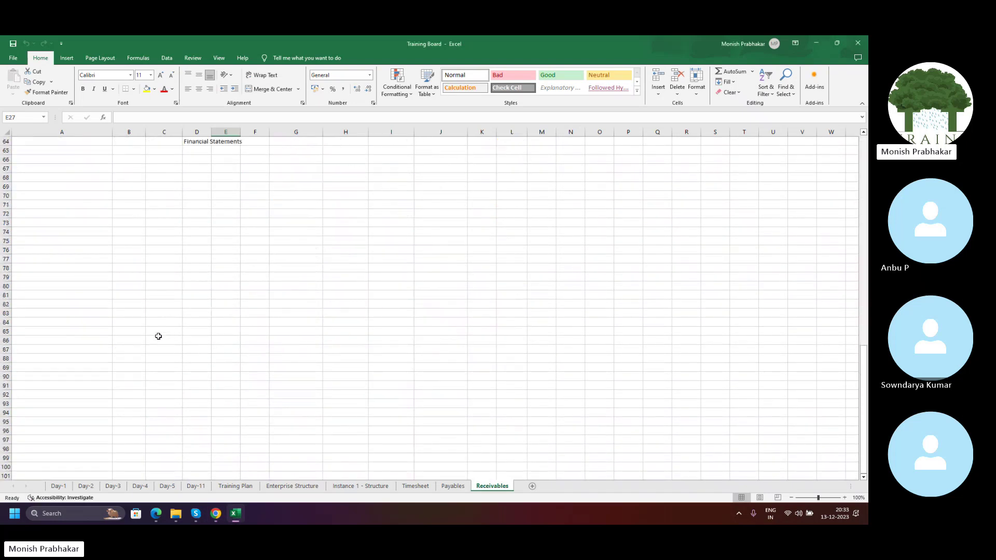
scroll(80, 162, up, 20)
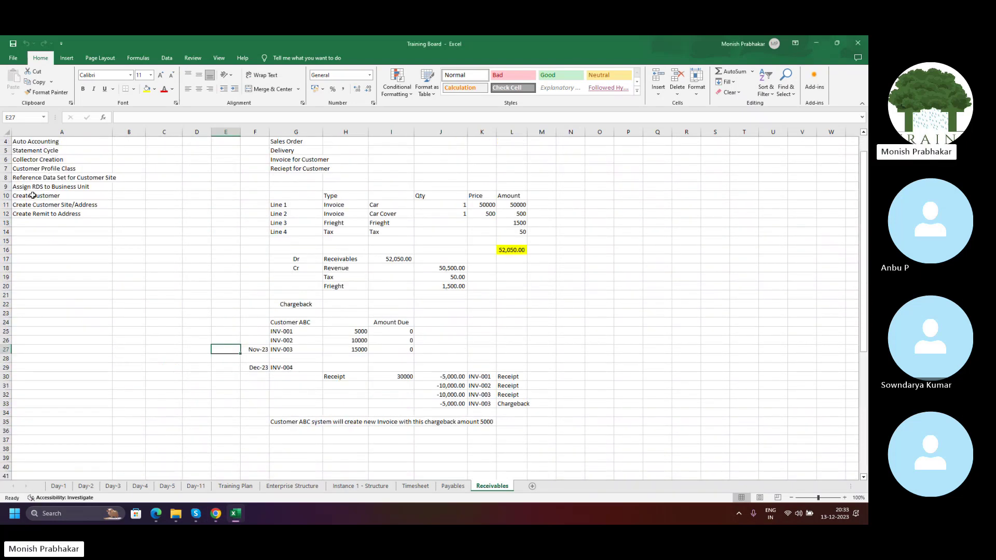
click(45, 216)
scroll(45, 221, up, 1)
click(36, 249)
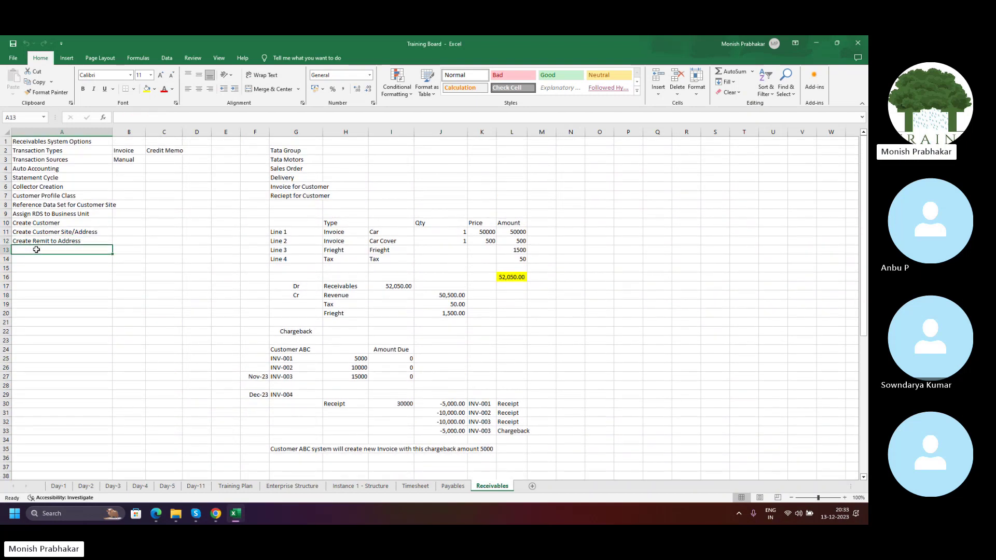
Clear the contents of columns B and C on the Receivables sheet.
drag(127, 131, 165, 132)
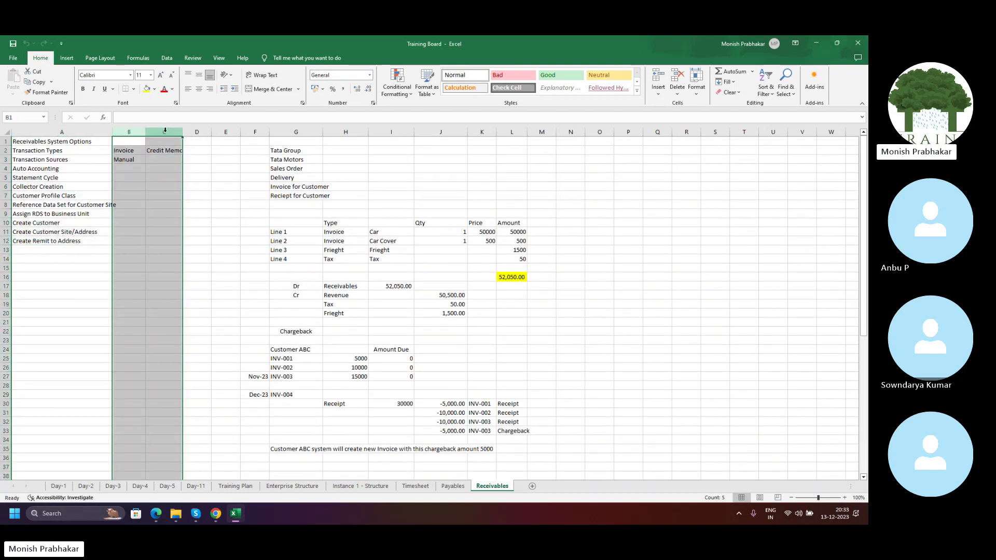
key(Delete)
scroll(215, 252, down, 10)
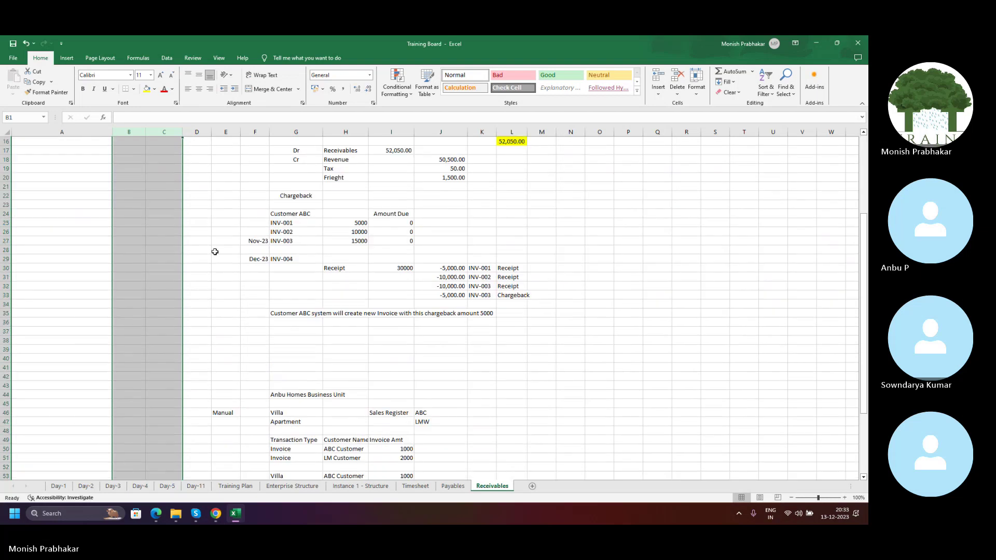
scroll(215, 251, up, 6)
scroll(215, 252, up, 4)
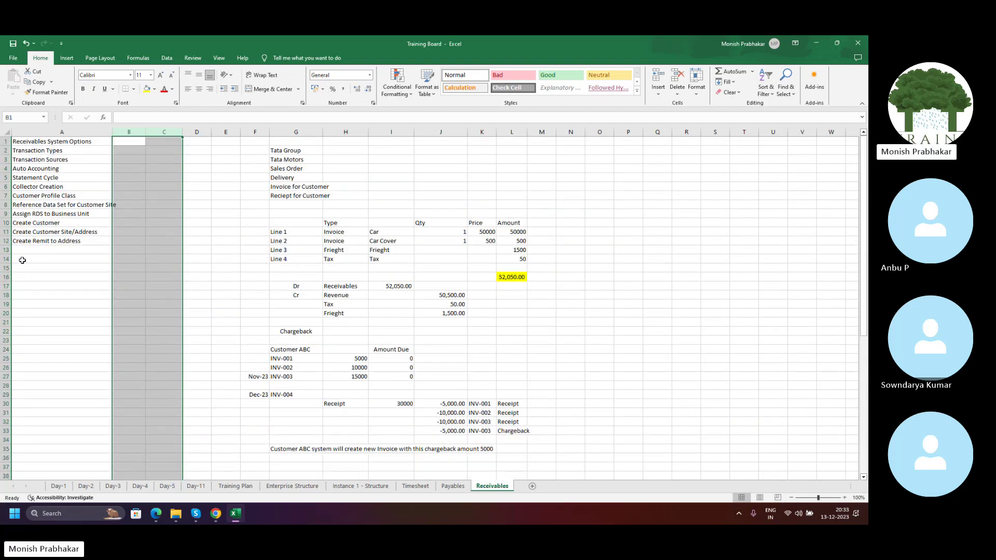
Enter the heading "Roles:" in cell A15, below the setup list.
click(23, 260)
click(31, 268)
key(Caps_Lock)
text(r)
key(Caps_Lock)
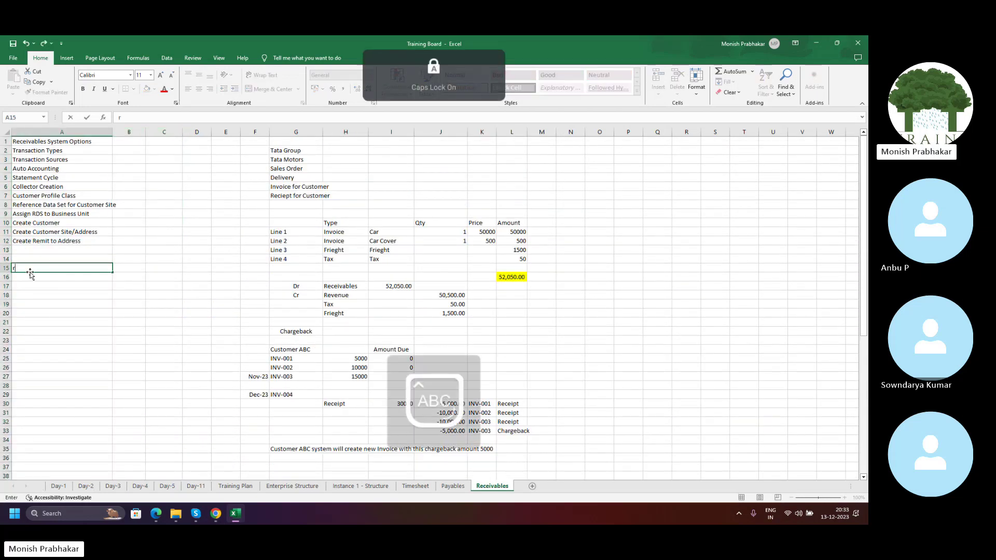
text(OLES)
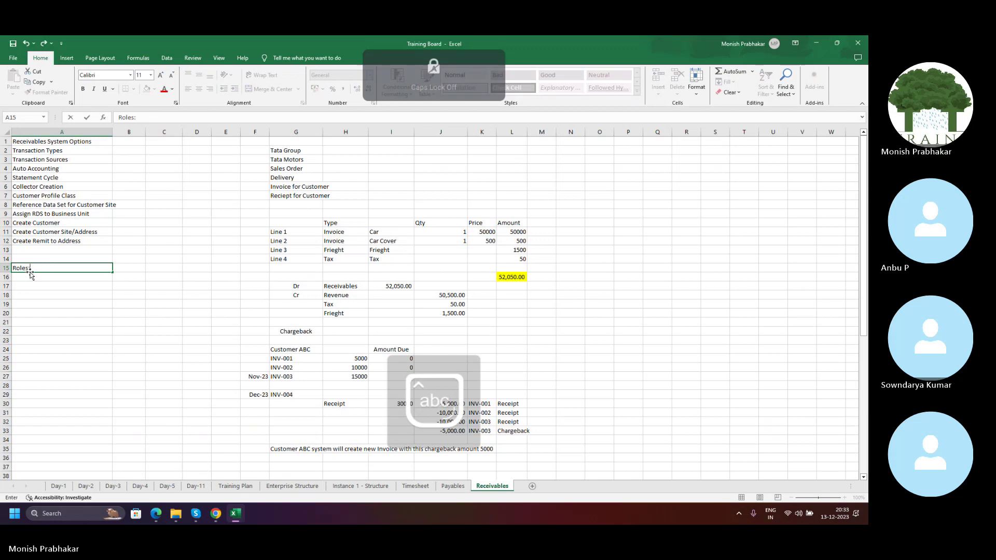
key(Return)
Enter the role "Accounts Receivables Manager" in cell A16, directly under the Roles heading.
text(A)
key(Caps_Lock)
text(cc)
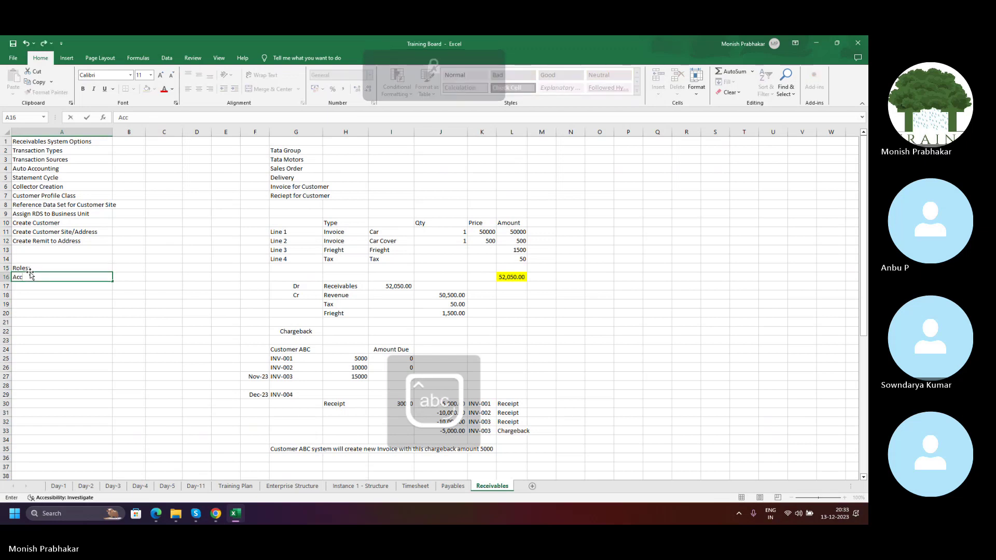
text(ounts)
key(Caps_Lock)
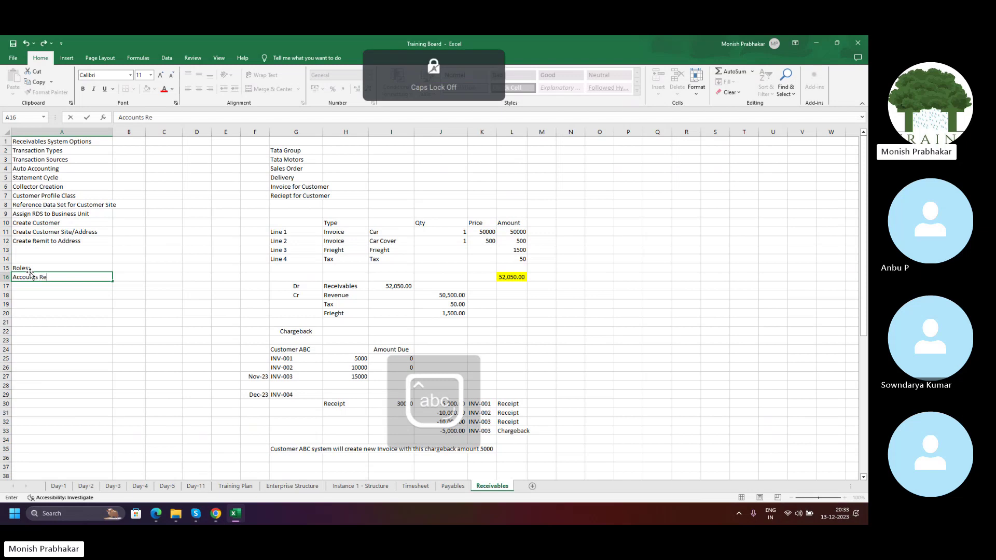
text(R)
key(Caps_Lock)
text(eceivables)
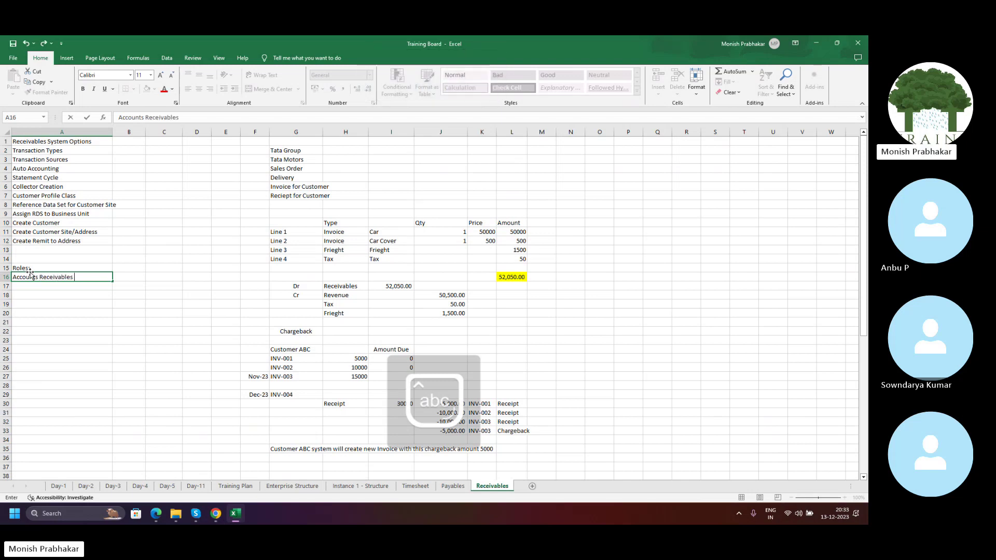
key(Caps_Lock)
text(M)
key(Caps_Lock)
text(anager)
key(Return)
Enter "Customer" in cell A17 as the next entry in the roles list.
key(Caps_Lock)
text(C)
key(Caps_Lock)
text(usto)
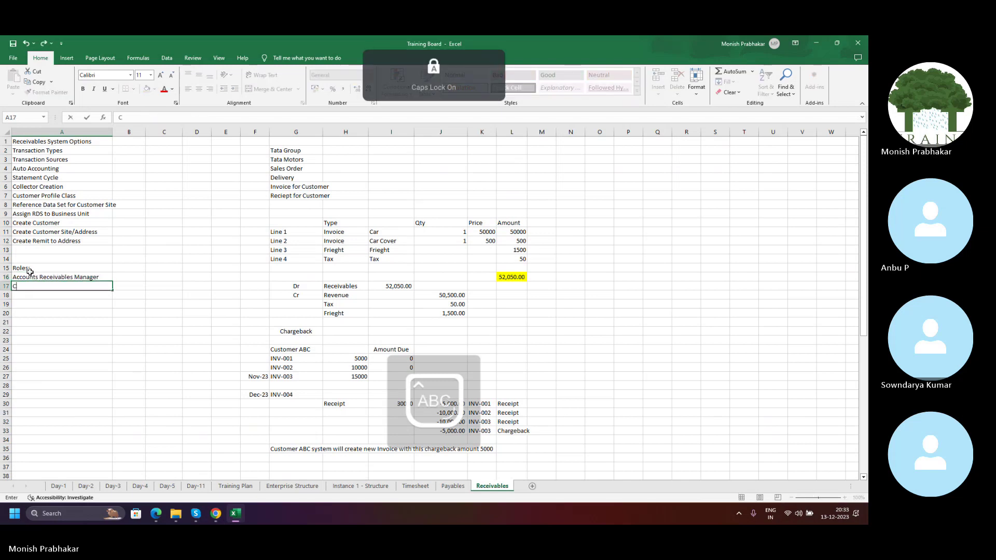
text(mer)
key(Return)
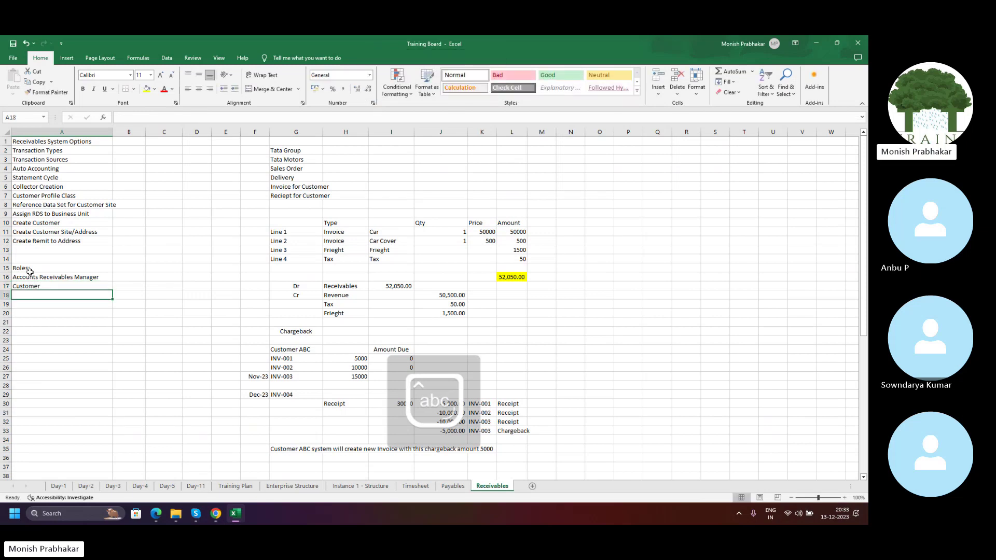
Switch to File Explorer, open the Training Documents folder inside MR, and widen its Name column.
click(176, 513)
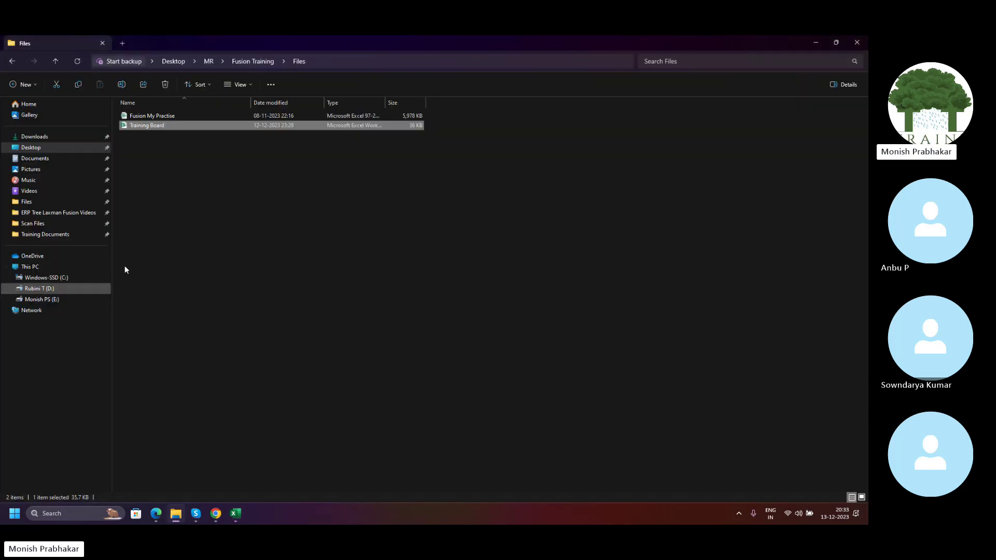
click(262, 61)
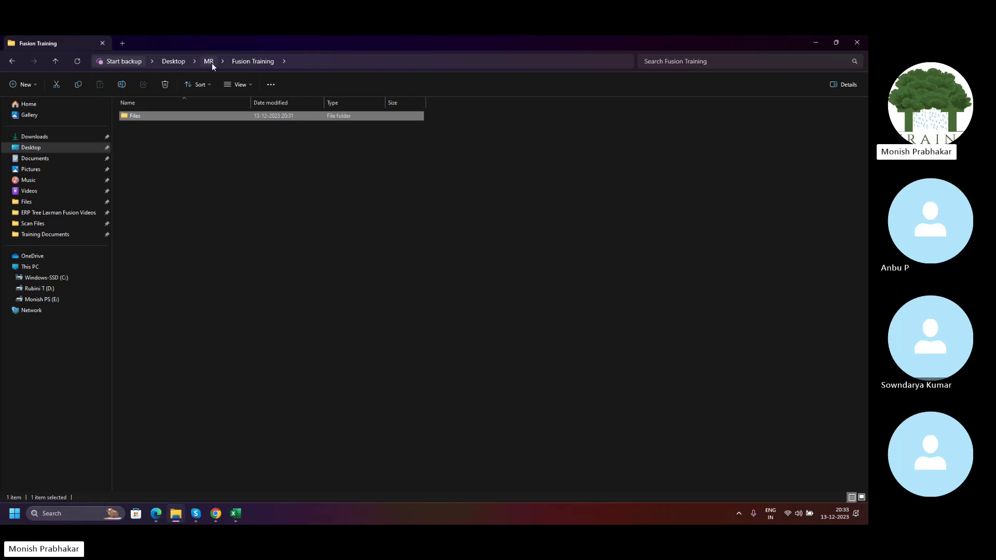
click(209, 61)
double_click(161, 123)
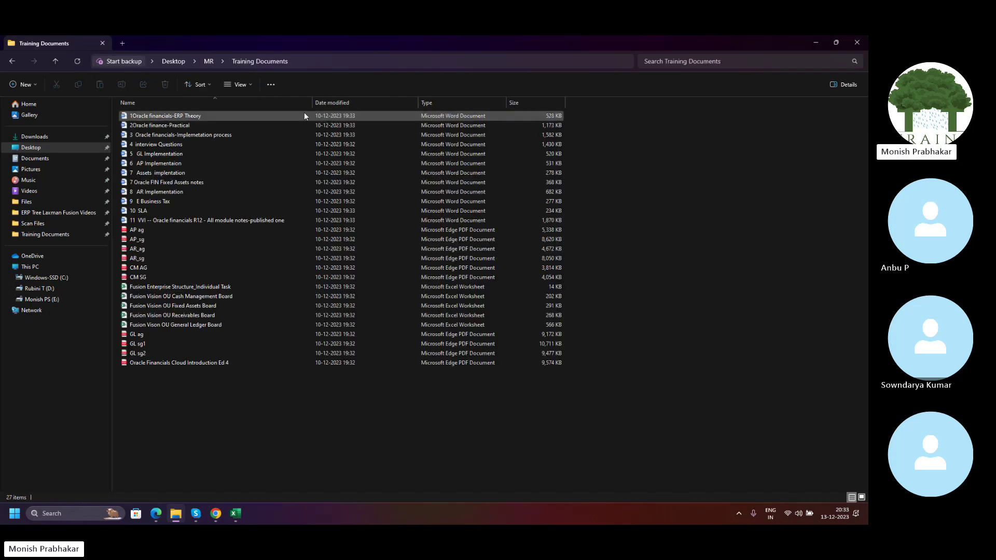
drag(312, 103, 446, 103)
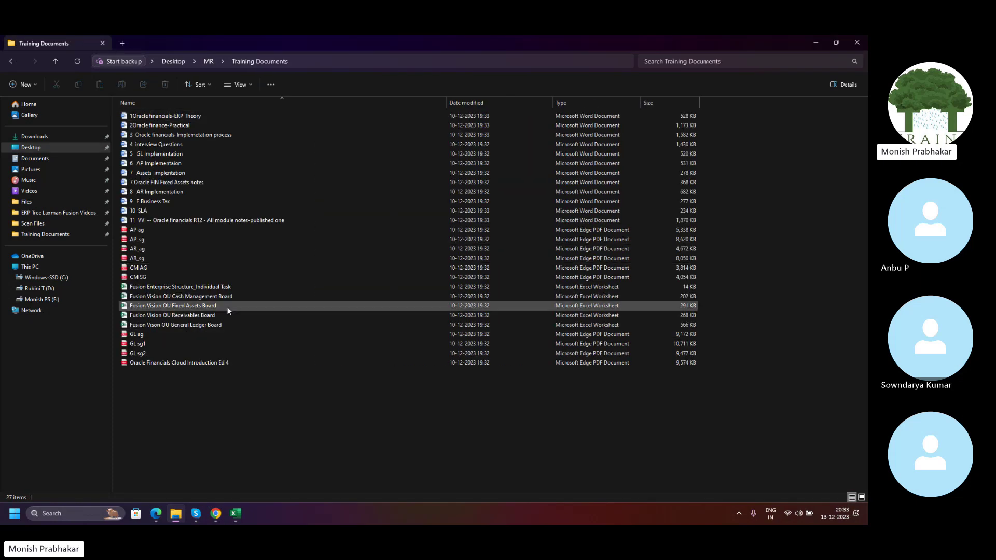
click(196, 516)
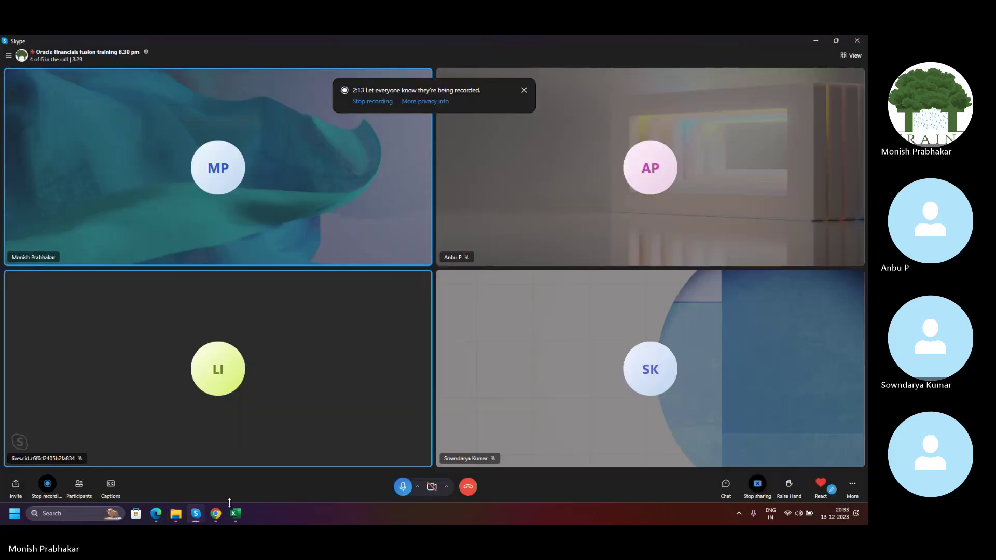
click(175, 515)
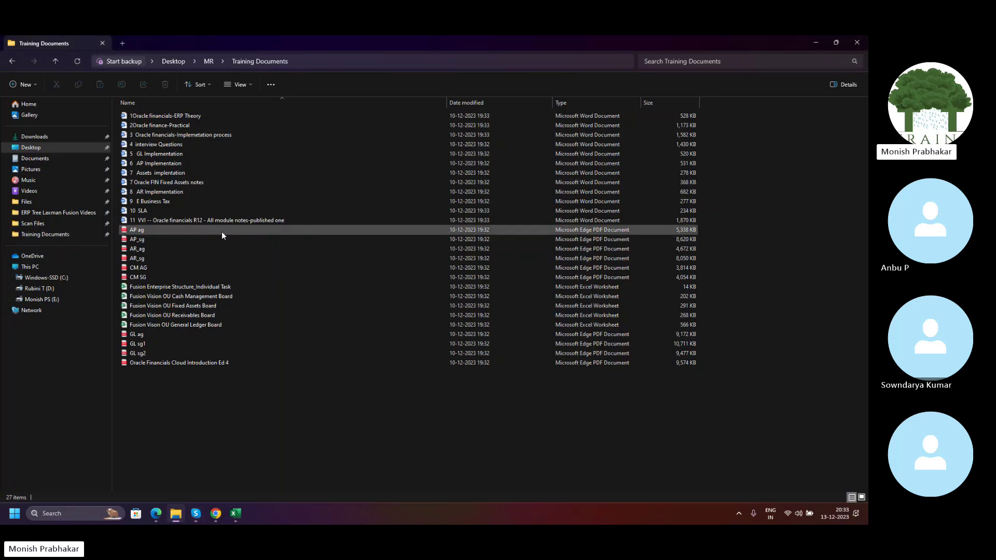
Open the AP ag PDF and skim the Using Payables activity guide through the Lesson 2 practices.
click(167, 230)
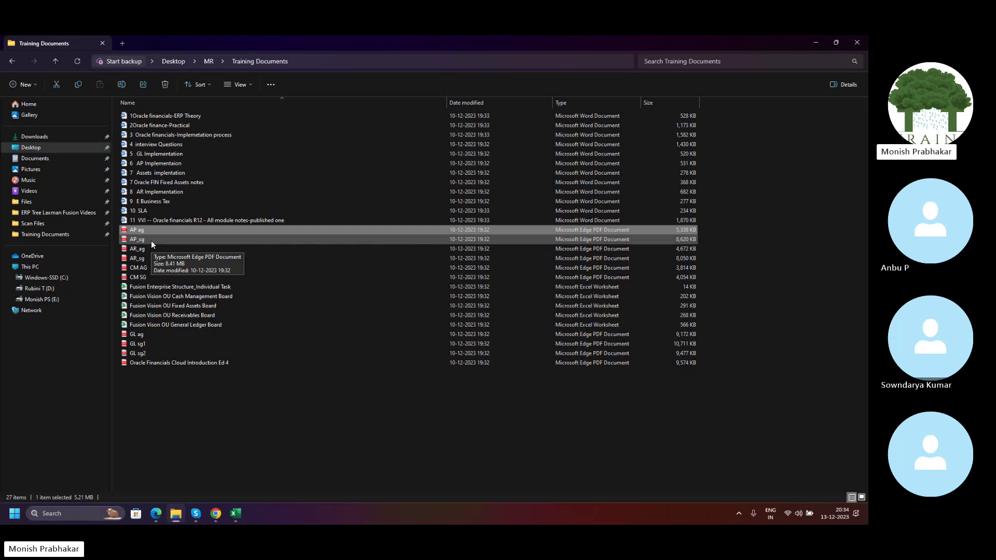
click(151, 241)
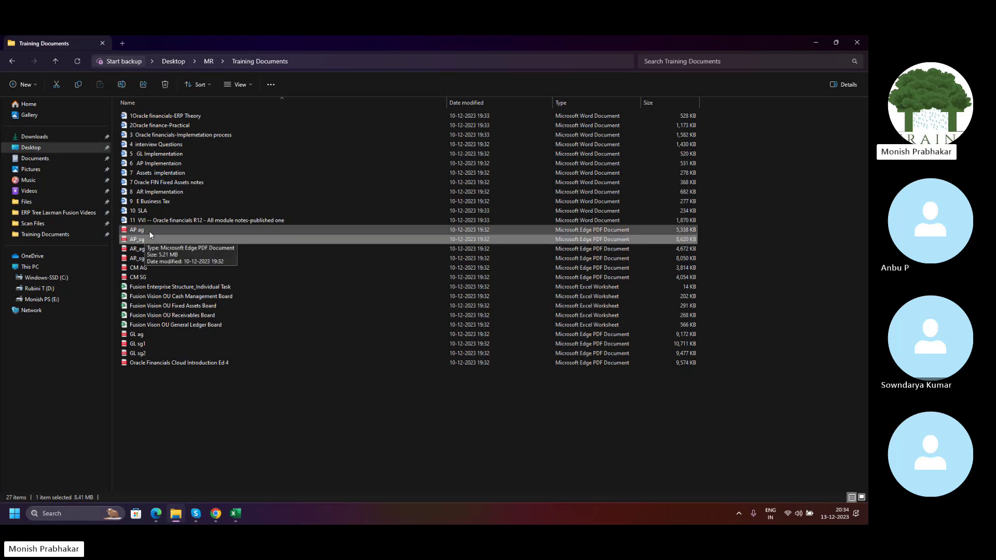
double_click(149, 231)
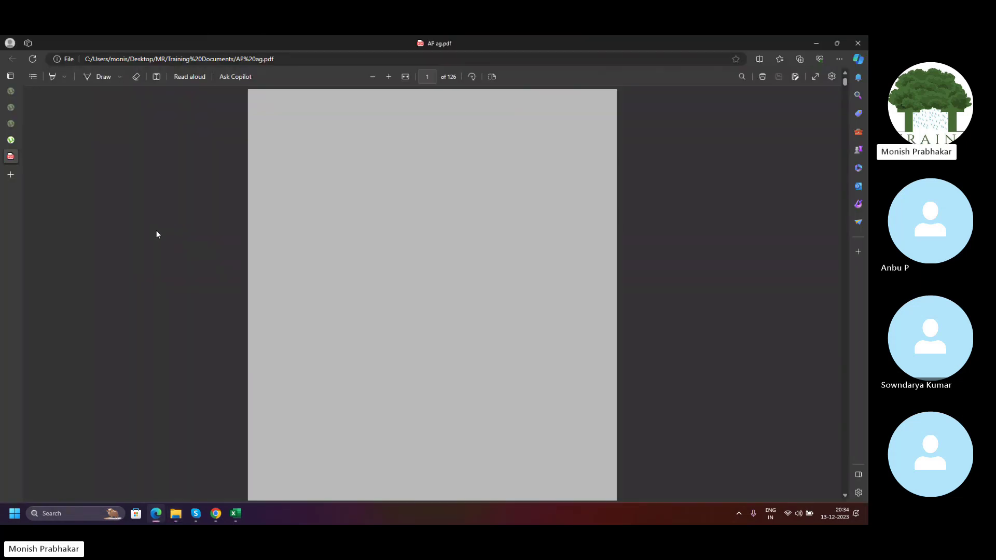
scroll(366, 319, down, 3)
scroll(366, 318, down, 20)
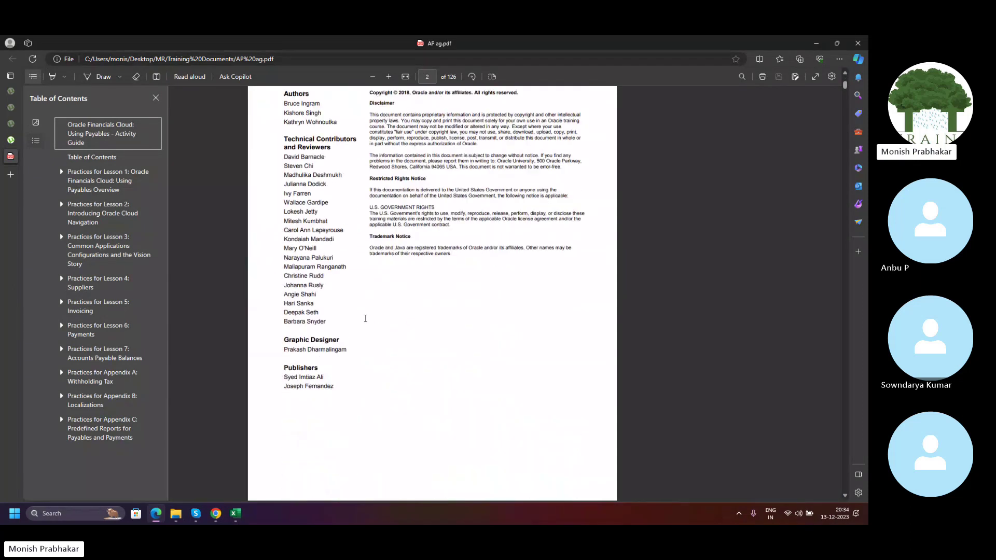
scroll(367, 319, down, 20)
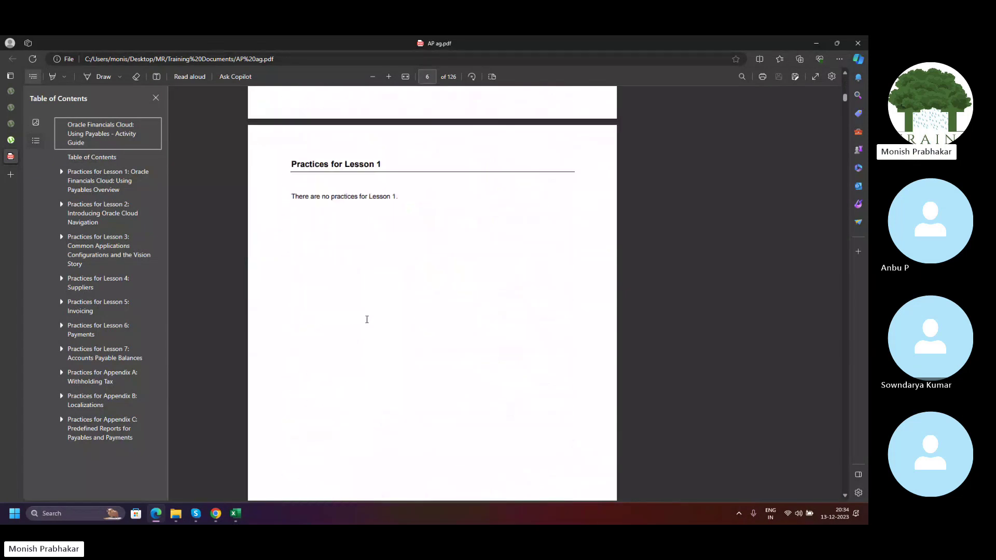
scroll(367, 319, down, 20)
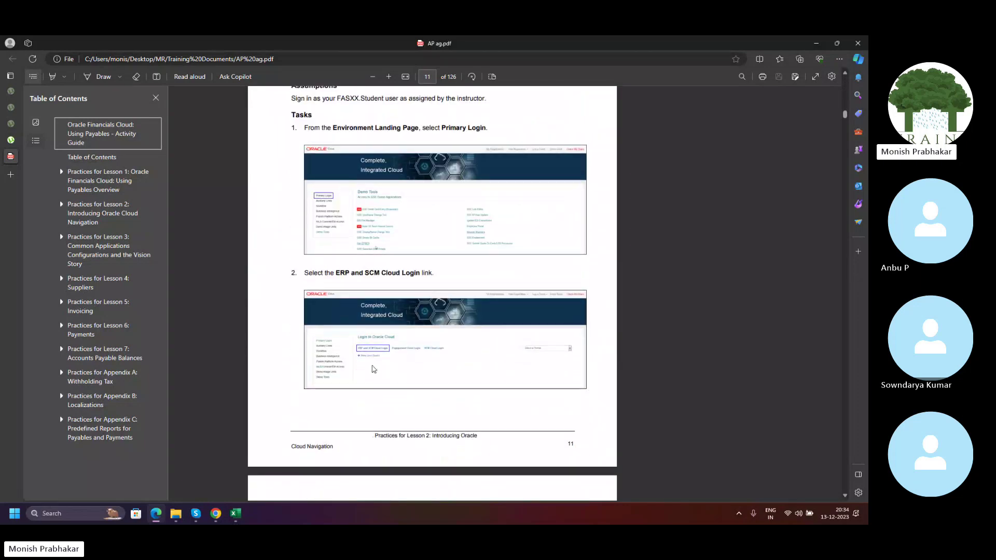
Open the AP_sg PDF from the Training Documents folder and skim the student guide's table of contents pages.
click(173, 513)
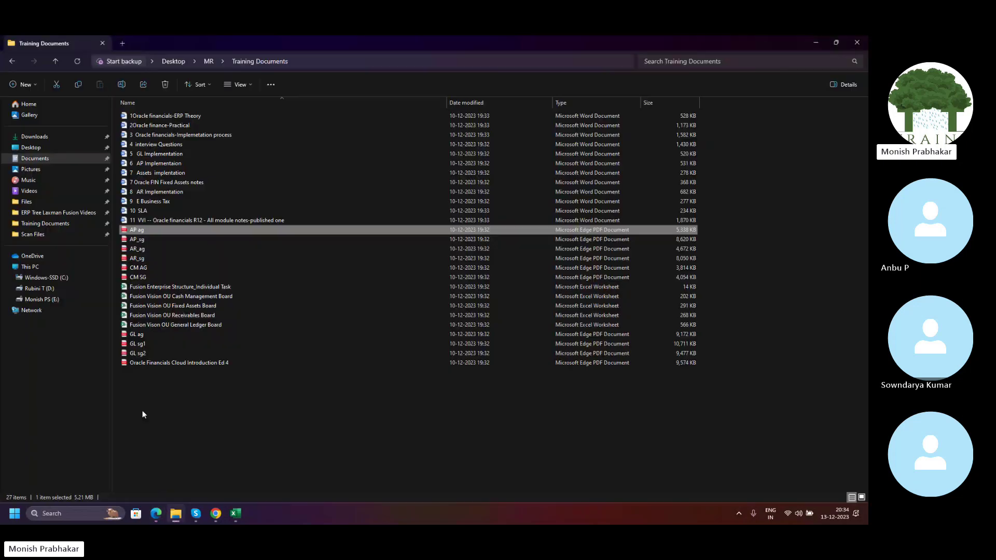
double_click(130, 240)
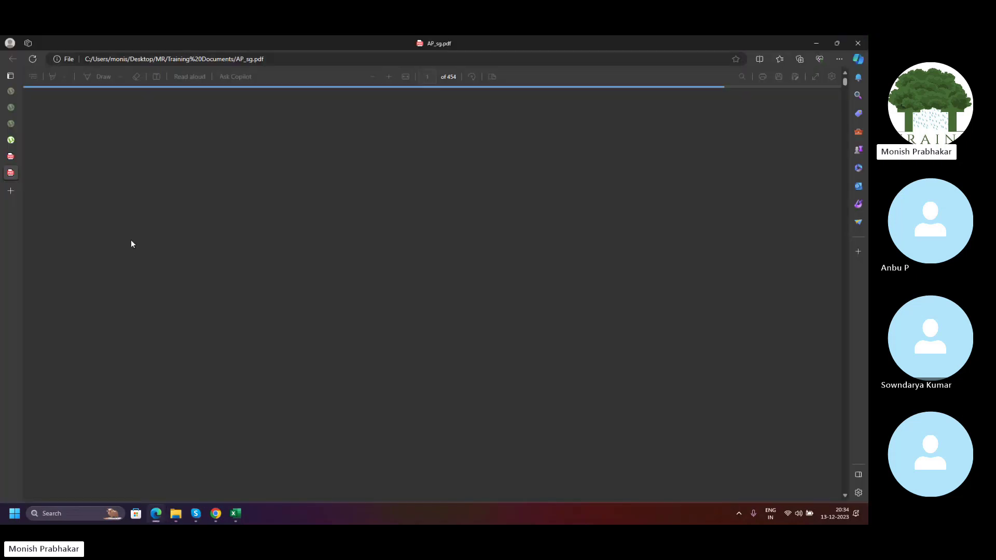
scroll(434, 290, down, 10)
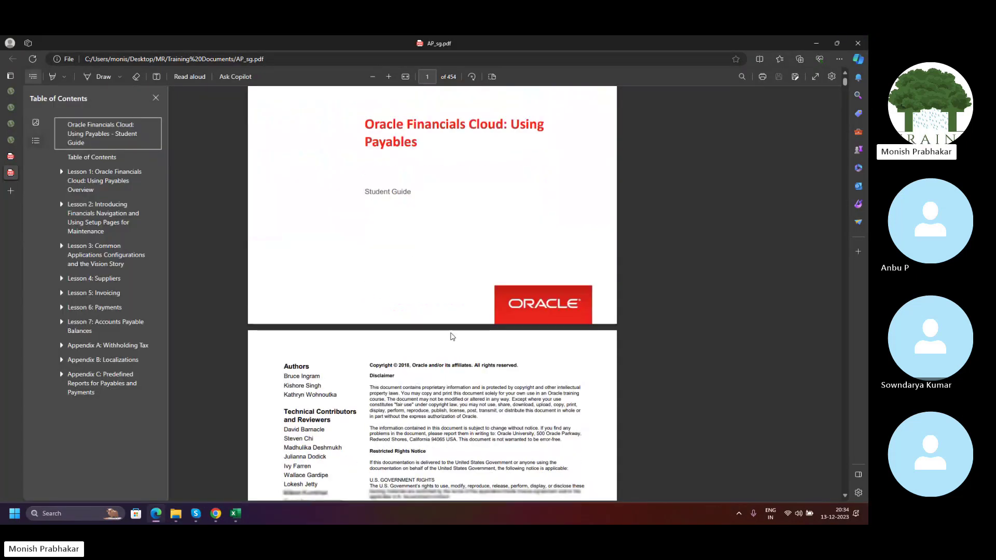
scroll(453, 337, down, 12)
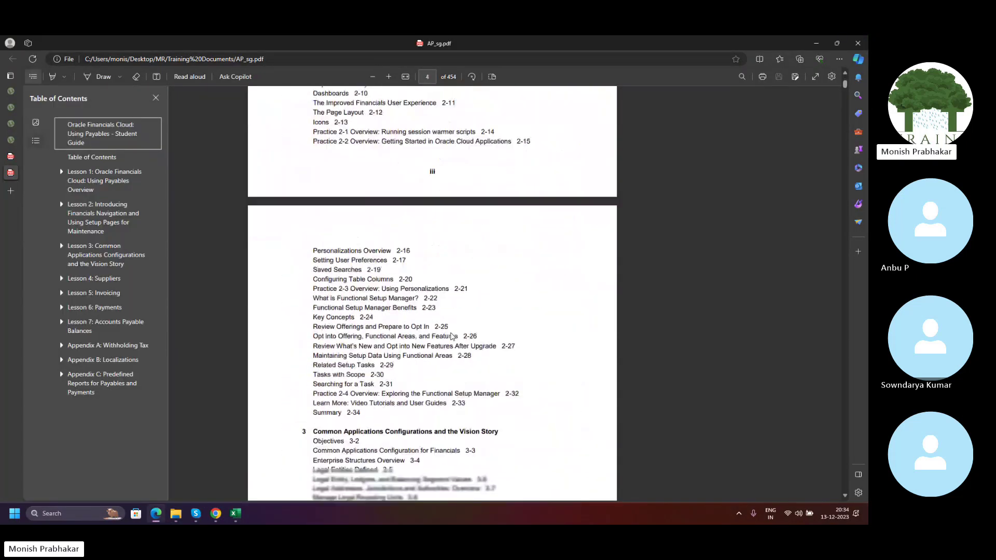
Return to the Training Documents folder, select all its files to show the shared material, and switch to the Skype call.
click(176, 514)
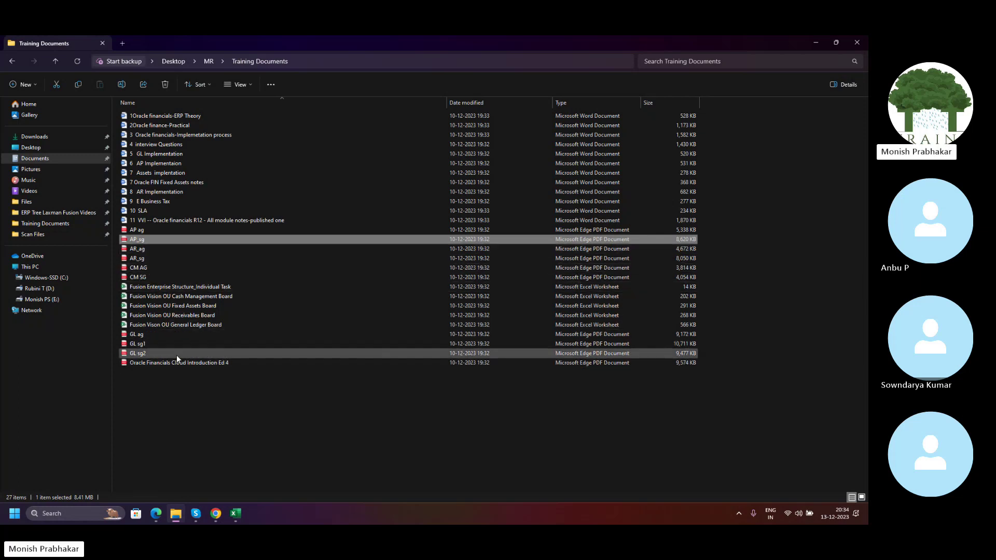
click(197, 366)
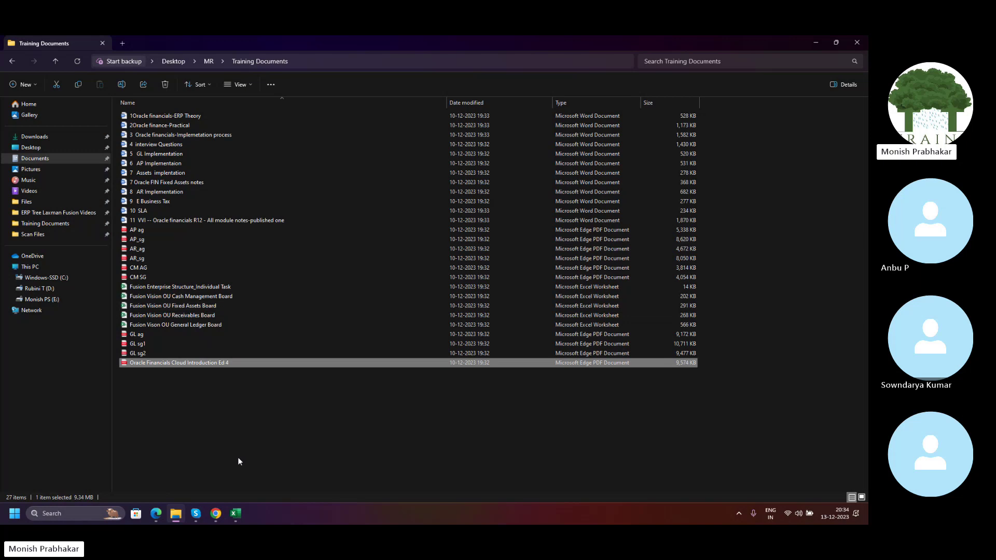
drag(237, 457, 141, 116)
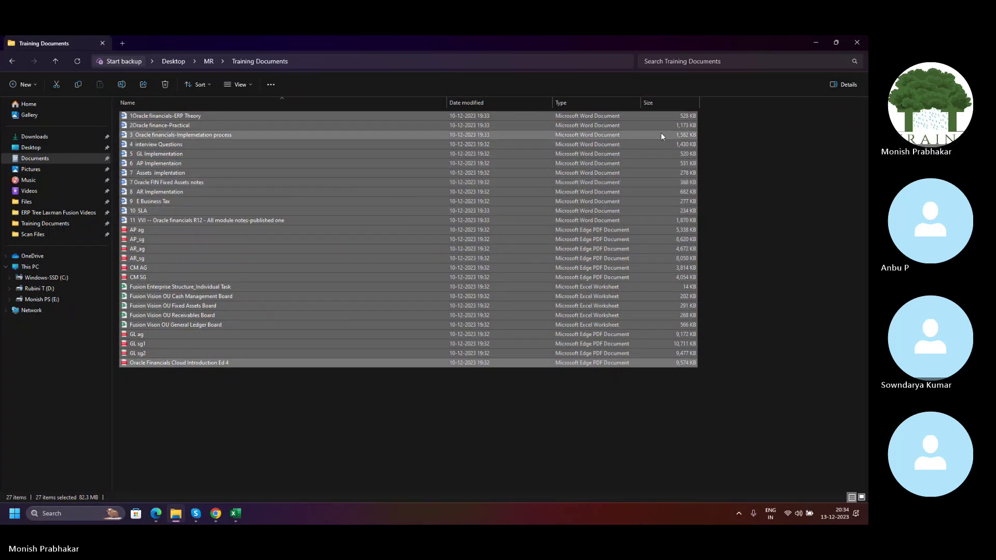
click(197, 513)
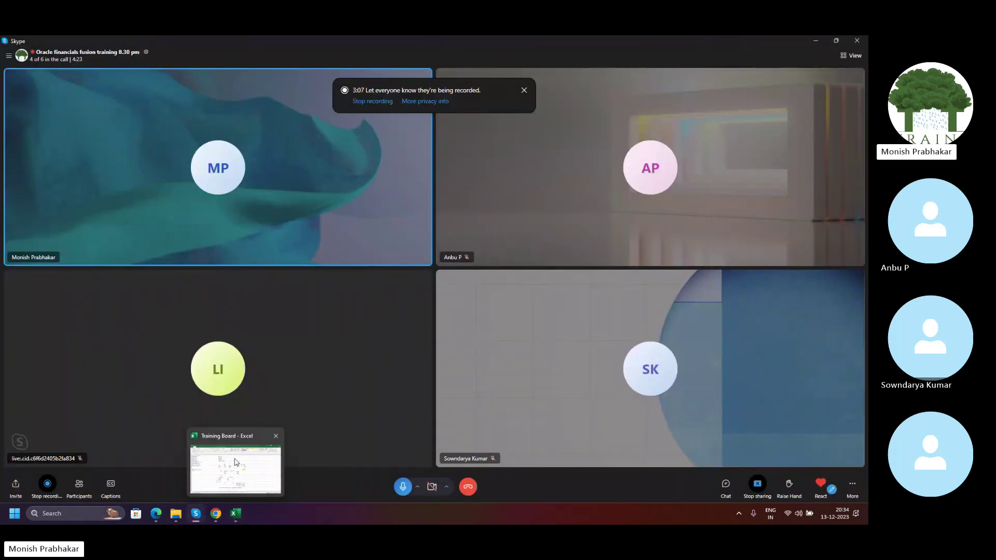
Switch back to the Training Board workbook and format the "Roles:" heading in A15 as bold with a yellow fill.
click(232, 514)
scroll(164, 377, up, 2)
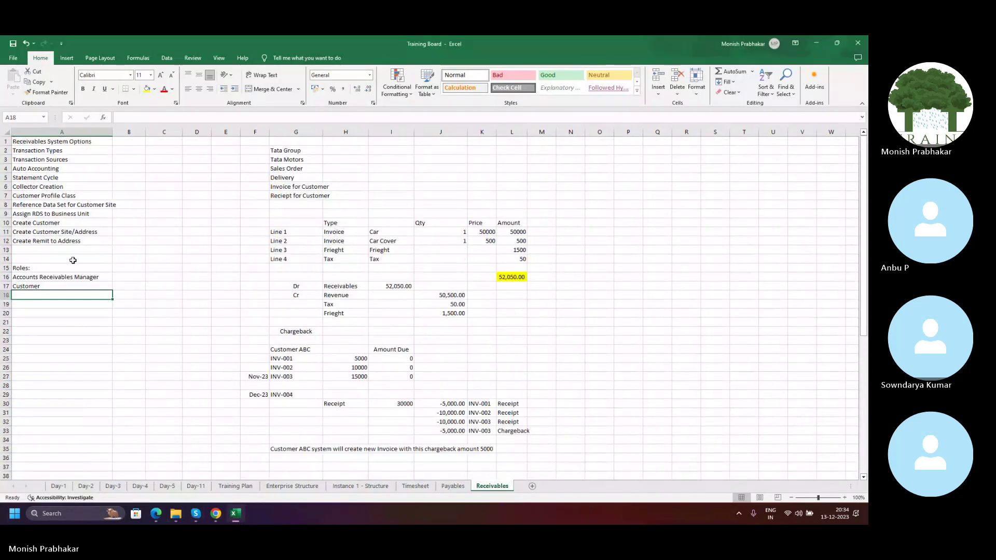
click(61, 277)
click(62, 267)
click(147, 88)
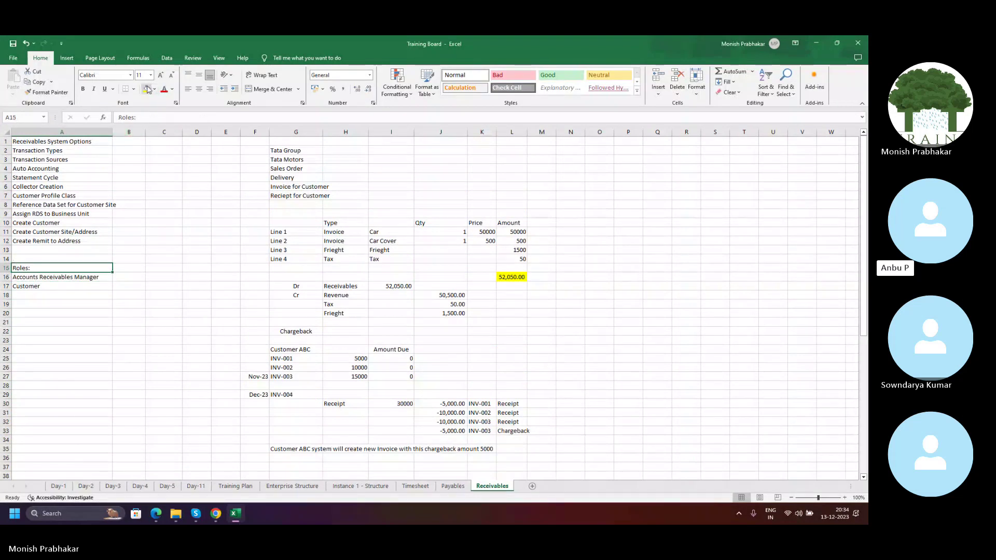
click(175, 313)
scroll(262, 472, down, 2)
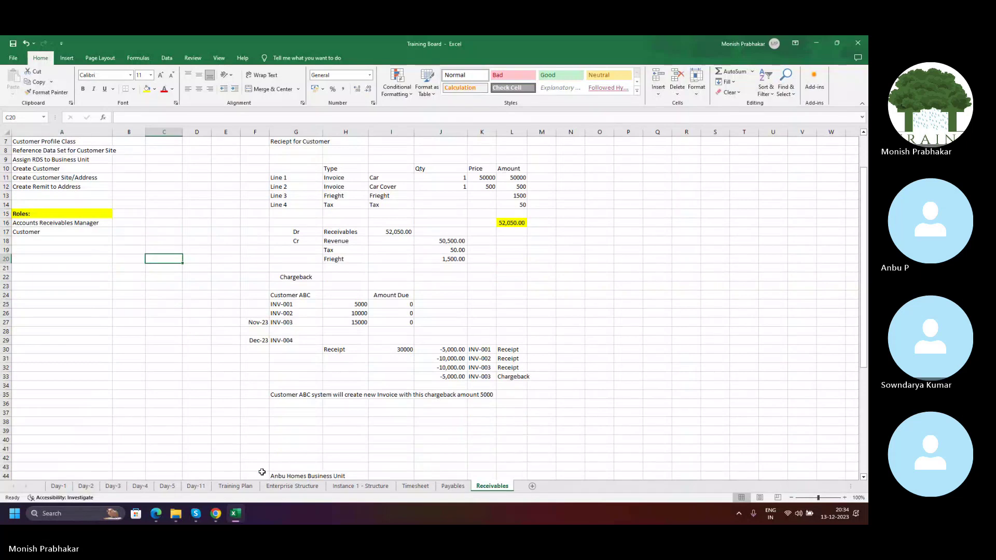
scroll(262, 472, down, 2)
Switch to Oracle Fusion in Chrome, return to the home page, and open Setup and Maintenance.
click(216, 514)
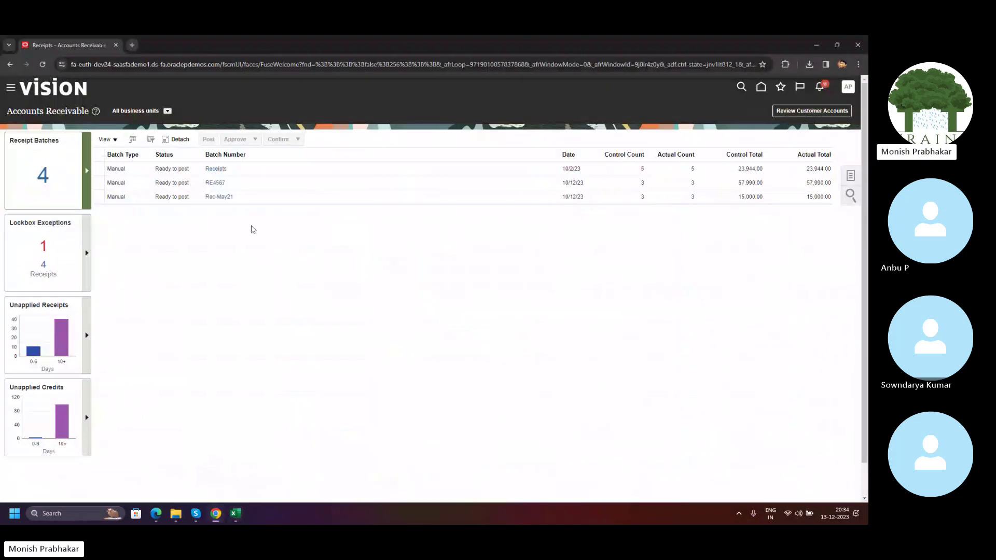
click(760, 87)
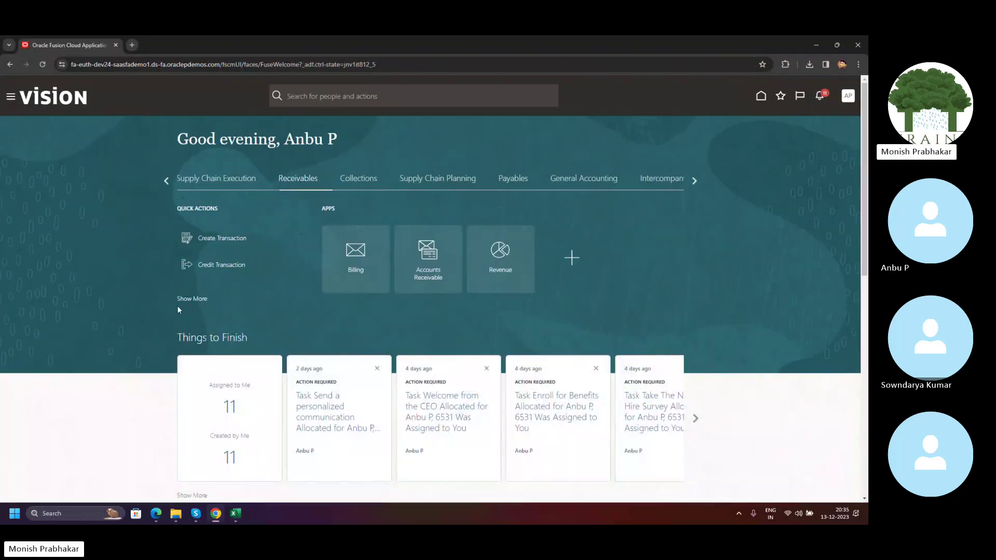
click(694, 181)
click(849, 102)
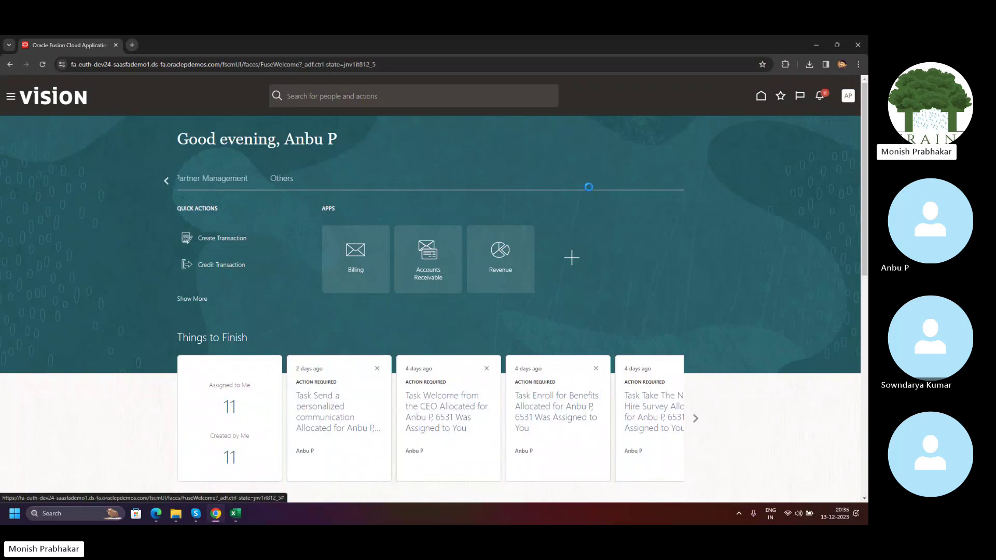
click(688, 233)
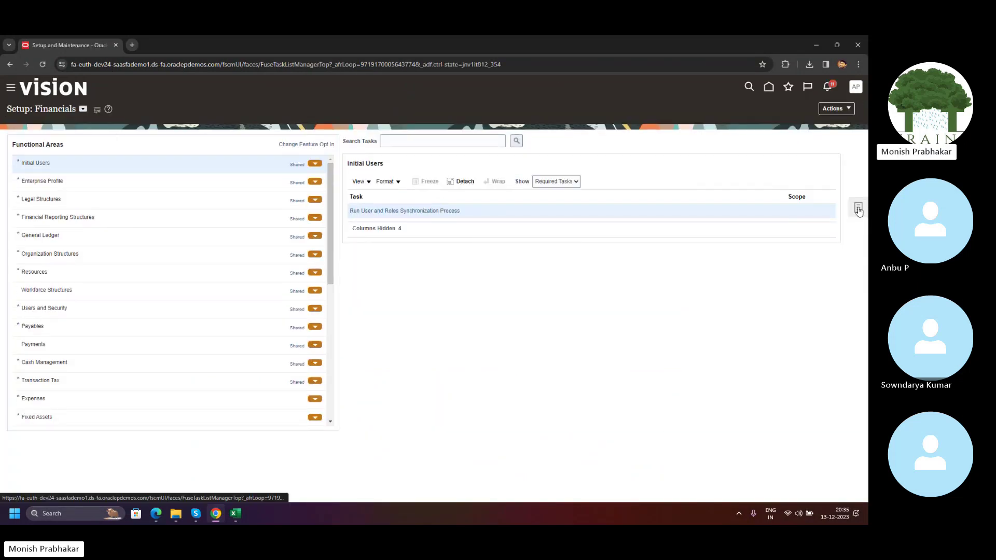
Open Manage Implementation Projects from the setup tasks and look through the list of existing projects.
click(859, 208)
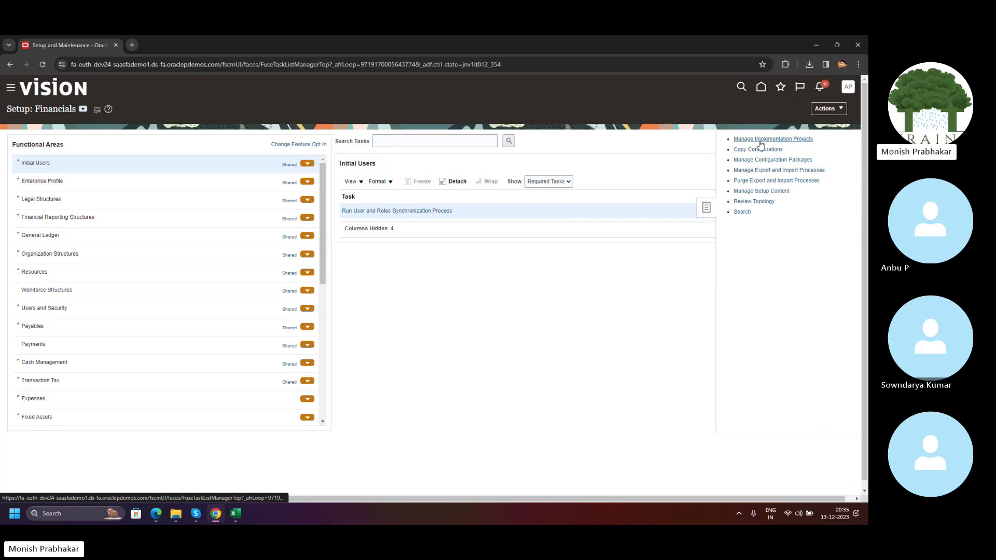
click(753, 141)
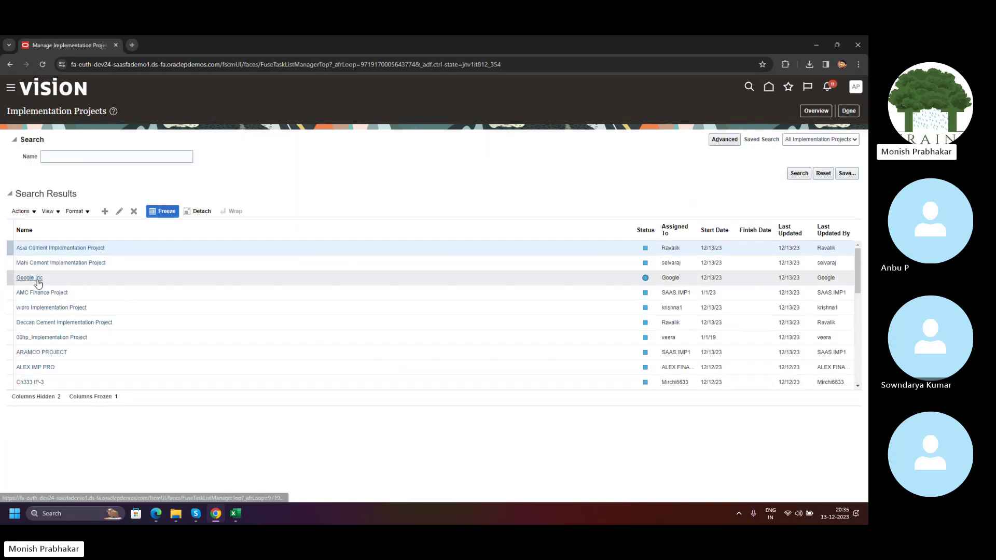
scroll(65, 319, down, 3)
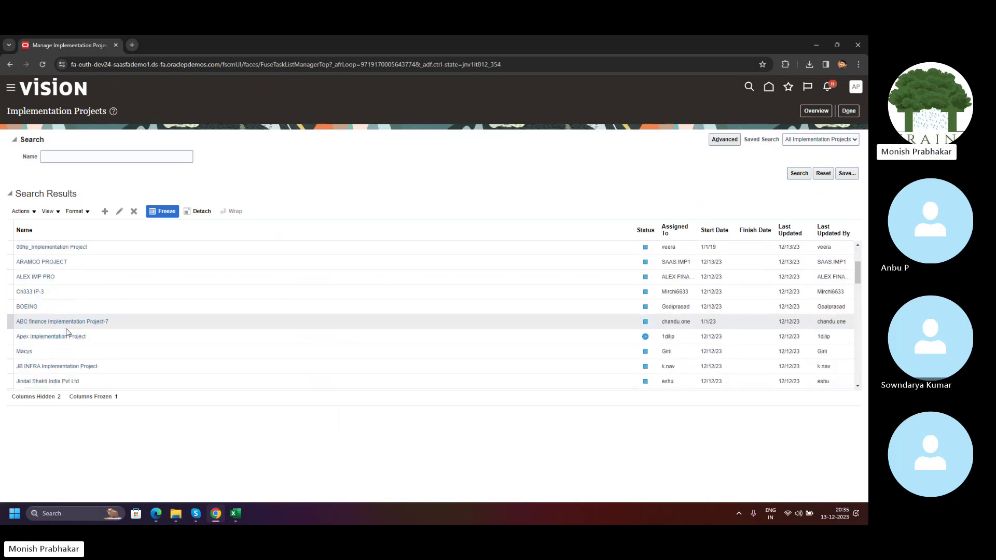
scroll(66, 332, down, 3)
scroll(66, 333, down, 9)
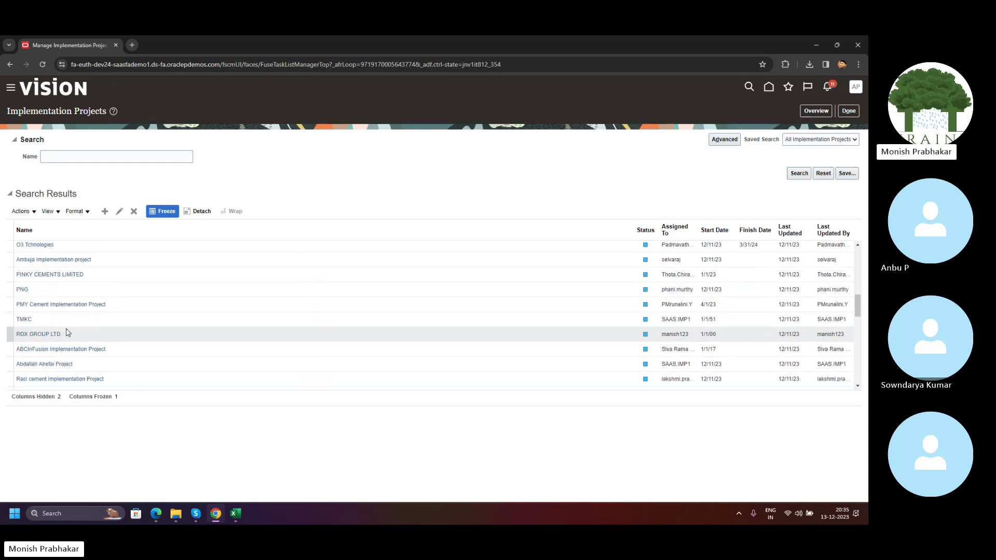
scroll(66, 332, up, 15)
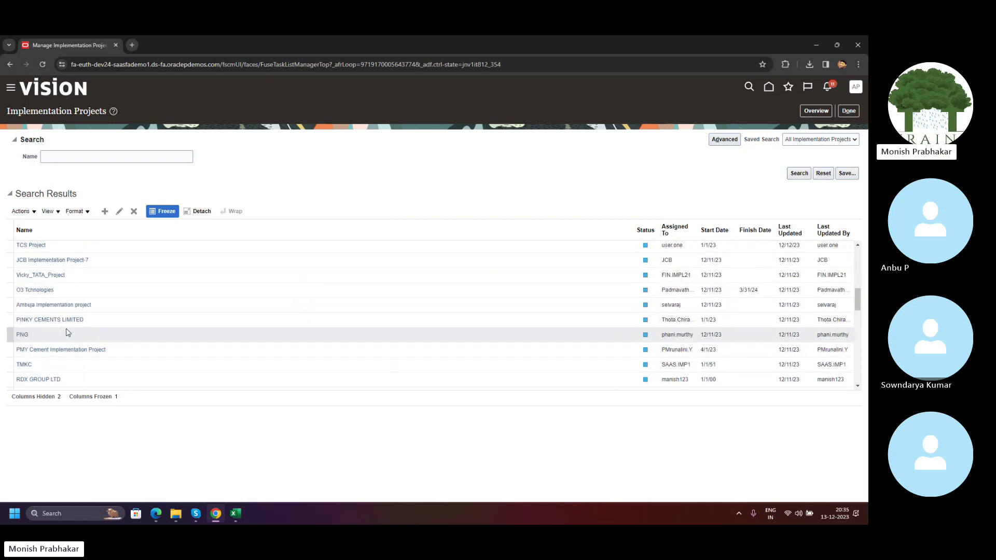
Find the Anbu Homes Implementation Project by name, open it, and expand its Financials task list.
click(69, 156)
key(Caps_Lock)
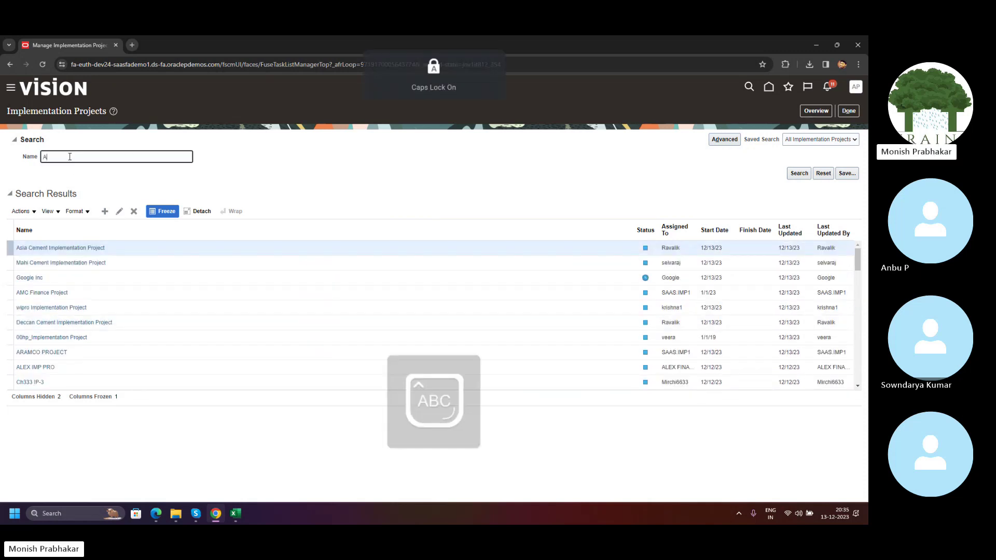
text(A)
key(Caps_Lock)
text(nbu)
key(Return)
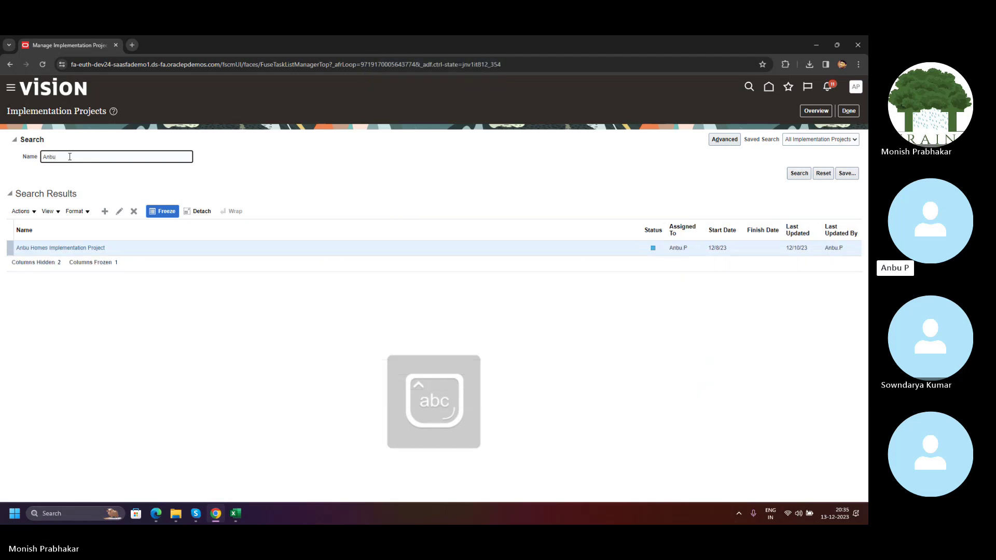
click(80, 248)
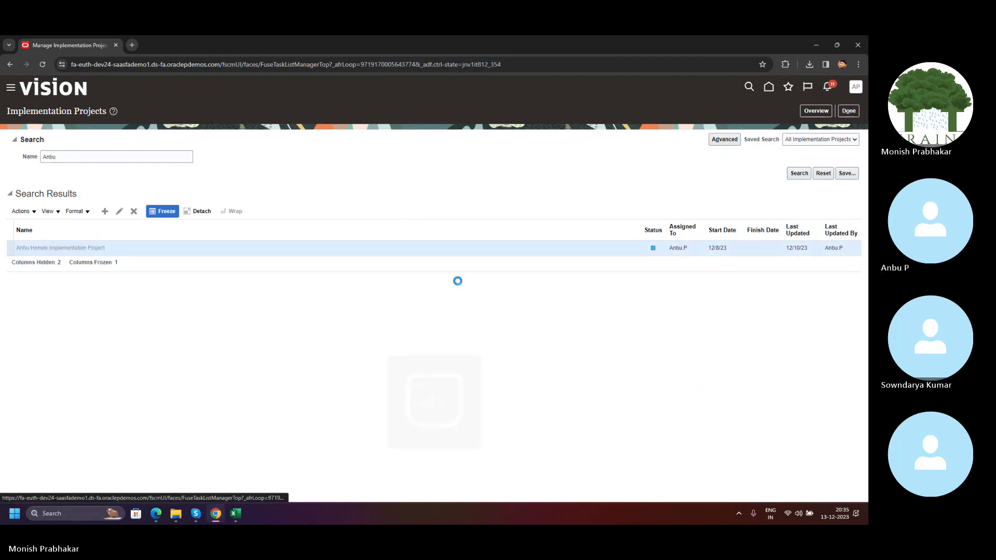
click(23, 271)
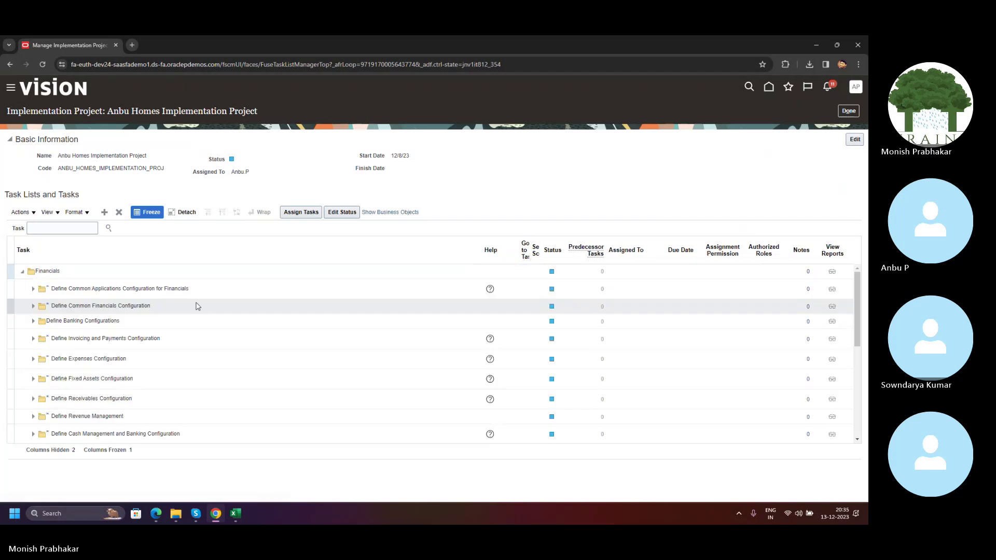
Search the project tasks for "assign business" and open the Assign Business Unit Business Function task in the hierarchy.
click(60, 228)
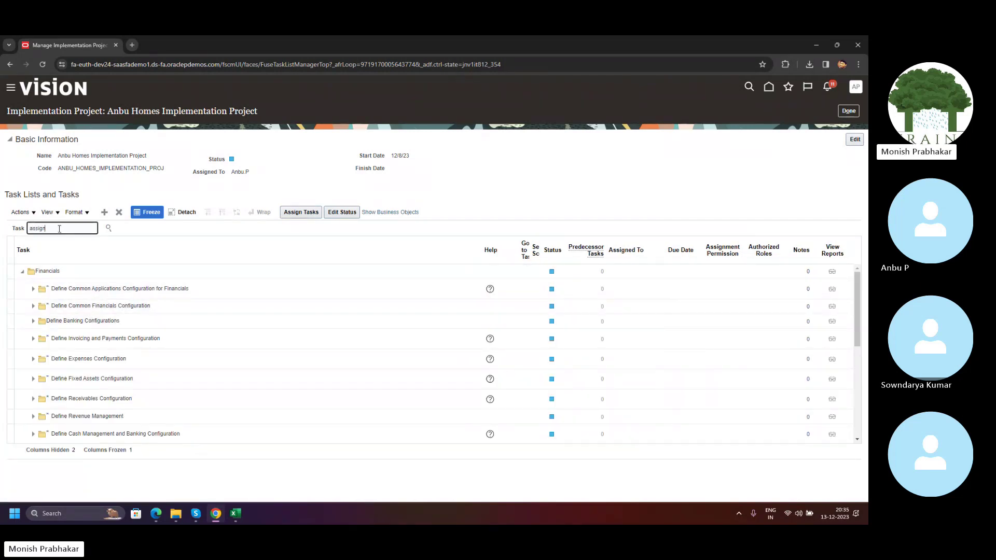
key(Return)
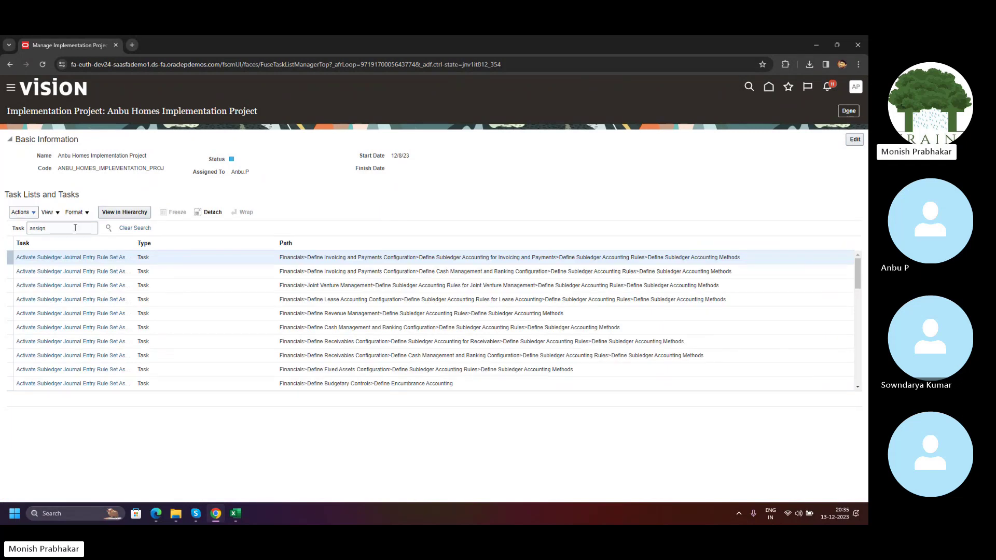
click(21, 212)
click(95, 228)
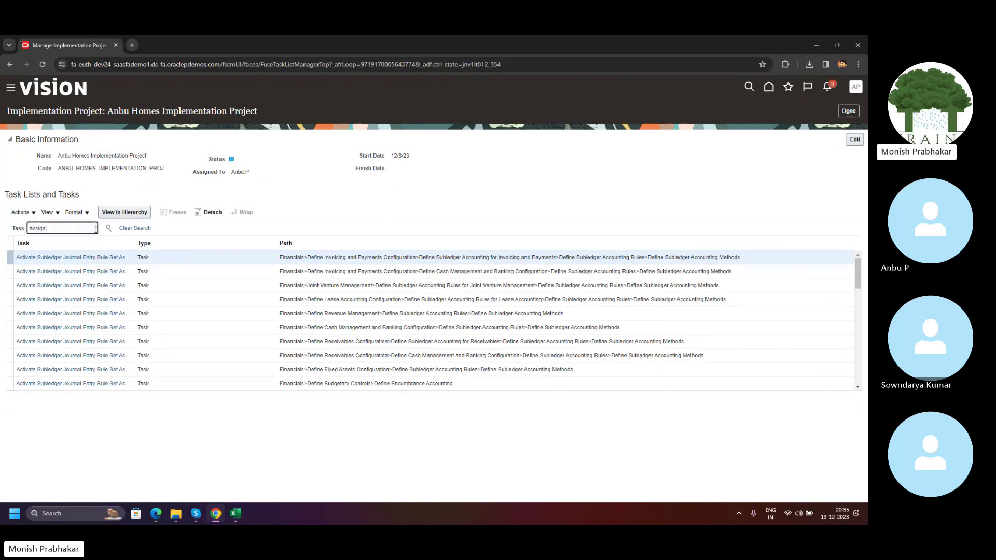
text(business)
key(Return)
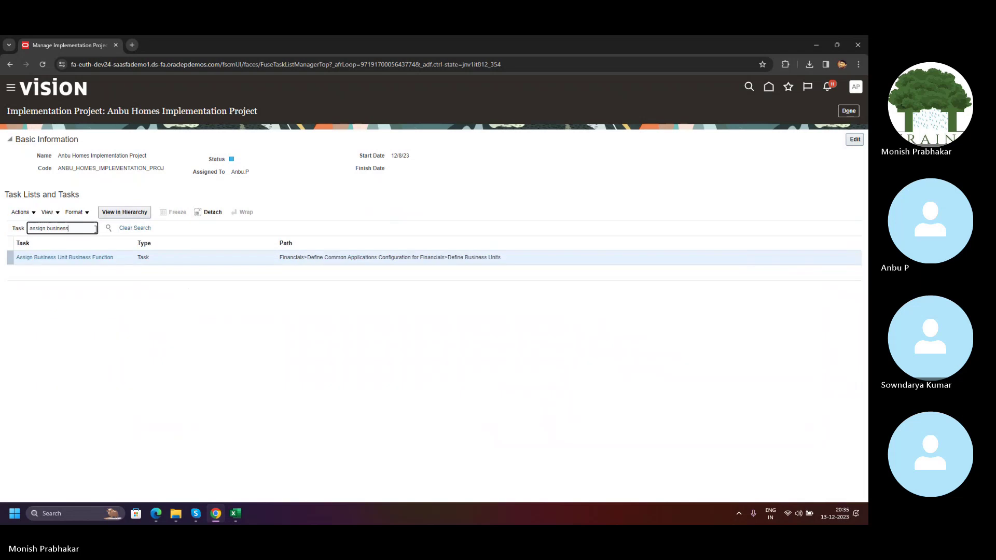
click(63, 257)
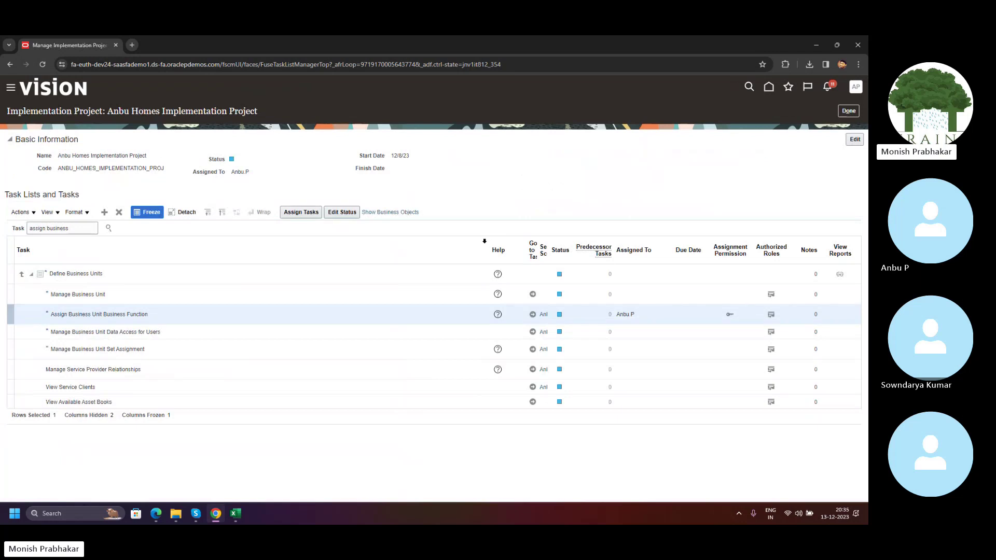
Narrow the Task, Help and Go to Task columns so that the Selected Scope column shows its full text.
drag(485, 241, 230, 252)
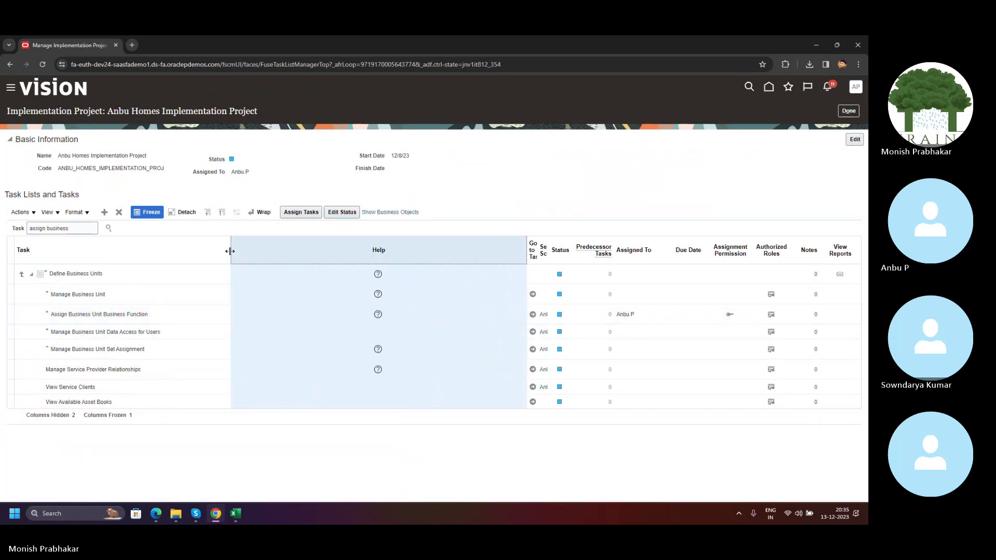
drag(526, 238, 384, 239)
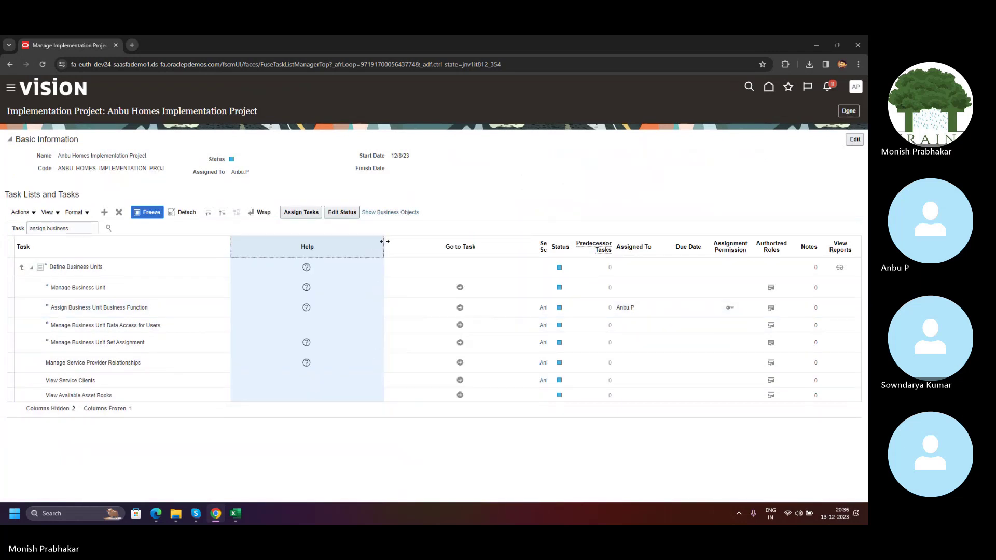
drag(534, 244, 461, 243)
Open the selected scope of Assign Business Unit Business Function and choose to select and add another business unit.
click(505, 310)
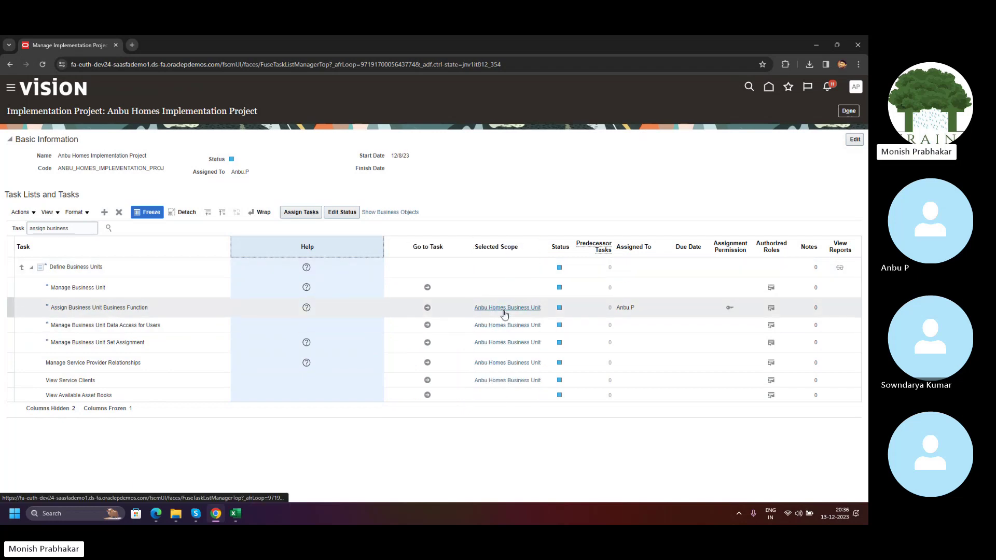
click(503, 309)
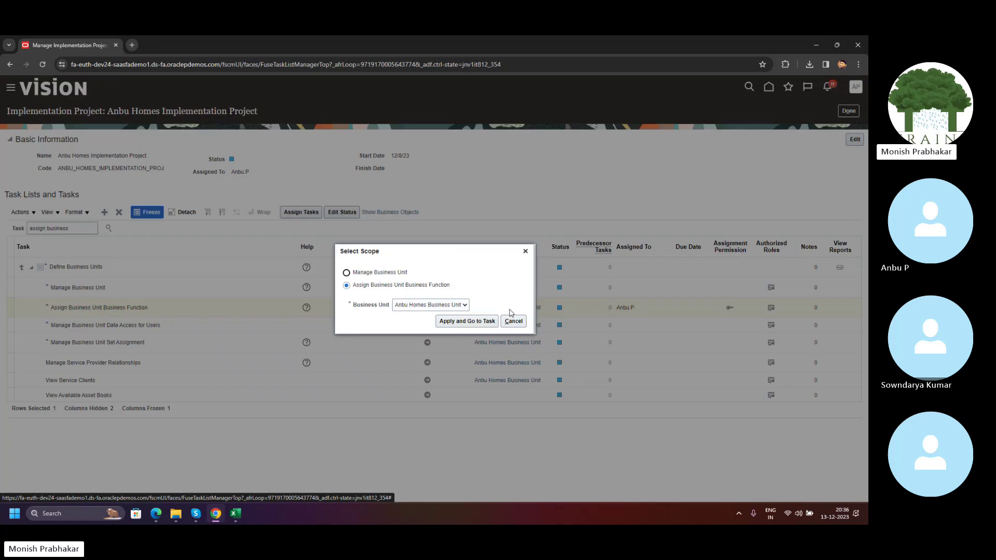
click(443, 306)
click(435, 328)
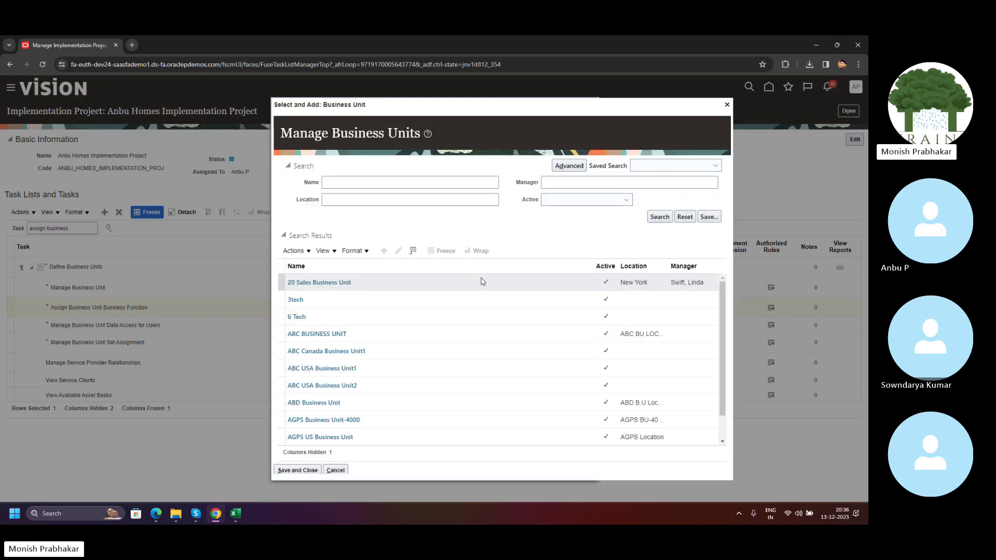
Search the business units by name for "US Business" and broaden the search to "US%".
scroll(496, 381, down, 1)
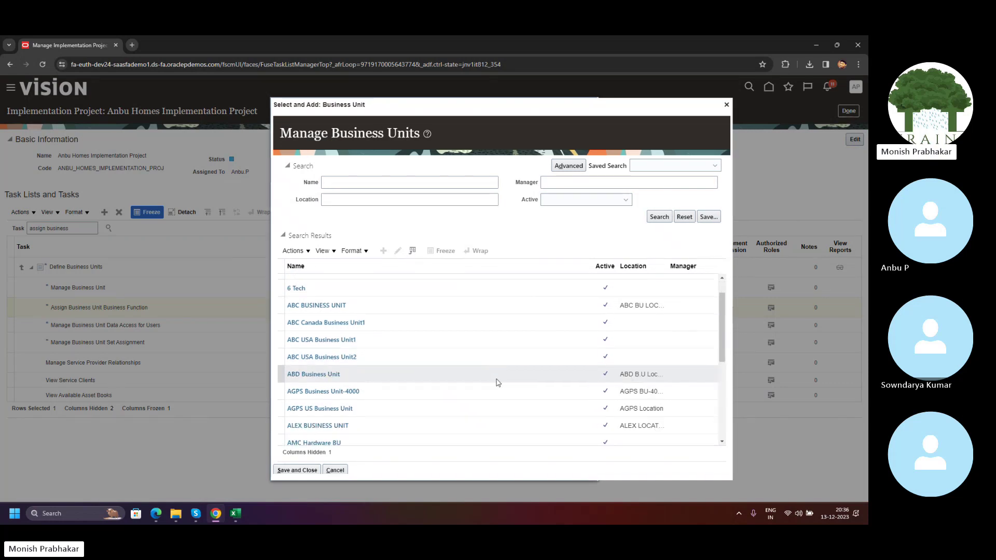
click(331, 182)
key(Caps_Lock)
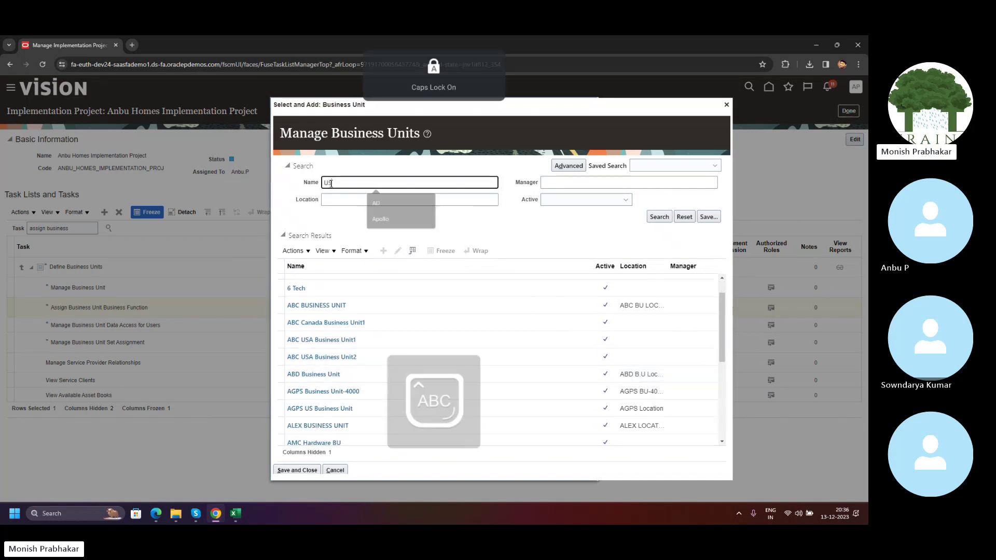
text(US Business)
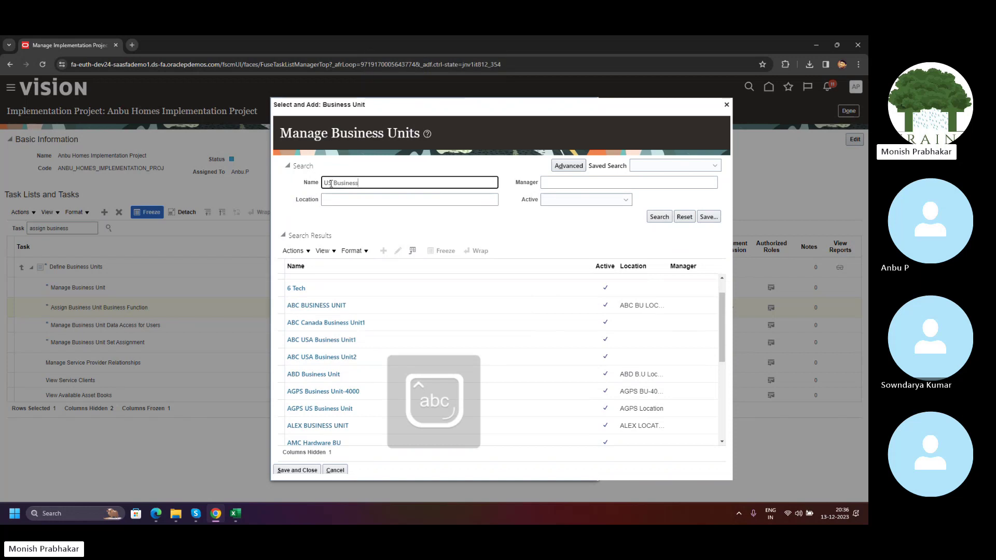
click(661, 220)
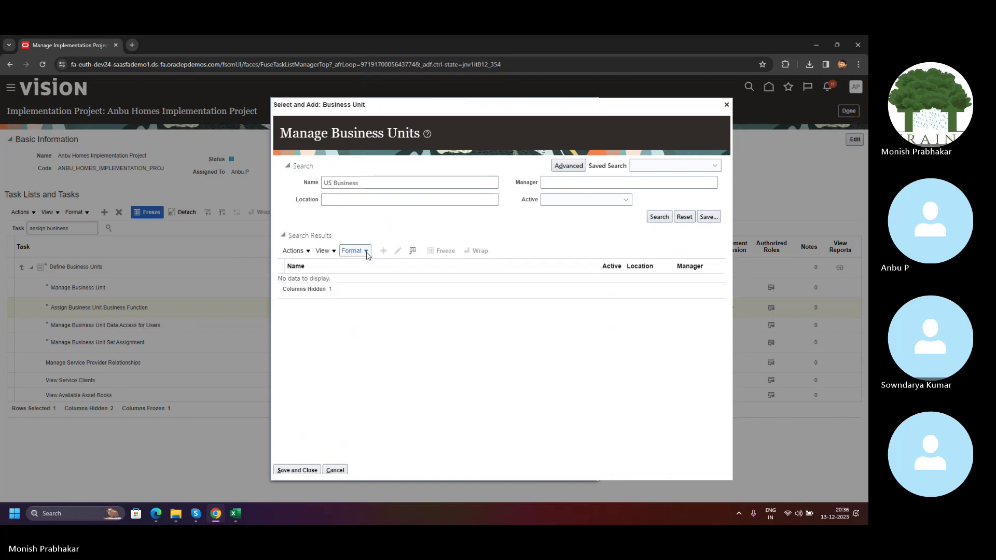
drag(363, 183, 332, 184)
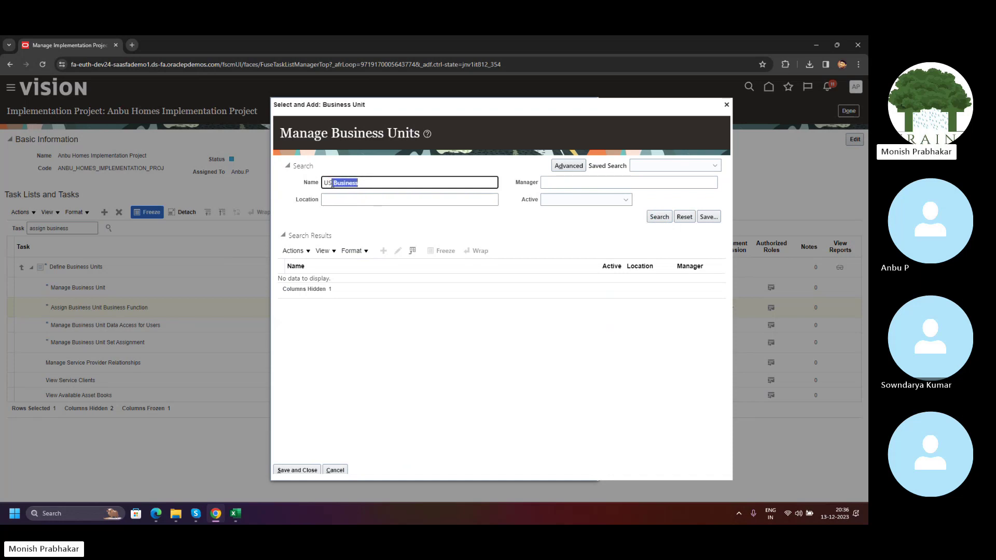
key(BackSpace)
text(%)
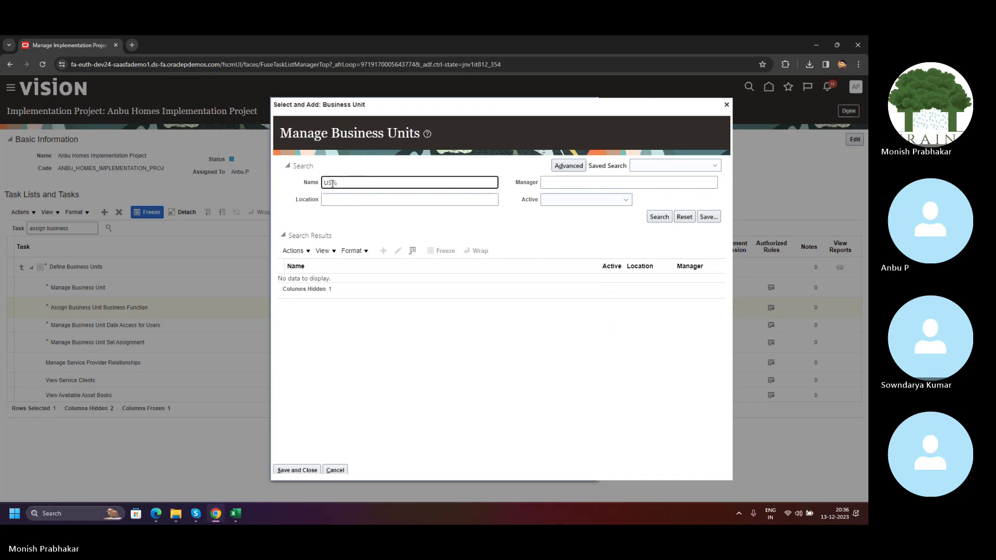
key(Return)
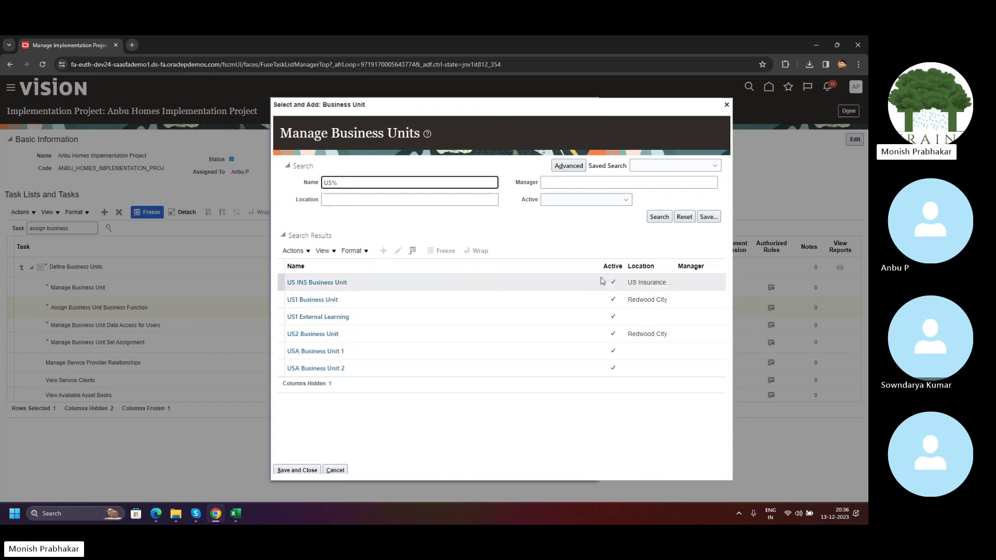
Narrow the Name, Active and Location columns in the business unit search results to show the full locations.
drag(600, 266, 382, 266)
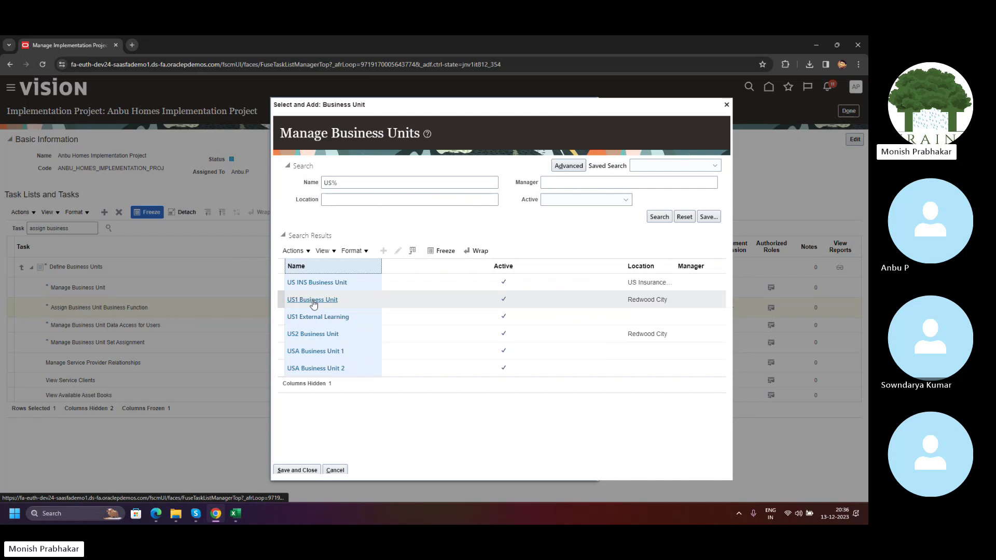
click(368, 282)
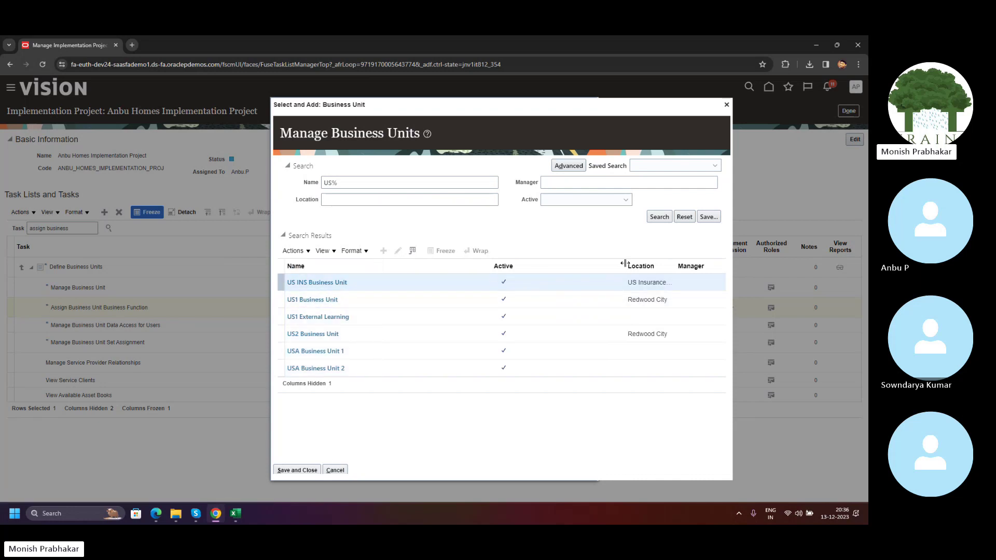
drag(625, 264, 518, 264)
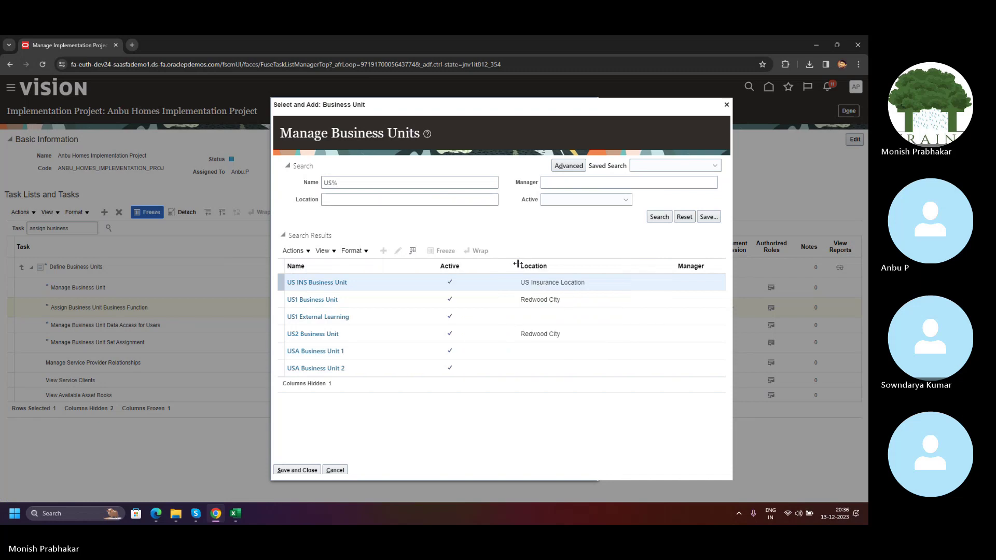
click(680, 264)
drag(675, 263, 608, 264)
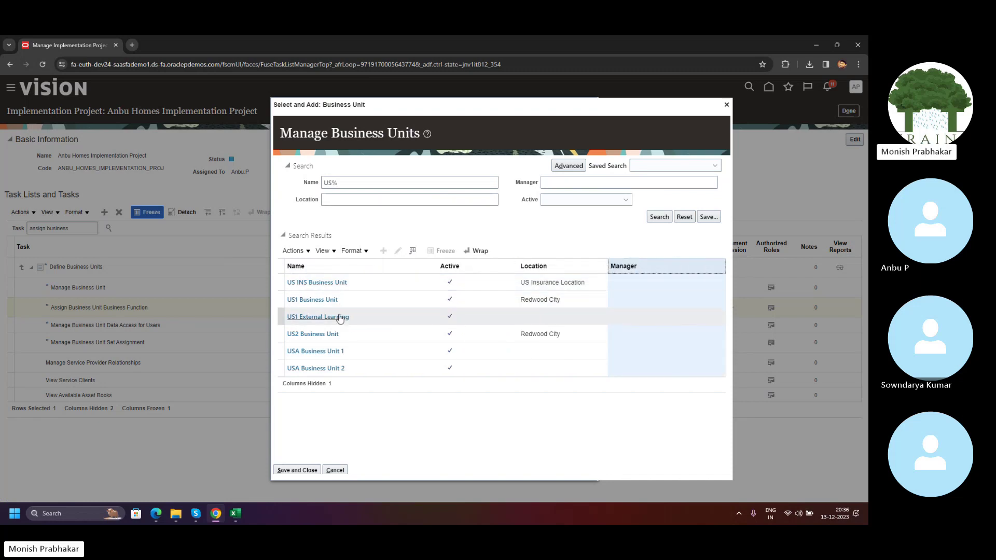
Select US INS Business Unit as the scope and continue to its Assign Business Functions page.
click(383, 321)
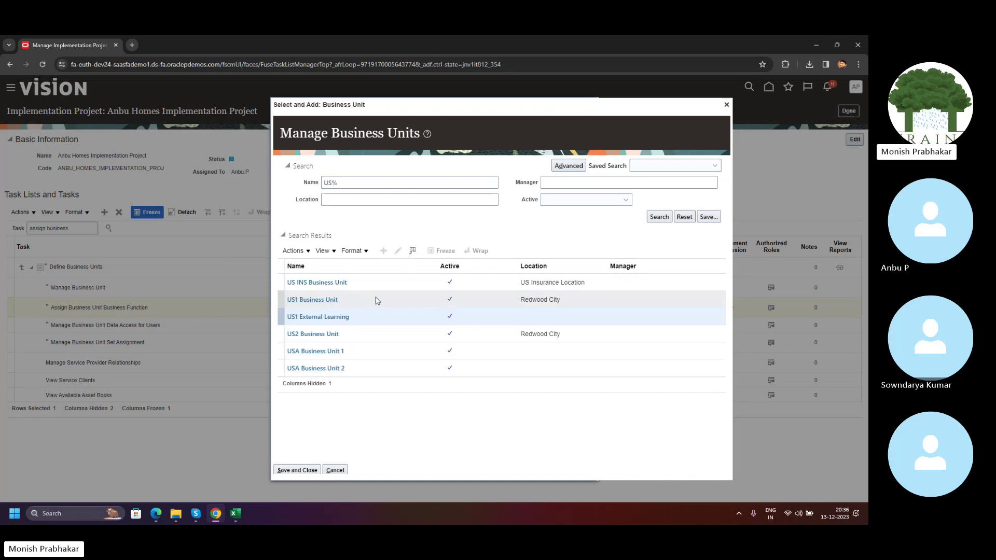
click(367, 283)
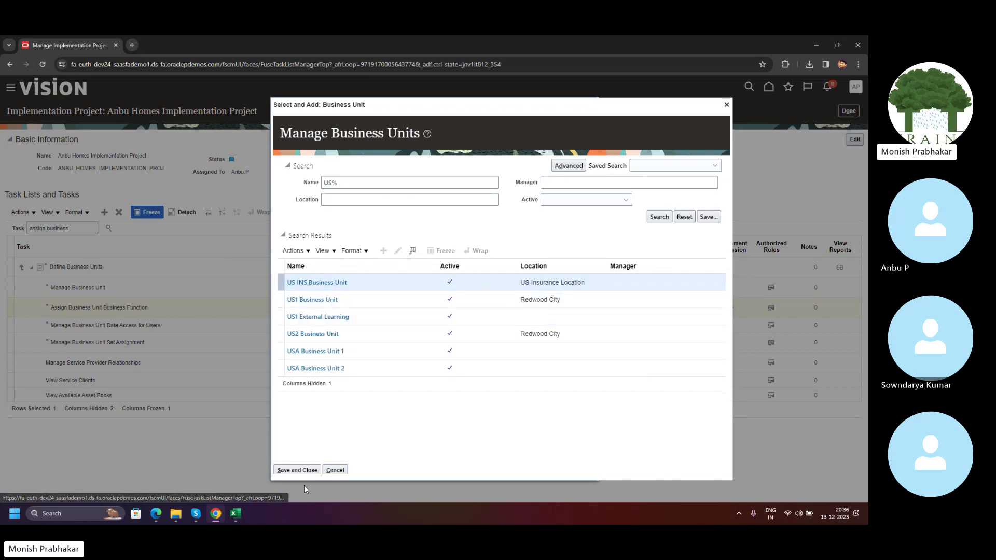
click(447, 301)
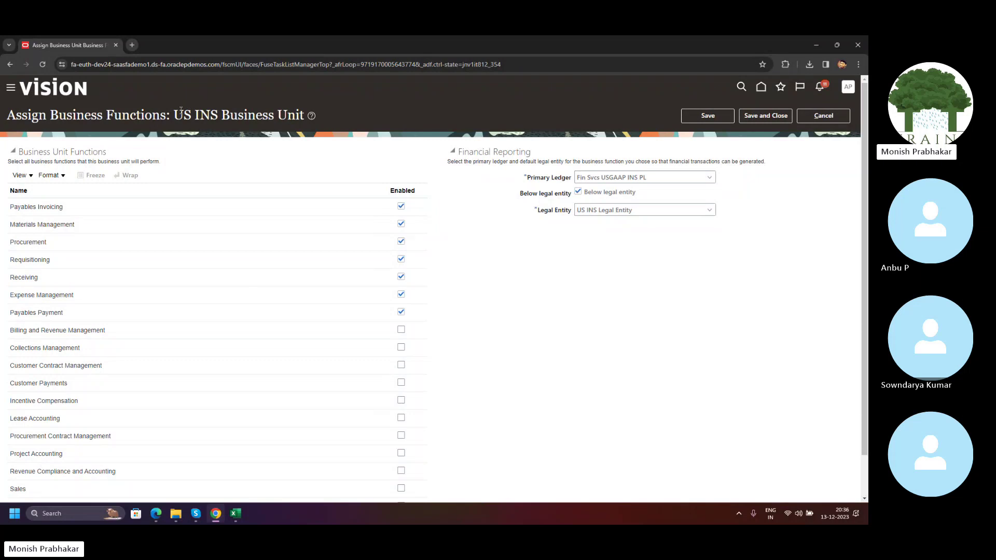
Highlight the business unit name, primary ledger and legal entity on the Assign Business Functions page to review them.
drag(175, 113, 288, 115)
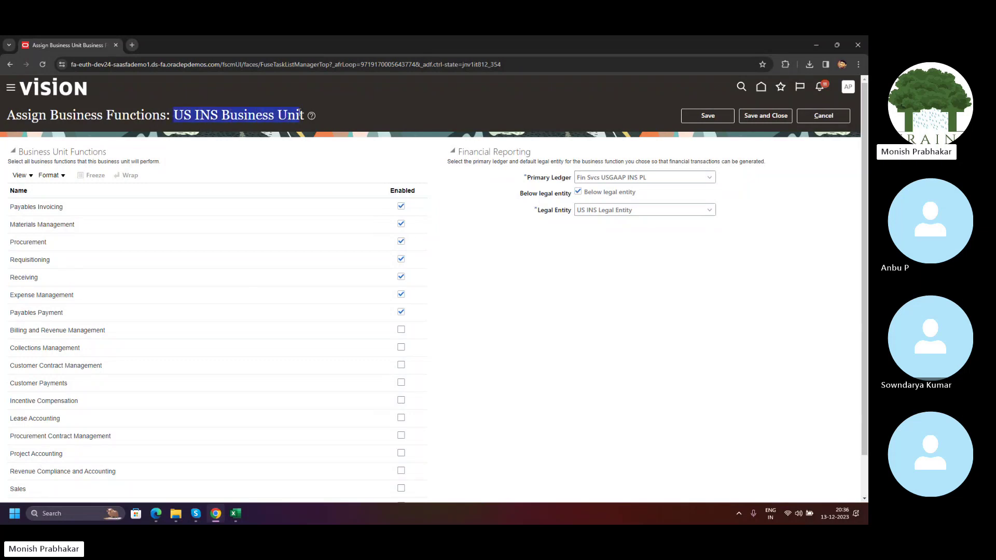
drag(578, 178, 651, 178)
drag(578, 210, 638, 210)
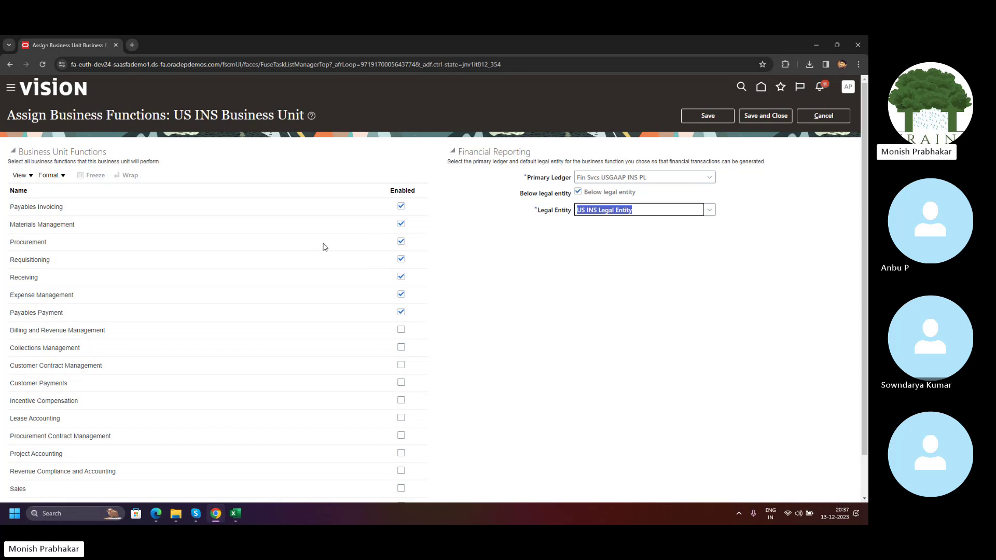
Review the enabled business functions and primary ledger of US INS Business Unit, and leave its Assign Business Functions page without saving.
scroll(350, 262, down, 2)
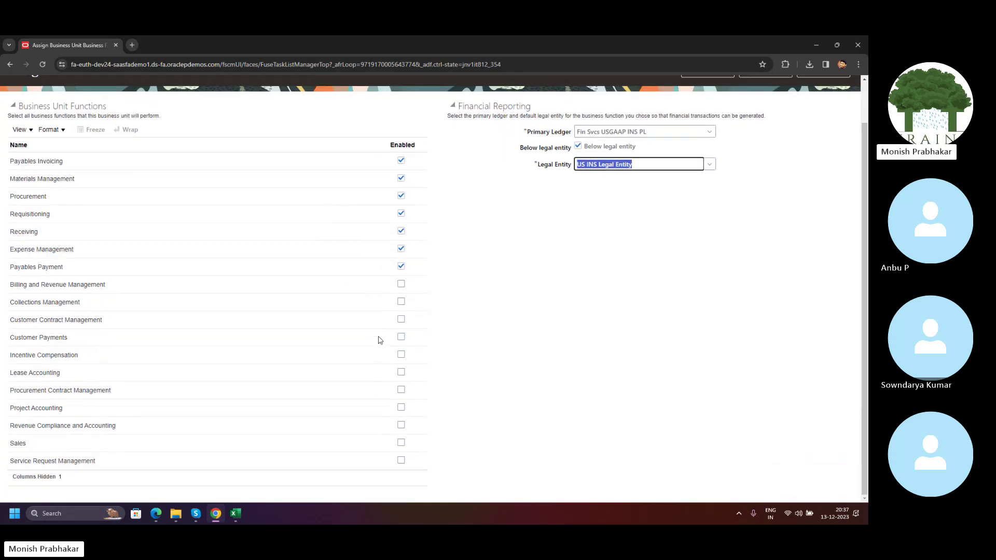
scroll(526, 267, up, 2)
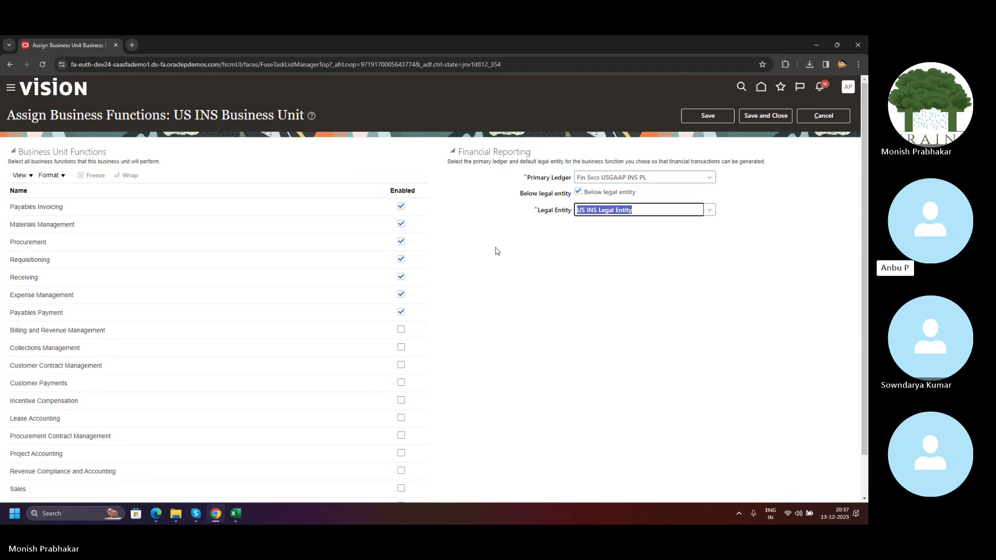
click(576, 179)
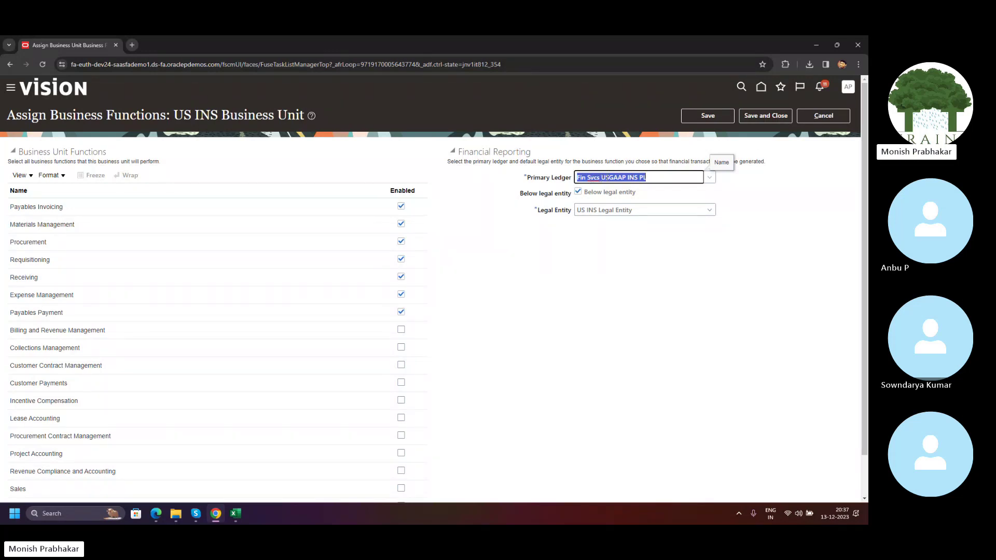
click(815, 117)
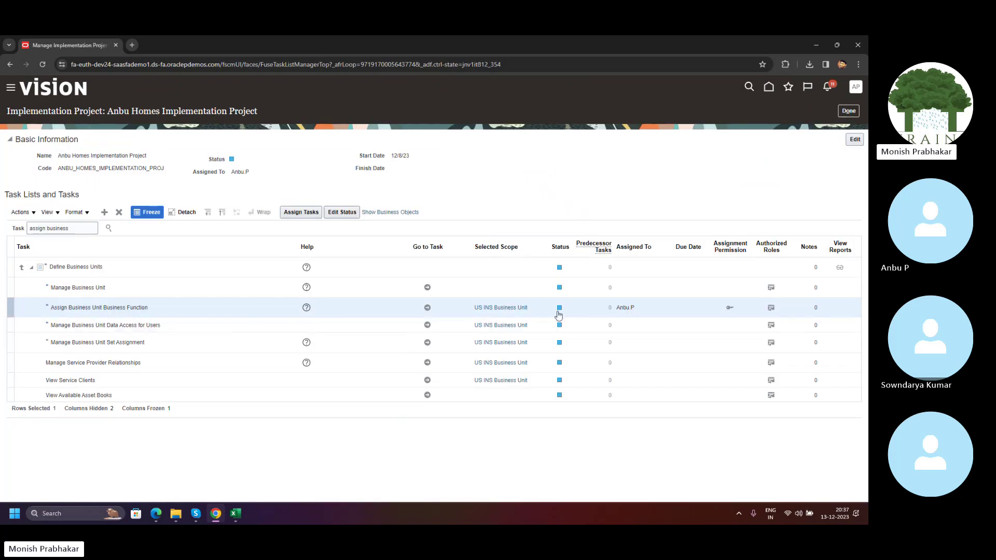
Reopen the scope of the Assign Business Unit Business Function task and proceed with Select and Add for the business unit.
click(501, 307)
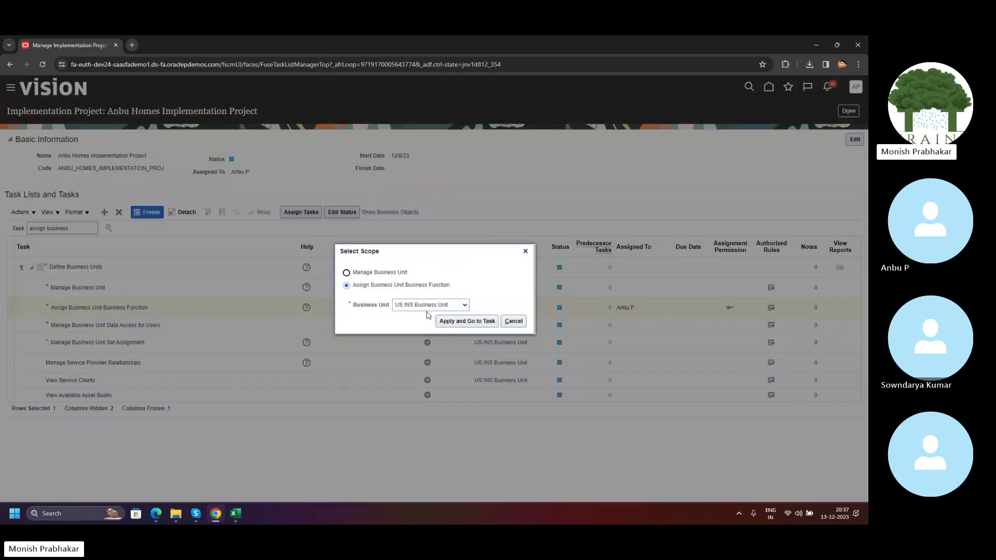
click(428, 305)
click(417, 339)
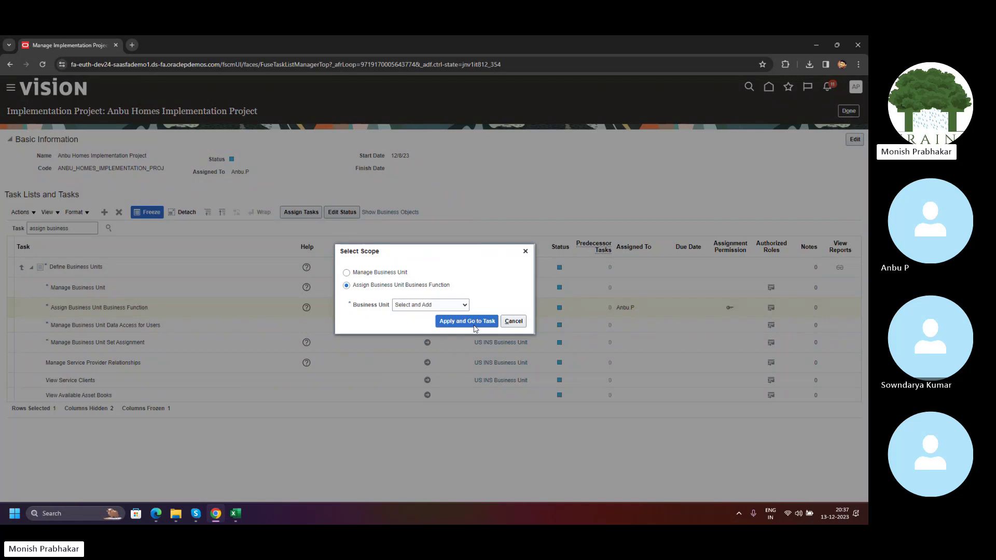
click(474, 324)
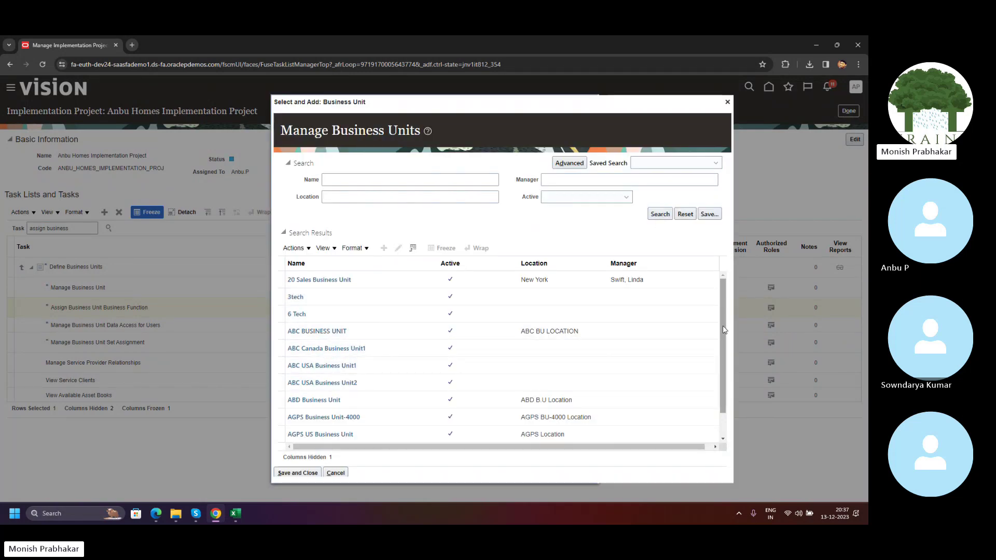
Browse the business unit list as far as the Healthcare US Business Unit row and highlight its name.
click(723, 439)
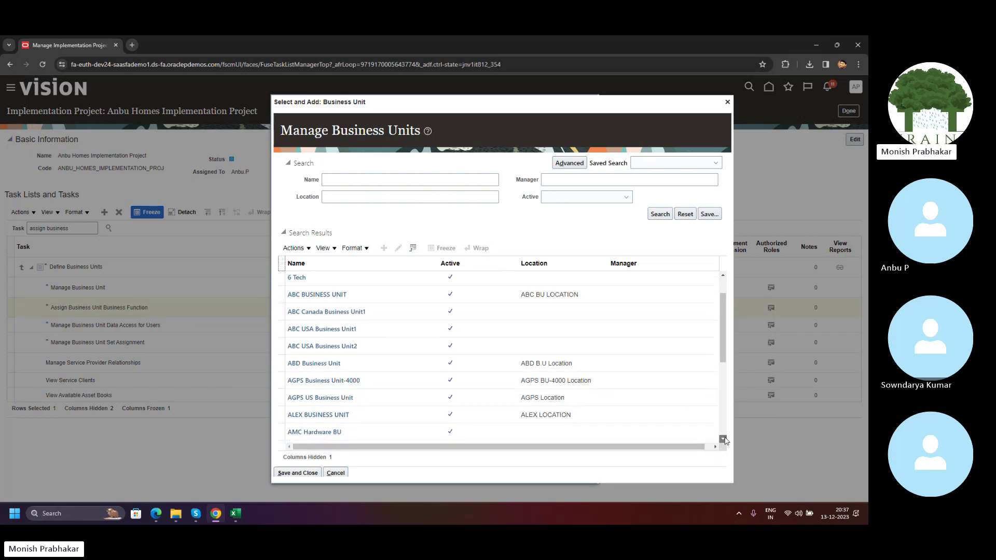
click(724, 440)
click(723, 440)
click(724, 439)
click(723, 439)
click(724, 439)
click(723, 440)
click(723, 439)
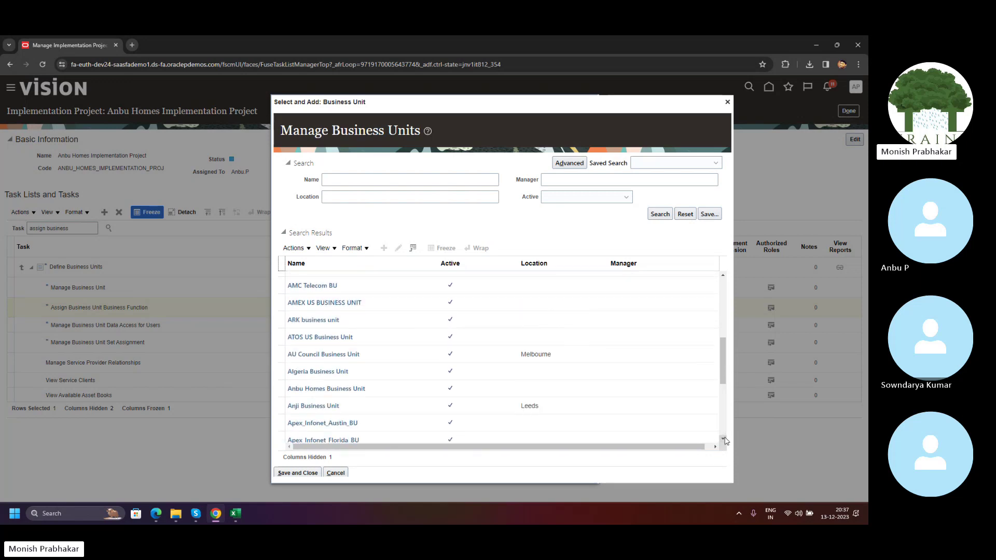
click(724, 440)
click(724, 440)
click(725, 440)
click(724, 440)
click(724, 440)
click(725, 440)
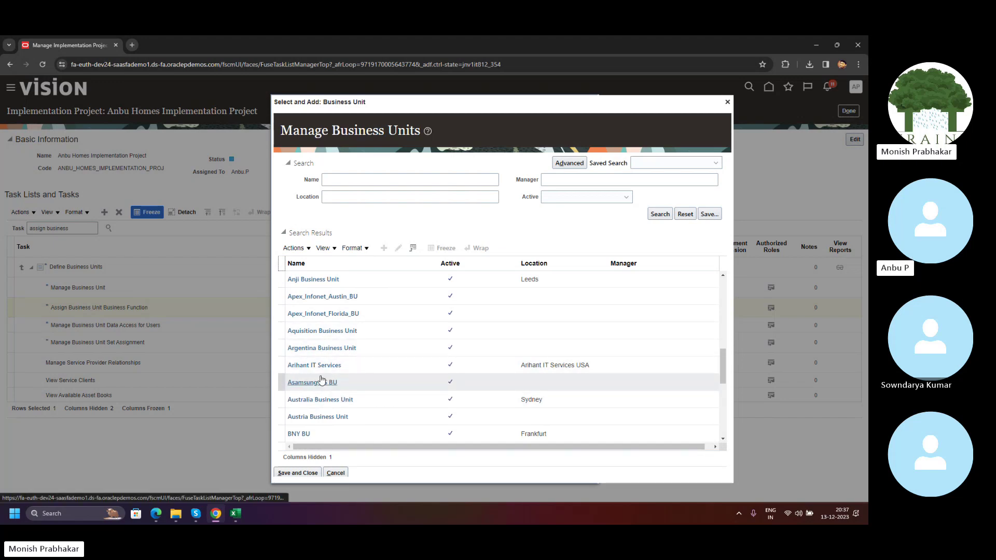
scroll(724, 403, down, 1)
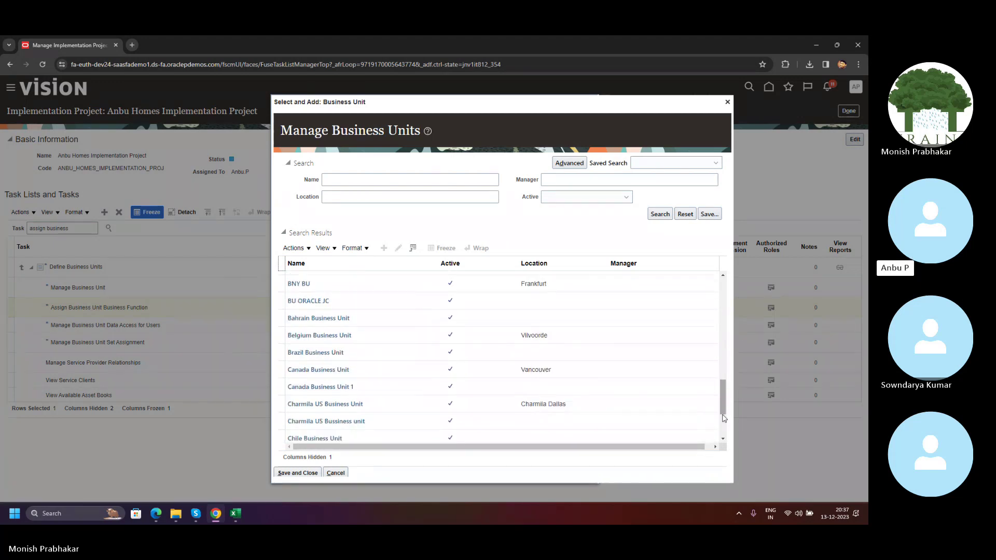
click(724, 420)
click(724, 420)
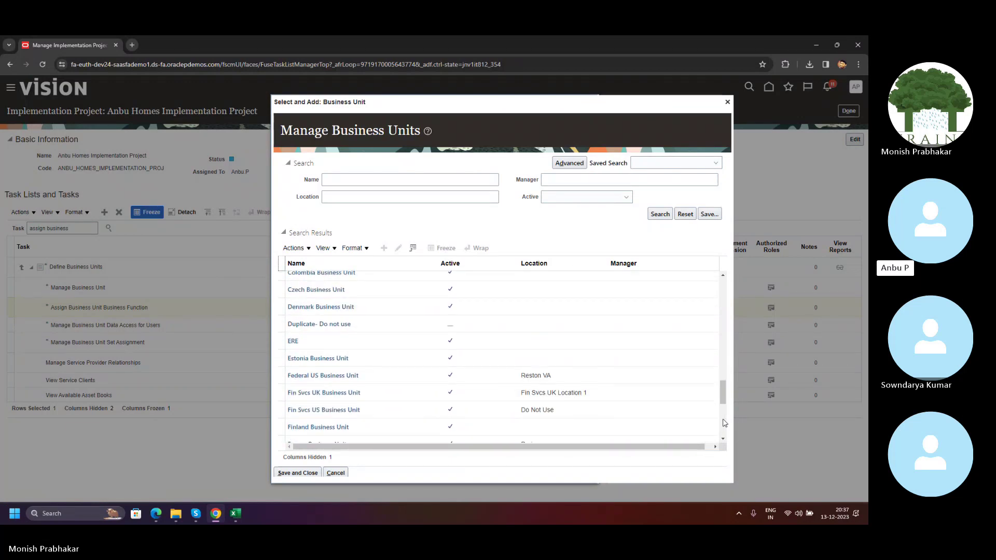
click(724, 420)
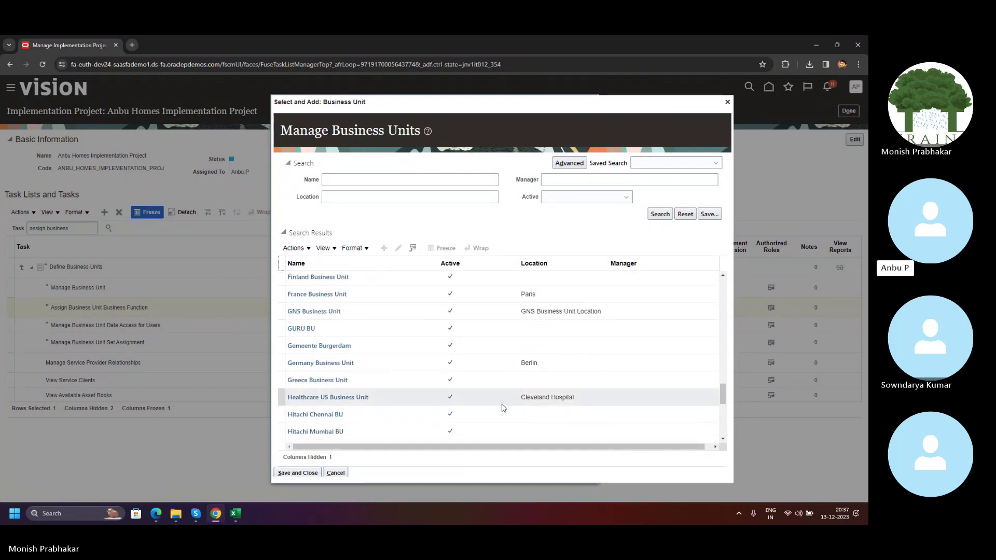
drag(379, 401, 289, 399)
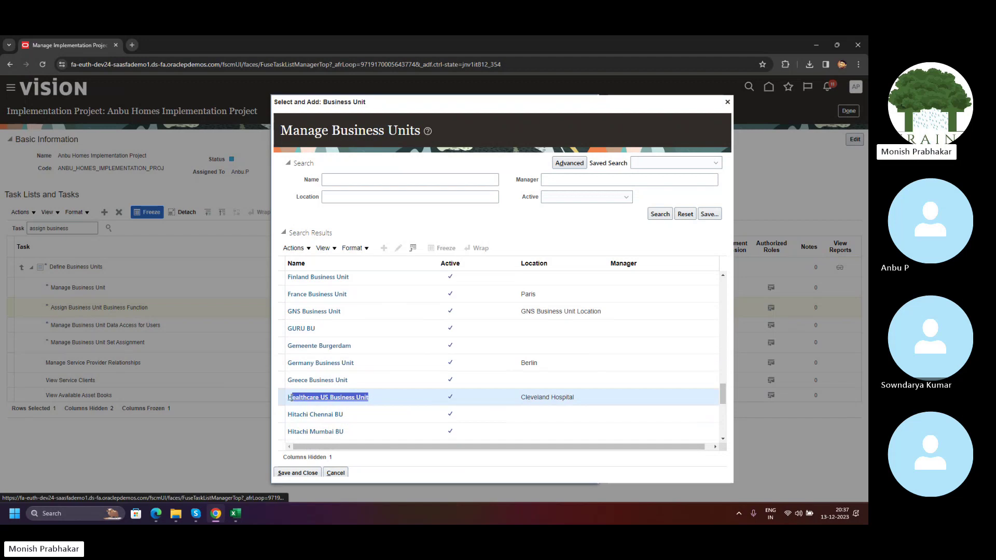
click(387, 401)
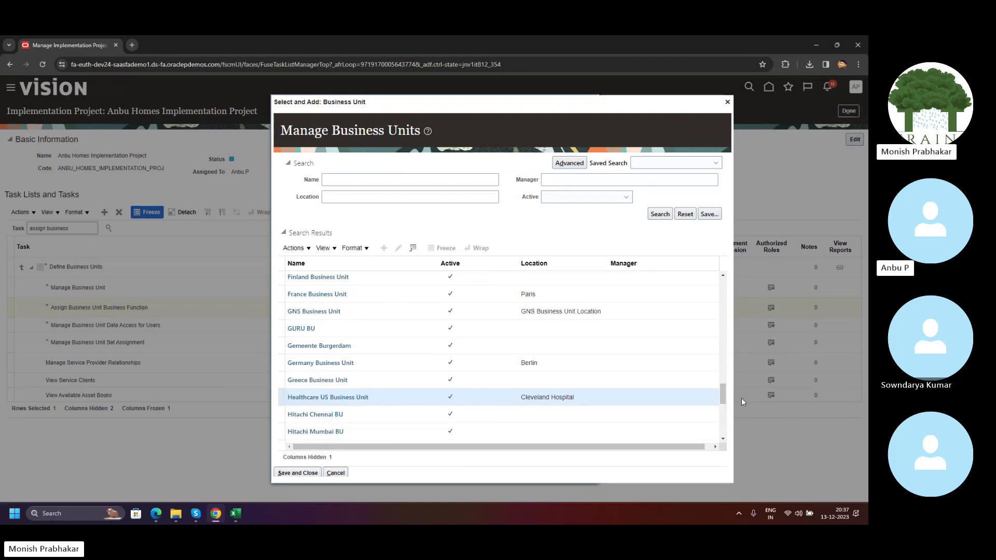
Examine the rest of the business unit list through the UAE entries, marking the India Business Unit and TCS business unit rows.
drag(723, 394, 723, 409)
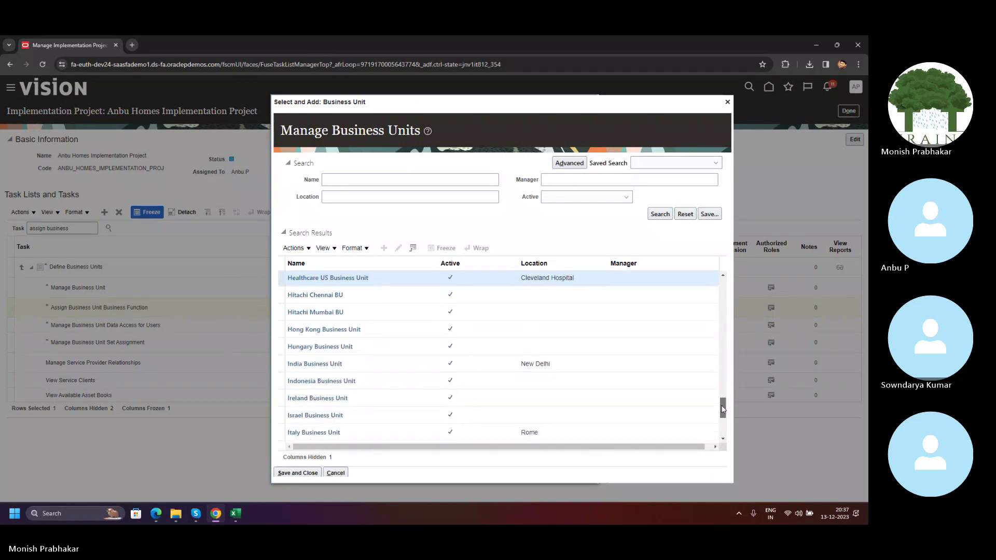
click(488, 370)
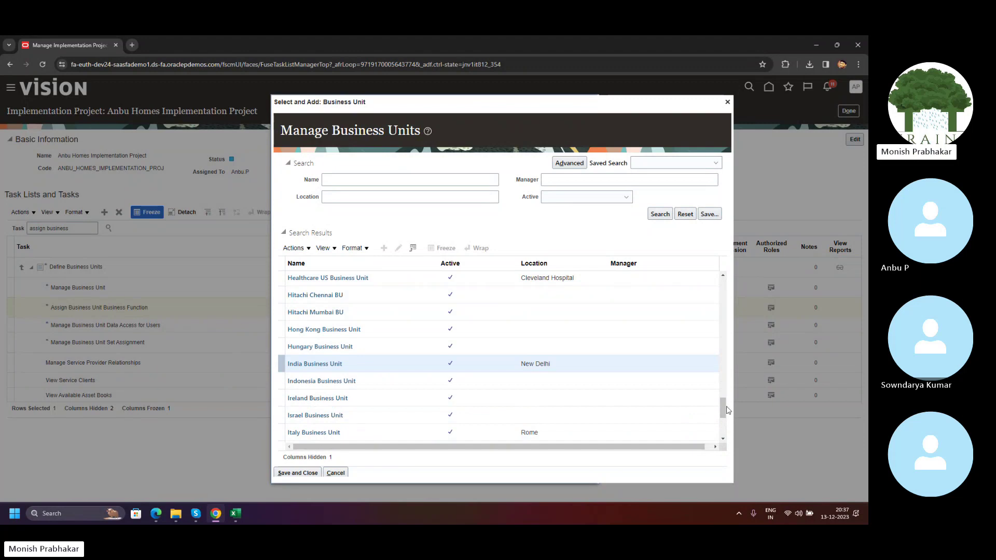
drag(727, 410, 733, 444)
click(722, 435)
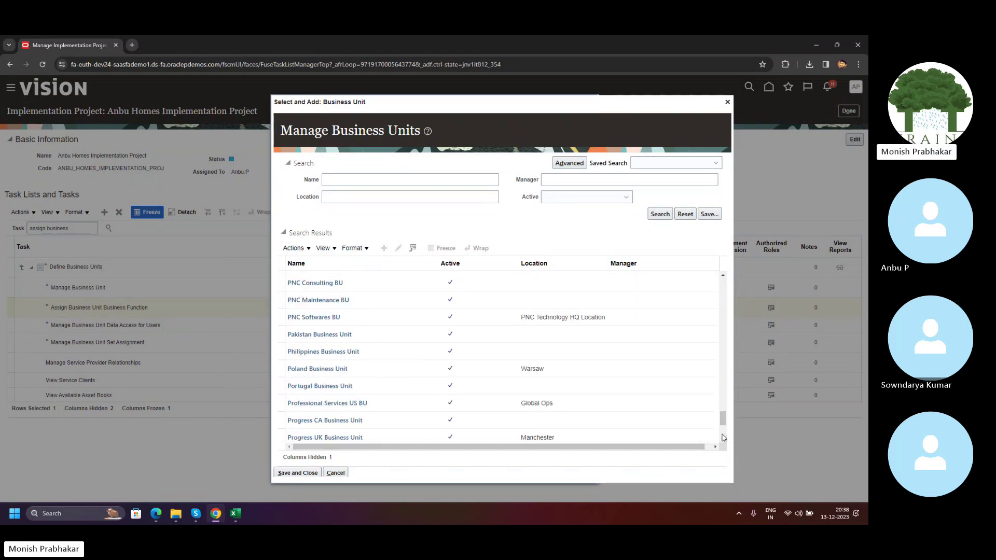
click(722, 435)
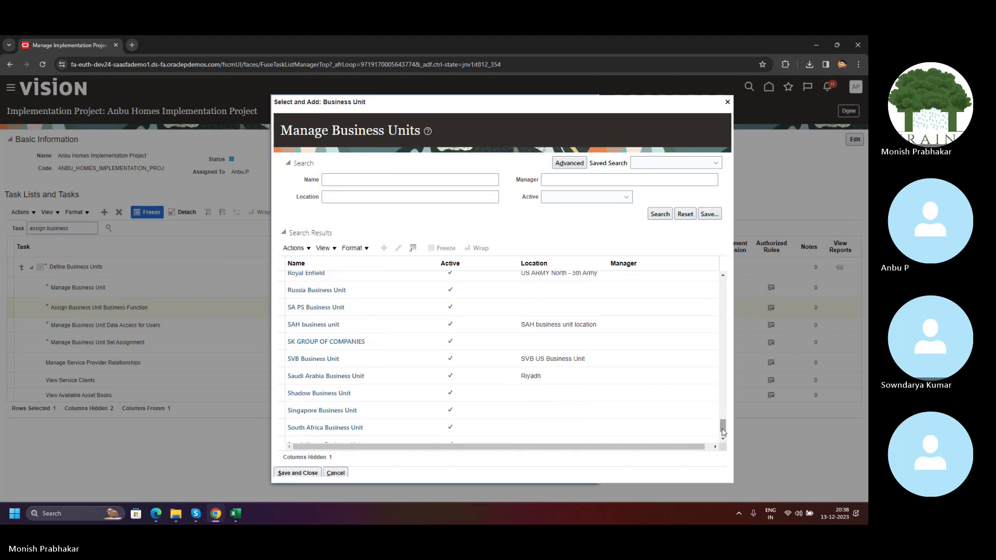
click(722, 429)
click(724, 432)
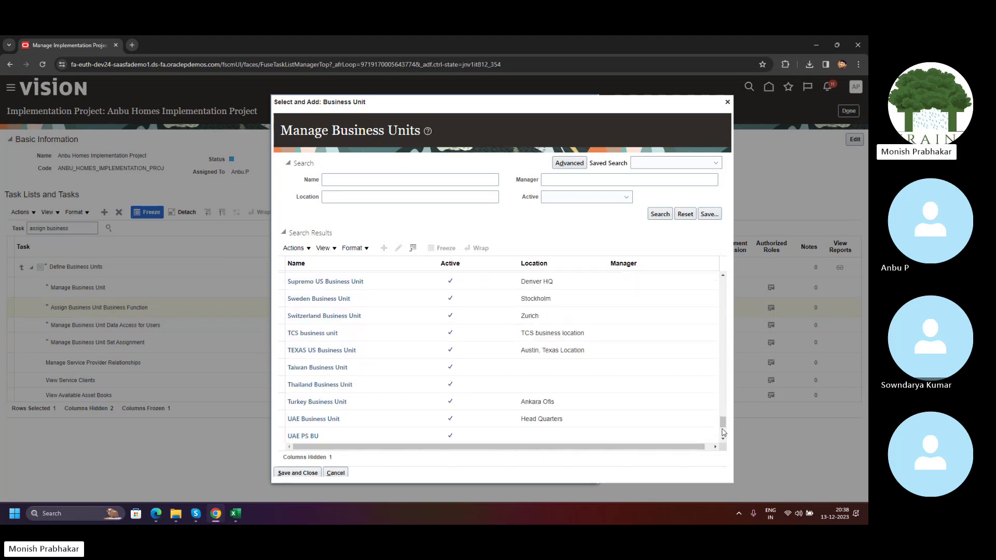
click(422, 333)
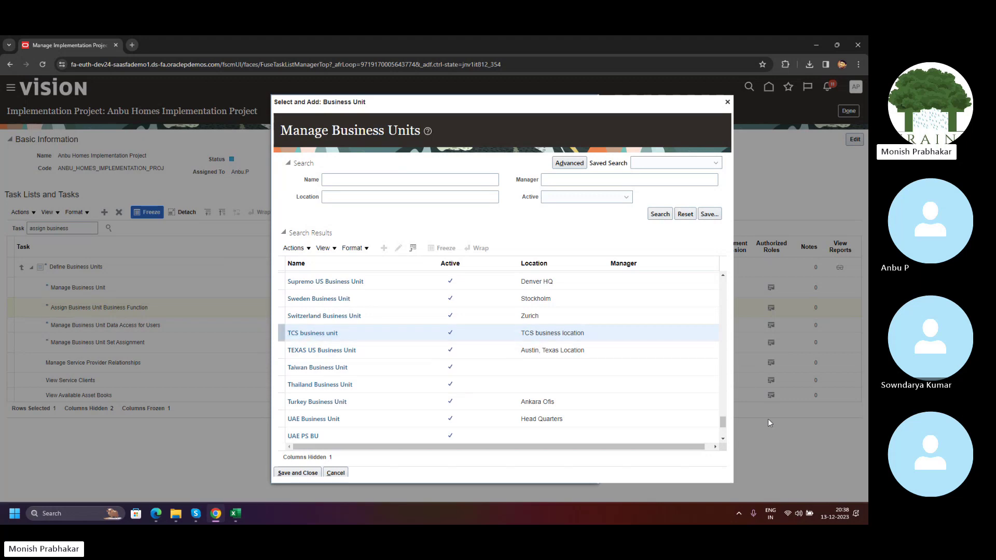
Select Healthcare US Business Unit as the scope and save the selection to open its Assign Business Functions page.
click(724, 365)
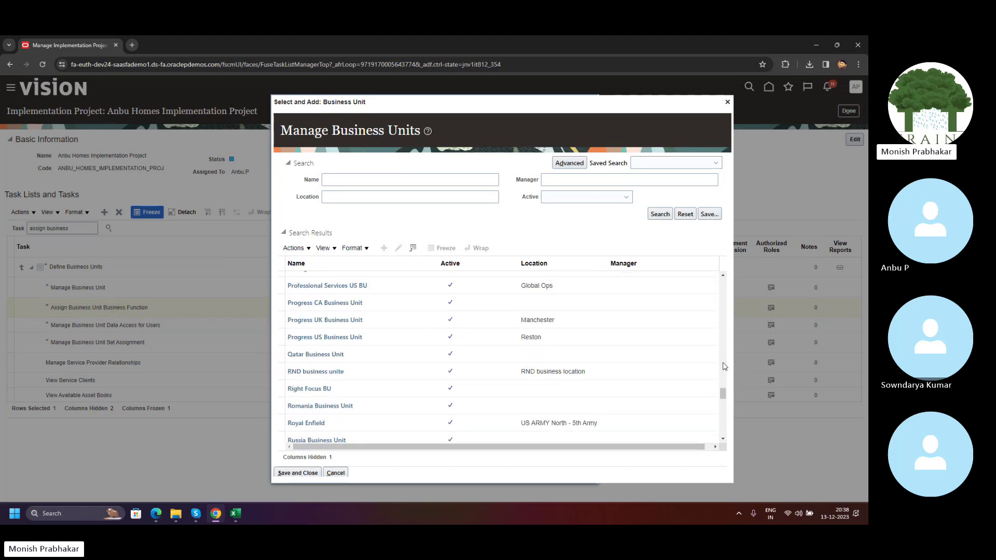
scroll(379, 407, up, 10)
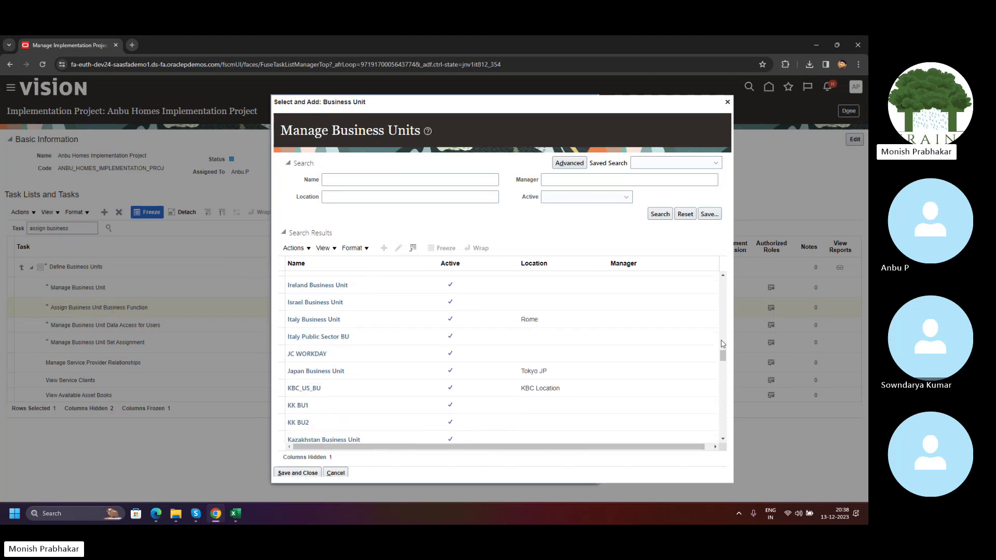
scroll(379, 407, down, 3)
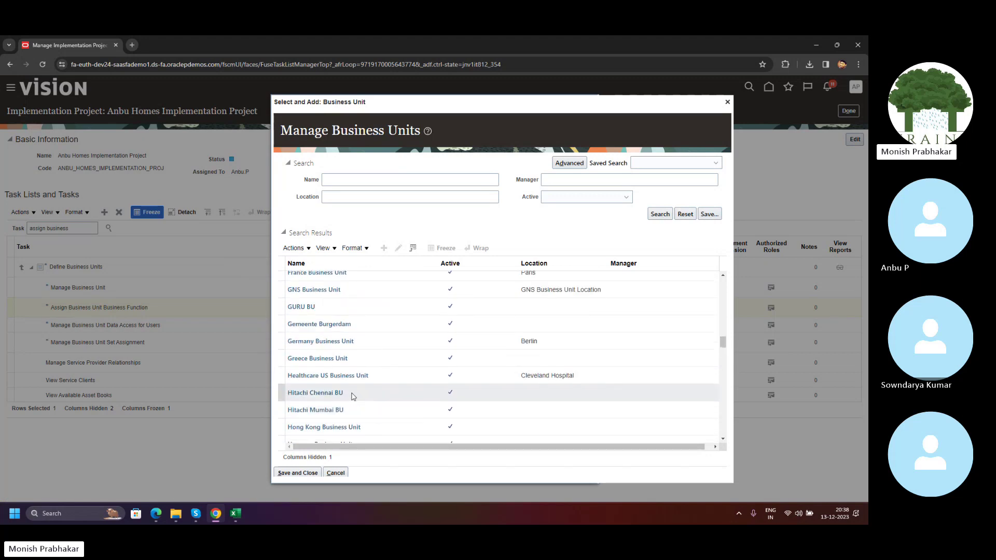
click(379, 374)
click(297, 473)
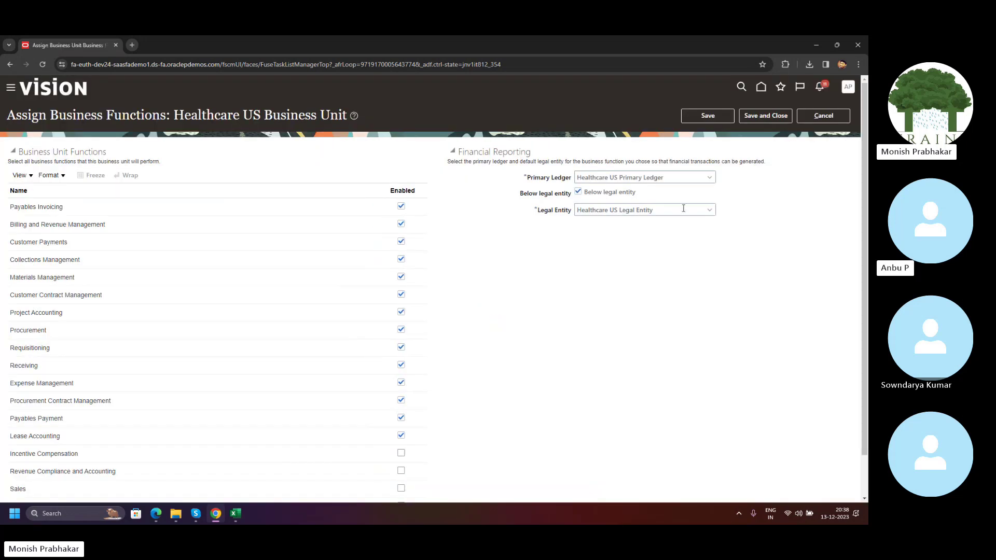
Review the primary ledger and the enabled business functions of Healthcare US Business Unit.
triple_click(668, 177)
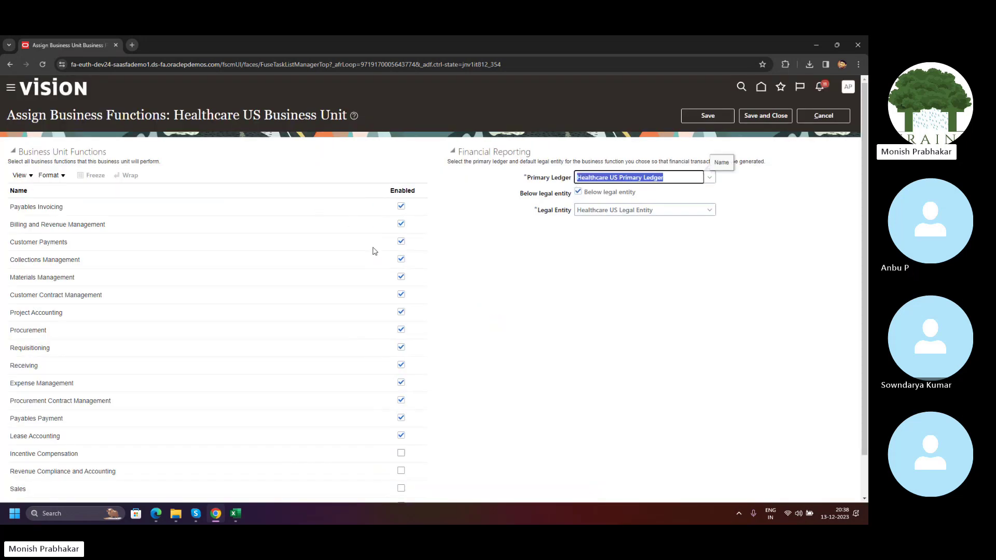
scroll(393, 383, down, 2)
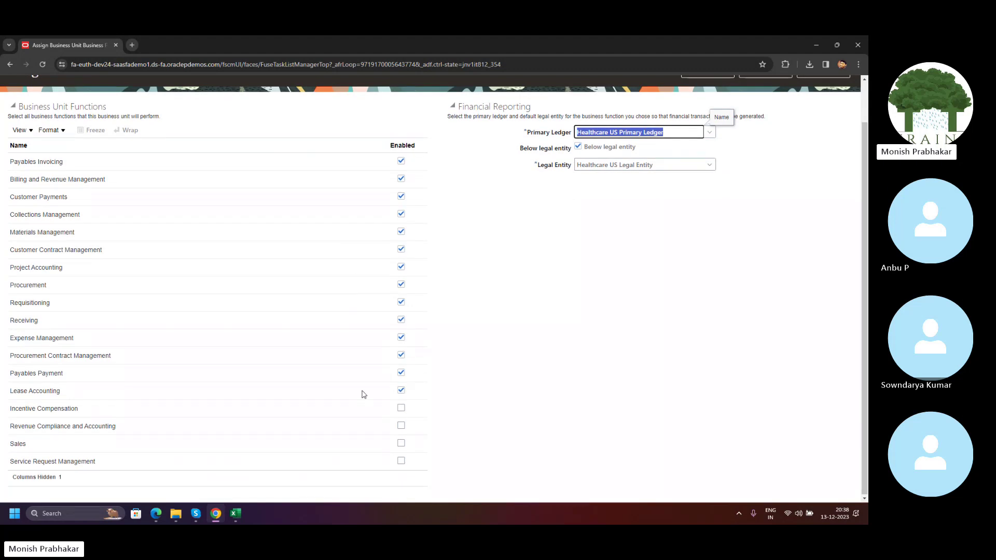
scroll(363, 394, up, 2)
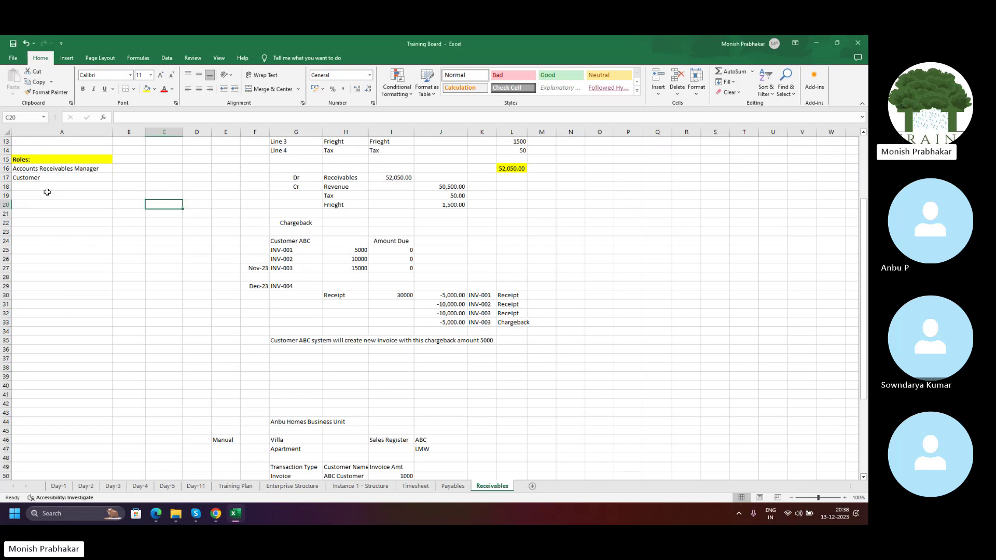
Copy the business unit name Healthcare US Business Unit into cell B19 of the Excel Receivables sheet, with the label BU in A19.
key(alt+Tab)
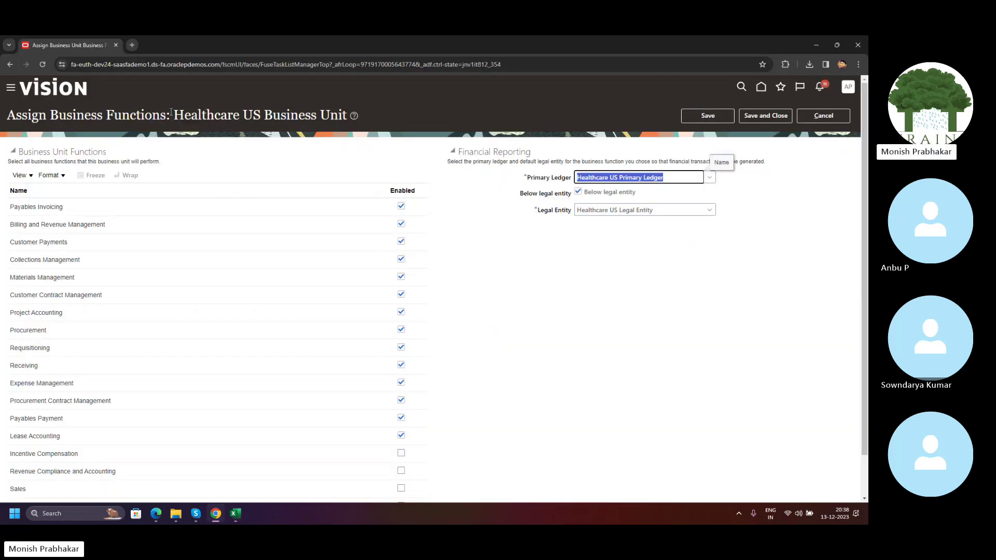
drag(172, 112, 360, 119)
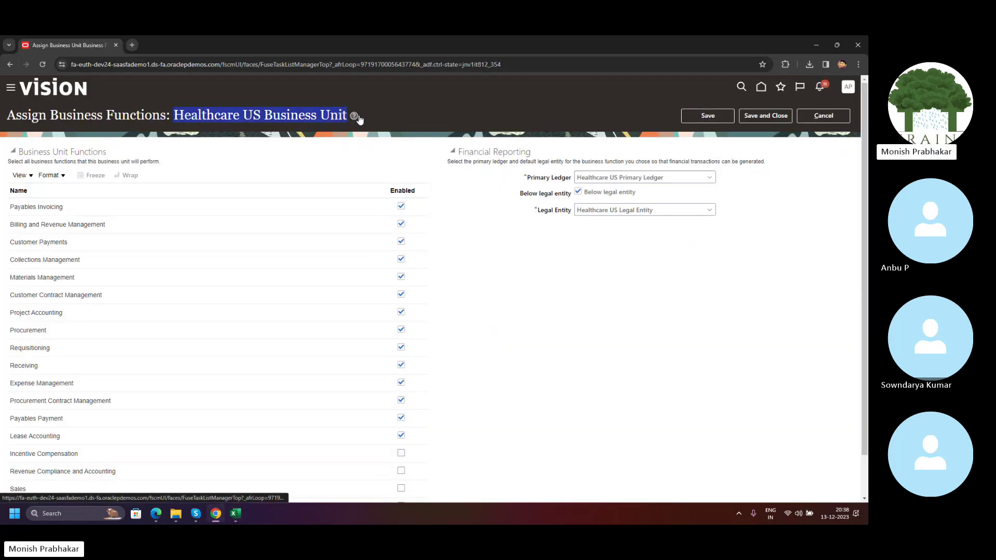
key(alt+Tab)
key(Caps_Lock)
text(BU)
key(Tab)
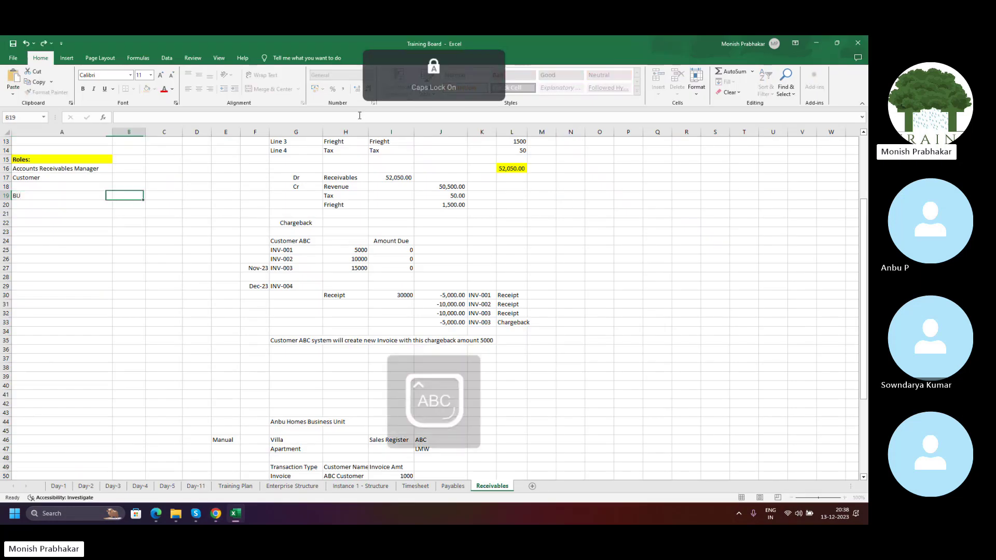
key(ctrl+alt+v)
key(Return)
key(Return)
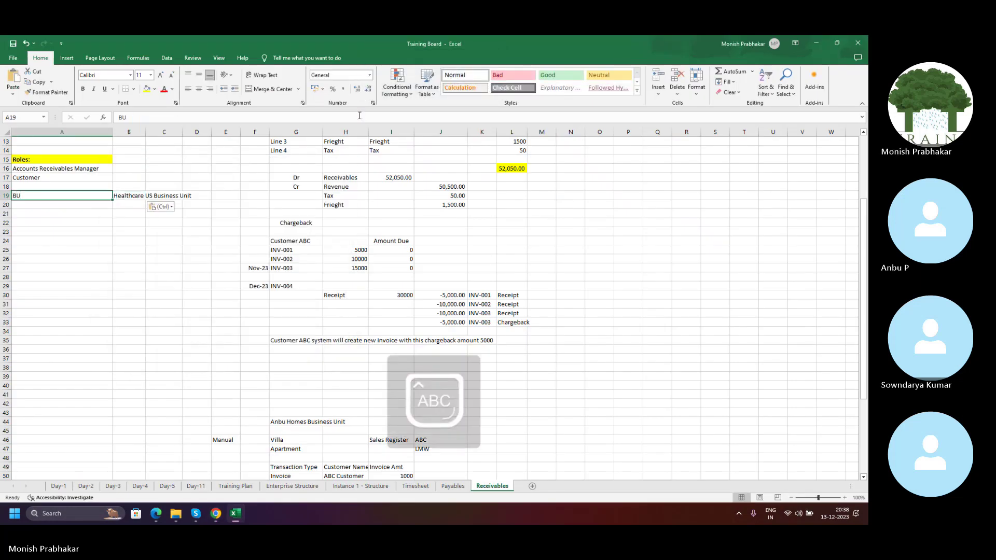
Label A20 as PL and copy the primary ledger name Healthcare US Primary Ledger from Oracle Fusion into B20 of the Excel sheet.
key(alt+Tab)
key(alt+Tab)
text(PL)
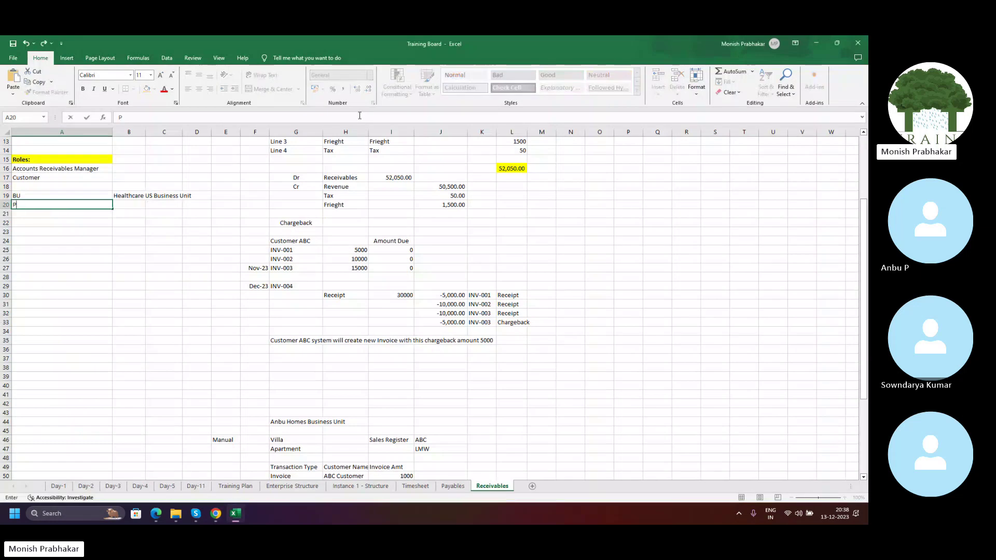
key(Tab)
key(alt+Tab)
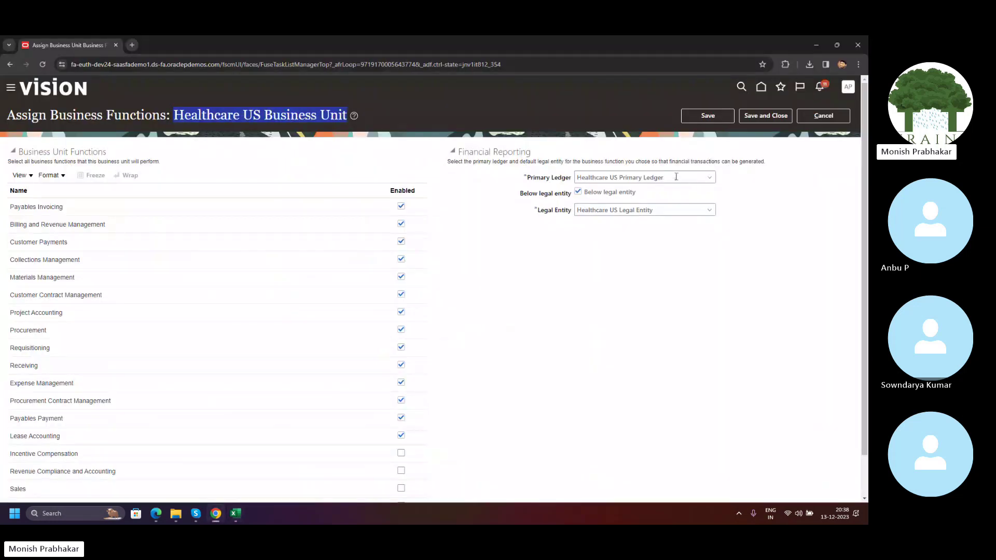
drag(676, 177, 576, 179)
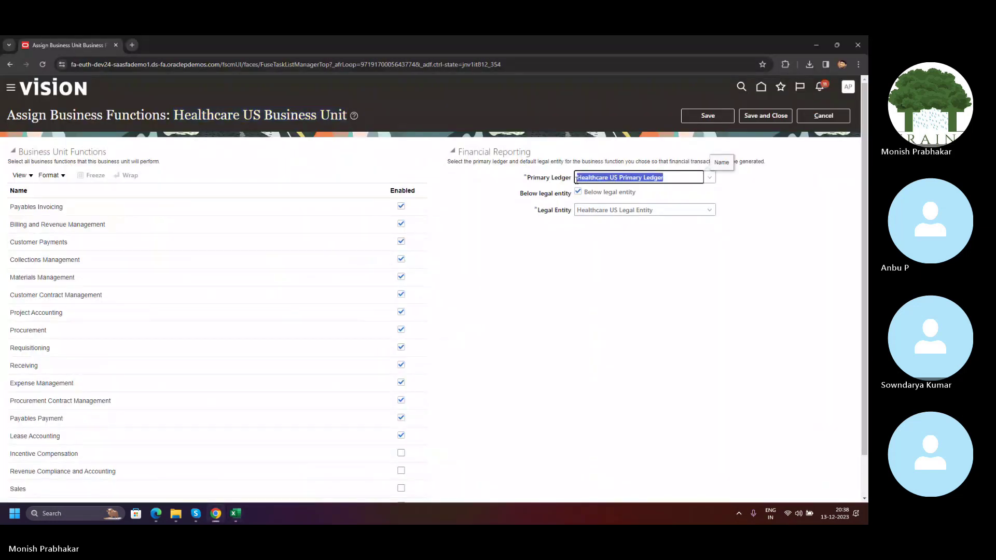
key(alt+Tab)
key(ctrl+alt+v)
key(Return)
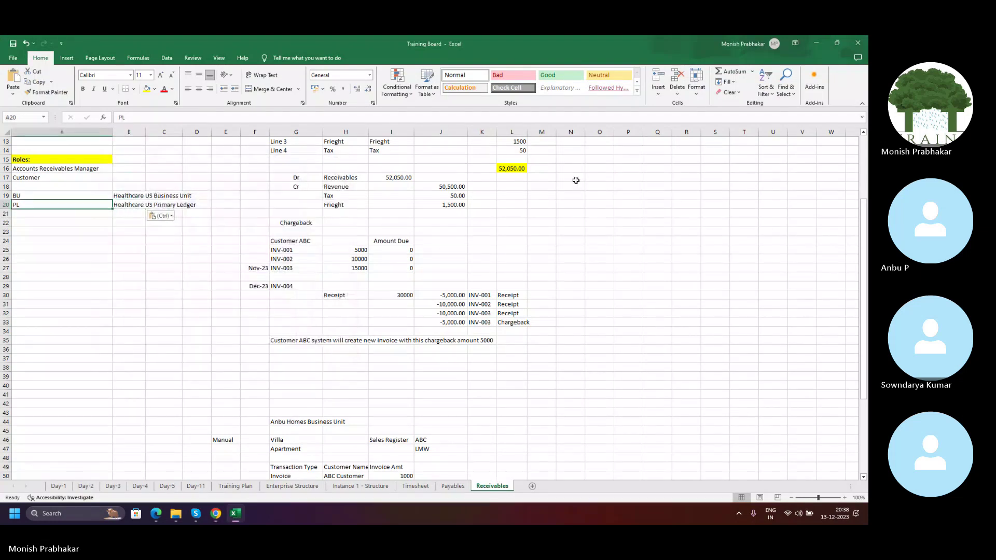
Label A21 as LE and copy the legal entity name Healthcare US Legal Entity from Oracle Fusion into B21 of the Excel sheet.
key(alt+Tab)
key(alt+Tab)
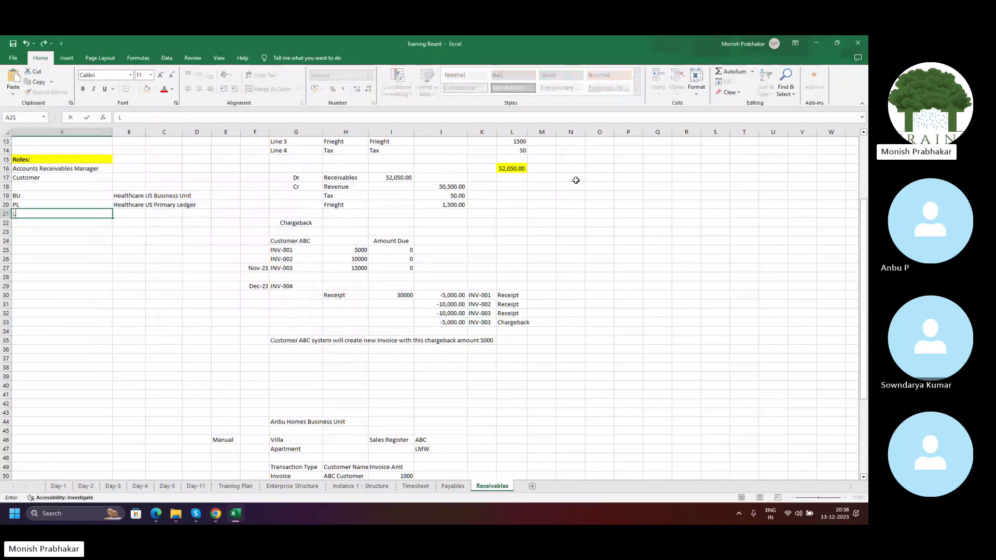
key(Down)
key(alt+Tab)
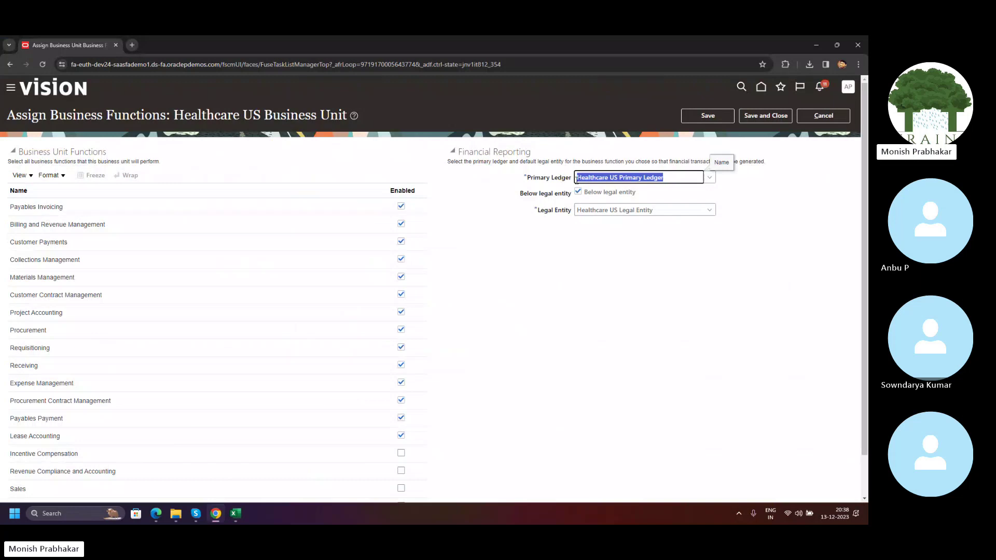
click(637, 212)
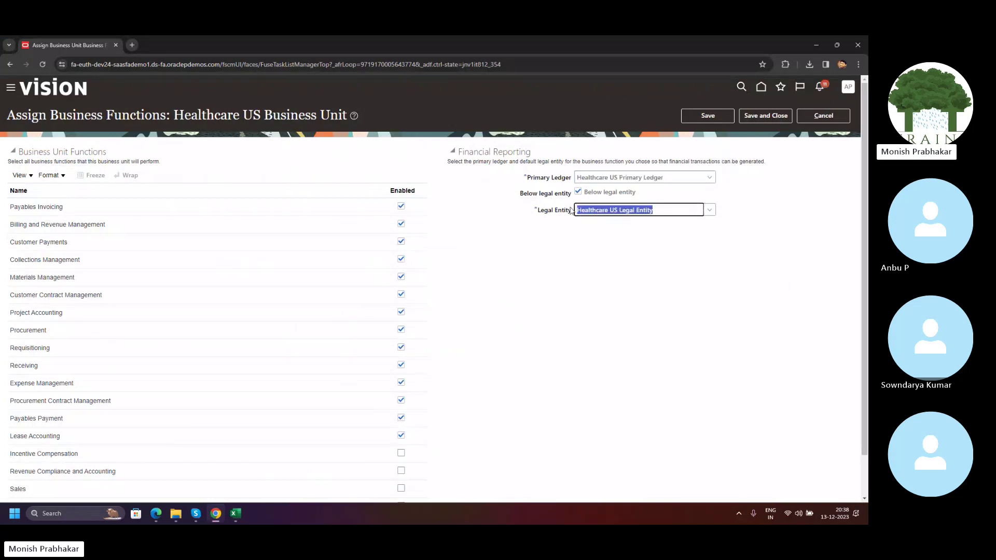
key(ctrl+c)
key(alt+Tab)
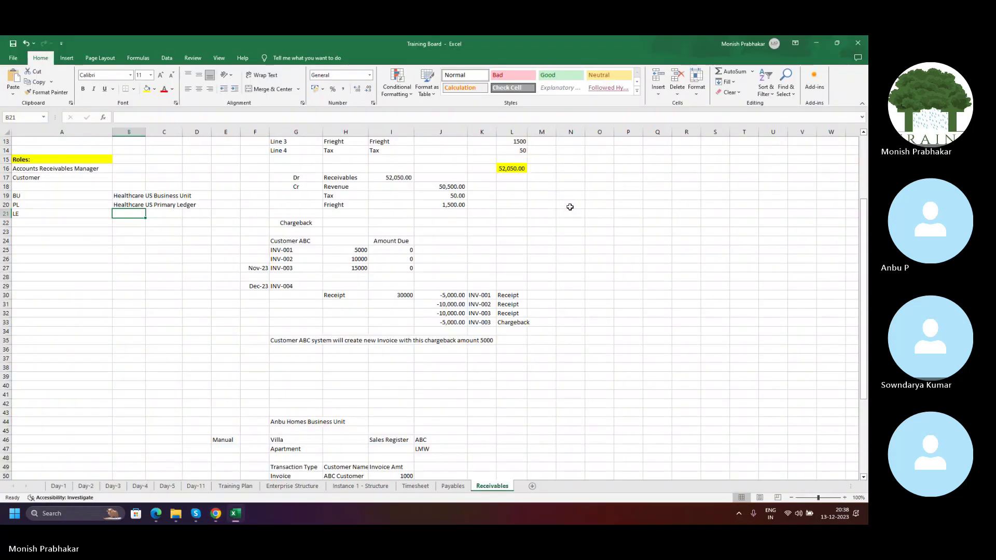
key(ctrl+alt+v)
key(Return)
key(Left)
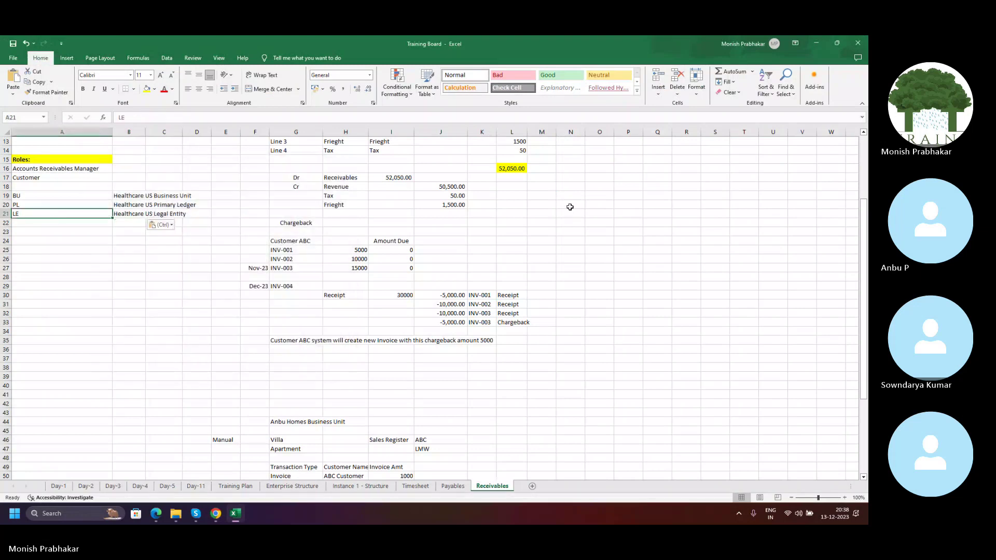
Enter the label COA Structure in A22, below the LE row.
key(Down)
text(COA S)
key(Caps_Lock)
text(tr)
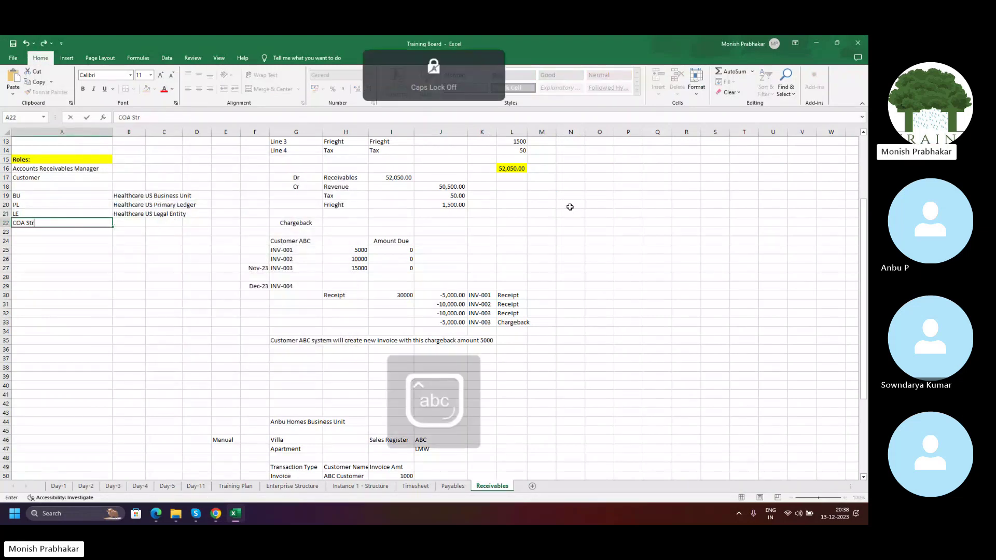
text(ucture)
key(Tab)
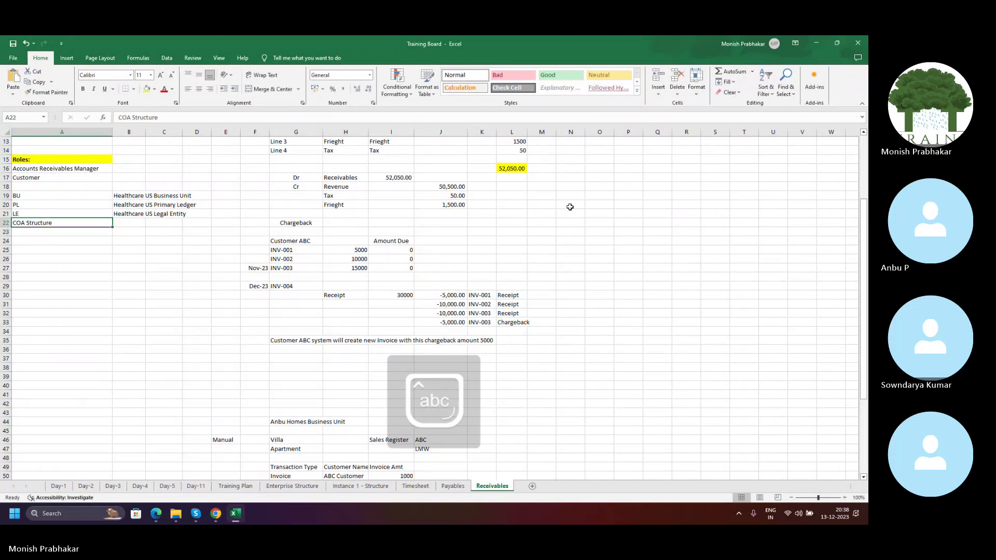
In Oracle Fusion, cancel the business function page, search the project tasks for "manage chart of" and open Manage Chart of Accounts Structure Instances.
key(alt+Tab)
click(828, 116)
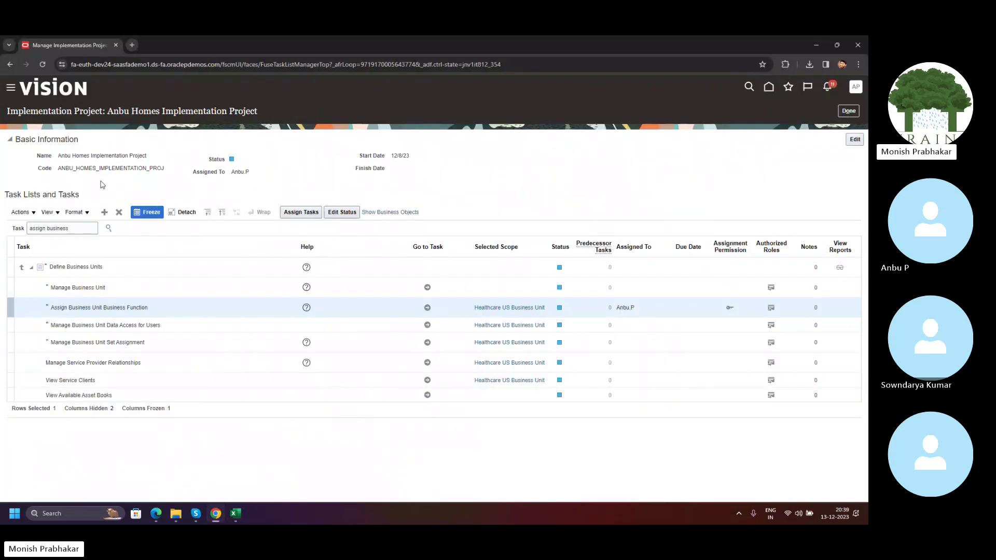
drag(81, 233, 14, 231)
text(manage chart of)
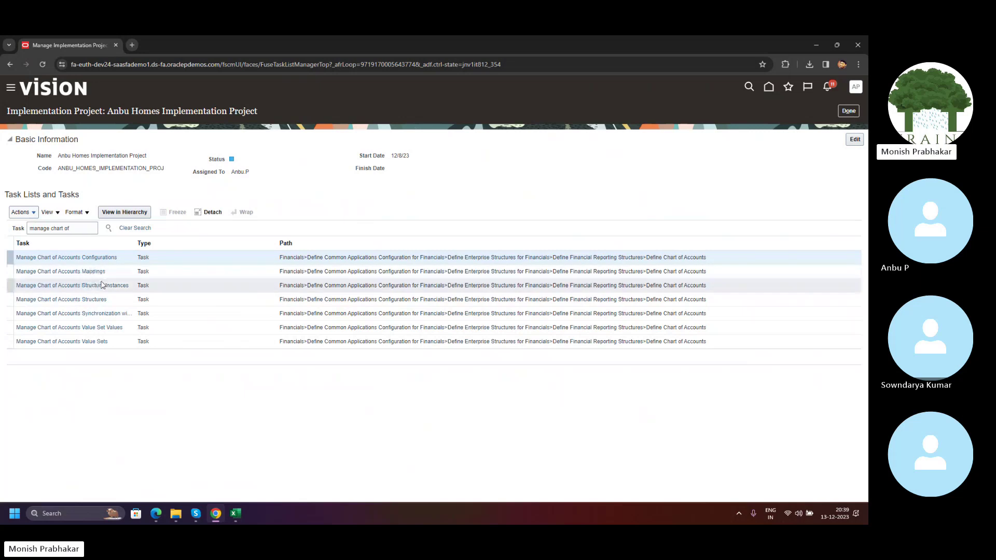
click(70, 286)
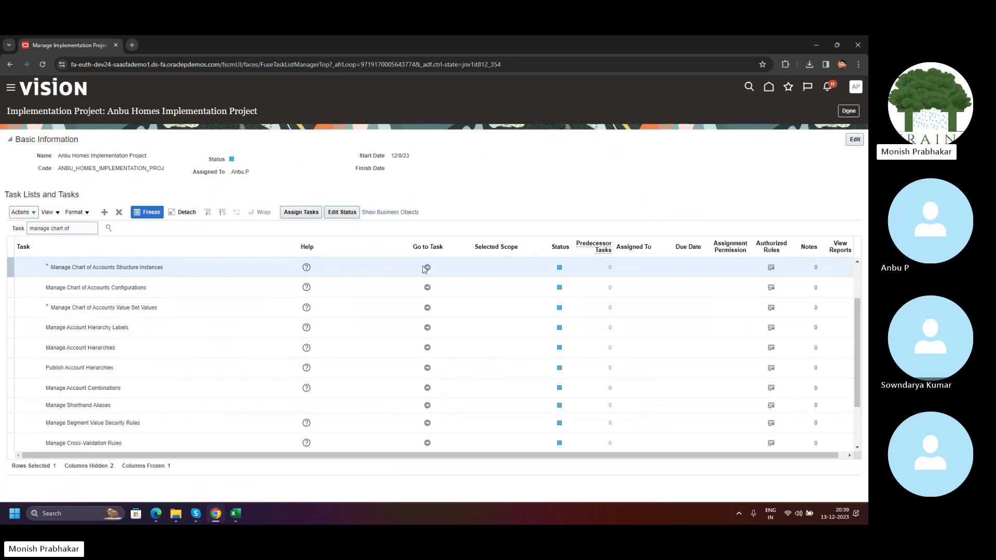
click(427, 269)
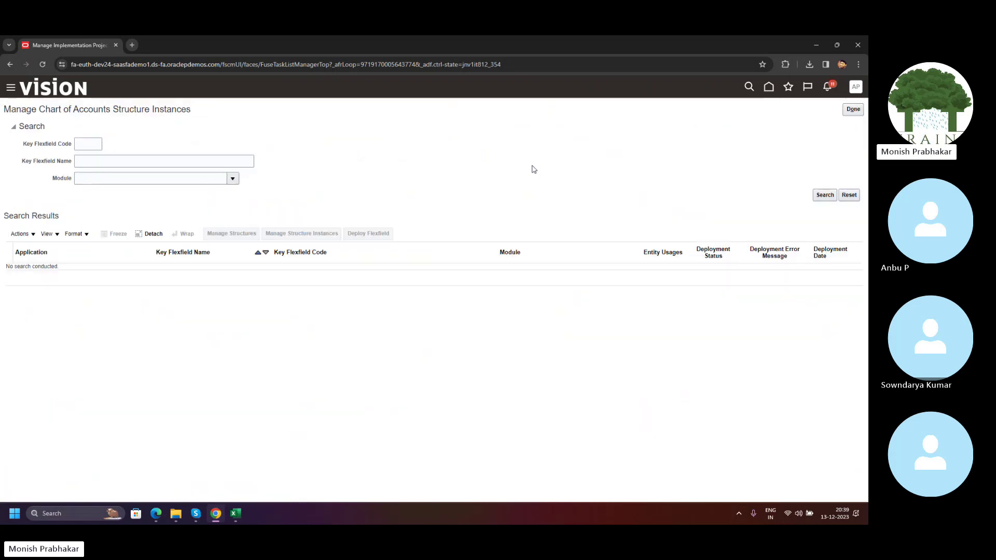
List the structure instances of the General Ledger Accounting Flexfield and select Healthcare US Chart of Accounts.
click(814, 194)
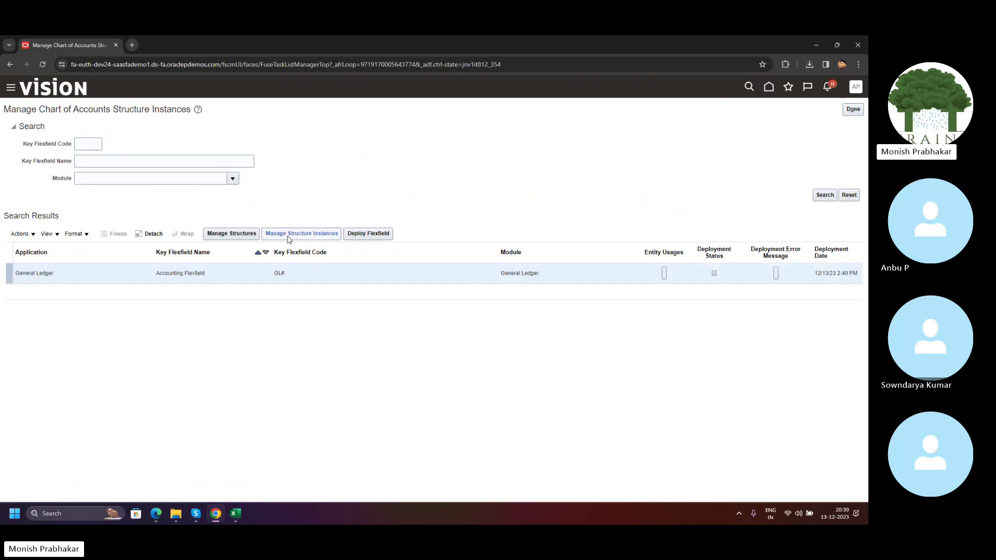
click(291, 234)
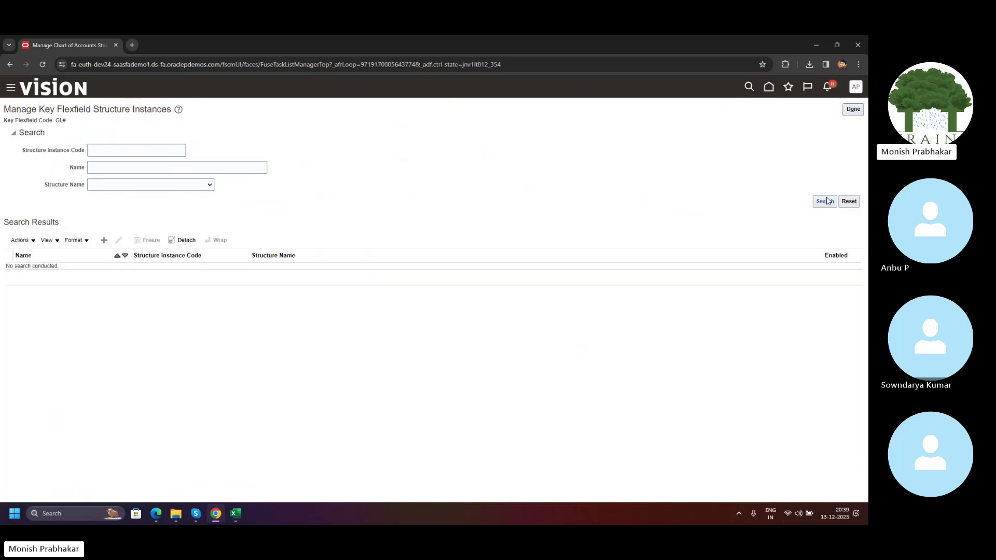
scroll(235, 323, down, 10)
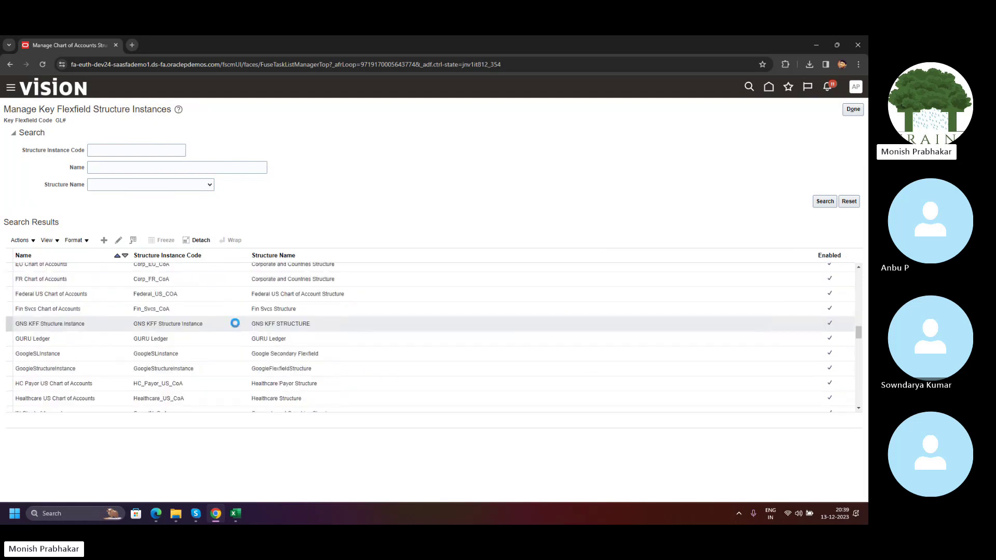
scroll(235, 323, down, 3)
click(41, 308)
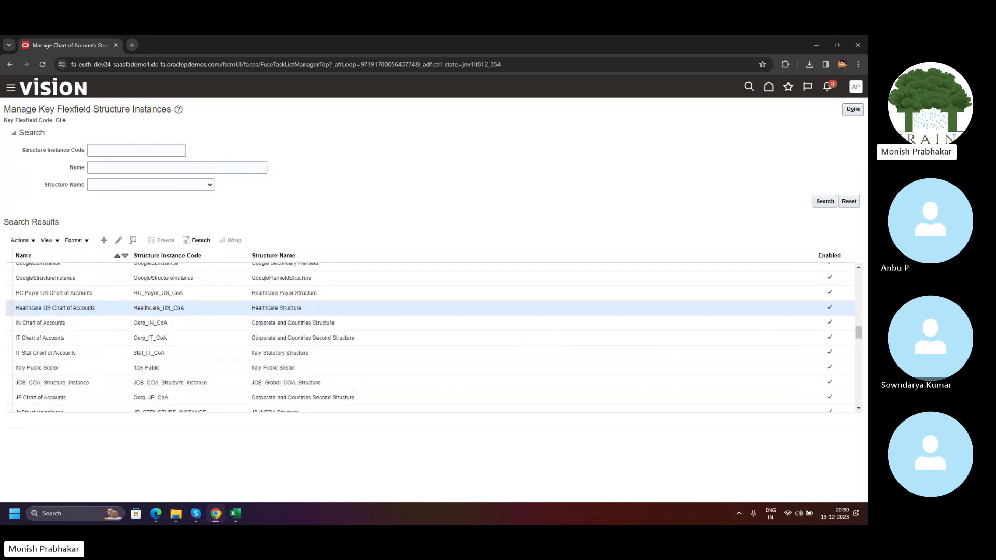
Copy the name Healthcare US Chart of Accounts into B22 of the Excel Receivables sheet, beside COA Structure.
drag(96, 309, 23, 308)
key(ctrl+c)
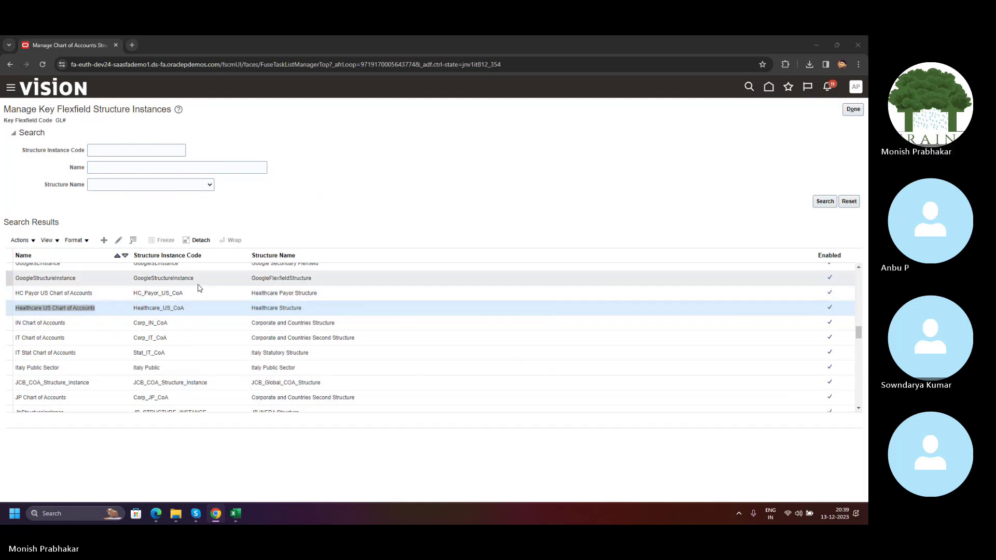
key(alt+Tab)
key(ctrl+alt+v)
key(Return)
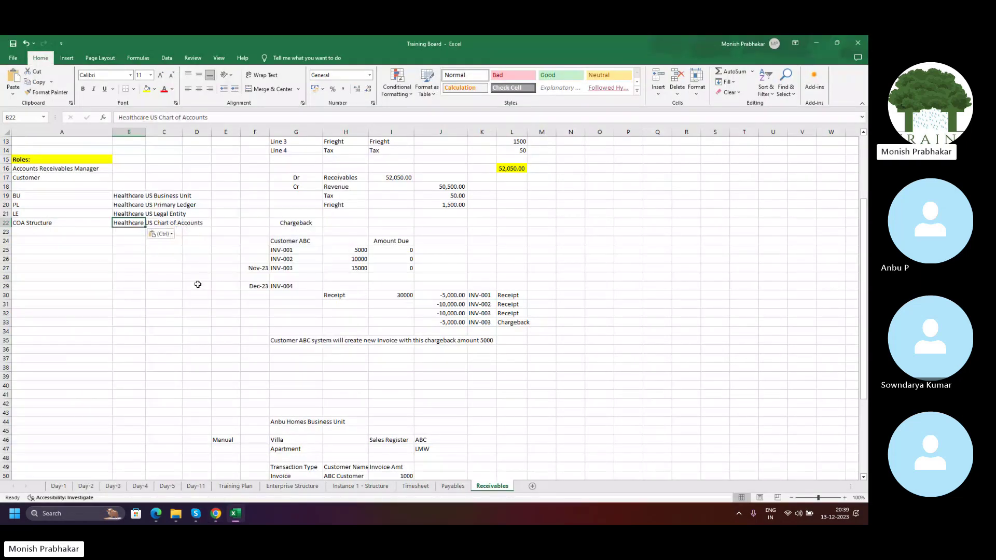
Return to Oracle Fusion and open the Healthcare US Chart of Accounts structure instance to view its segments.
key(Left)
key(Up)
key(Up)
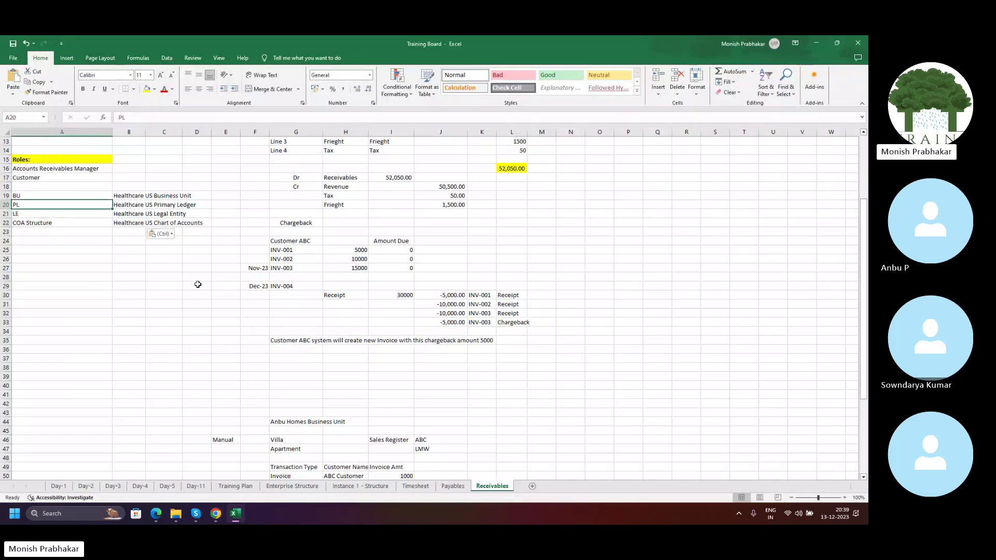
key(Down)
key(Down)
key(alt+Tab)
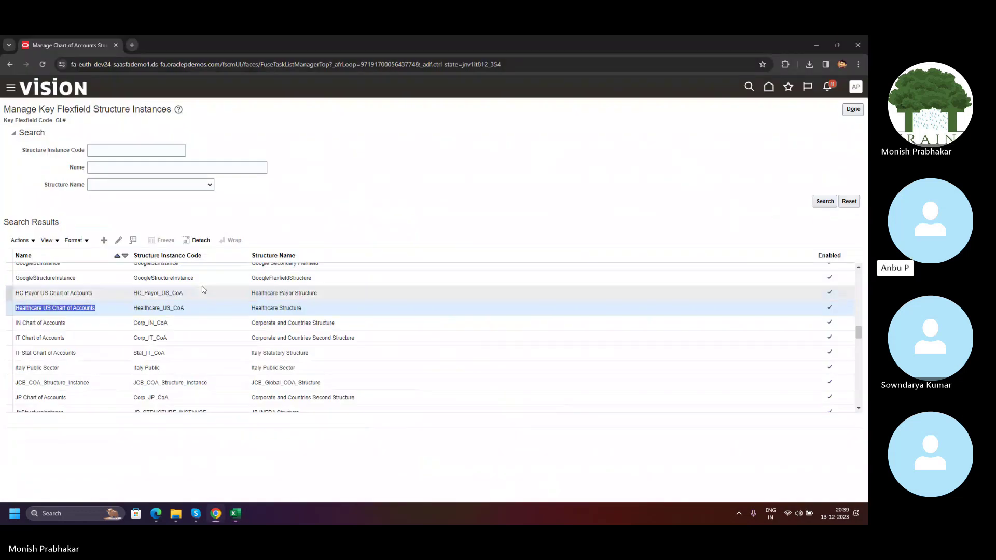
click(118, 241)
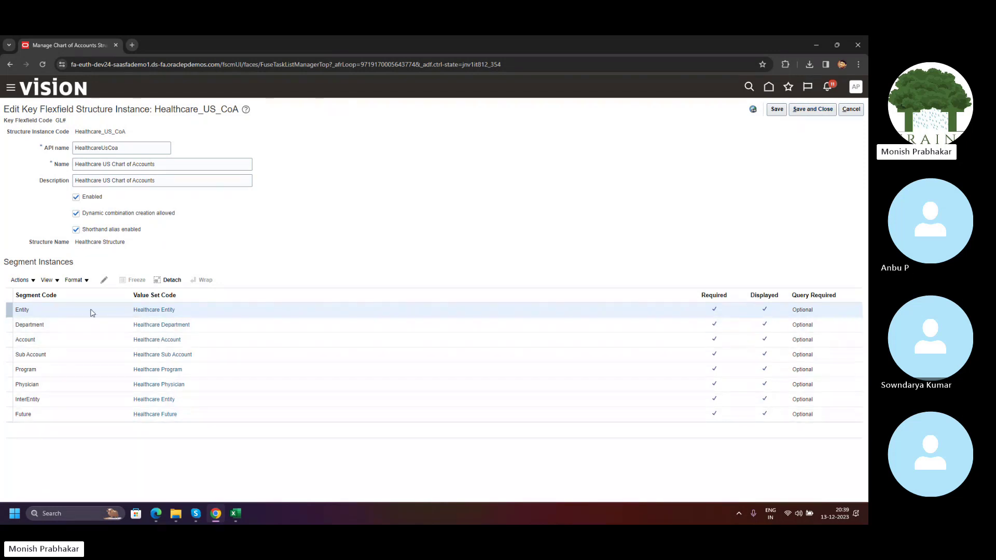
Switch to Excel and fit column B's width to the Healthcare names in rows 19 to 22.
key(alt+Tab)
drag(145, 133, 145, 133)
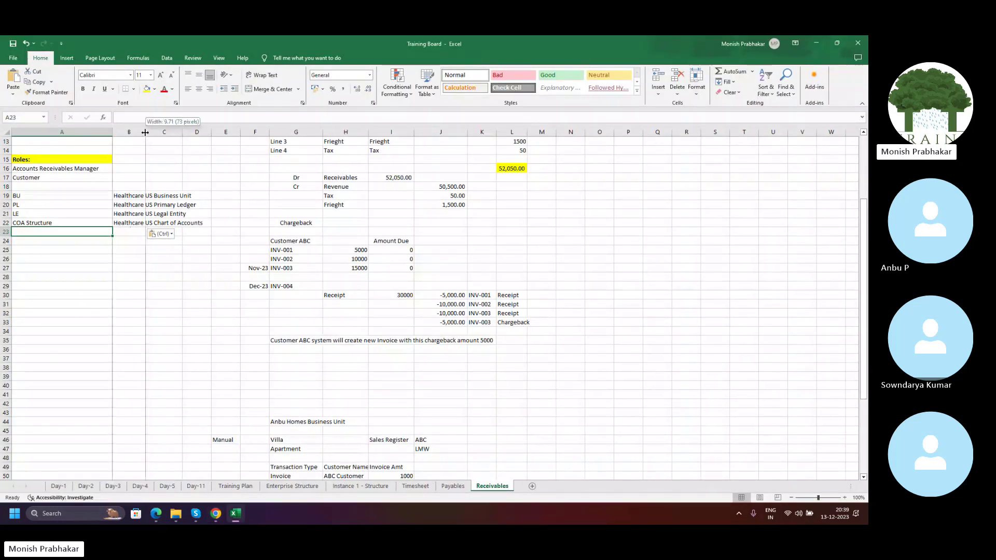
double_click(145, 133)
drag(145, 196, 145, 222)
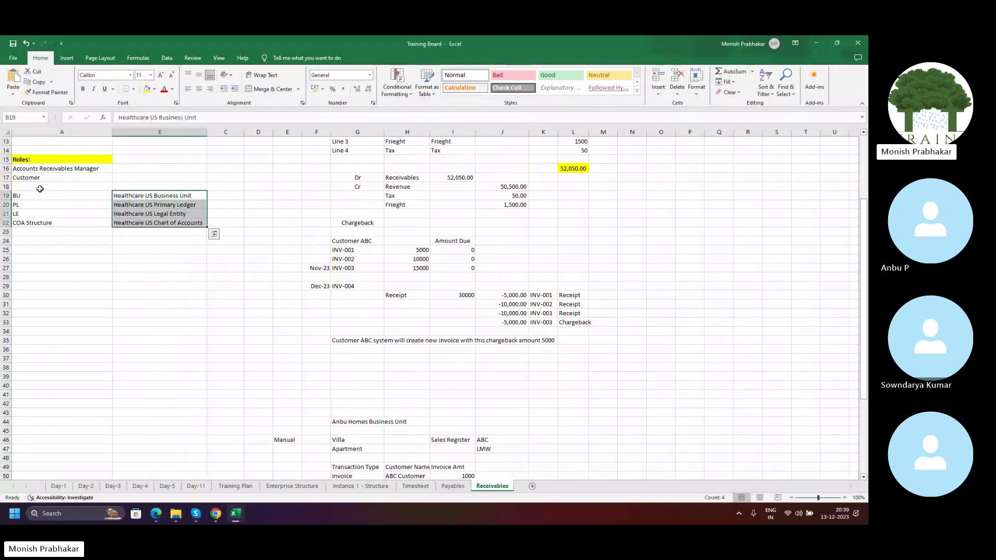
Move the BU, PL, LE and COA Structure block in A19:B22 down one row to start at A20.
click(53, 189)
key(shift+space)
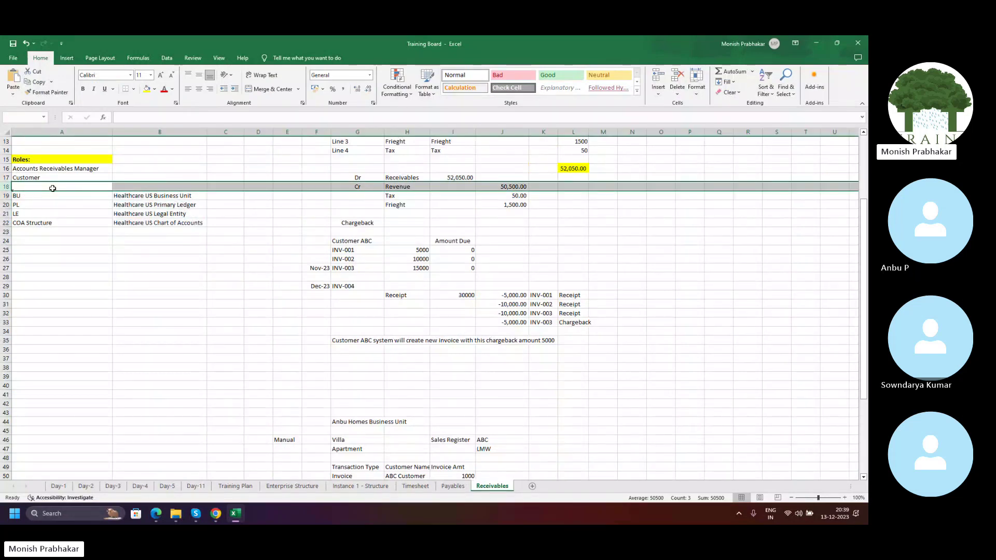
key(Down)
key(shift+Right)
key(shift+Down)
key(shift+Down)
key(shift+Down)
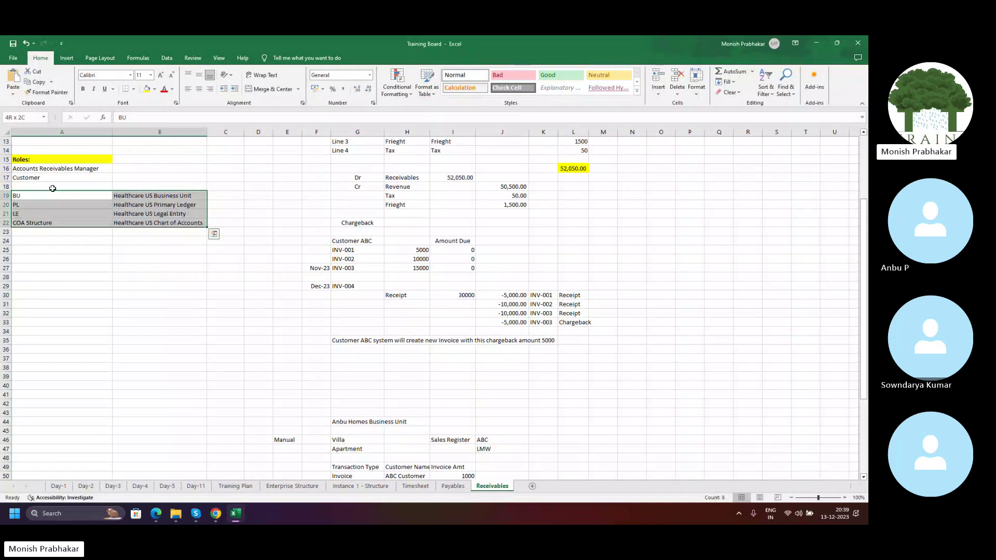
key(ctrl+x)
key(Down)
key(ctrl+v)
key(Up)
Enter the heading Enterprise Structure in A19, above the BU row.
key(Caps_Lock)
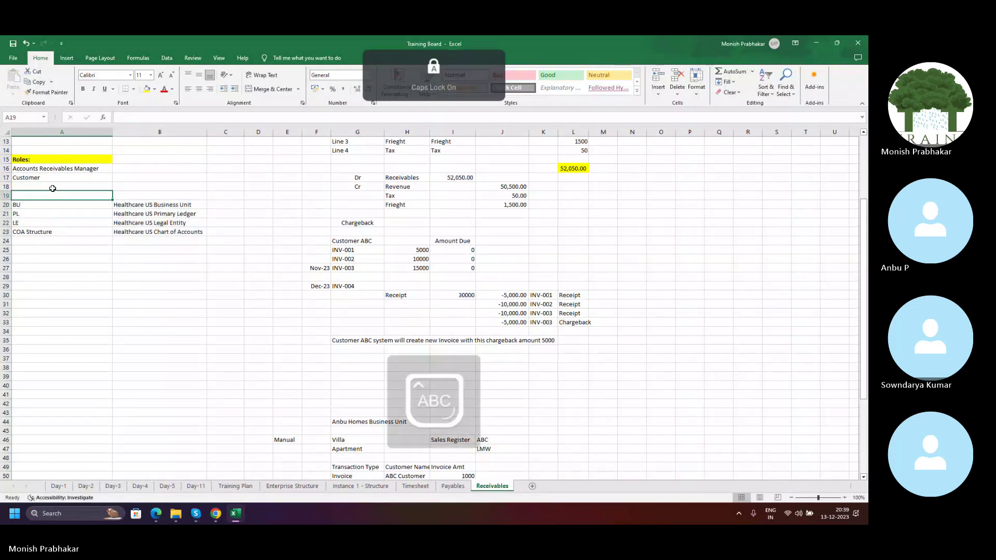
key(Caps_Lock)
text(Enter)
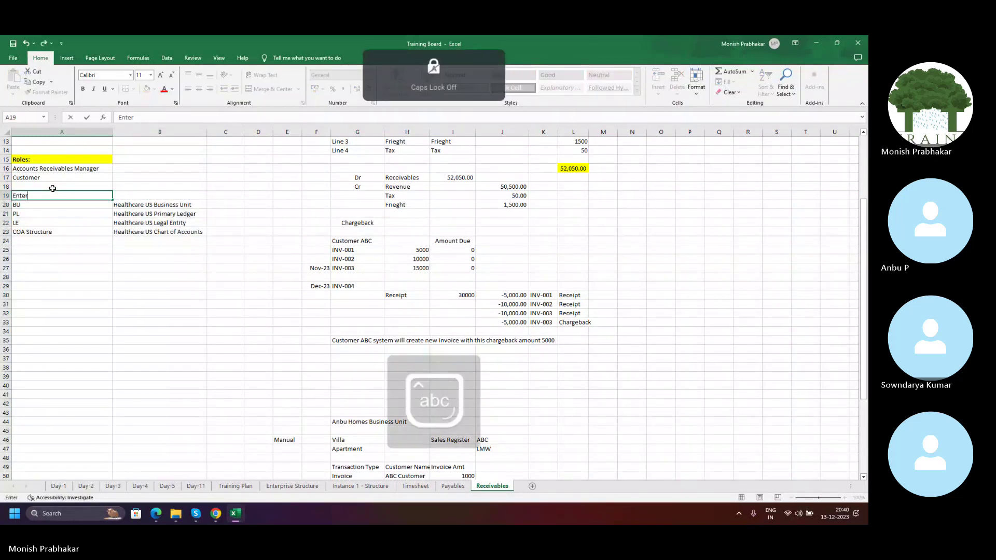
text(prise Structure)
key(Tab)
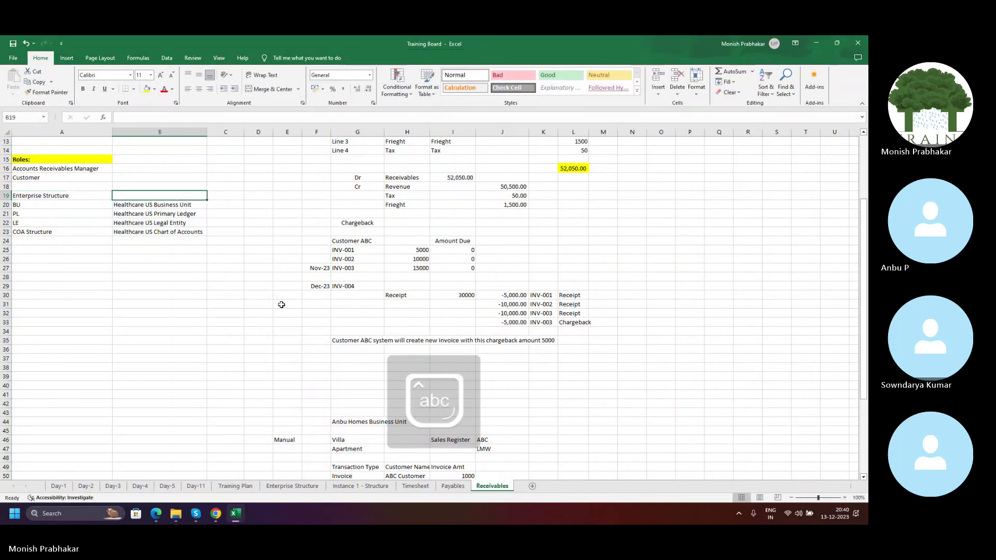
Return to Oracle Fusion, search the setup tasks for "manage data" and open Manage Data Access Set Data Access for Users.
click(214, 516)
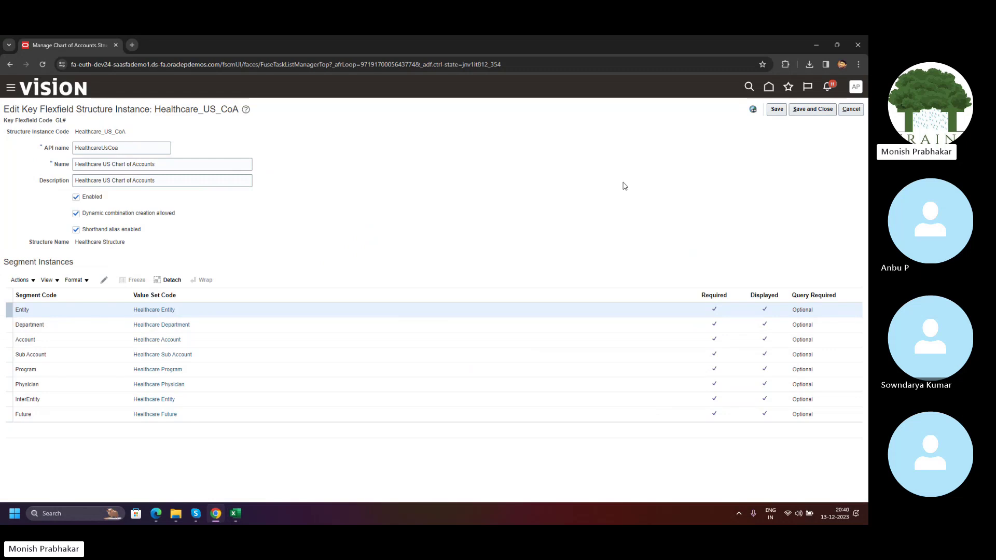
click(854, 91)
click(694, 225)
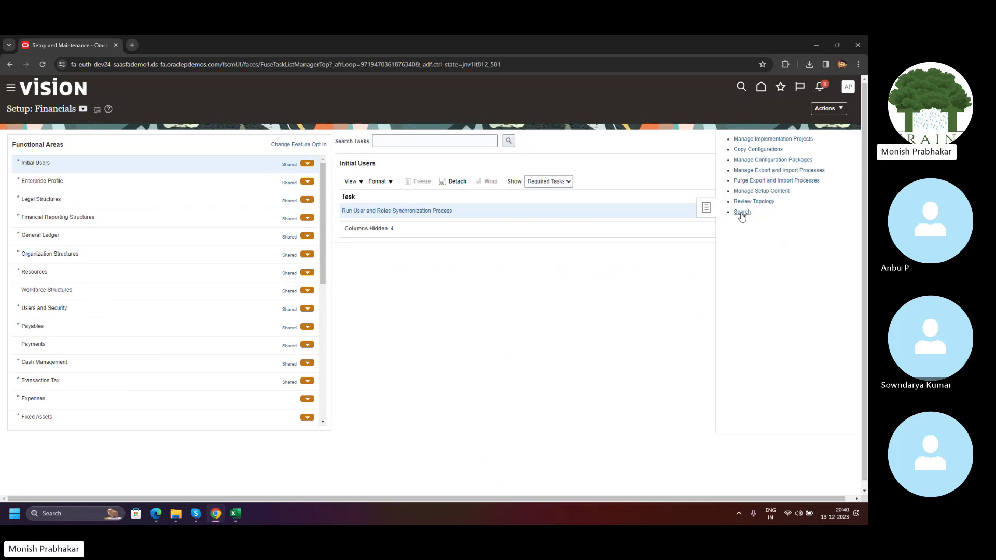
click(319, 142)
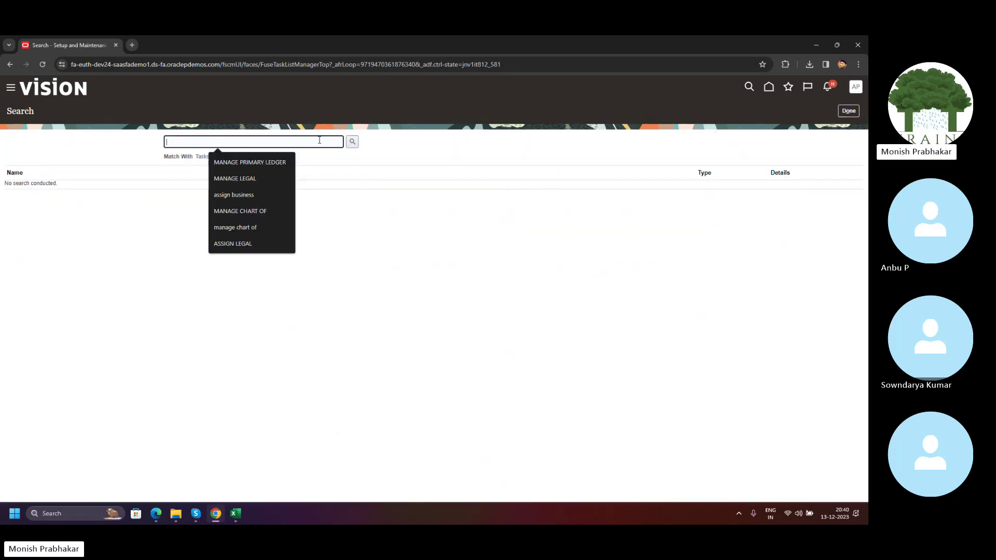
text(manage data)
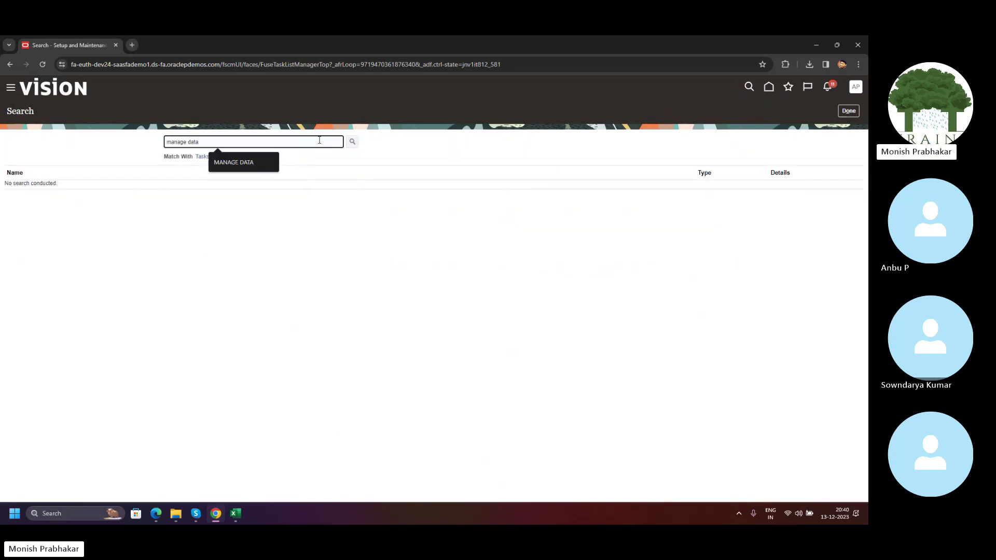
key(Return)
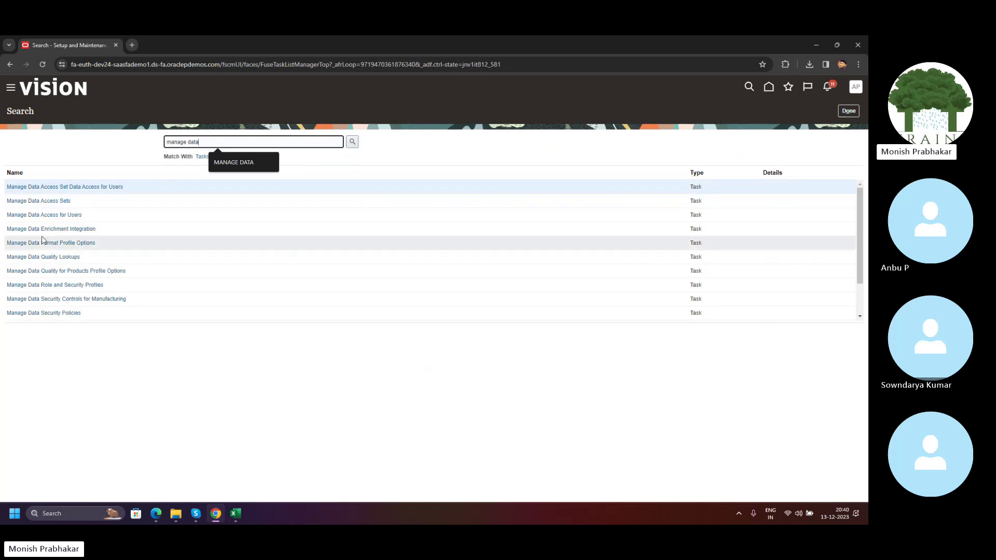
click(88, 191)
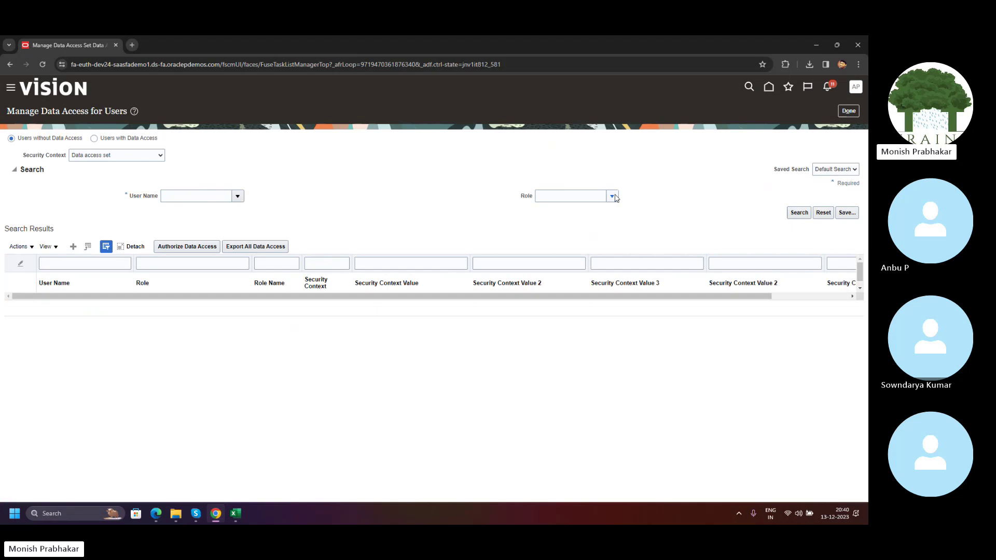
Search Users with Data Access for the trainee's user name and list that user's data access set assignments.
click(613, 196)
click(244, 197)
click(197, 196)
text(anb)
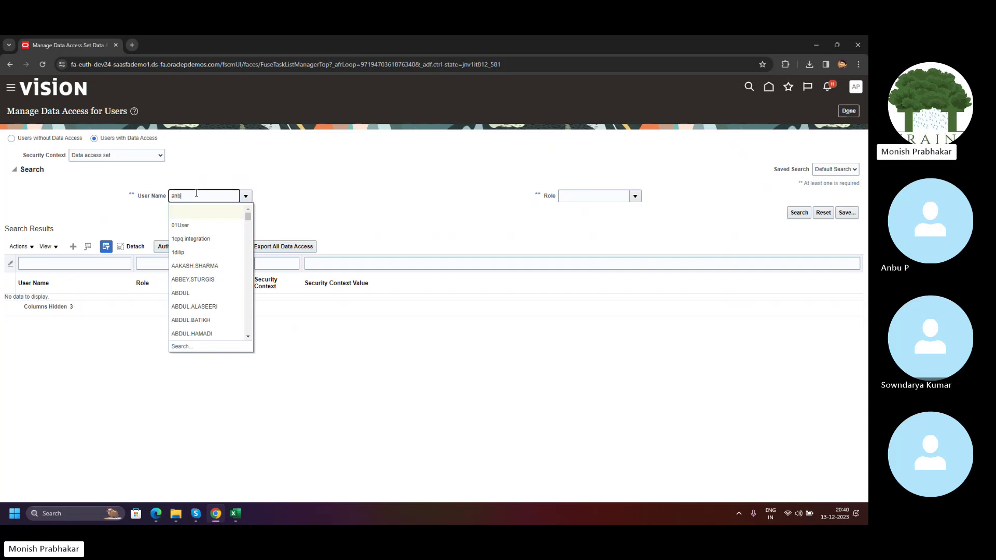
text(u.p)
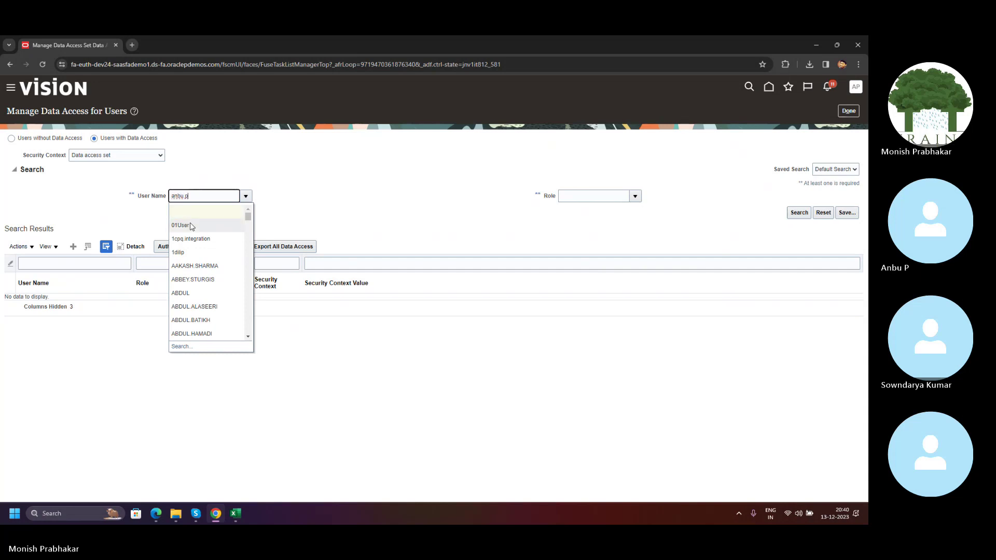
click(181, 346)
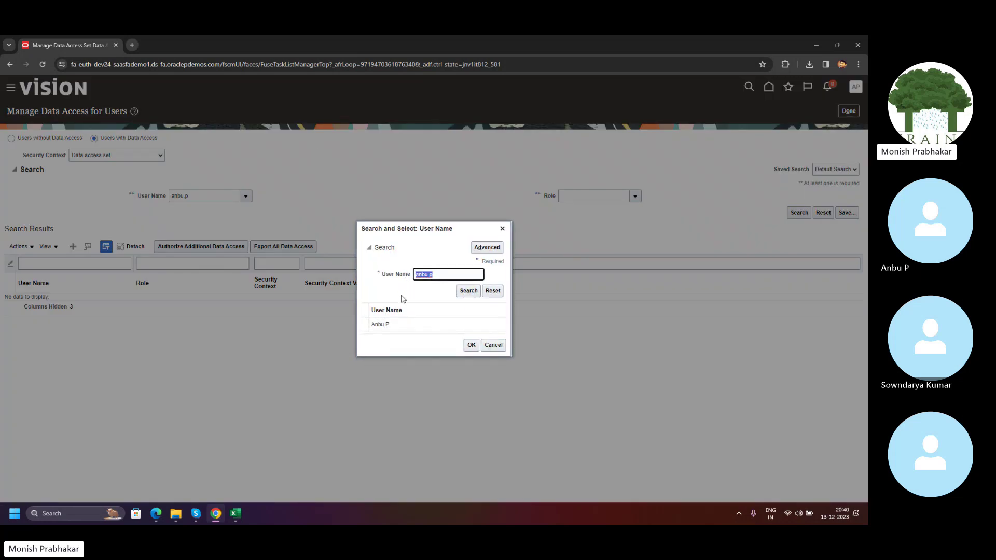
click(410, 325)
click(471, 345)
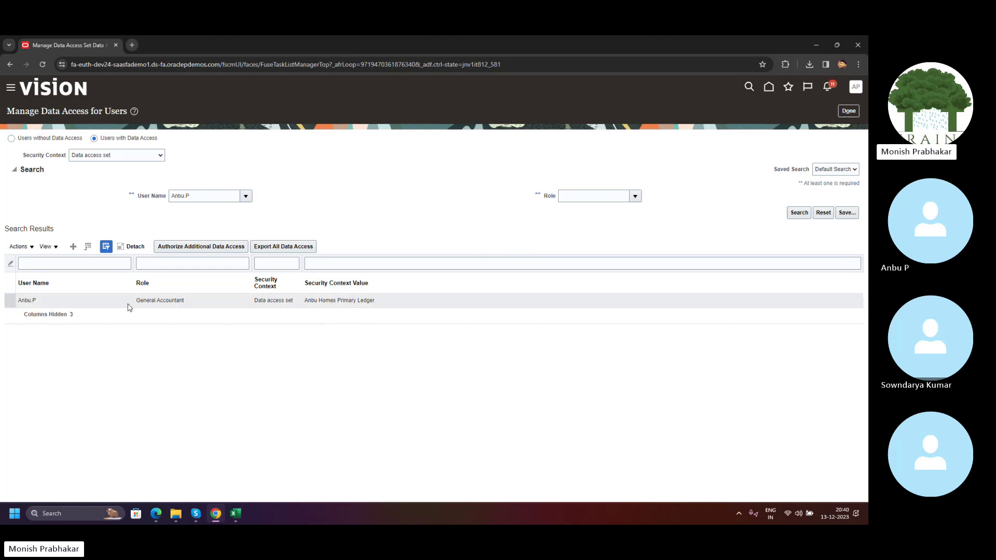
Revoke the user's General Accountant data access assignment to the primary ledger.
click(177, 300)
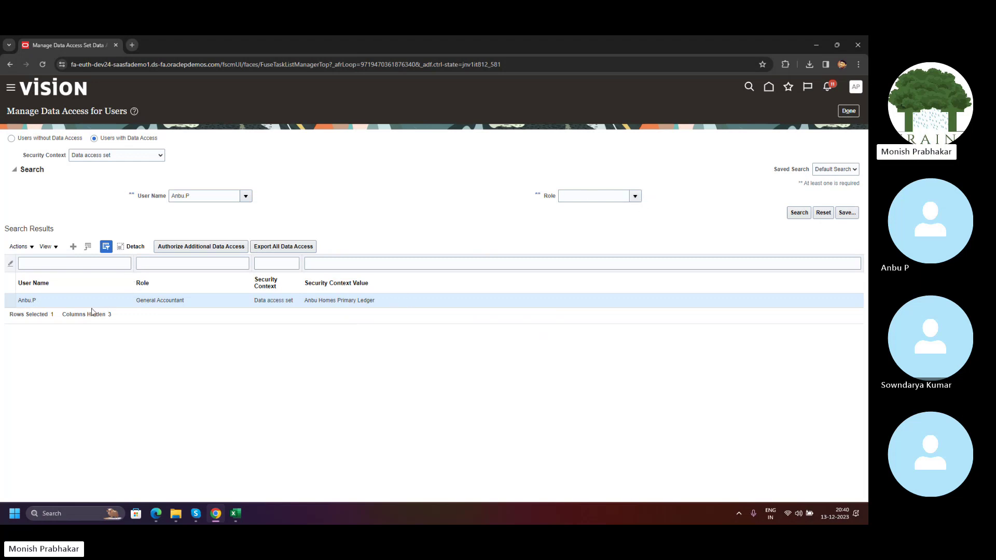
right_click(29, 301)
click(241, 356)
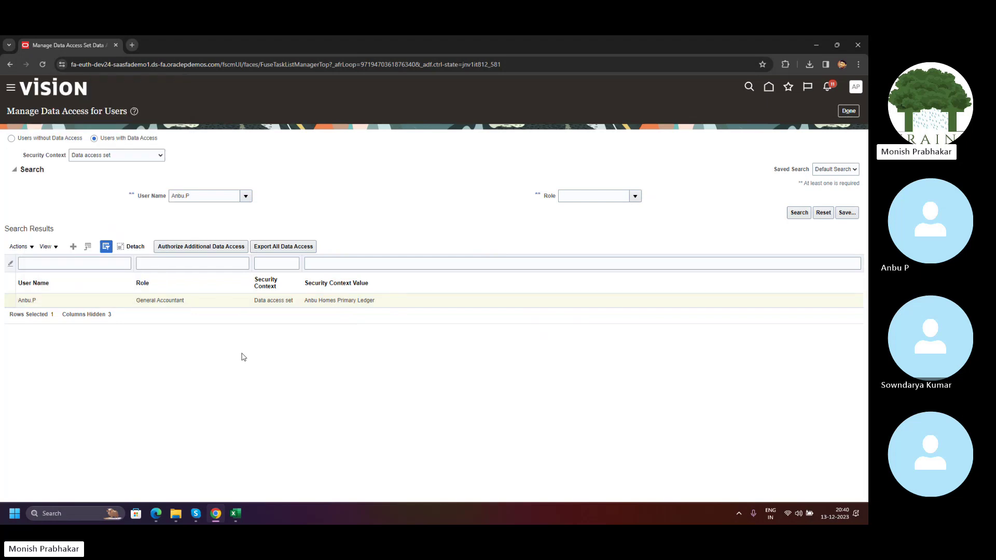
click(19, 246)
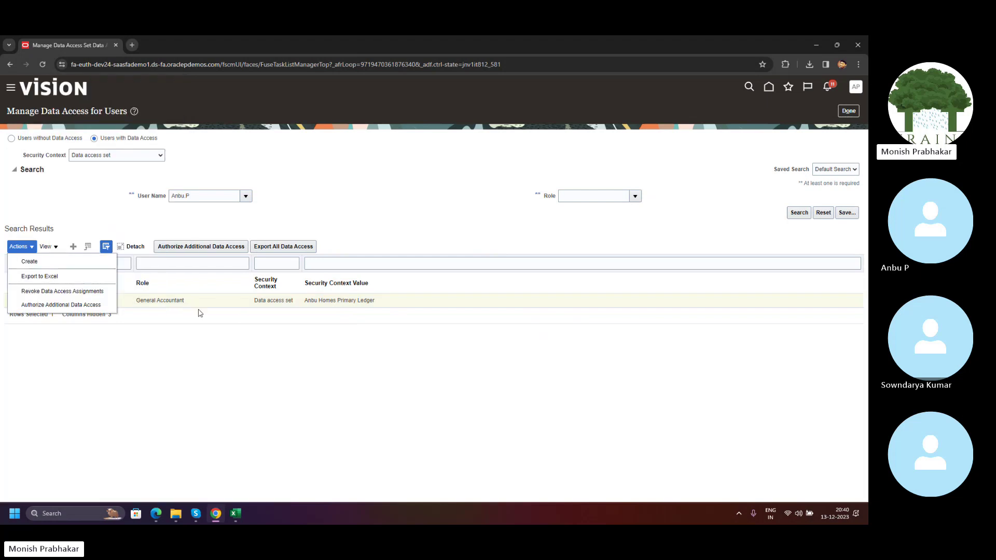
click(51, 291)
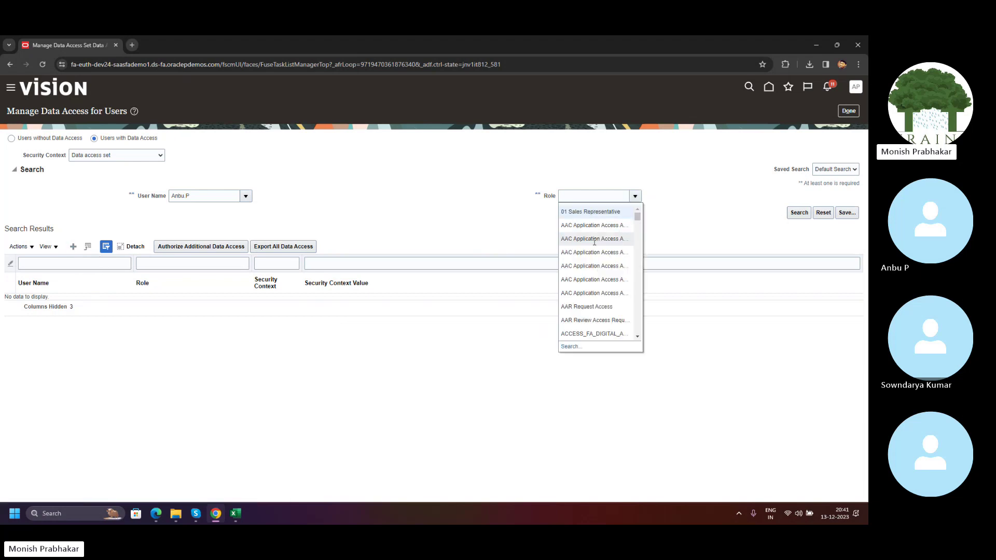
Browse the available roles in the search criteria and rerun the search for the same user without a role.
click(639, 285)
click(638, 284)
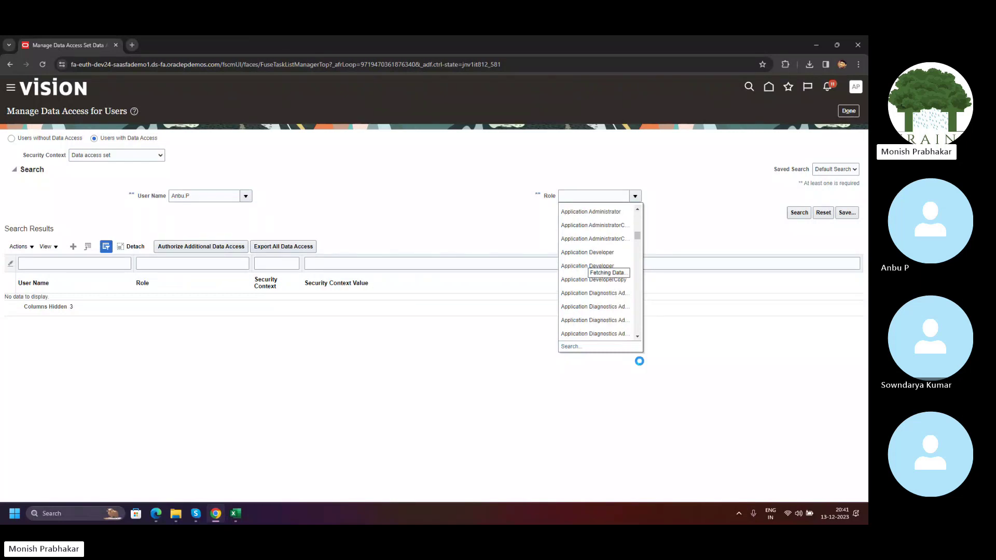
click(707, 211)
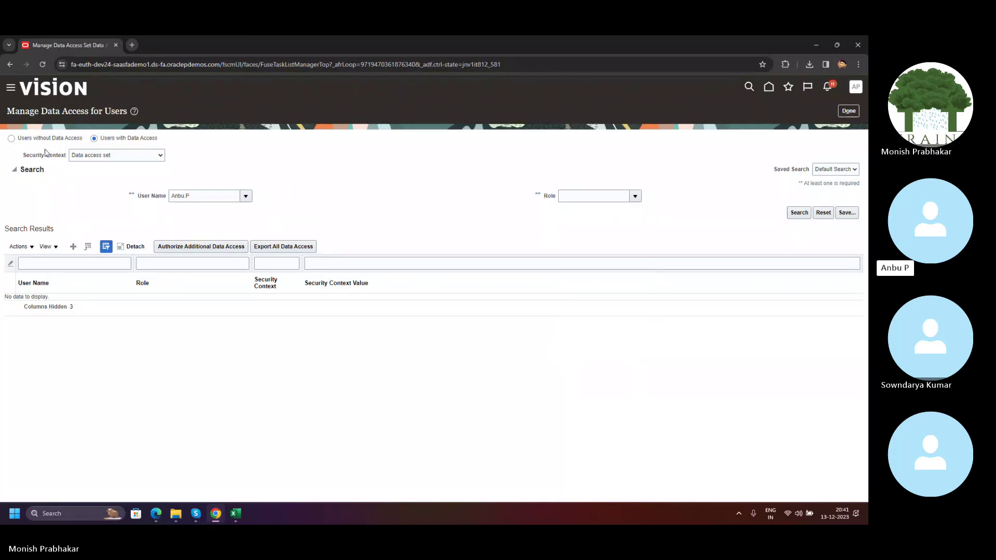
click(807, 212)
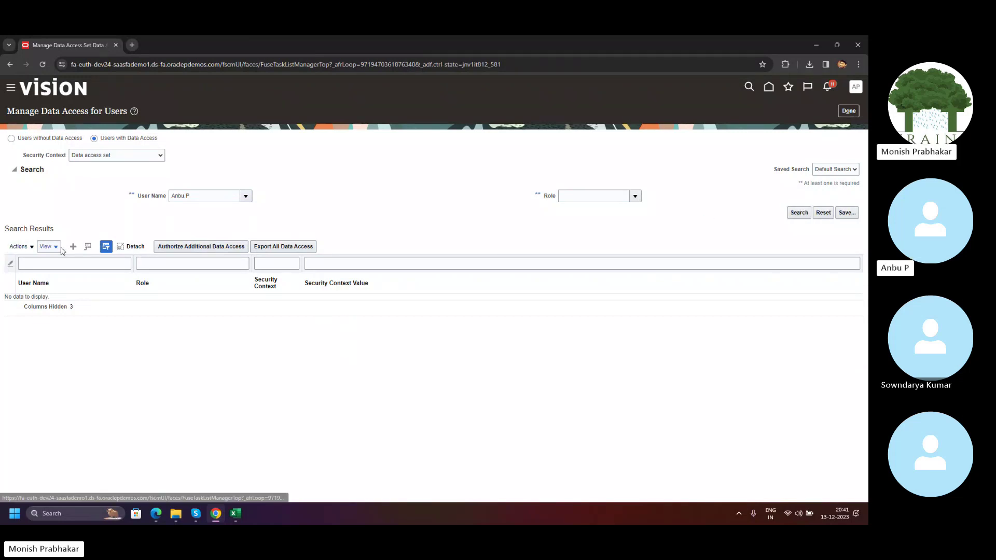
Start creating a data access assignment and select the trainee's user name in its first row.
click(180, 250)
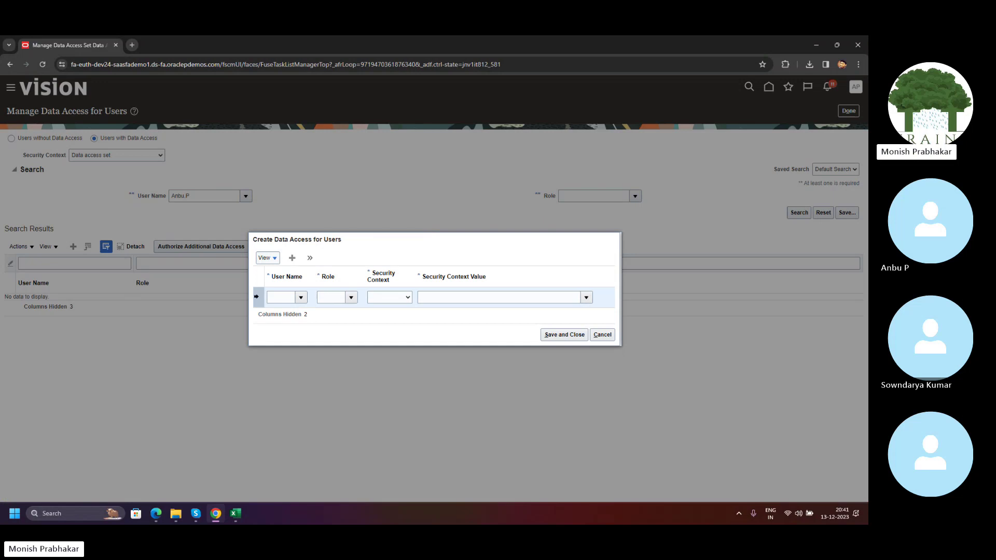
click(273, 296)
text(A)
key(Caps_Lock)
text(nbu.)
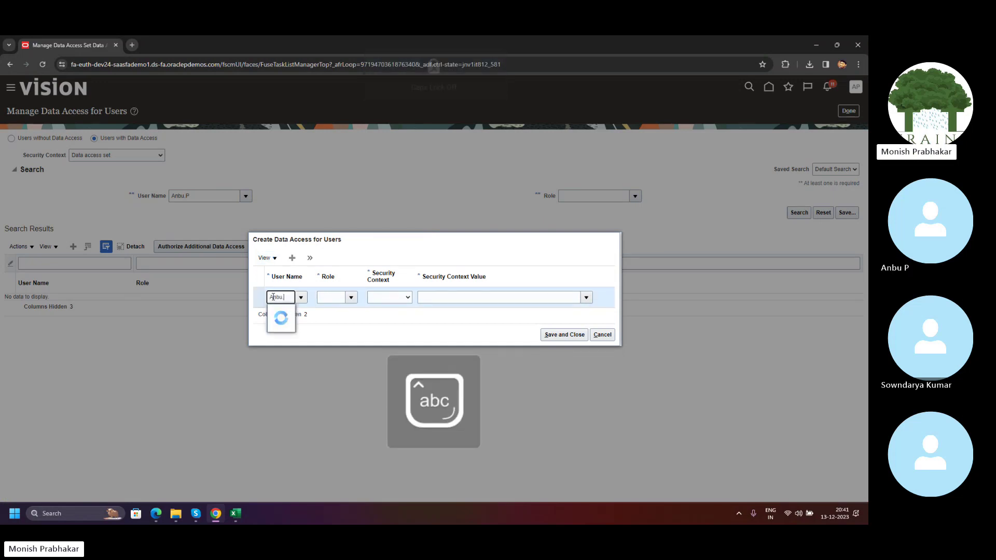
key(Caps_Lock)
text(.P)
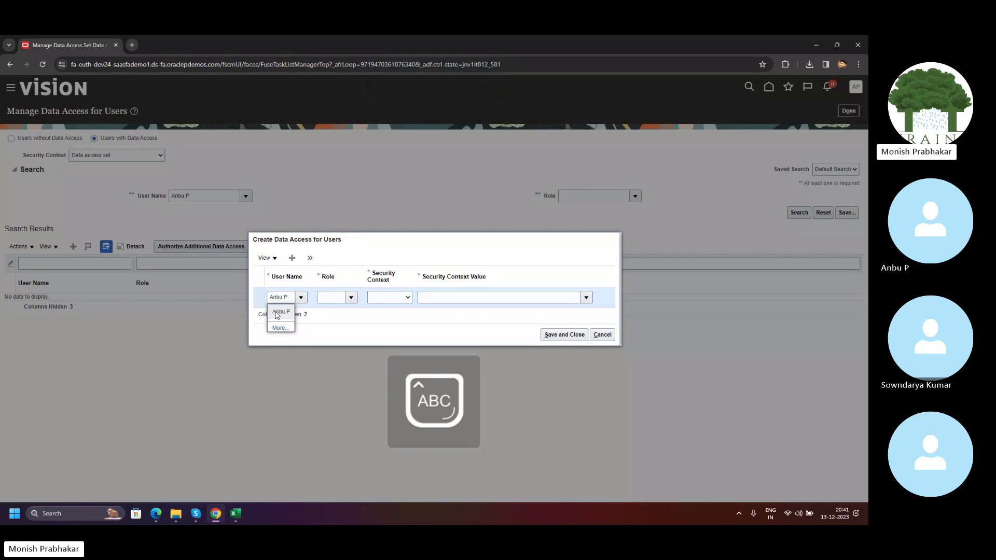
click(273, 310)
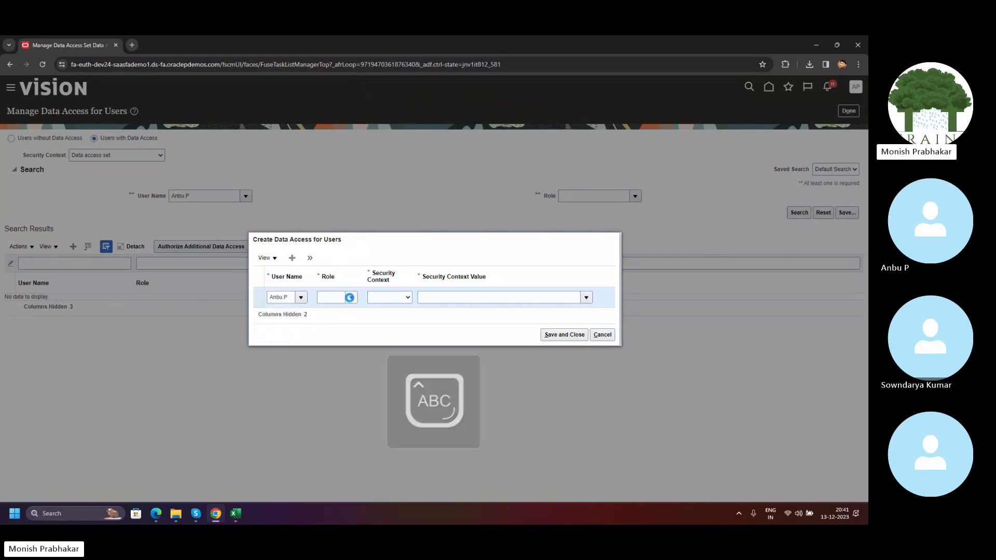
Assign the row an Accounts Payable invoice role, security context Business unit and context value Healthcare US Business Unit.
click(350, 297)
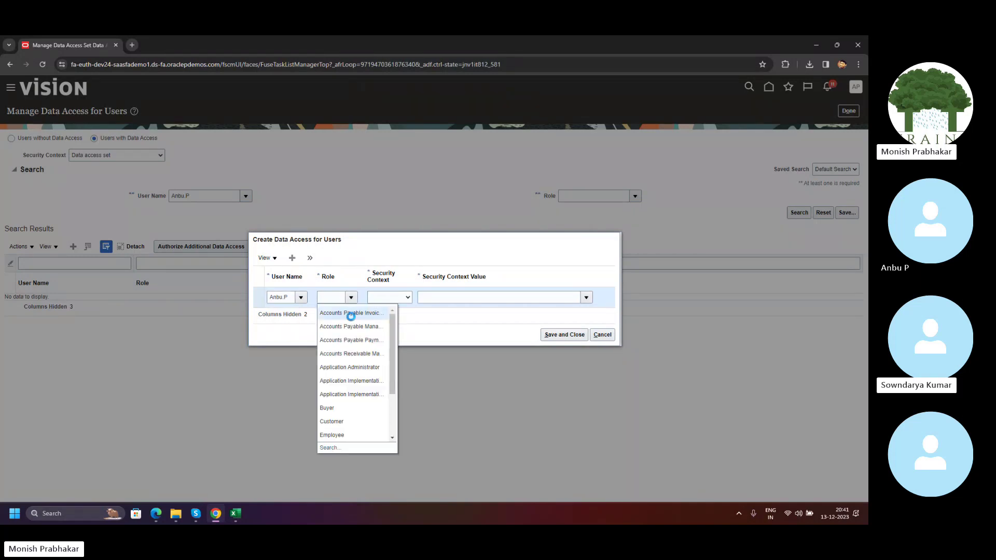
click(350, 314)
click(396, 299)
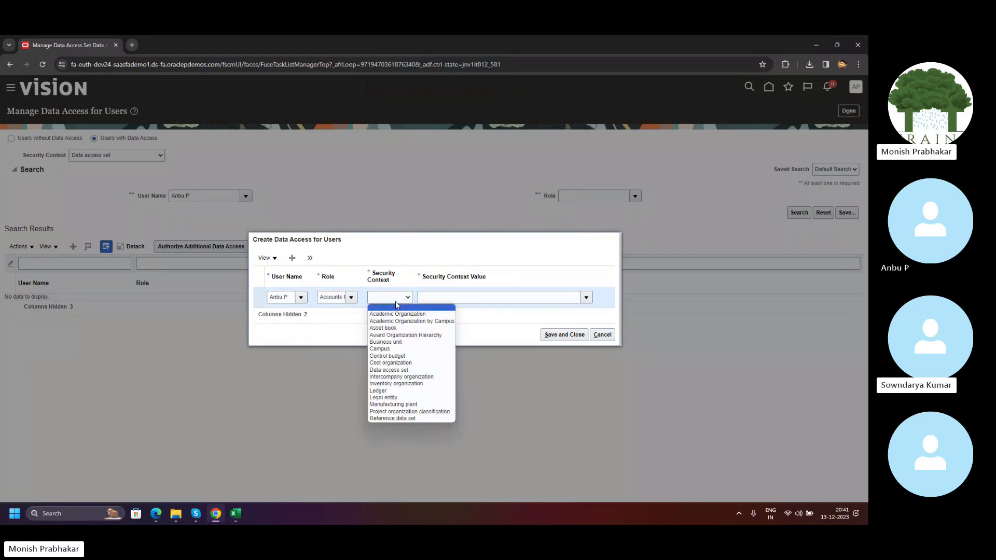
click(385, 342)
click(460, 299)
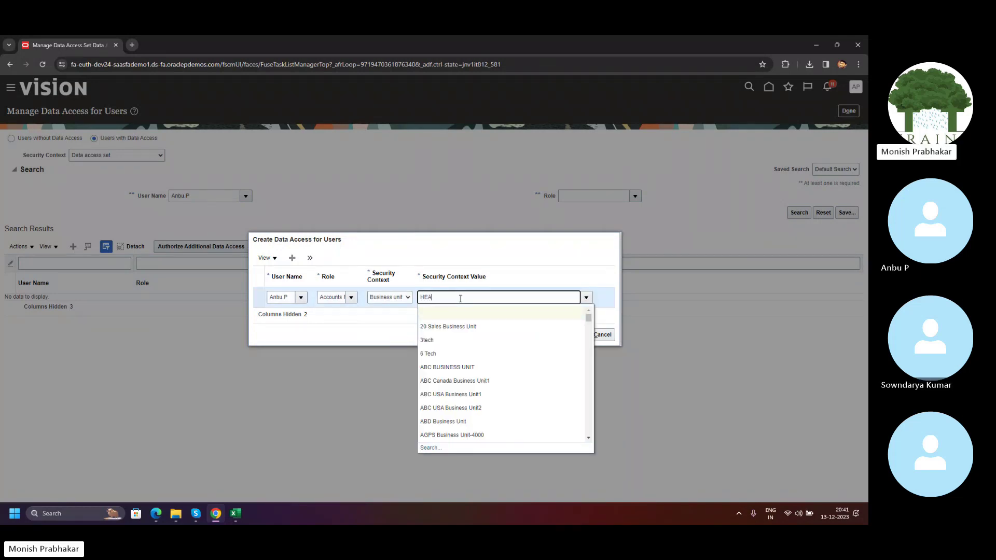
click(456, 314)
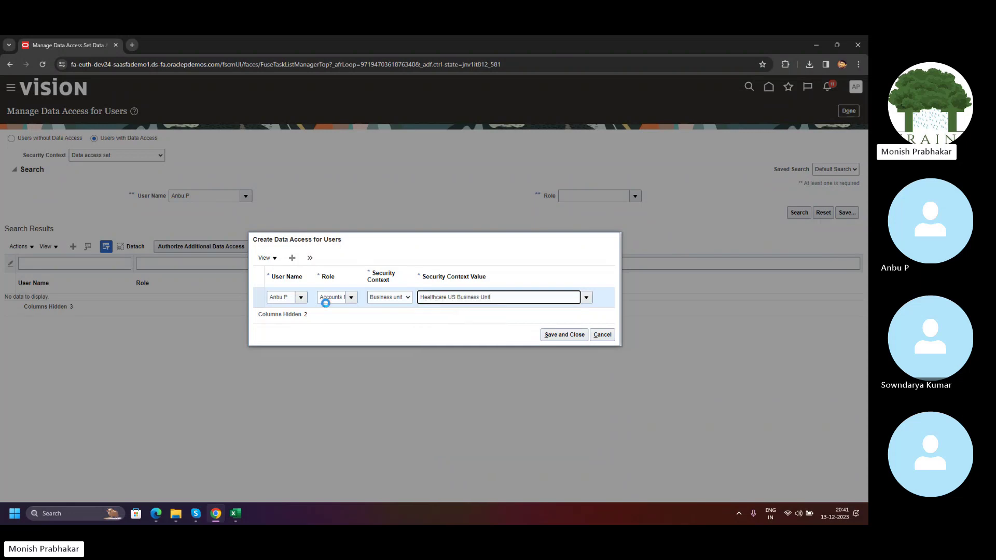
Add a second data access row for the same user and assign it an accounts Manager role.
click(292, 259)
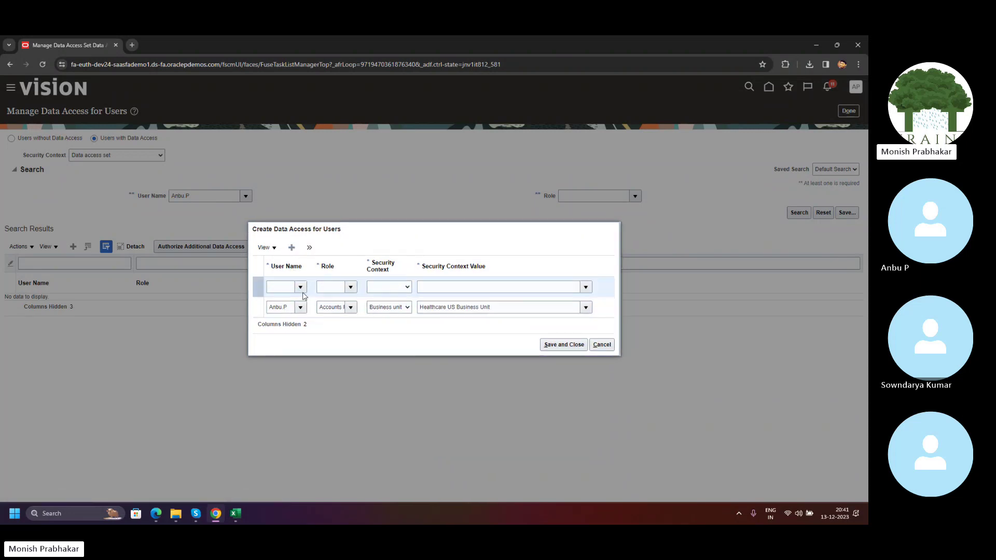
click(299, 287)
click(283, 310)
click(332, 288)
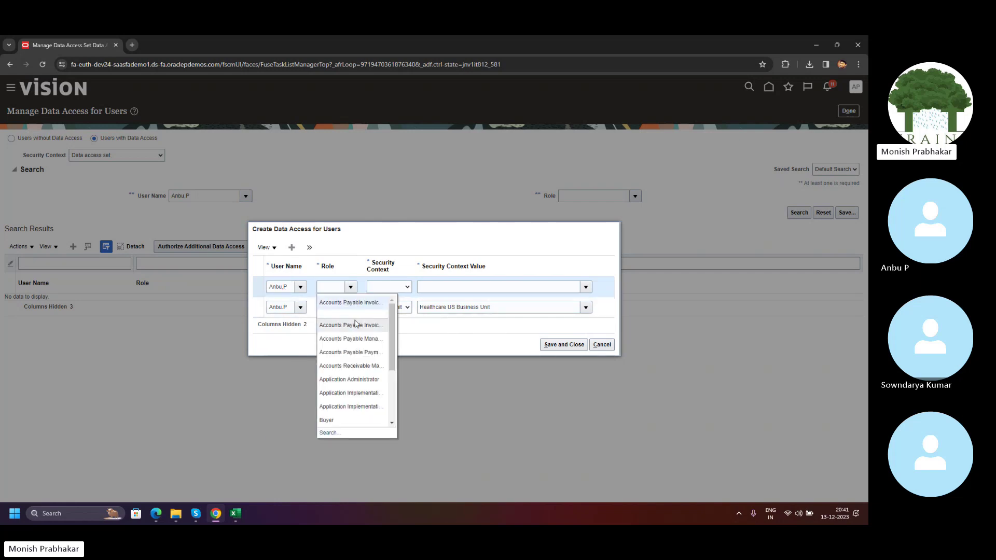
click(364, 324)
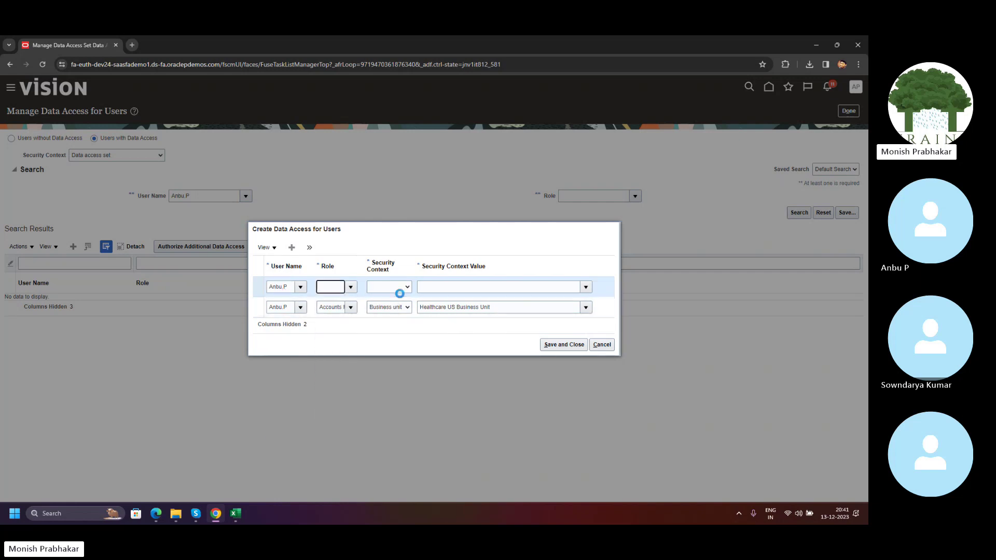
Set the new row's security context to Business unit and its context value to Healthcare US Business Unit.
click(395, 290)
click(389, 304)
click(455, 289)
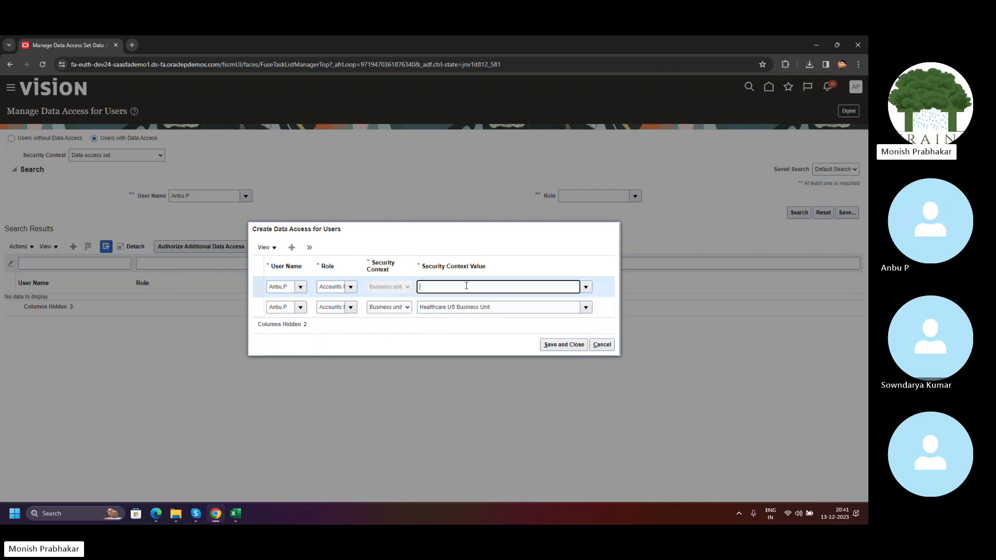
text(HEA)
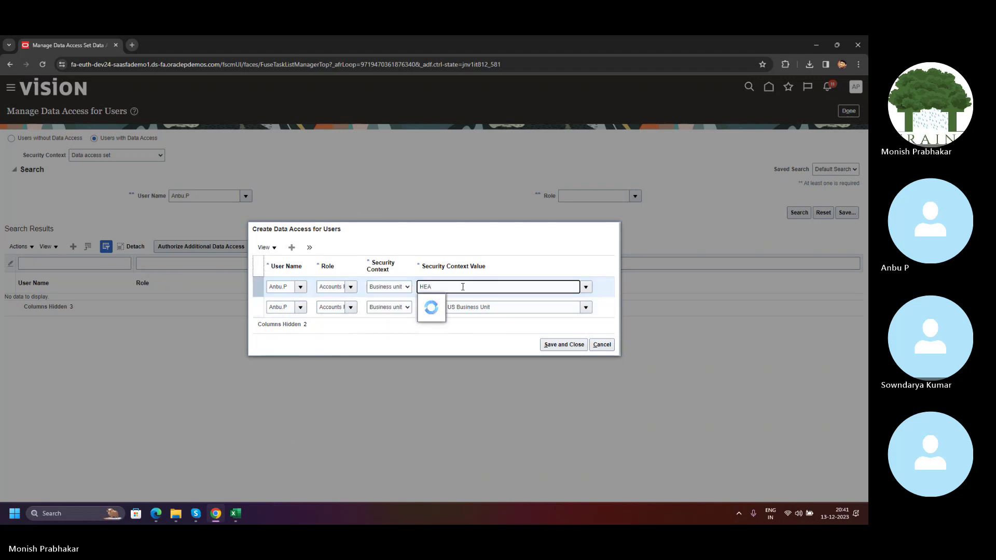
click(437, 302)
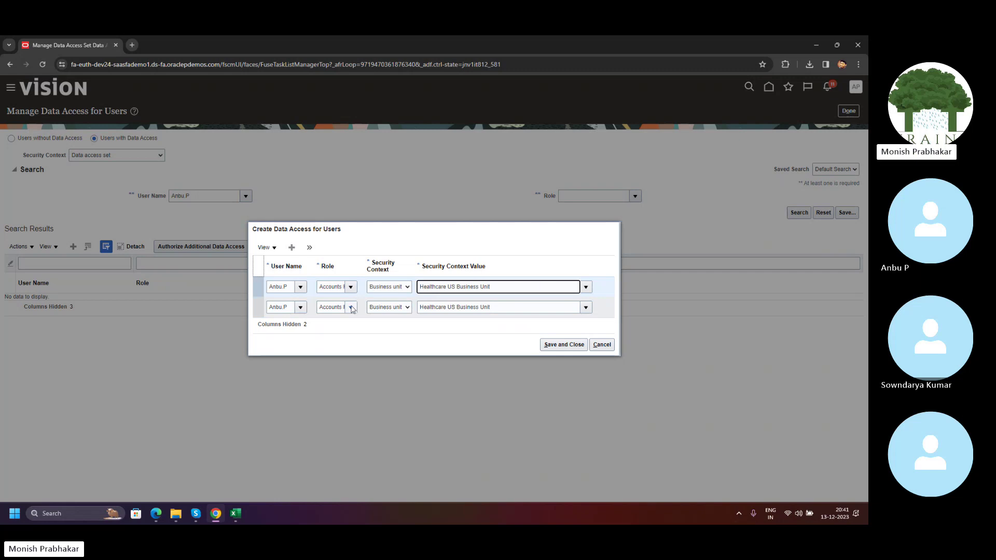
click(325, 286)
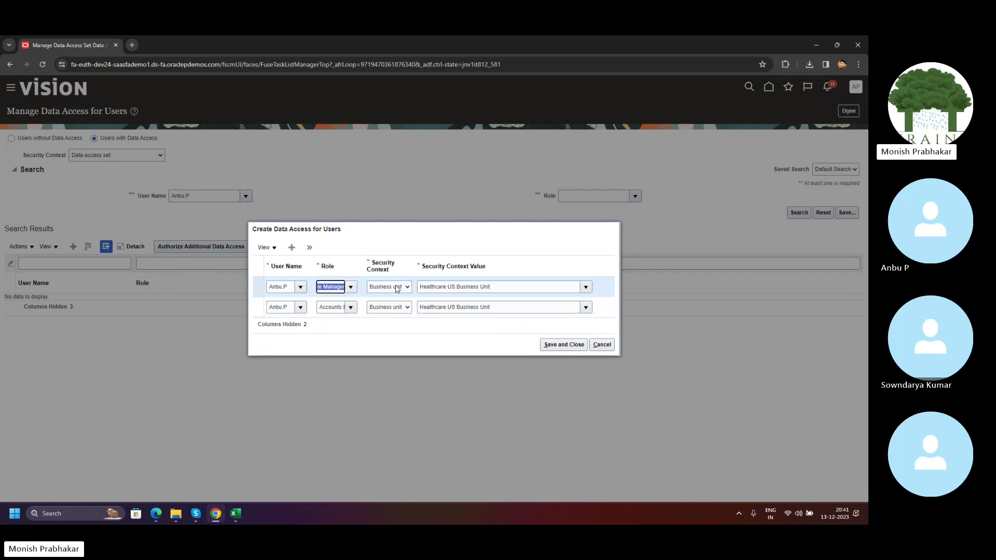
Switch to Excel and center the BU, PL, LE and COA Structure labels in A20:A23.
click(235, 516)
drag(27, 197, 167, 230)
drag(61, 204, 63, 229)
click(199, 89)
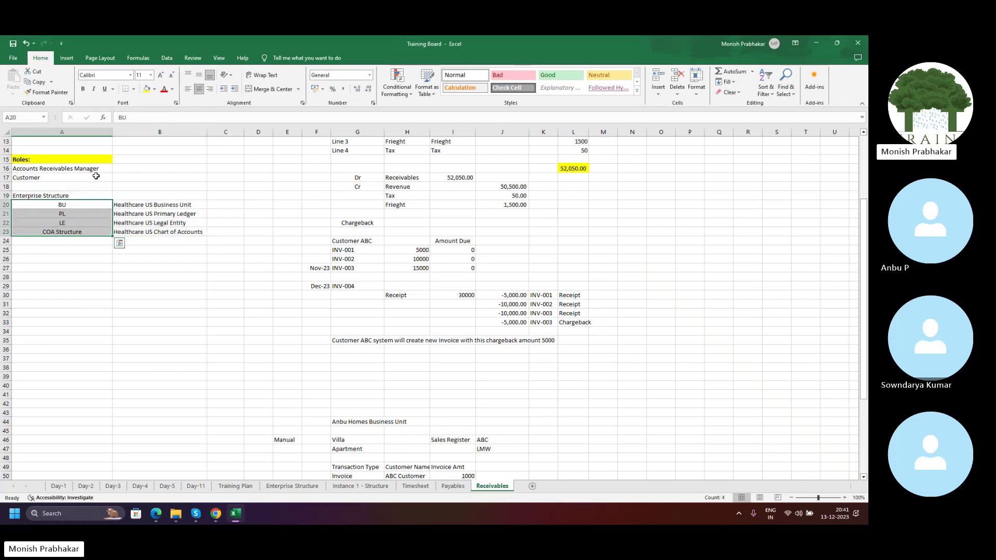
Add borders to the enterprise structure table A19:B23, and merge, center and bold its Enterprise Structure heading across A19:B19.
drag(48, 196, 154, 229)
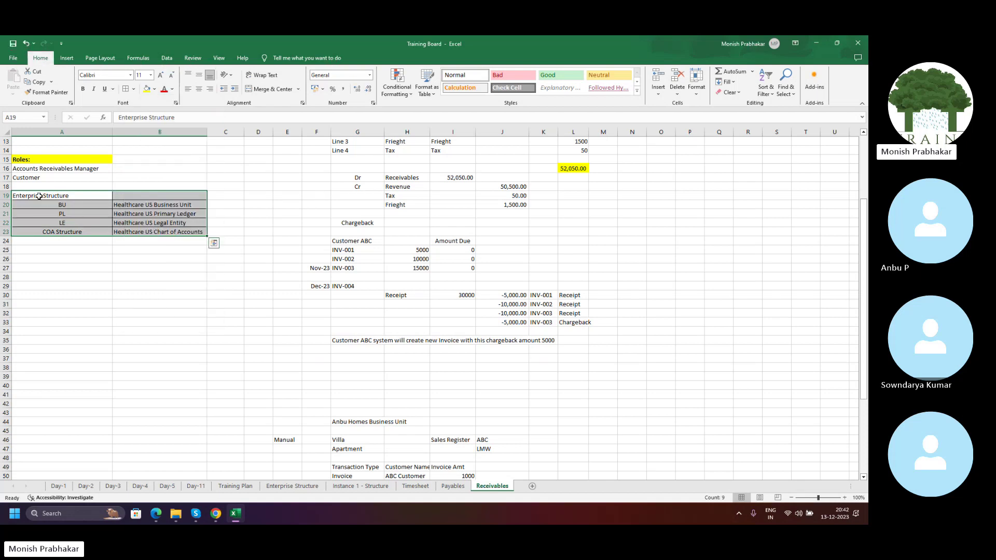
drag(39, 196, 138, 197)
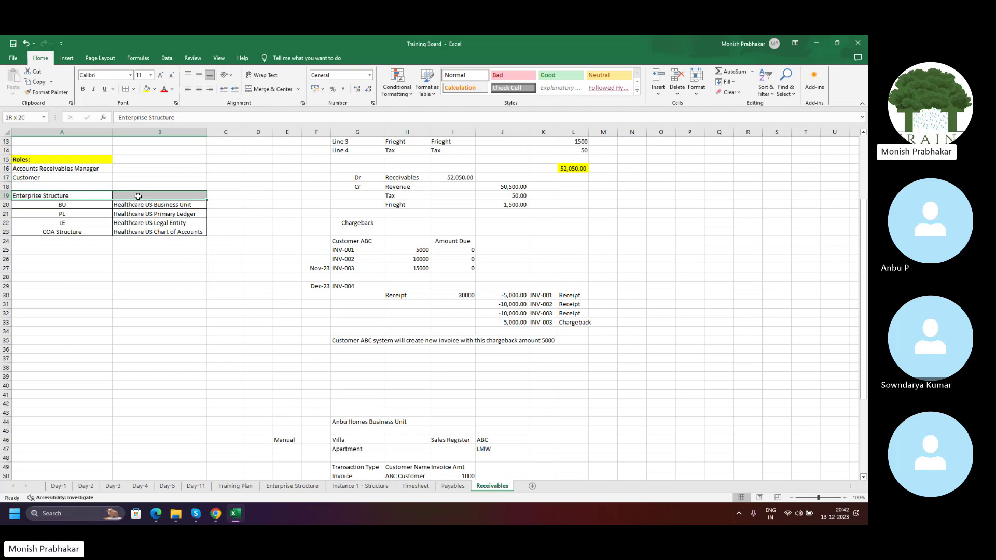
click(200, 89)
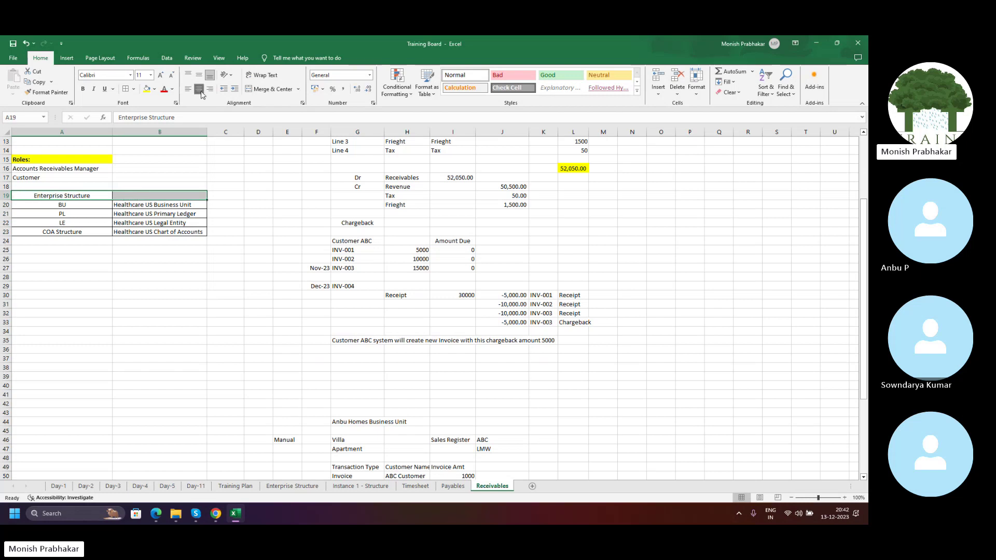
click(270, 89)
key(ctrl+b)
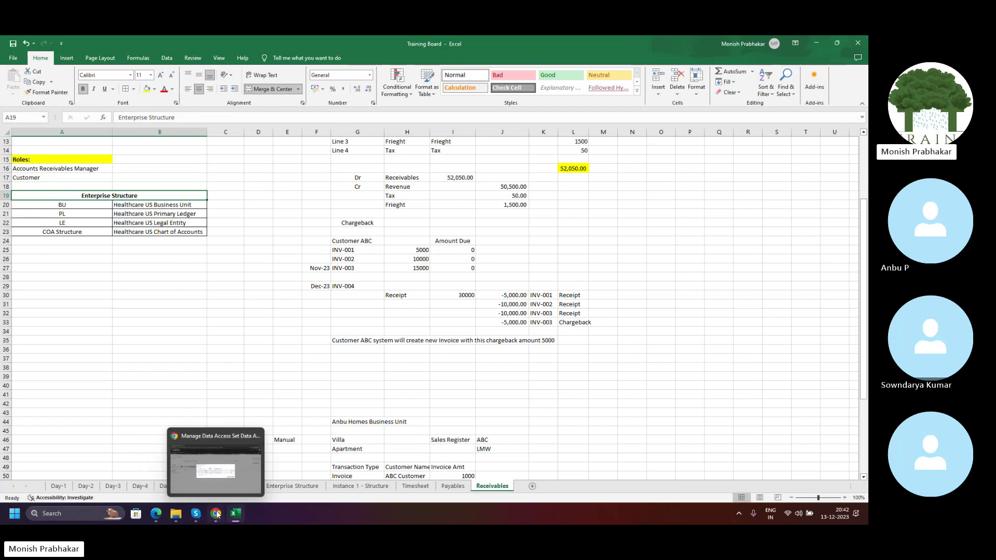
Center the Healthcare US business unit, primary ledger, legal entity and chart of accounts names in B20:B23.
click(209, 473)
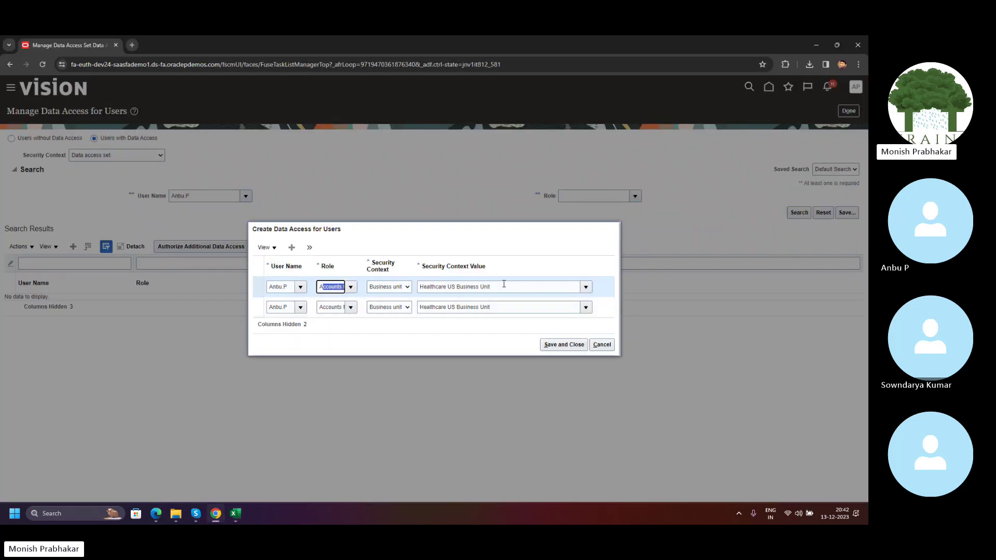
click(235, 514)
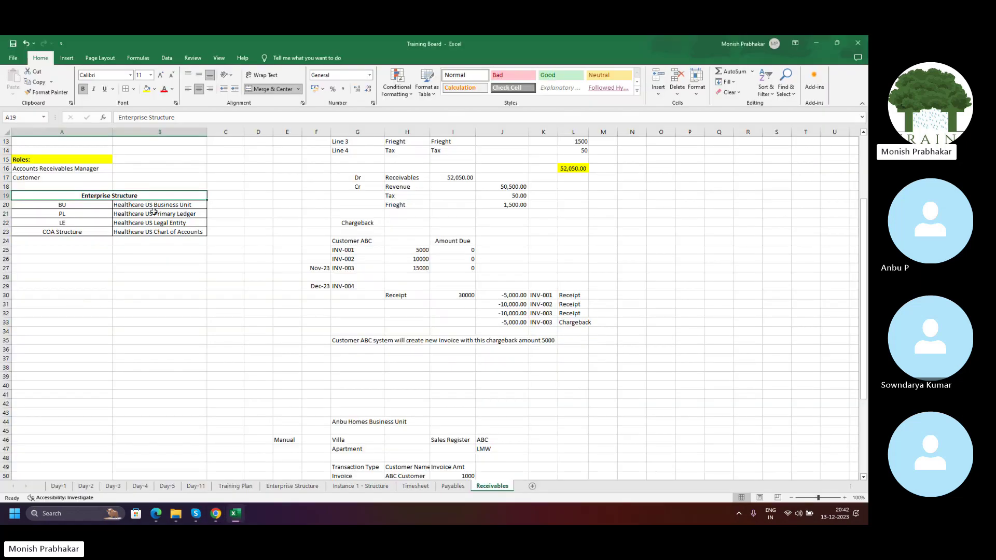
drag(145, 212, 147, 232)
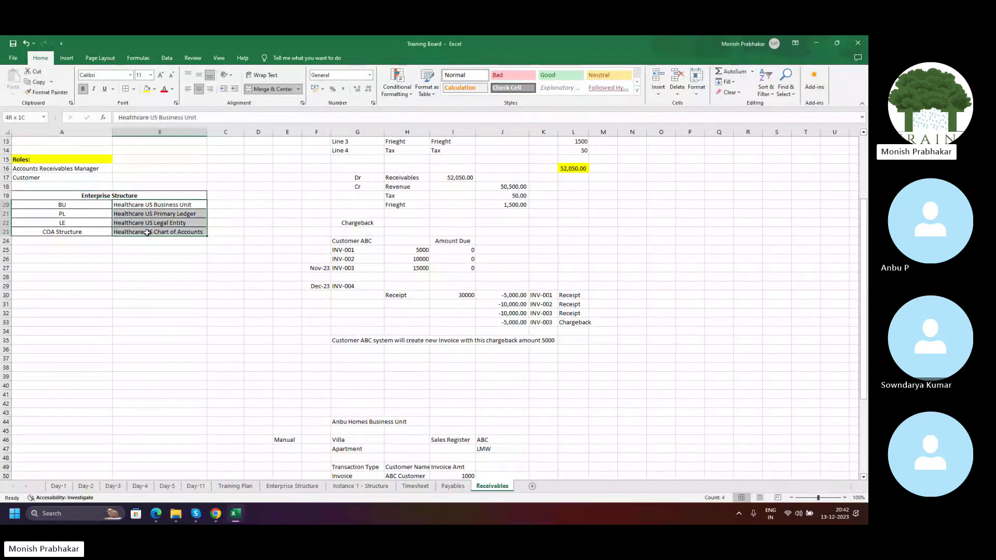
click(199, 89)
Switch to Oracle Fusion in Chrome and add a third data access row for the same user with the Accounts Receivable Manager role.
click(216, 513)
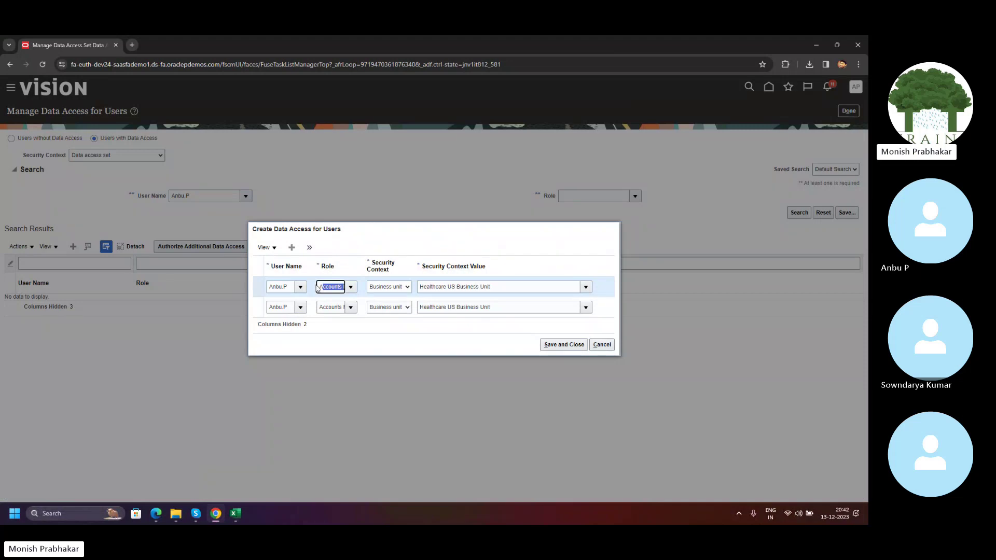
click(293, 247)
click(291, 280)
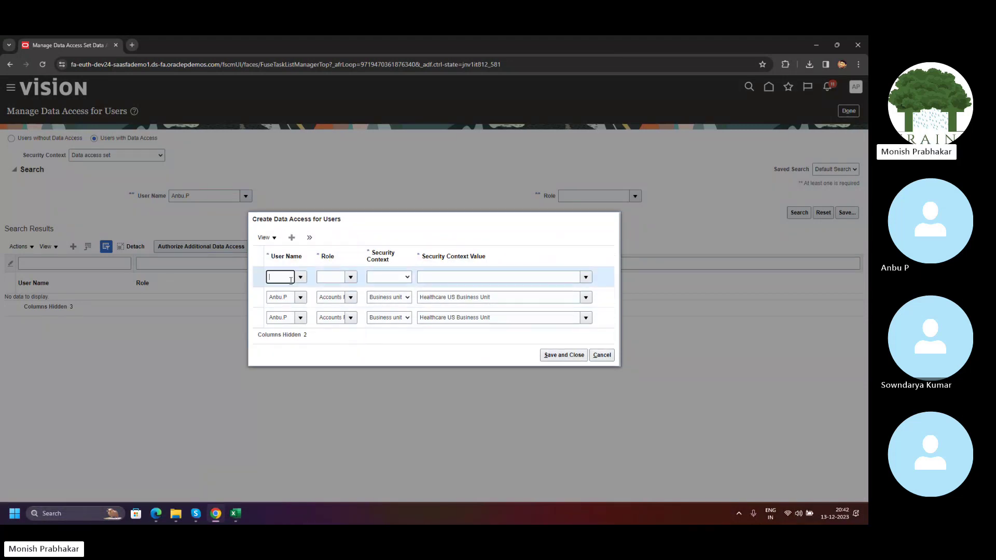
click(300, 279)
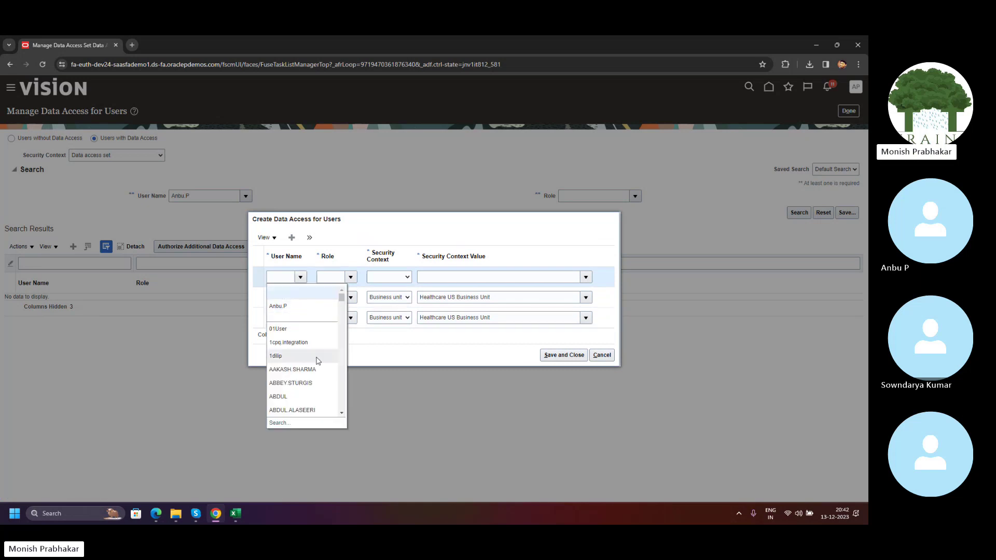
click(291, 310)
click(351, 279)
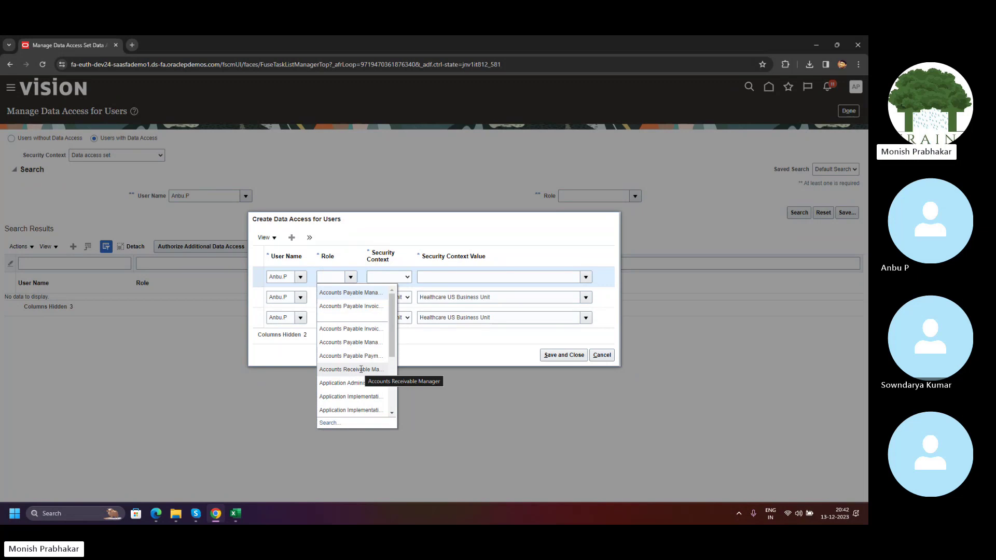
click(362, 369)
Set the Accounts Receivable Manager row's security context to Business unit and its context value to Healthcare US Business Unit.
click(378, 278)
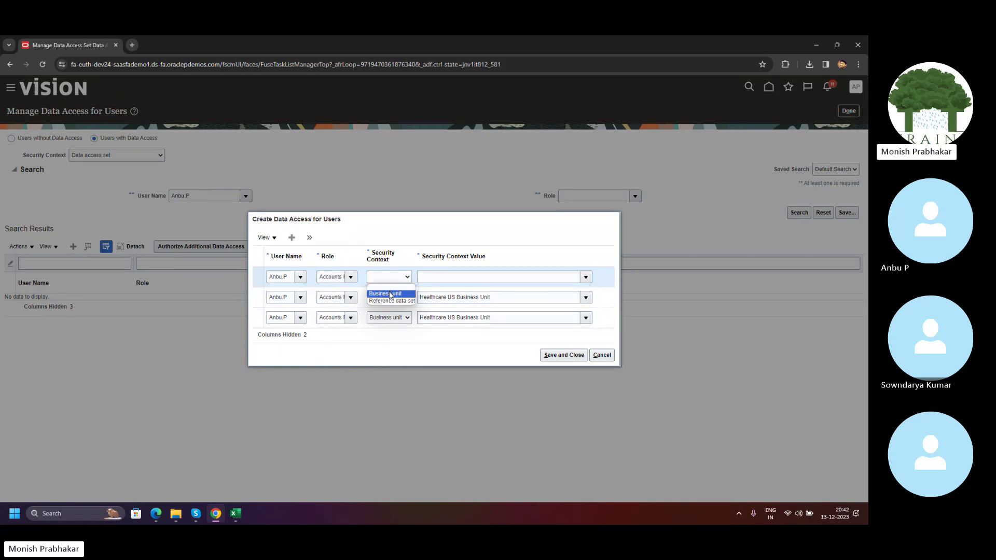
click(385, 293)
click(585, 277)
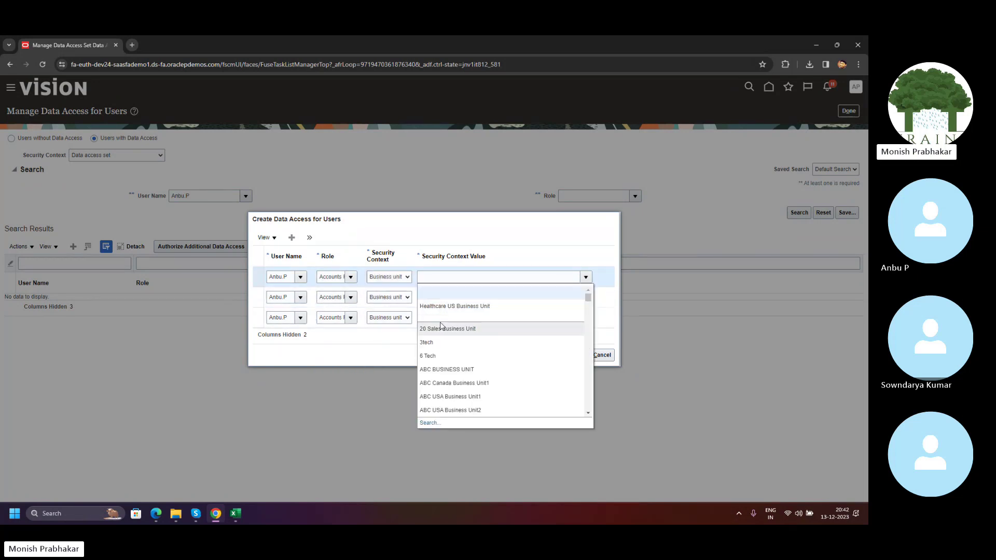
click(447, 306)
Add a fourth data access row for the same user and assign it the General Accountant role.
click(293, 240)
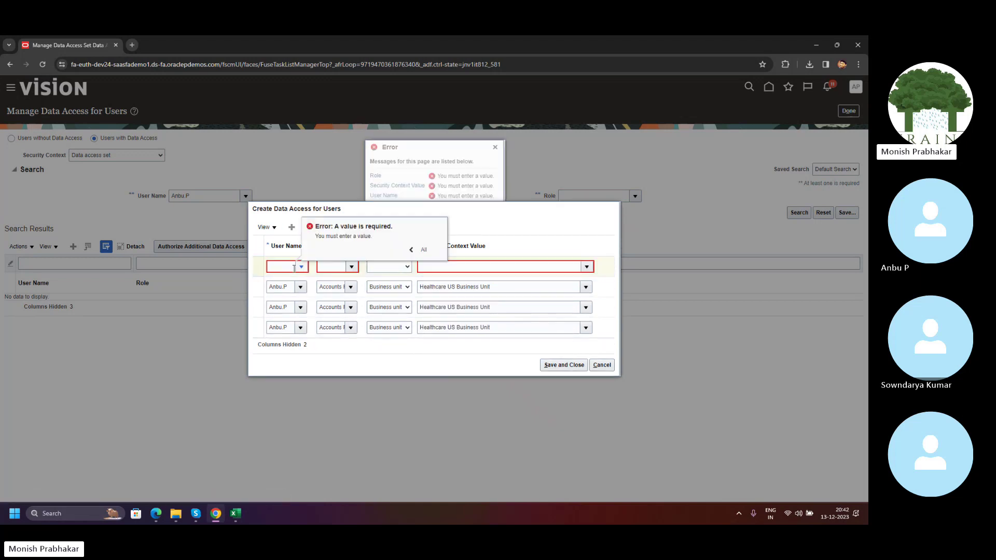
click(301, 268)
click(302, 267)
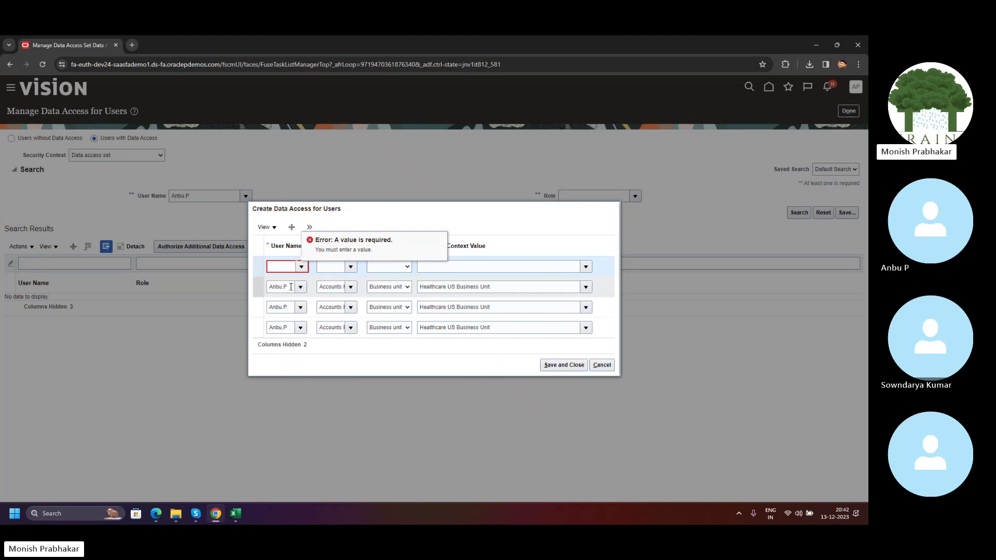
click(302, 267)
click(302, 267)
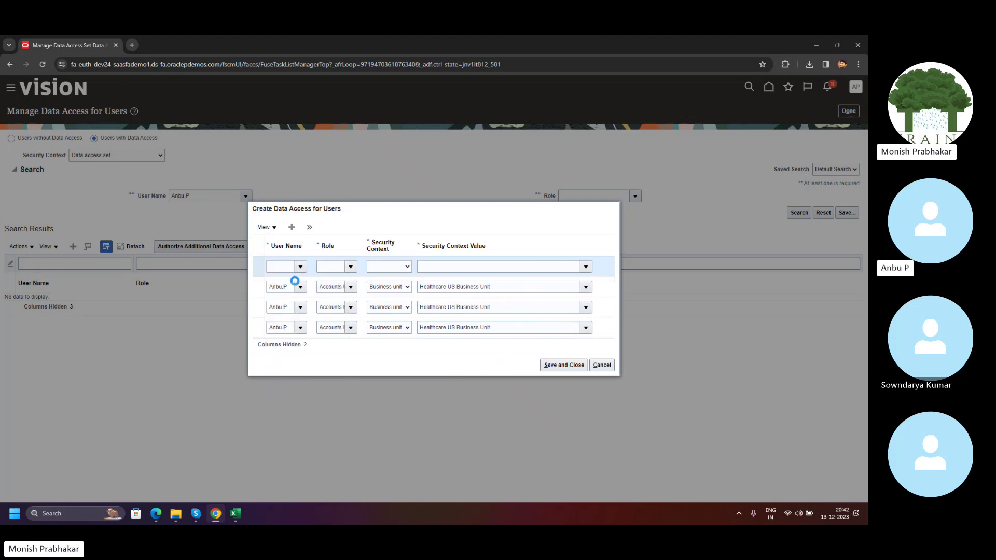
click(285, 283)
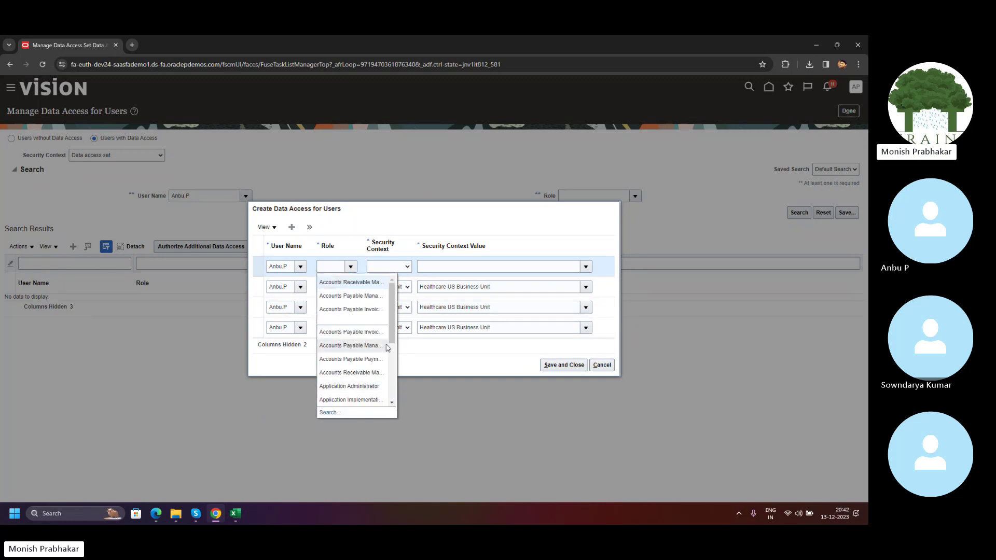
scroll(393, 363, down, 5)
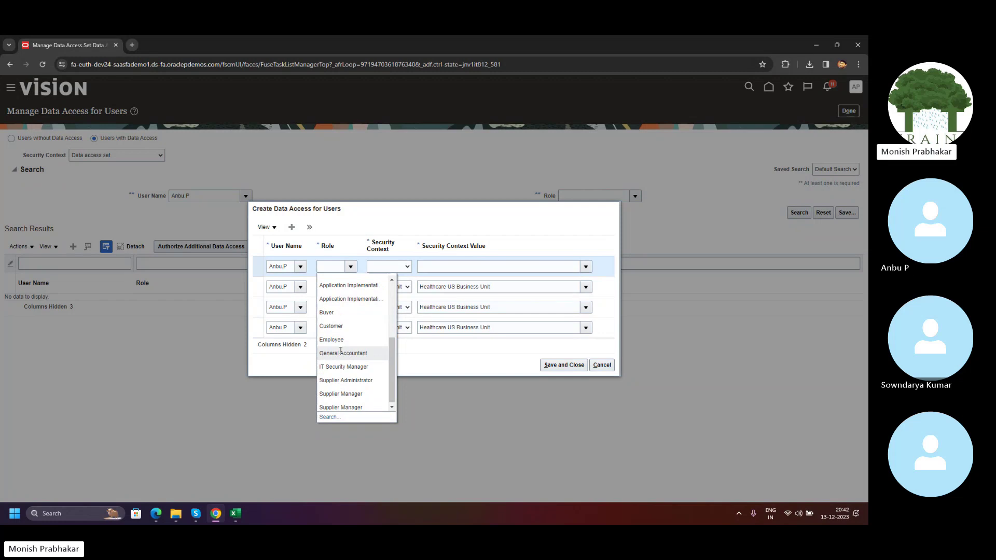
click(359, 355)
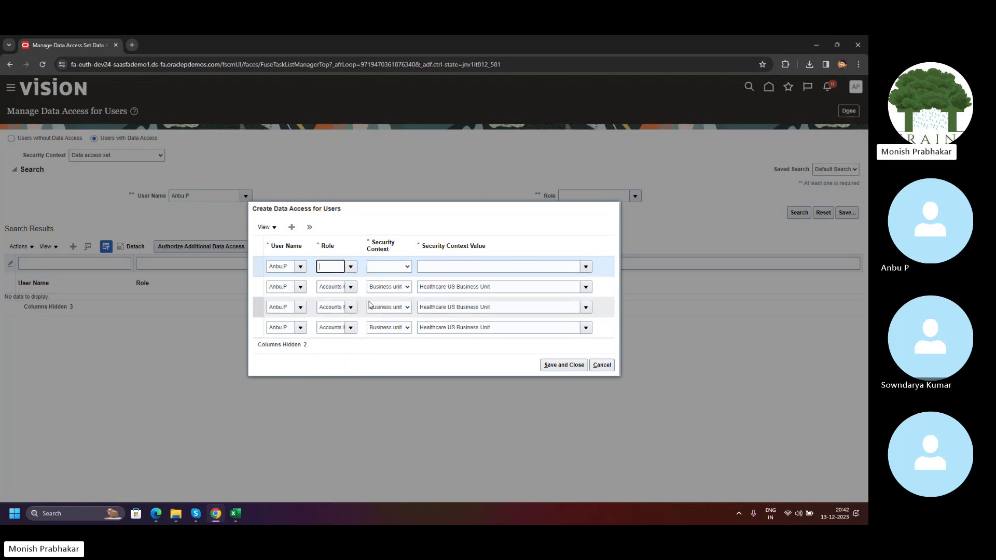
Set the General Accountant row's security context to Data access set and its context value to Healthcare US Primary Ledger.
click(392, 269)
click(388, 283)
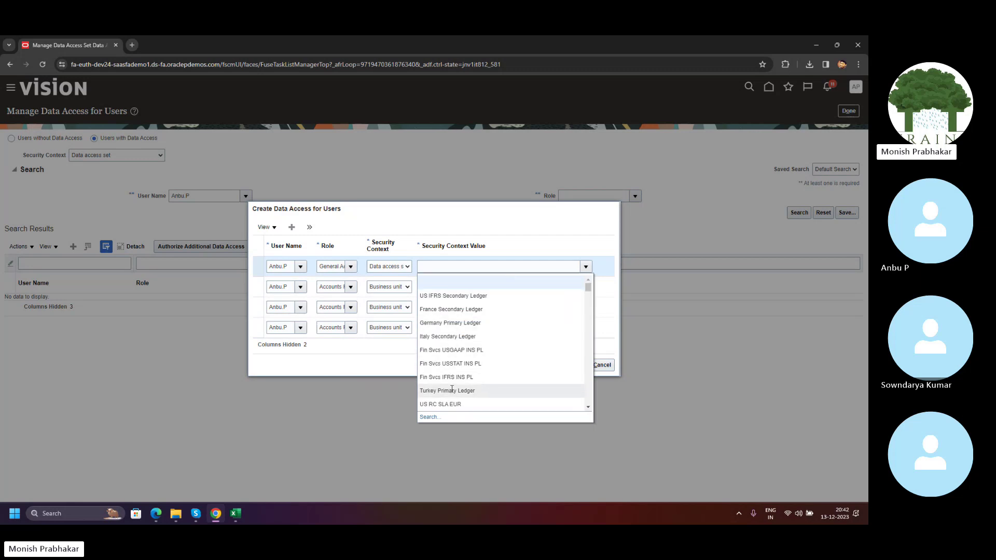
scroll(450, 375, down, 4)
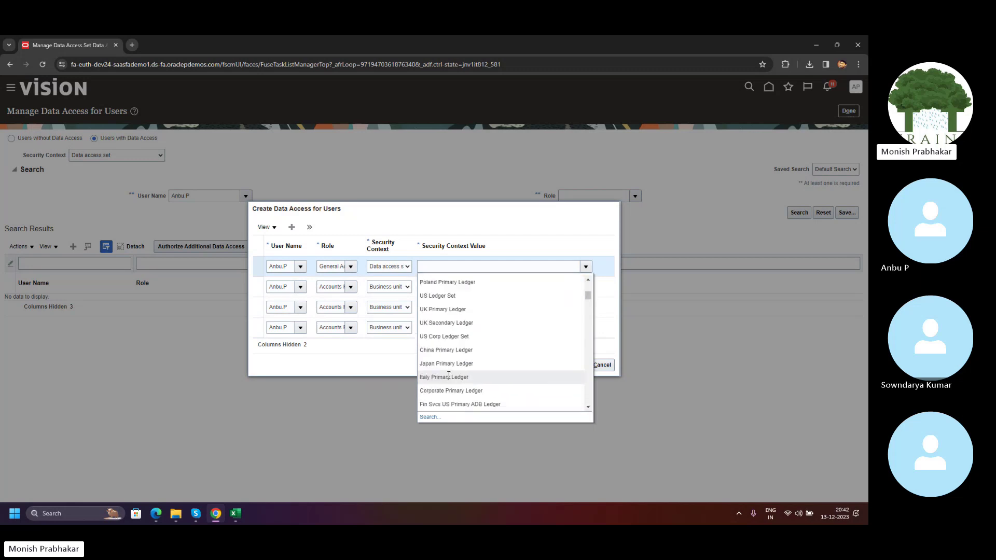
click(235, 514)
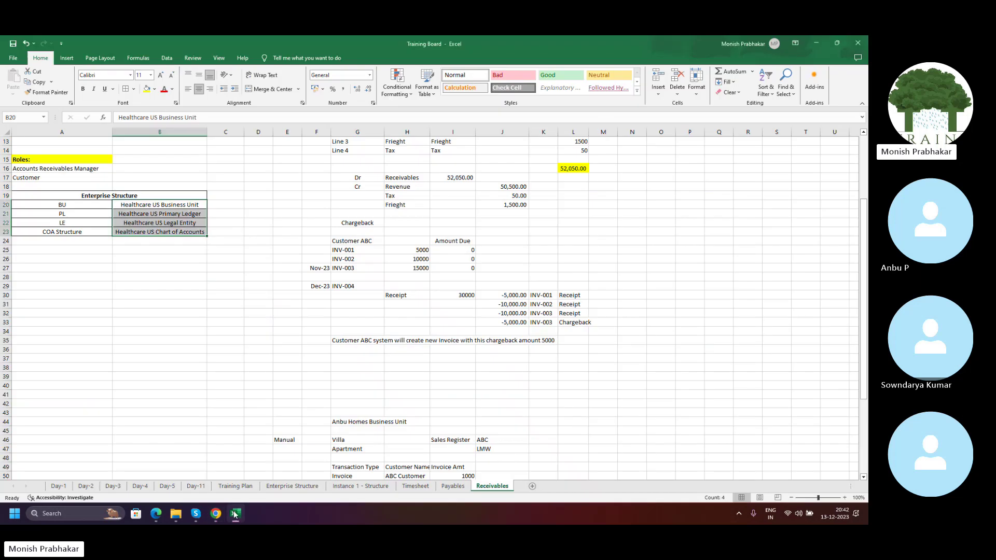
click(236, 514)
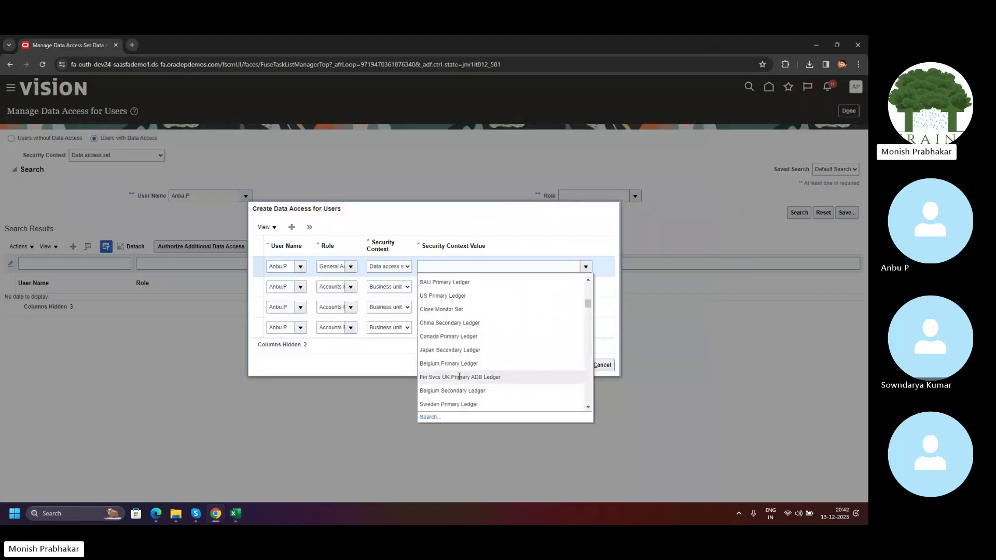
scroll(459, 376, up, 5)
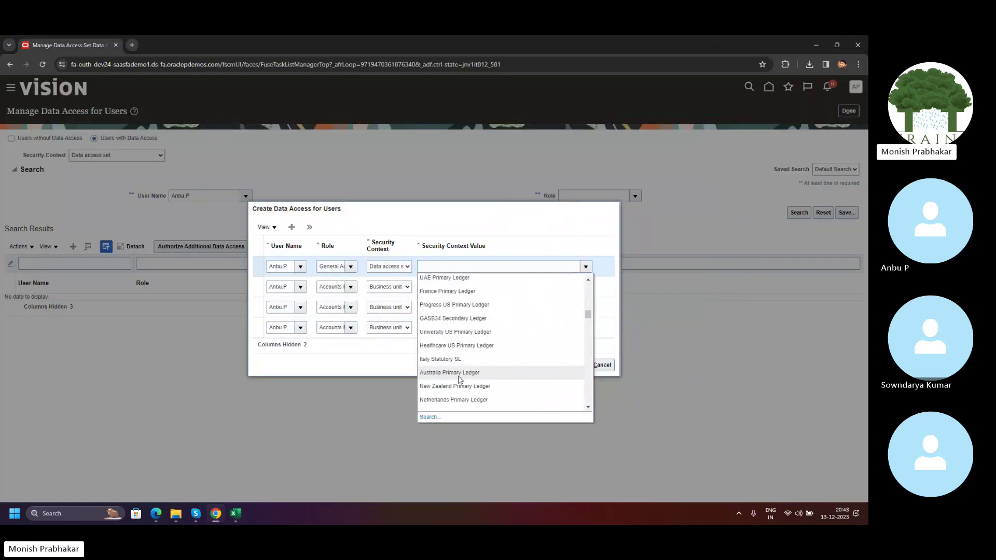
click(457, 345)
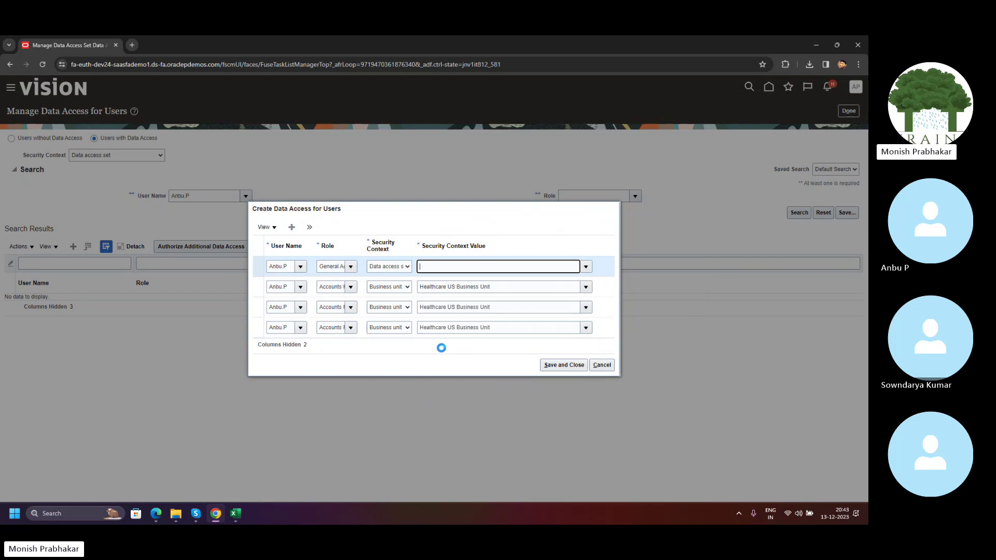
Add a fifth data access row for the same user and assign it the Buyer role.
click(292, 228)
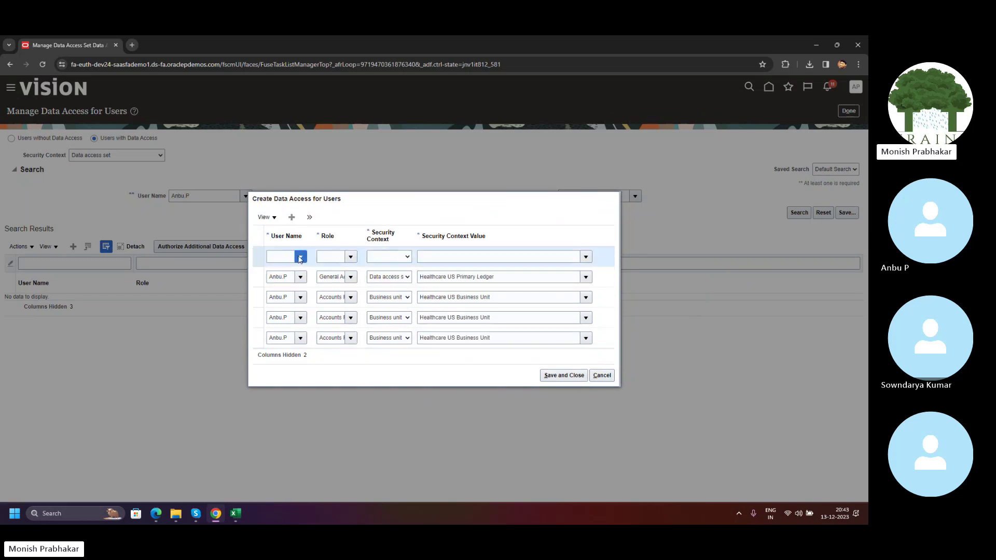
click(300, 257)
click(337, 263)
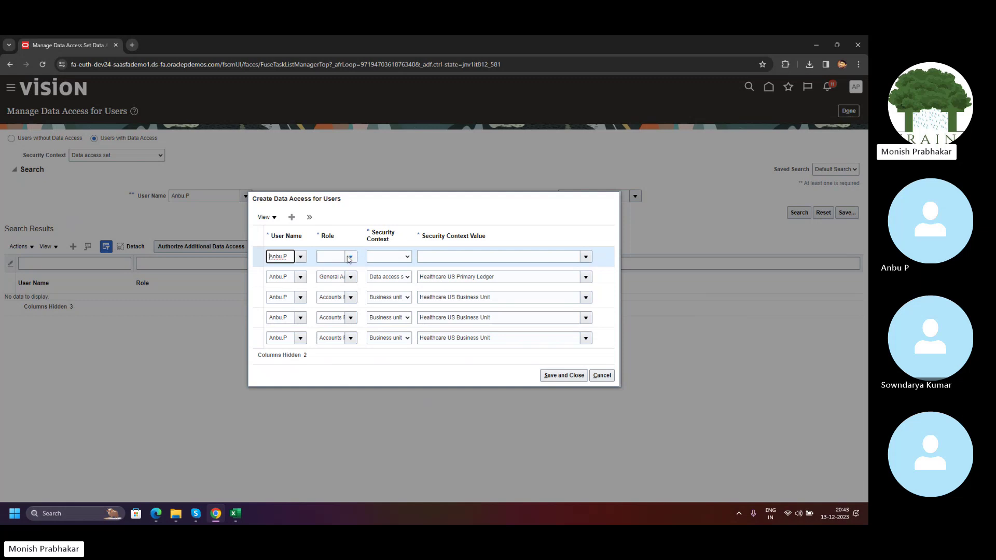
click(350, 257)
scroll(350, 329, down, 2)
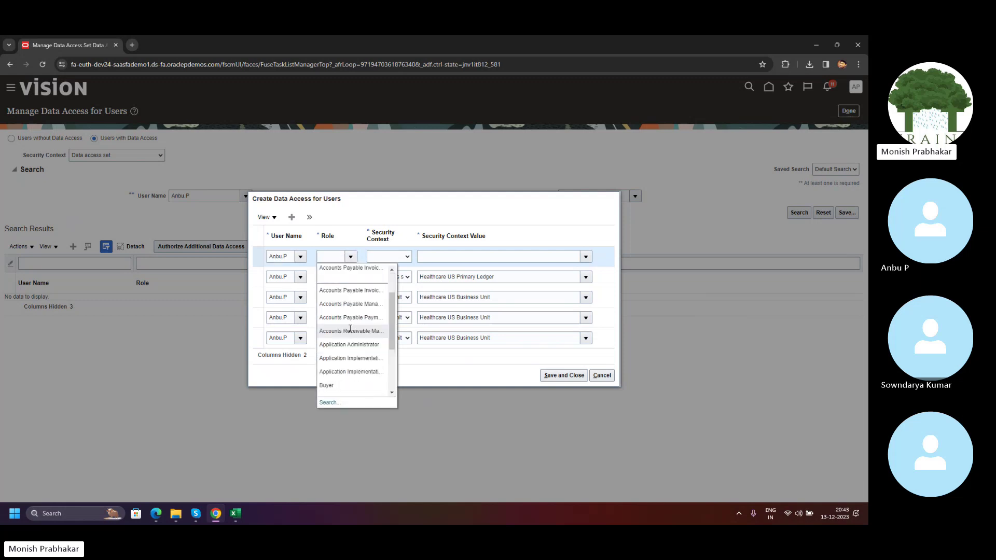
scroll(351, 329, down, 2)
click(349, 342)
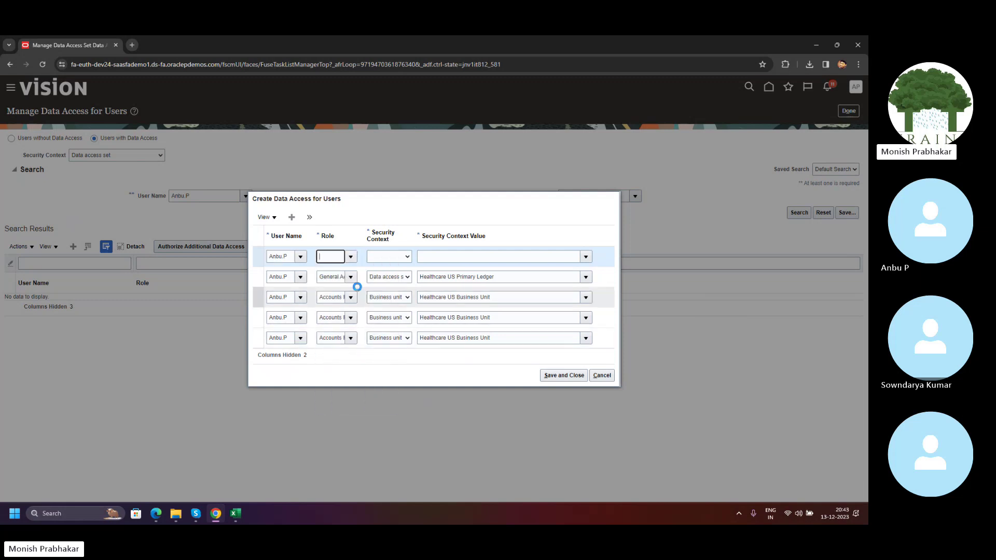
Set the Buyer row's security context to Business unit and its context value to Healthcare US Business Unit.
click(402, 258)
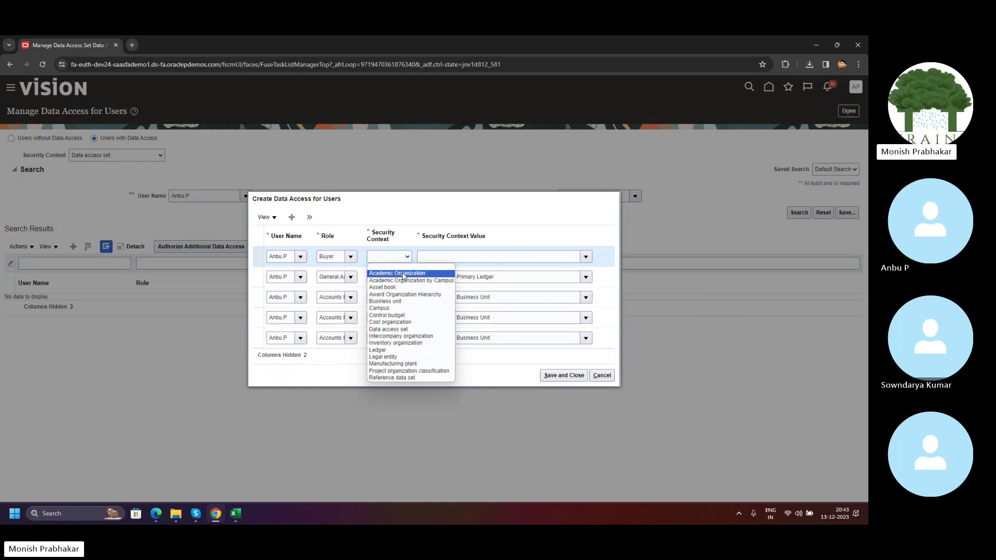
click(403, 302)
click(450, 260)
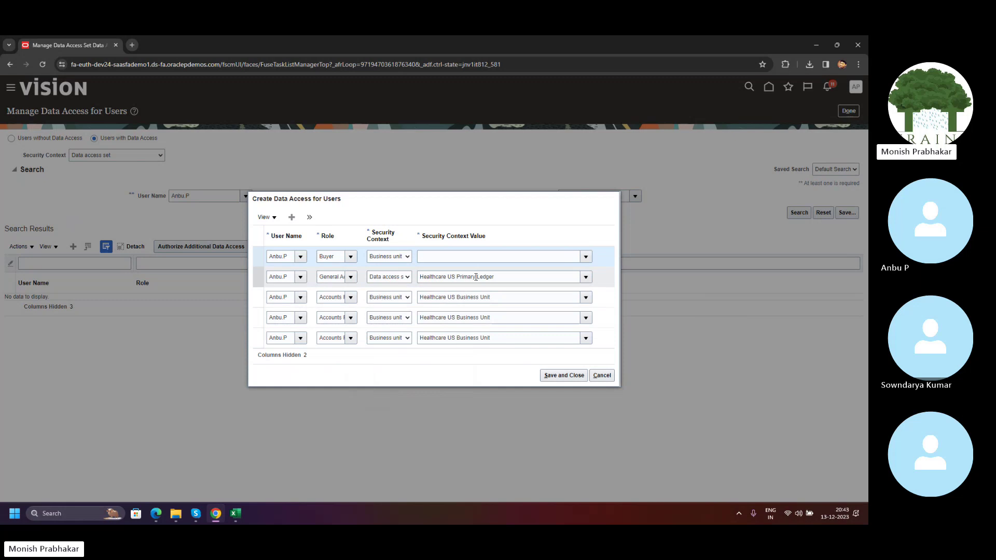
click(453, 285)
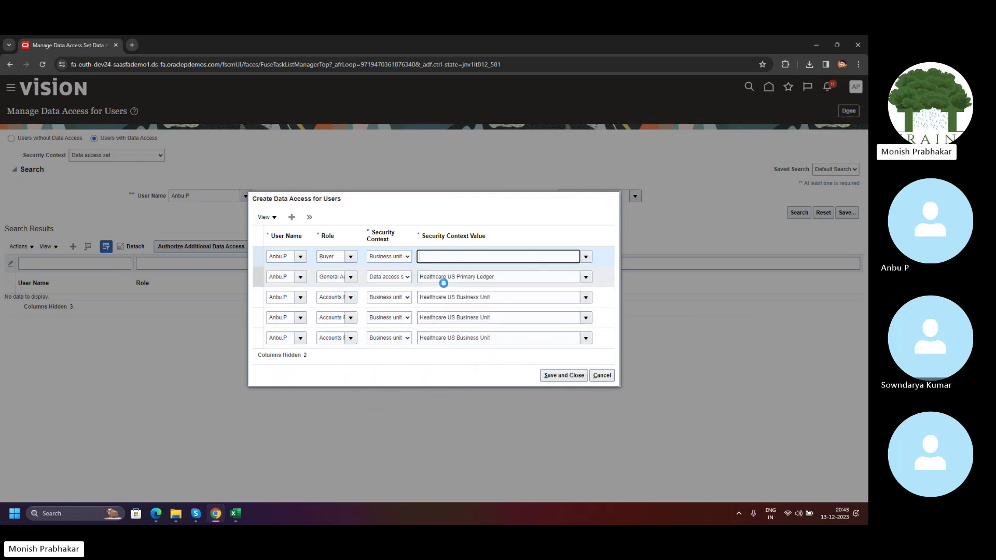
Add a sixth data access row for the same user and assign it the Supplier Manager role.
click(292, 218)
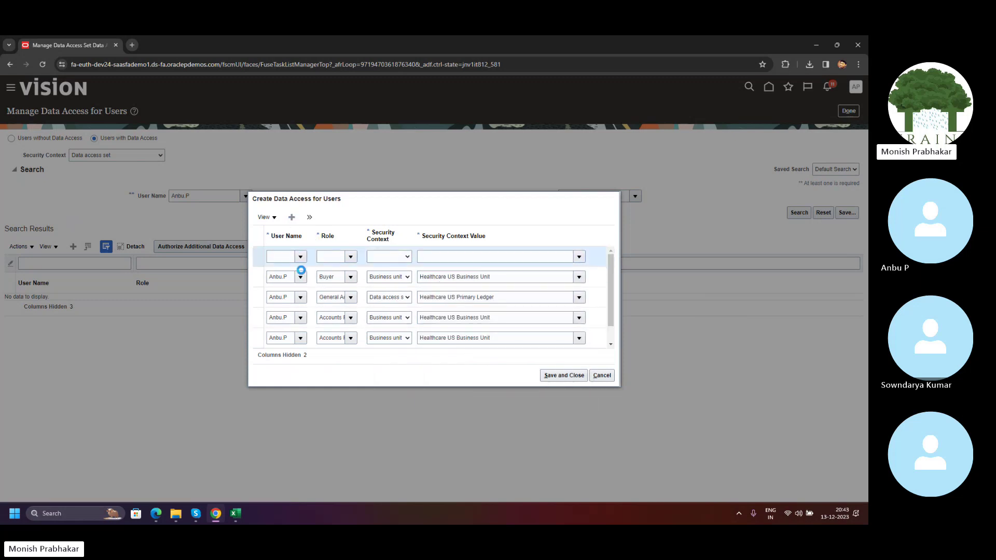
click(300, 258)
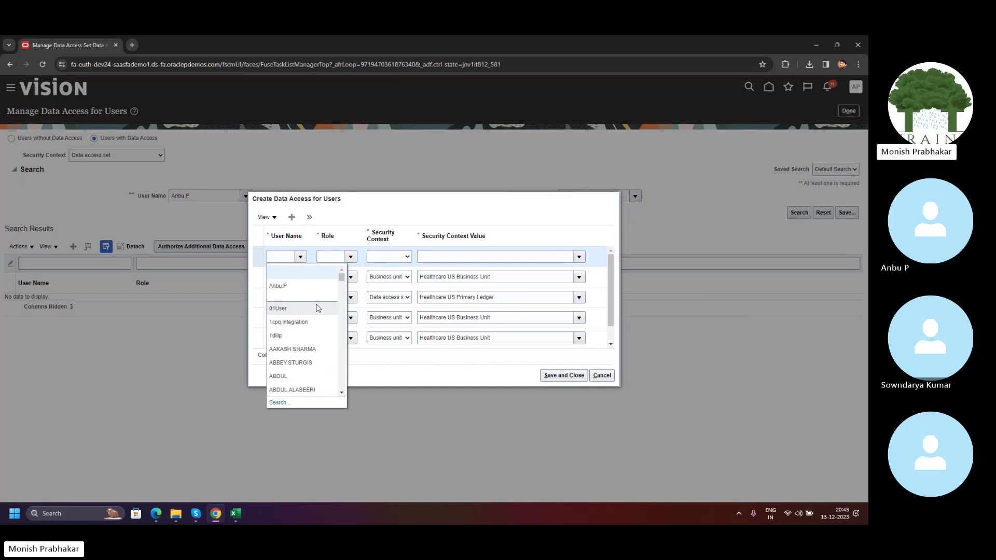
click(297, 285)
click(338, 278)
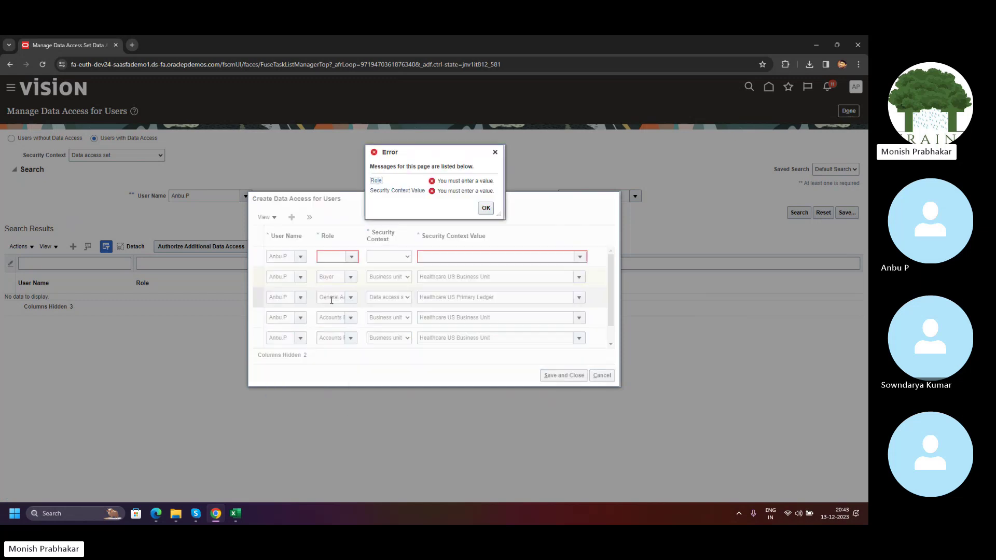
click(351, 257)
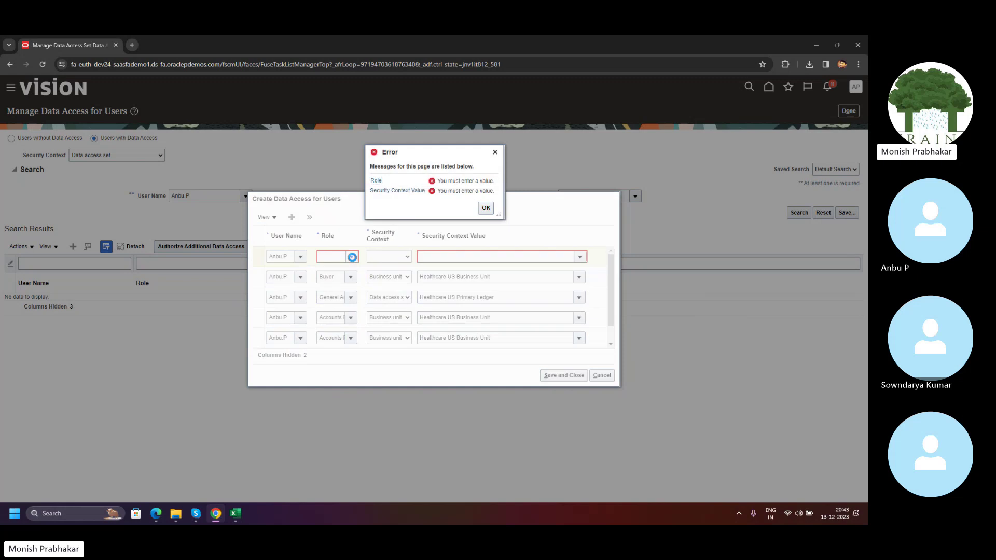
scroll(364, 336, down, 3)
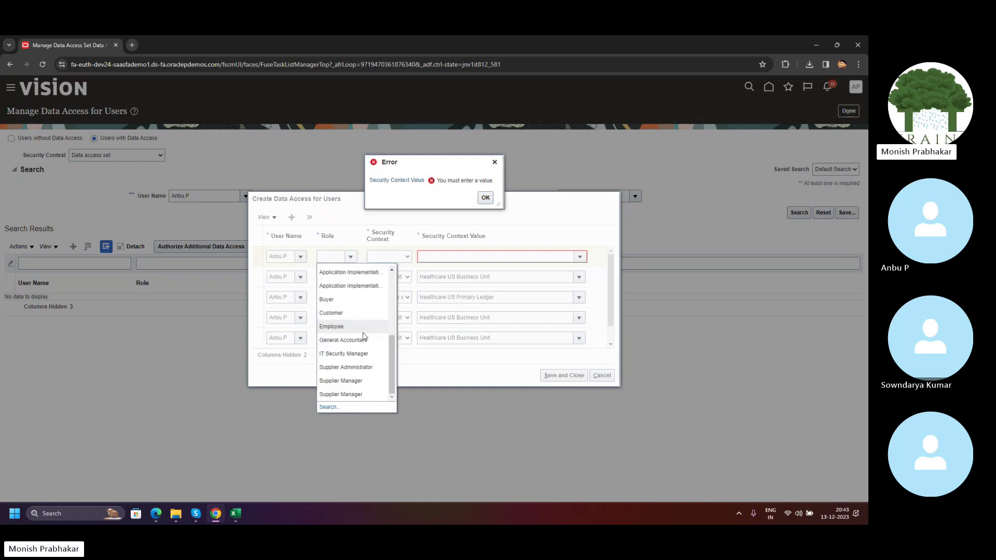
click(341, 384)
Set the Supplier Manager row's security context to Business unit and its context value to Healthcare US Business Unit.
click(396, 258)
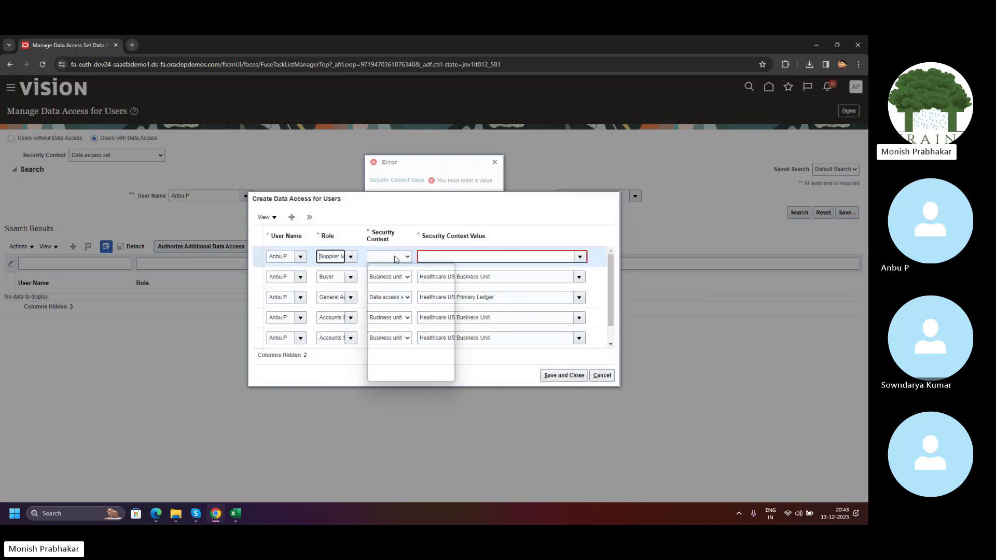
click(396, 294)
click(521, 257)
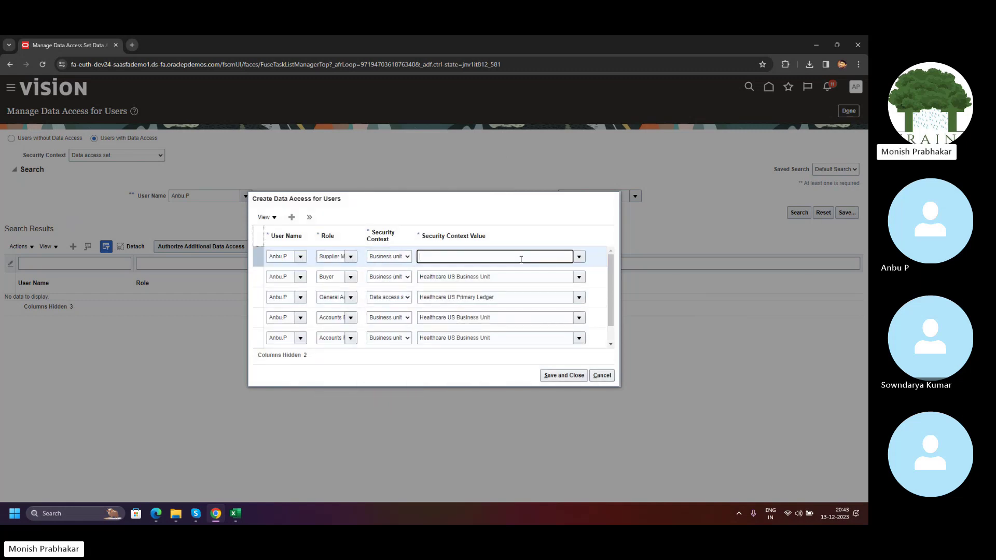
click(580, 258)
click(497, 284)
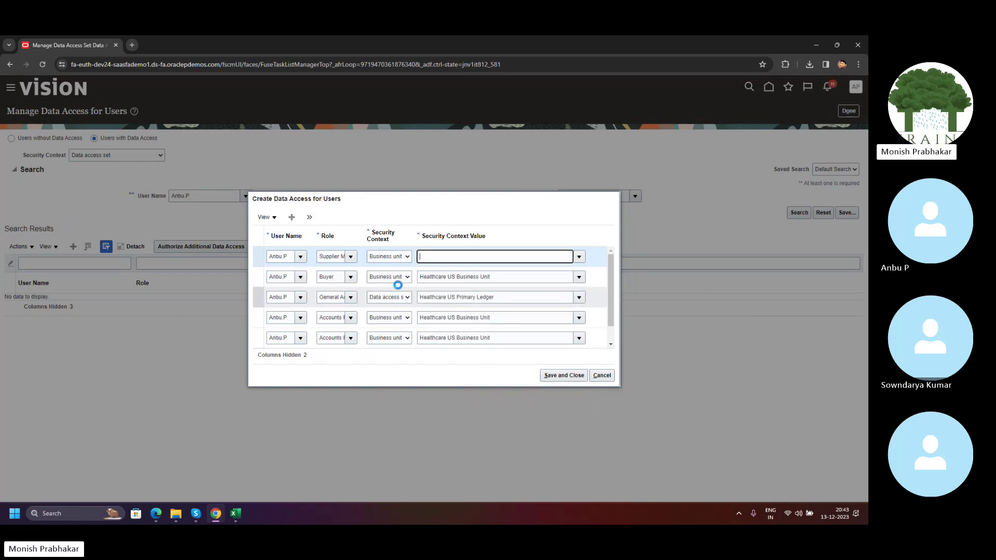
Add a seventh data access row for the same user and assign it the Supplier Administrator role.
click(292, 217)
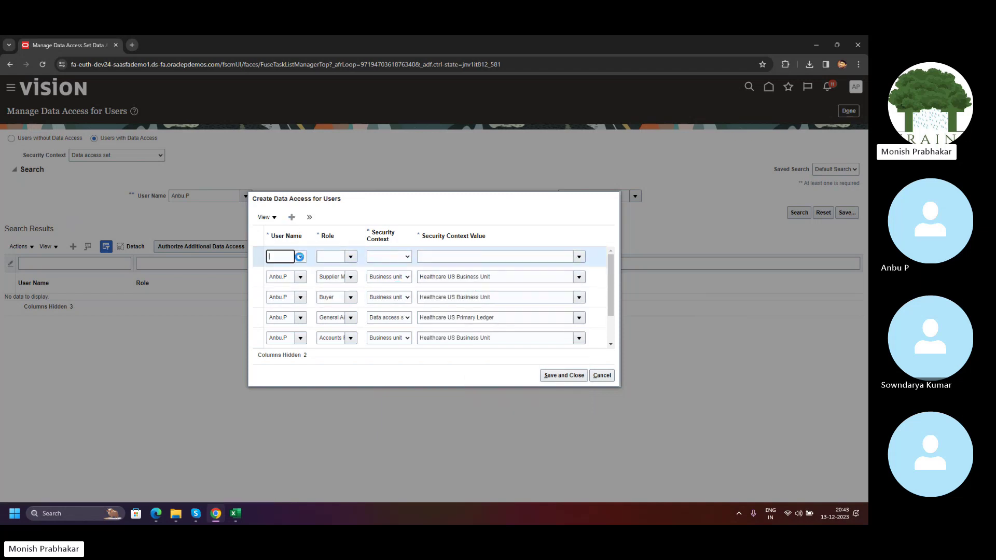
click(299, 257)
click(290, 283)
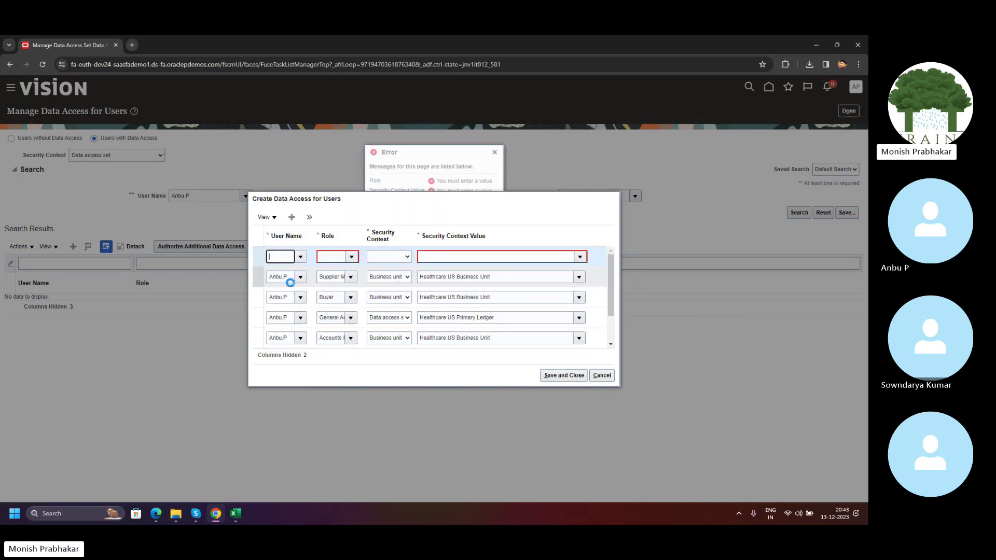
click(351, 257)
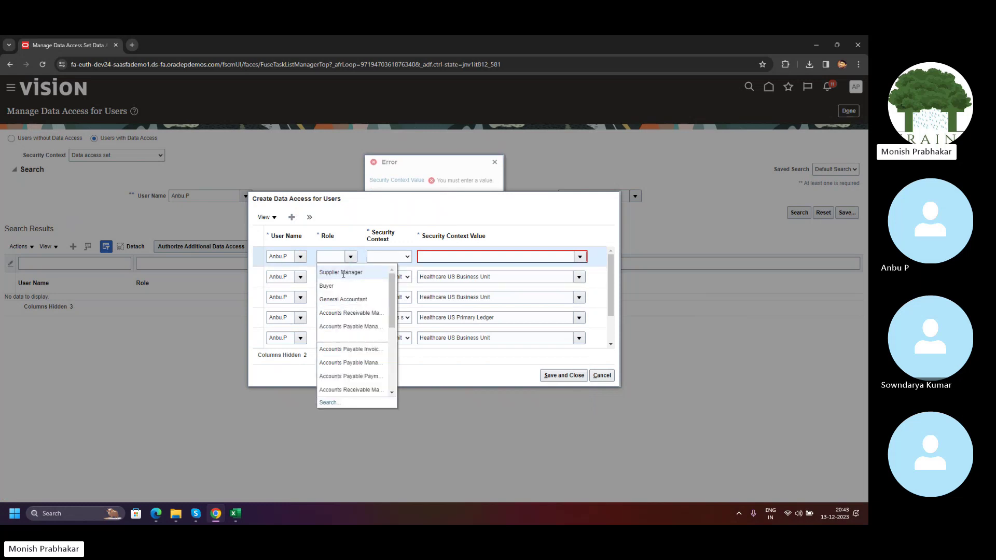
scroll(357, 352, down, 5)
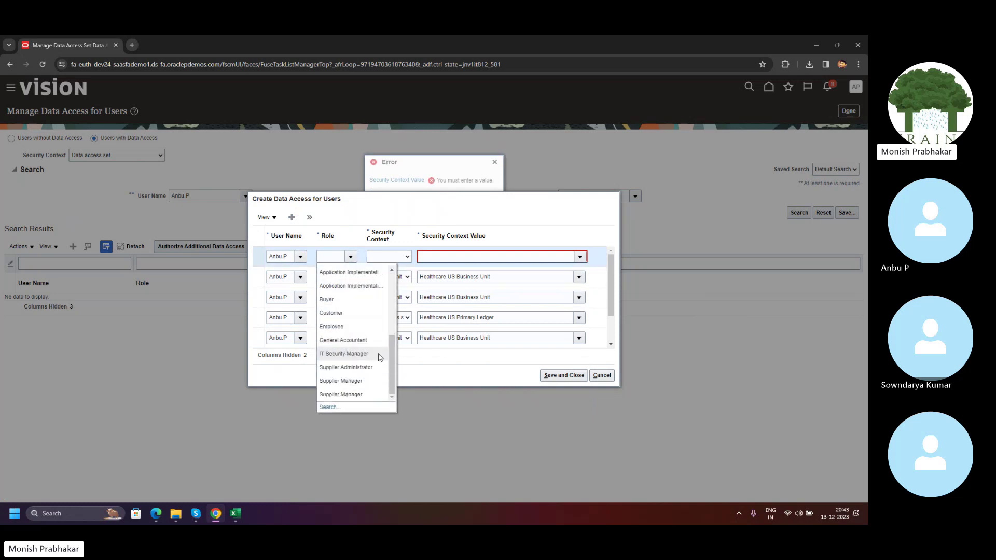
click(358, 367)
Set the Supplier Administrator row to Business unit with the value Healthcare US Business Unit, and save all the data access rows.
click(404, 257)
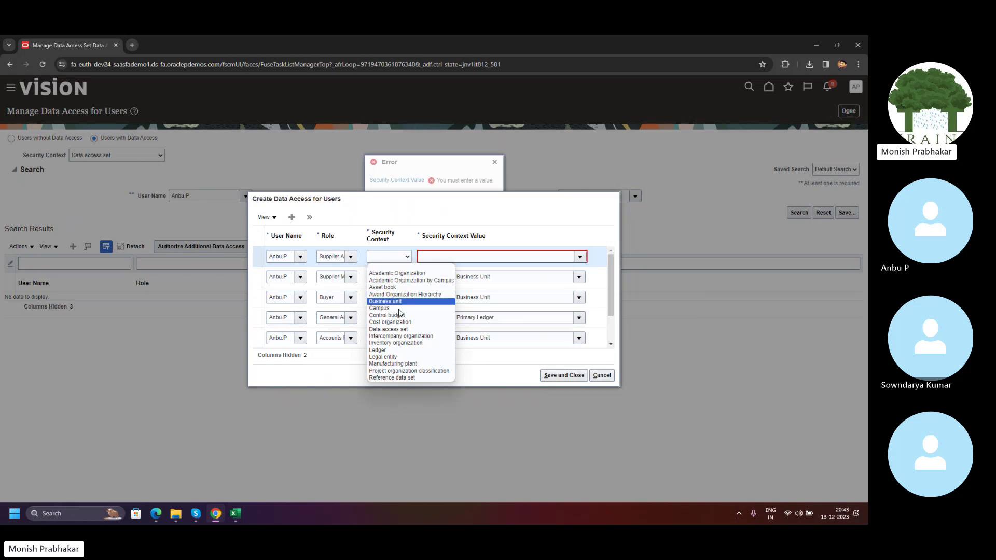
click(390, 305)
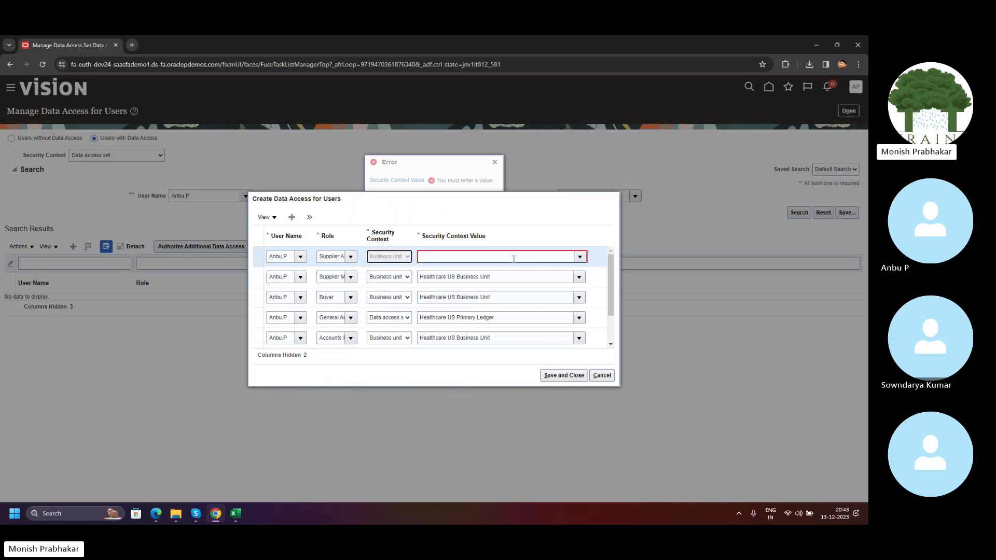
click(579, 257)
click(472, 288)
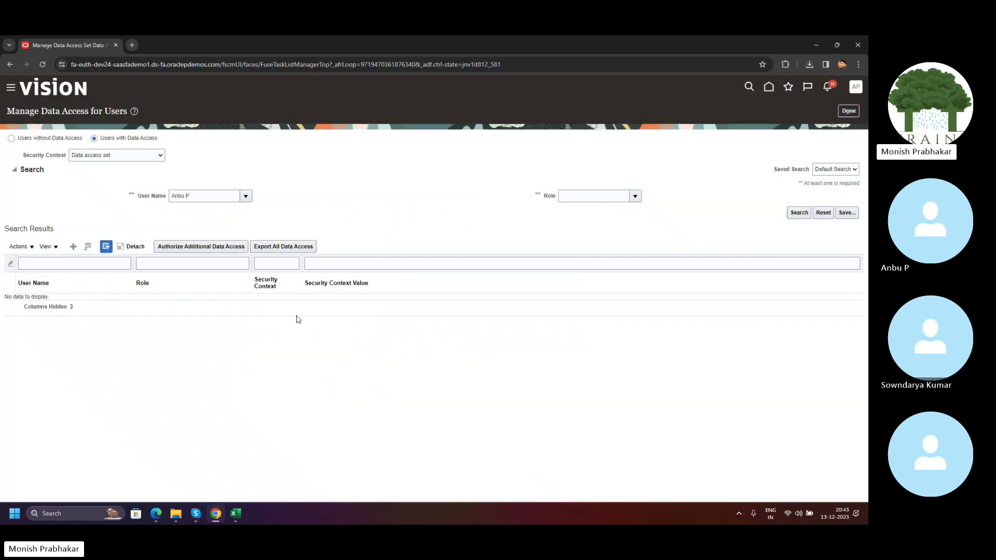
Search the user's existing data access assignments, and repeat the search with the role filter set to Accounts Receivable Manager.
click(787, 216)
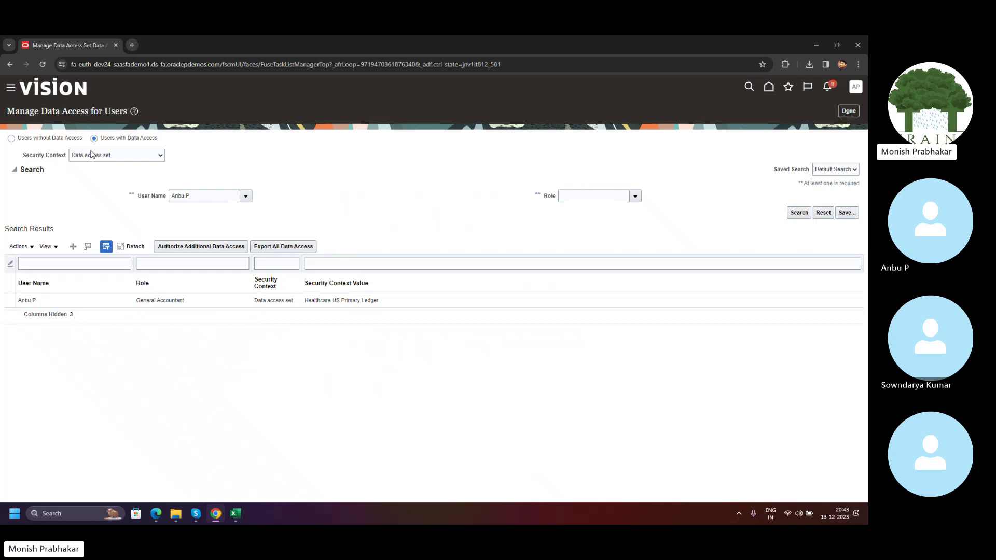
click(630, 198)
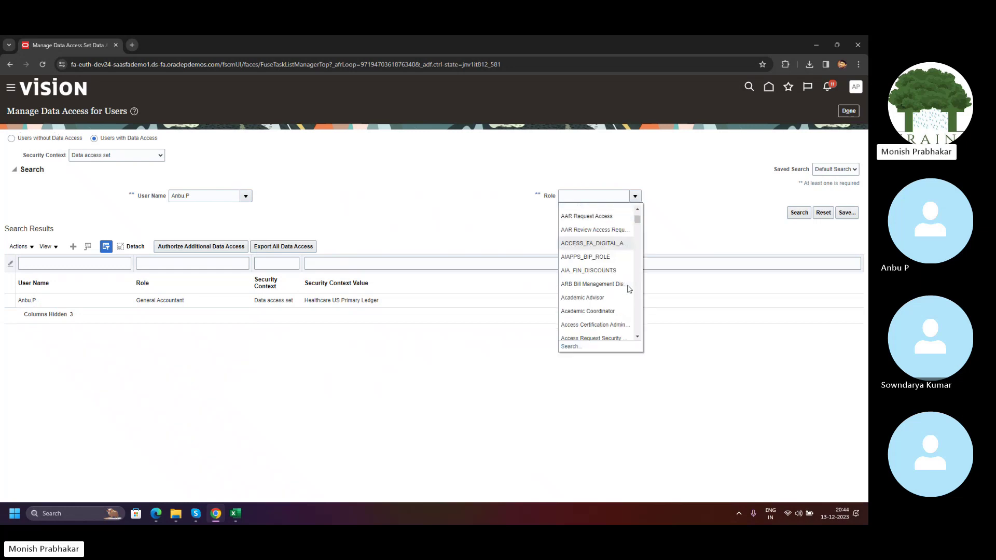
scroll(626, 285, down, 3)
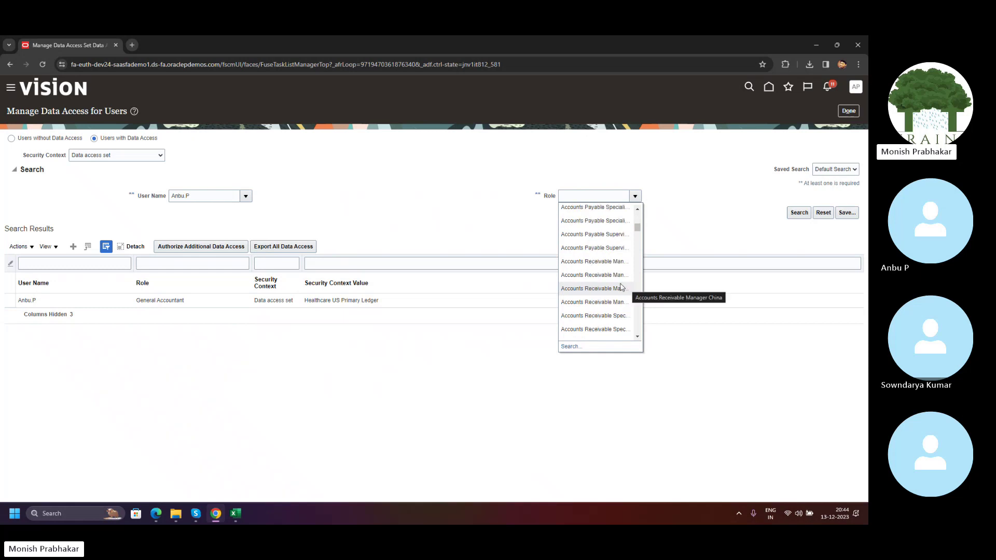
click(609, 263)
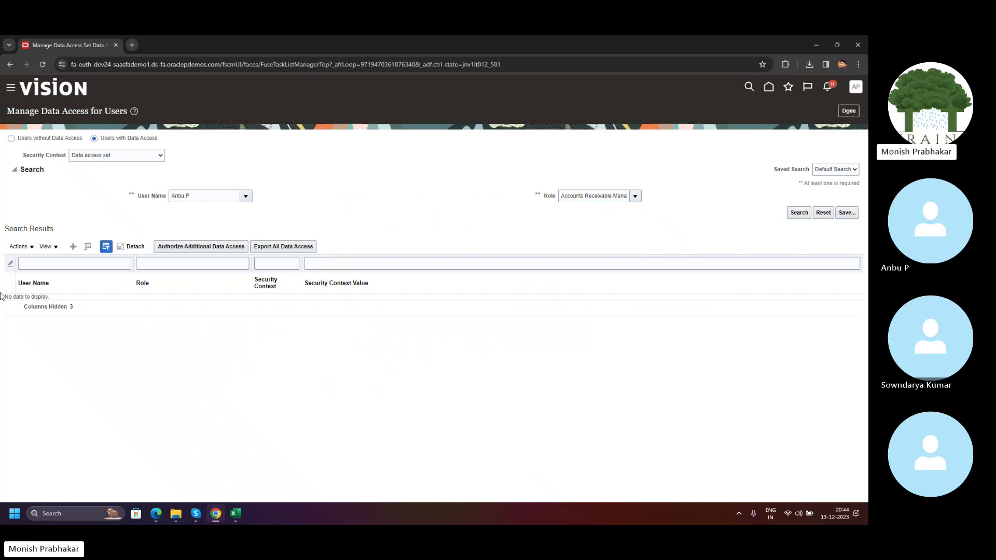
Close and reopen Manage Data Access for Users, and search the existing assignments by the user name alone.
click(849, 110)
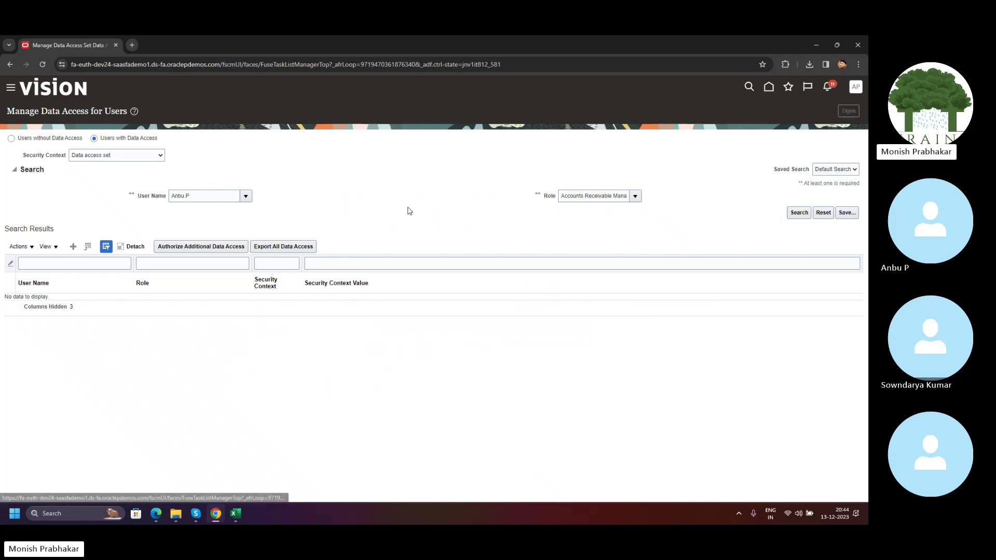
click(70, 189)
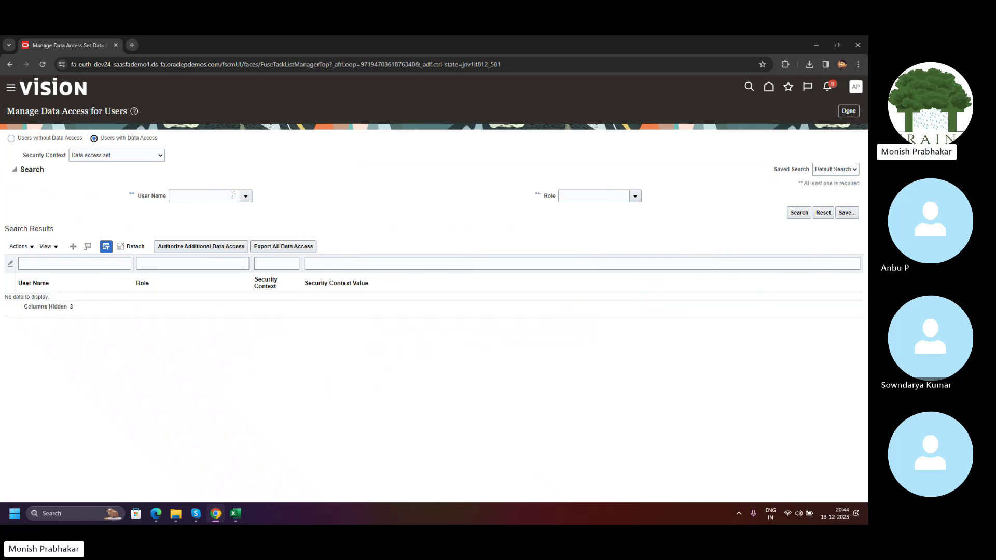
click(246, 196)
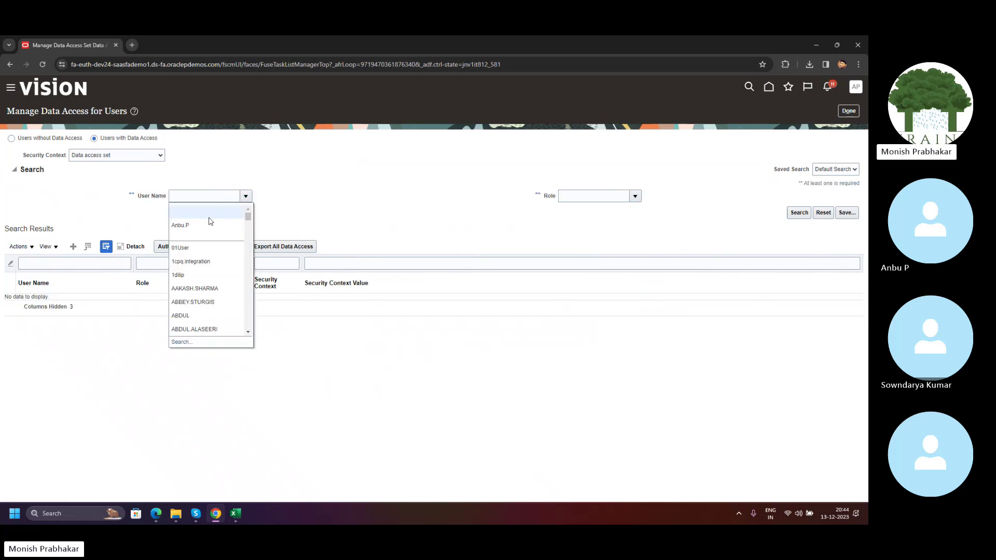
click(190, 231)
click(799, 213)
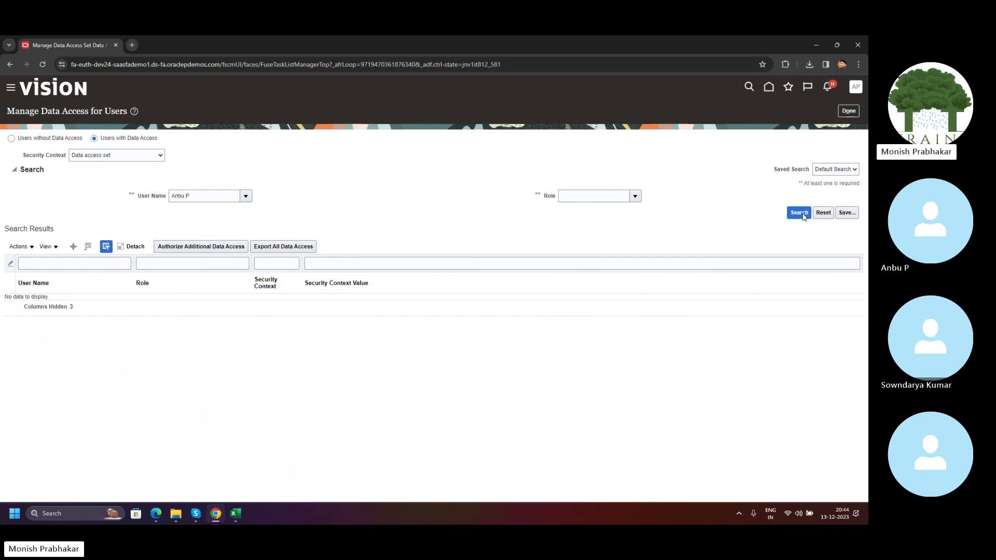
click(57, 304)
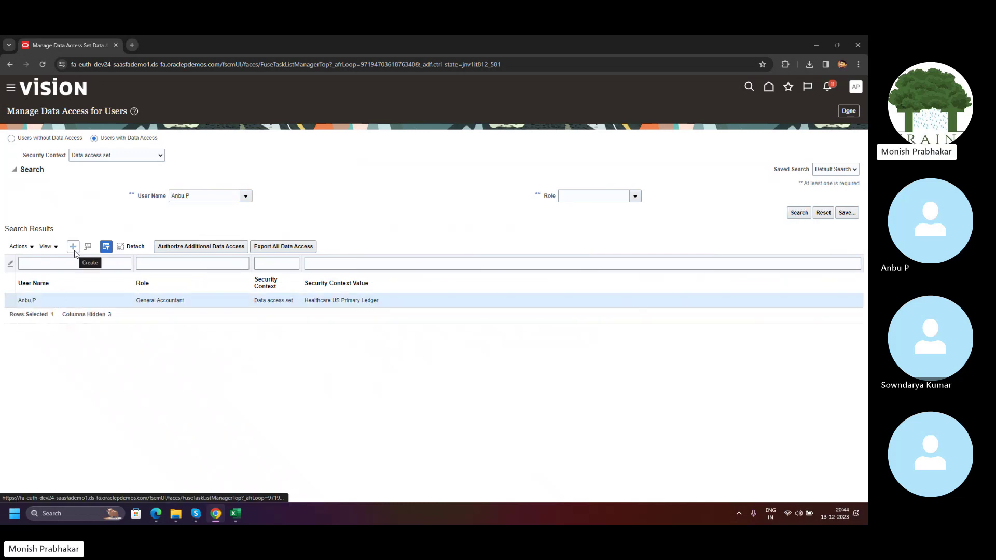
Search for the same user's roles without data access under the Data access set context and examine the listed roles.
click(11, 138)
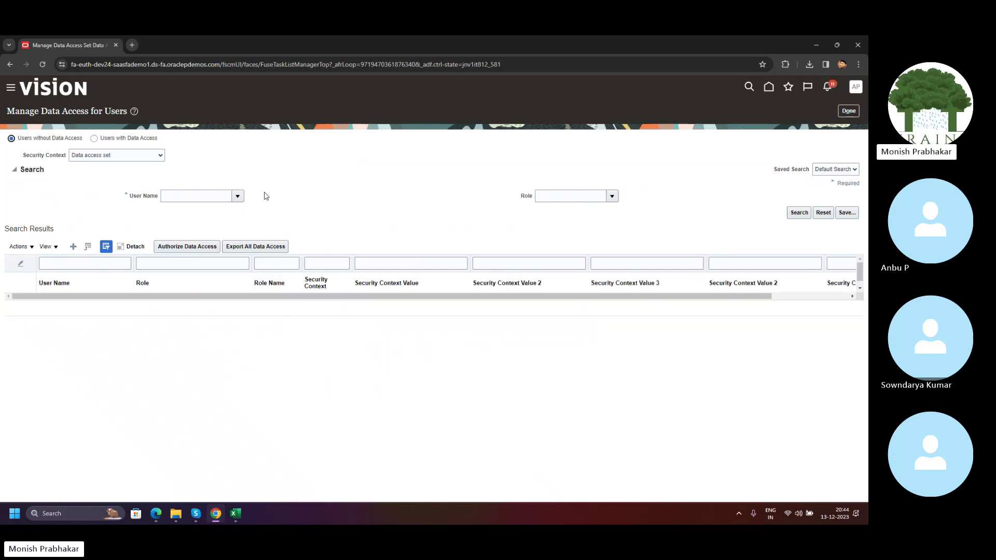
click(238, 198)
click(203, 220)
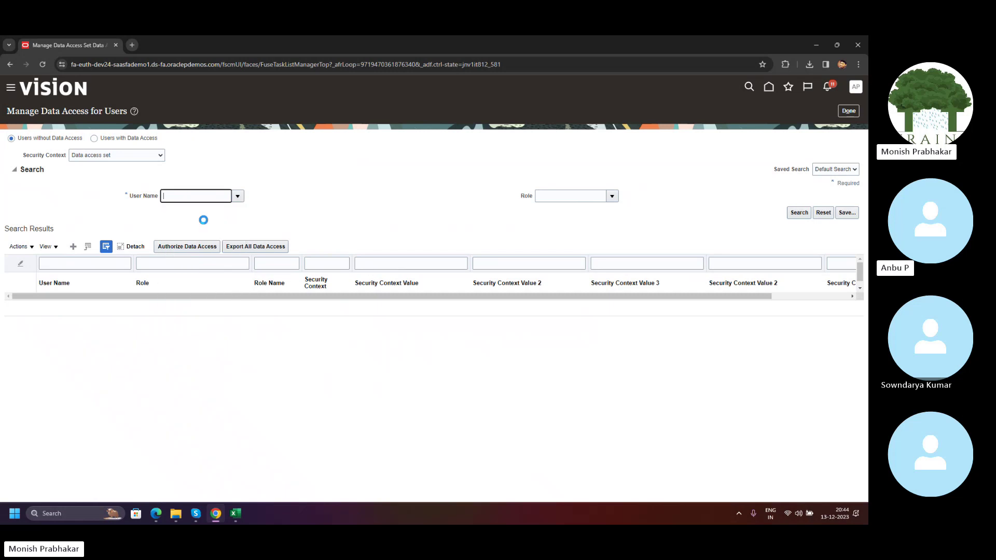
click(800, 213)
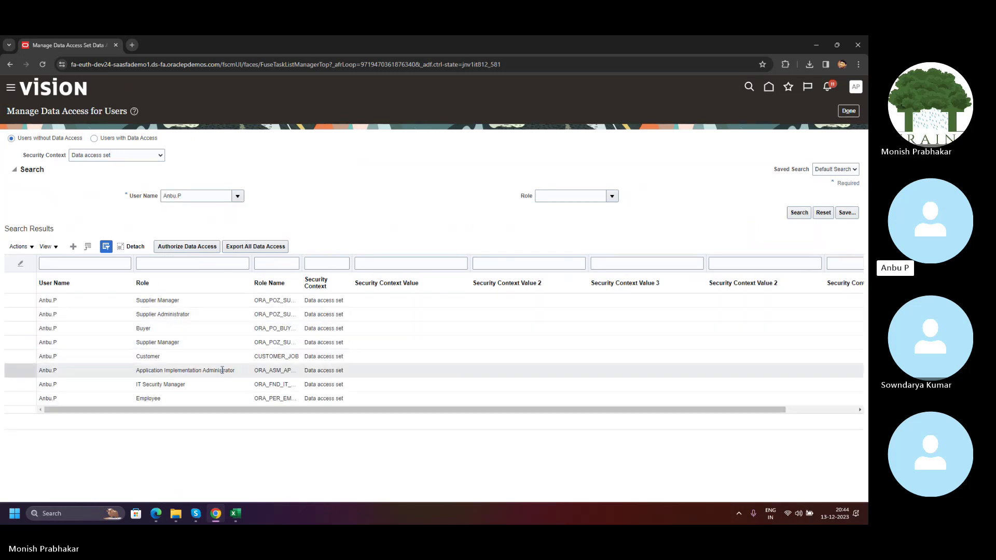
drag(175, 409, 101, 401)
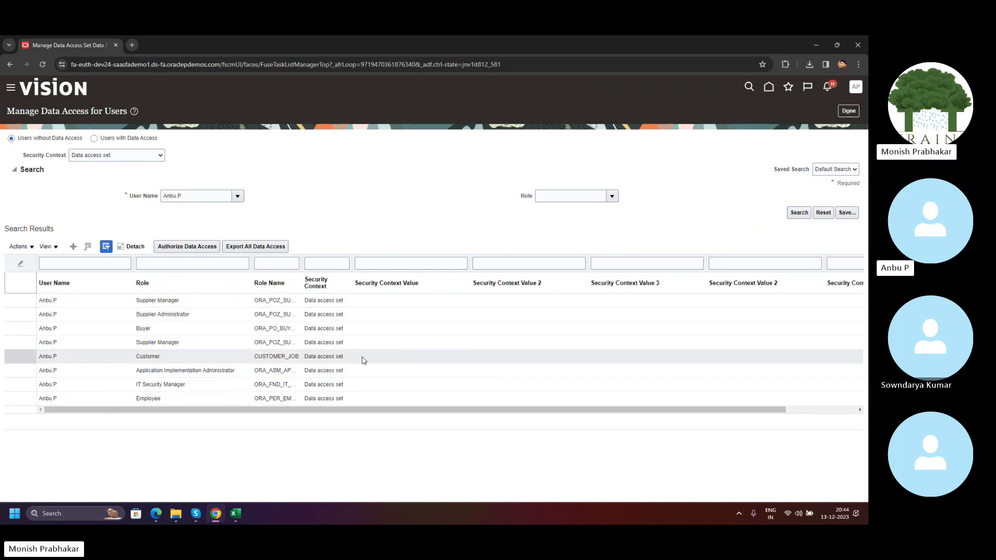
click(283, 357)
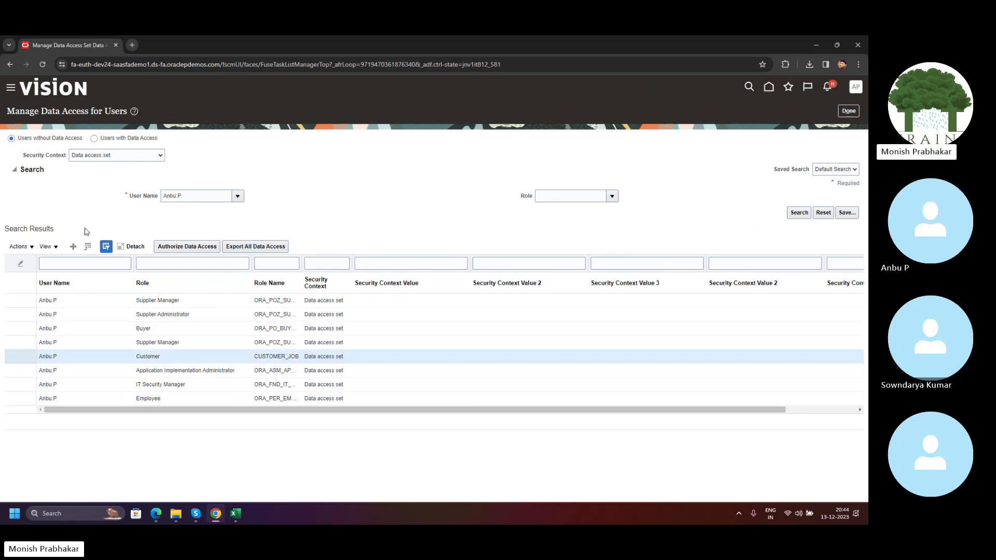
click(79, 299)
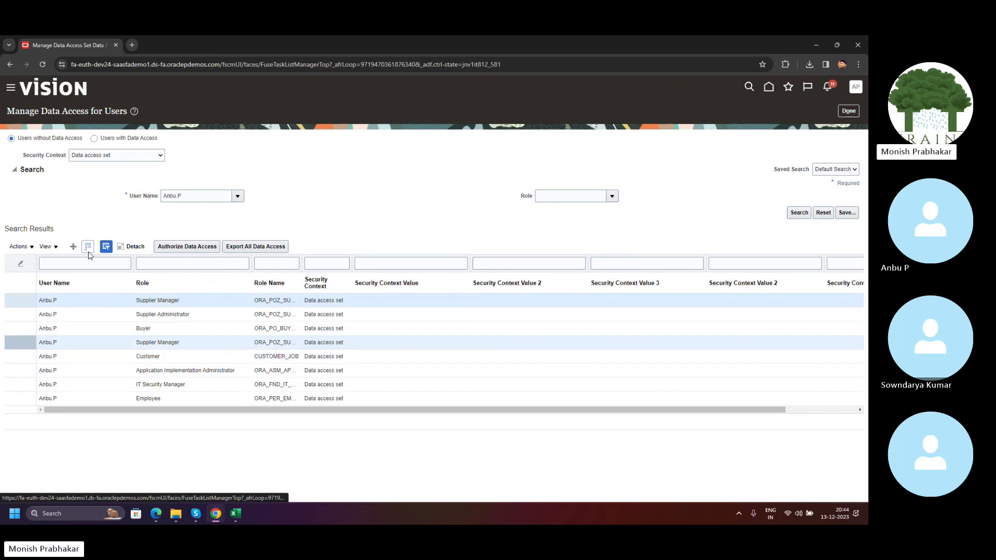
Return to users with data access and create a new entry for the same user with the Accounts Receivable Manager role.
click(93, 139)
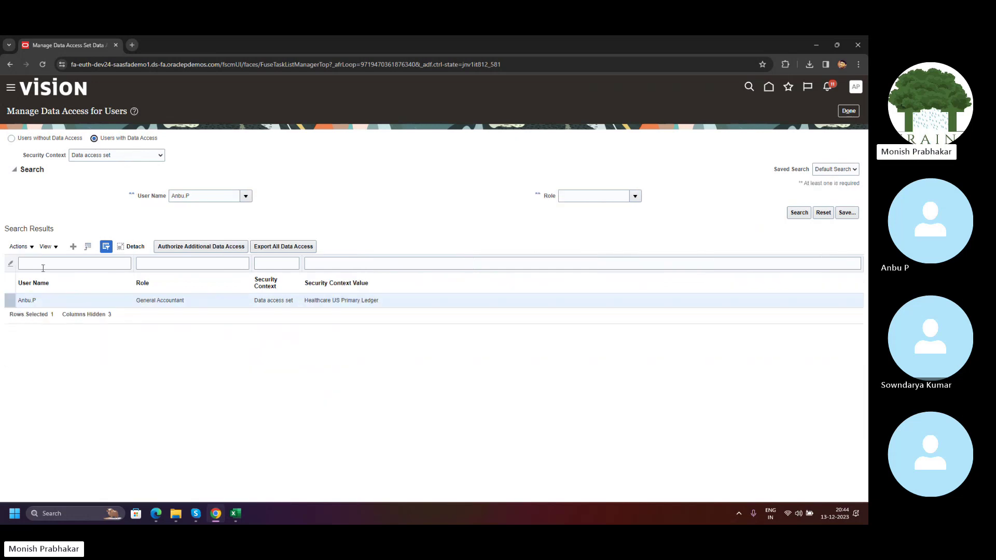
click(73, 247)
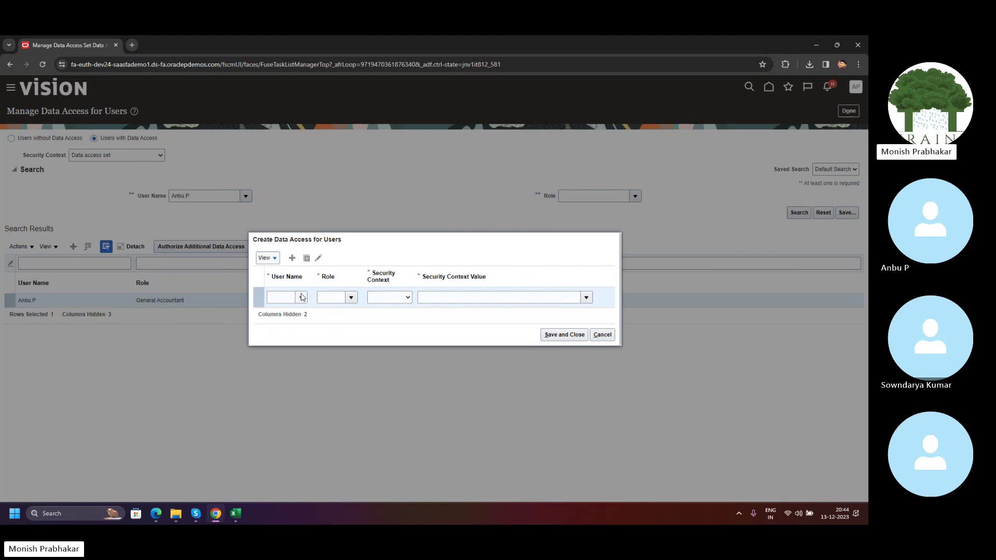
click(300, 299)
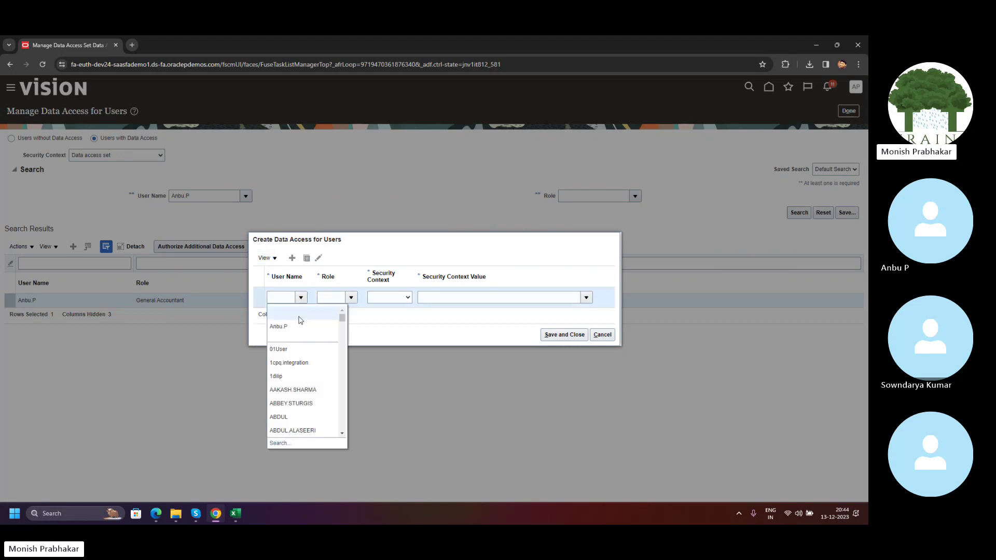
click(301, 320)
click(349, 299)
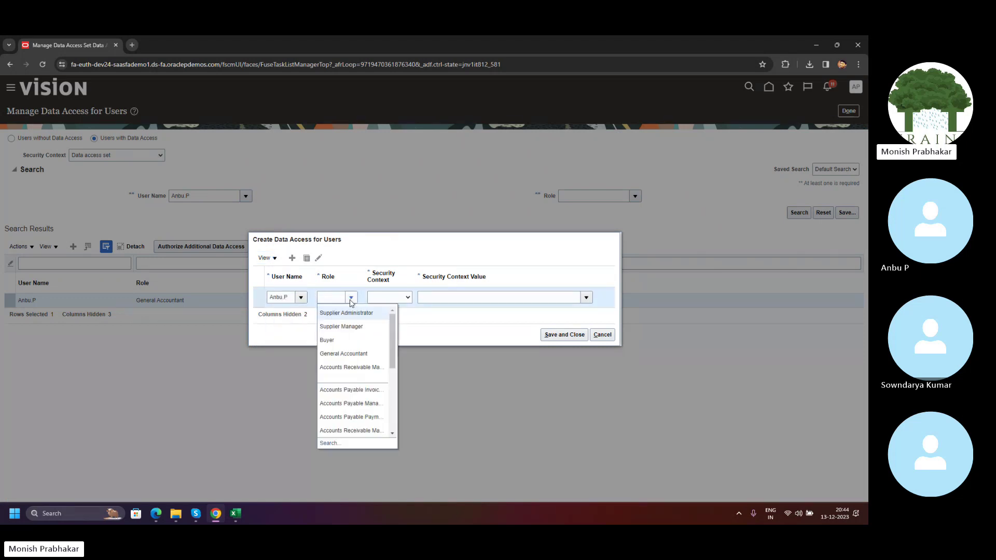
click(356, 367)
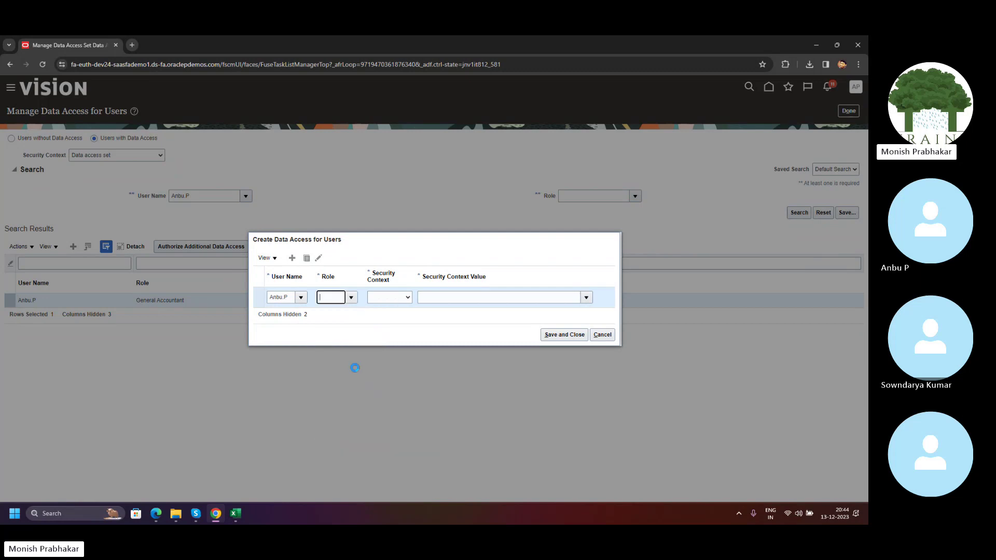
Try to assign Healthcare US Business Unit to the Accounts Receivable Manager entry under the Business unit context, and cancel the entry.
click(406, 302)
click(396, 313)
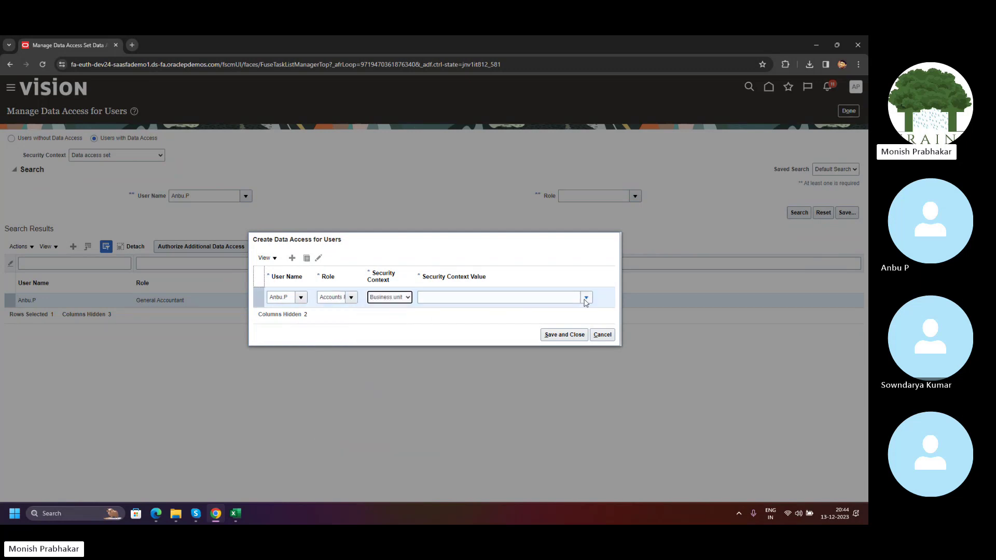
click(486, 325)
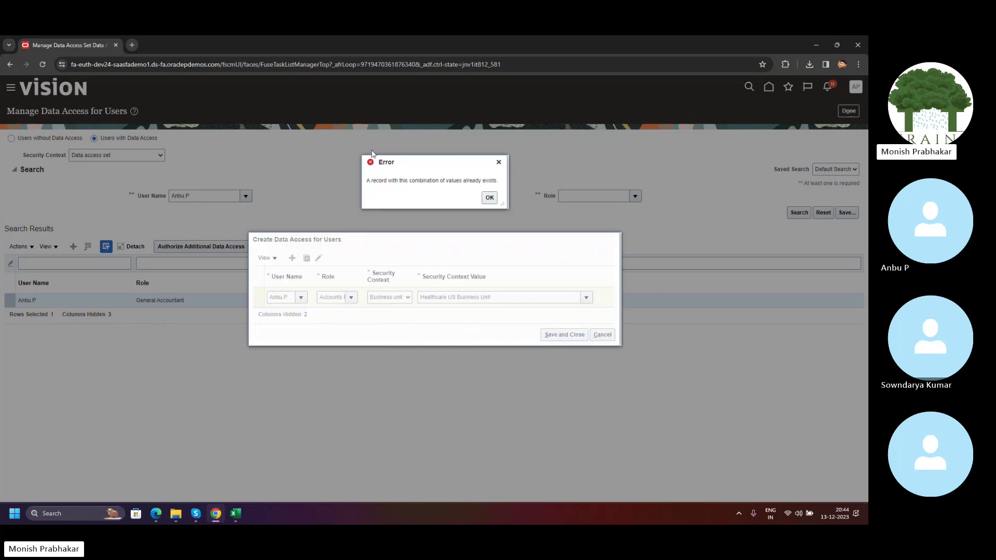
click(490, 200)
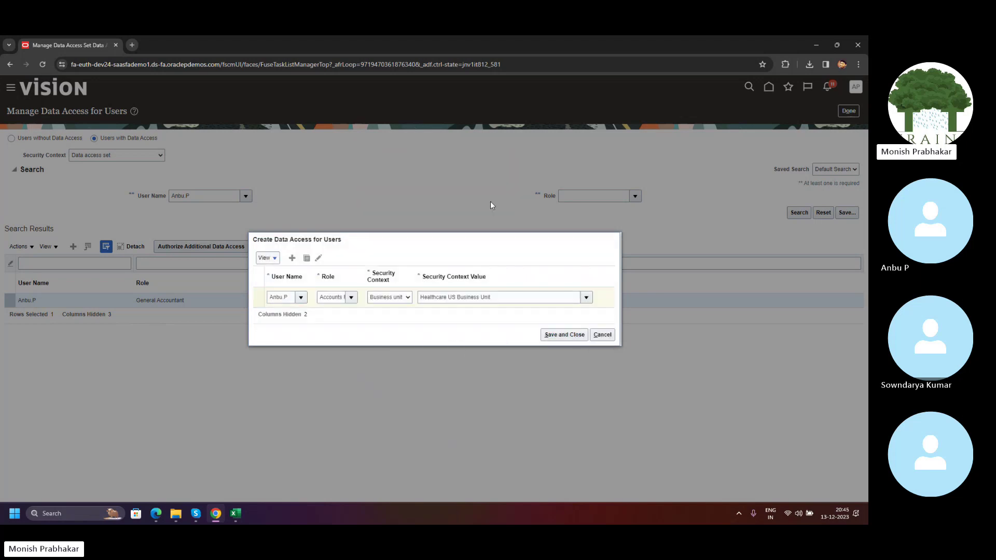
click(601, 335)
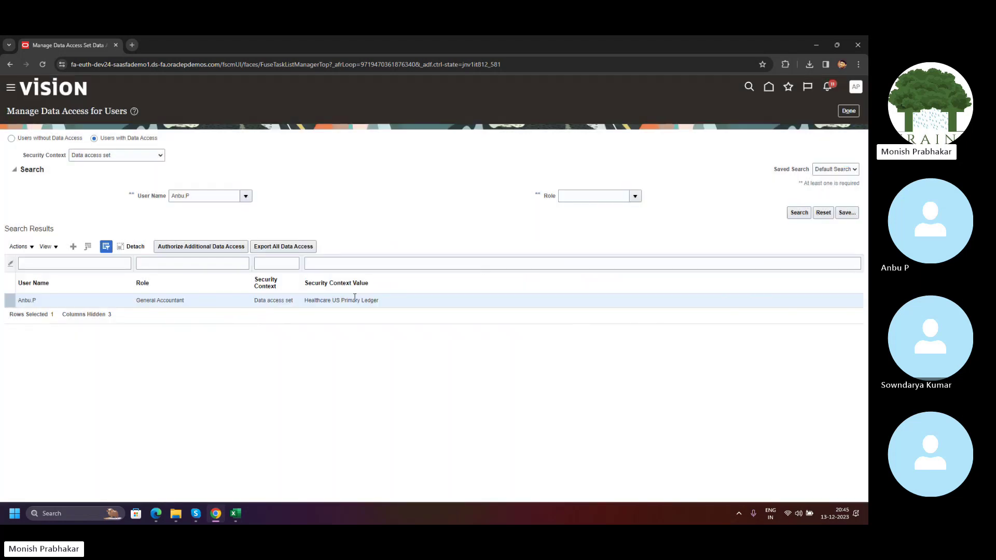
Reopen the data access task and search for the same user's roles without data access under the Business unit context.
click(849, 111)
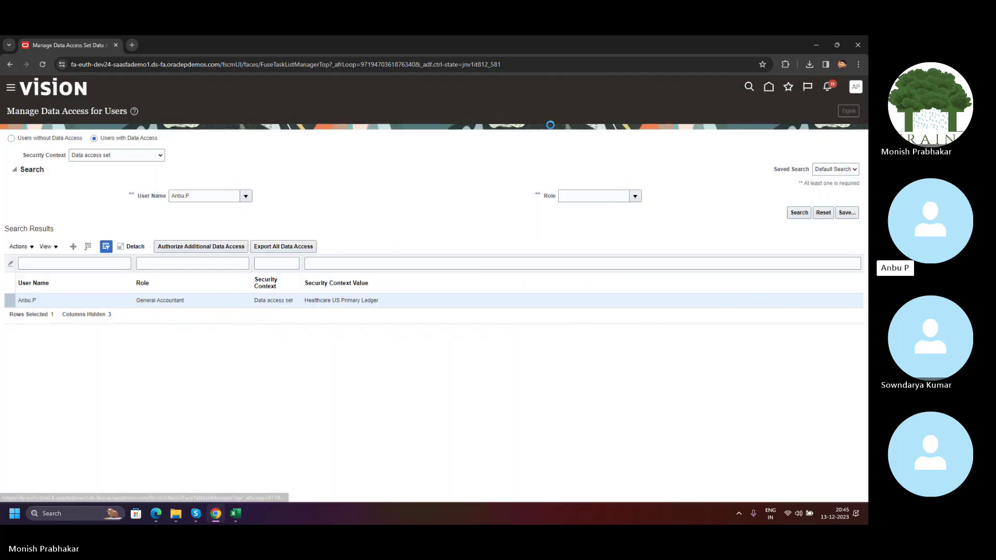
click(100, 191)
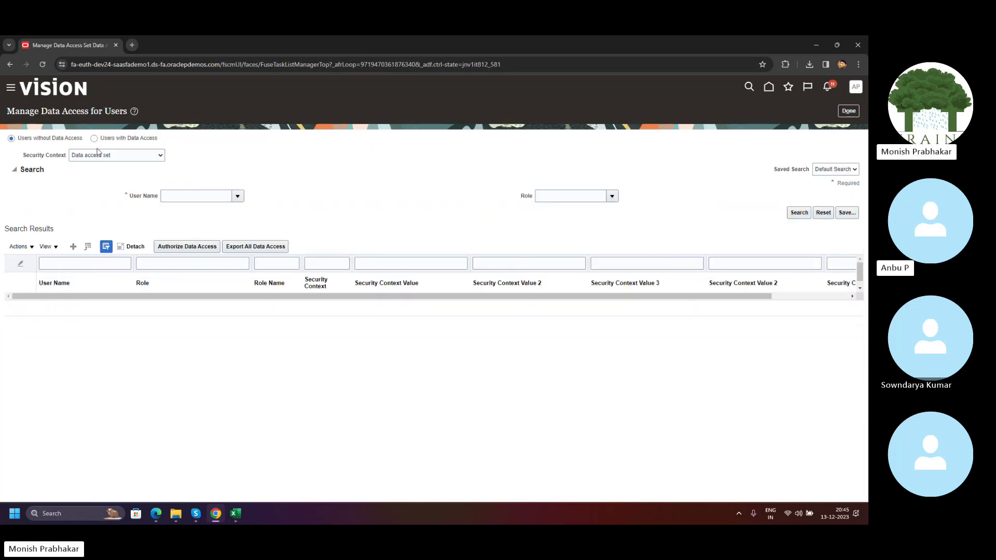
click(99, 155)
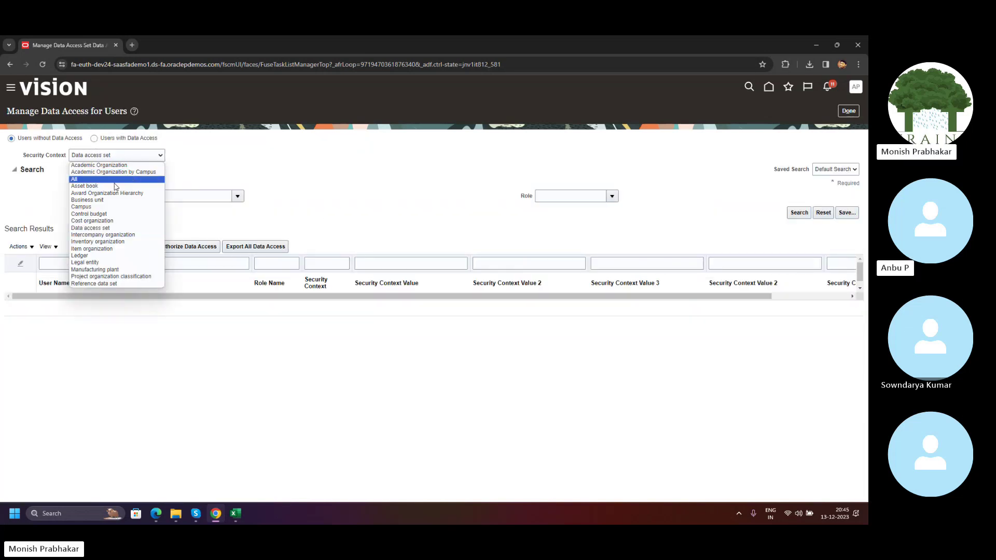
click(110, 200)
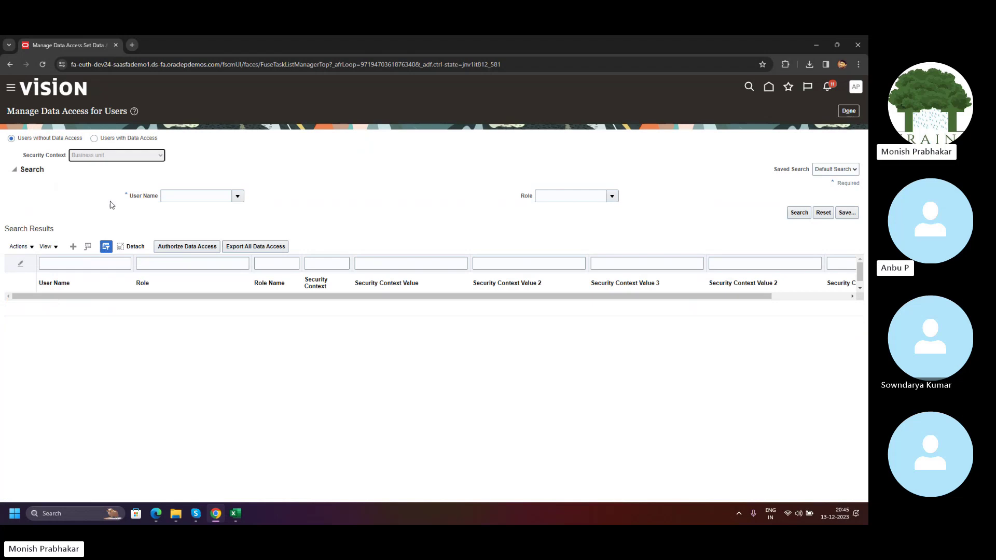
click(237, 196)
click(211, 223)
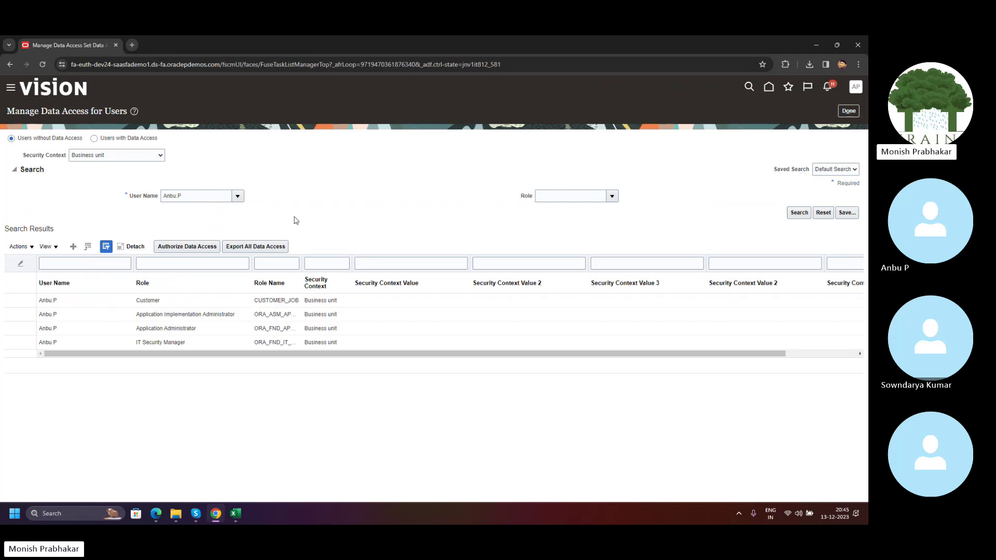
drag(322, 355, 72, 337)
Search the same user's assignments with data access across all security contexts and examine the listed roles and context values.
click(93, 159)
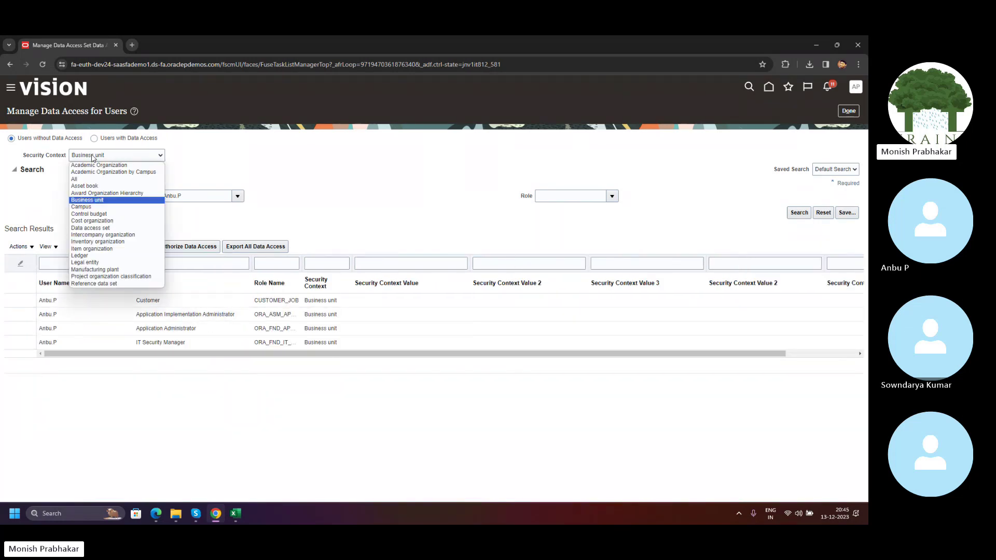
click(94, 180)
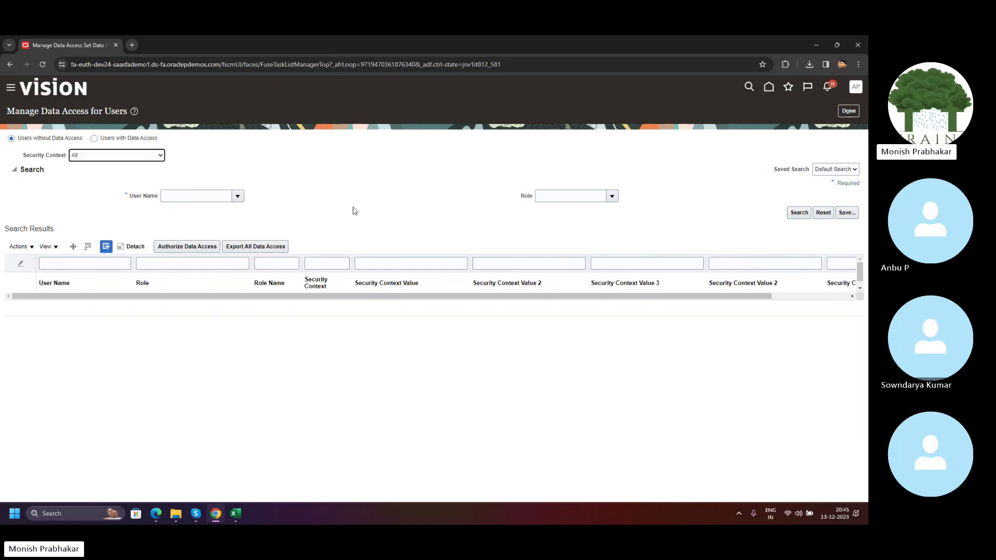
click(237, 199)
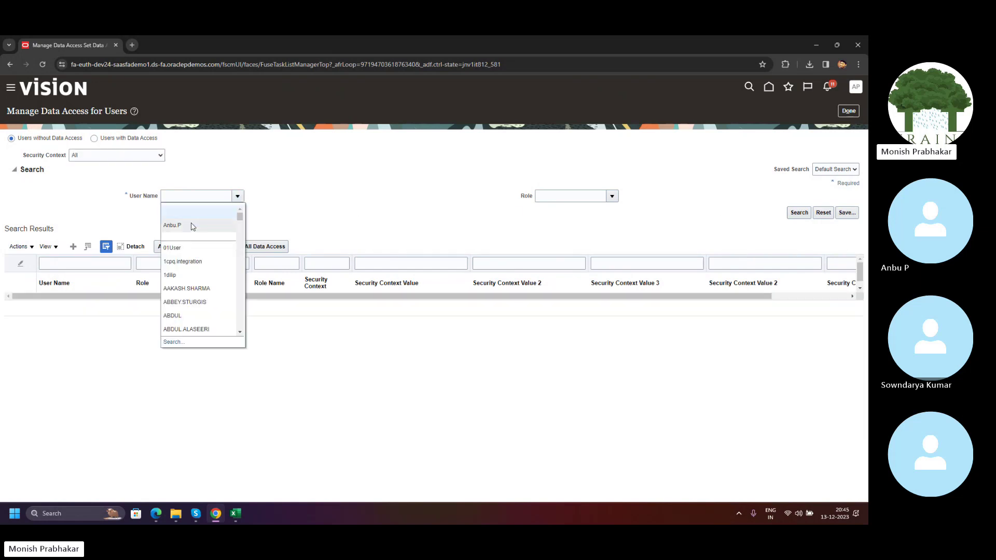
click(189, 224)
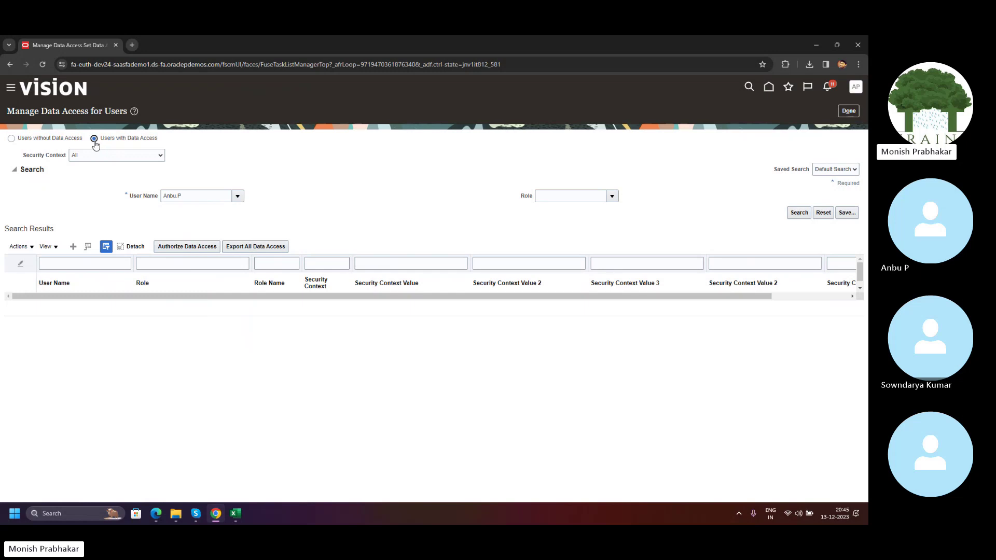
click(246, 196)
click(204, 231)
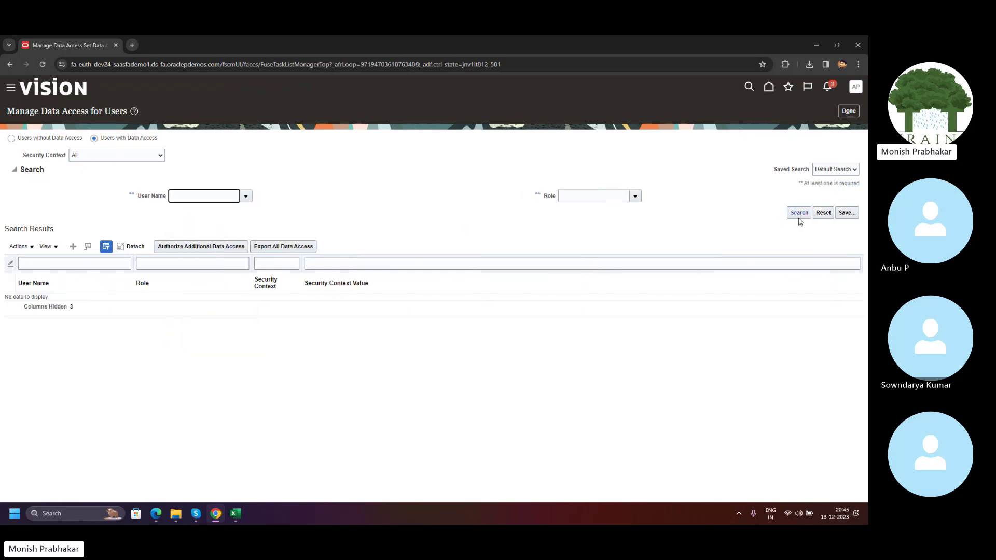
click(799, 213)
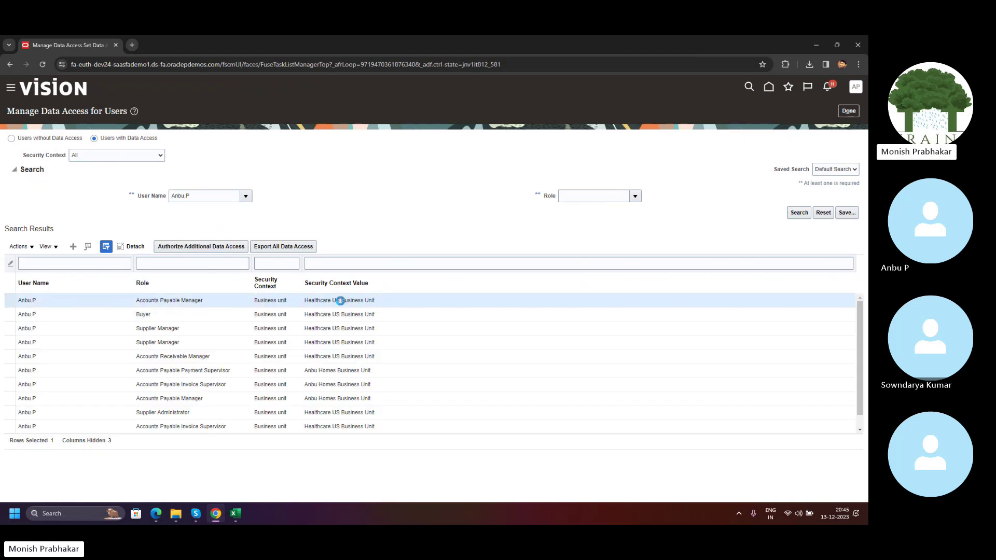
scroll(135, 353, down, 1)
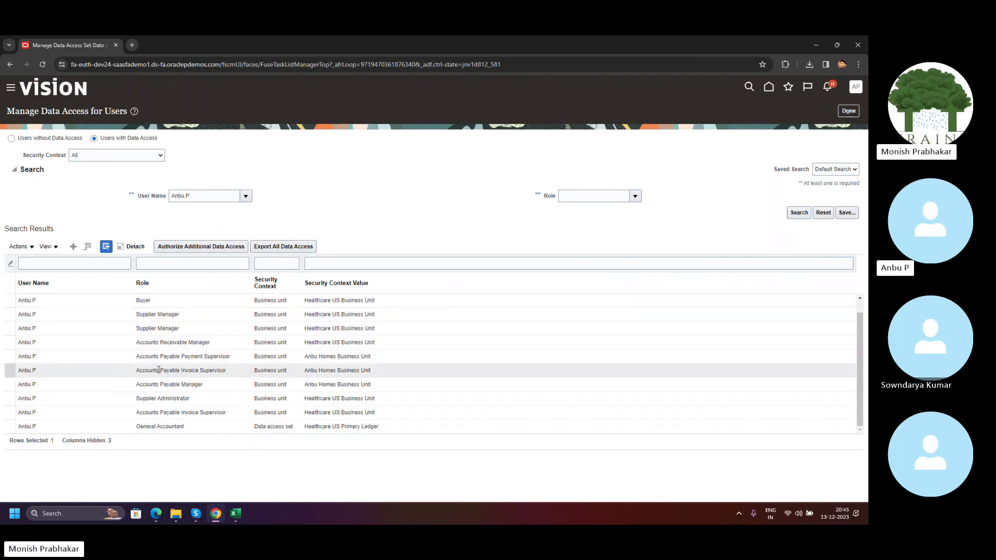
scroll(222, 398, up, 1)
scroll(222, 398, down, 1)
scroll(223, 399, up, 1)
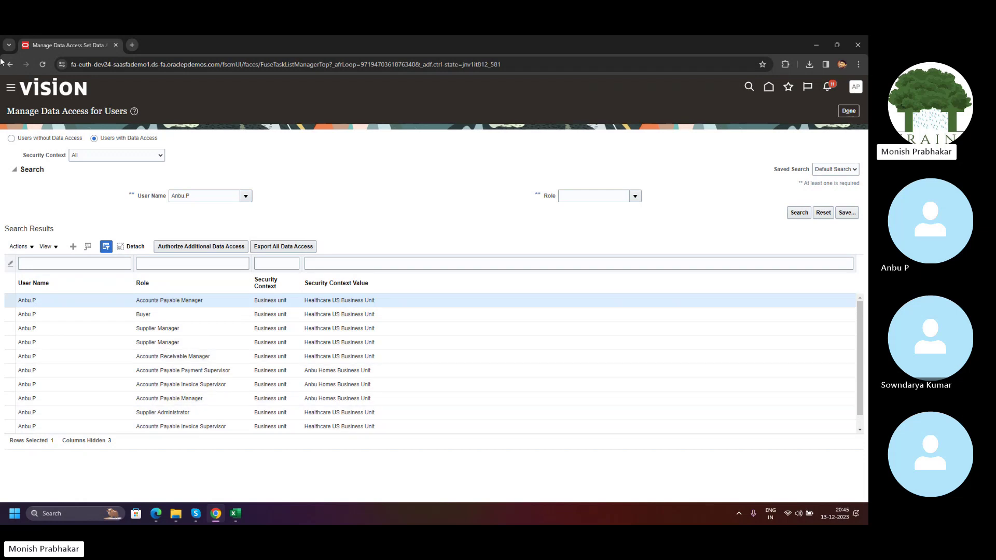
Close Manage Data Access for Users and go to General Accounting on the home page.
click(850, 111)
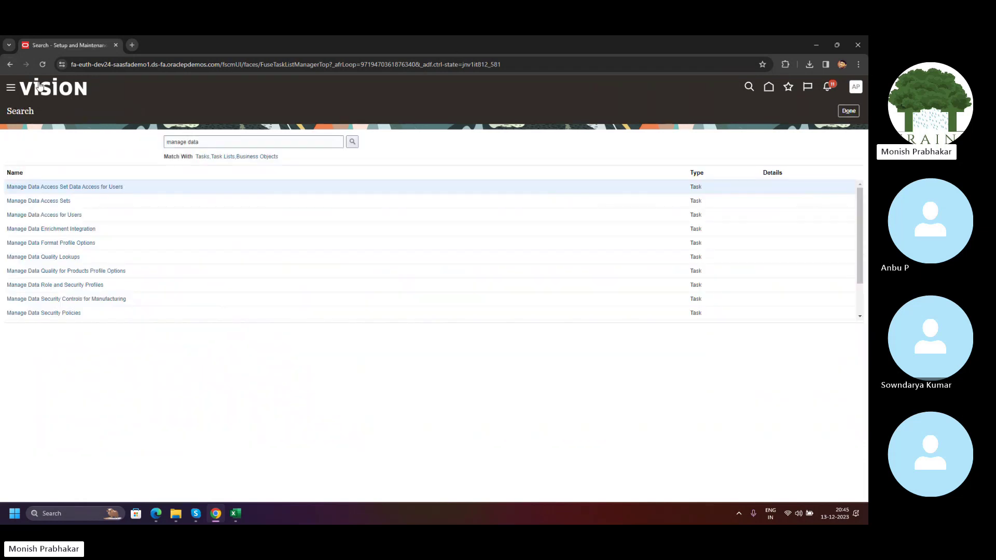
click(50, 93)
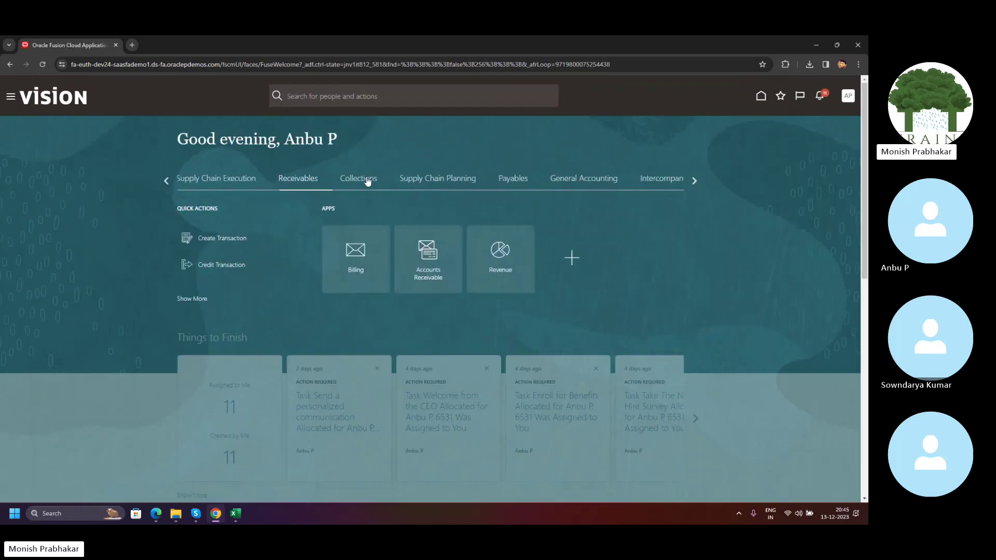
click(588, 179)
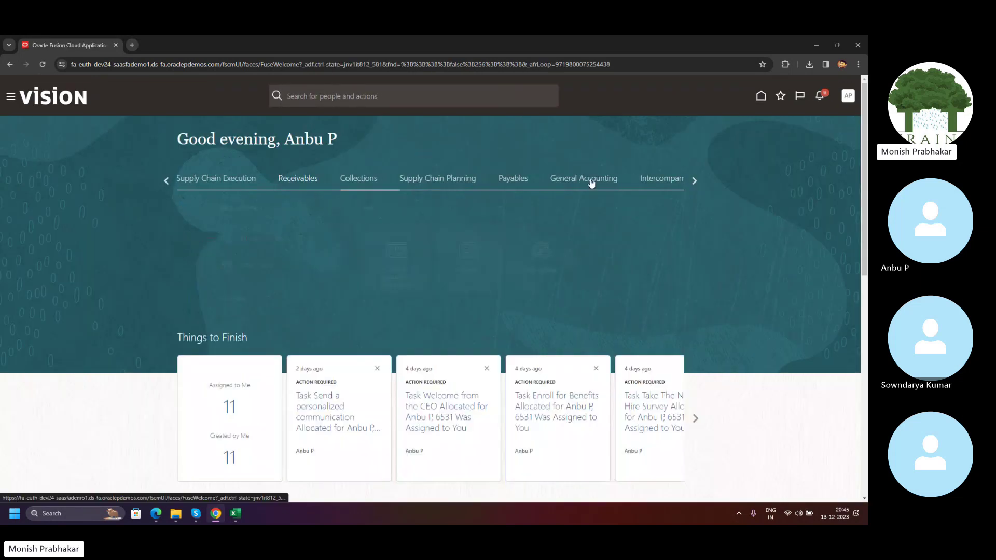
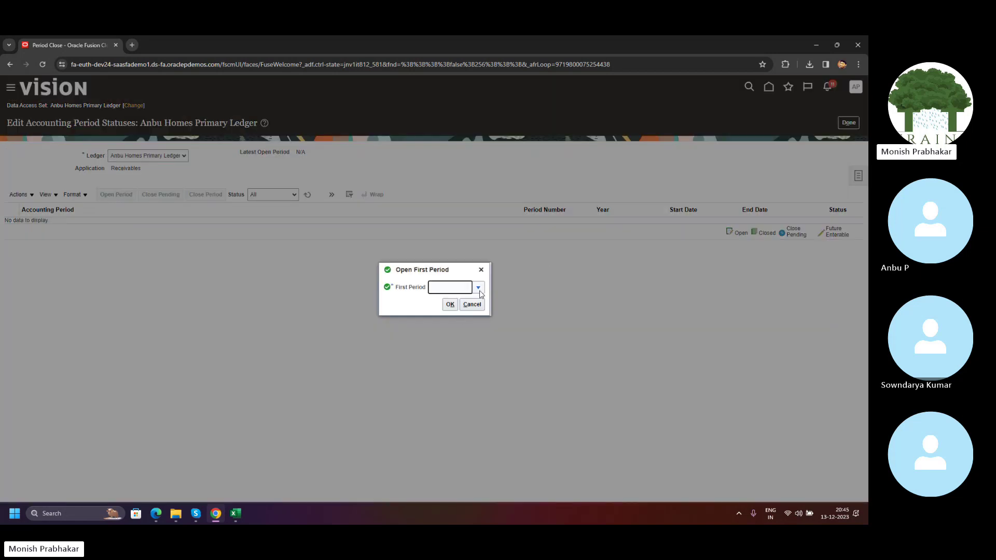
Open Dec-23 as the first Receivables accounting period for Anbu Homes Primary Ledger, and return to the Period Close overview.
click(479, 288)
click(446, 305)
click(447, 305)
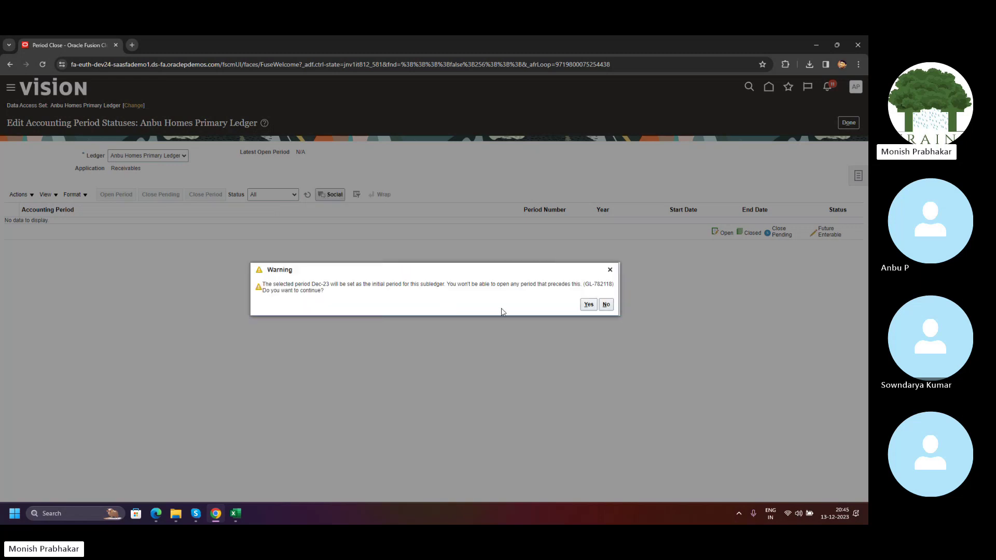
click(590, 305)
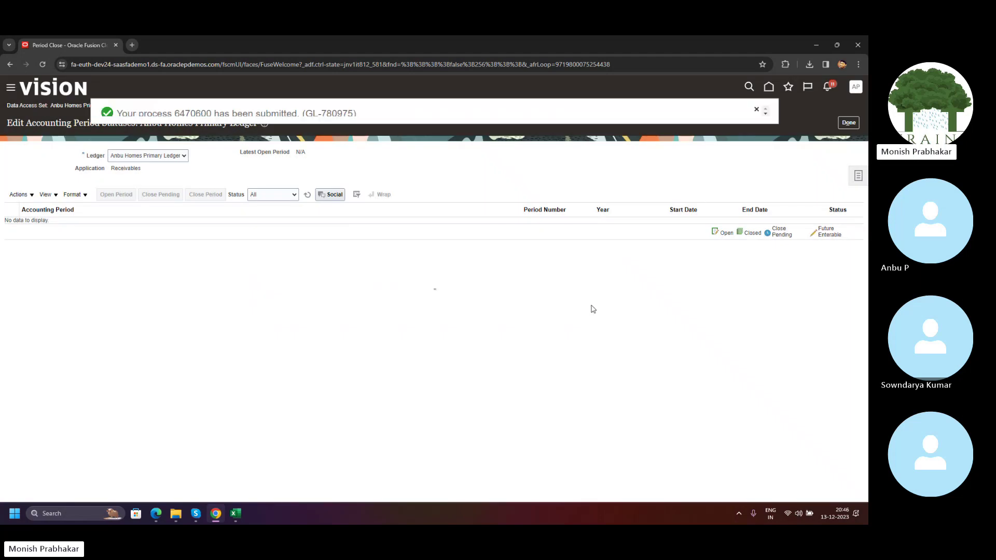
click(765, 111)
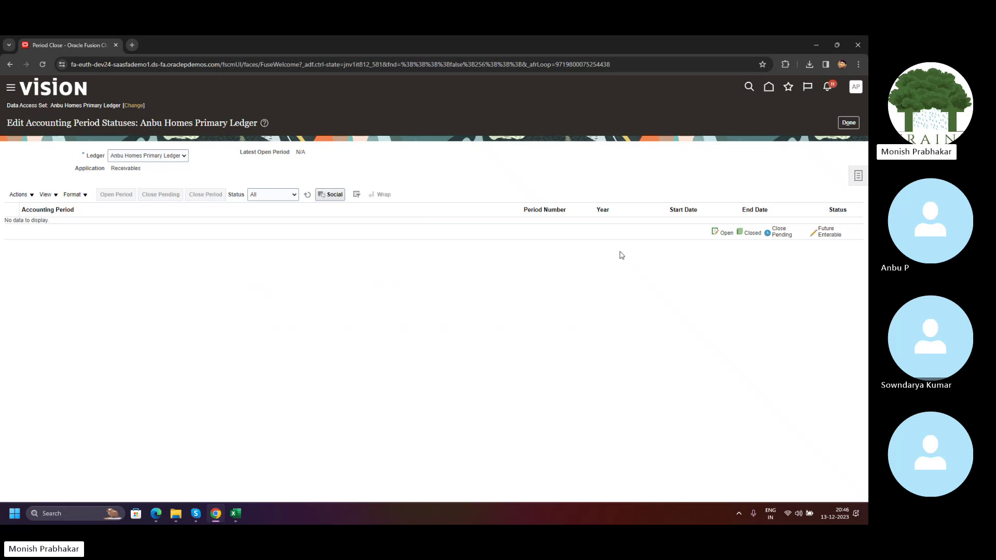
click(849, 123)
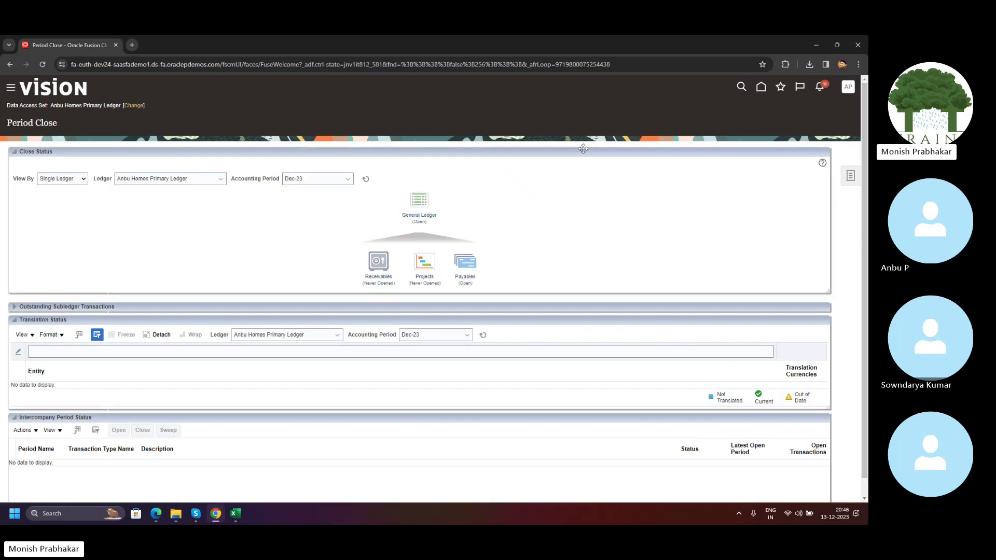
Check the Open Receivables Accounting Period process under scheduled processes in a duplicate browser tab, and refresh the Period Close status.
click(367, 180)
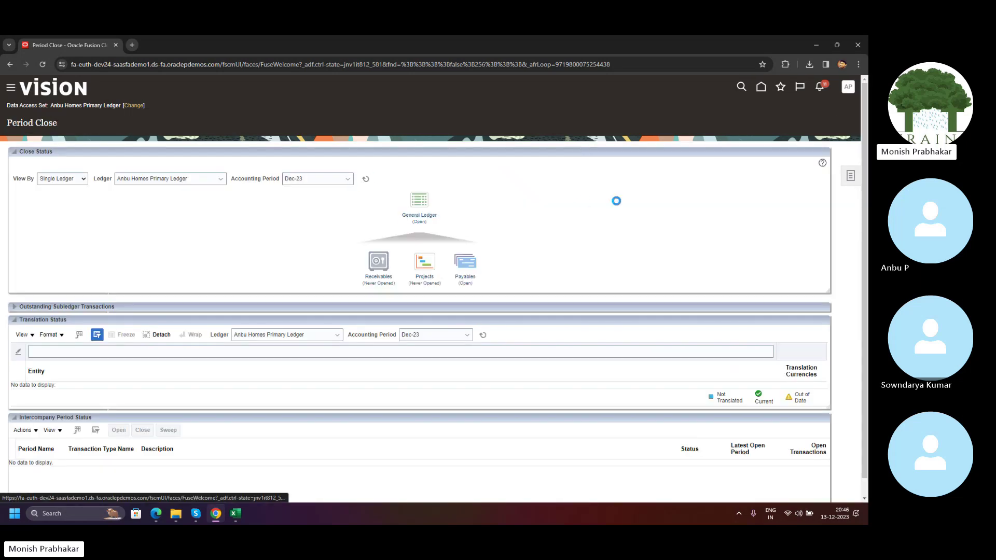
right_click(73, 48)
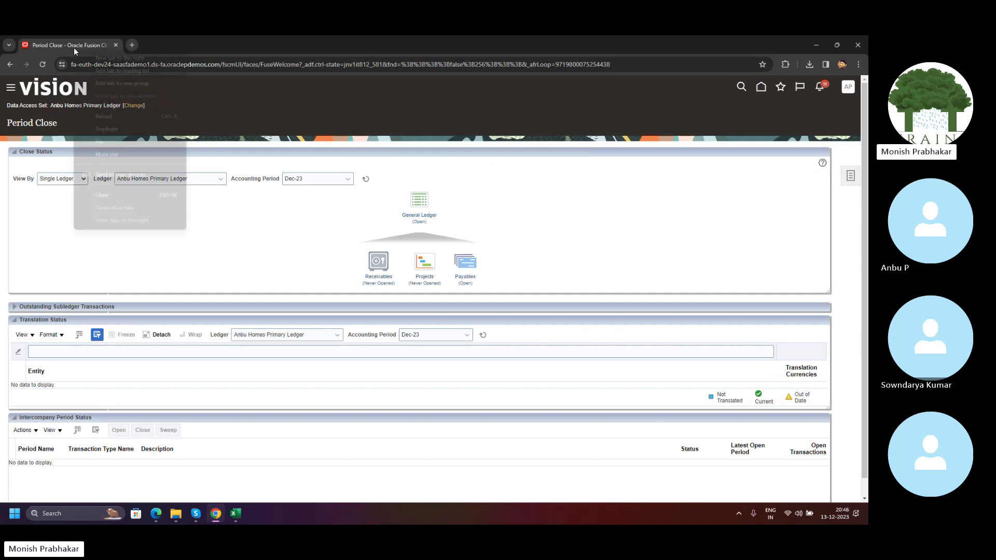
click(109, 124)
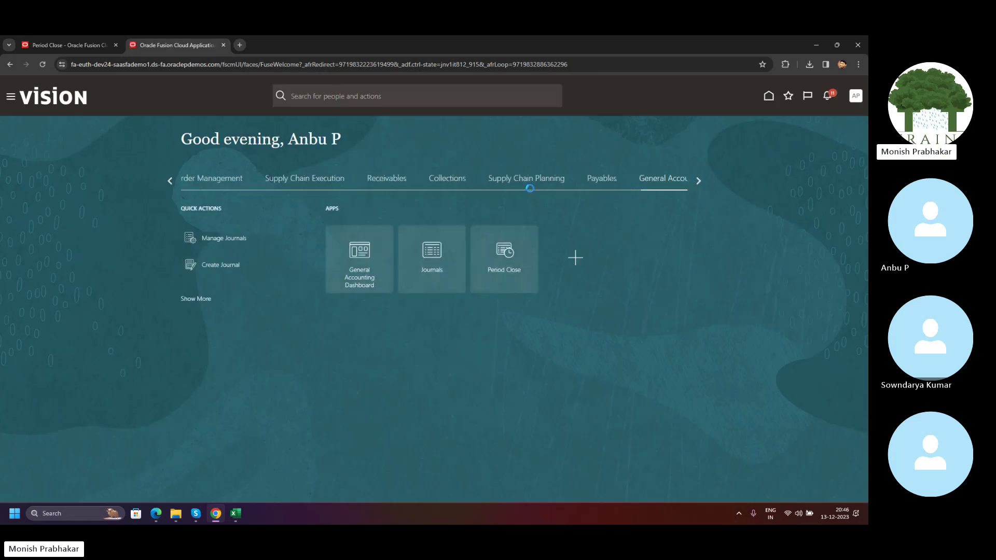
click(695, 182)
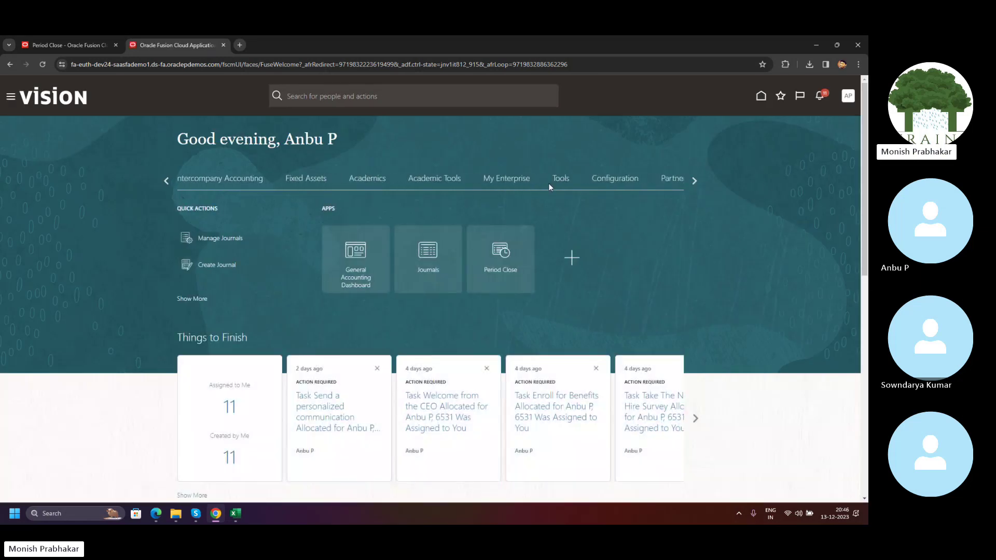
click(550, 182)
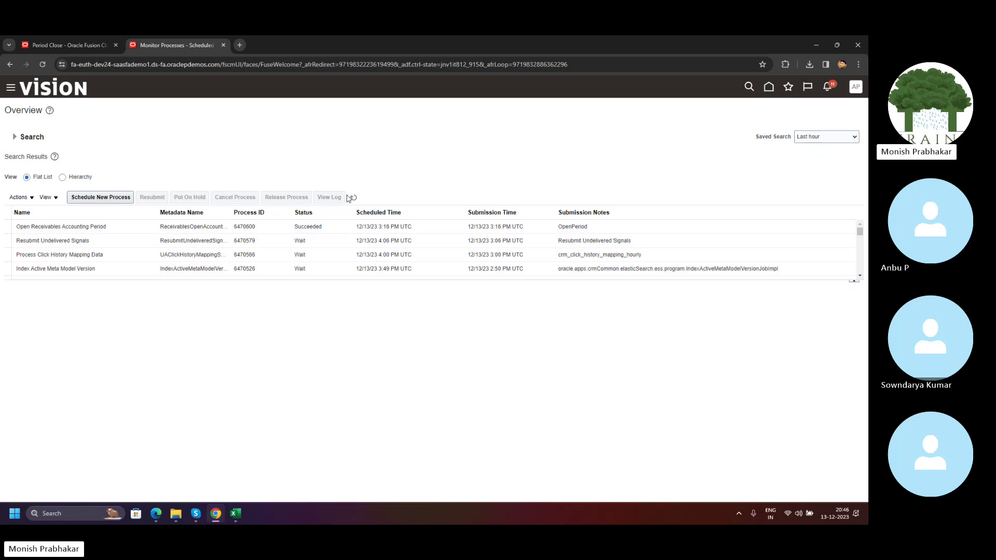
click(98, 51)
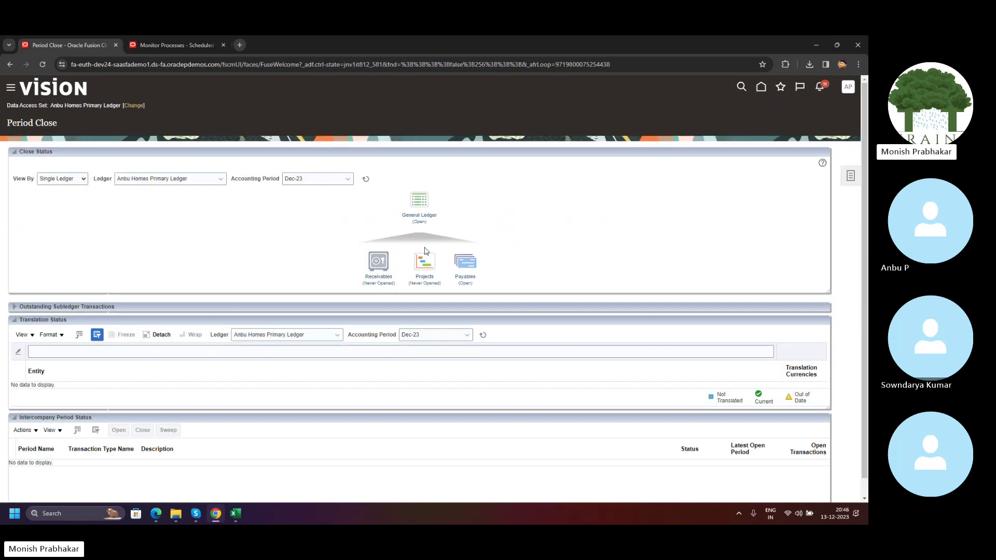
click(364, 180)
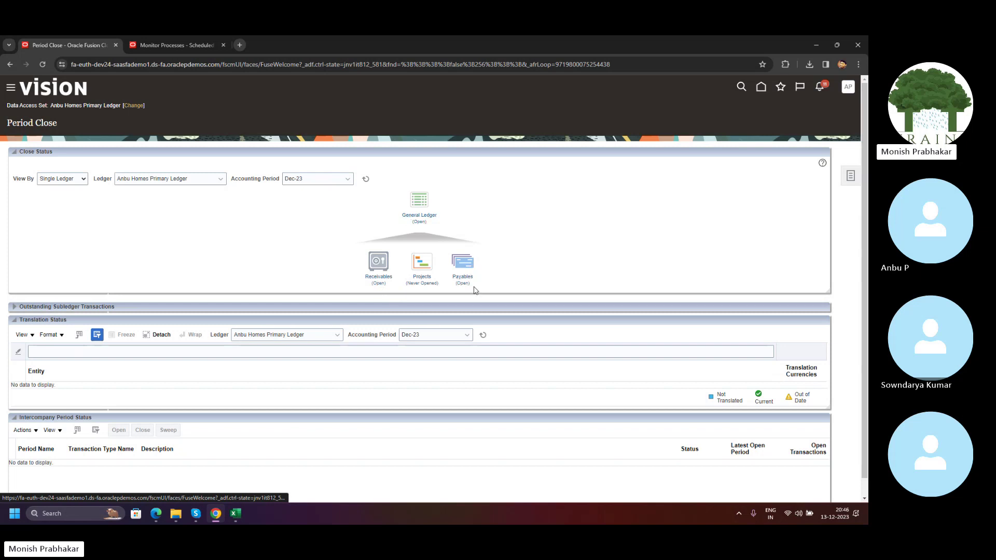
Change the Period Close data access set to Healthcare US Primary Ledger.
click(348, 179)
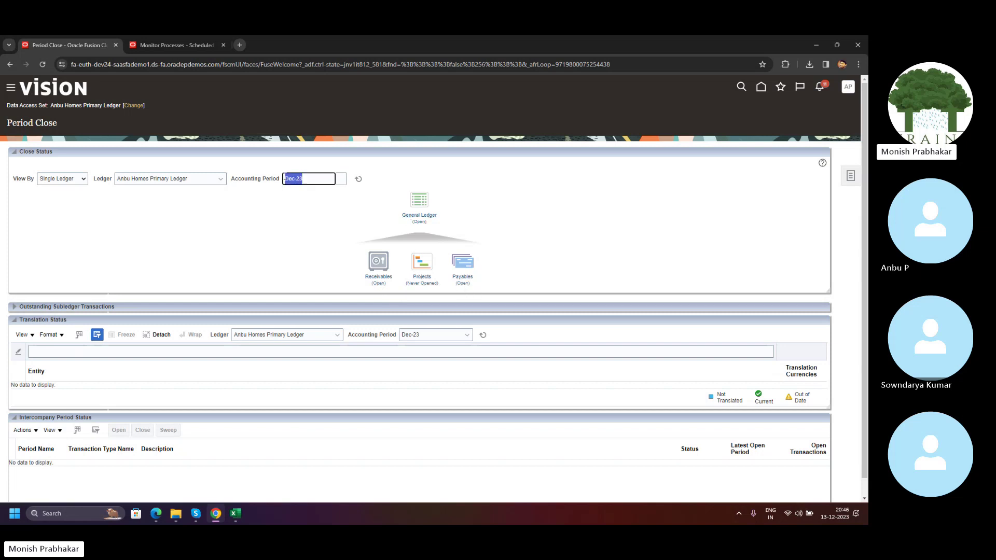
click(222, 179)
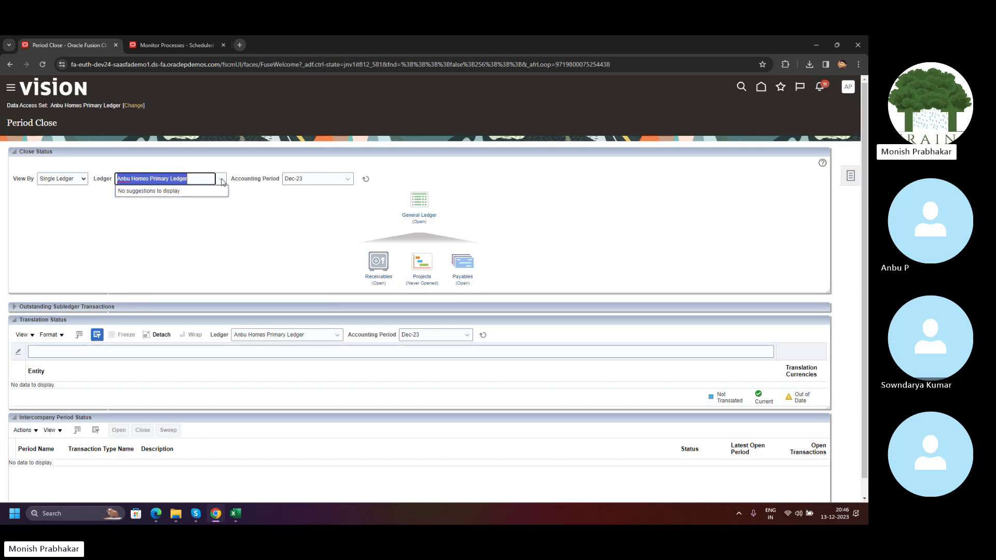
click(135, 105)
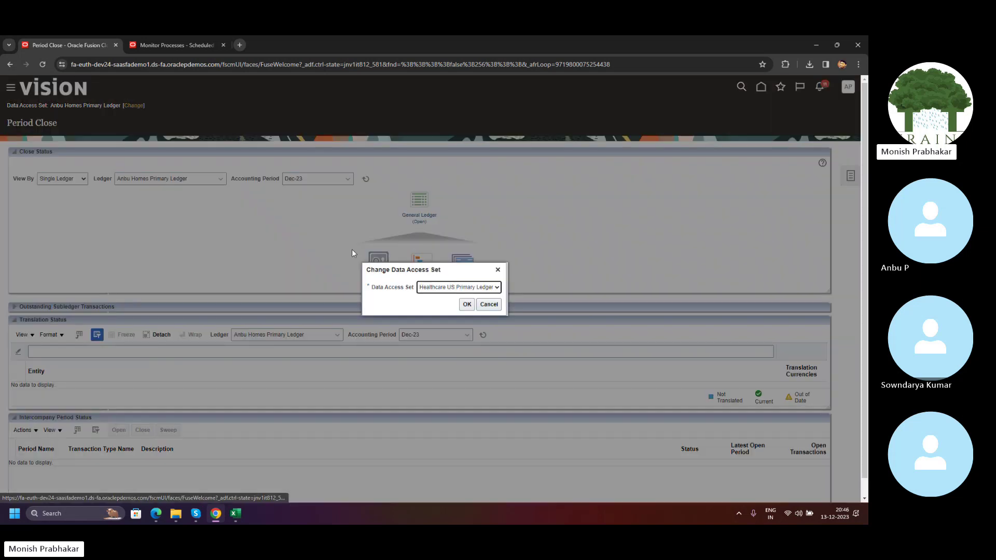
click(468, 305)
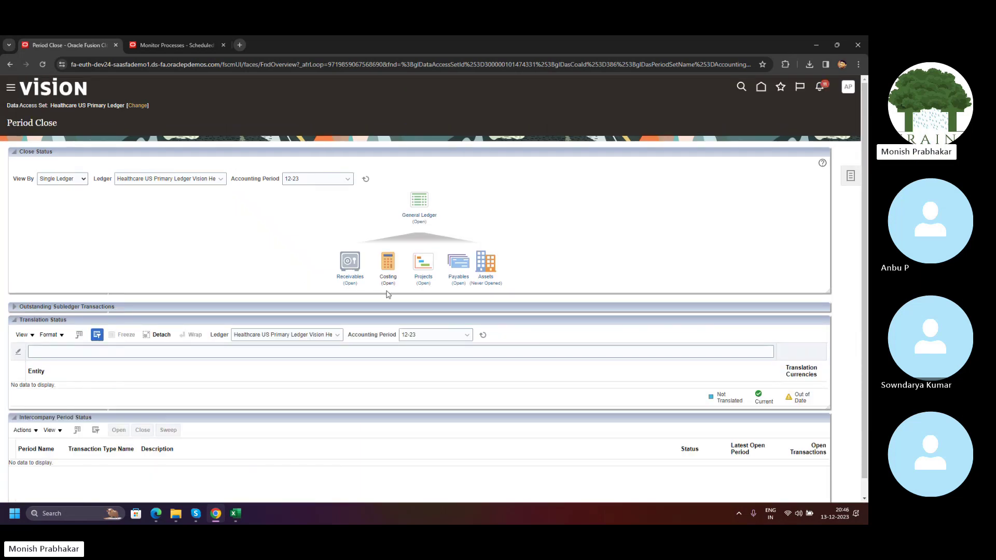
Review the available accounting periods and the Receivables period statuses for Healthcare US Primary Ledger, and return to the Period Close overview.
click(170, 179)
click(233, 239)
click(347, 181)
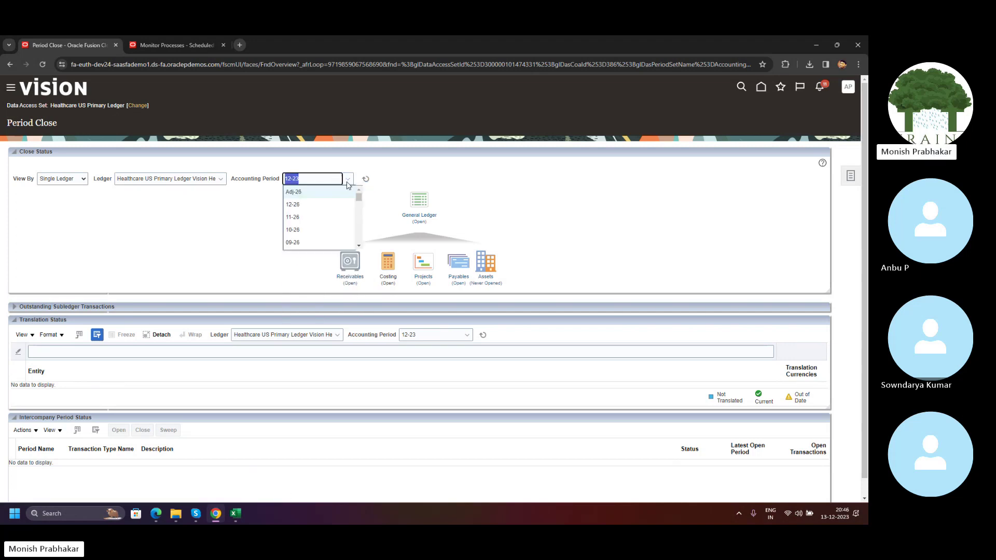
click(407, 175)
click(350, 282)
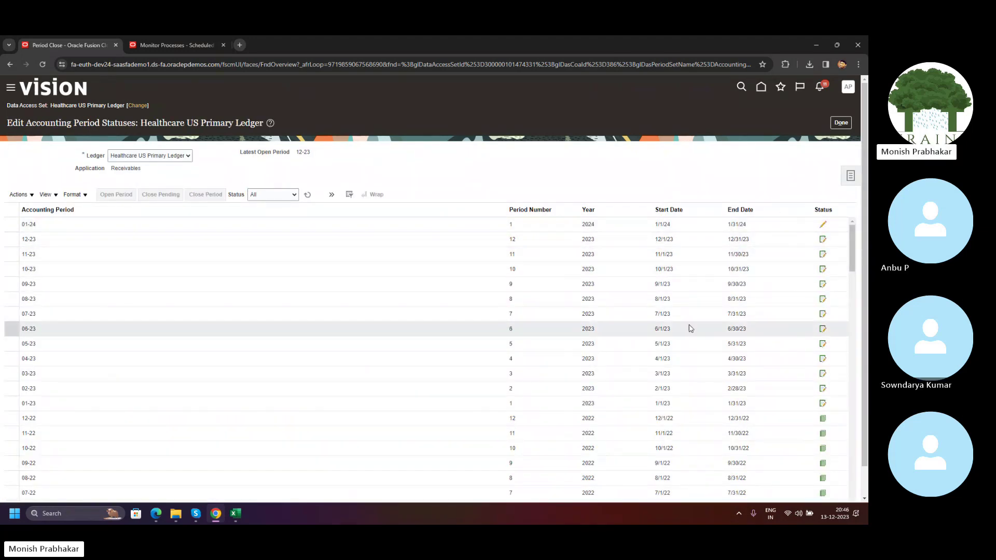
click(840, 123)
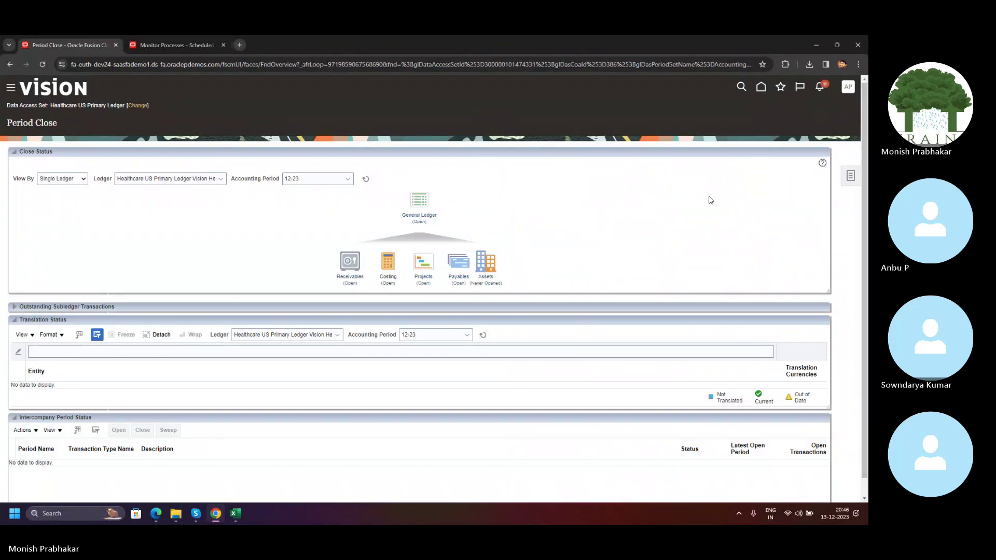
Open Accounts Receivable from the Receivables area of the home page, examine its task list, and return to the home page.
click(764, 91)
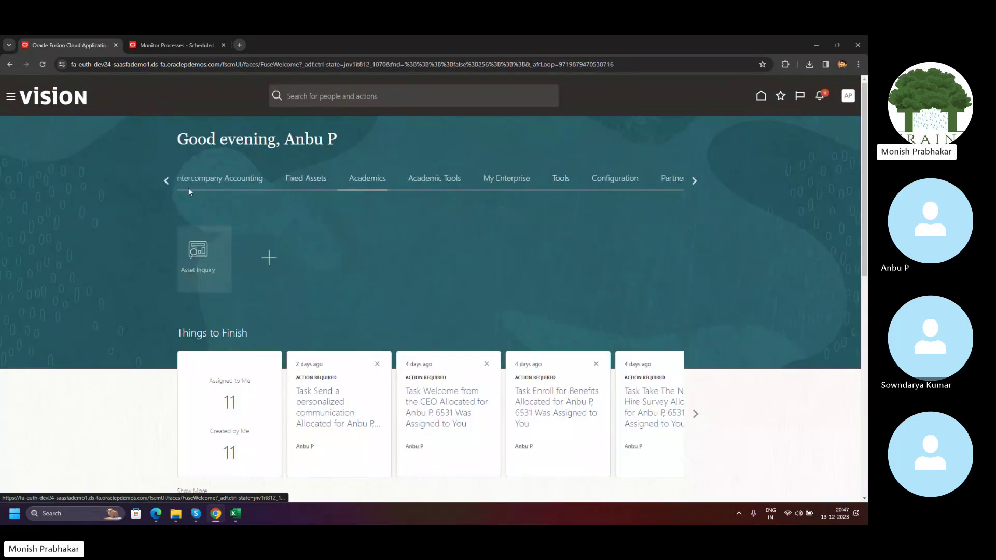
click(179, 179)
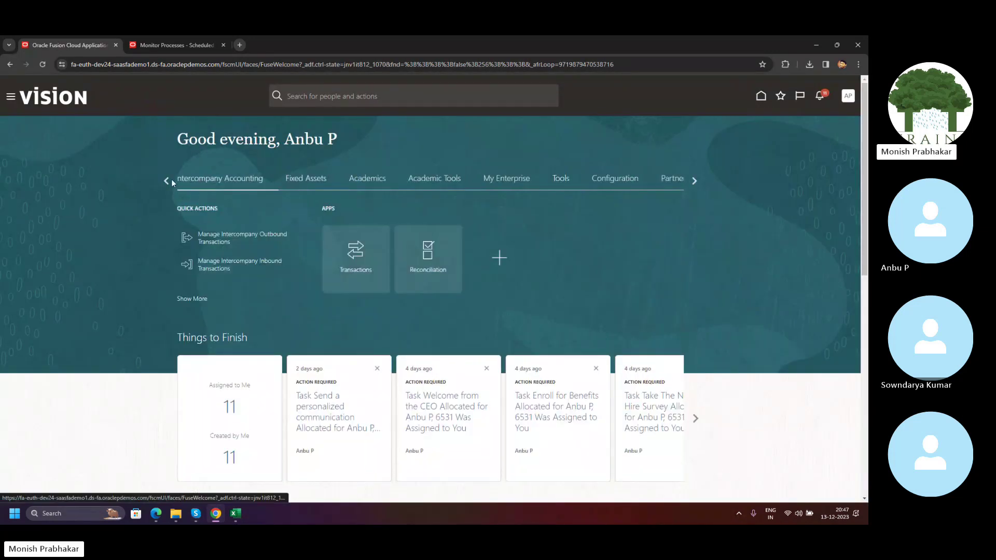
click(167, 180)
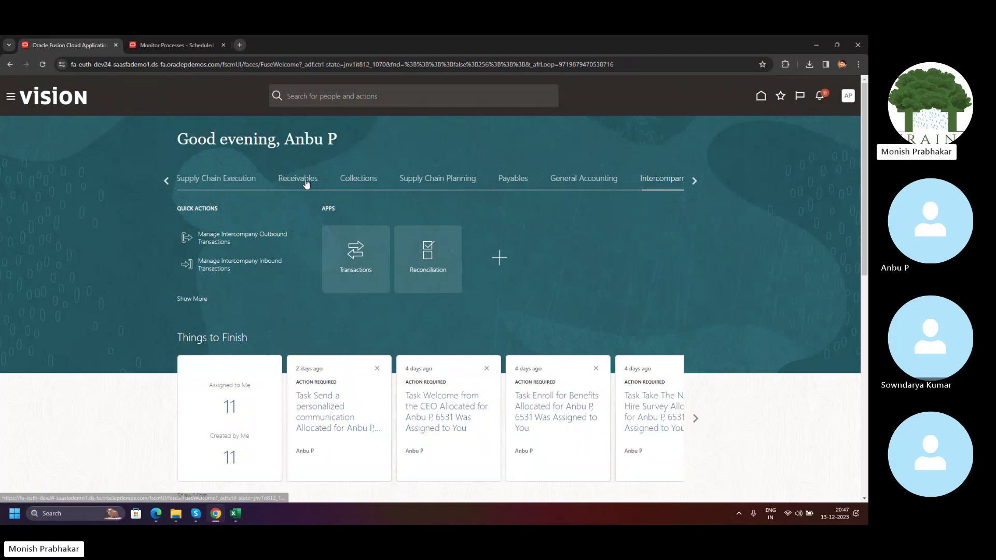
click(308, 181)
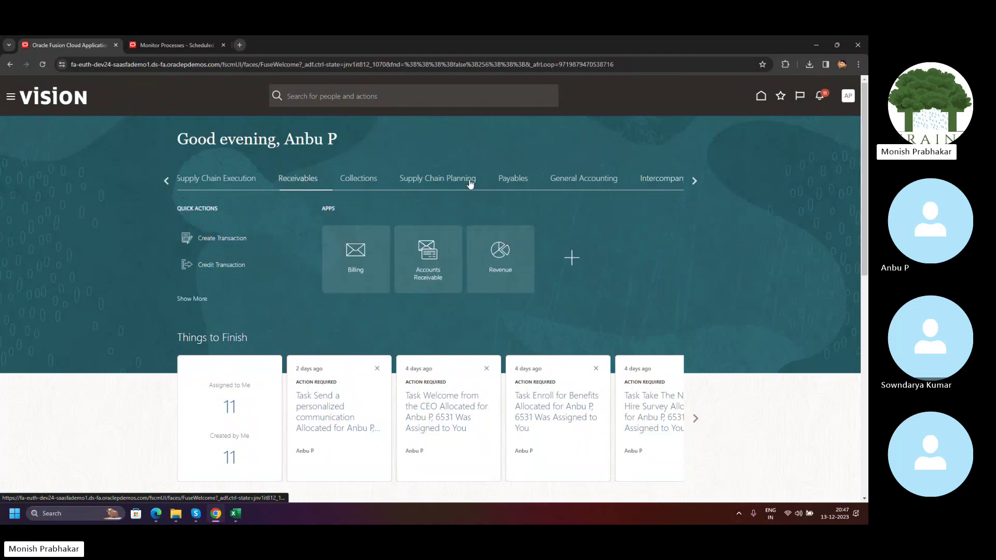
click(429, 254)
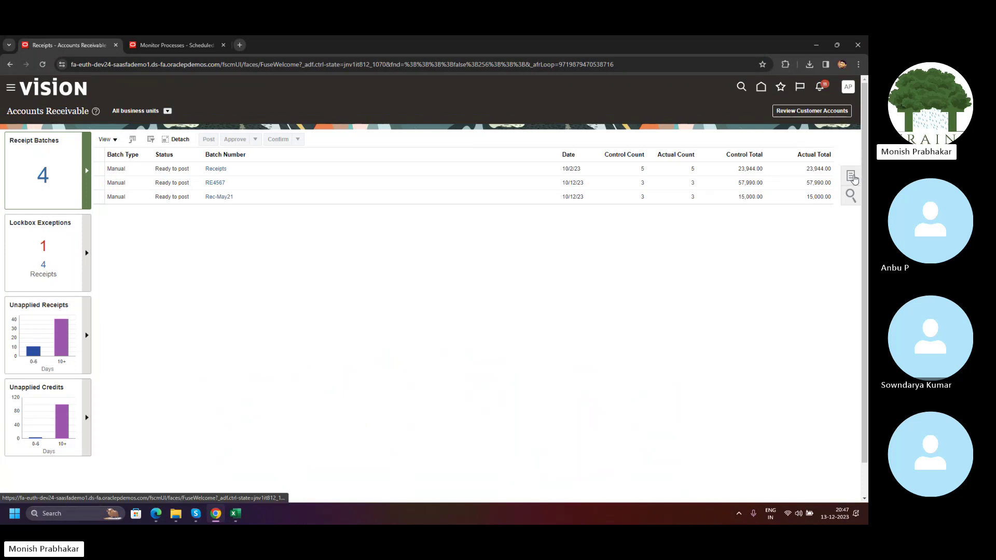
click(851, 176)
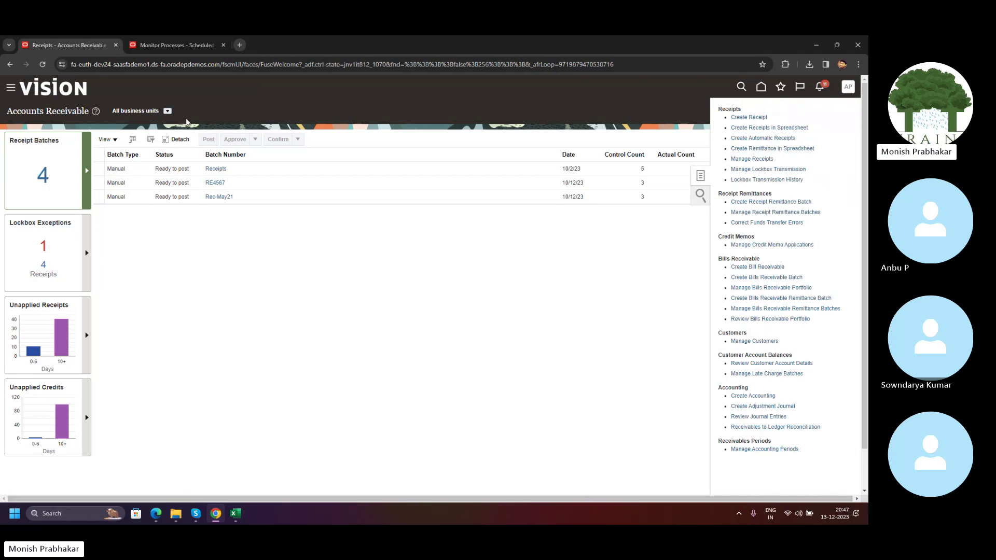
double_click(579, 110)
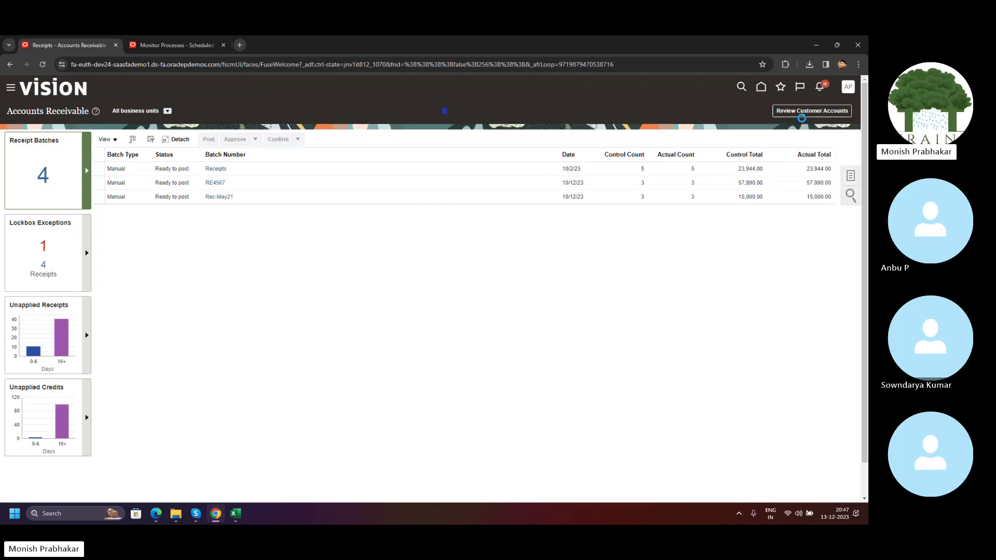
click(761, 88)
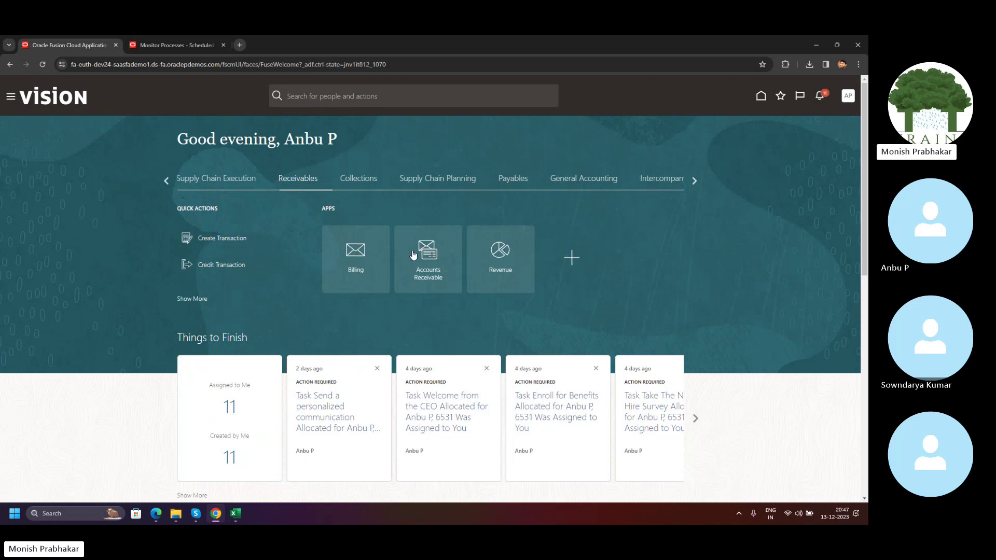
Open Billing in the Receivables area and start creating a new transaction.
click(513, 181)
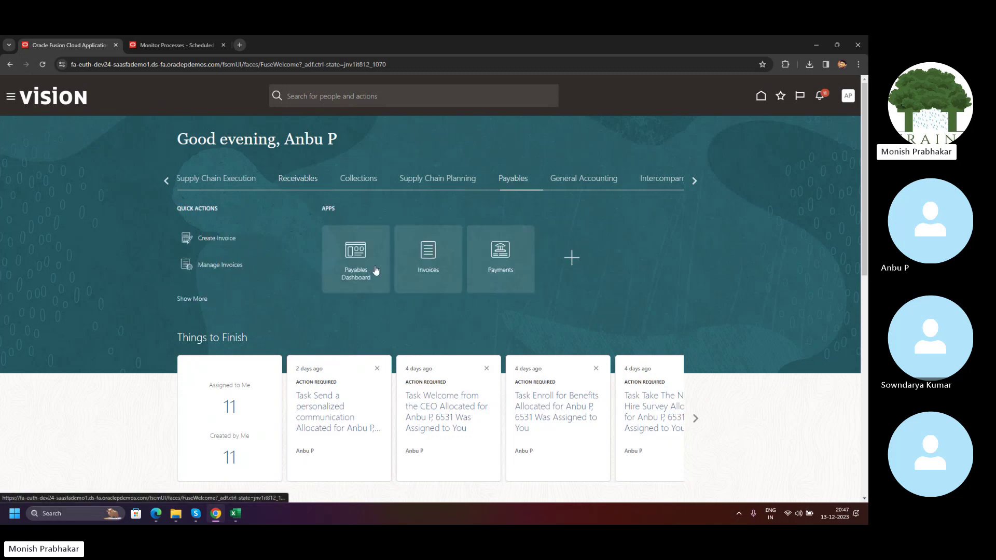
click(300, 185)
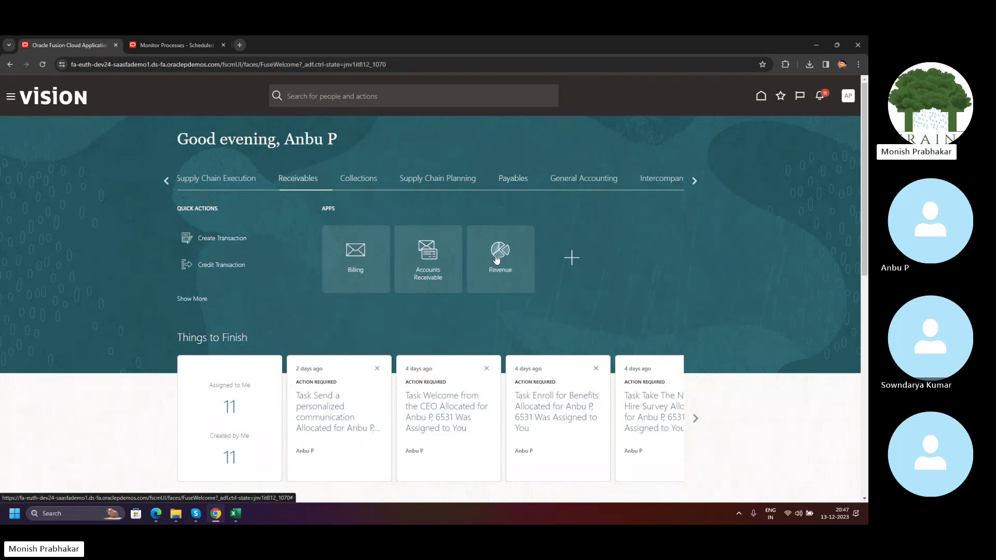
click(351, 255)
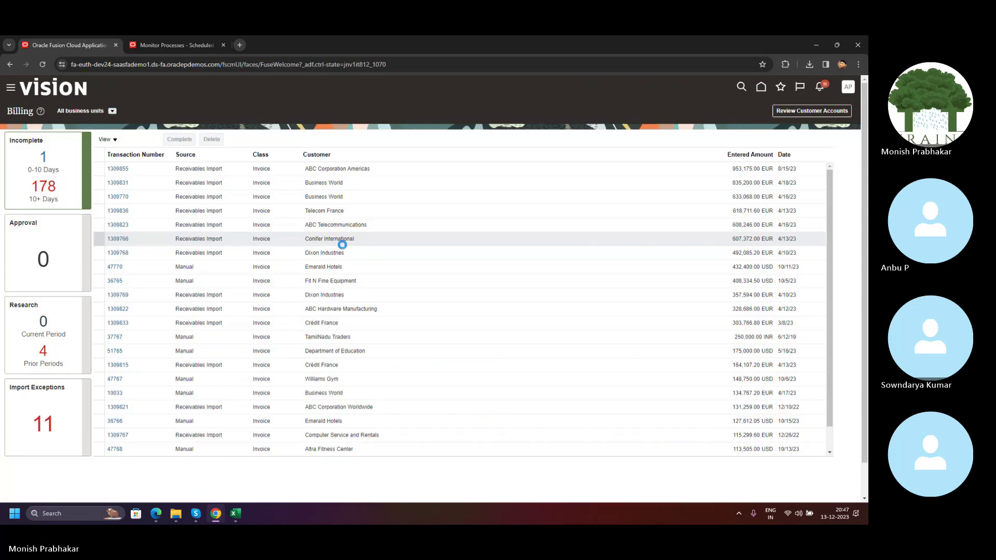
click(849, 177)
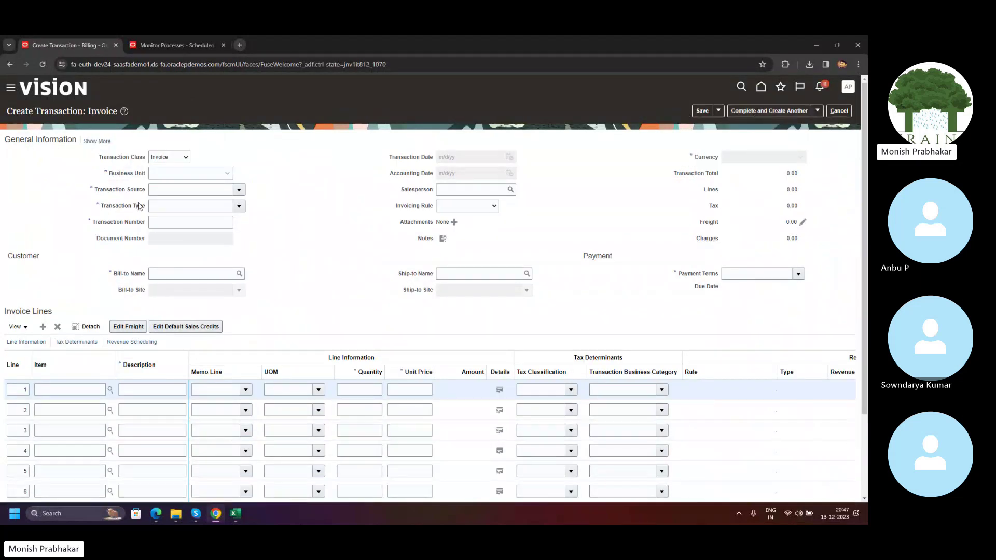
Examine the invoice form with its additional general information shown, and collapse the extra fields again.
scroll(467, 175, down, 1)
scroll(225, 165, up, 1)
scroll(489, 235, down, 1)
scroll(491, 235, down, 1)
scroll(490, 235, up, 2)
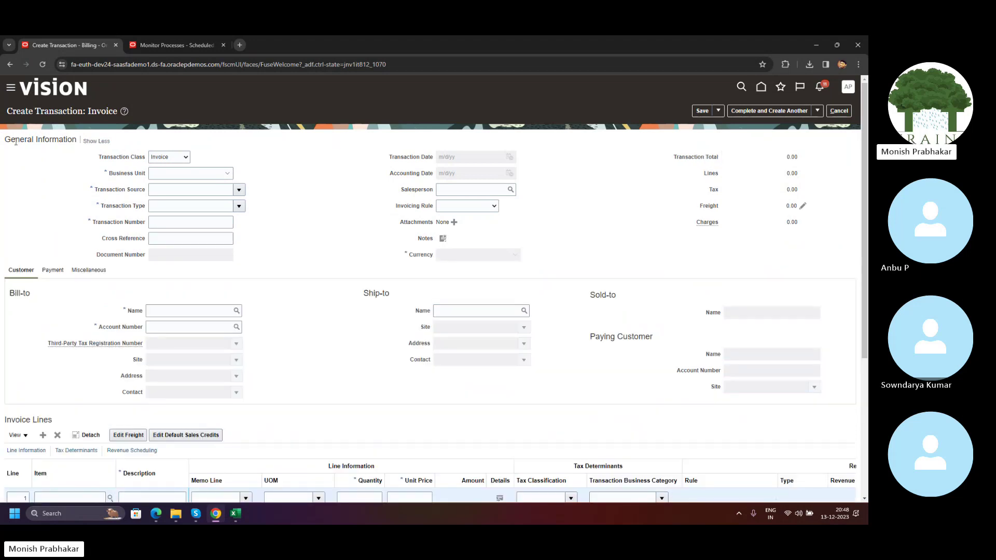
click(98, 142)
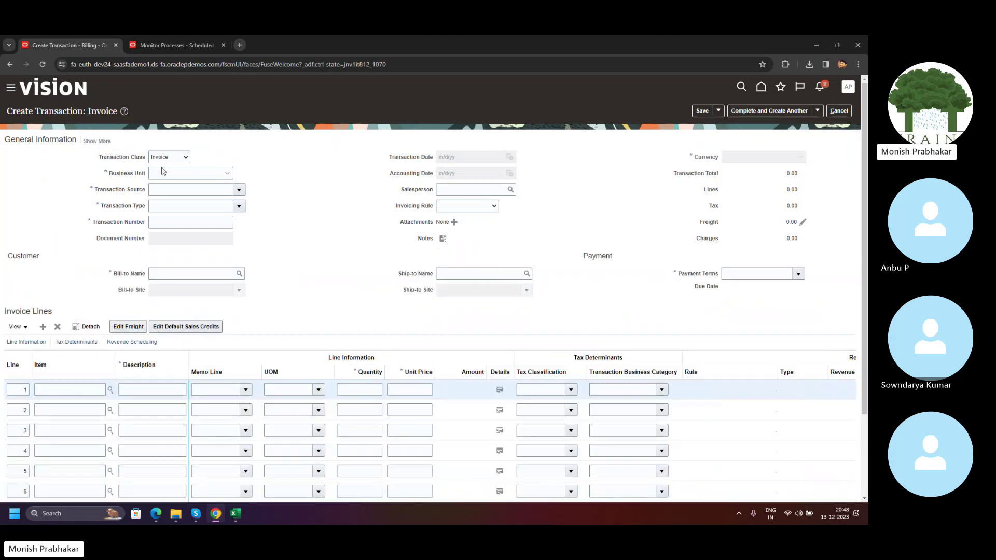
Choose Invoice from the available transaction classes and activate the Business Unit field for entry.
drag(101, 158, 145, 158)
click(100, 167)
click(170, 157)
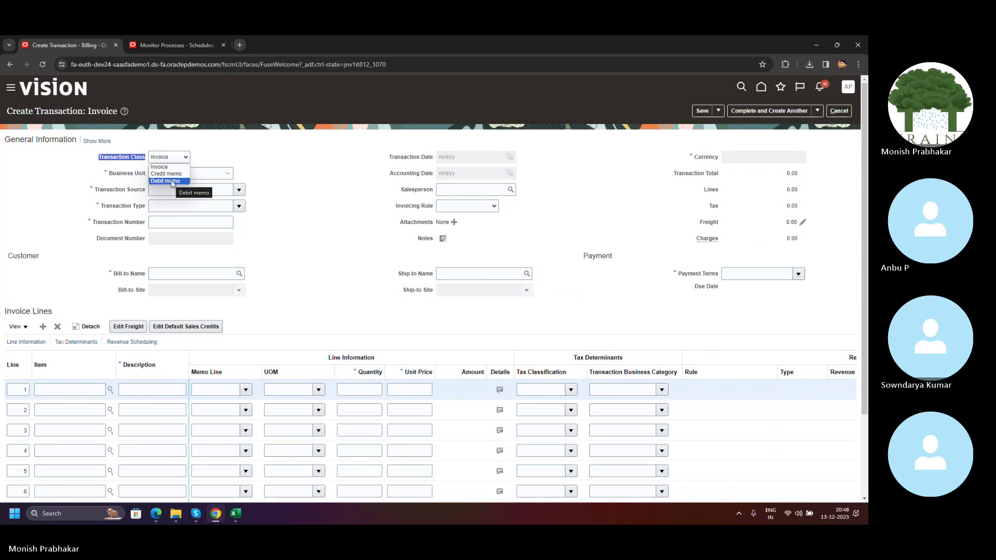
click(161, 167)
click(190, 173)
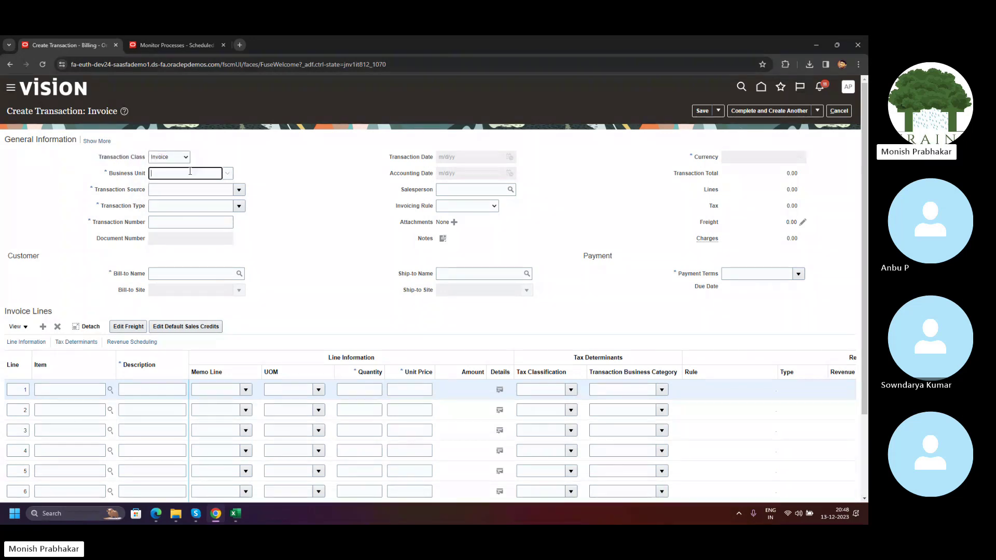
Set the invoice's business unit to Healthcare US Business Unit and its transaction source to Manual.
scroll(221, 255, down, 5)
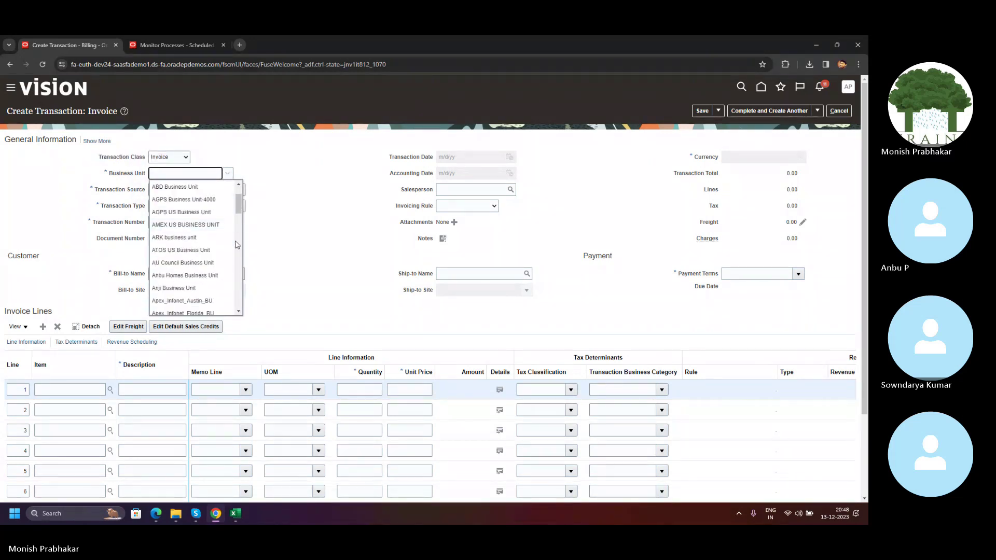
scroll(221, 256, down, 2)
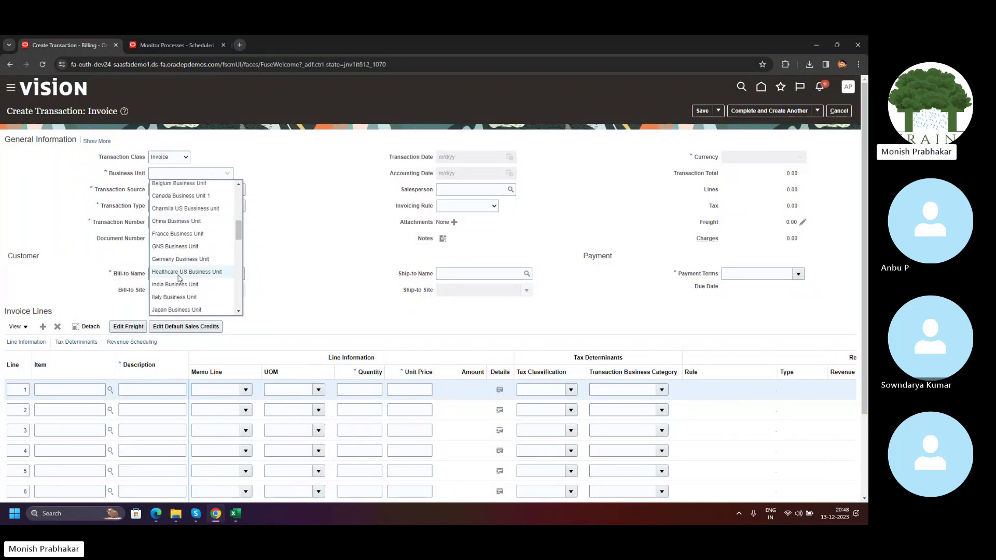
click(213, 269)
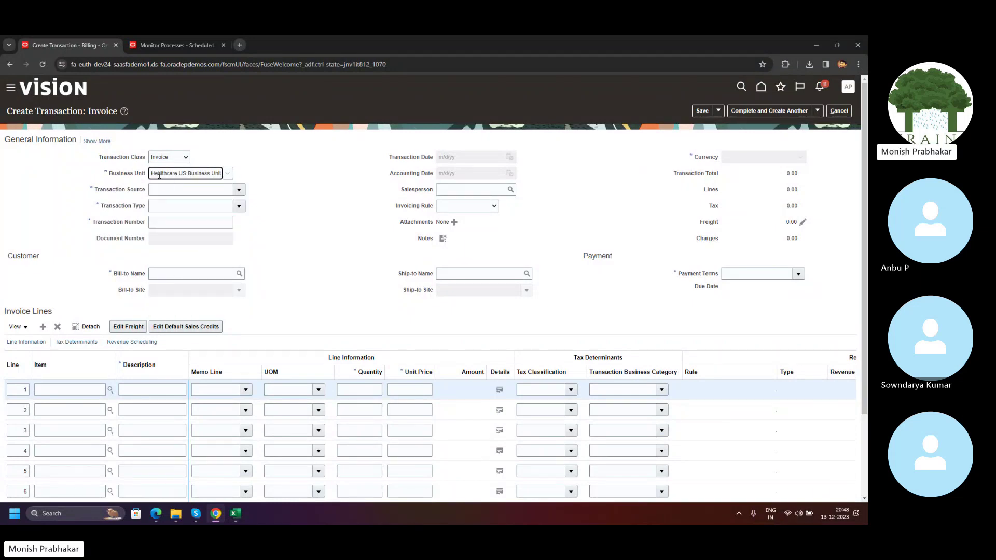
drag(149, 173, 186, 175)
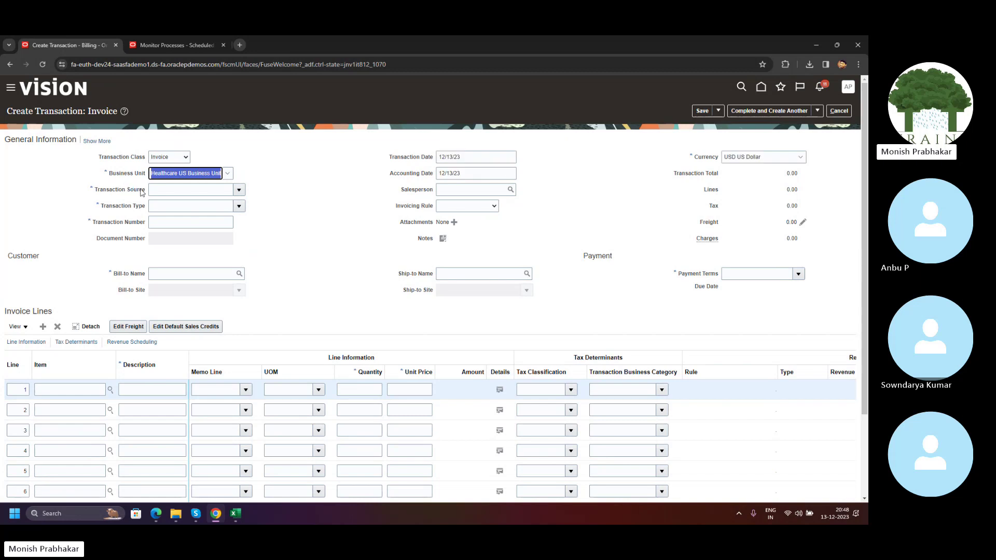
click(238, 191)
scroll(210, 256, down, 5)
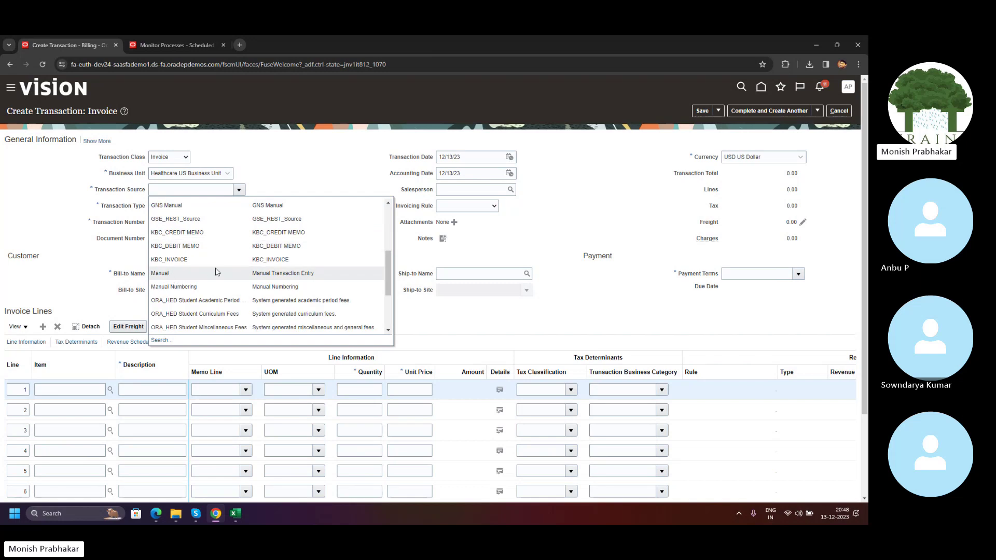
click(188, 273)
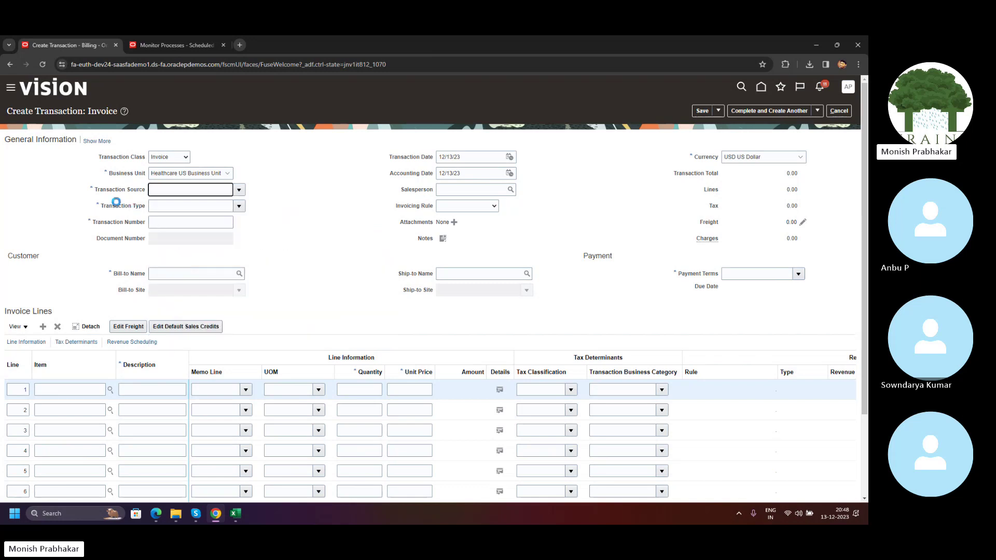
Set the transaction type of the new transaction to Invoice.
click(239, 206)
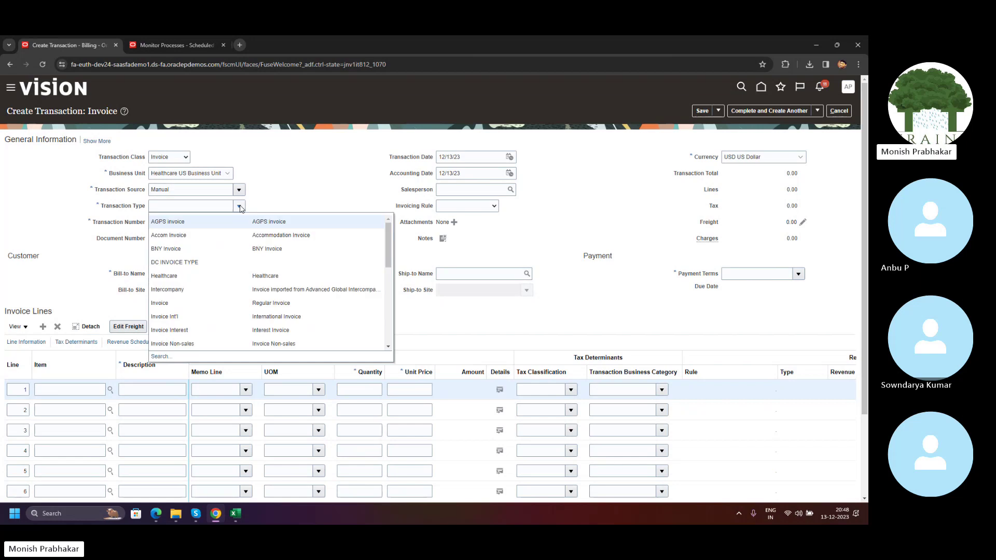
click(184, 277)
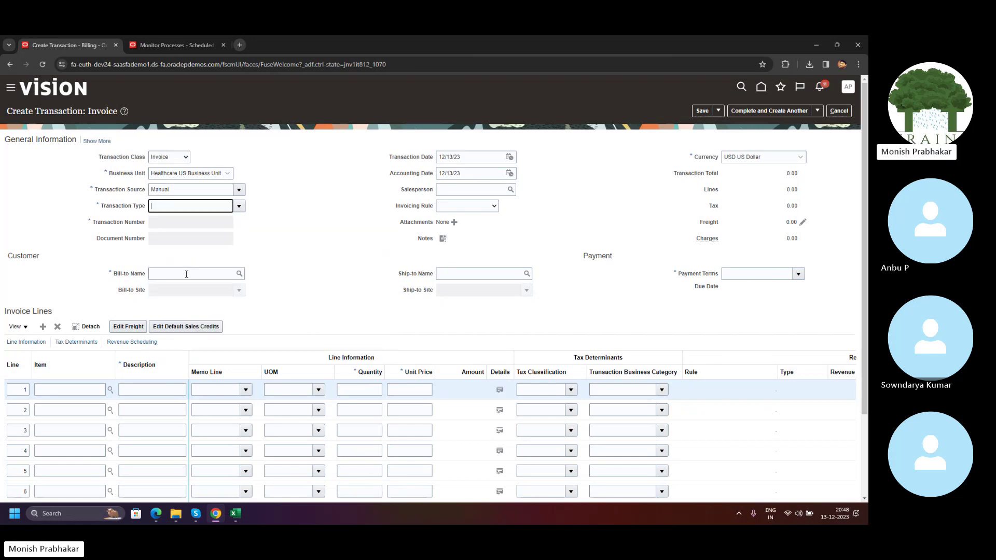
click(239, 206)
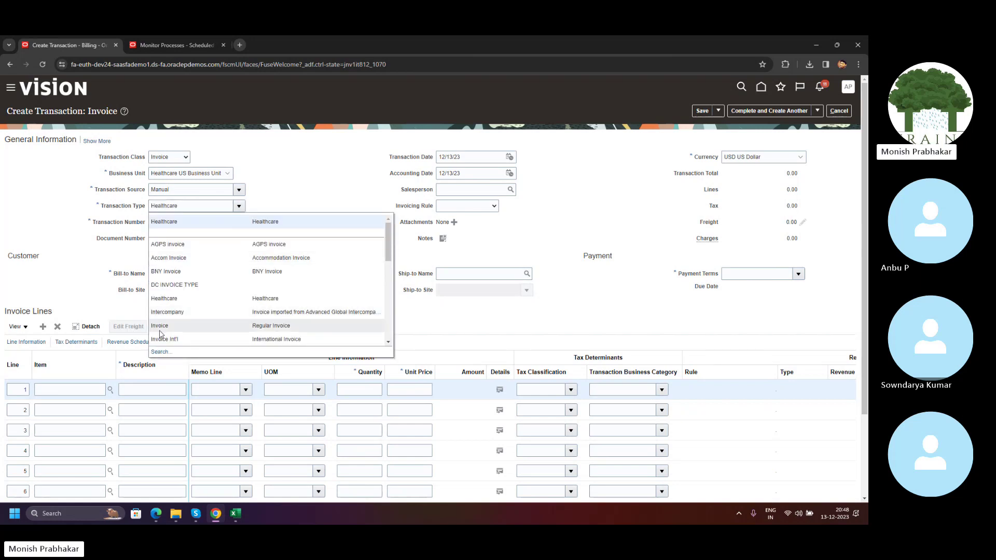
scroll(254, 326, down, 1)
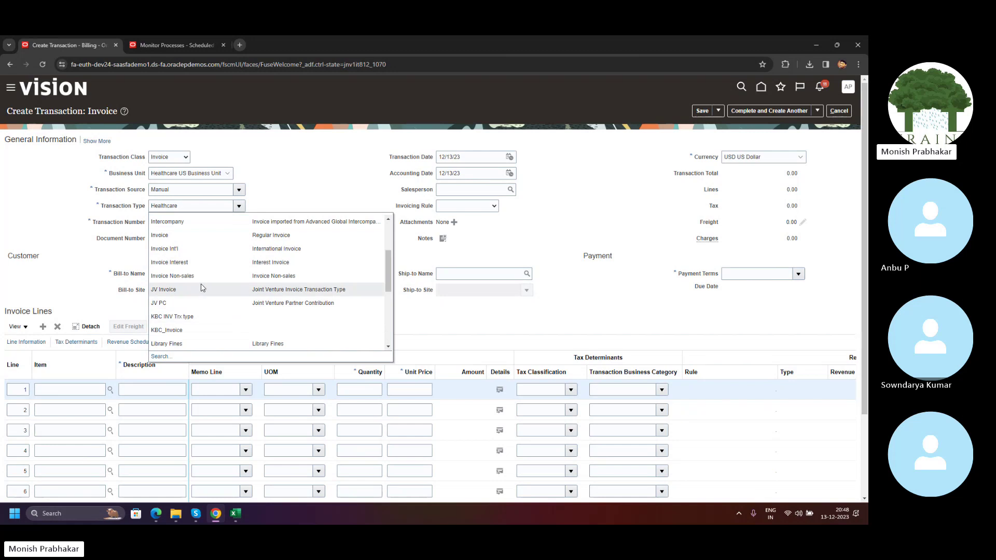
click(285, 280)
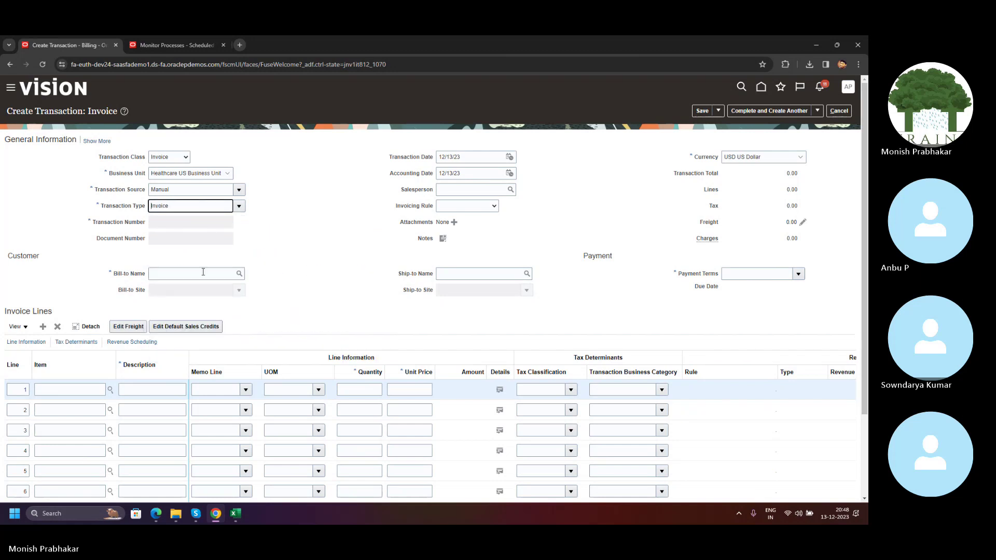
click(446, 189)
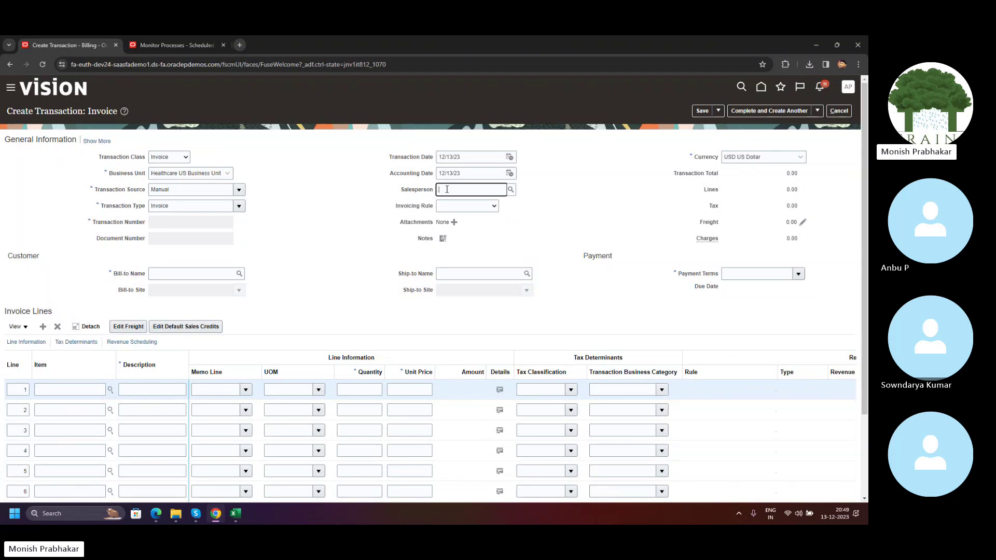
drag(404, 190, 435, 190)
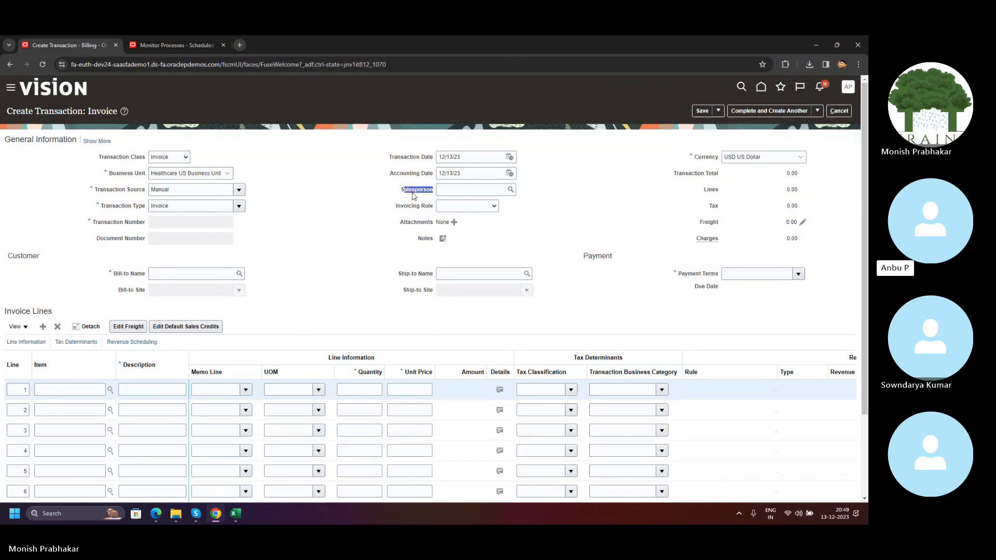
click(469, 189)
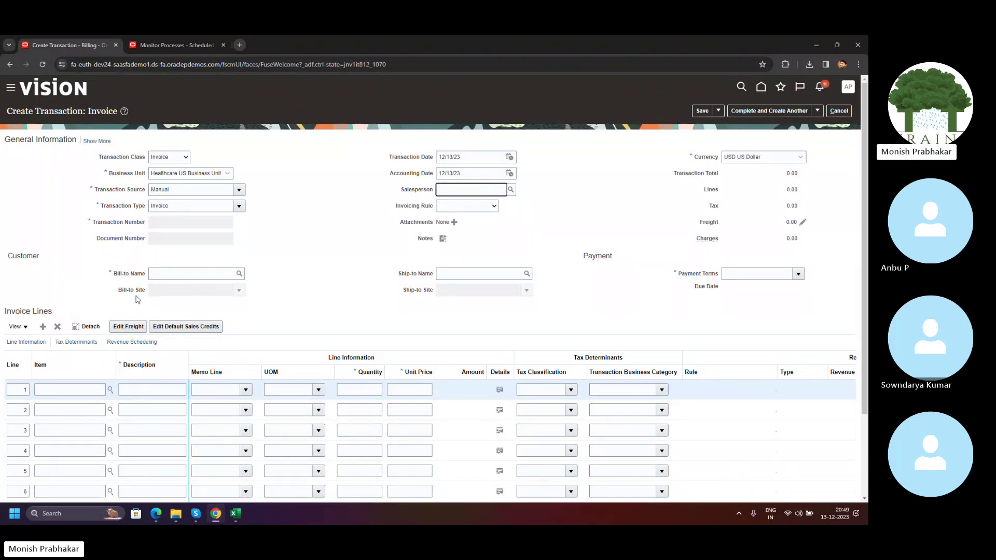
Switch to the Training Board workbook in Excel and widen column J of the Receivables sheet to fit its Sale amounts.
click(236, 514)
scroll(221, 377, down, 9)
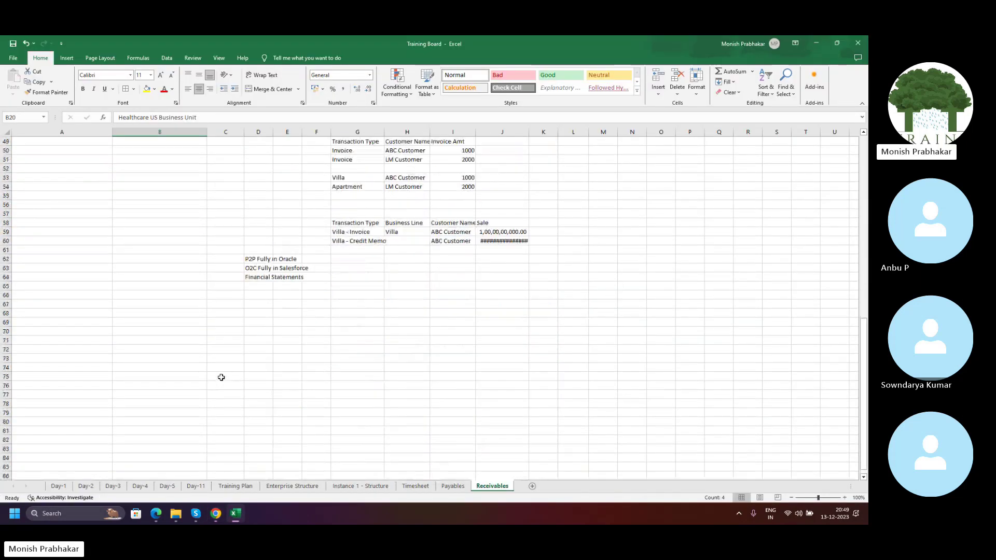
scroll(221, 377, up, 5)
scroll(221, 377, down, 2)
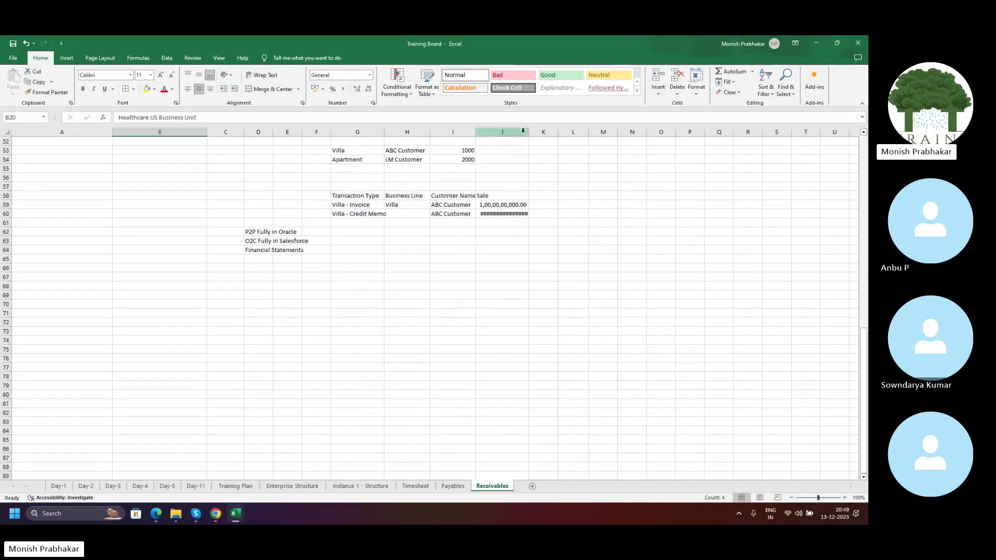
drag(529, 132, 532, 131)
Enter the labels Bill To in cell H66 and Ship To in H67, and select both cells.
click(357, 250)
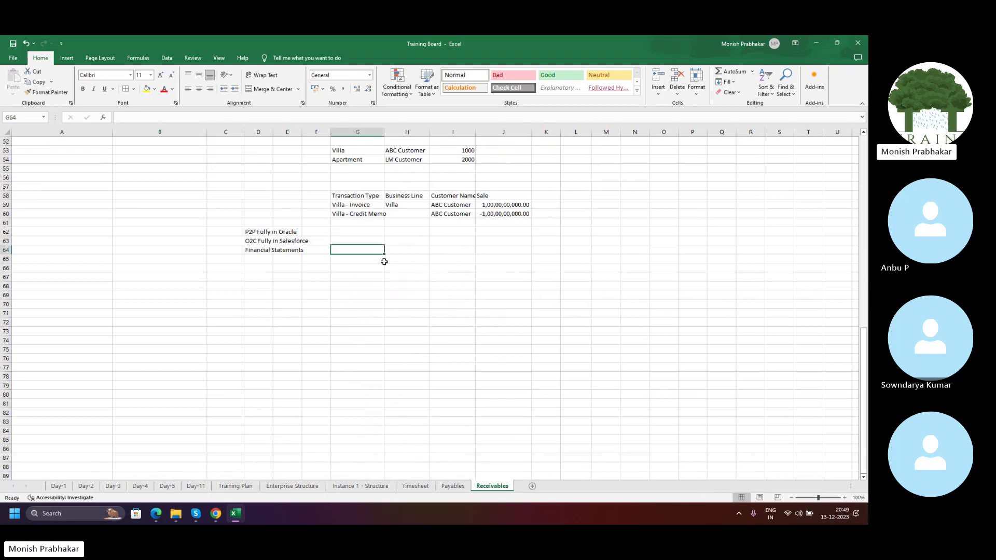
click(407, 268)
text(Bill T)
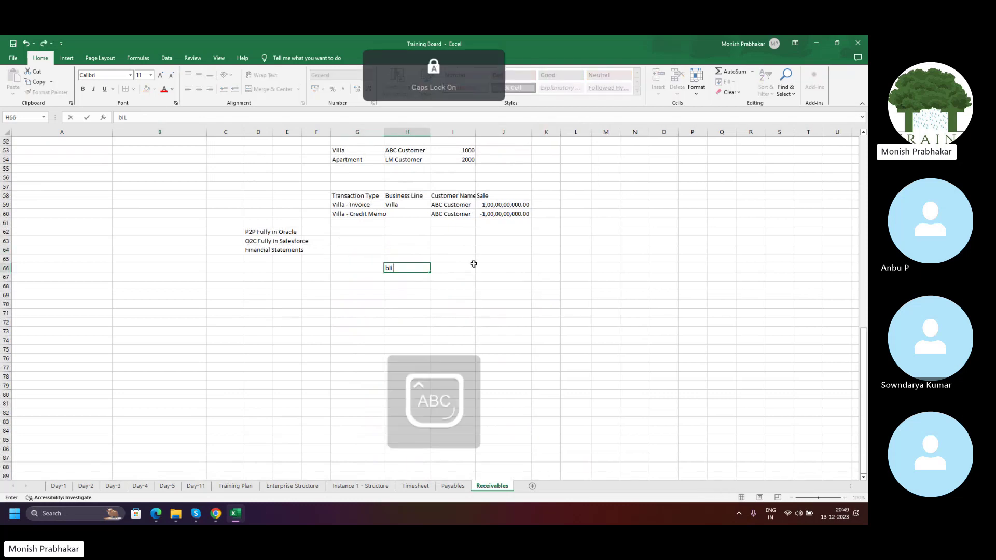
text(o)
key(Return)
text(S)
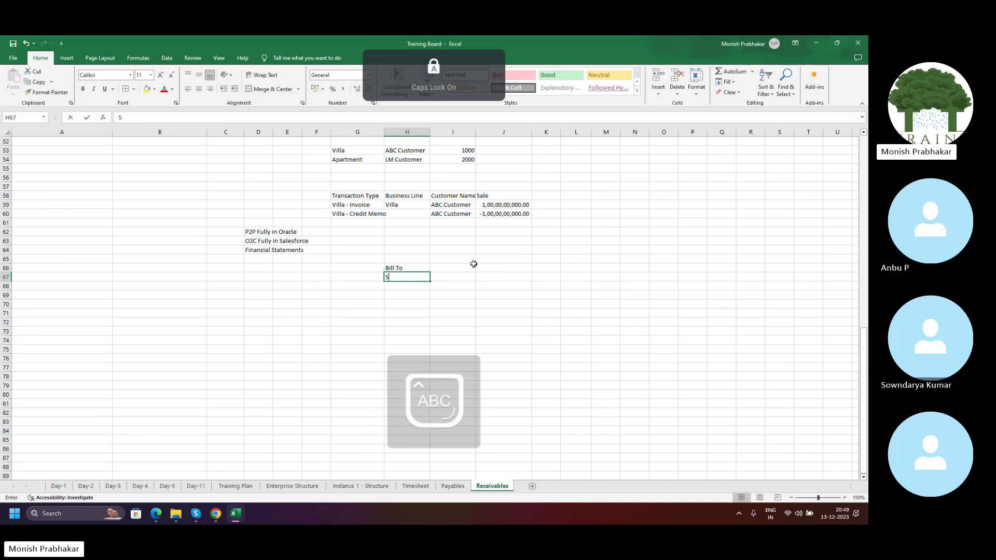
text(hip To)
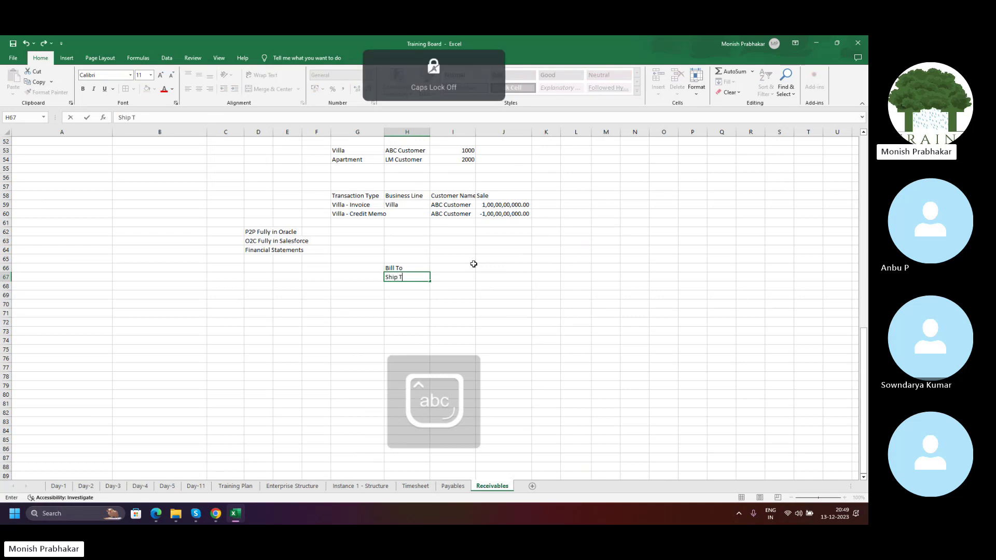
key(Return)
key(Up)
key(Up)
key(shift+Down)
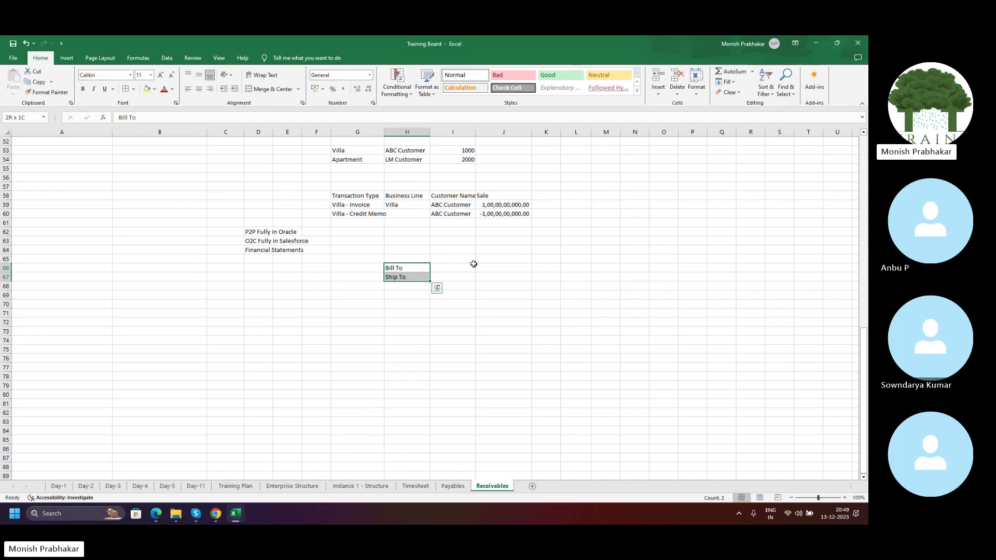
Switch to the Skype call, dismiss the recording notice, and return to the Excel workbook.
click(196, 514)
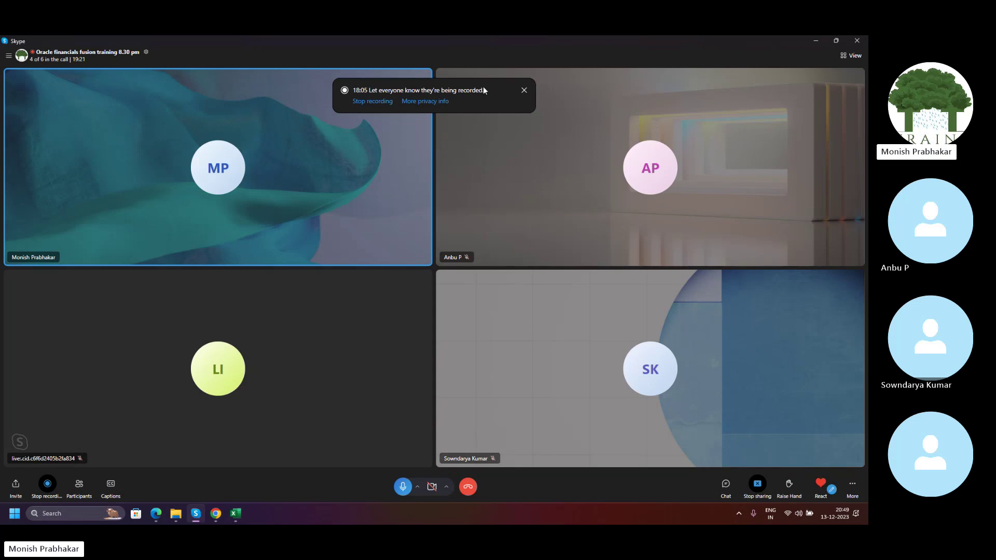
click(524, 91)
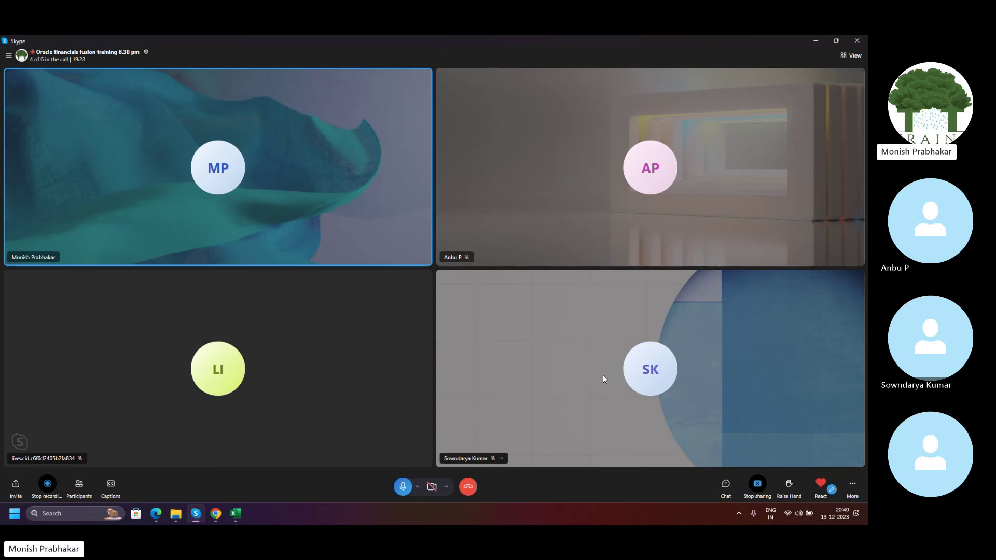
click(237, 514)
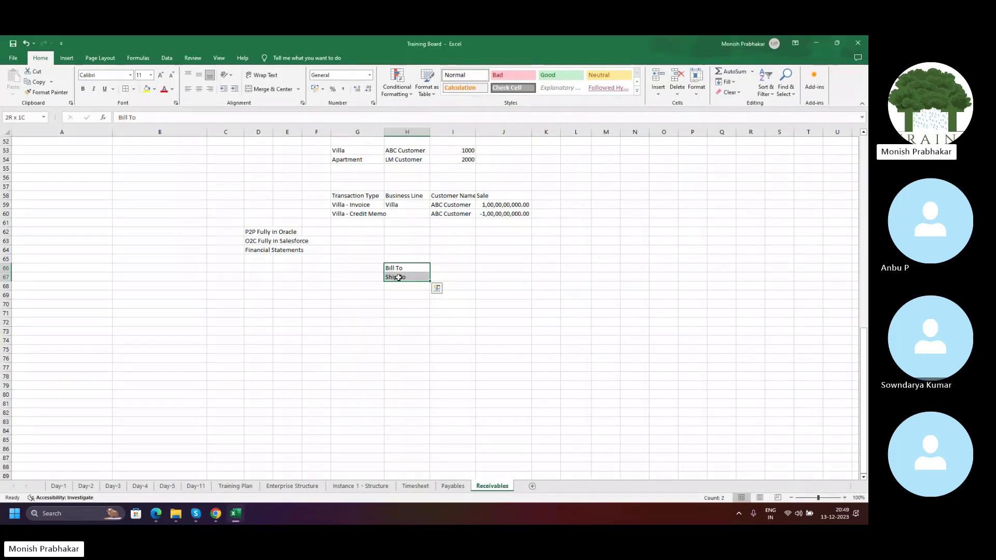
Centre the Bill To and Ship To labels in H66:H67 and set them back to left alignment.
drag(396, 270, 400, 277)
click(200, 89)
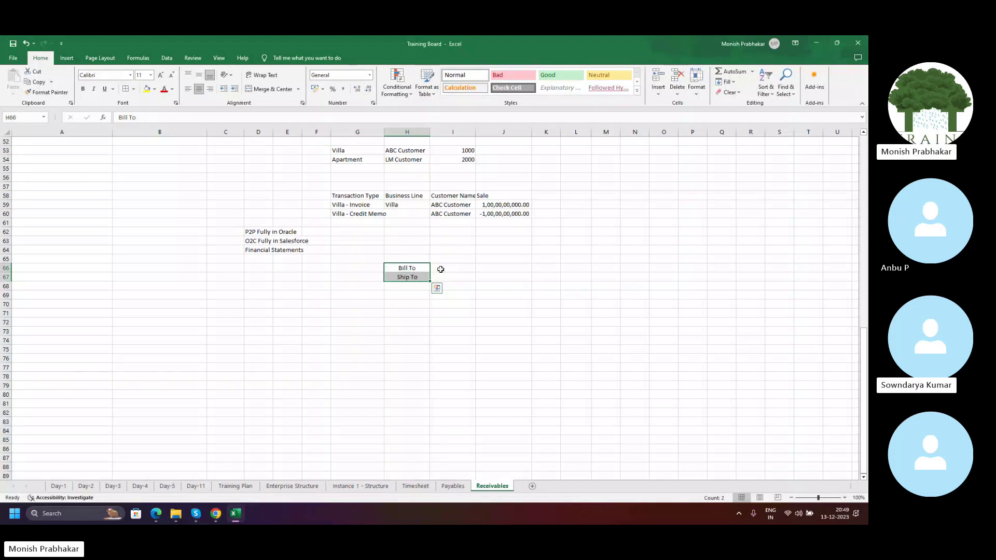
click(188, 89)
click(804, 106)
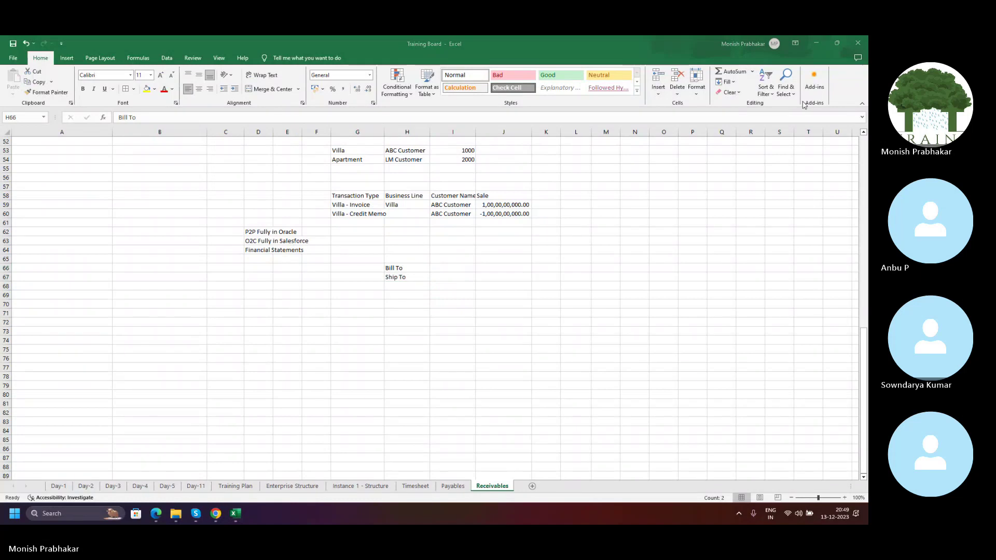
click(408, 271)
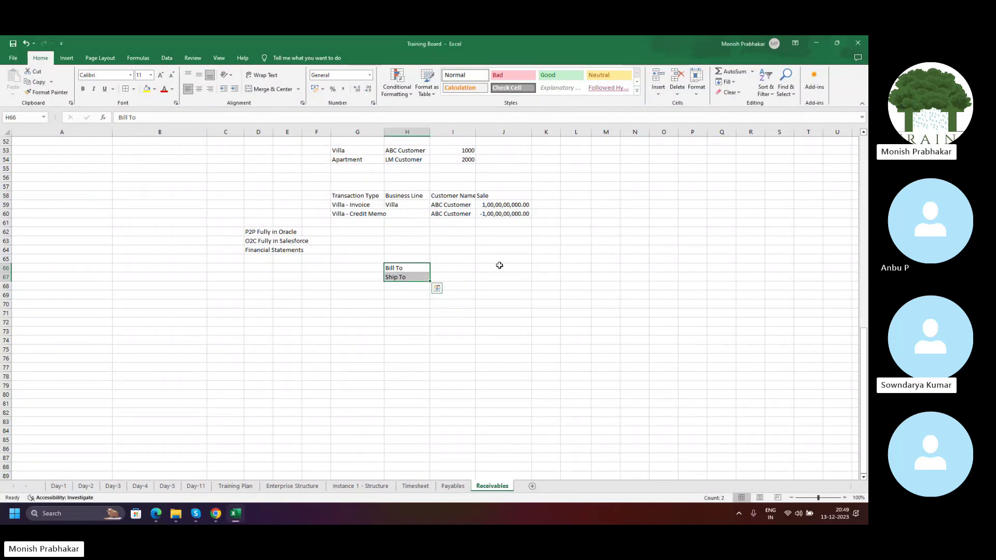
click(291, 294)
click(466, 302)
click(363, 304)
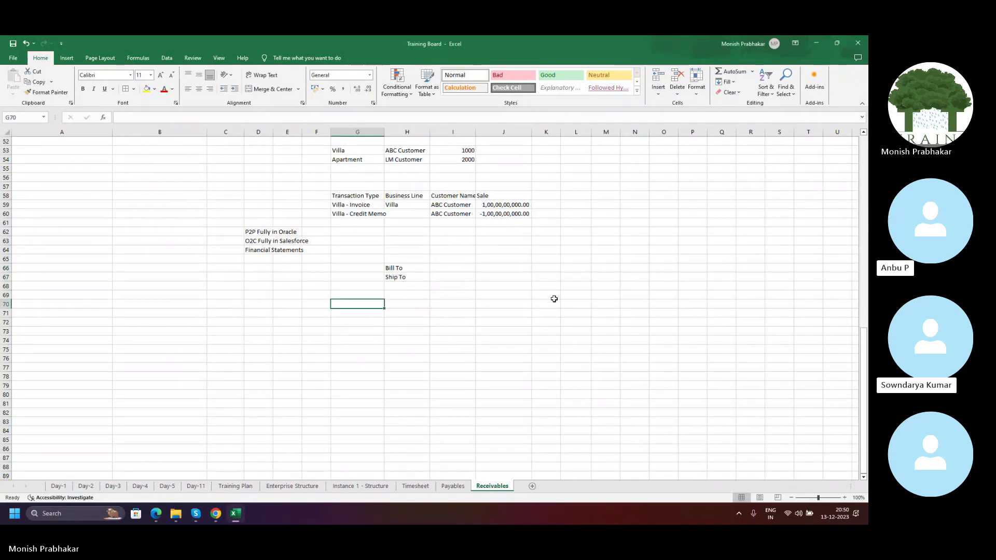
click(193, 513)
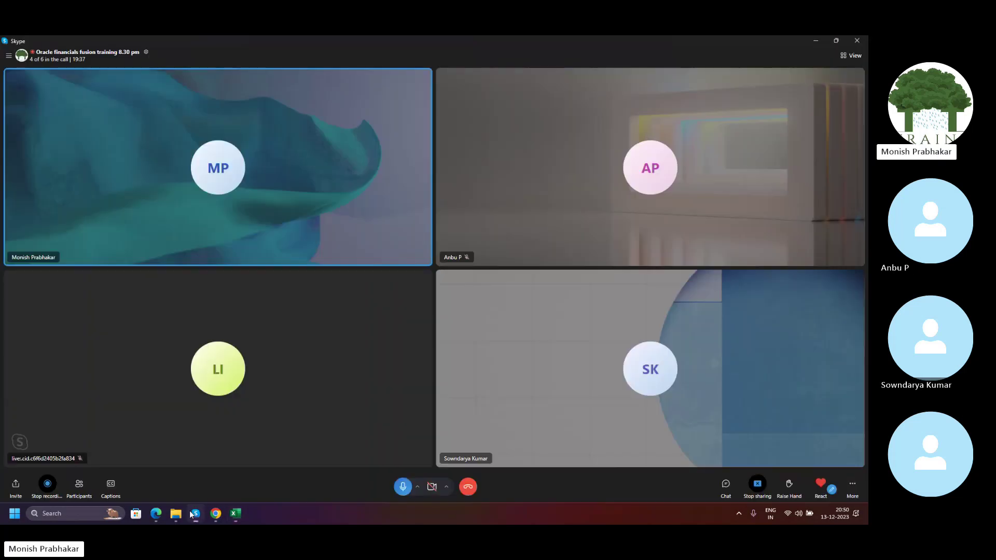
click(193, 513)
Enter TATA MOTORS in cell G70 of the Receivables sheet.
click(404, 303)
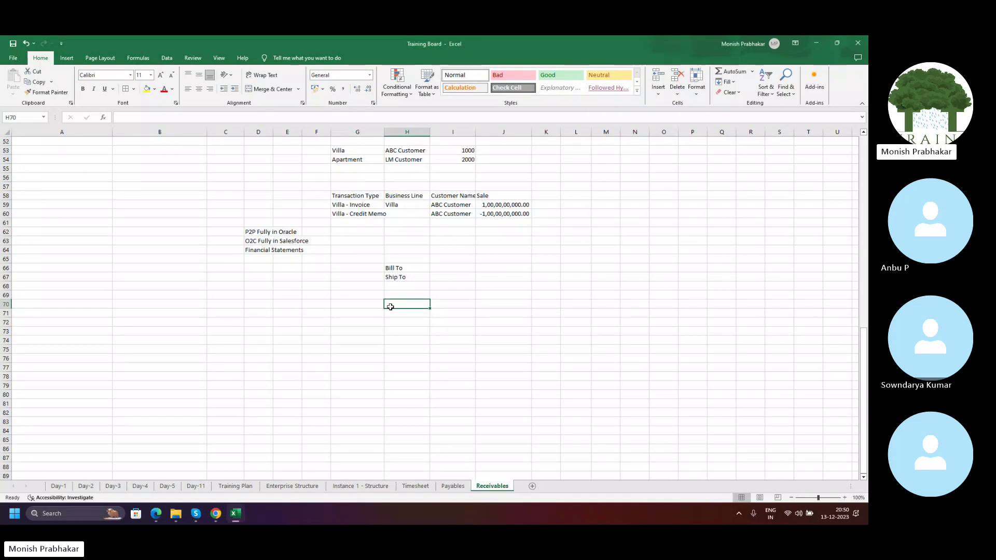
click(365, 307)
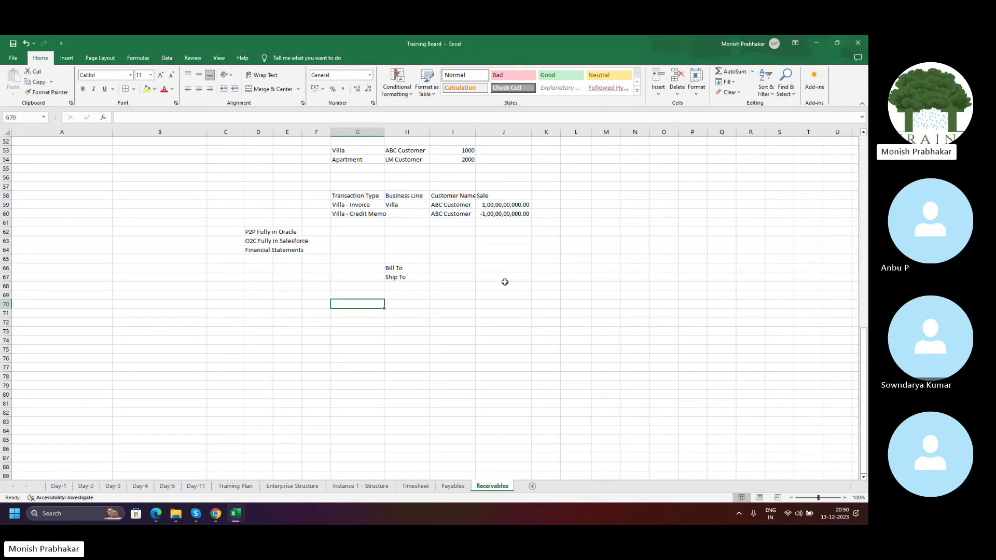
key(Caps_Lock)
text(TATA )
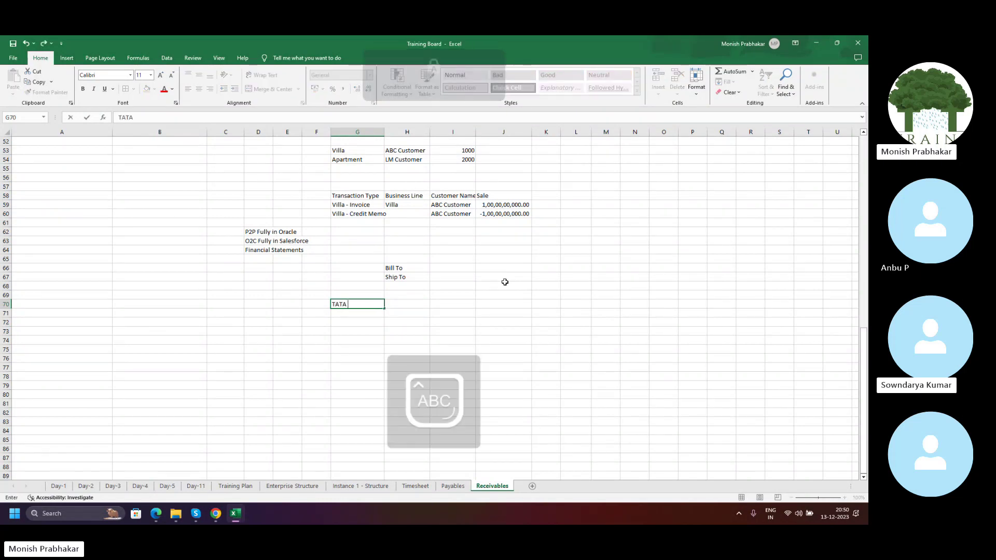
text(MOTORS)
key(Return)
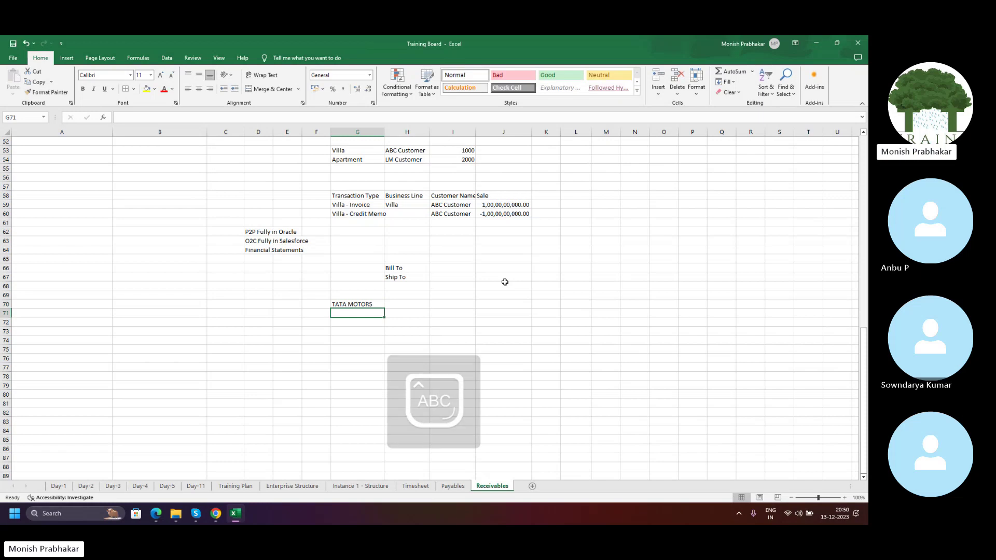
key(Up)
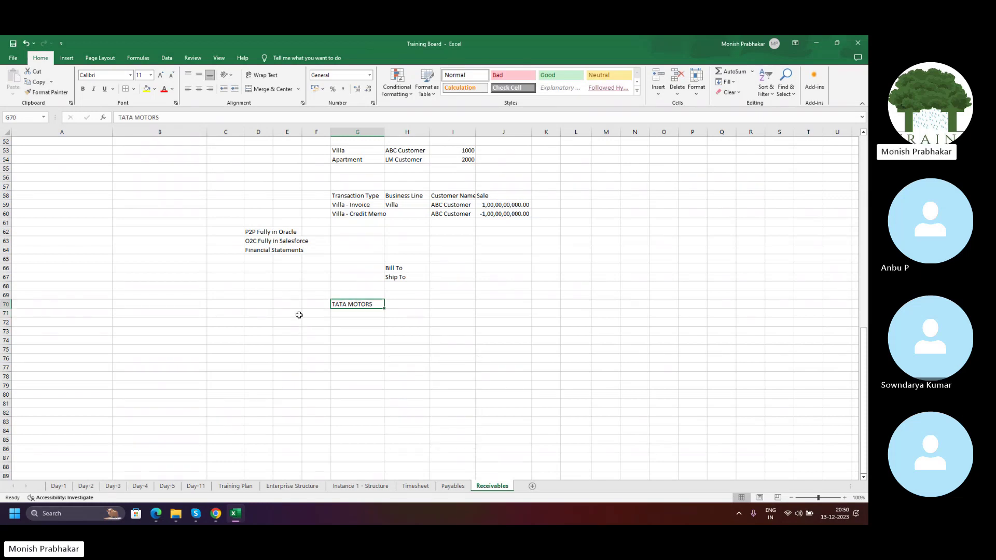
Enter the label CUSTOMER in cell F70 and autofit the width of column F.
click(320, 305)
text(CUSTOMER)
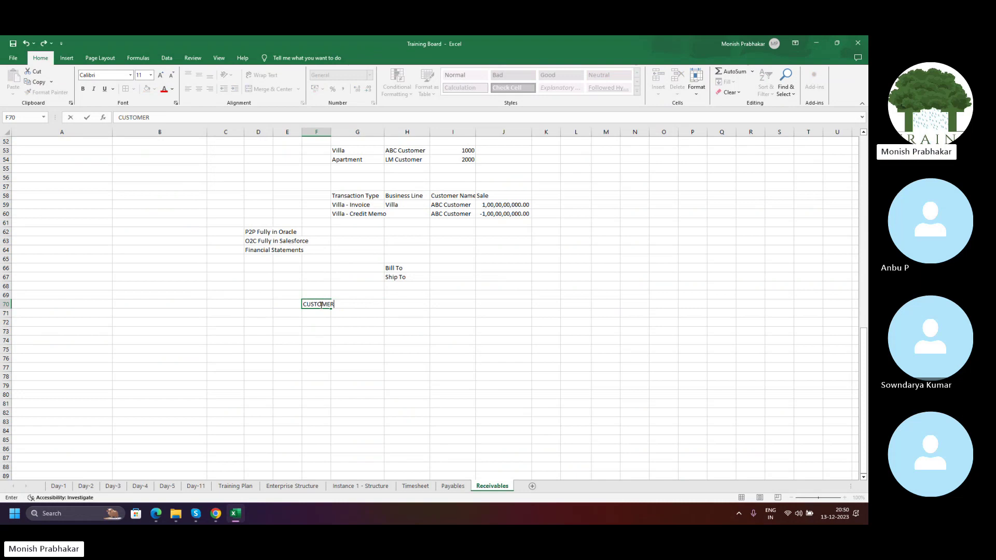
key(Return)
key(Up)
key(alt+h)
key(o)
key(i)
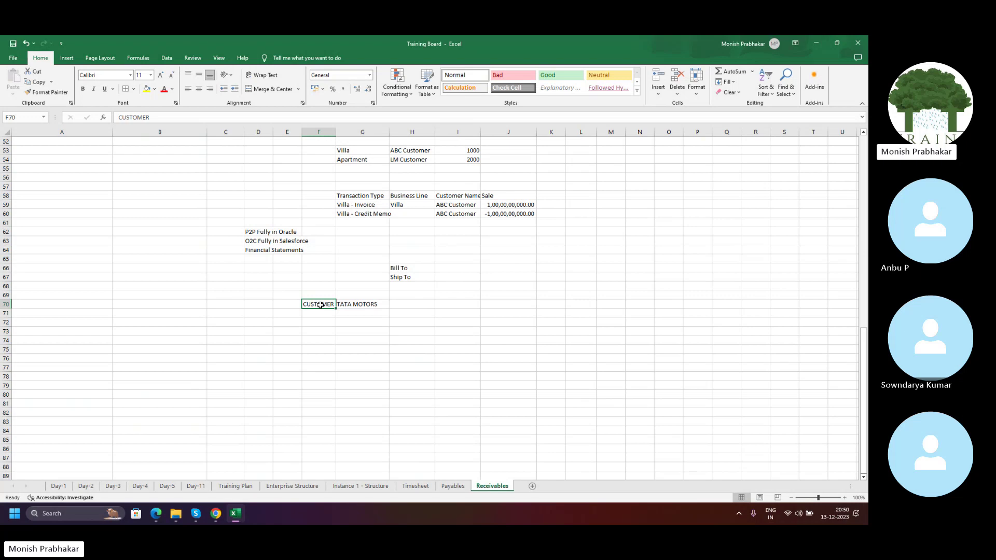
Move the TATA MOTORS entry from G70 to C70 and autofit the width of column C.
key(Right)
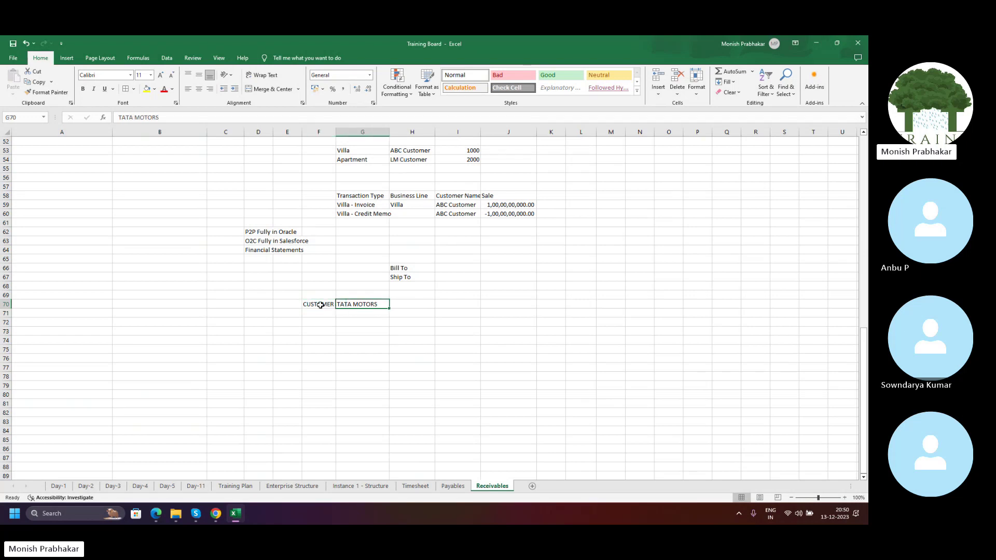
key(Delete)
key(Left)
key(Left)
key(Left)
key(Left)
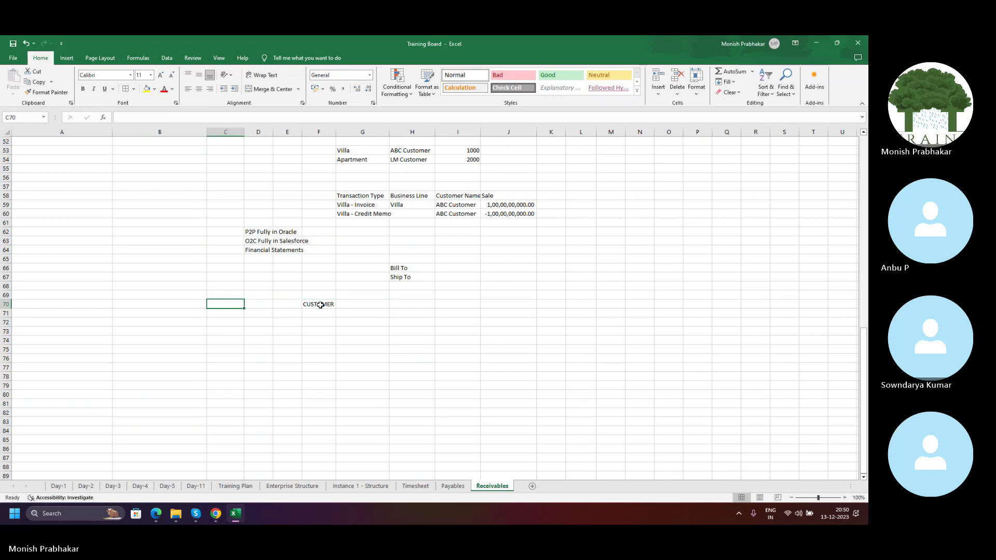
text(TATA MO)
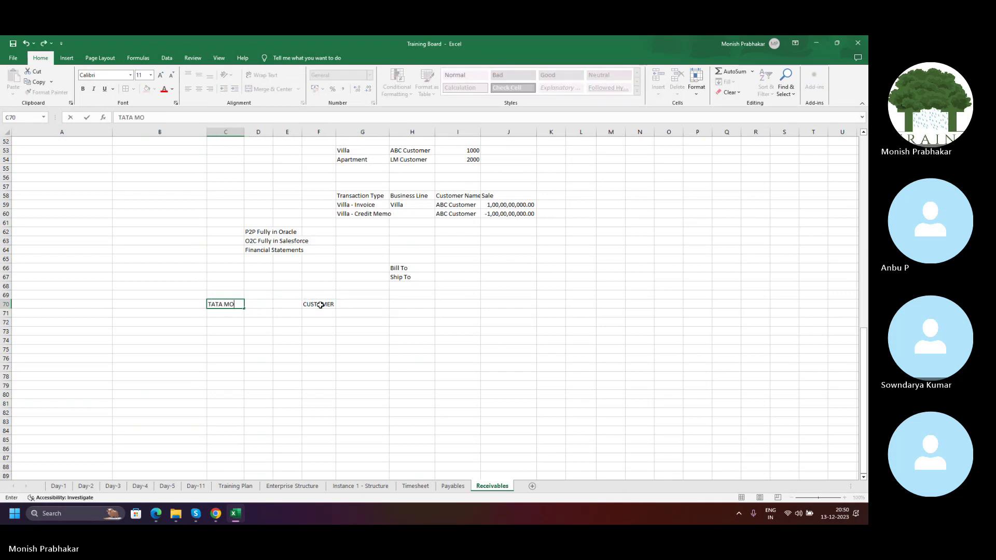
text(TORS)
key(Return)
key(Up)
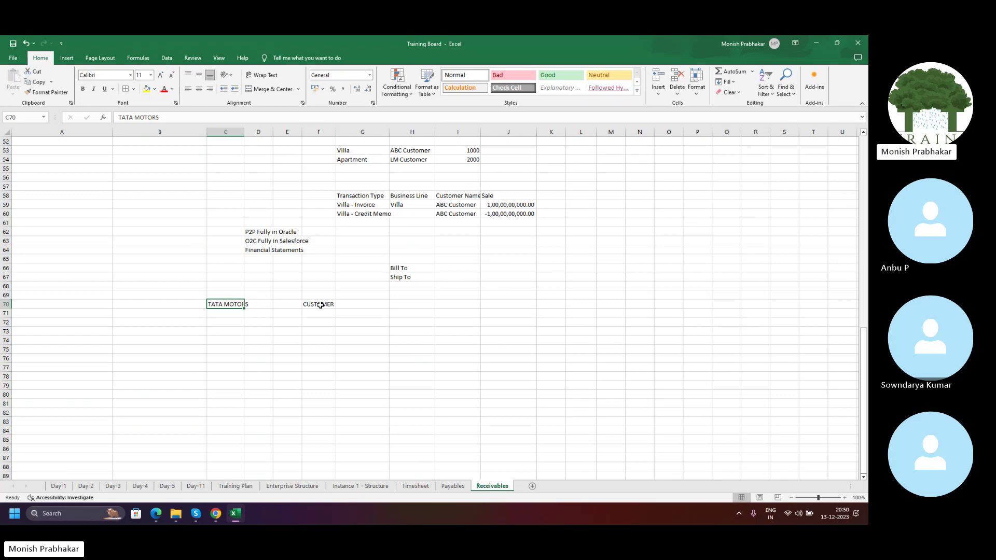
key(alt+o)
key(c)
key(a)
Enter ABC as the customer name in cell G70, beside the CUSTOMER label.
key(Right)
key(Right)
key(Right)
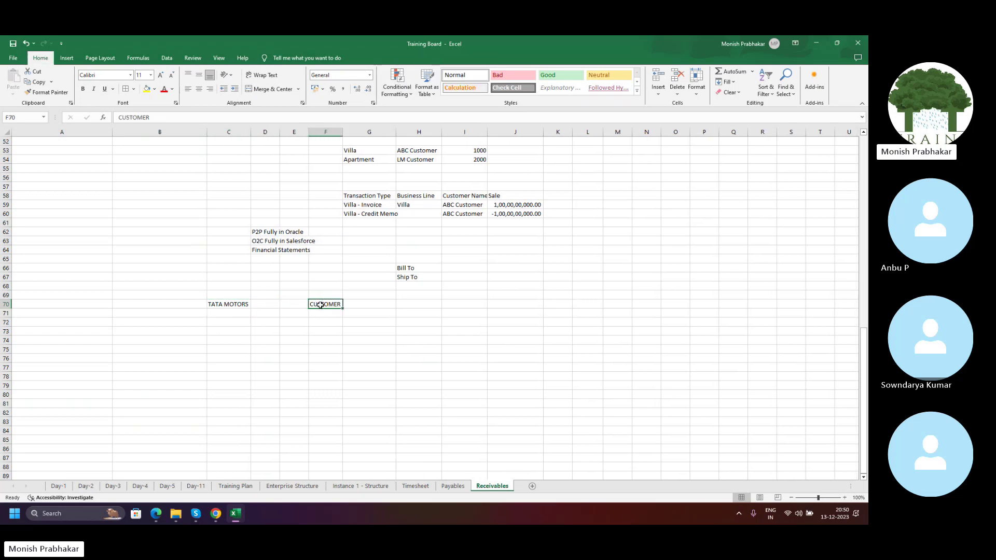
key(Right)
text(ABC)
key(Return)
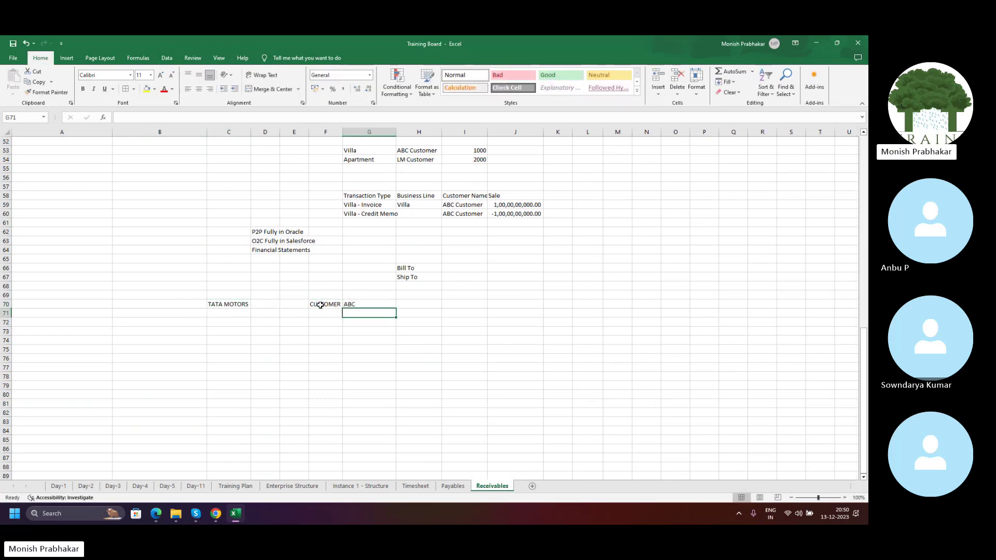
Add the label LOCATION in cell F71 and the value UNITED STATES in G71.
key(Left)
text(LOCATI)
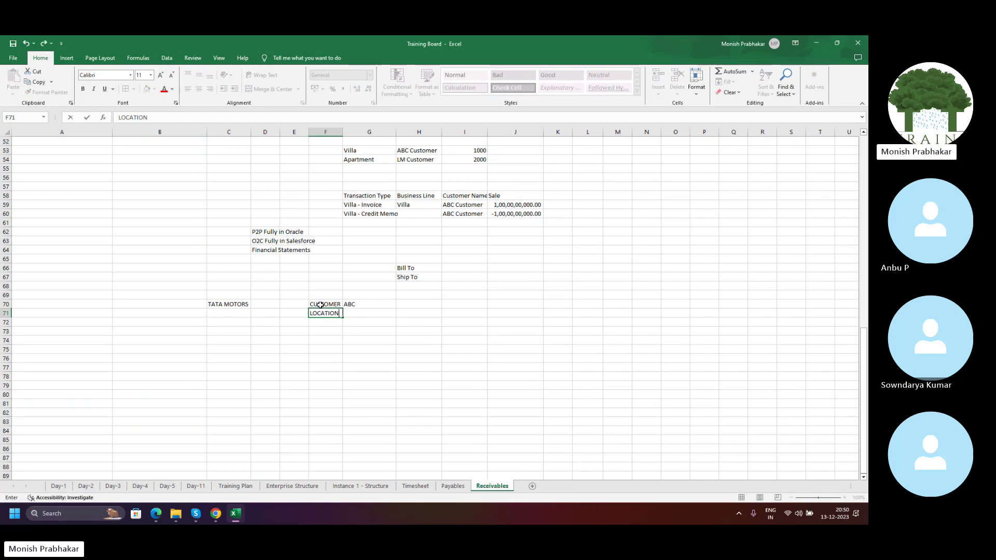
text(ON)
key(Return)
key(Right)
key(Up)
text(U)
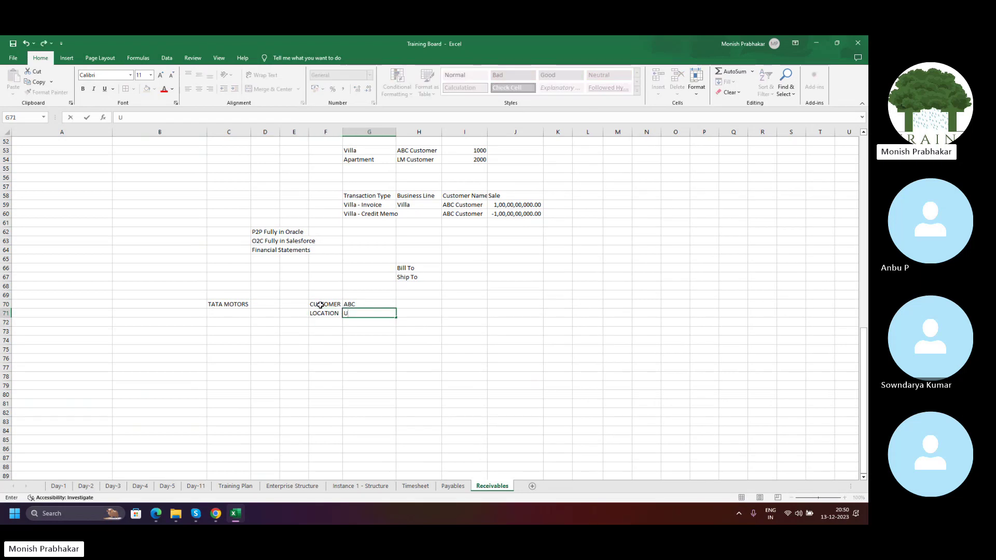
text(NITED STATES)
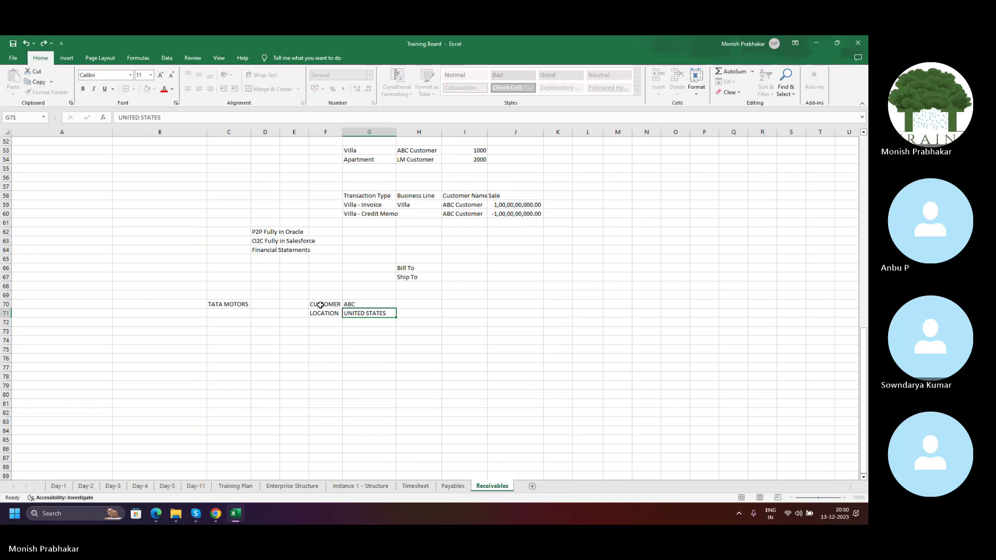
key(Return)
key(Left)
key(Up)
key(Up)
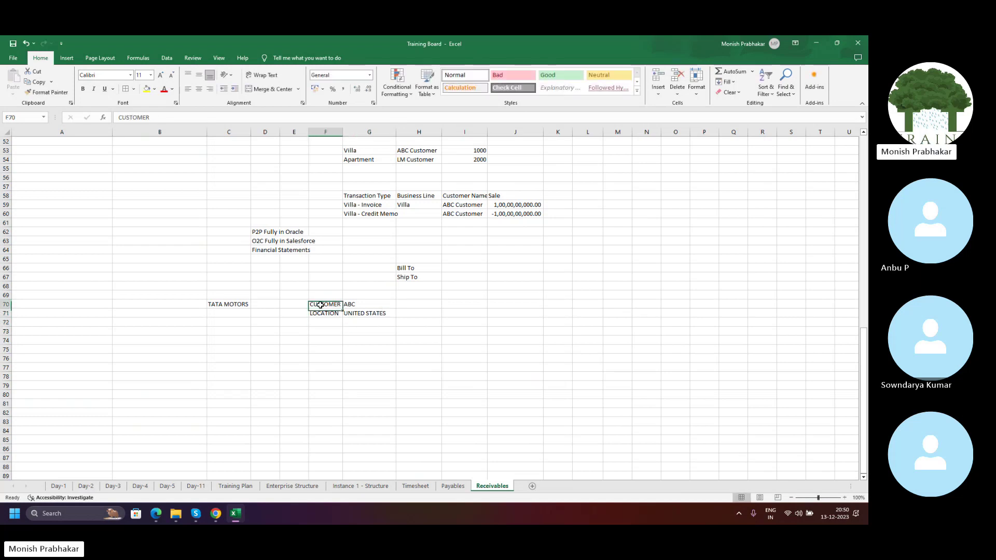
key(Down)
key(Right)
key(Up)
key(Down)
key(Left)
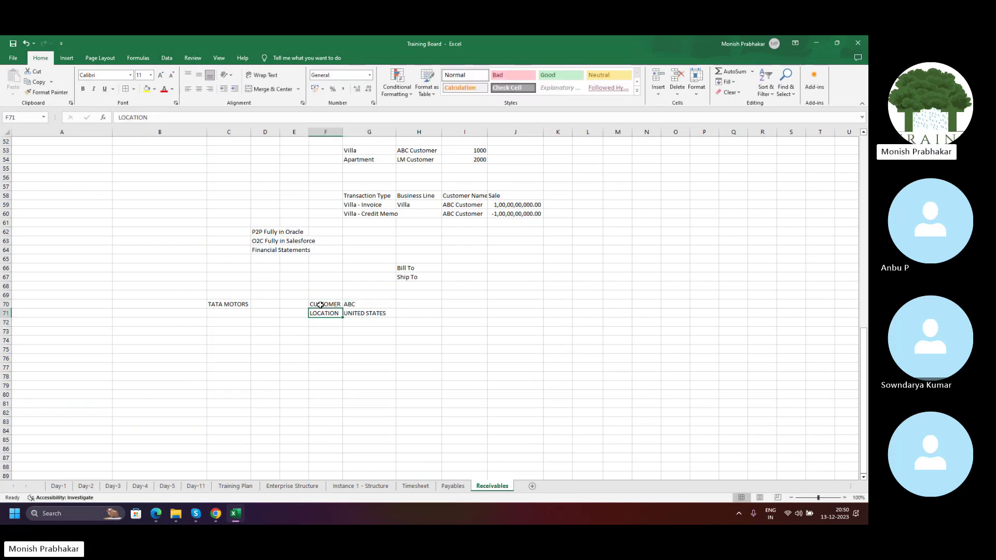
Enter a second LOCATION label in cell F74, below the customer block.
key(Down)
key(Down)
key(Down)
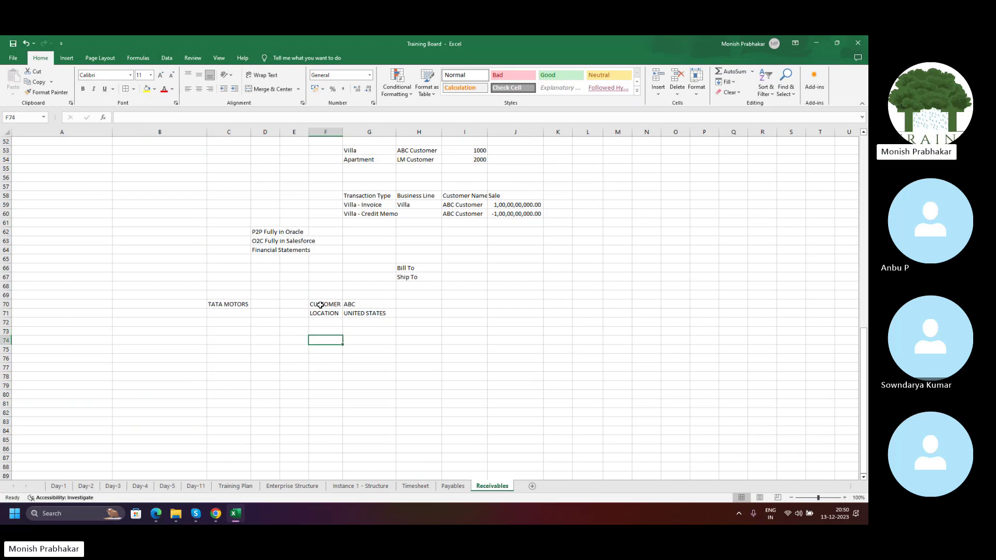
text(LOCATION)
key(Right)
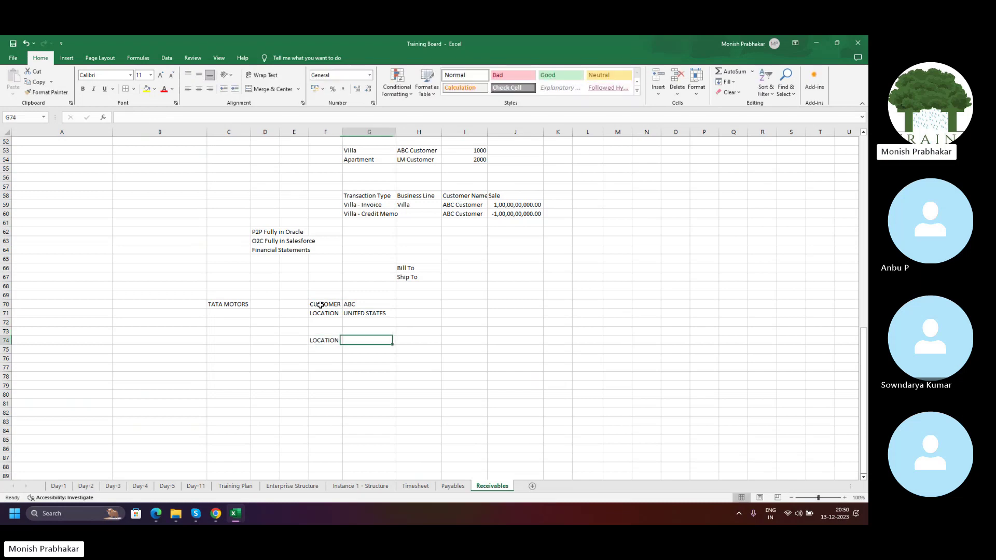
Extend the location in cell G71 to read UNITED STATES - NEW YORK.
key(Up)
key(Up)
key(Up)
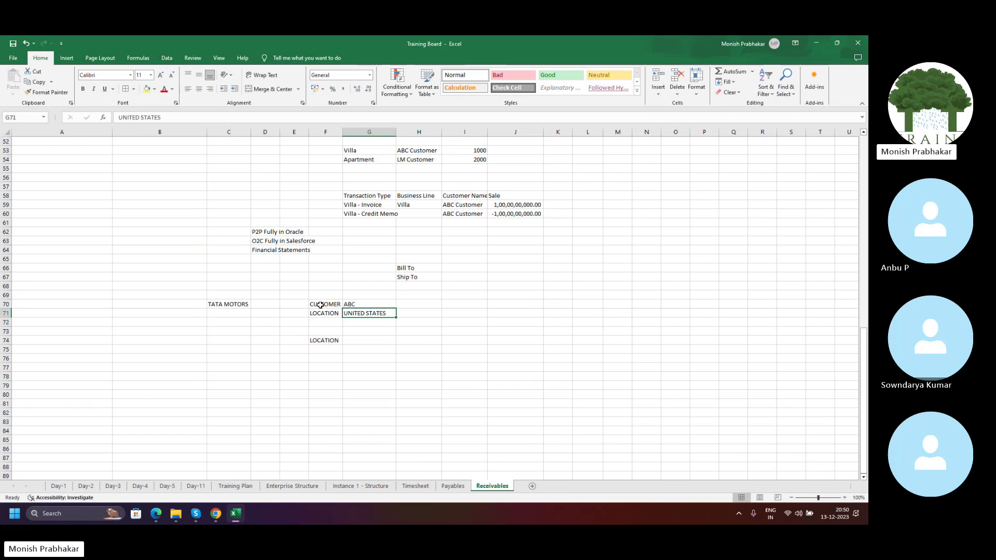
click(179, 119)
text(- NEW)
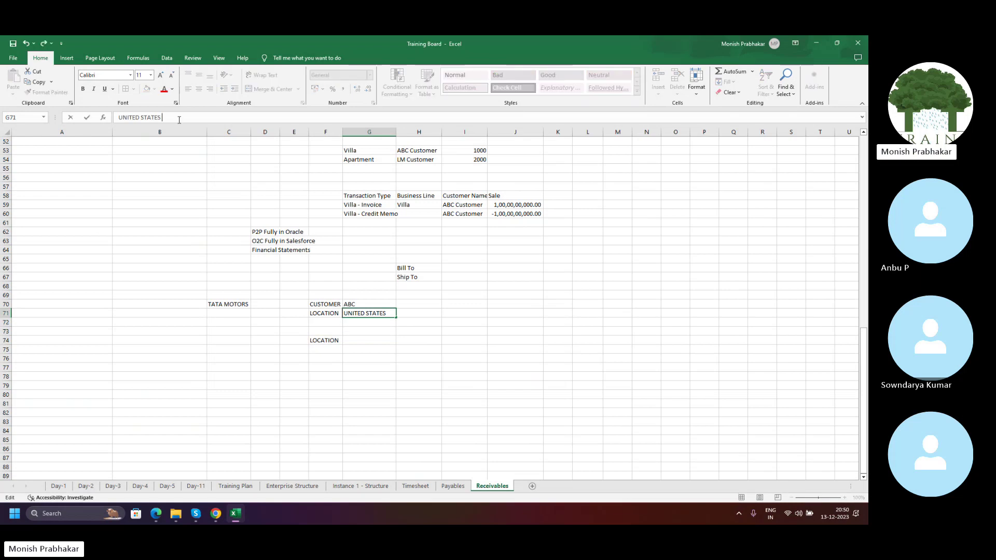
text( YORK)
key(Return)
Enter UNITED STATES - BOSTON as the second location in cell G74.
key(Up)
key(Down)
key(Down)
key(Down)
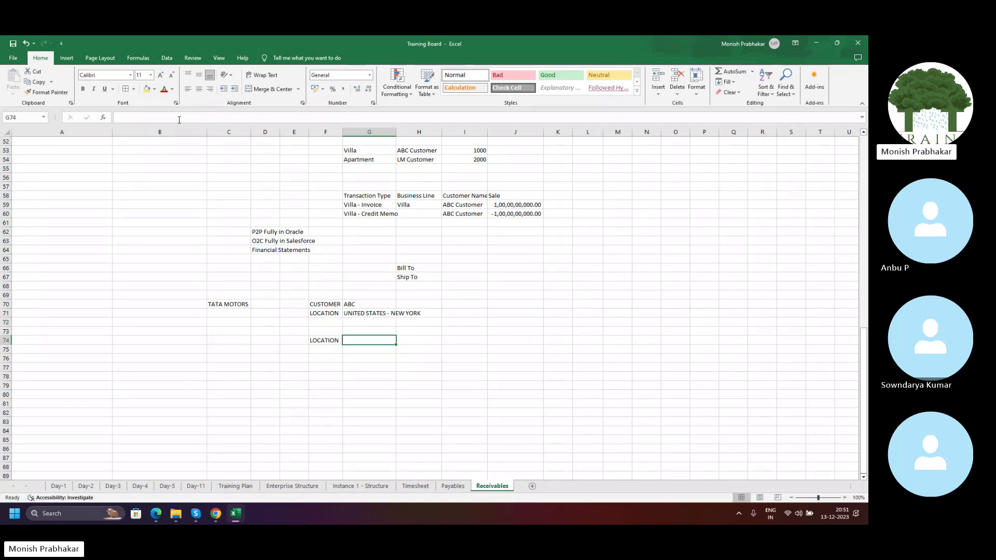
text(UNITED STAT)
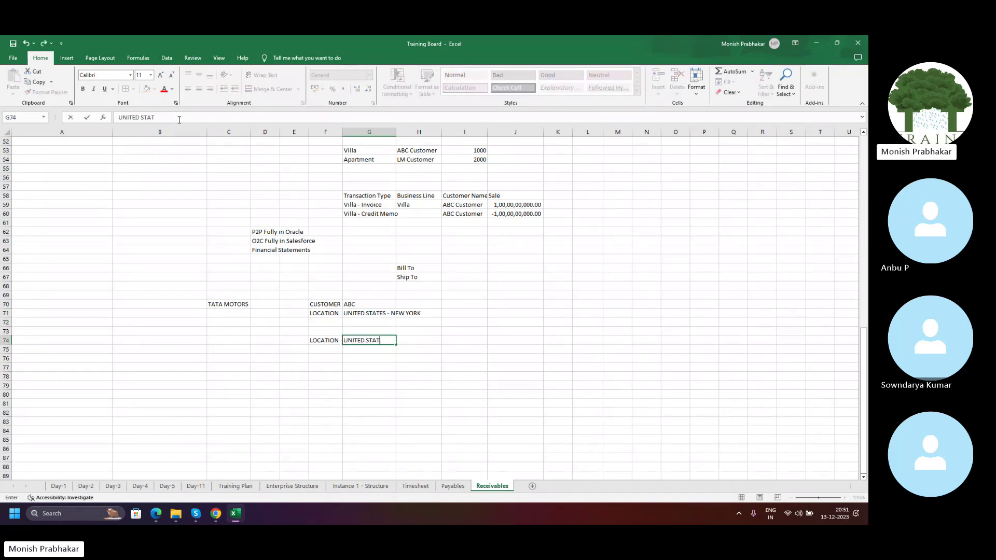
text(ES - MICHEGIN)
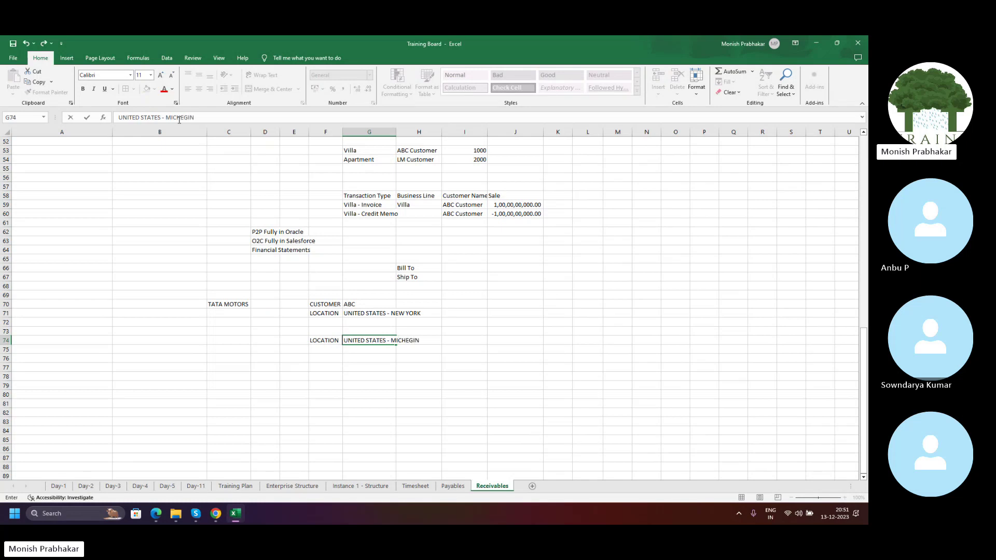
key(BackSpace)
key(BackSpace)
key(BackSpace)
key(BackSpace)
key(BackSpace)
key(BackSpace)
key(BackSpace)
text(NEW)
key(BackSpace)
text(BOST)
key(ctrl+Return)
Review the TATA MOTORS and customer ABC entries together with the two customer locations in rows 70 to 74.
key(Up)
key(Up)
key(Up)
key(shift+Down)
key(shift+Down)
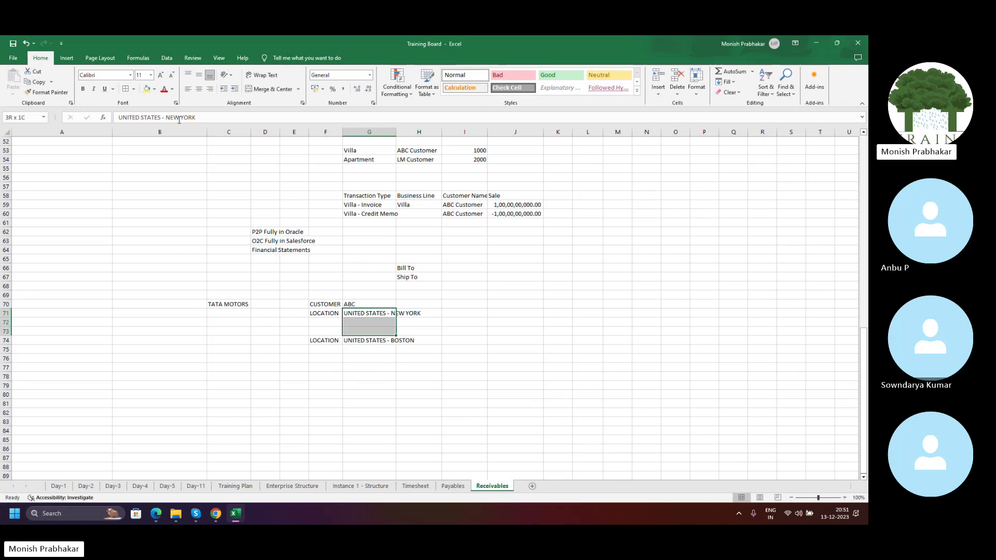
key(shift+Down)
click(333, 305)
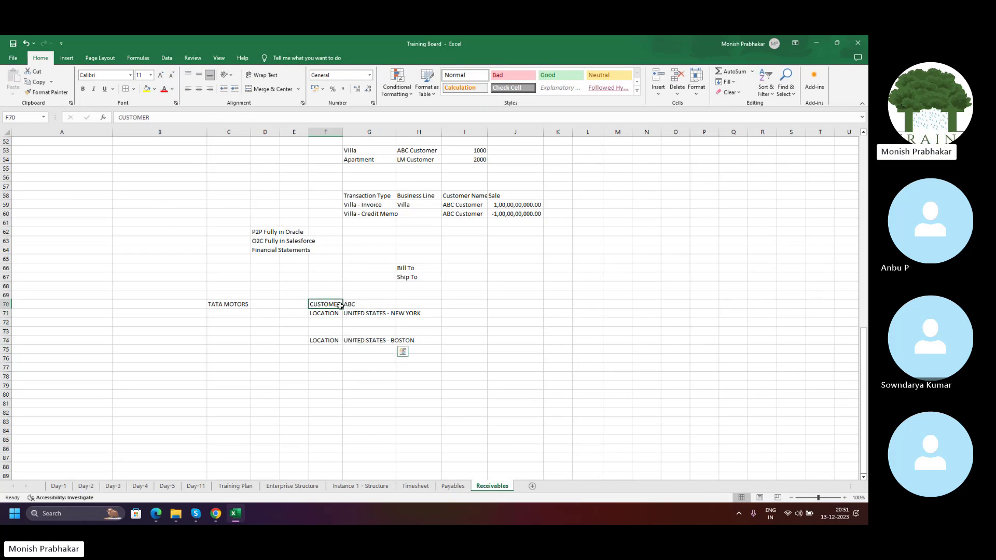
drag(340, 307, 349, 305)
click(332, 315)
click(377, 315)
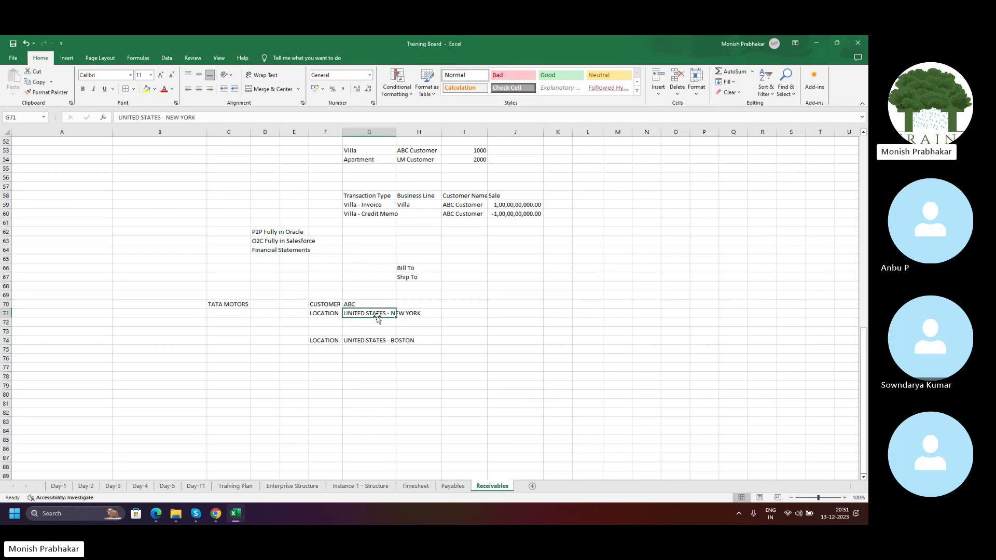
click(293, 312)
click(349, 306)
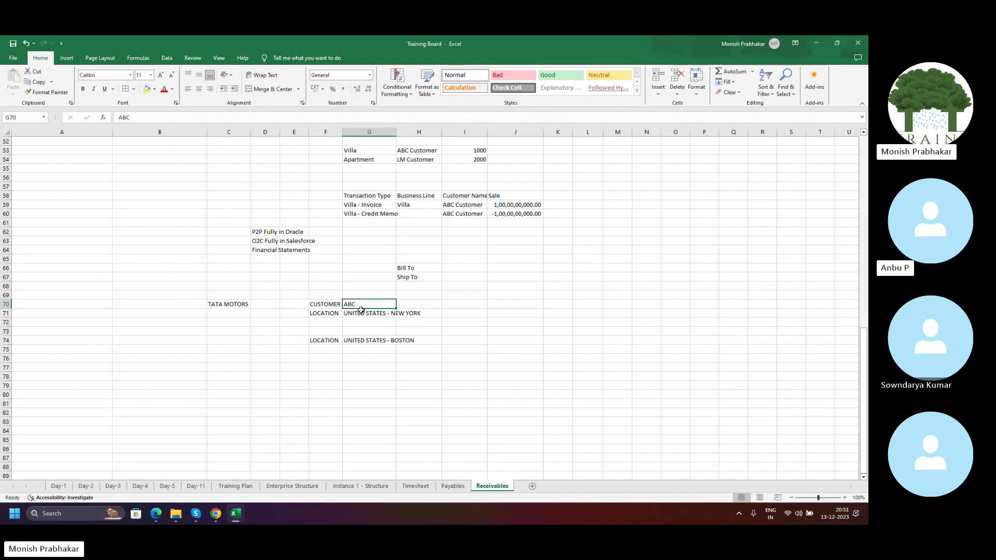
click(227, 304)
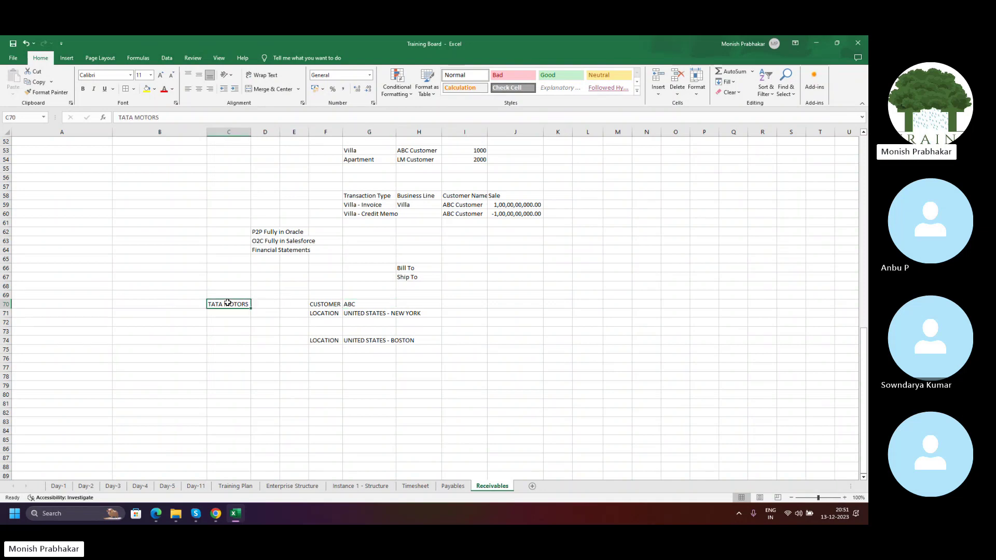
click(316, 314)
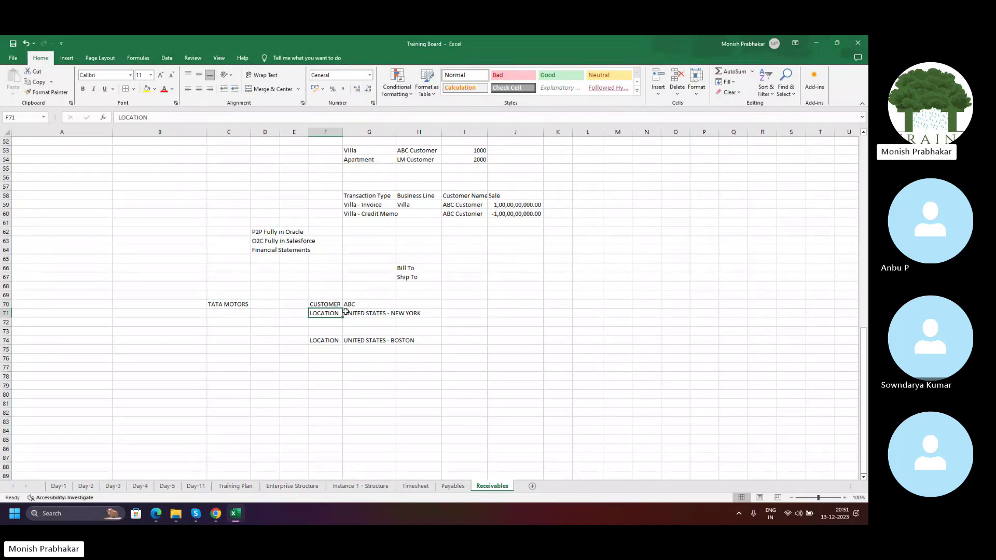
drag(363, 315, 410, 314)
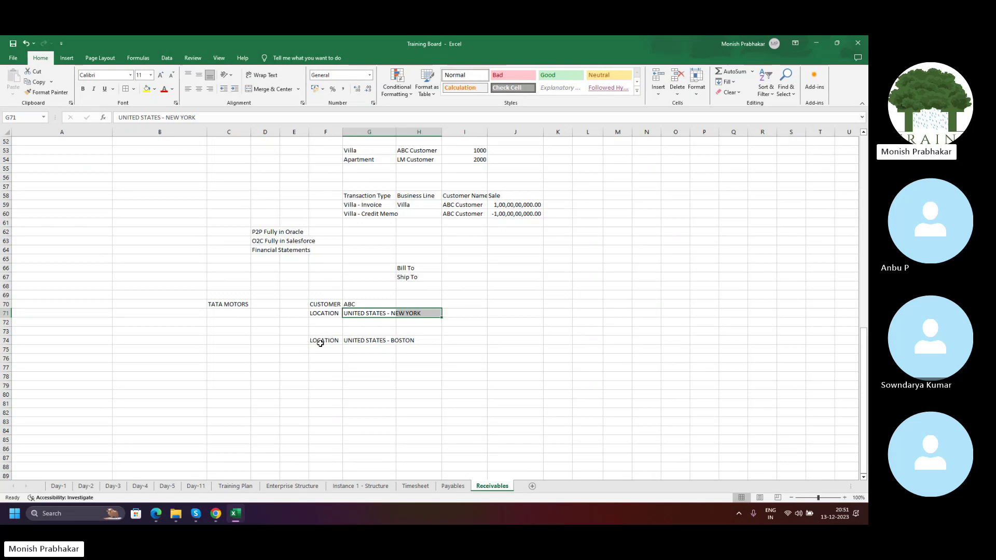
drag(357, 343, 407, 343)
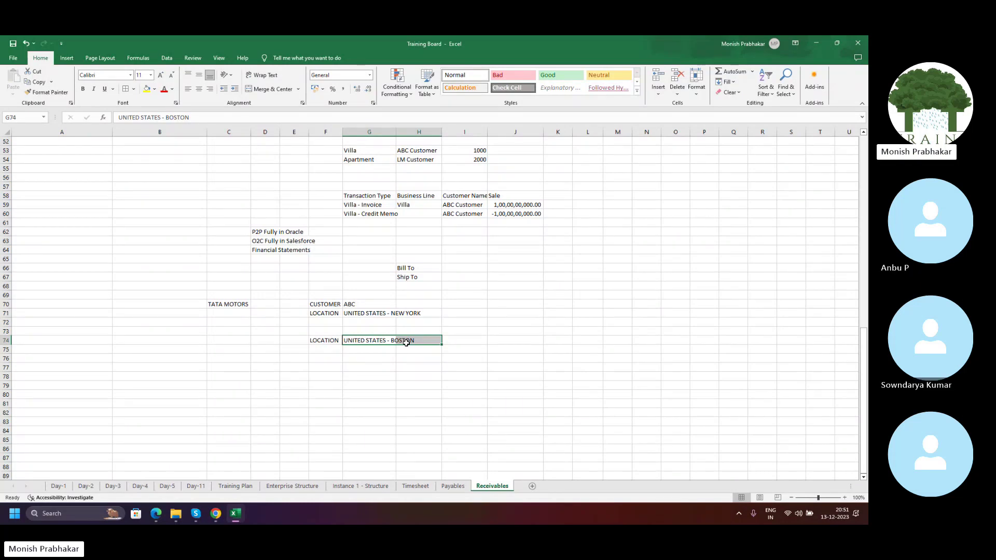
Switch to the Create Transaction: Invoice page of Oracle Fusion in Chrome.
mouse_move(216, 514)
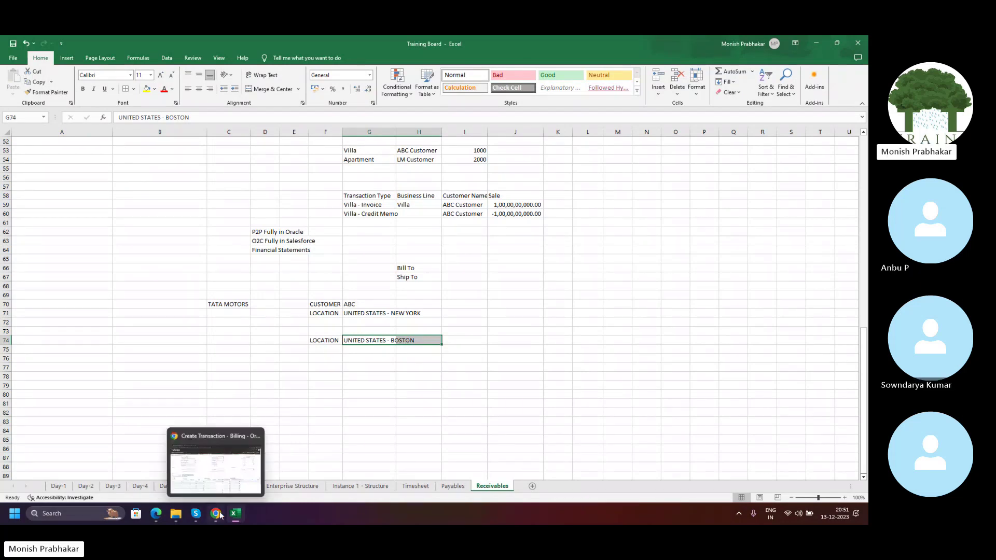
click(228, 467)
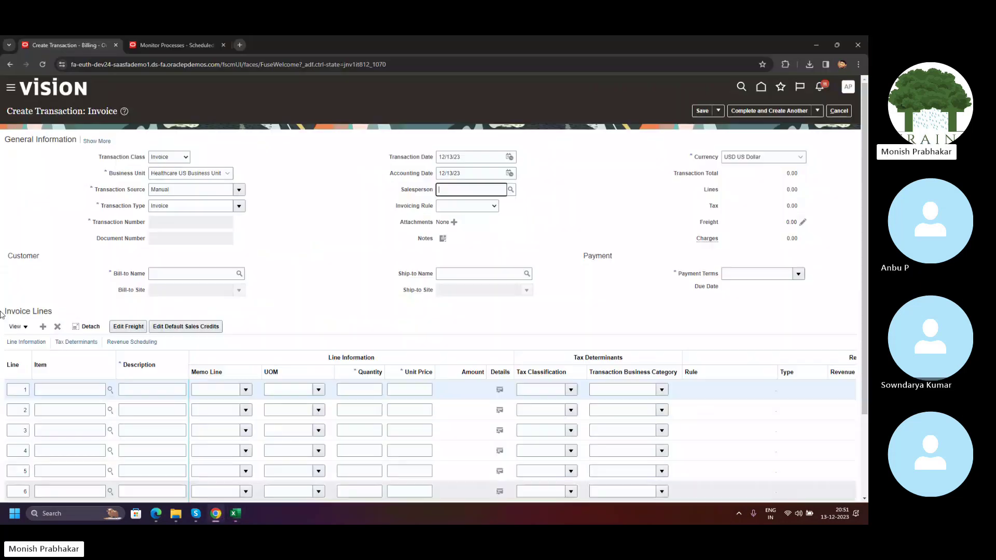
Open the search for the invoice's bill-to name and try searching by the wildcard % as the name.
click(239, 275)
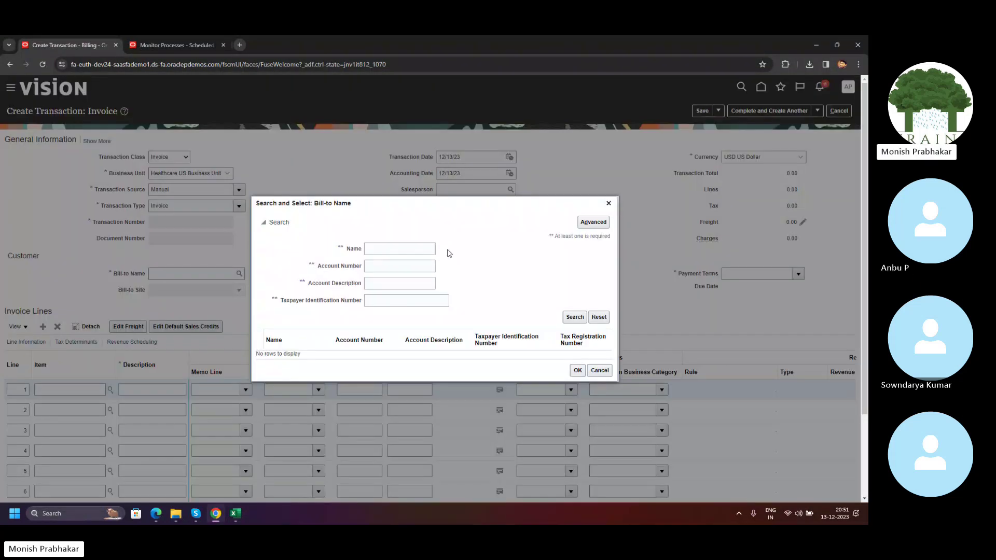
click(582, 320)
click(373, 255)
text(%)
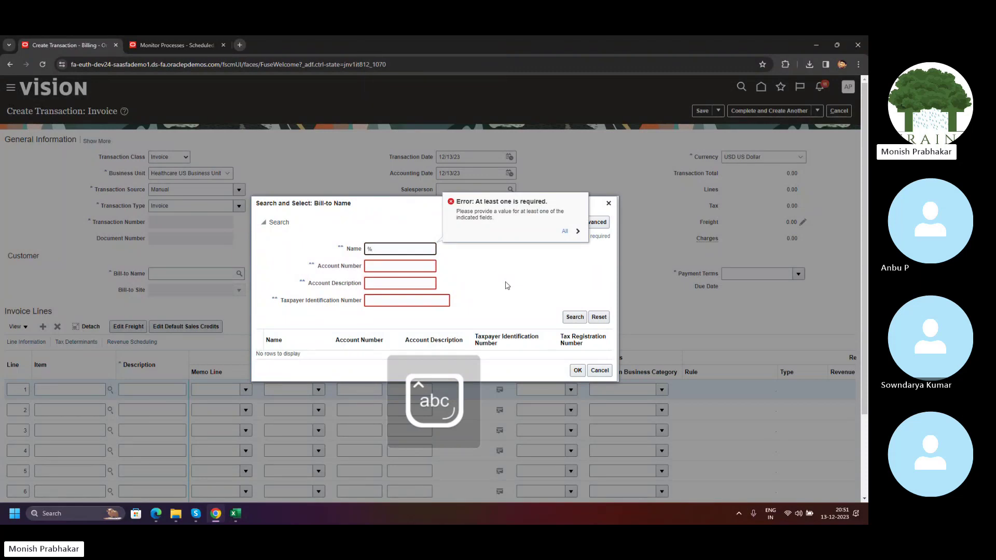
key(Return)
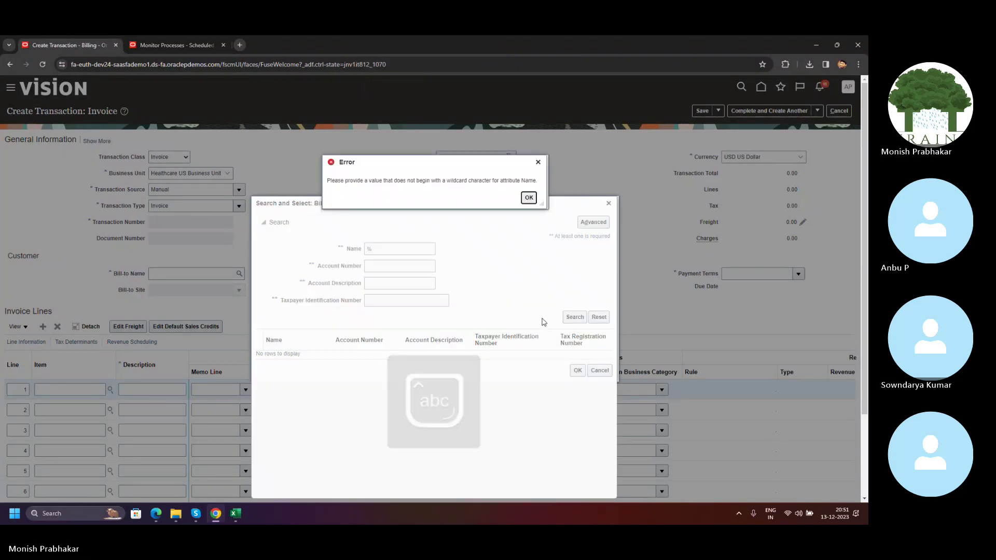
click(529, 200)
Try the bill-to name search with A and with A% as the name.
double_click(366, 248)
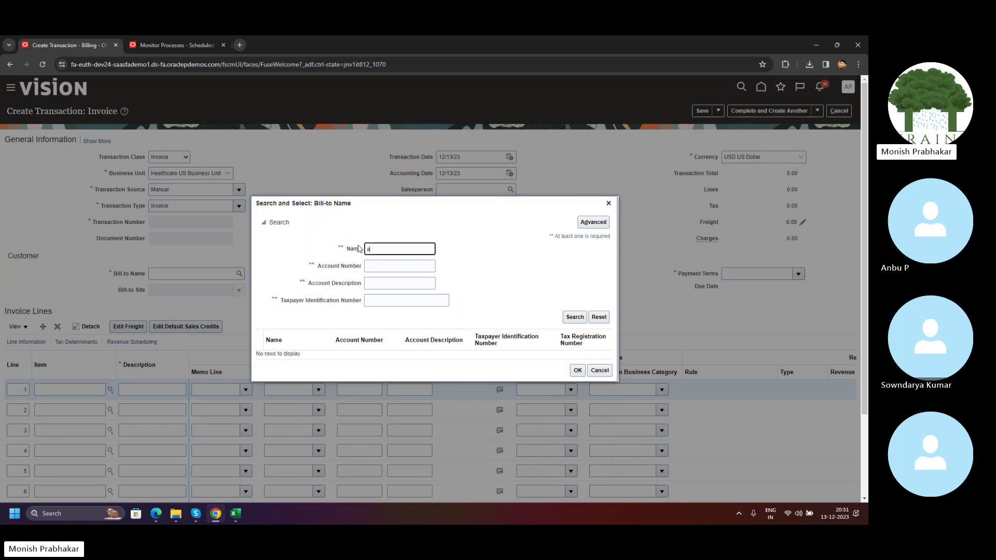
key(Caps_Lock)
text(A)
key(Caps_Lock)
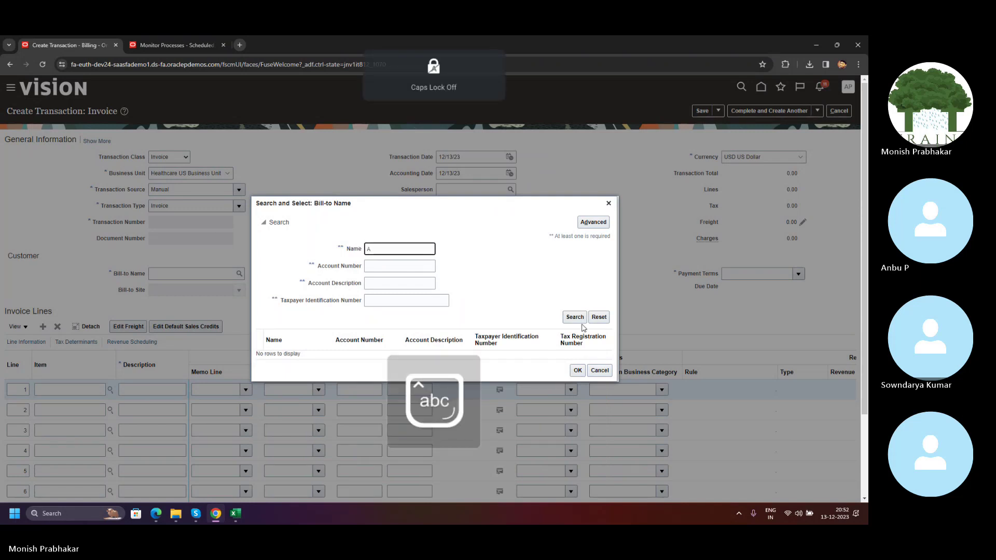
click(575, 318)
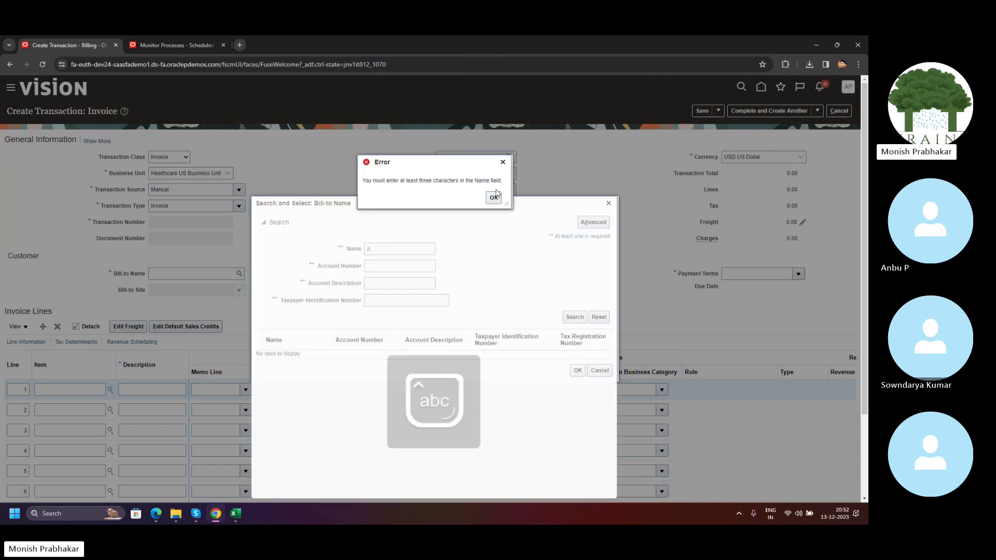
click(499, 197)
click(391, 250)
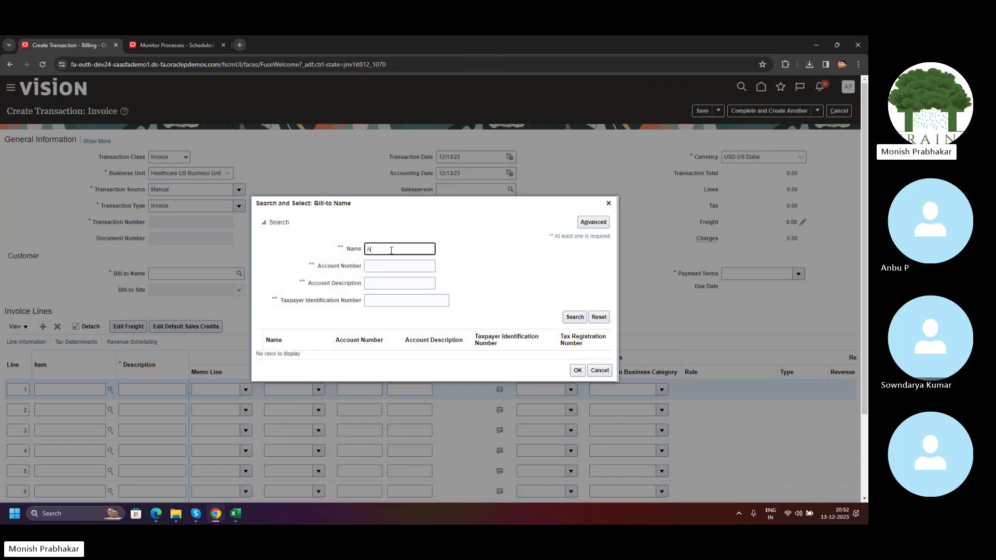
click(576, 317)
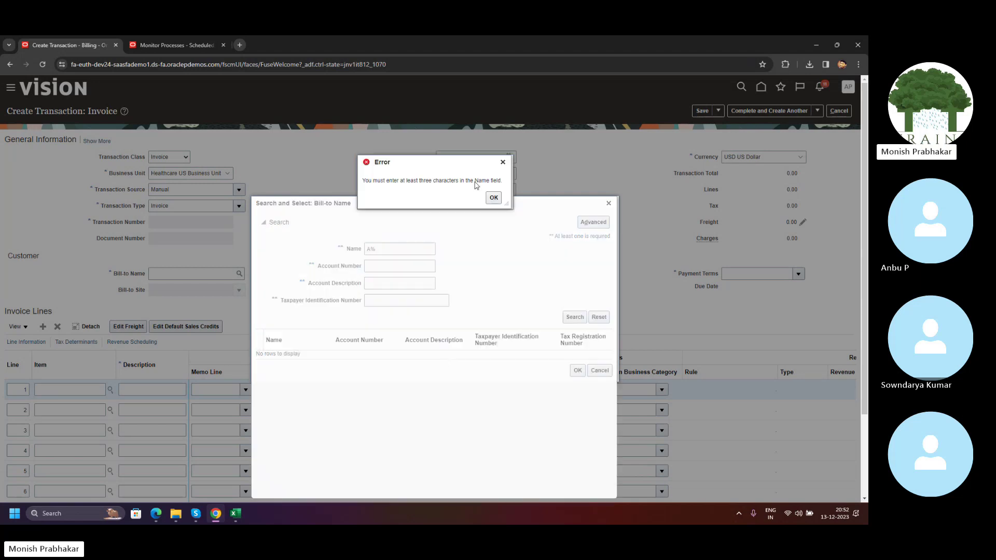
click(493, 198)
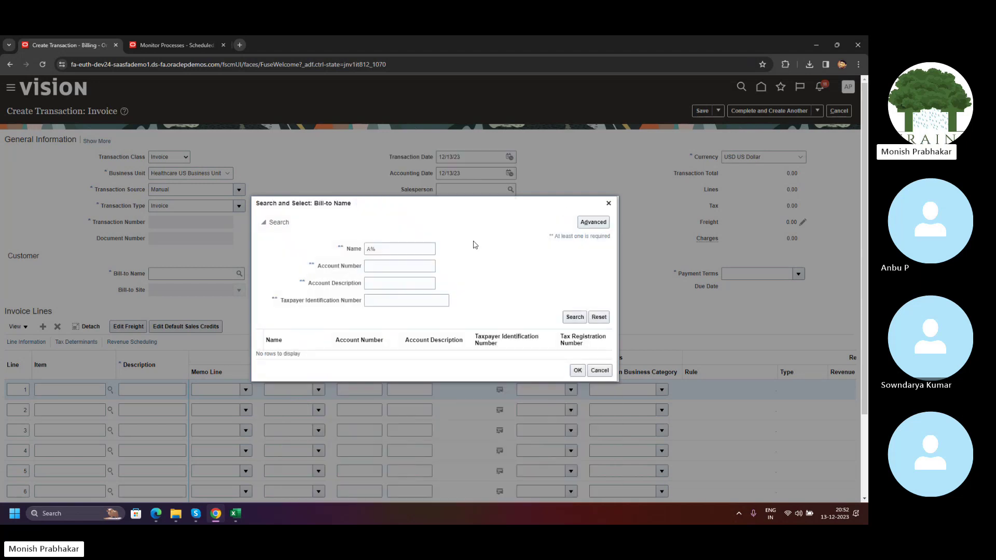
Run an advanced bill-to search with the name condition set to Does not contain and the value *.
key(alt+d)
click(421, 249)
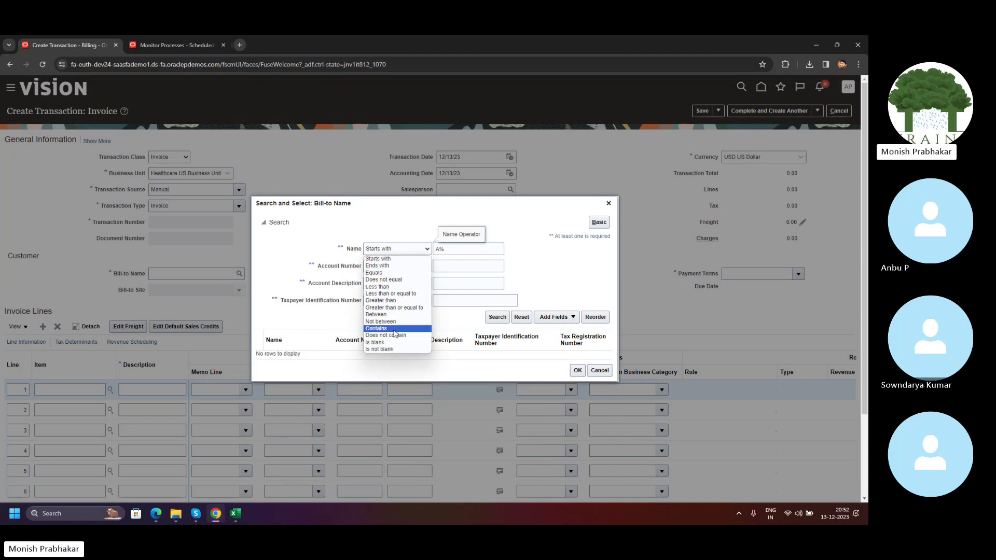
click(395, 335)
key(Tab)
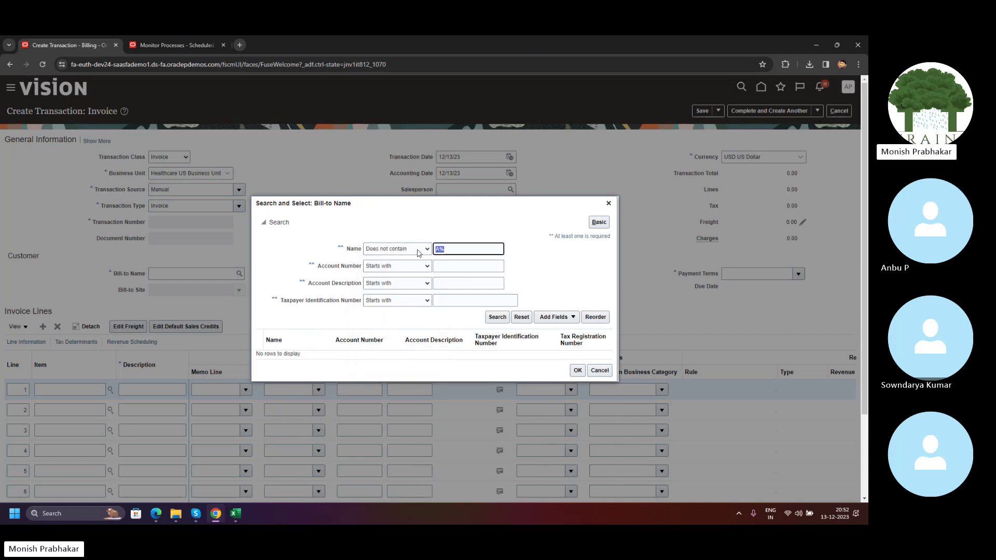
key(BackSpace)
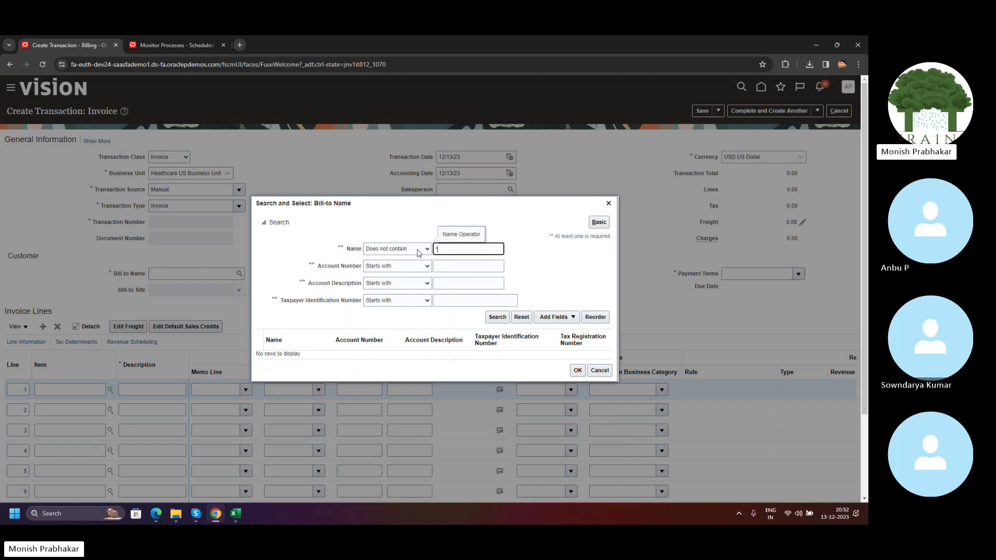
click(498, 317)
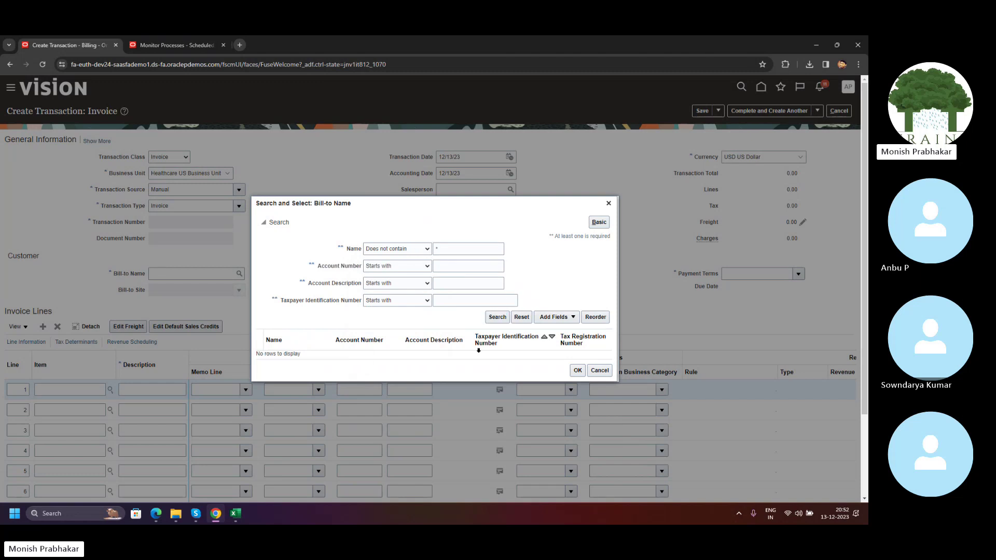
drag(502, 217, 425, 214)
scroll(868, 188, down, 2)
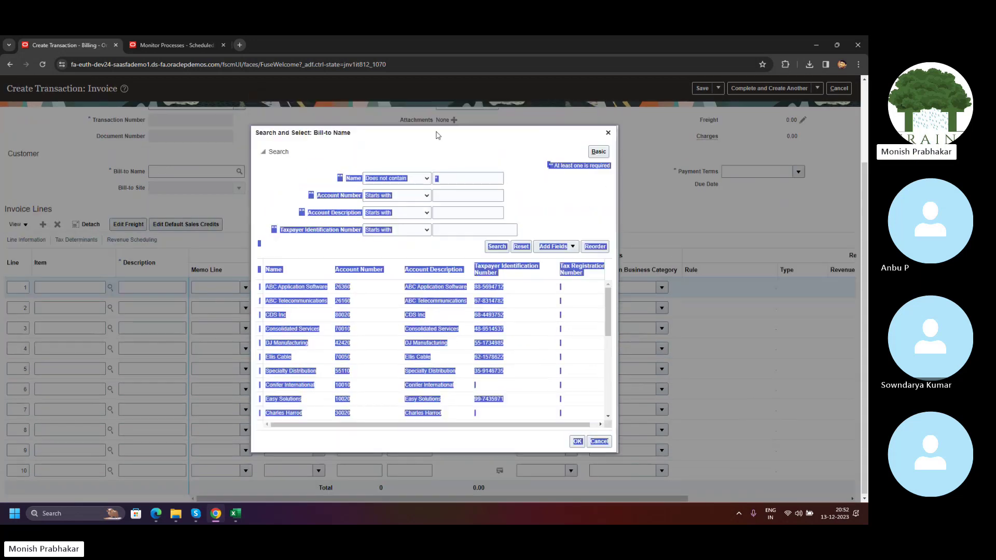
click(435, 156)
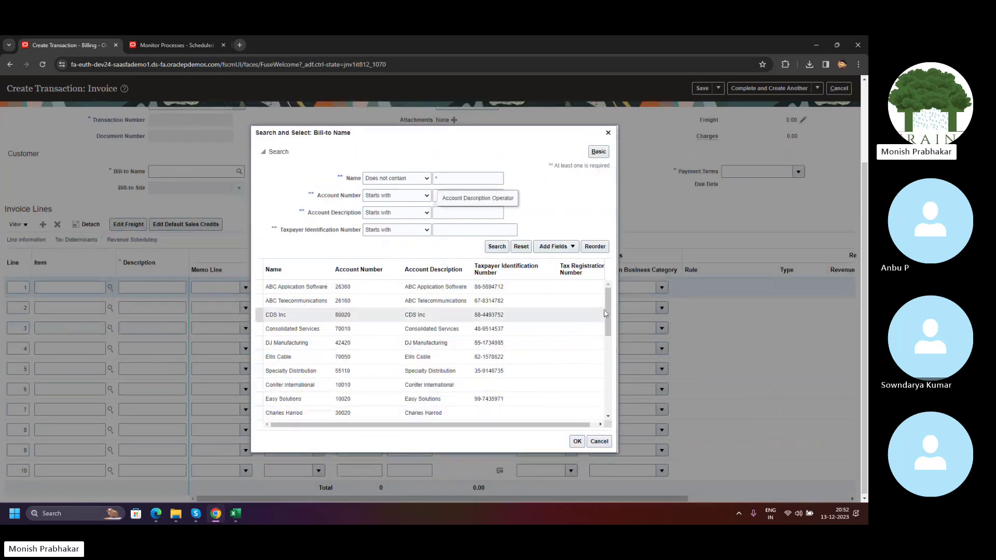
mouse_move(608, 309)
mouse_down()
mouse_move(610, 345)
mouse_move(615, 312)
mouse_up()
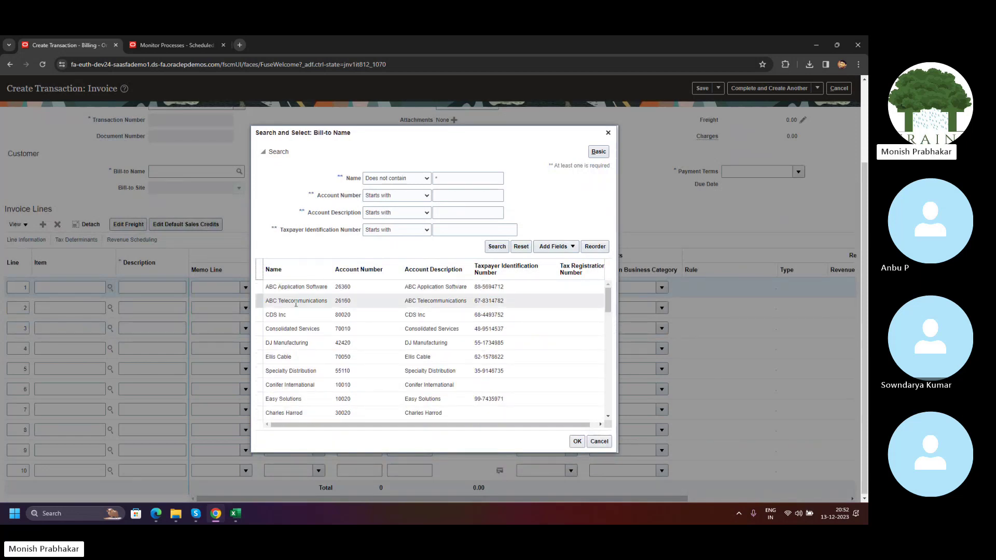
scroll(373, 345, down, 5)
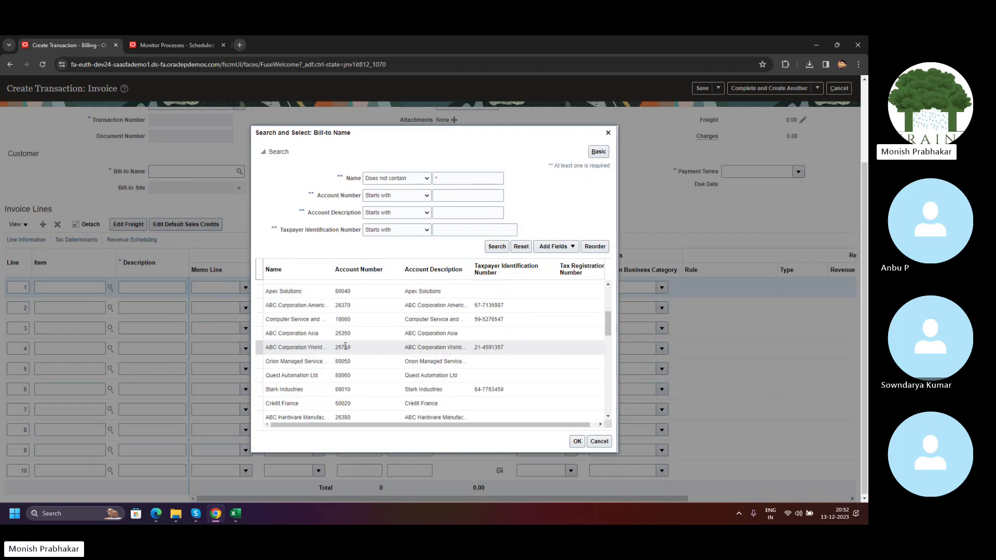
scroll(345, 349, down, 2)
scroll(346, 346, up, 10)
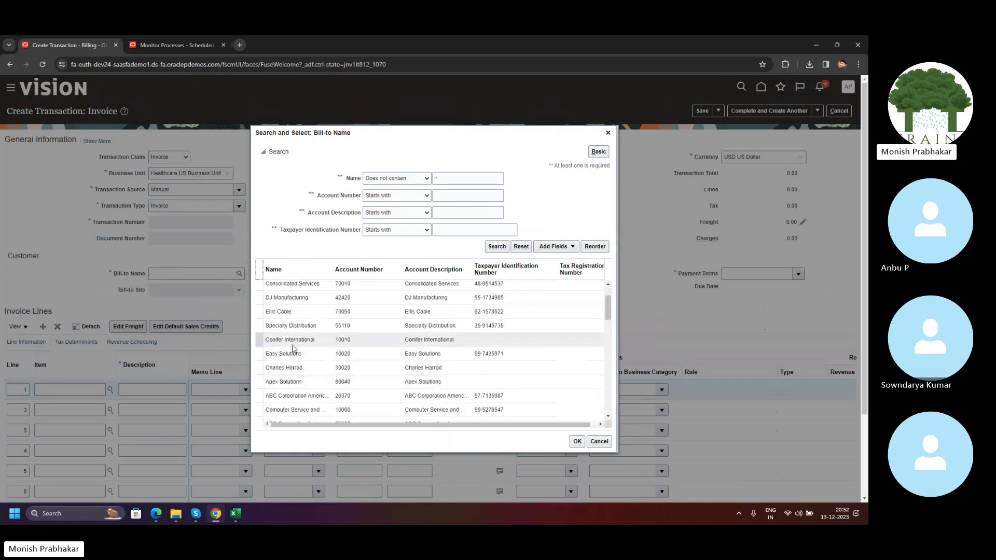
click(290, 312)
click(577, 442)
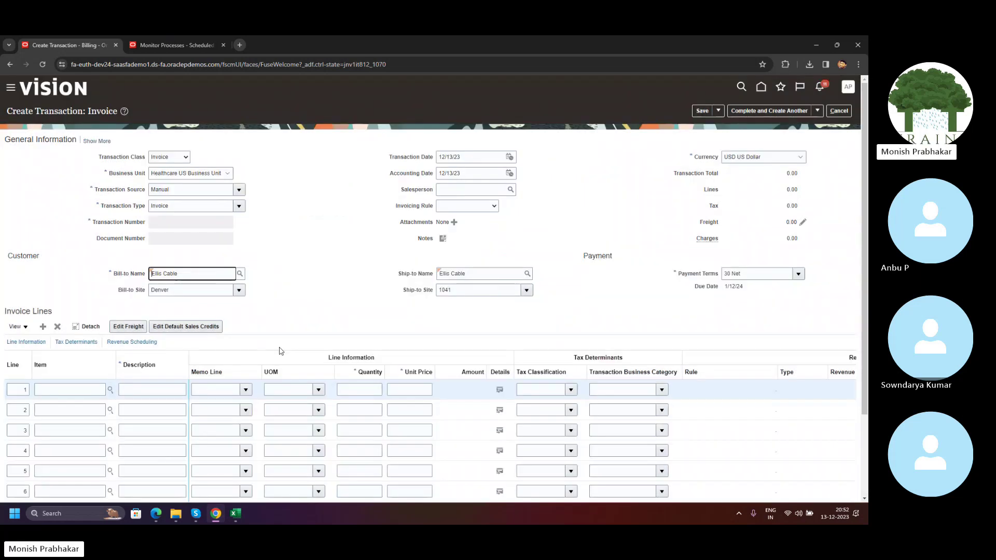
Try to find a salesperson for the invoice, searching with blank criteria and with a as the name.
scroll(191, 309, down, 2)
scroll(191, 309, up, 2)
click(513, 190)
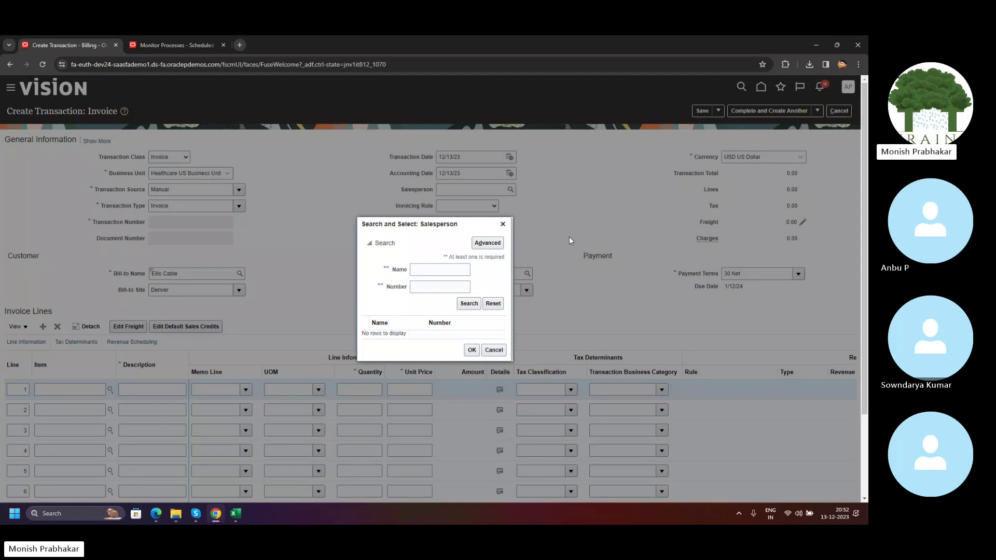
drag(422, 226, 274, 209)
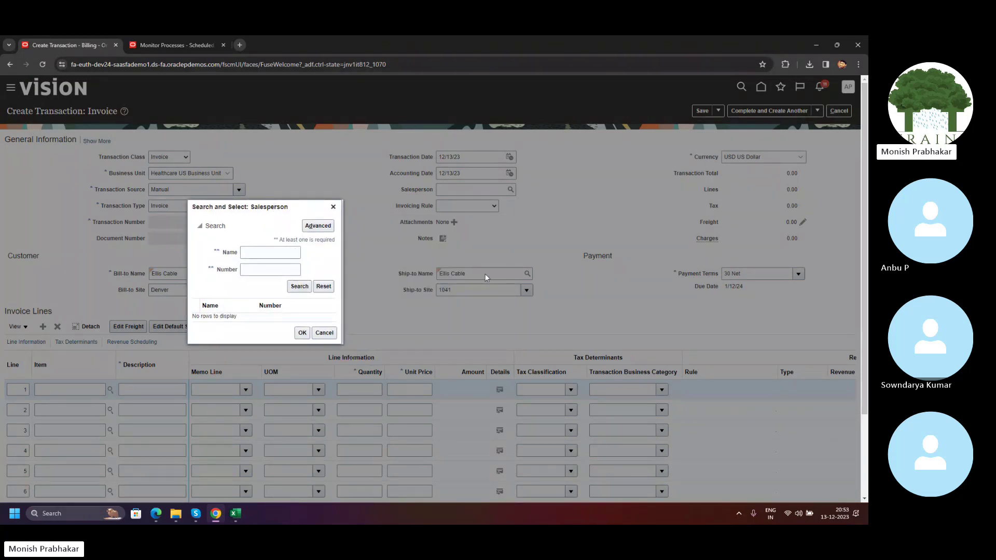
click(310, 287)
click(293, 231)
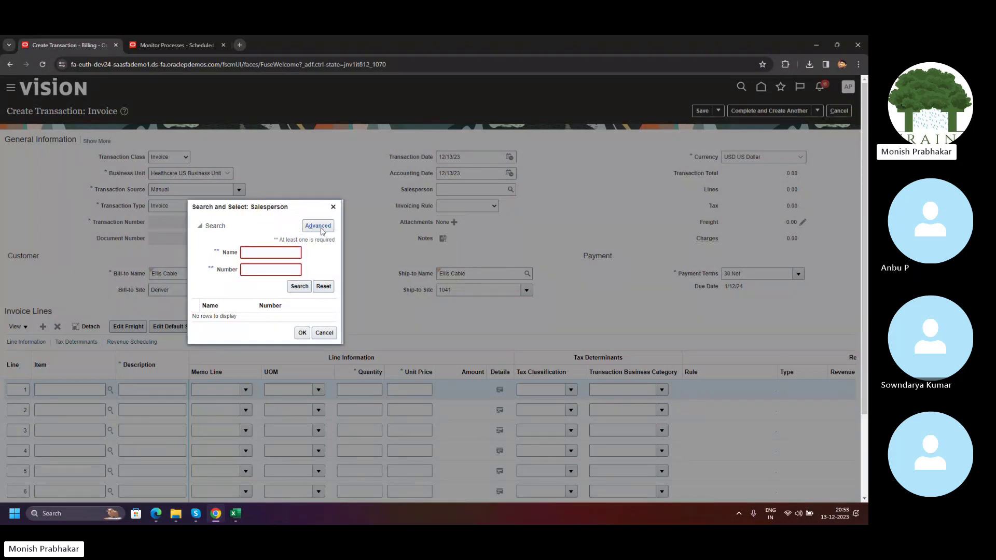
click(321, 228)
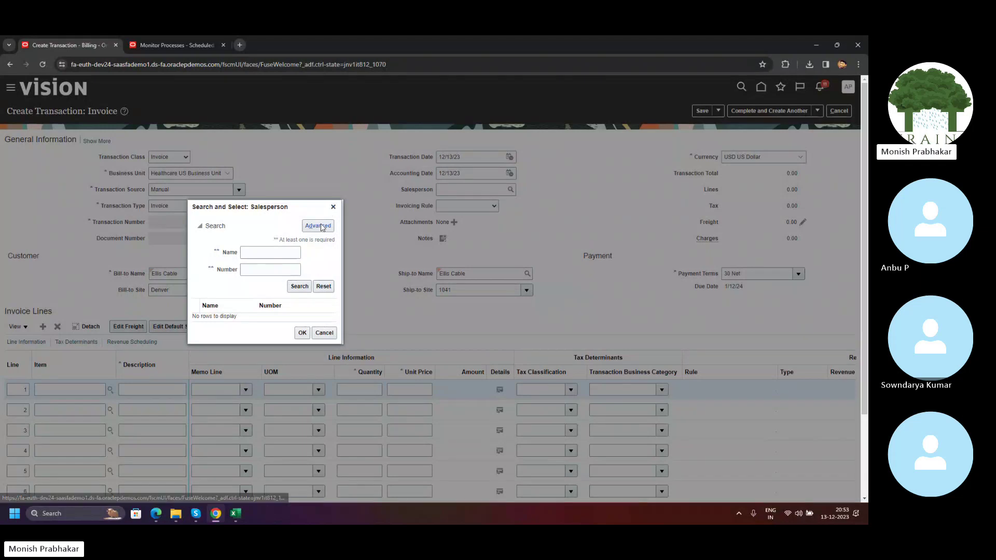
click(260, 254)
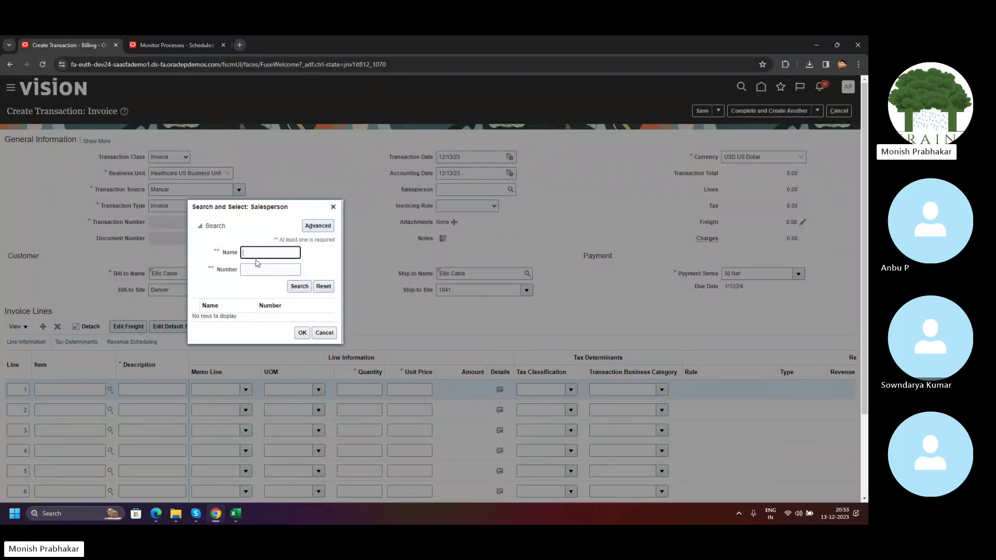
text(a)
click(299, 286)
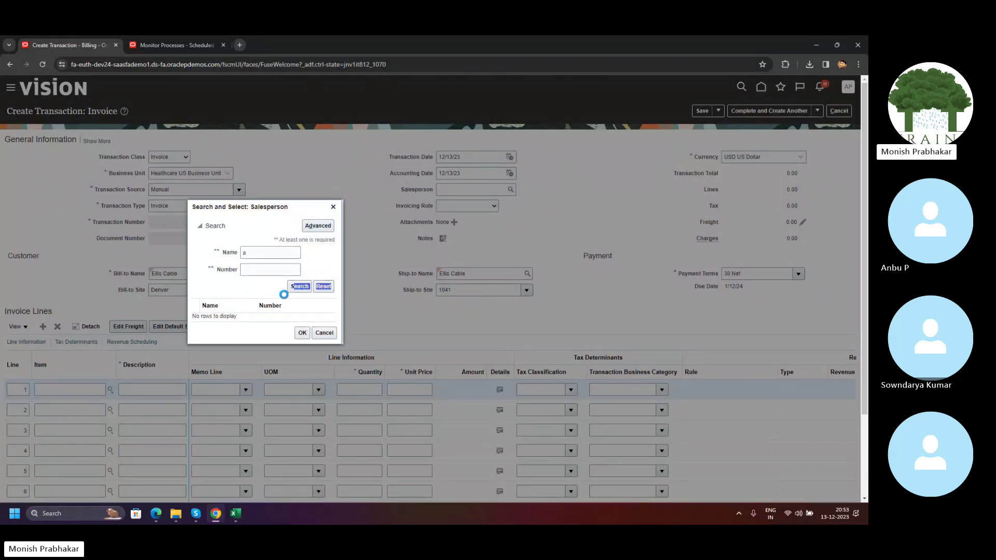
click(497, 199)
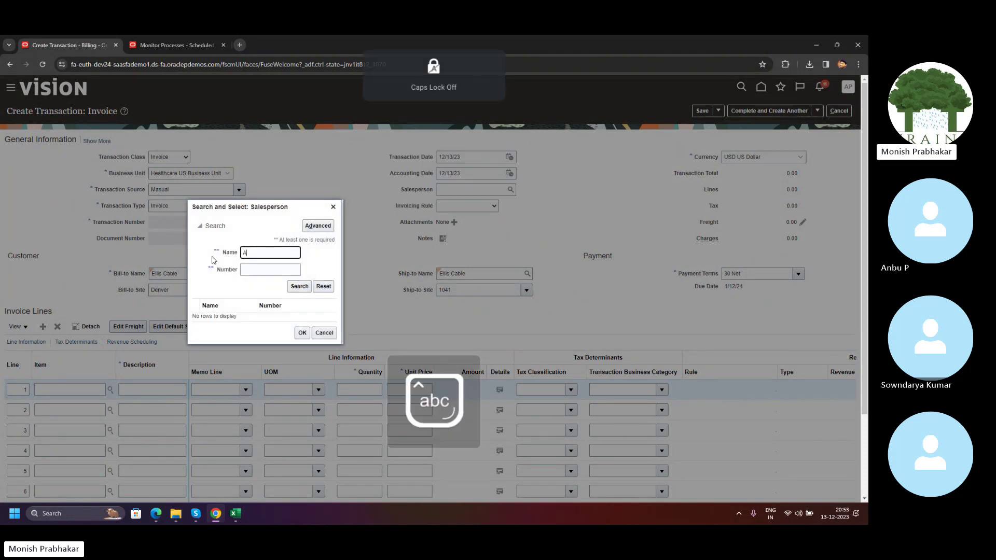
Try the salesperson search with the name Ab and the number 1, and close the search without a selection.
text(Ab)
click(299, 287)
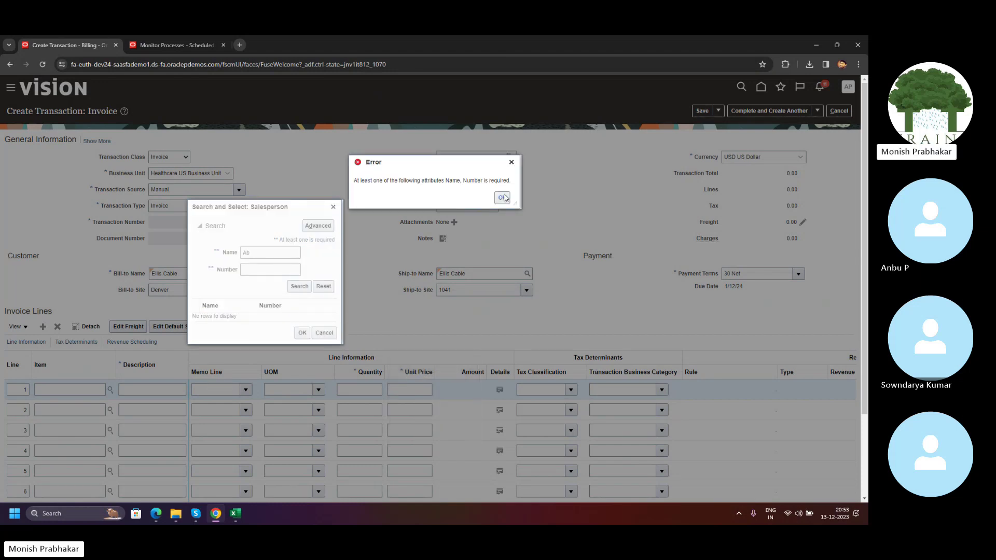
click(502, 197)
click(264, 272)
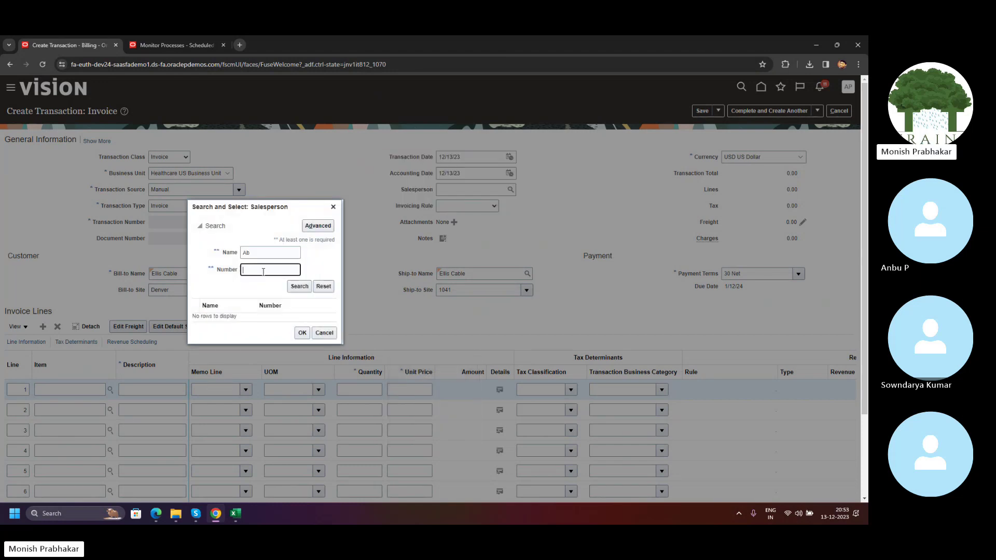
click(294, 286)
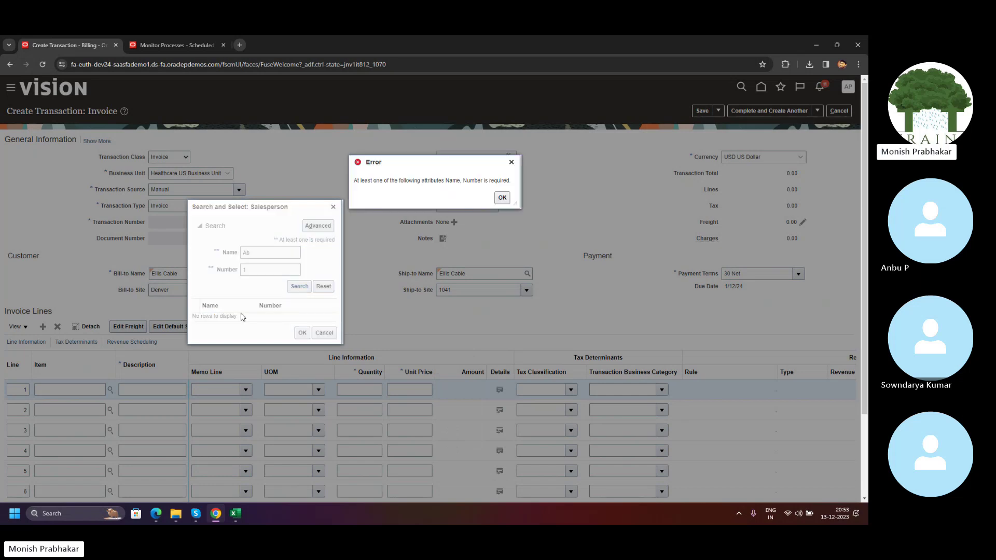
click(502, 198)
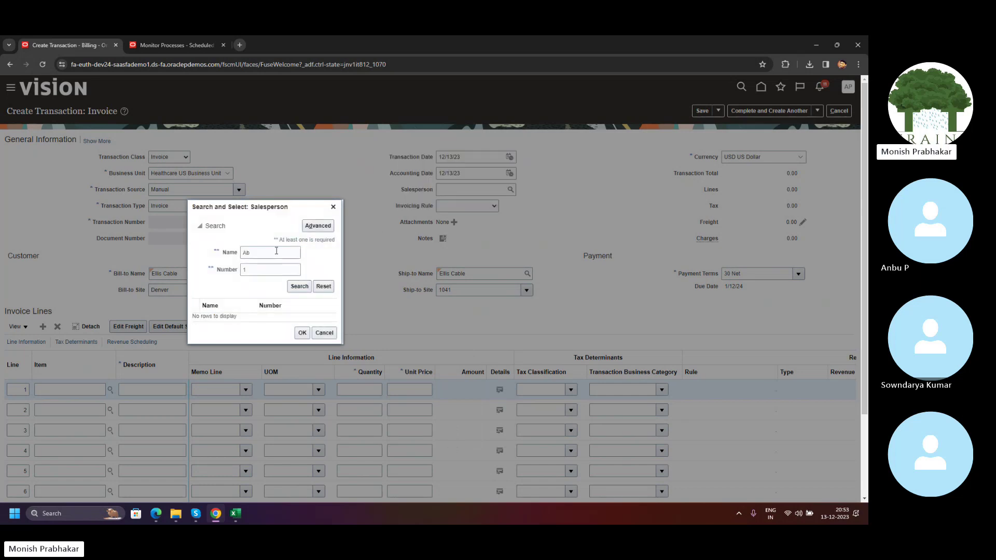
click(337, 208)
Enter TEST INVOICE as the description of invoice line 1.
scroll(164, 316, down, 2)
click(62, 299)
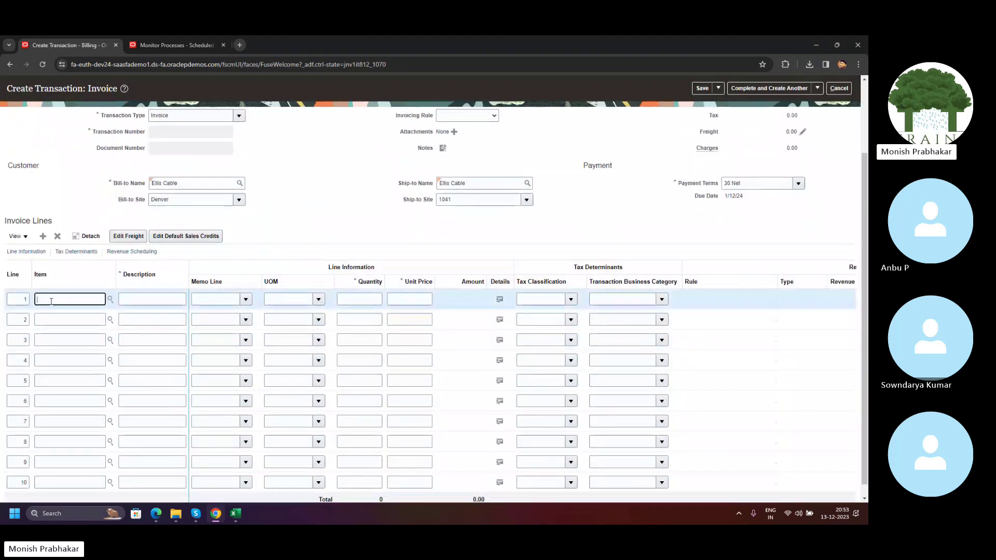
click(145, 300)
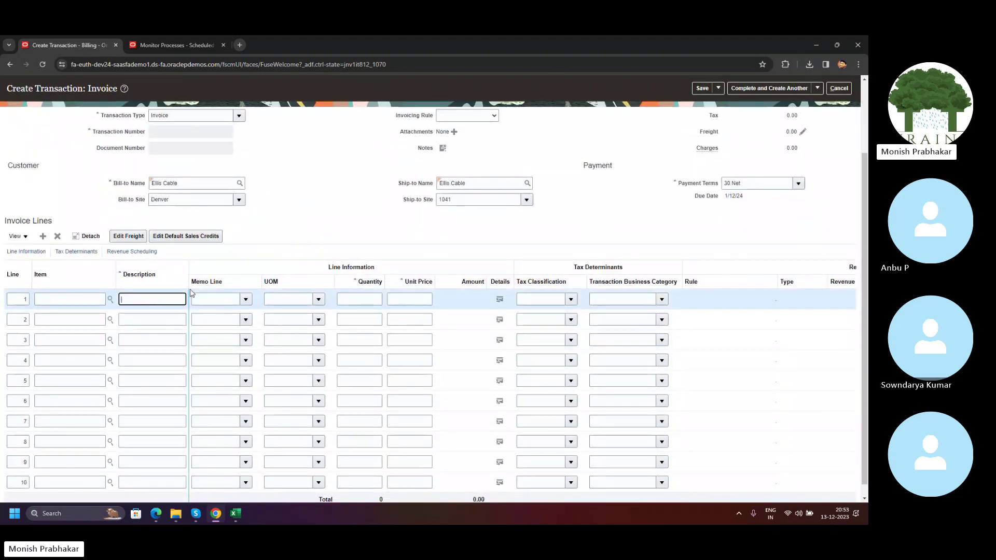
text(tes)
key(BackSpace)
key(BackSpace)
key(BackSpace)
key(Caps_Lock)
text(TE)
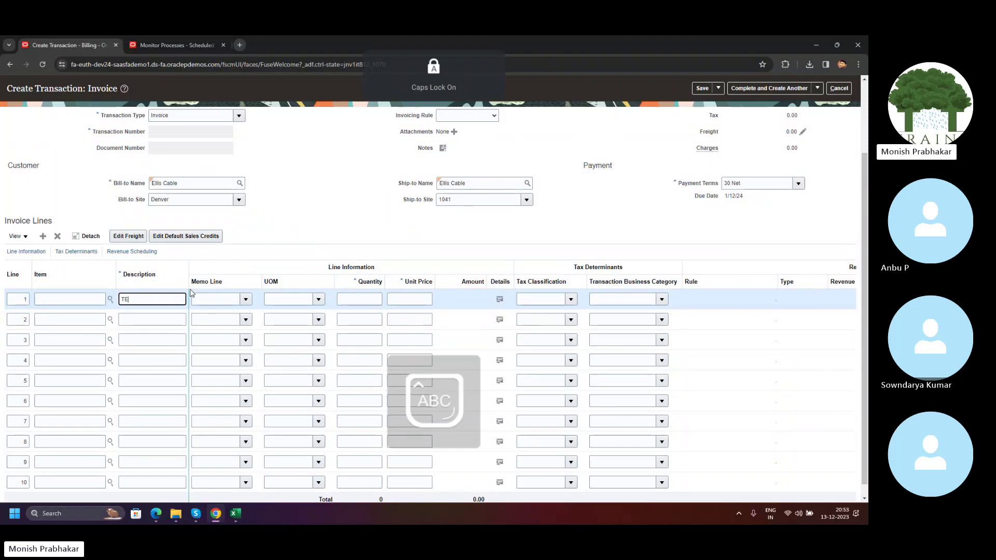
text(ST INVOICE)
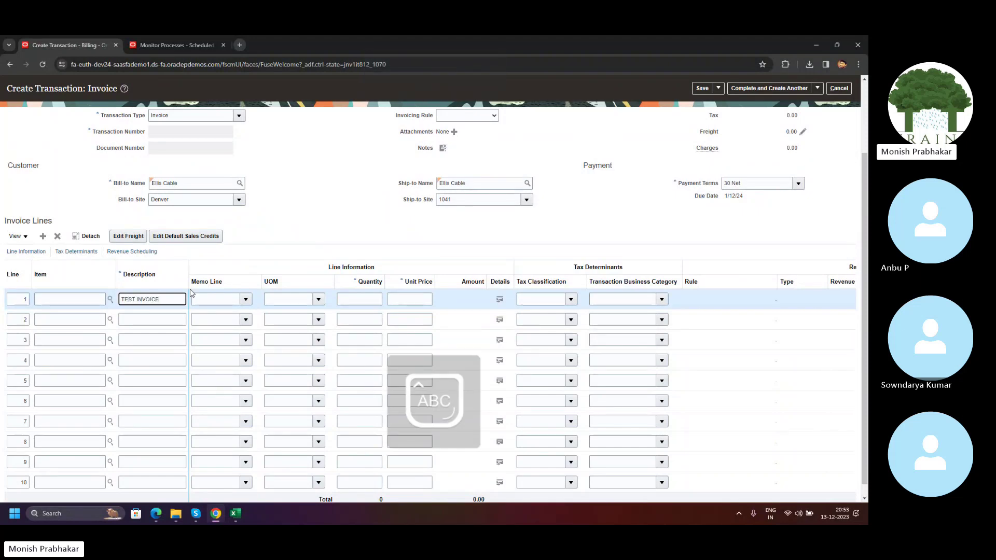
Set the unit of measure of invoice line 1 to Ea (Each).
key(Tab)
key(Tab)
click(315, 302)
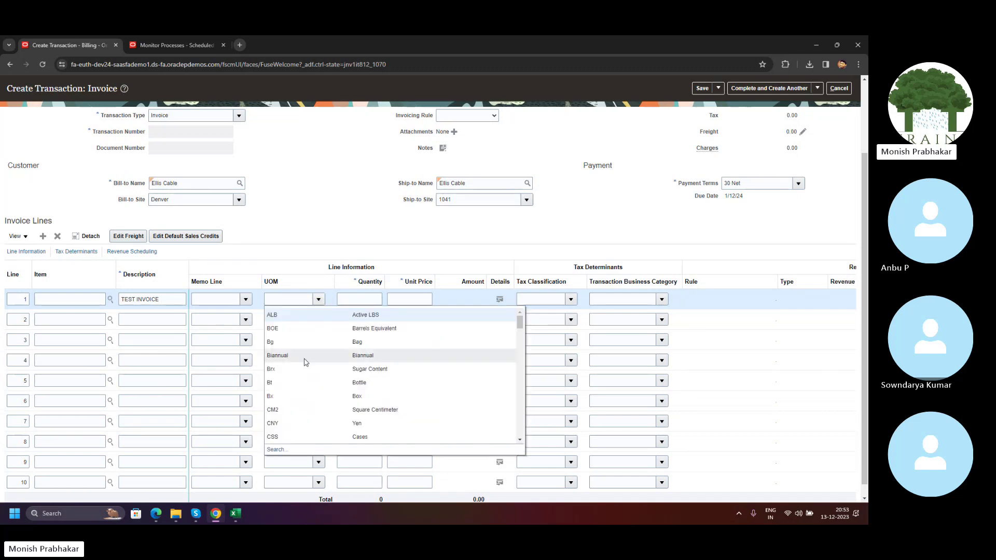
scroll(299, 407, down, 4)
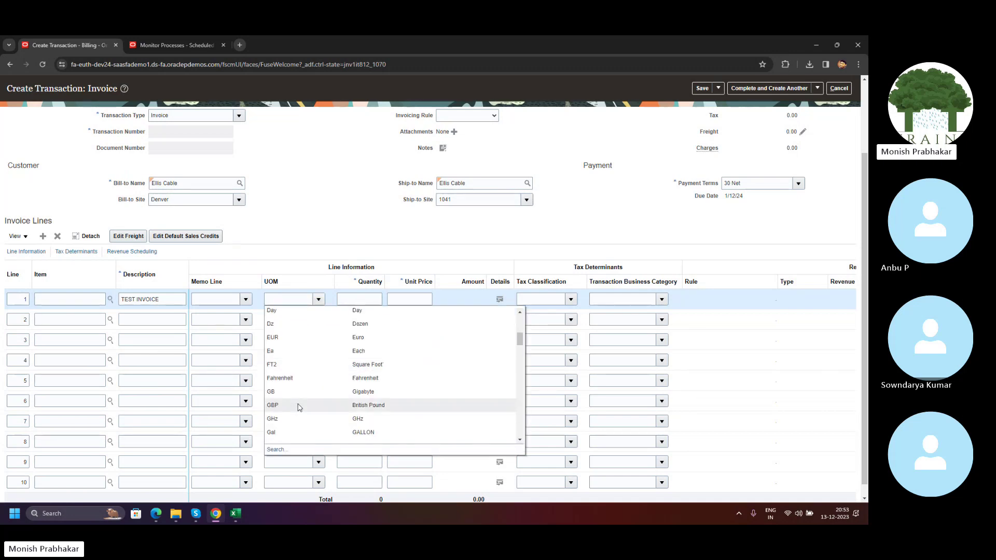
click(280, 353)
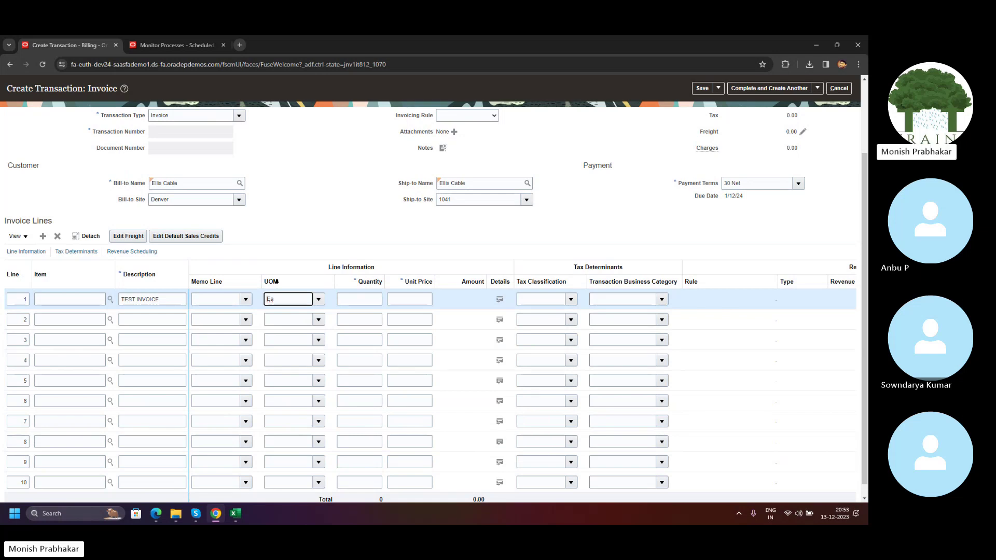
Enter a quantity of 1 and a unit price of 1000 on the TEST INVOICE line.
click(235, 514)
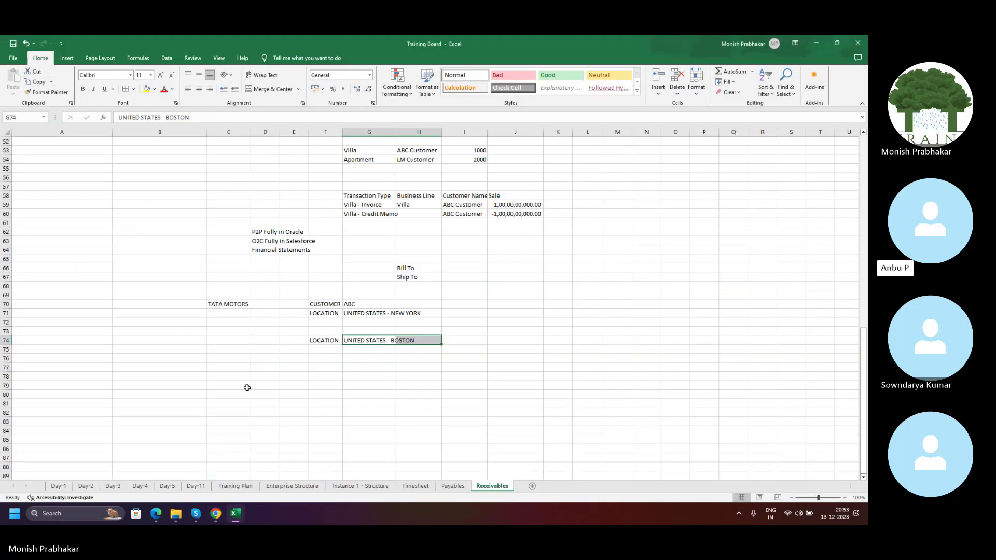
click(215, 514)
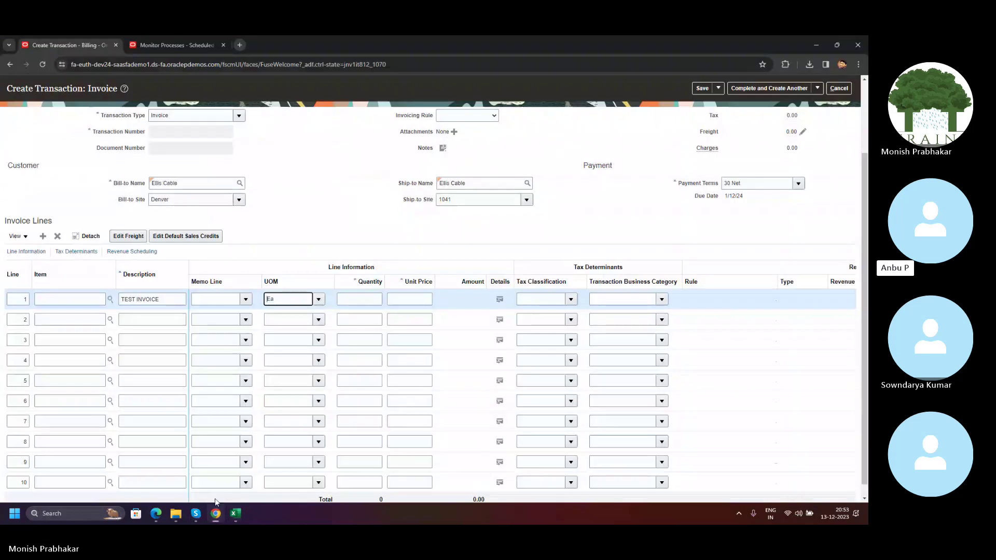
click(353, 296)
text(1)
key(Tab)
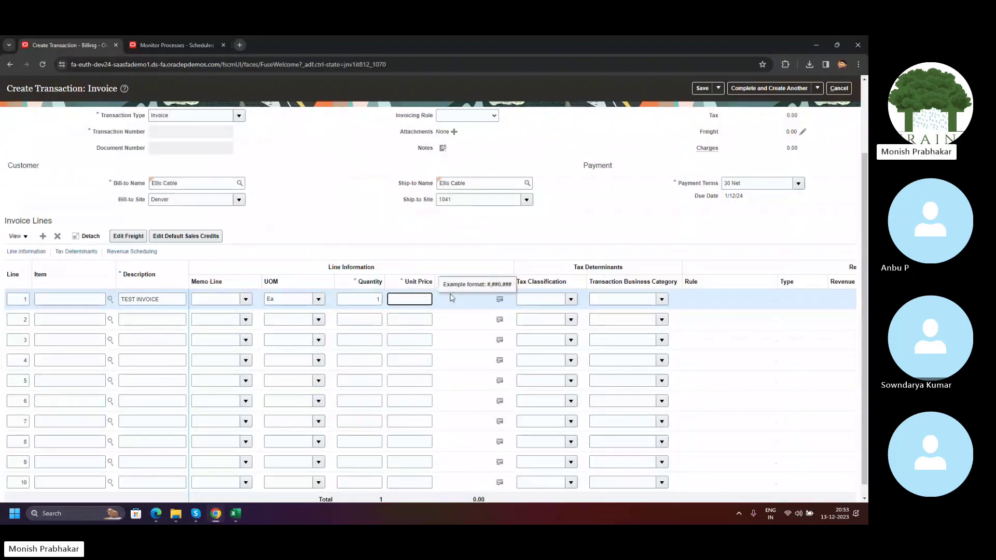
text(1000)
Change line 1's unit of measure to Bt (Bottle) and its quantity to 2.
click(311, 300)
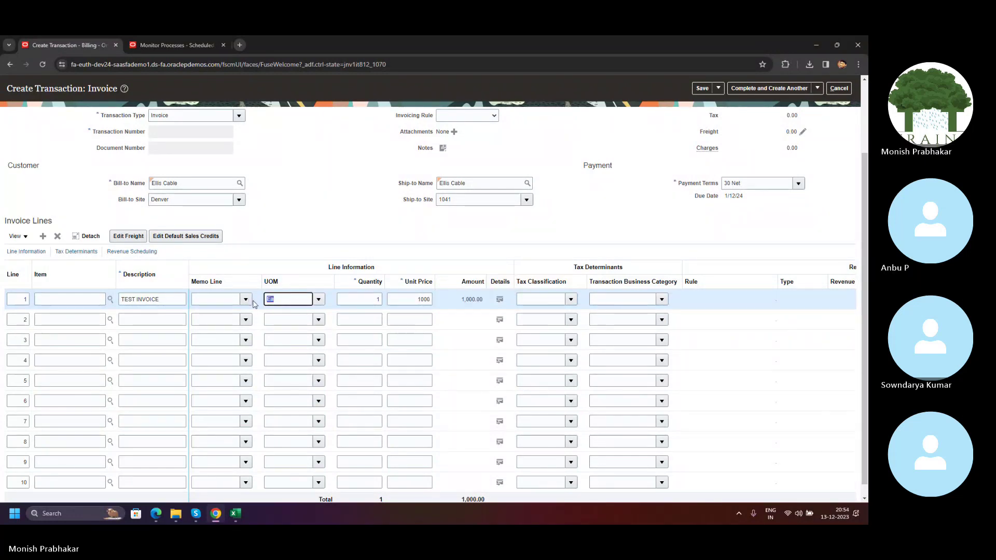
click(318, 299)
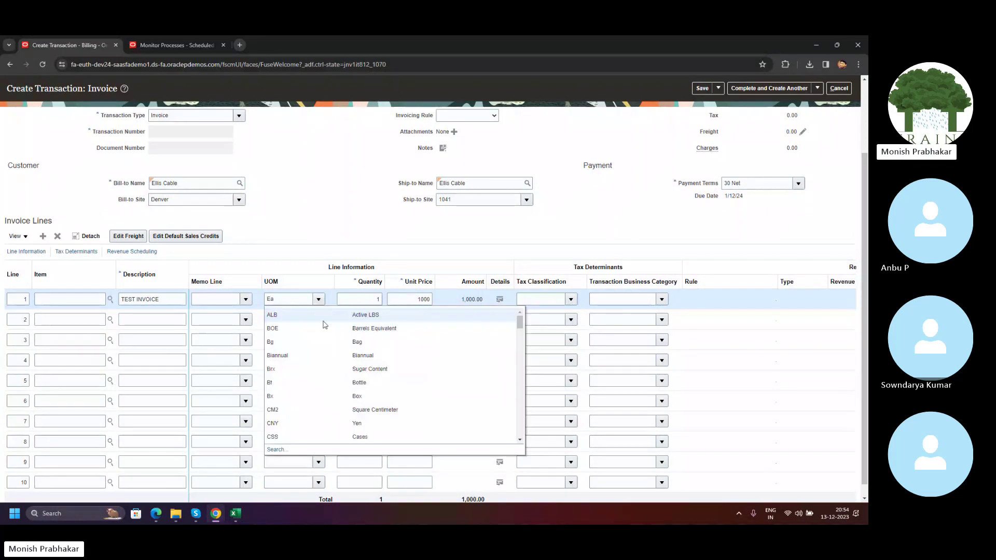
scroll(319, 375, down, 1)
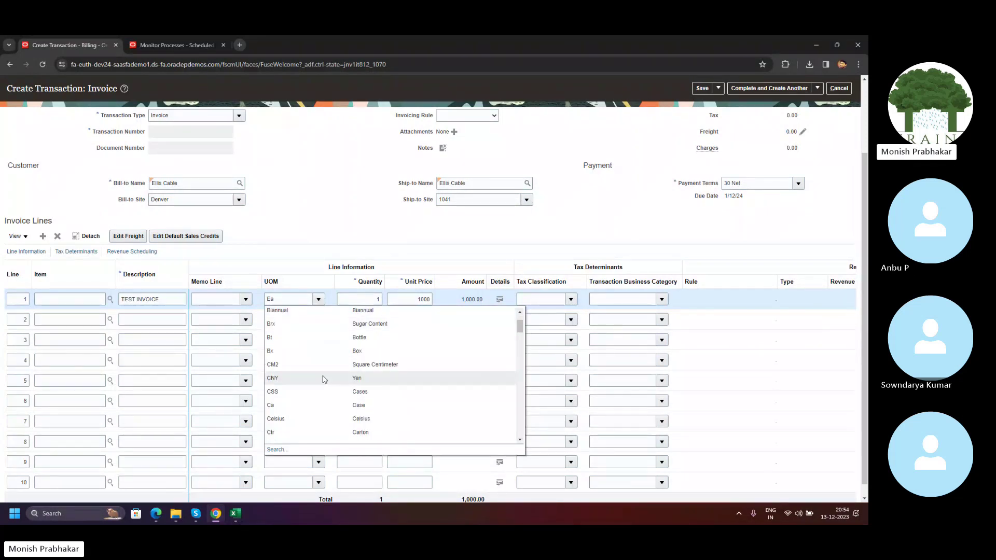
click(347, 338)
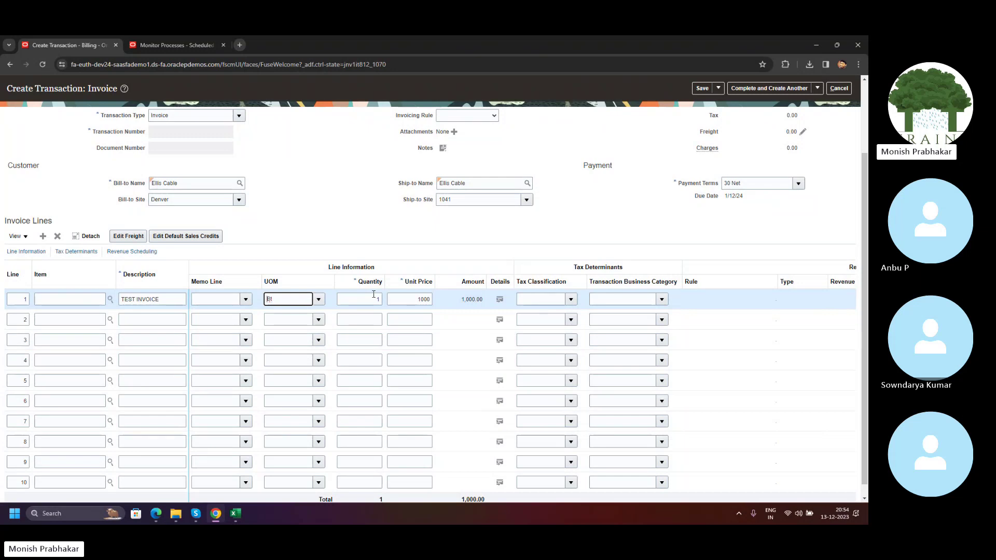
click(369, 298)
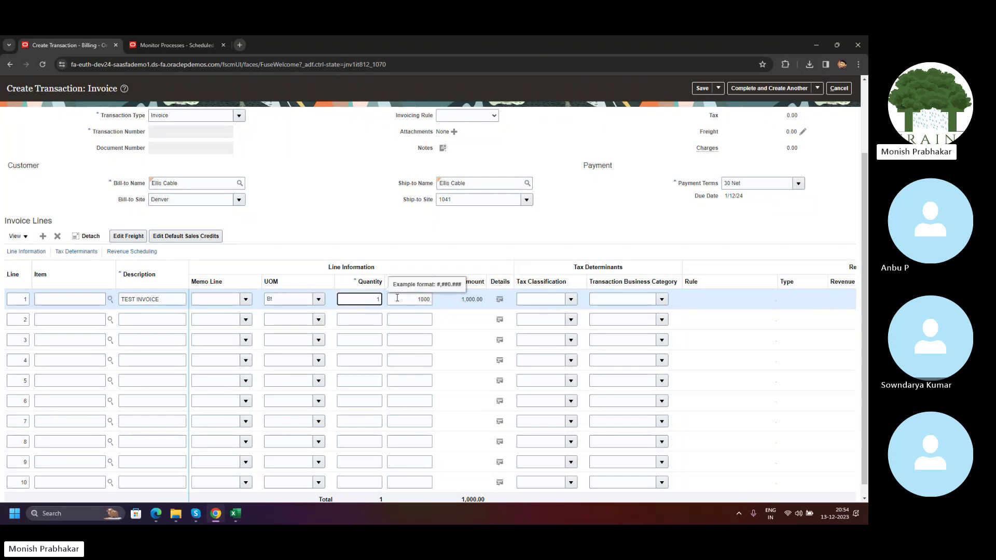
click(398, 299)
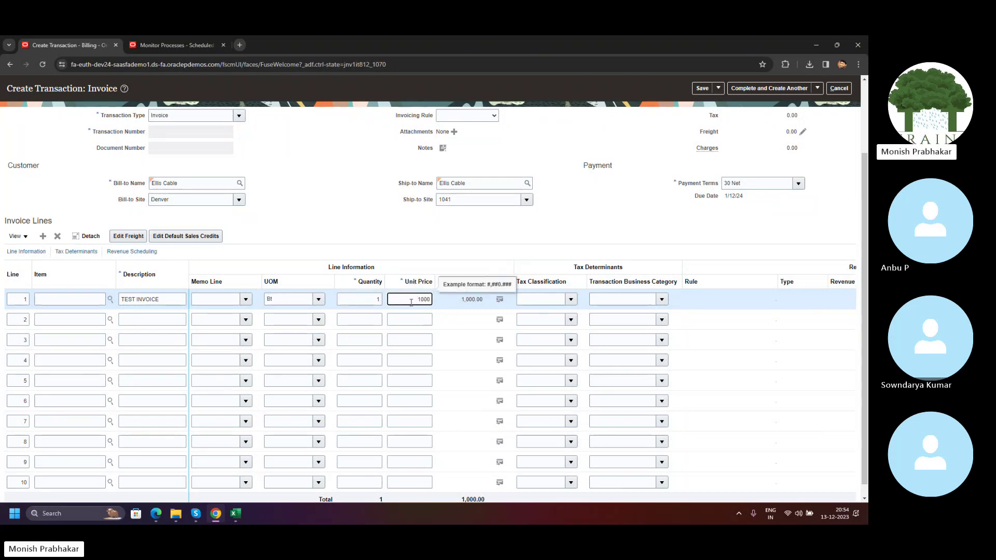
click(371, 304)
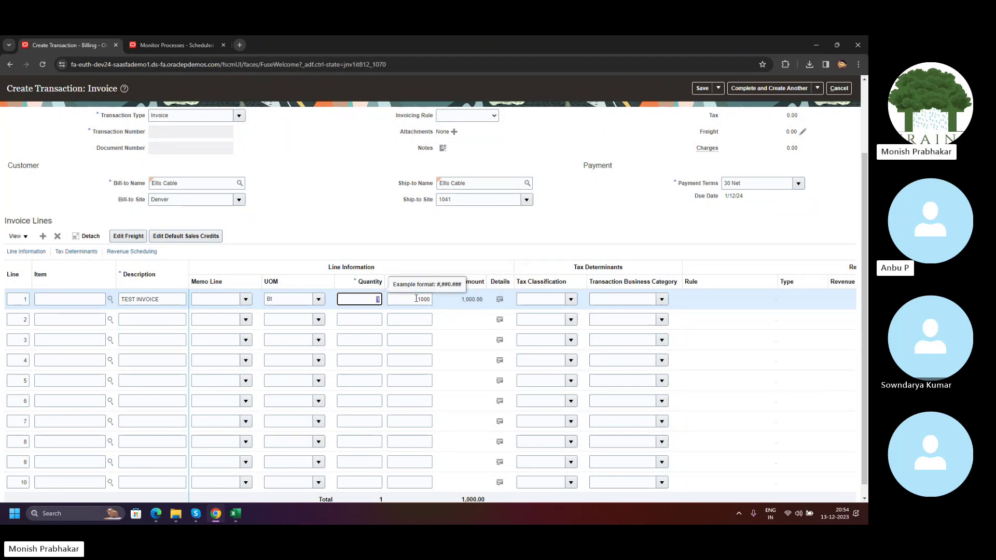
text(2)
Browse the available units of measure for invoice line 1.
click(318, 301)
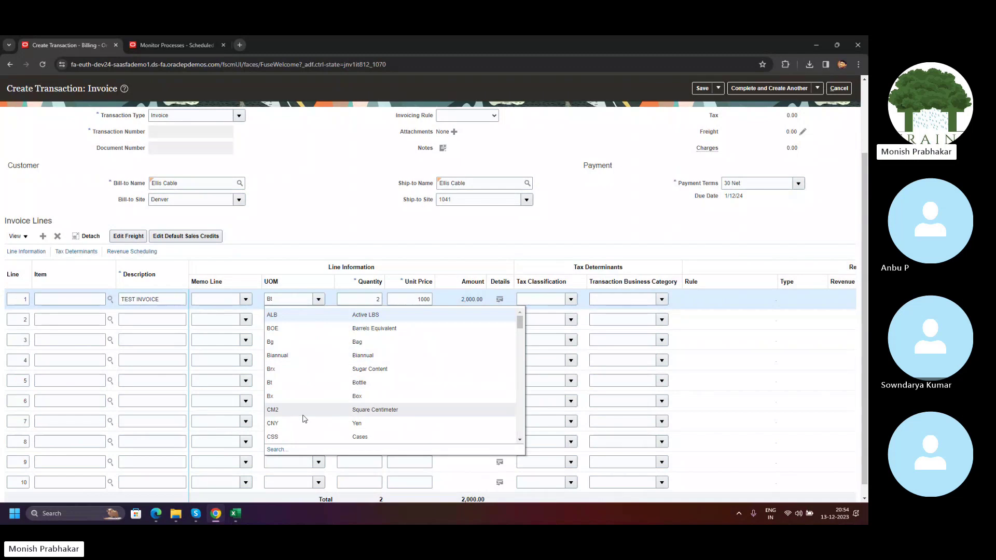
scroll(305, 419, down, 4)
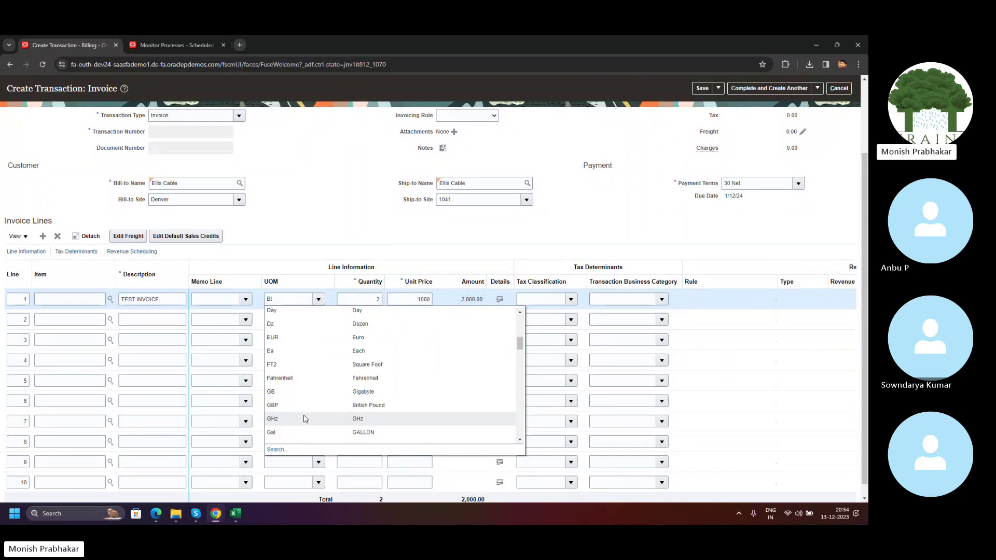
scroll(305, 418, down, 5)
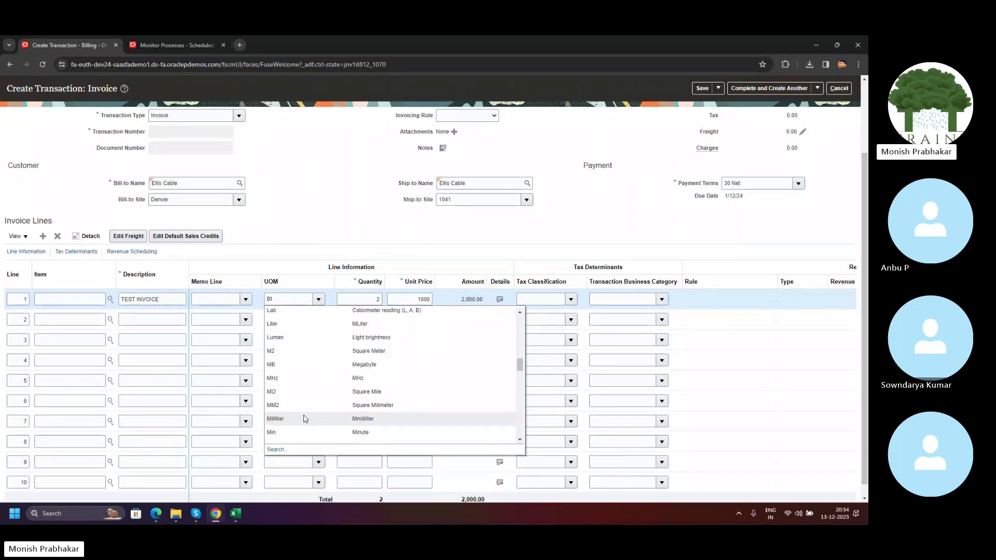
scroll(311, 371, down, 3)
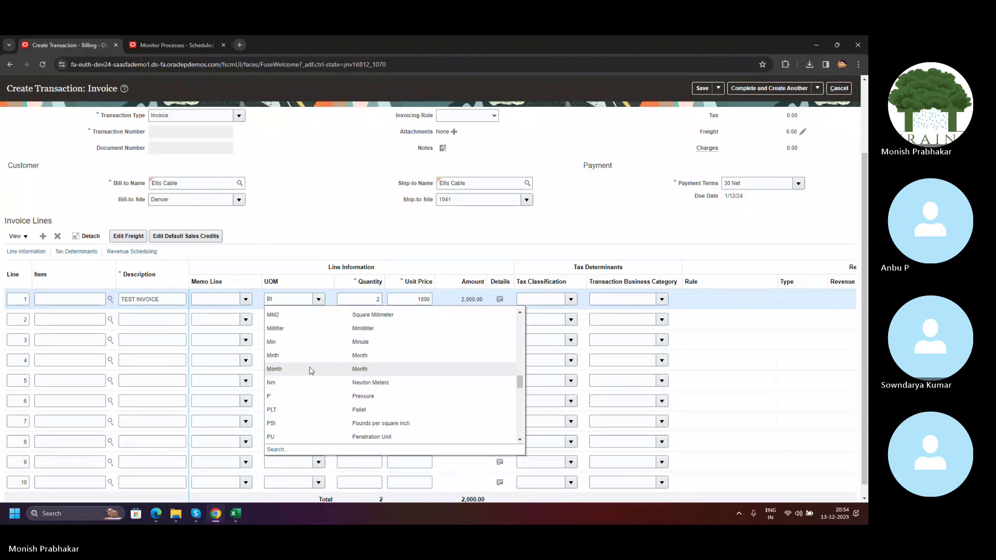
scroll(309, 379, up, 4)
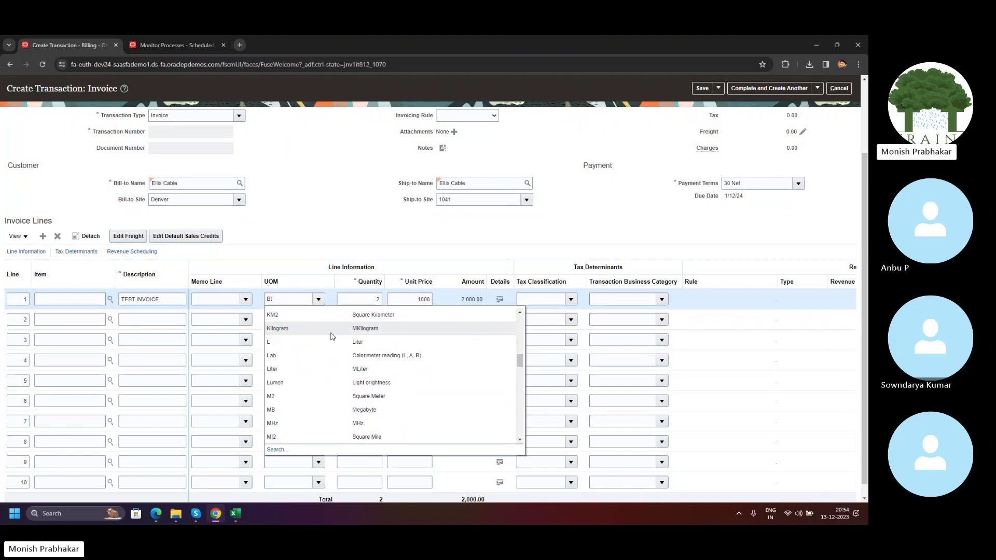
scroll(352, 415, down, 3)
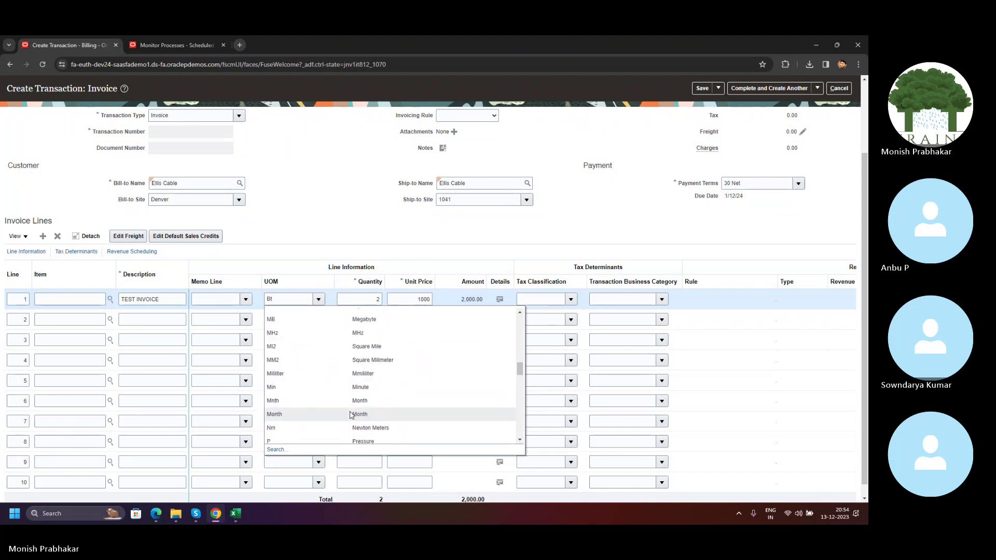
scroll(352, 415, up, 10)
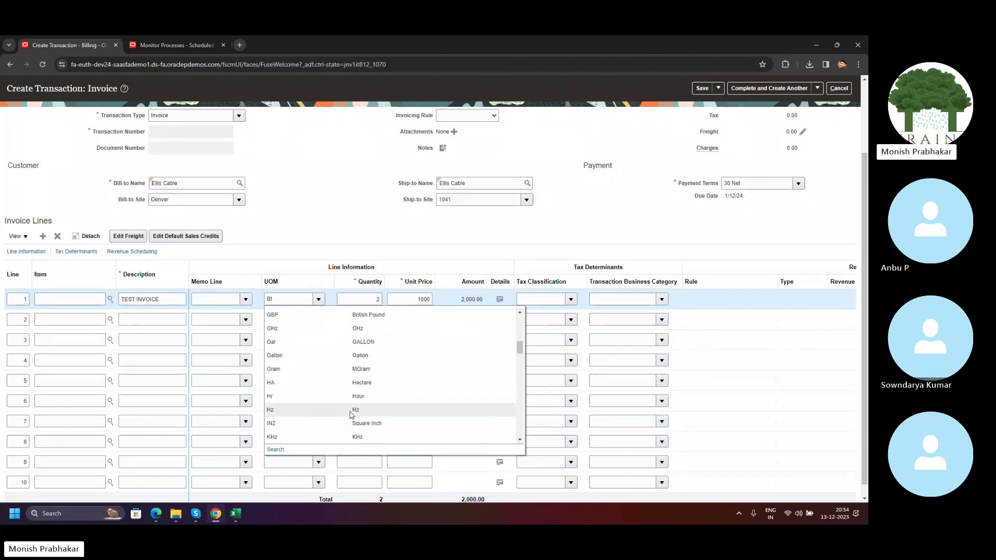
scroll(351, 415, up, 3)
scroll(318, 434, down, 5)
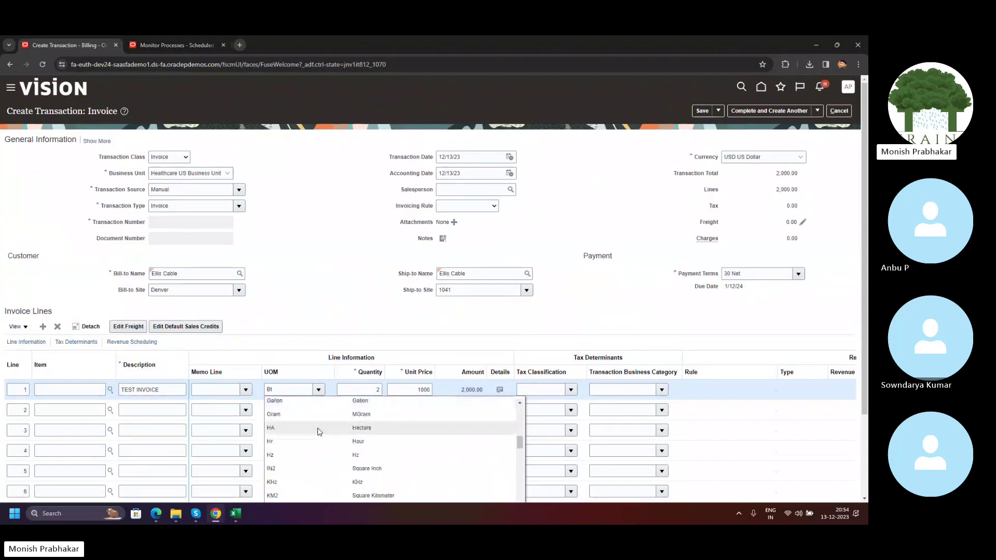
scroll(320, 433, down, 5)
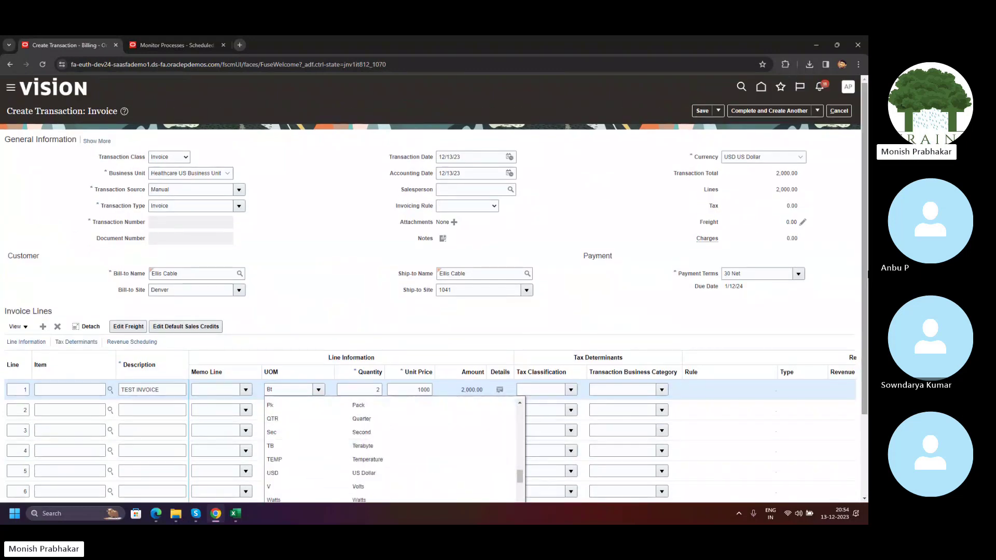
scroll(864, 369, down, 2)
scroll(280, 372, down, 5)
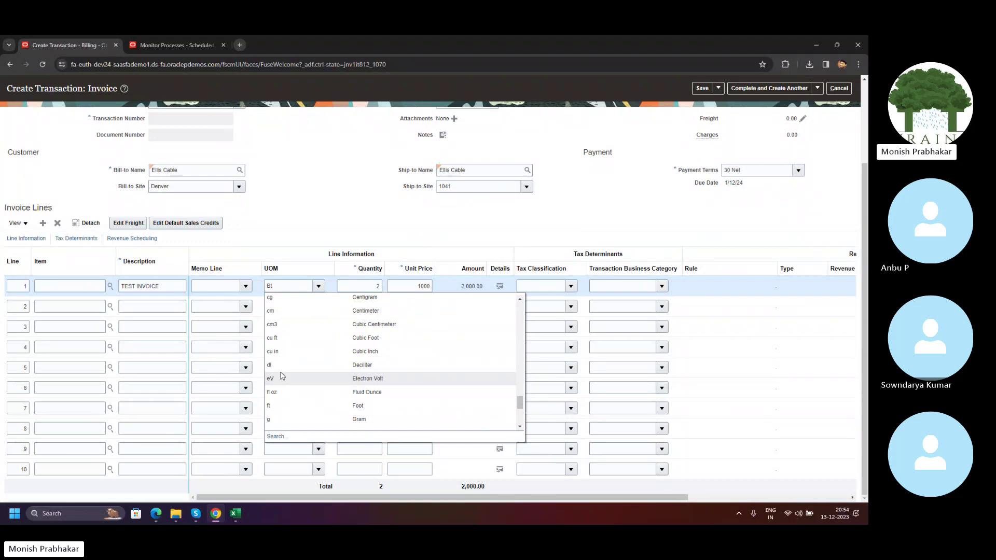
scroll(280, 372, up, 15)
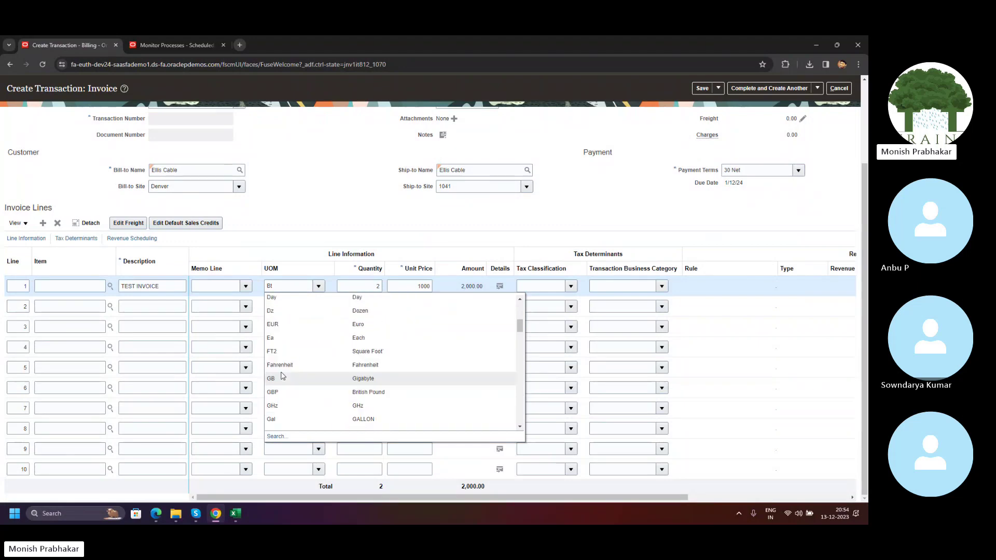
scroll(353, 326, up, 5)
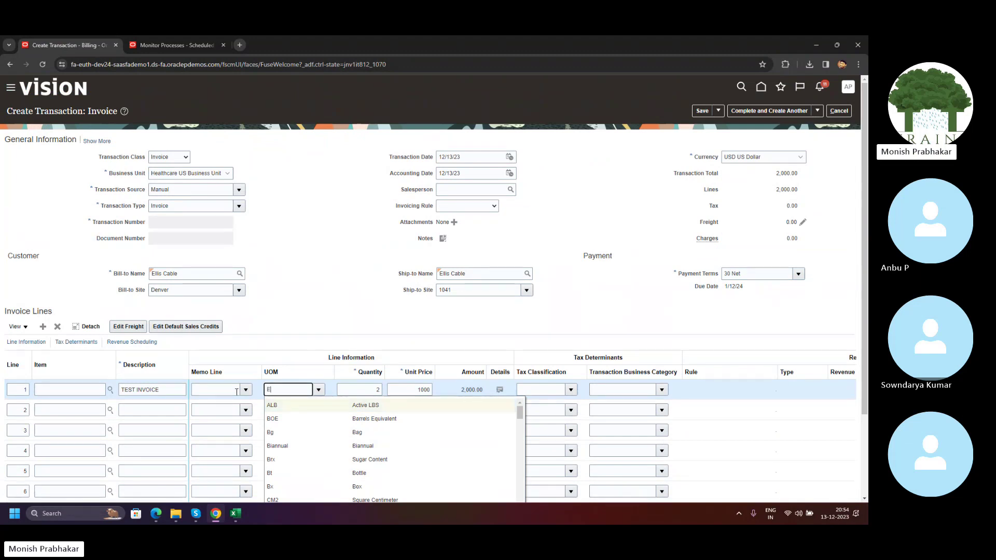
Set line 1's unit of measure back to Ea and its quantity to 1.
click(278, 407)
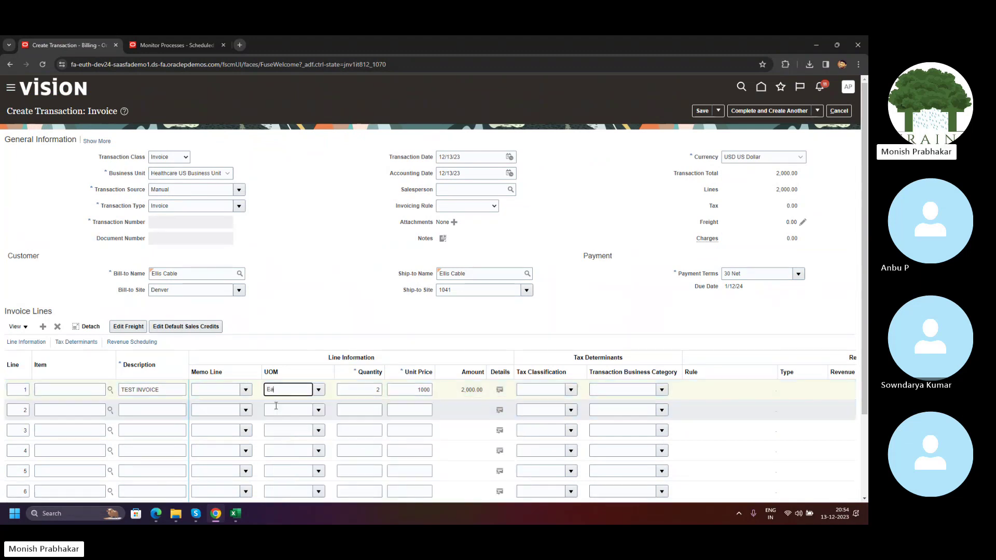
drag(368, 394, 398, 385)
text(1)
key(Tab)
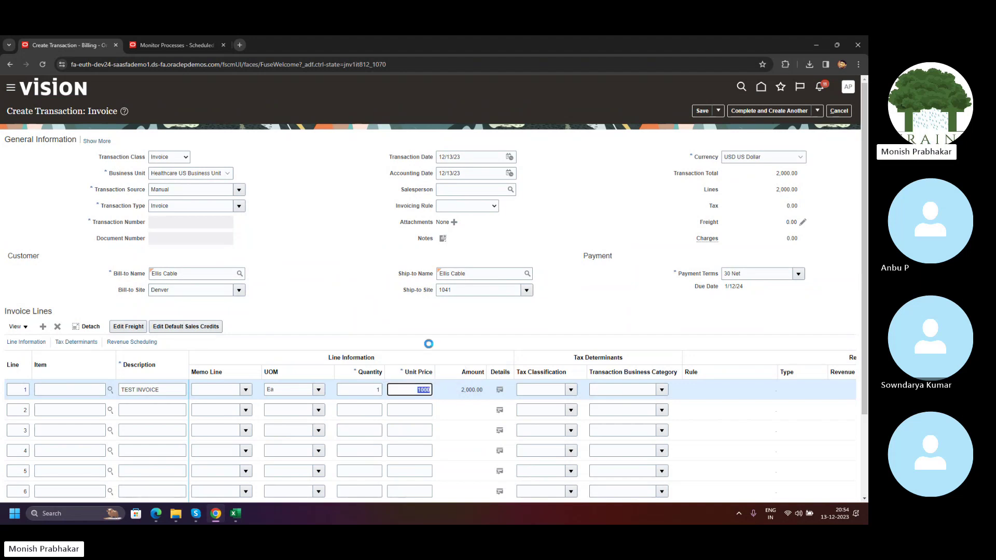
click(500, 323)
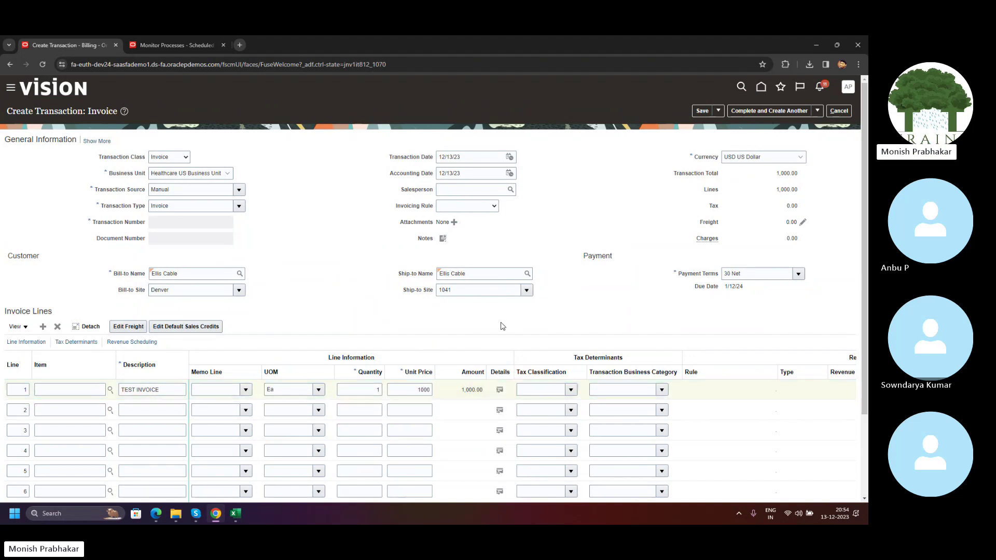
Open the details of invoice line 1 and examine its shipping, tax and sales credit sections.
scroll(501, 322, down, 3)
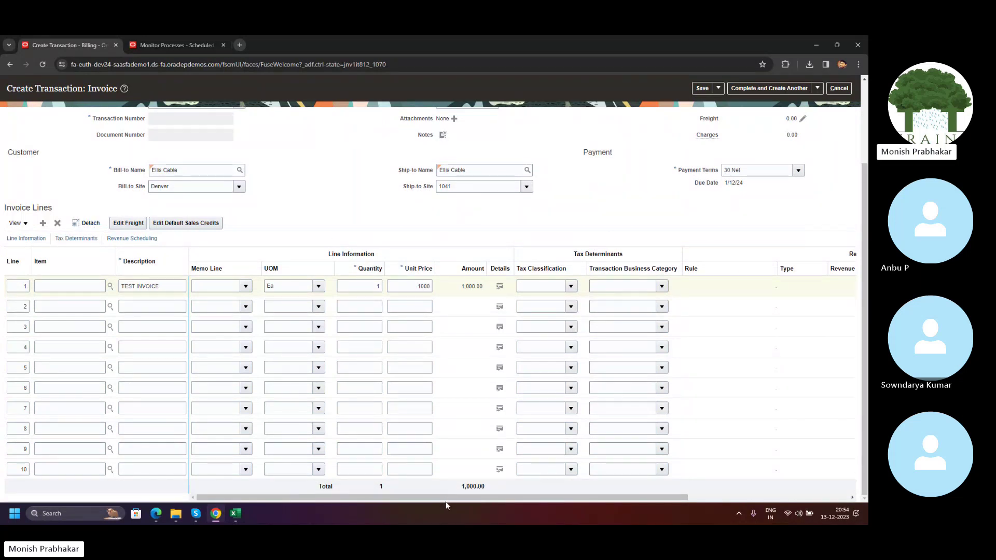
drag(444, 499, 312, 498)
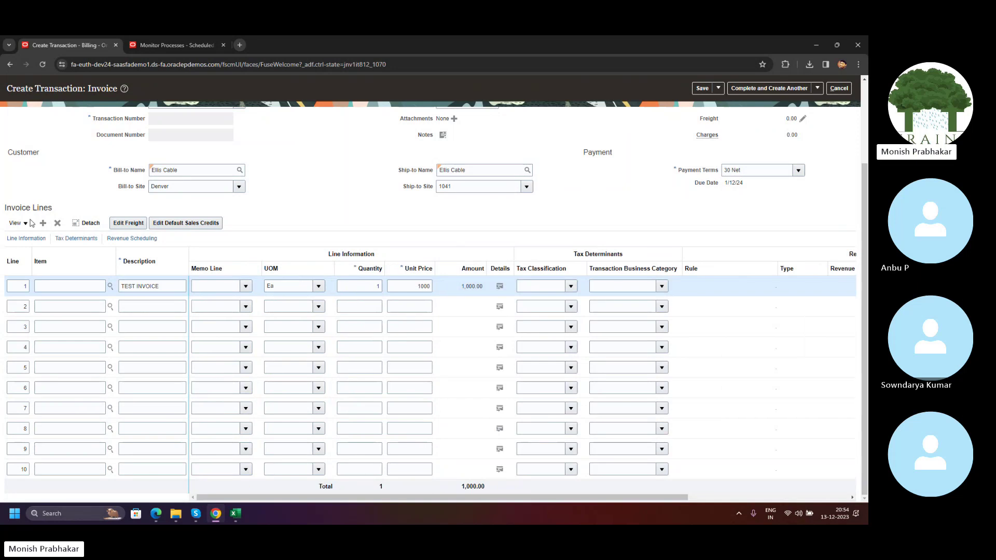
click(24, 242)
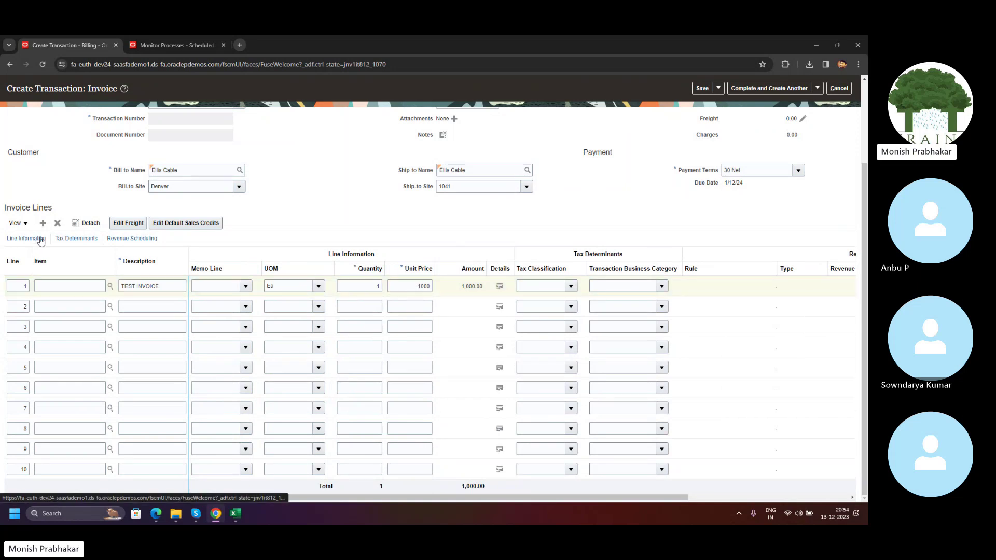
scroll(502, 240, up, 2)
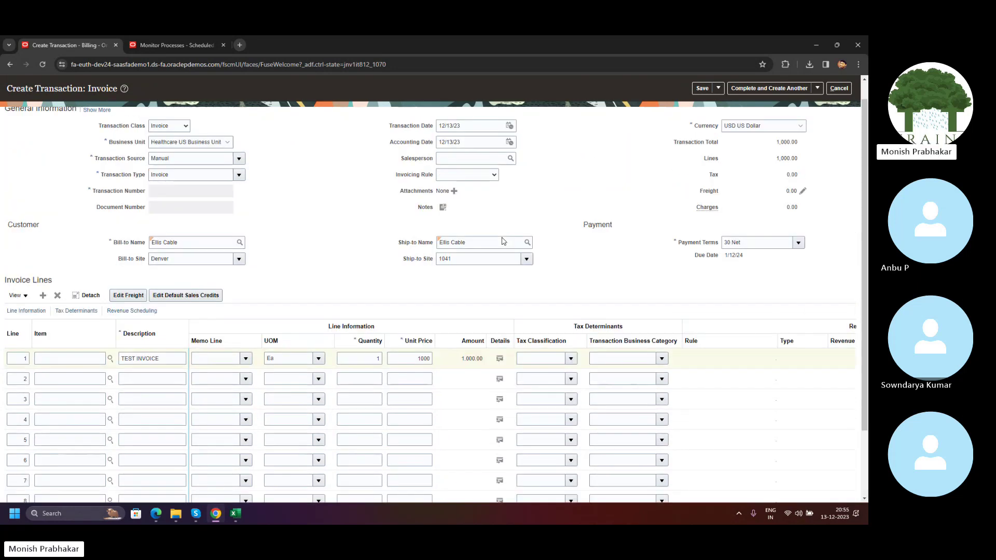
scroll(502, 240, up, 1)
scroll(178, 284, down, 2)
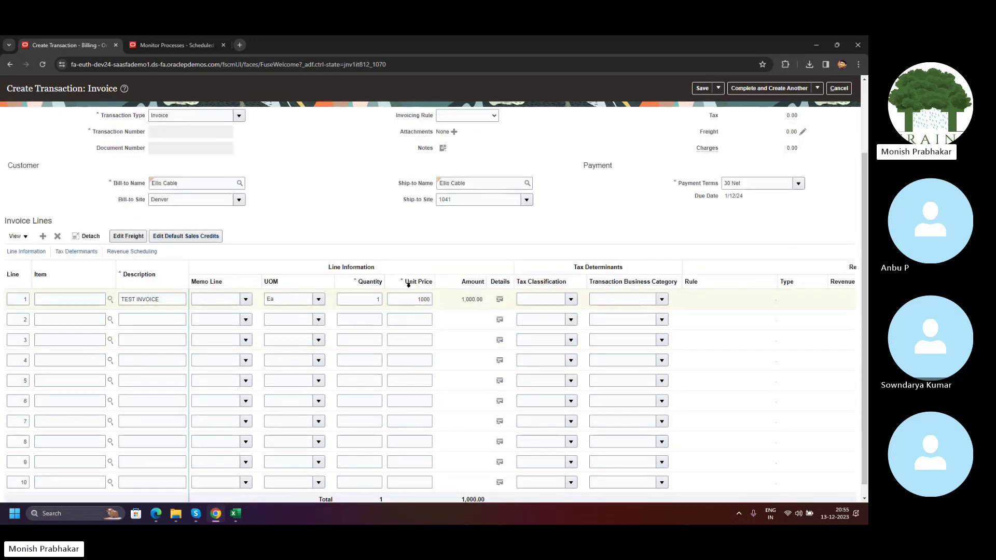
click(499, 301)
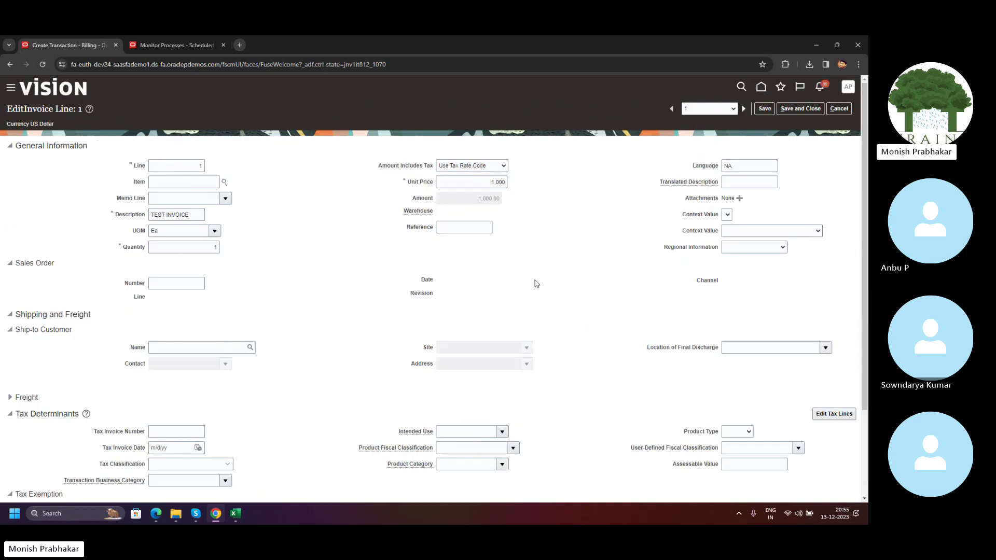
scroll(536, 284, down, 3)
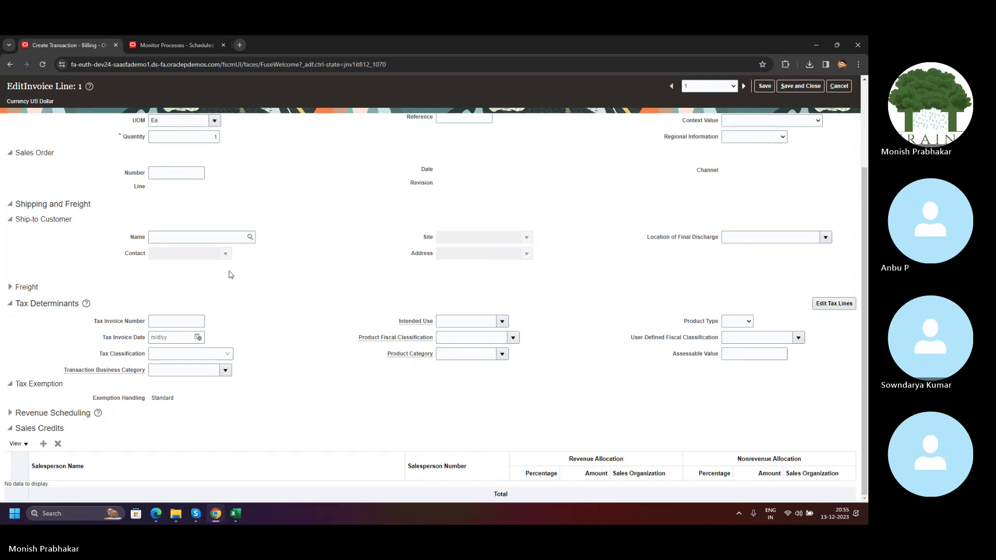
Save invoice line 1 and close its details.
scroll(311, 260, up, 3)
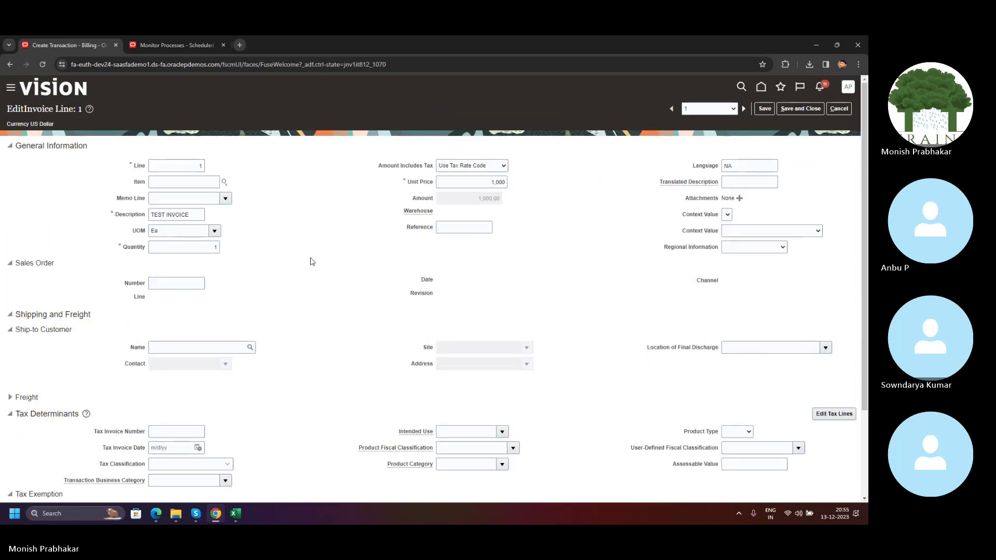
click(809, 110)
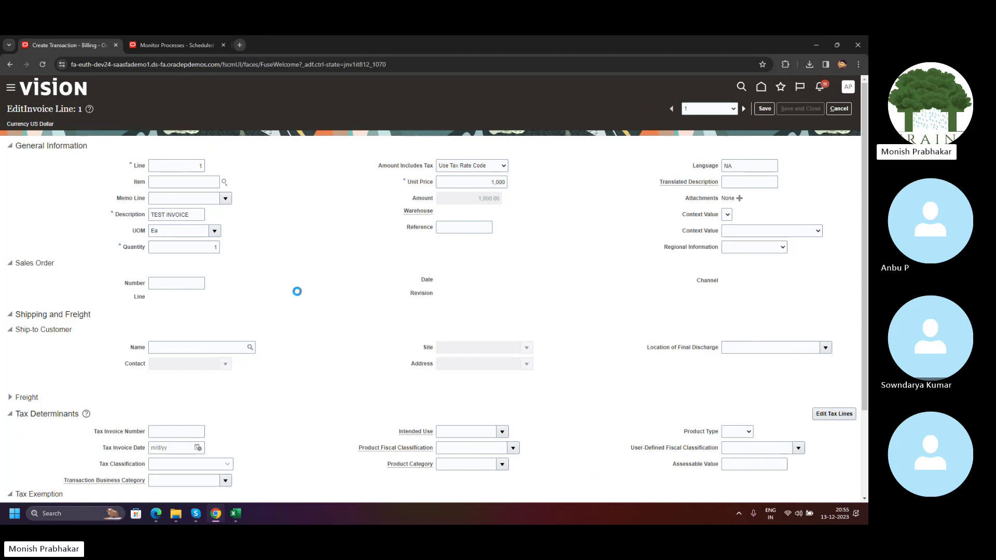
drag(176, 514, 236, 513)
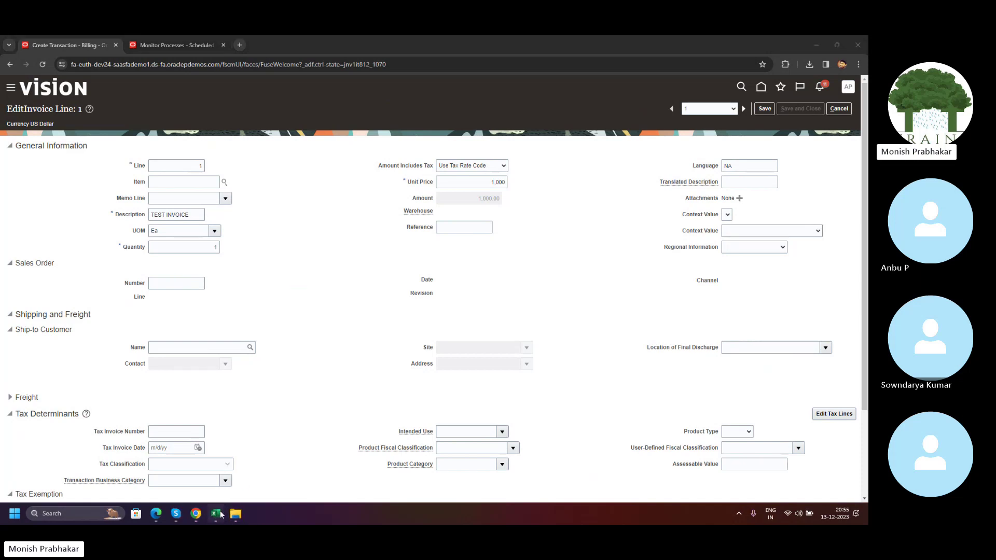
click(216, 514)
click(196, 514)
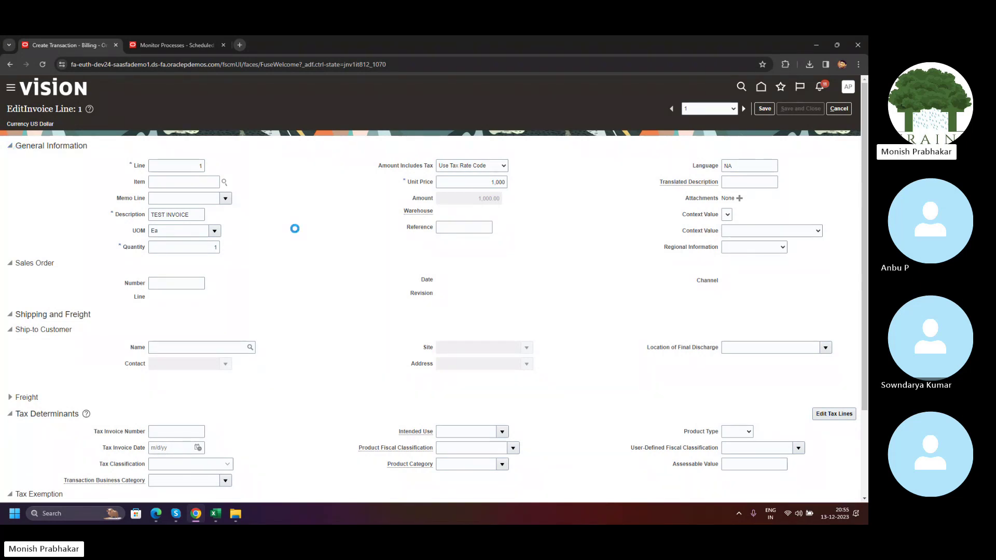
click(171, 45)
click(68, 45)
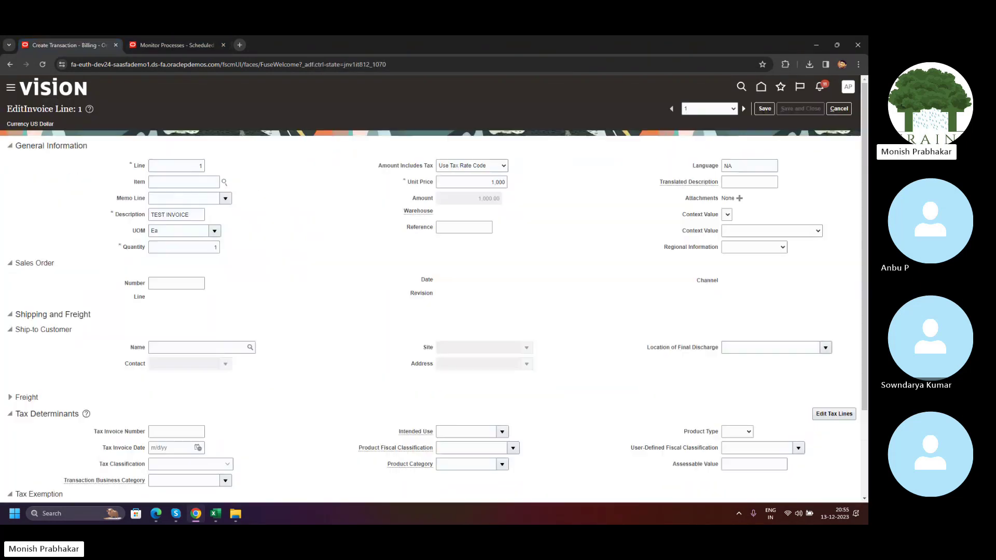
click(176, 514)
click(176, 514)
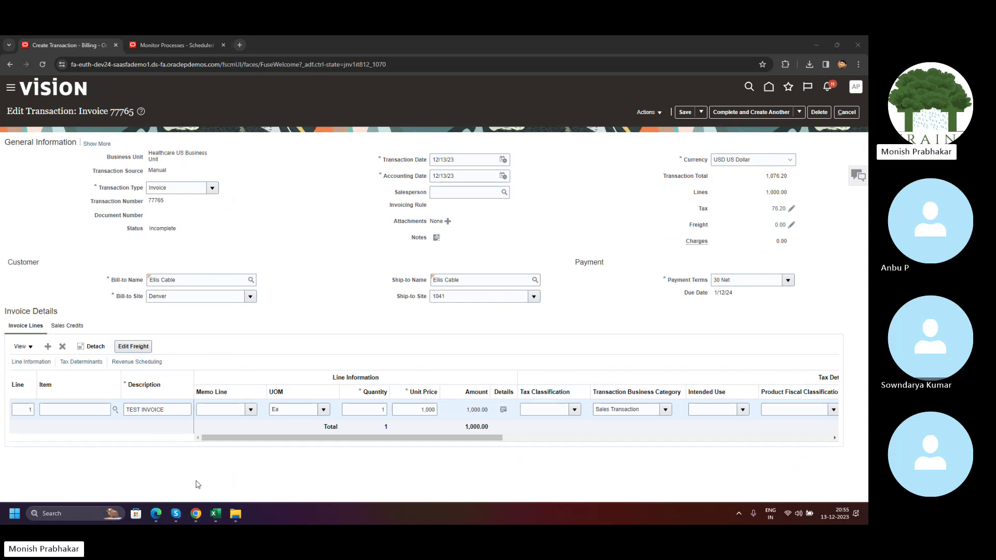
Set the invoice lines table to show all of its columns.
drag(433, 439, 177, 448)
click(23, 347)
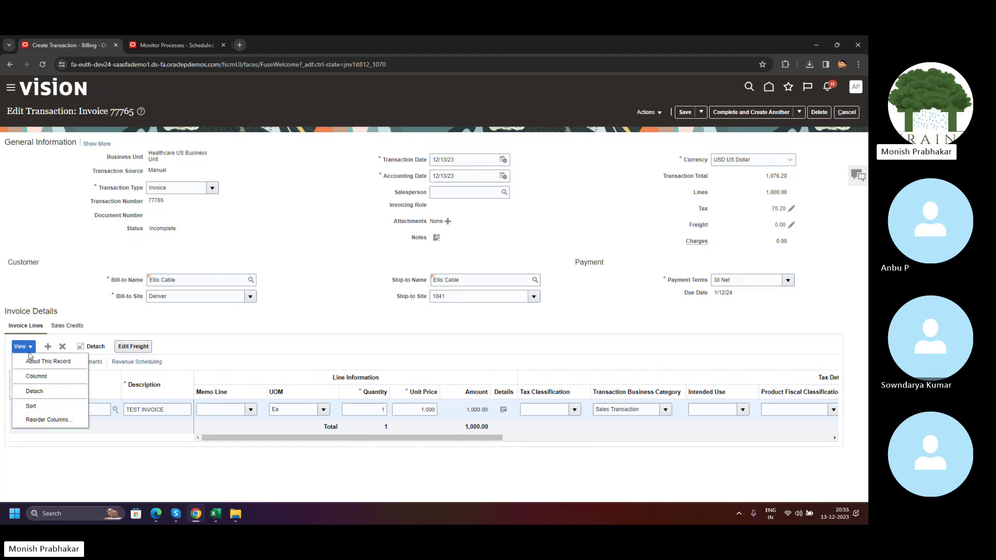
mouse_move(57, 381)
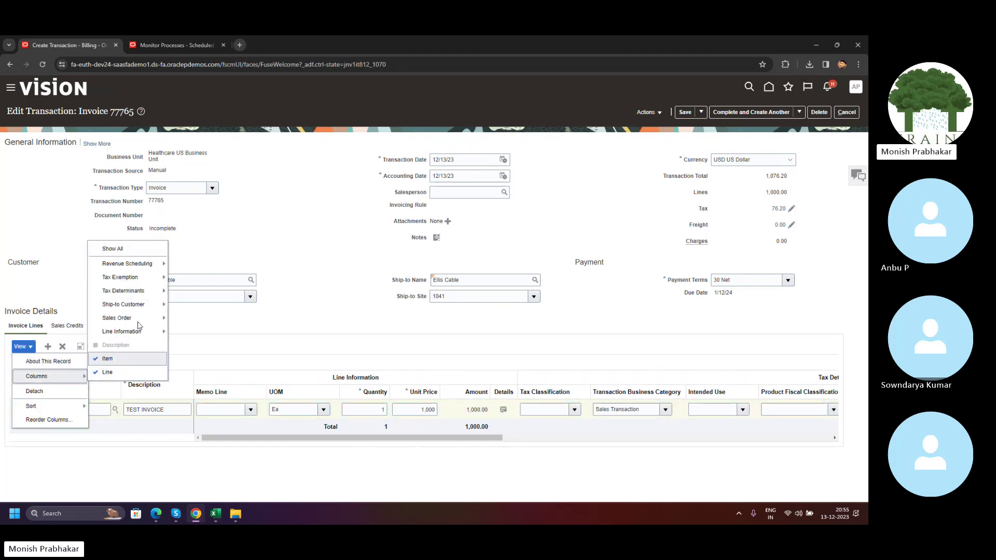
click(143, 254)
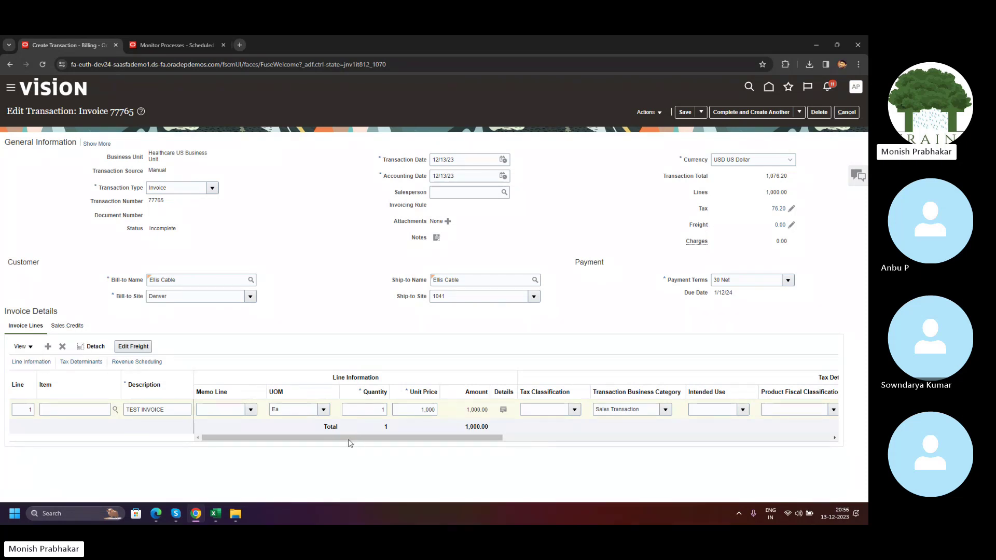
mouse_move(353, 439)
mouse_down()
mouse_move(806, 440)
mouse_move(348, 436)
mouse_up()
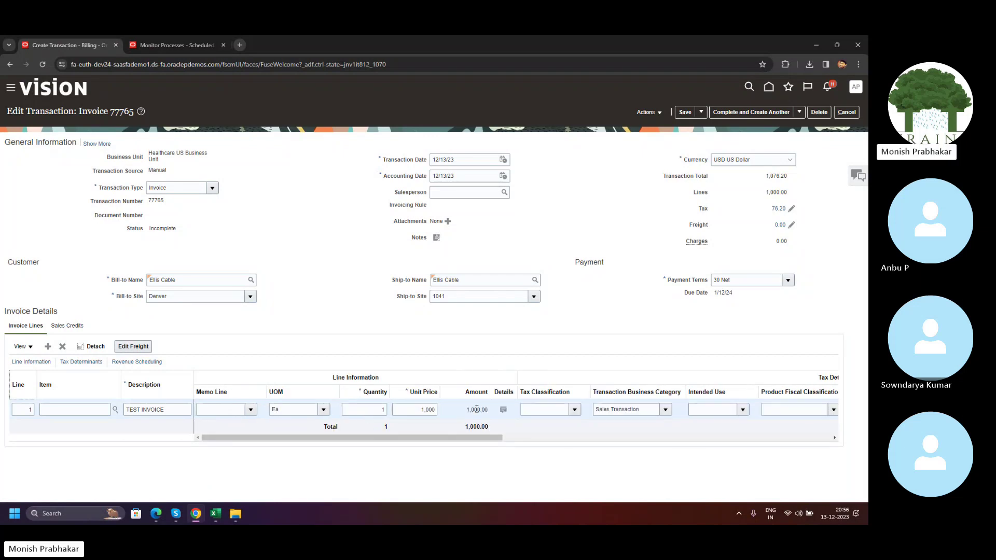
Expand the invoice's general information and examine its customer, payment and miscellaneous details.
click(97, 144)
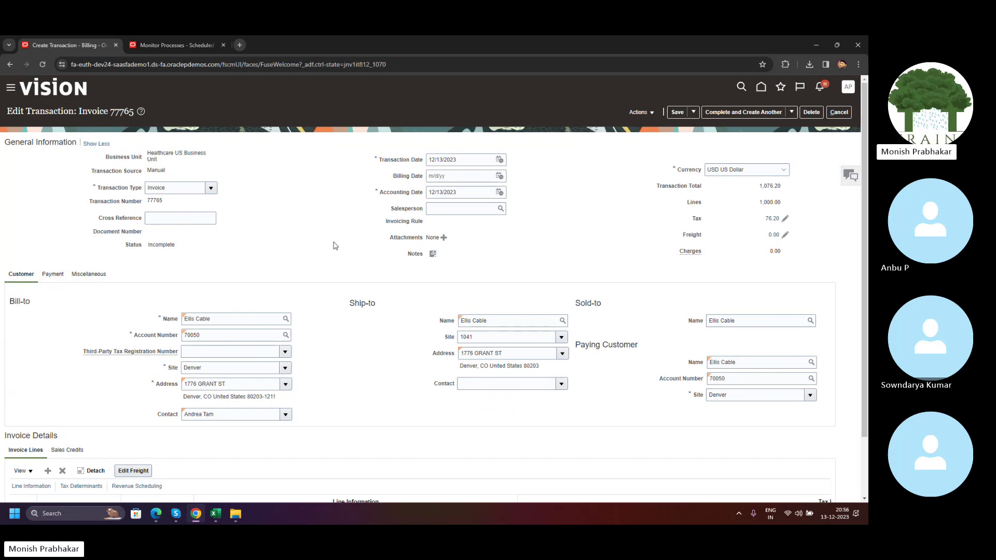
scroll(340, 240, down, 2)
scroll(339, 241, up, 2)
click(51, 275)
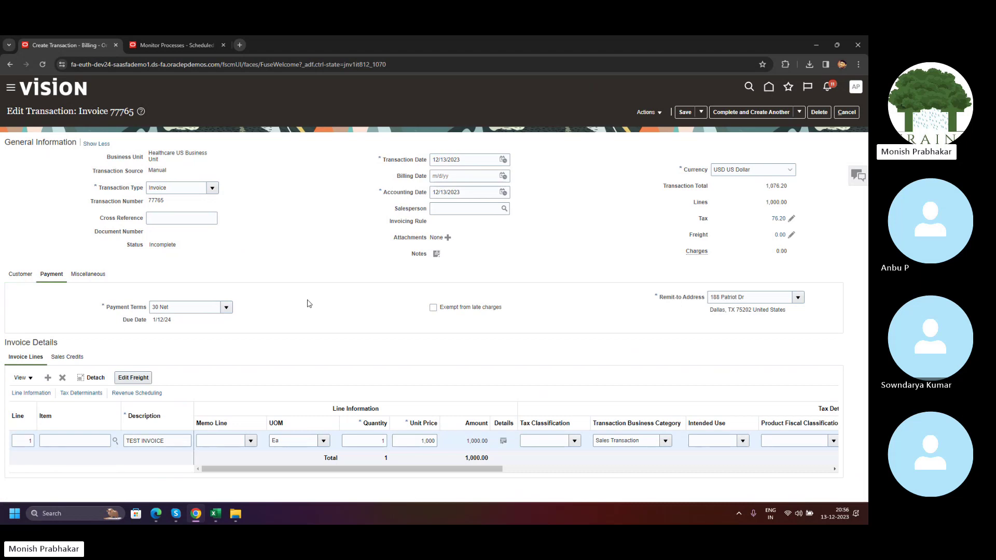
click(650, 116)
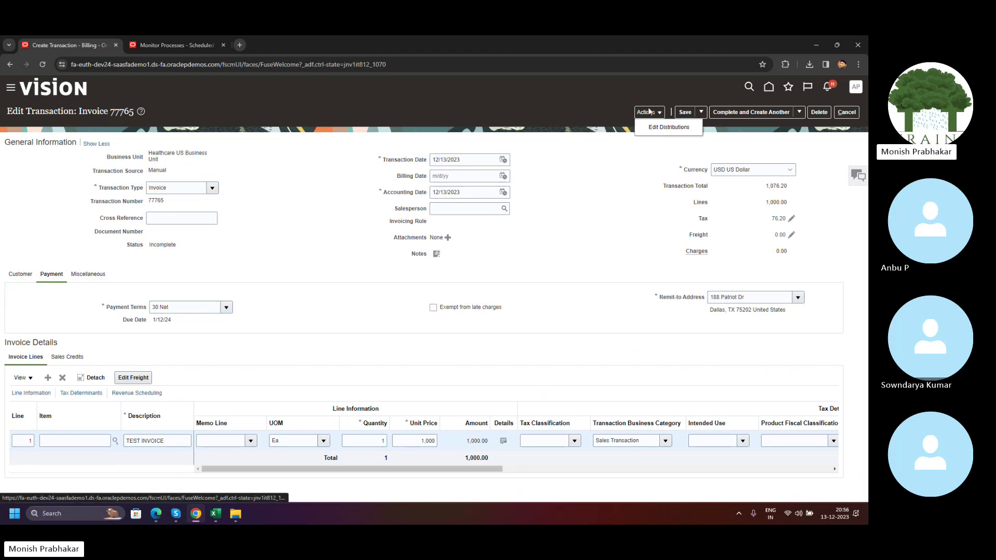
click(86, 275)
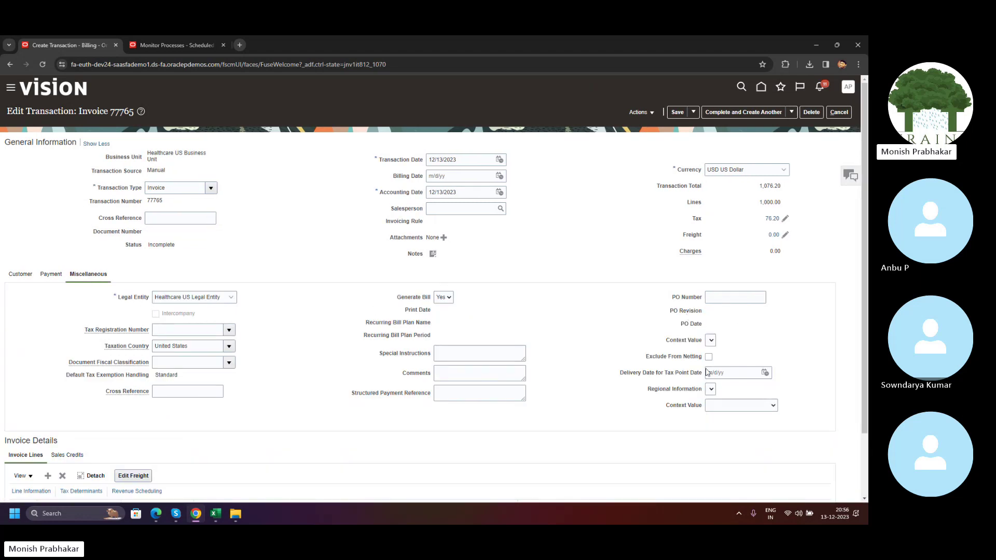
click(30, 272)
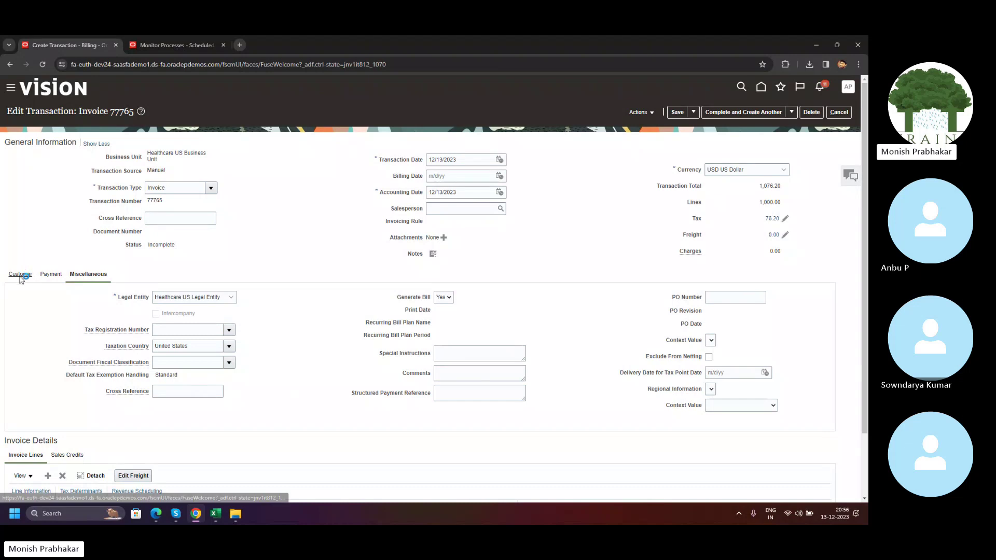
click(142, 248)
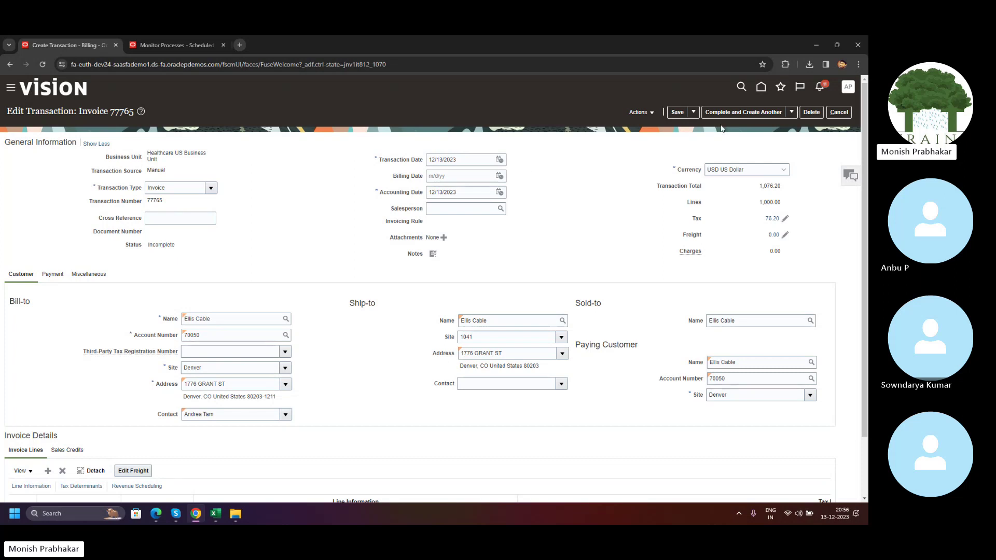
Check which save and completion options the invoice offers and examine its status.
click(694, 112)
click(792, 113)
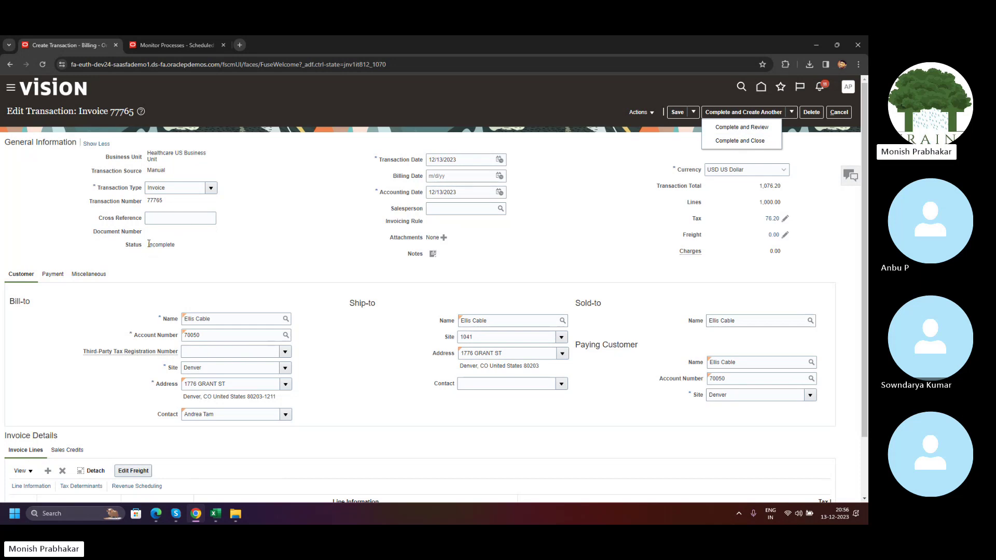
drag(149, 244, 187, 248)
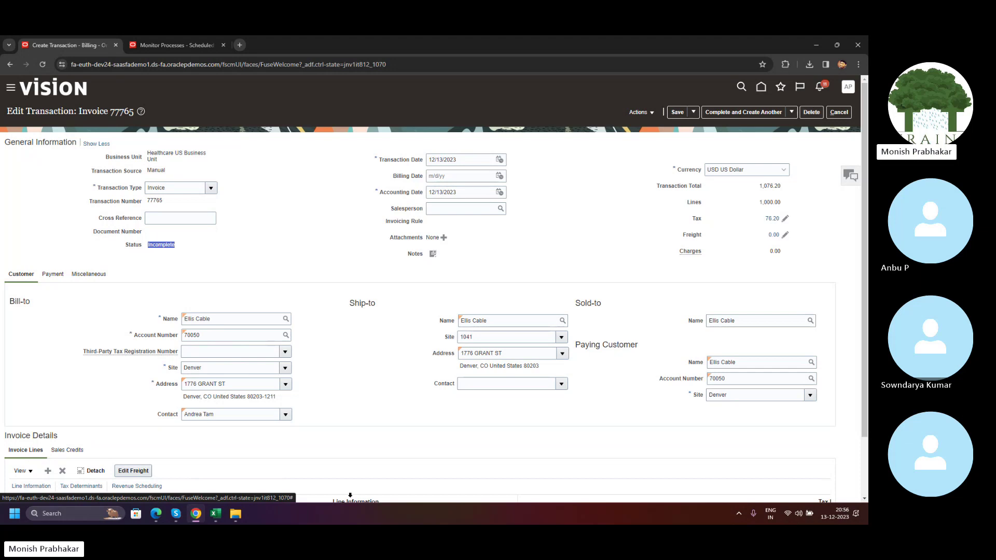
Switch to the Training Board workbook in Excel, look over the Receivables sheet, and return to the invoice in Chrome.
click(214, 519)
scroll(108, 272, up, 15)
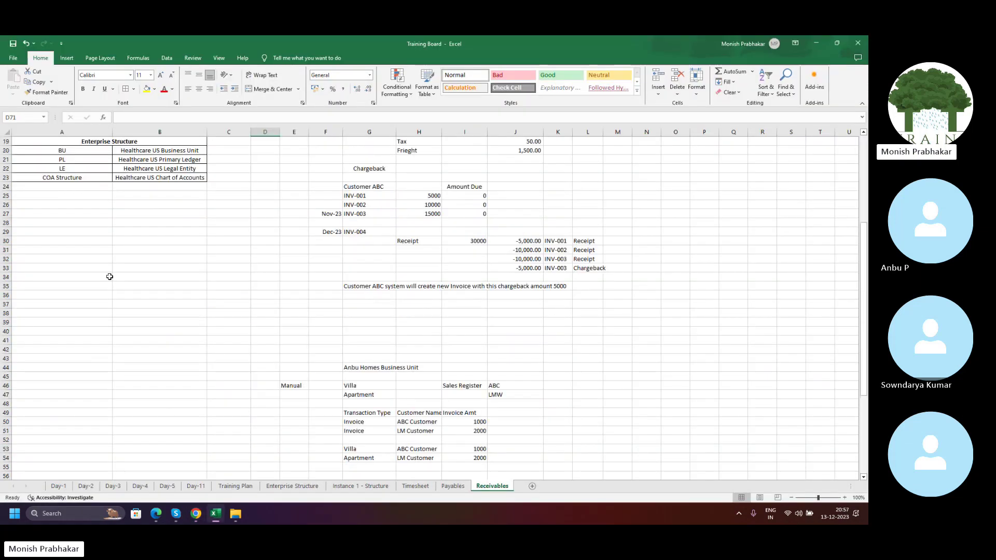
click(196, 514)
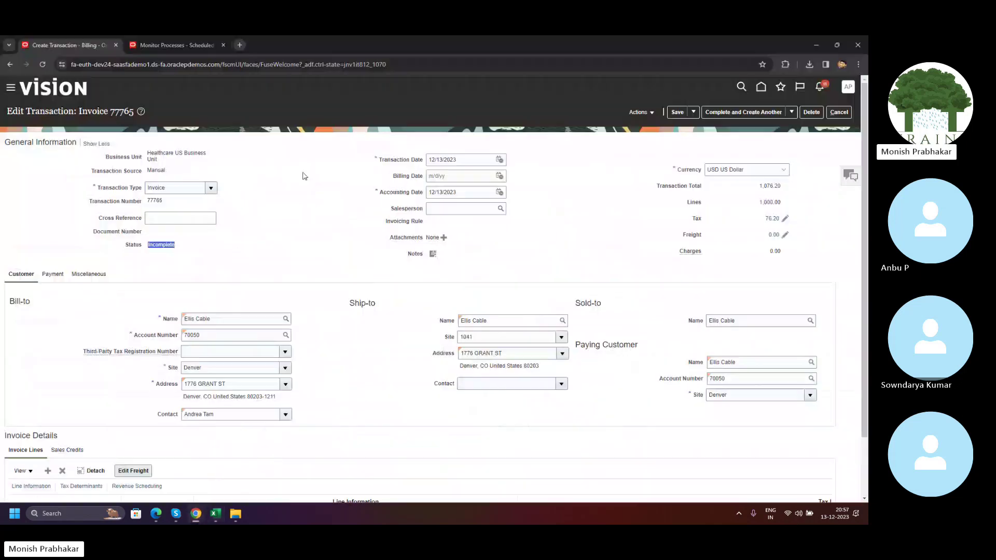
Open the invoice's distributions for editing, agreeing to save the transaction first.
click(642, 112)
click(662, 127)
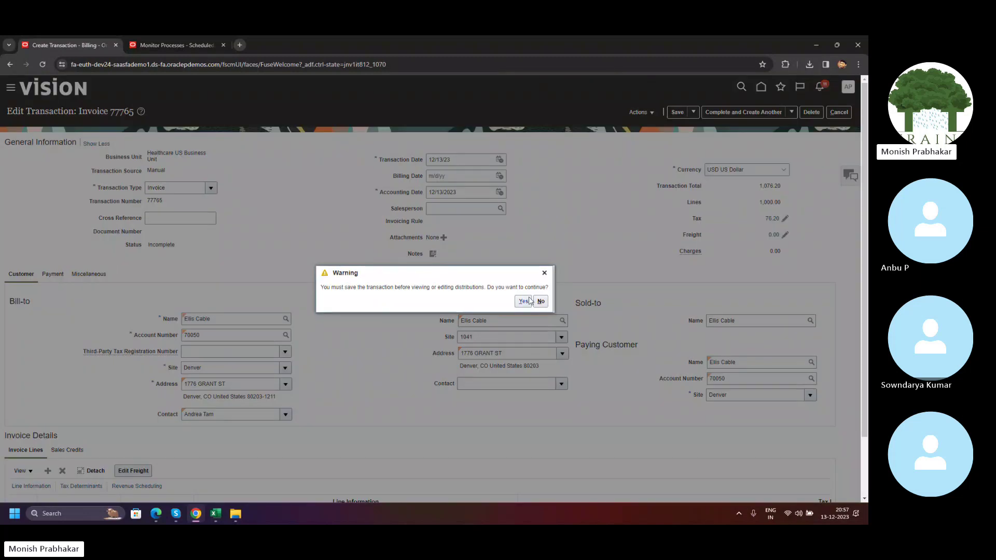
click(524, 301)
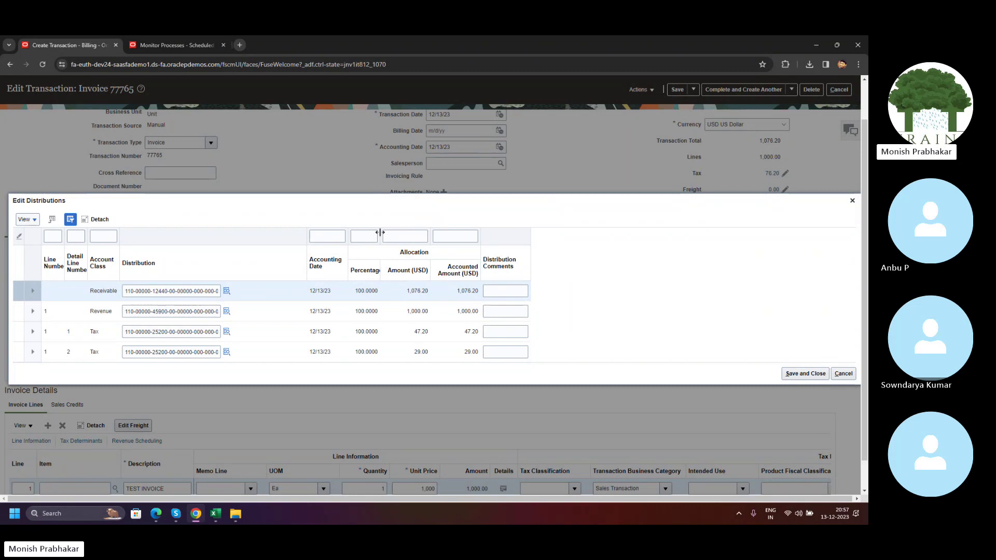
Resize the Distribution, Accounting Date, Percentage and Amount columns in the distributions table to spread them across its width.
drag(380, 232, 389, 236)
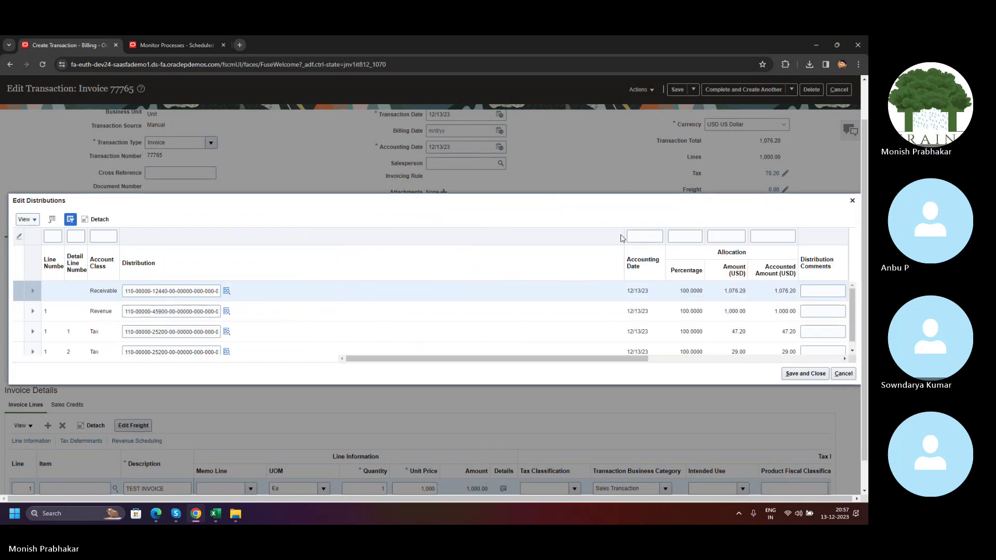
drag(624, 233, 388, 238)
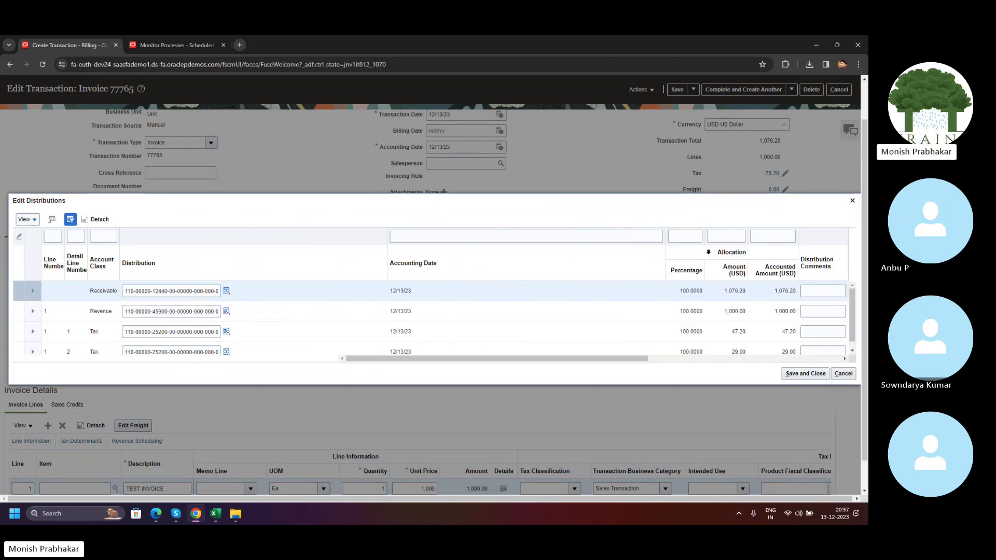
drag(666, 239, 472, 245)
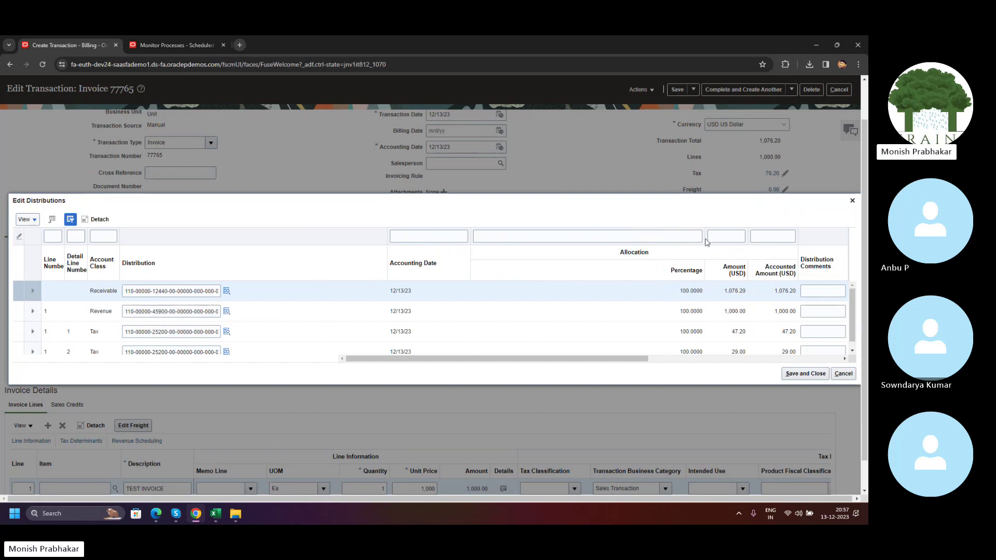
drag(706, 242, 595, 243)
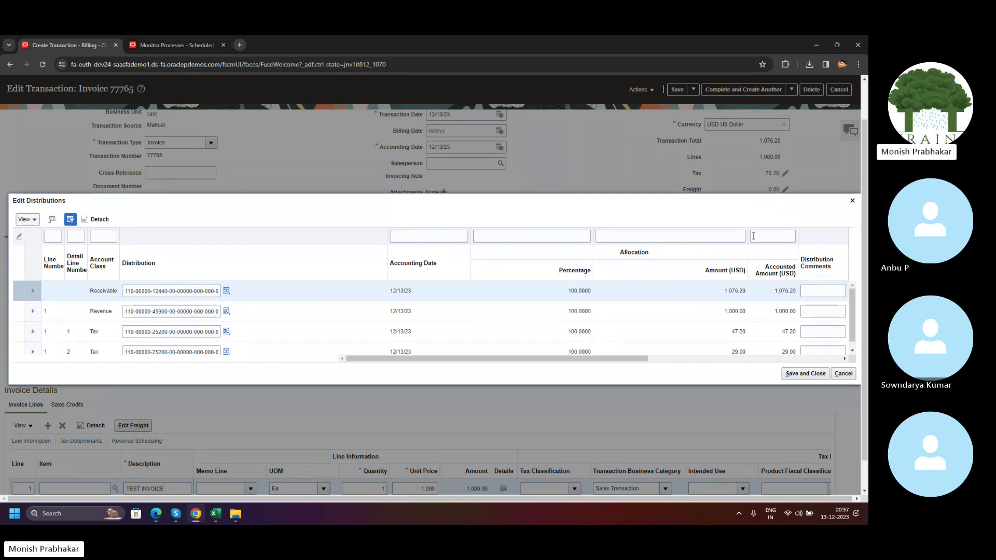
drag(747, 237, 674, 237)
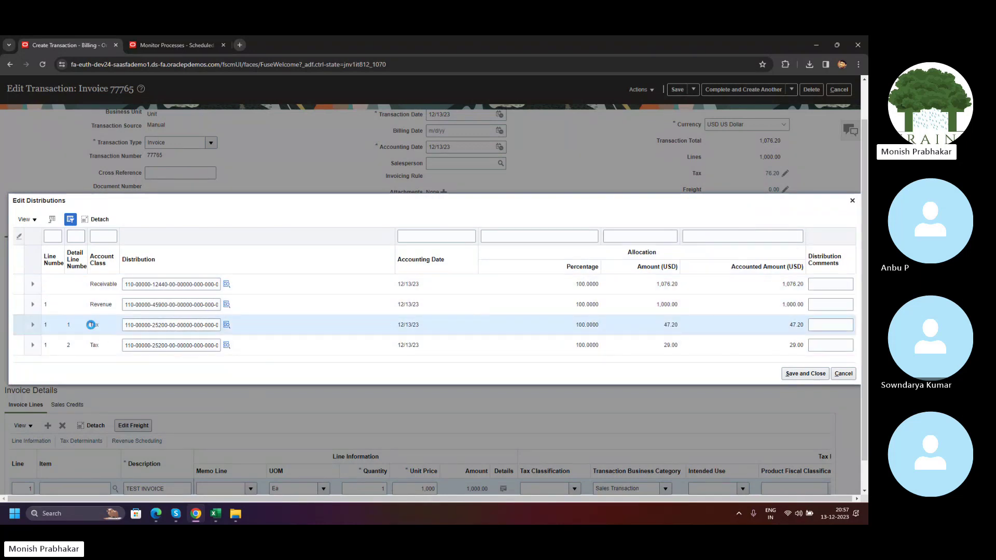
Examine the account segments of the Receivable distribution, accept them, and save and close the distributions.
click(93, 345)
click(291, 281)
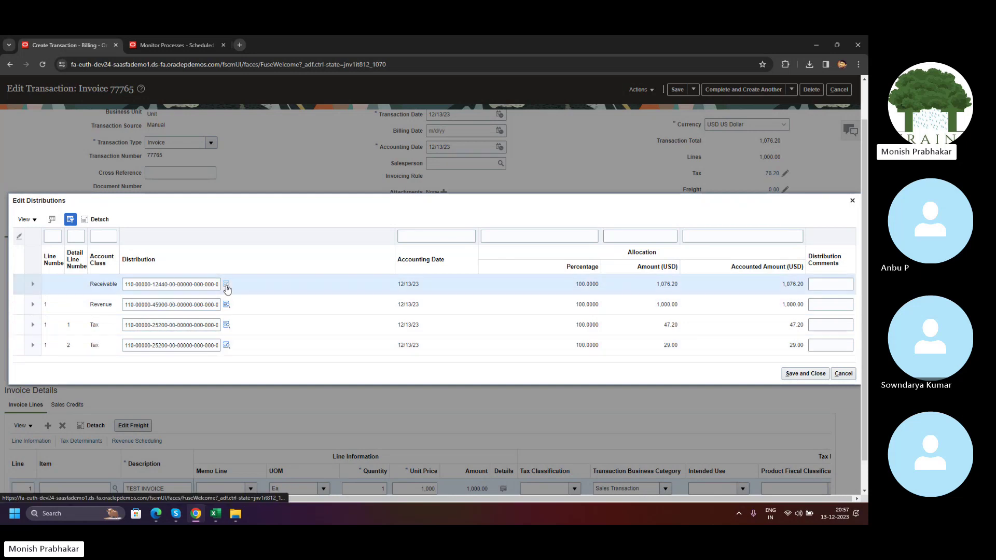
click(224, 284)
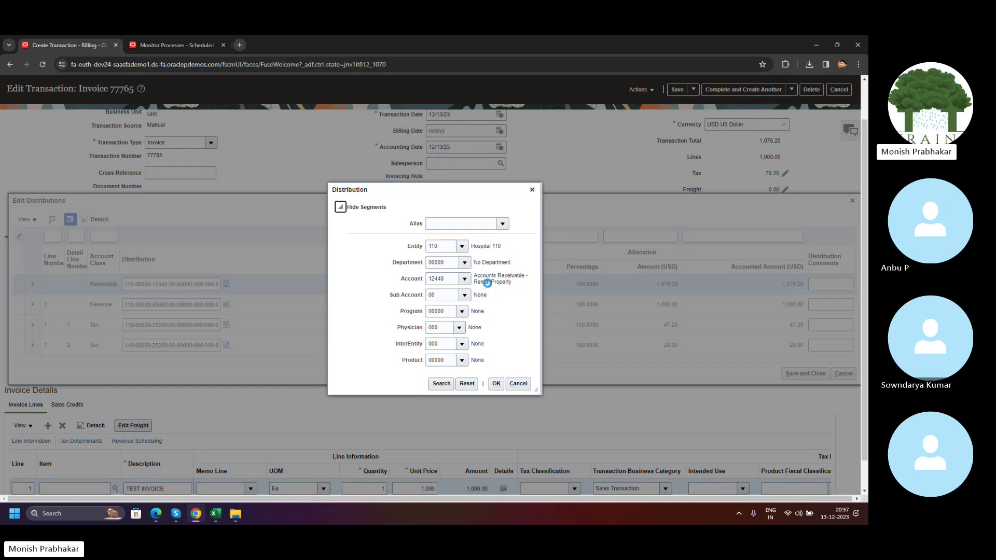
double_click(449, 279)
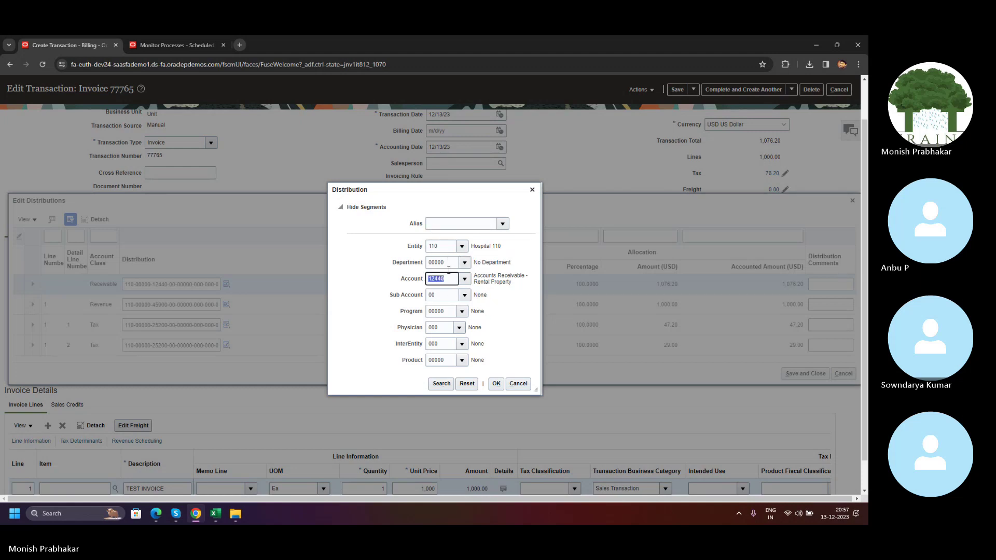
click(495, 385)
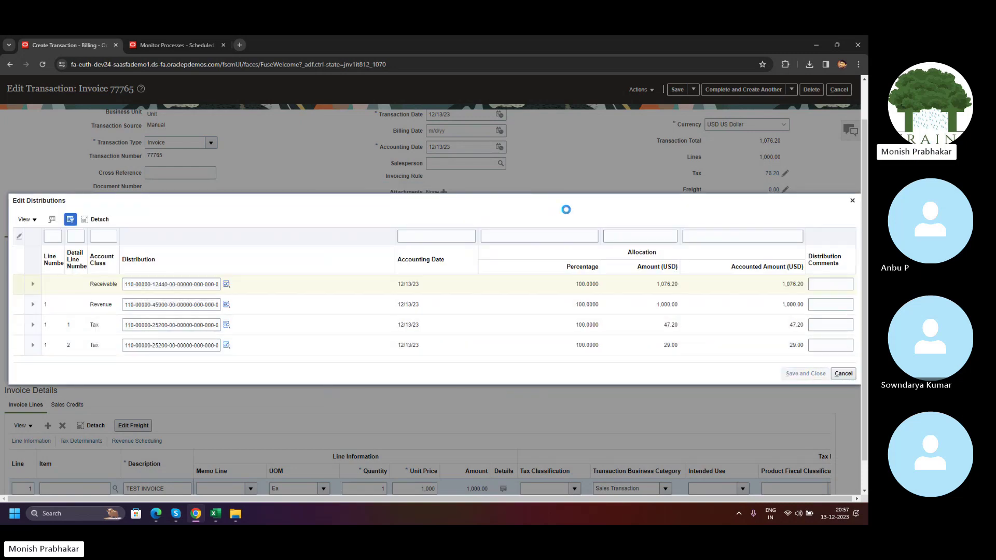
scroll(566, 210, down, 1)
scroll(567, 210, up, 3)
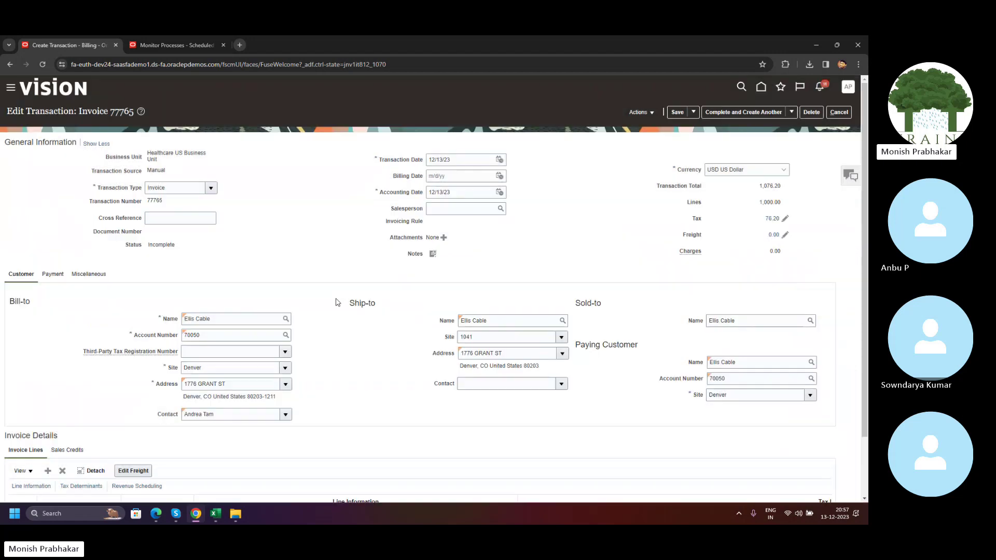
Complete the invoice with Complete and Review, and open its image for viewing.
click(789, 112)
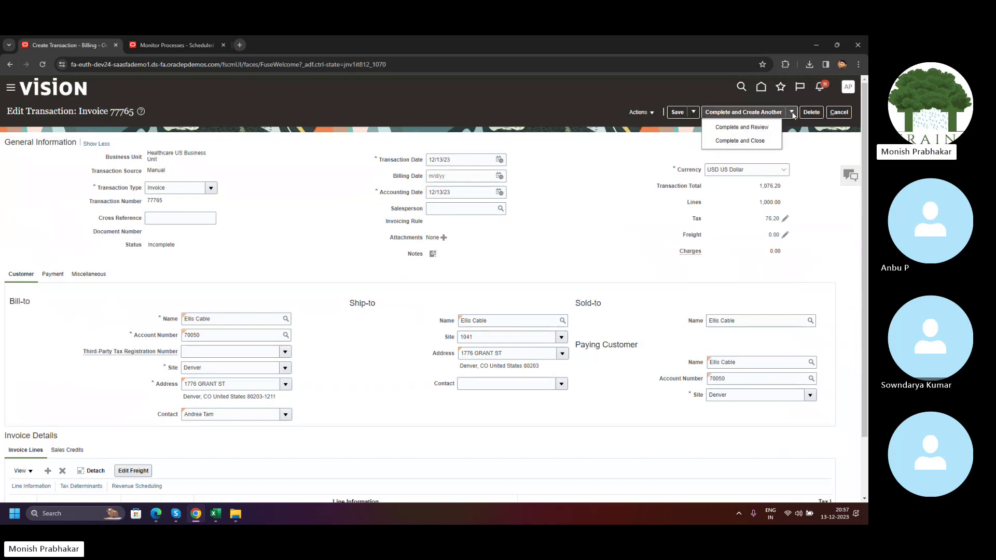
click(735, 126)
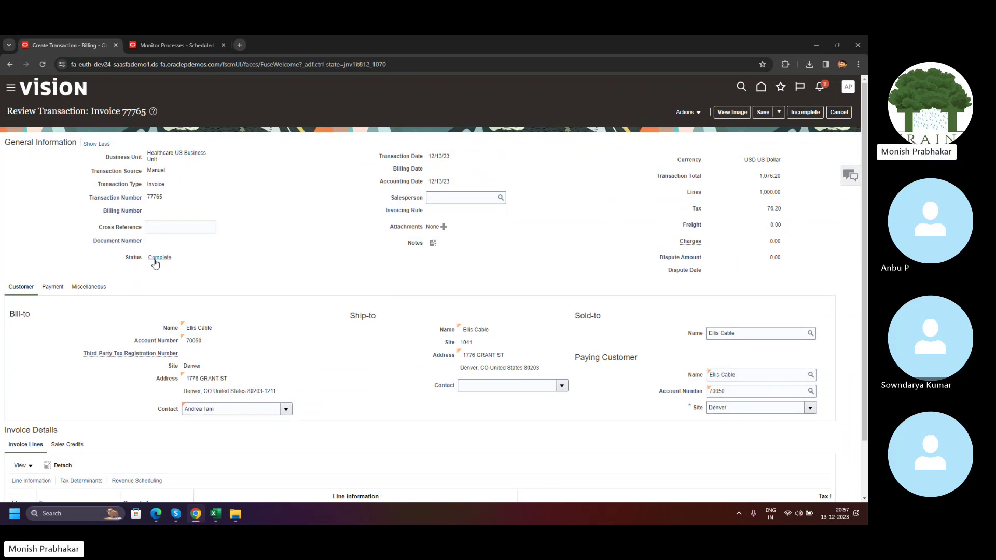
click(726, 113)
click(727, 114)
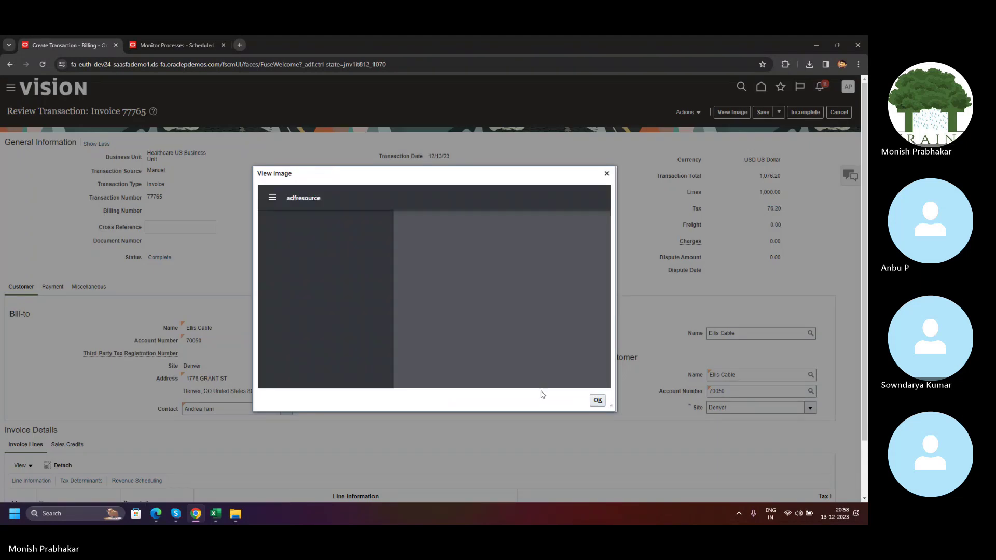
Enlarge the View Image window and look over the printed invoice from top to bottom.
scroll(498, 277, down, 3)
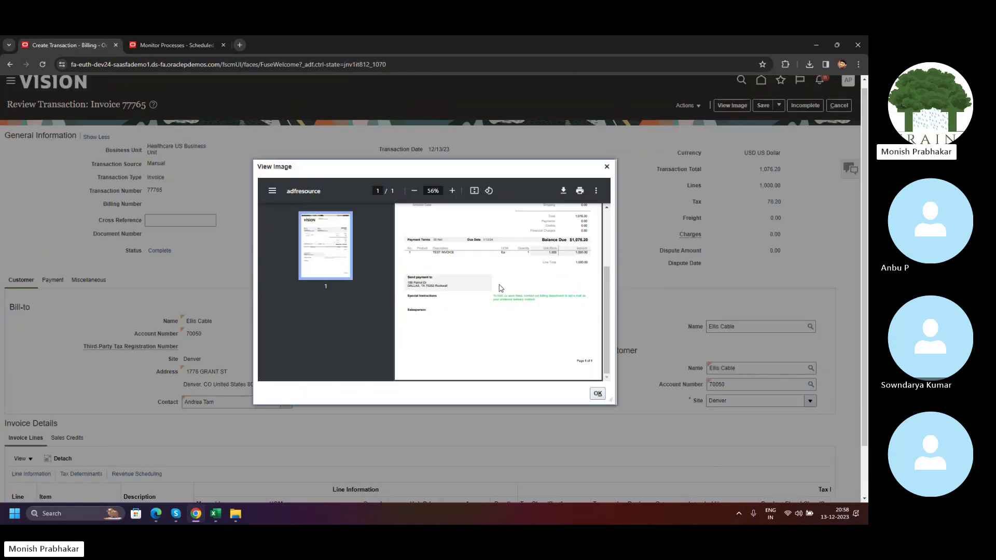
scroll(501, 288, up, 2)
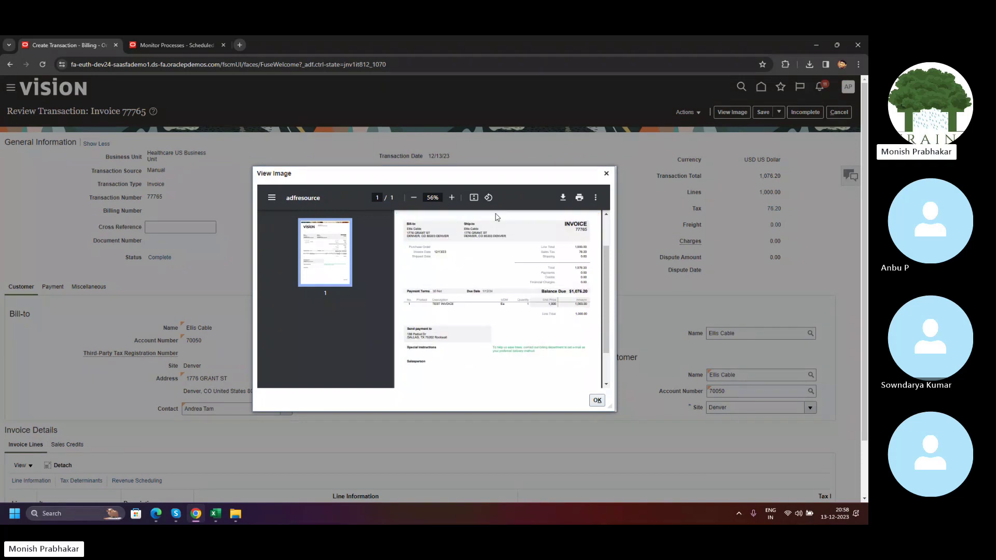
drag(522, 177, 422, 186)
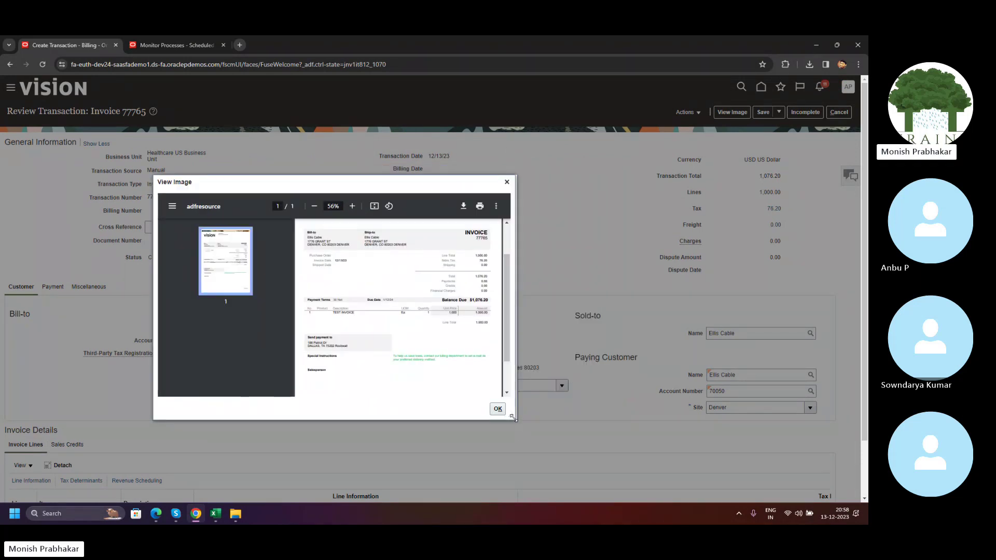
drag(513, 417, 668, 469)
scroll(390, 327, down, 3)
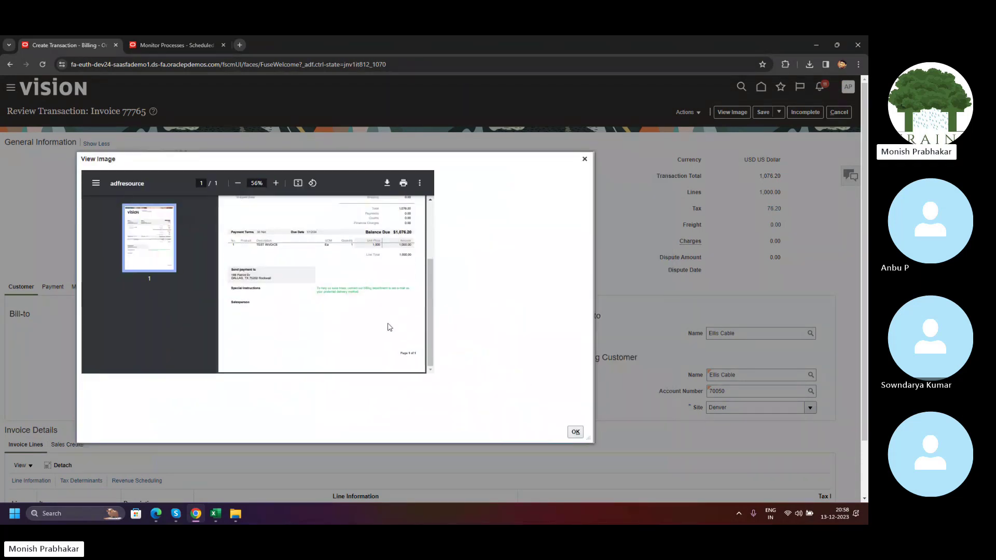
scroll(390, 327, up, 3)
scroll(390, 327, down, 3)
scroll(389, 327, up, 3)
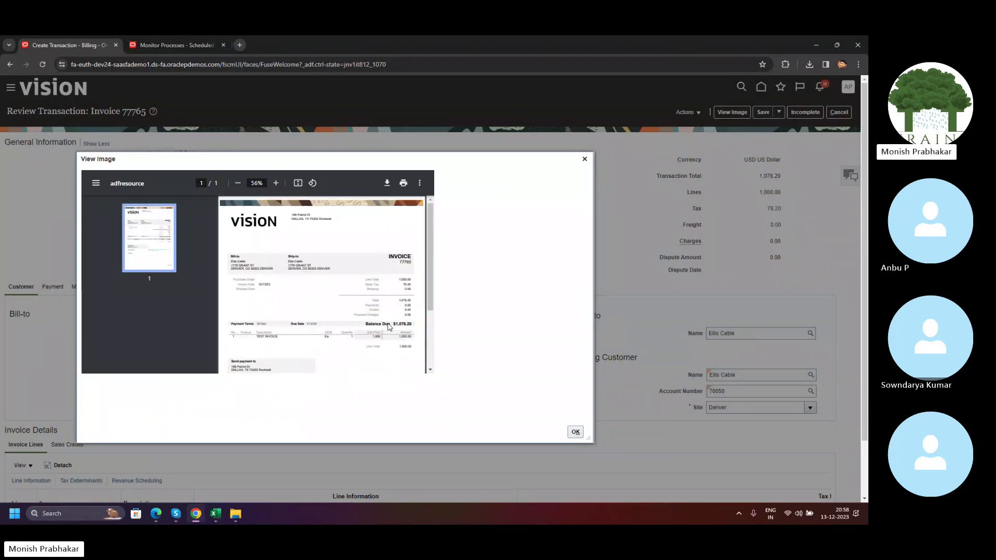
Download the invoice image as a PDF to the Desktop and open the saved file.
click(387, 184)
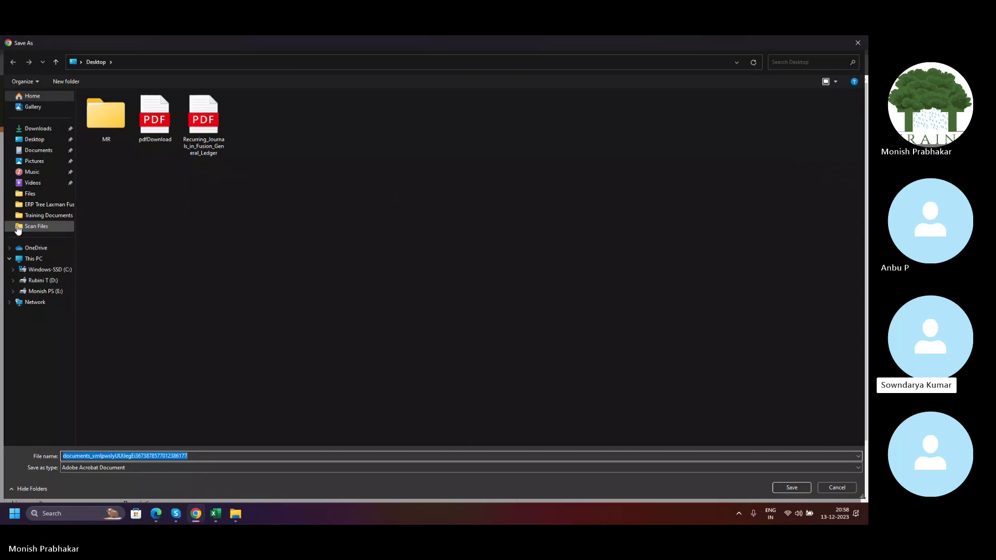
click(36, 140)
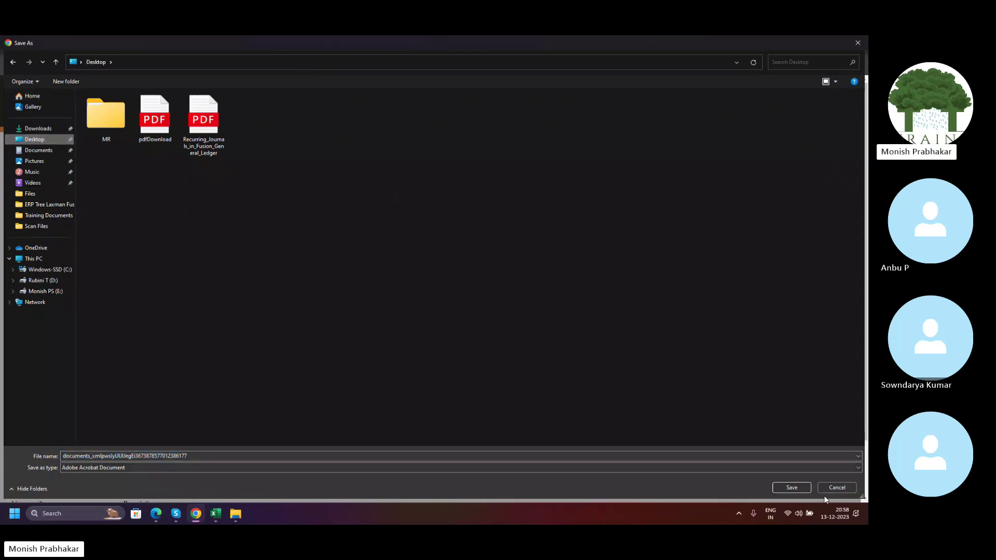
click(794, 487)
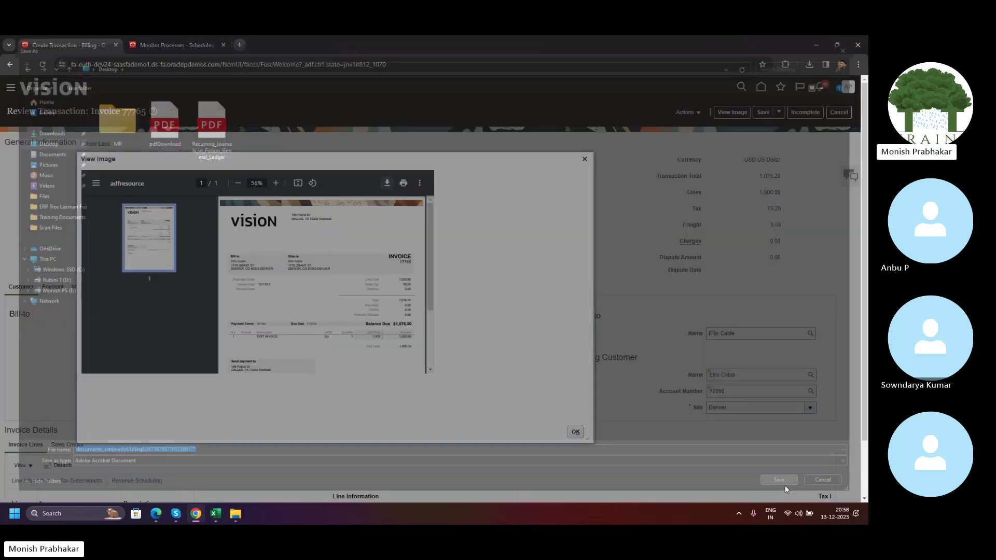
click(765, 85)
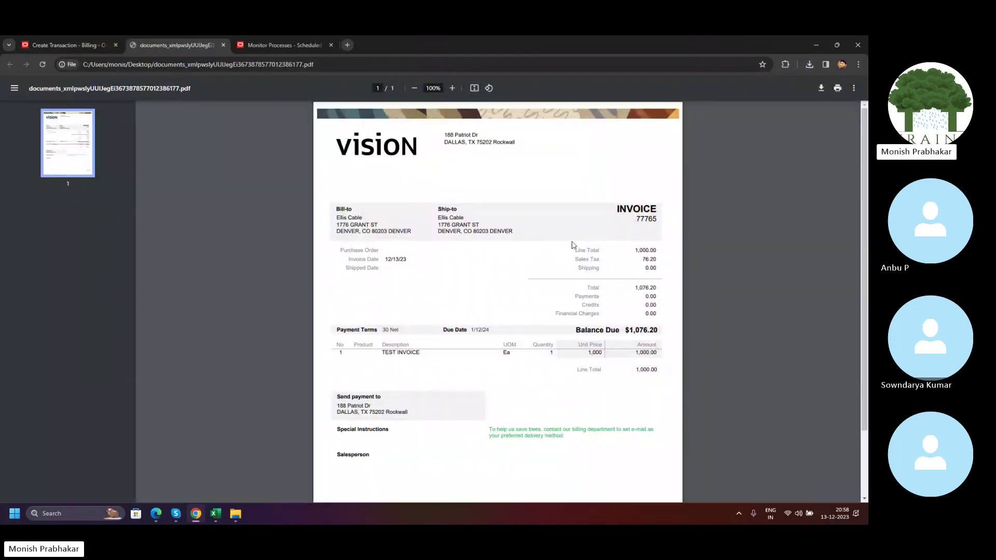
Examine the bill-to and ship-to details, the invoice date and the TEST INVOICE line in the PDF.
scroll(572, 245, down, 2)
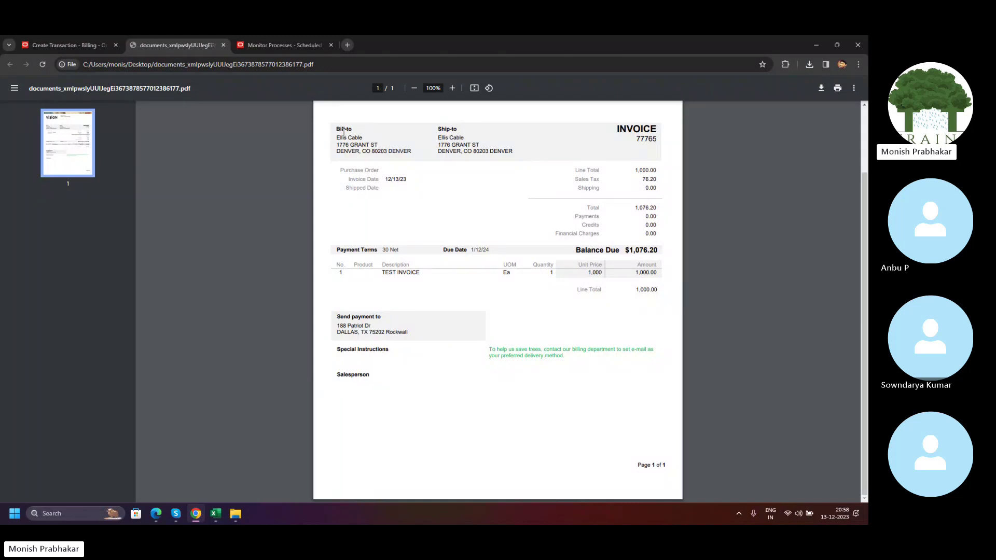
drag(341, 125, 527, 152)
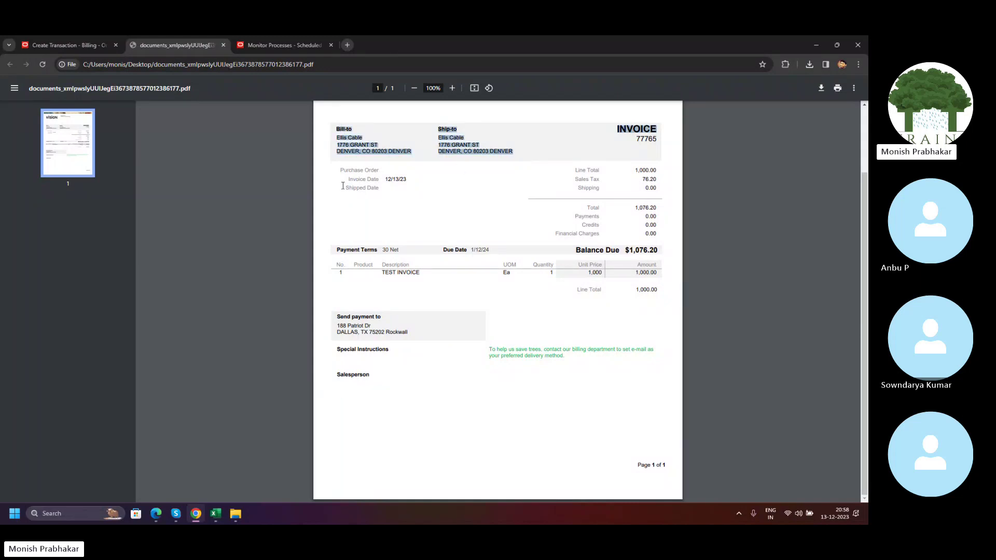
drag(385, 178, 428, 178)
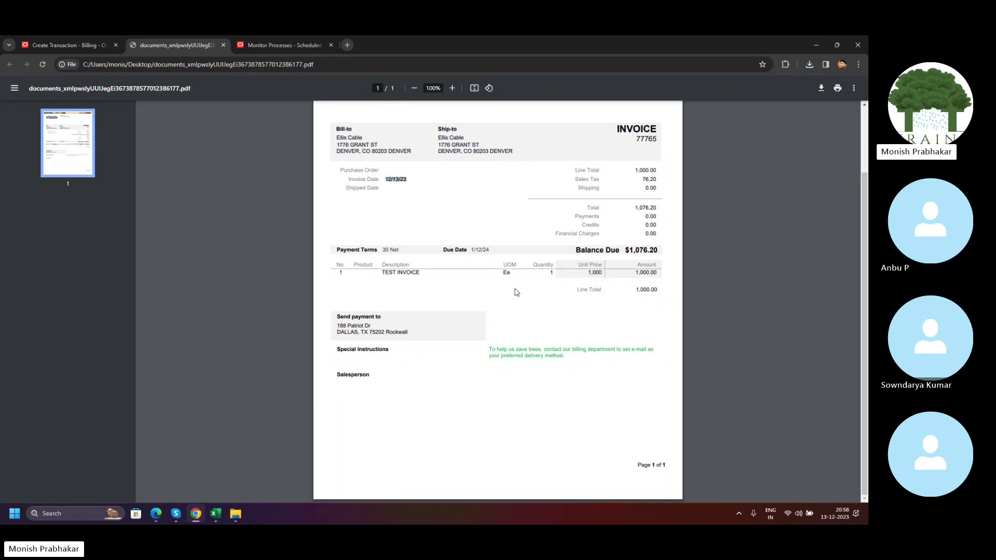
drag(380, 273, 670, 290)
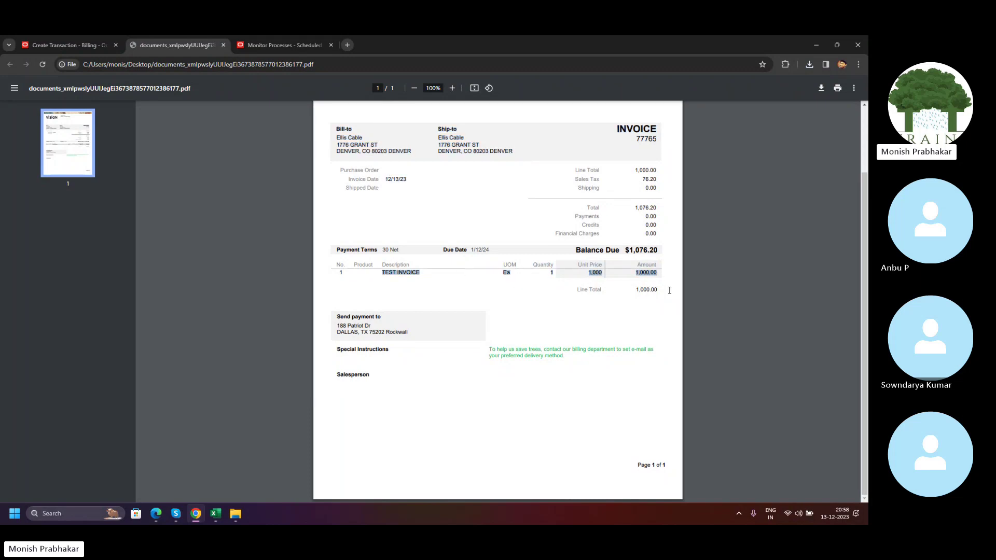
Return to the invoice transaction and close its image, post it to the ledger and open its accounting lines.
click(76, 48)
click(583, 158)
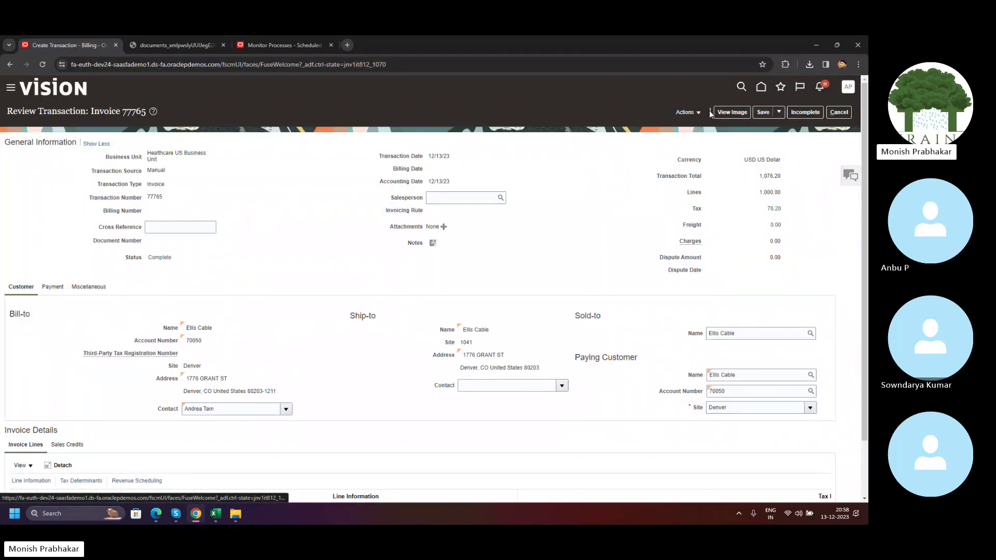
click(701, 113)
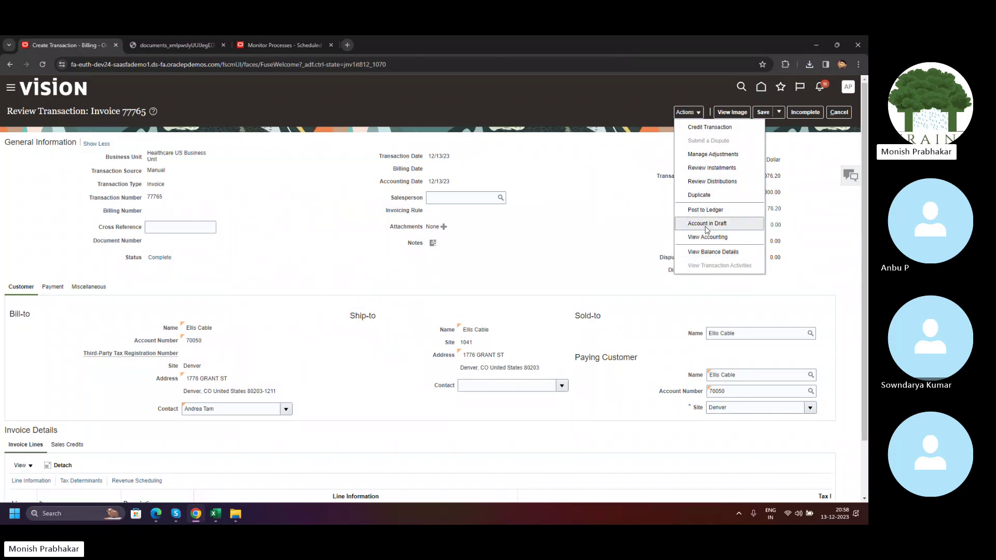
click(700, 210)
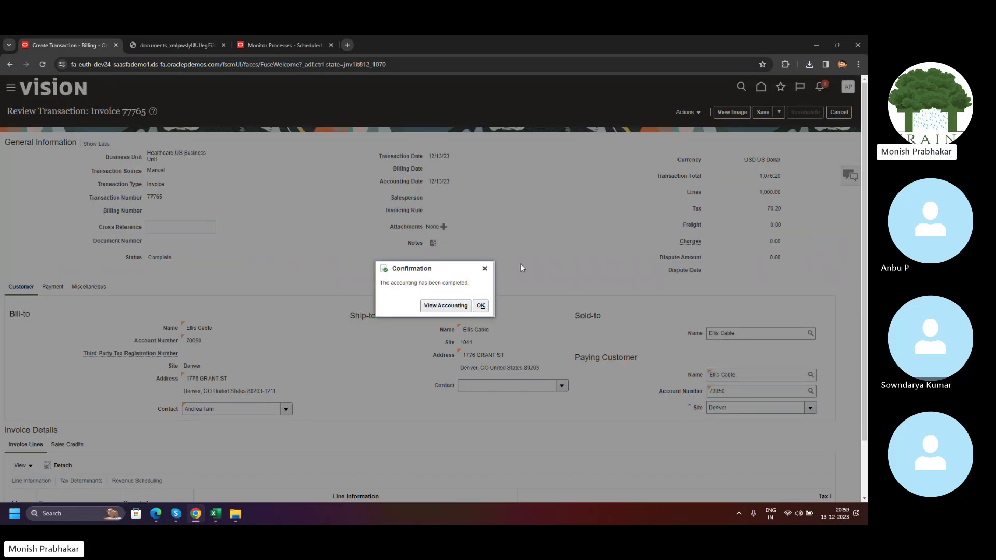
click(446, 306)
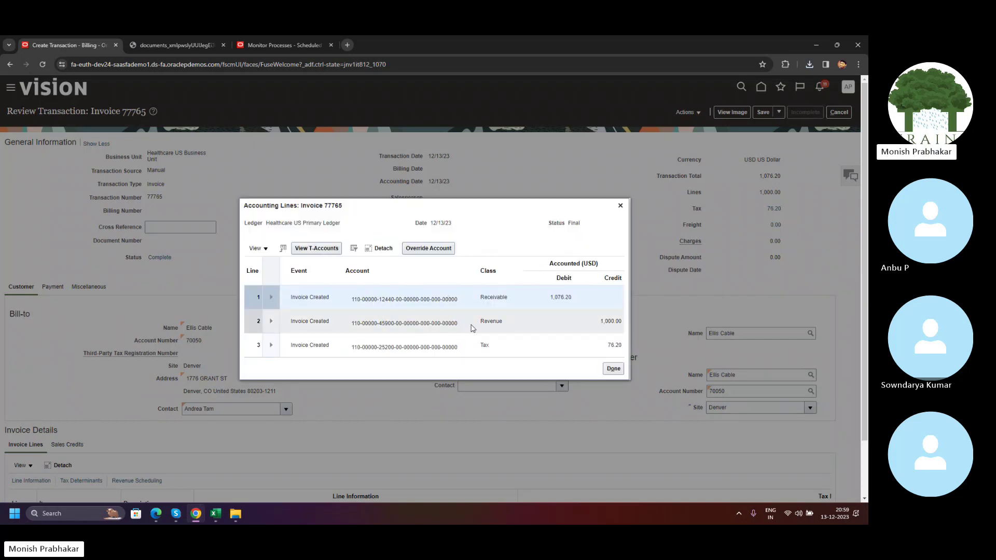
Switch to the Training Board workbook in Excel, review the example invoice lines in H11:L14 of the Receivables sheet, and return to the browser.
click(213, 518)
drag(451, 232, 603, 259)
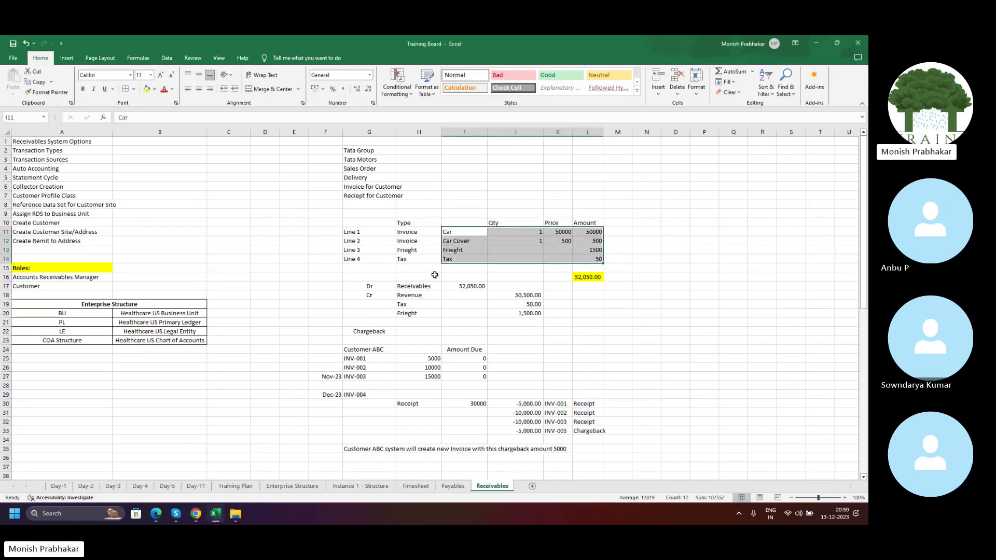
drag(395, 232, 597, 264)
scroll(600, 266, down, 2)
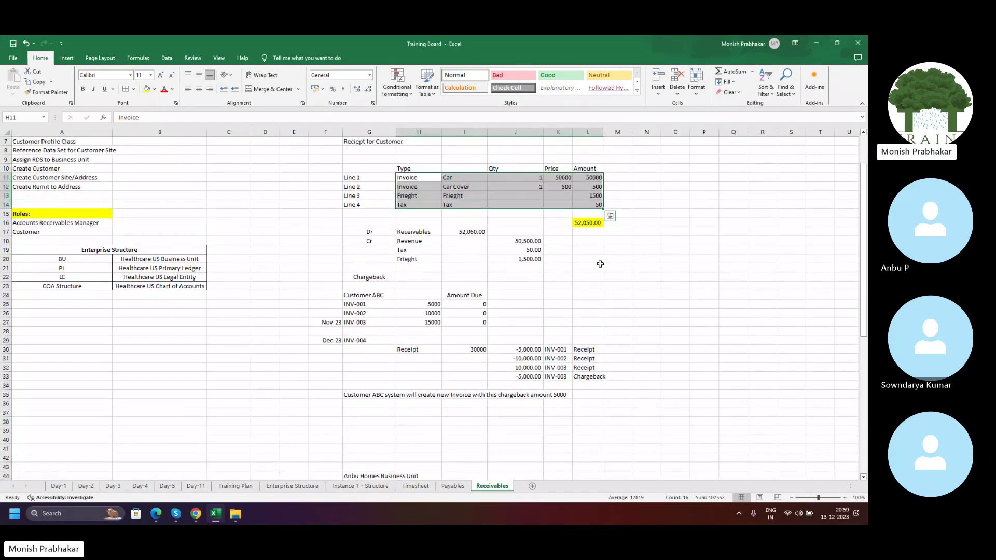
scroll(600, 265, up, 1)
click(196, 513)
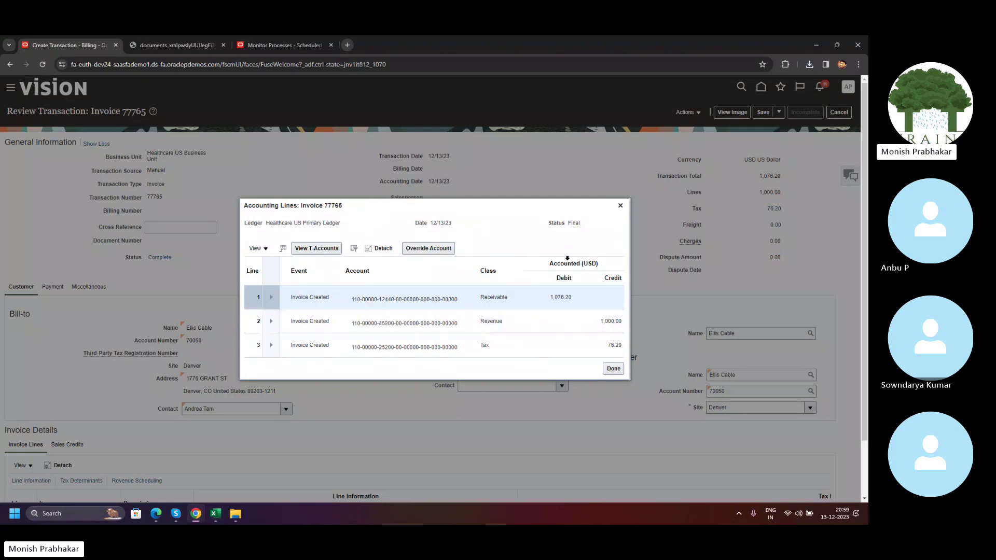
Close the accounting lines, save the invoice and leave it for the Billing overview.
click(620, 207)
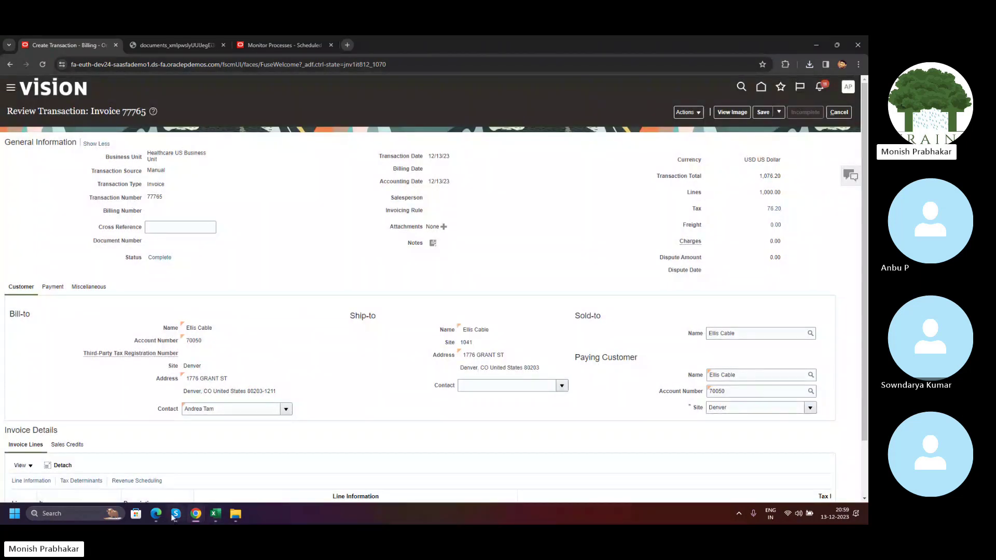
mouse_move(173, 517)
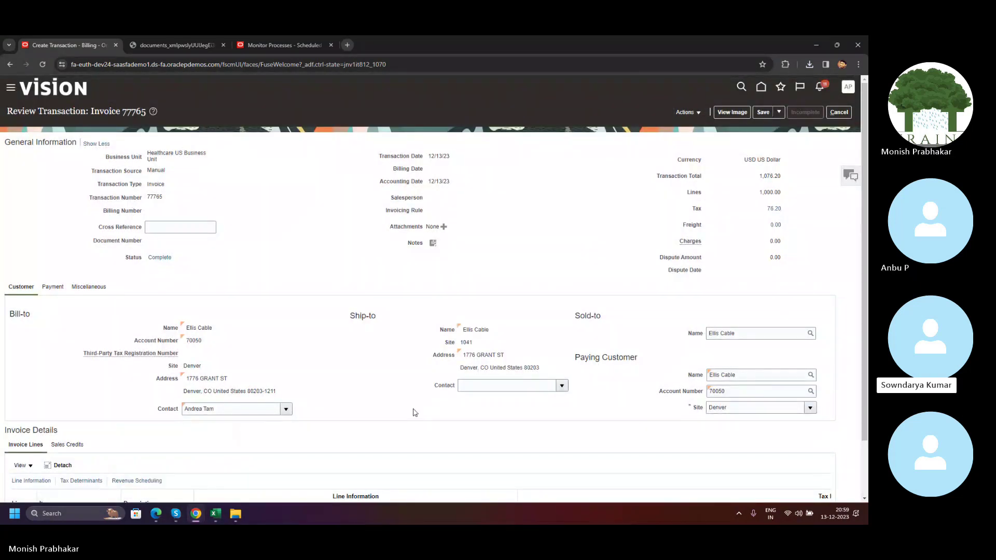
click(764, 112)
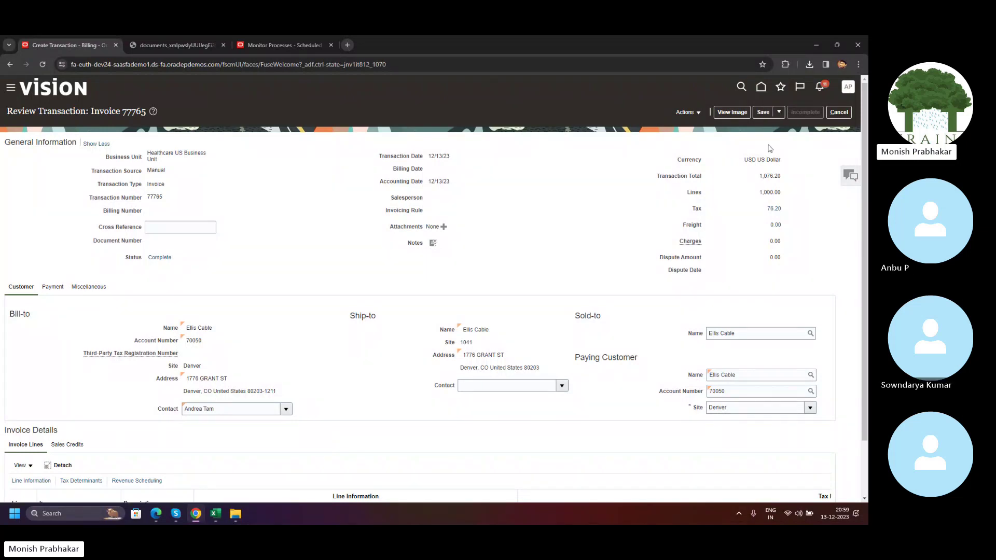
click(839, 112)
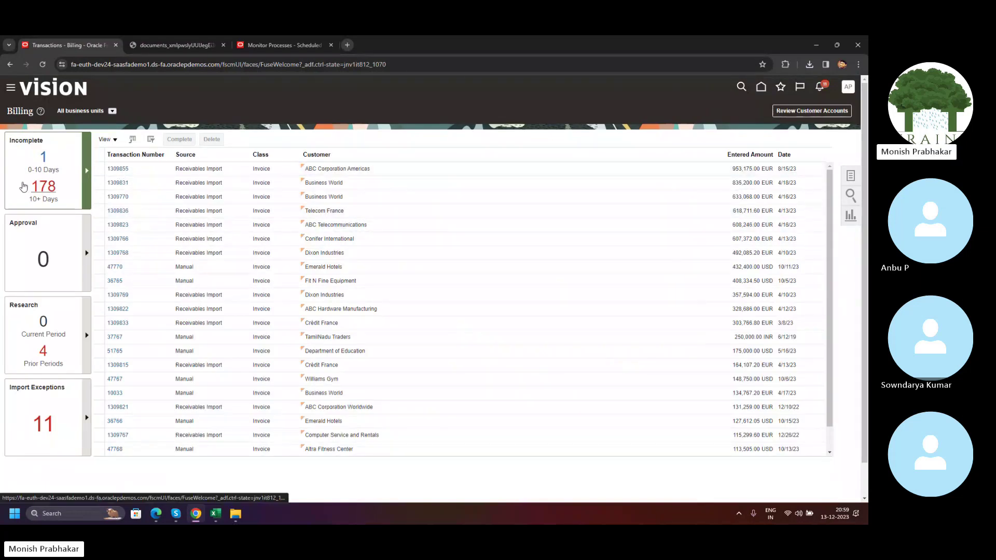
List the incomplete transactions aged 0-10 days, and open the Manage Transactions page.
click(41, 161)
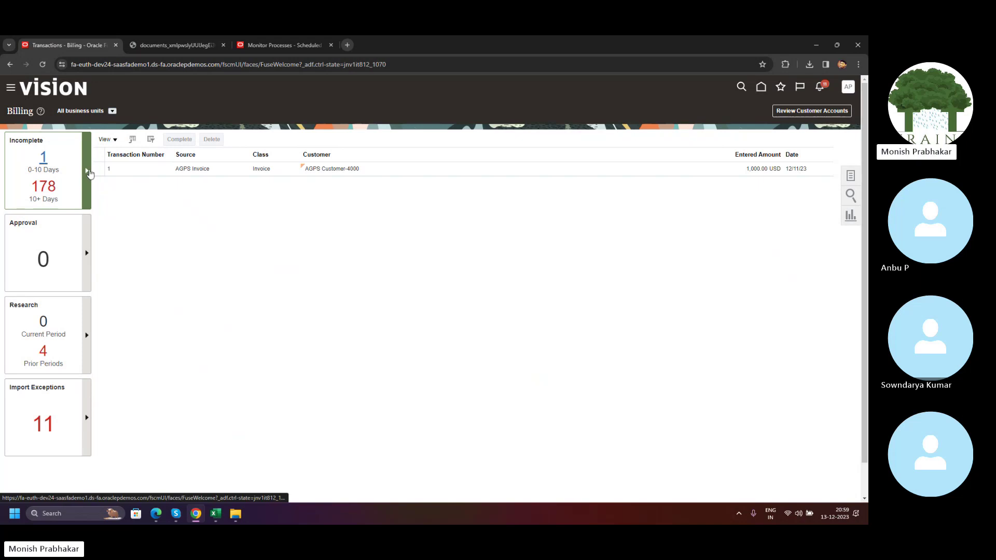
click(851, 176)
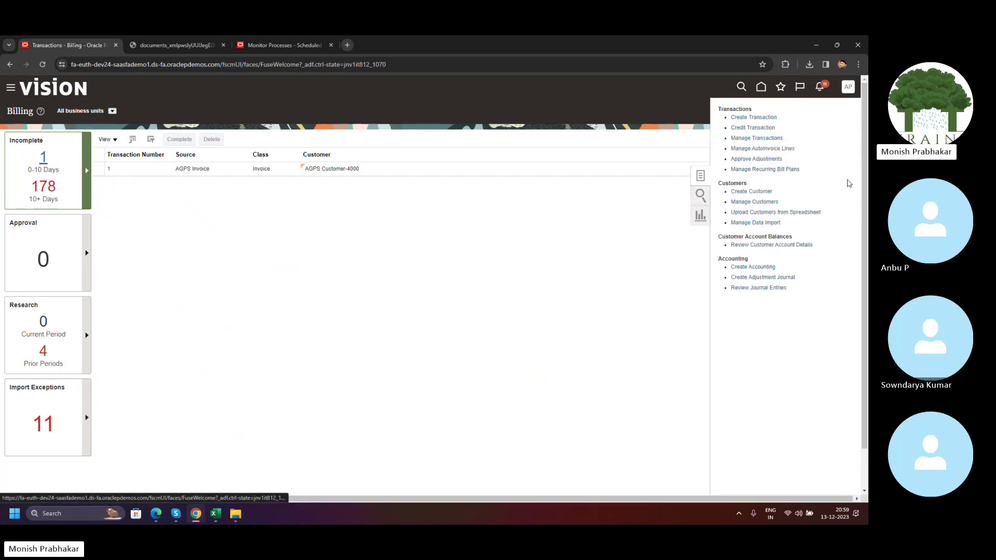
click(757, 138)
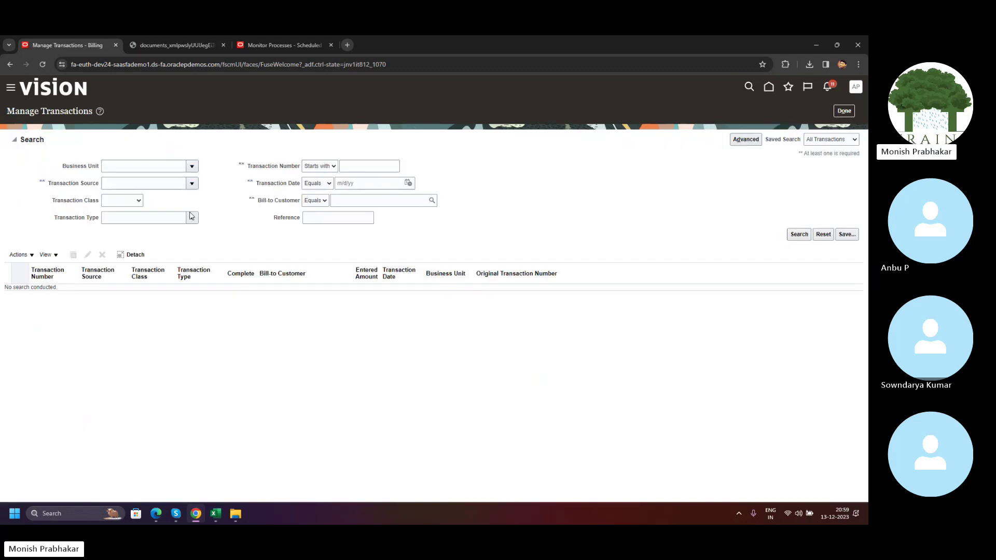
Choose Healthcare US Business Unit as the business unit for the transaction search.
click(191, 166)
scroll(191, 281, down, 5)
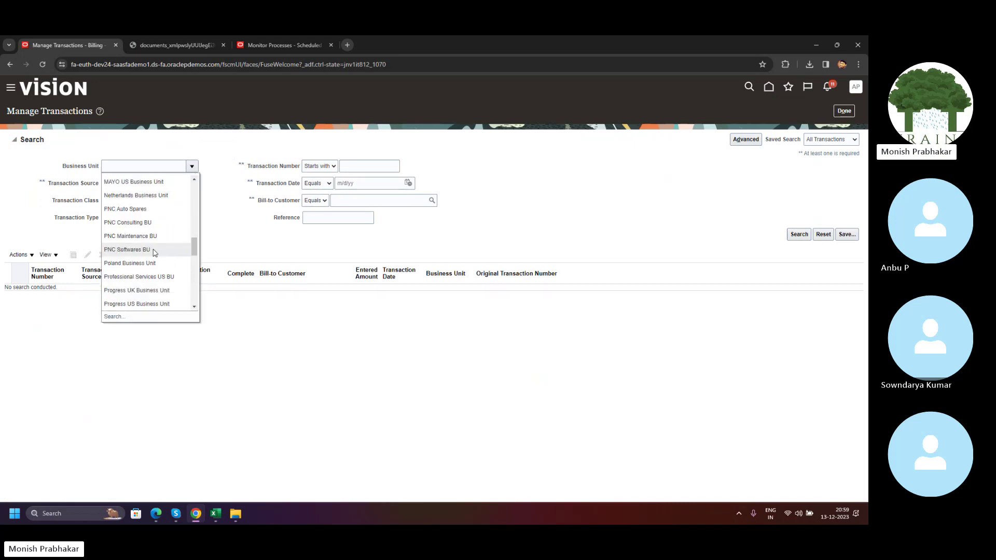
scroll(119, 223, down, 3)
scroll(130, 239, down, 5)
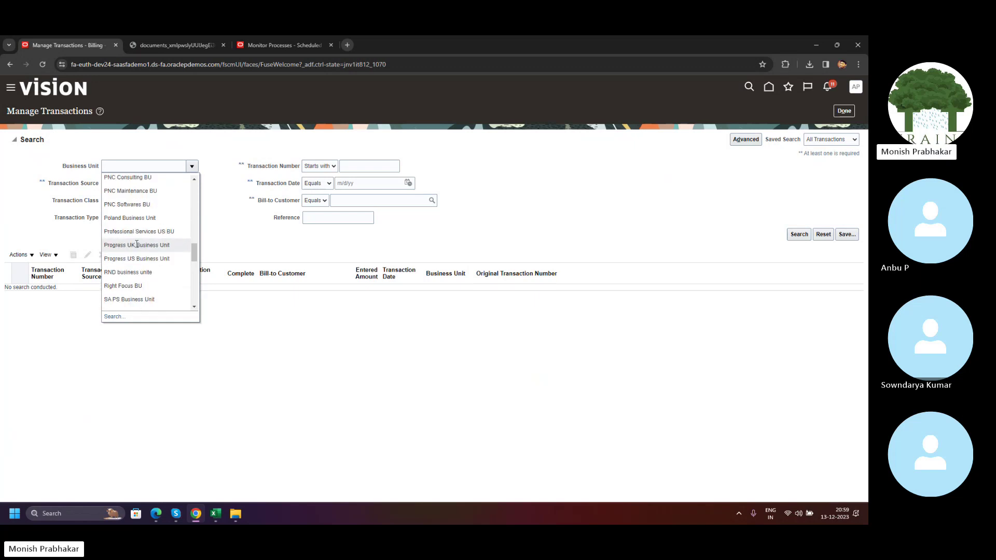
scroll(136, 244, up, 15)
scroll(137, 244, down, 4)
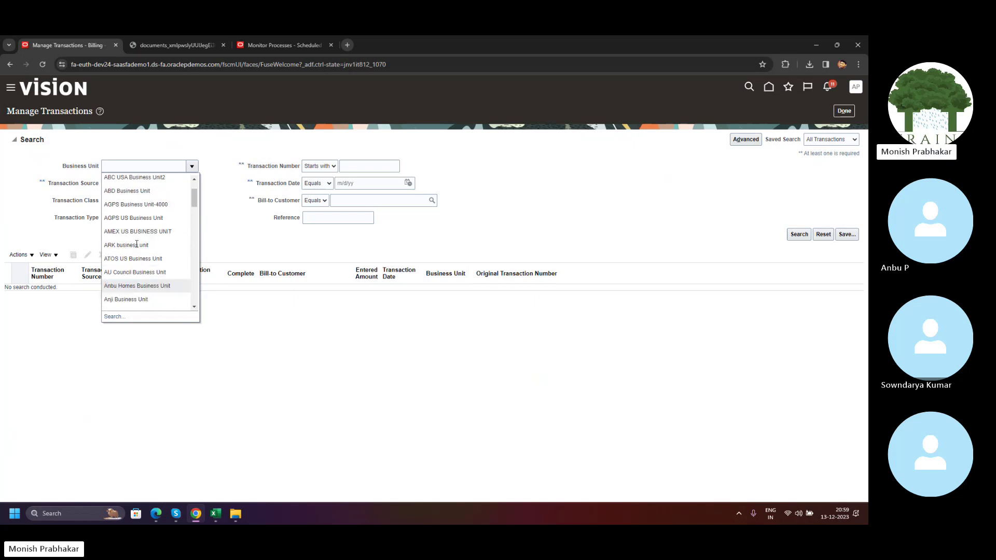
scroll(137, 244, down, 5)
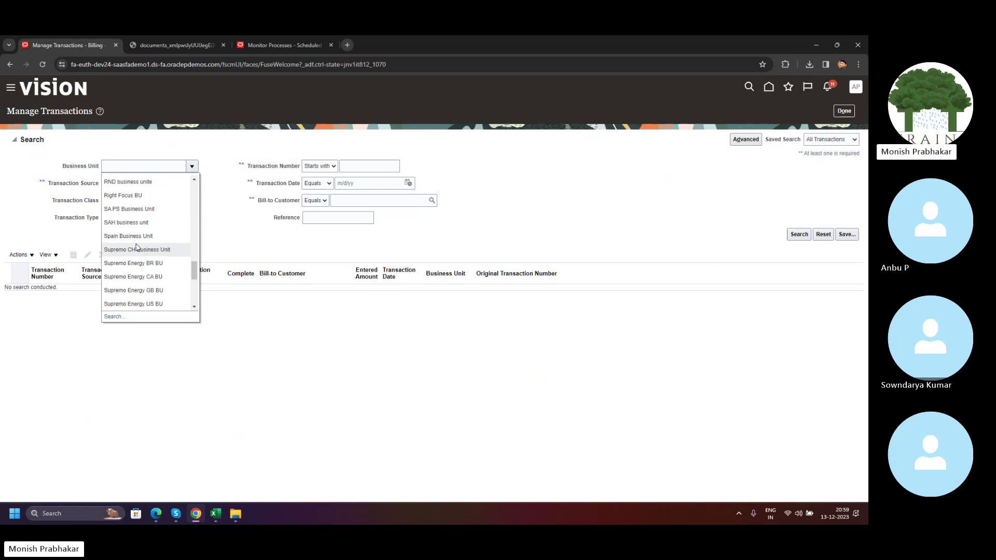
scroll(136, 243, down, 5)
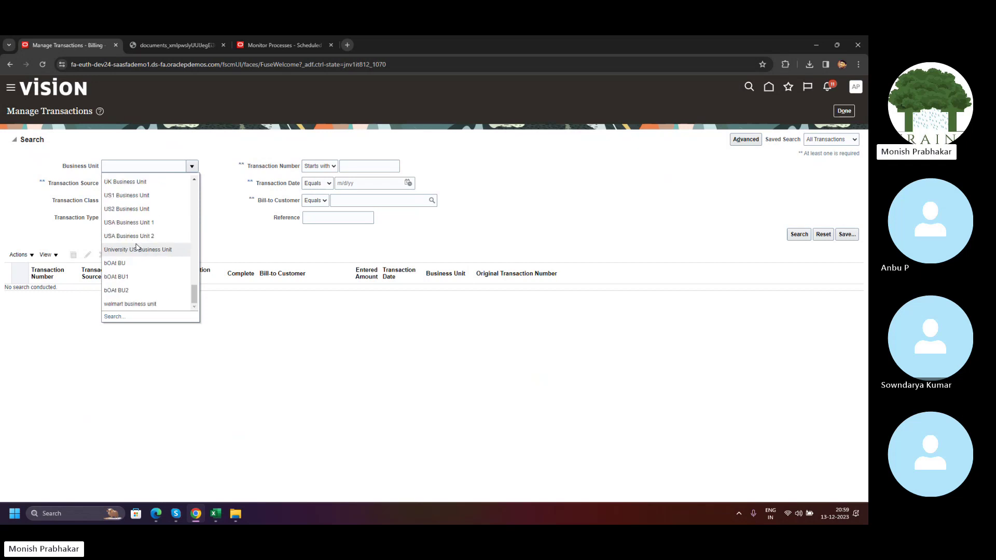
scroll(137, 245, up, 10)
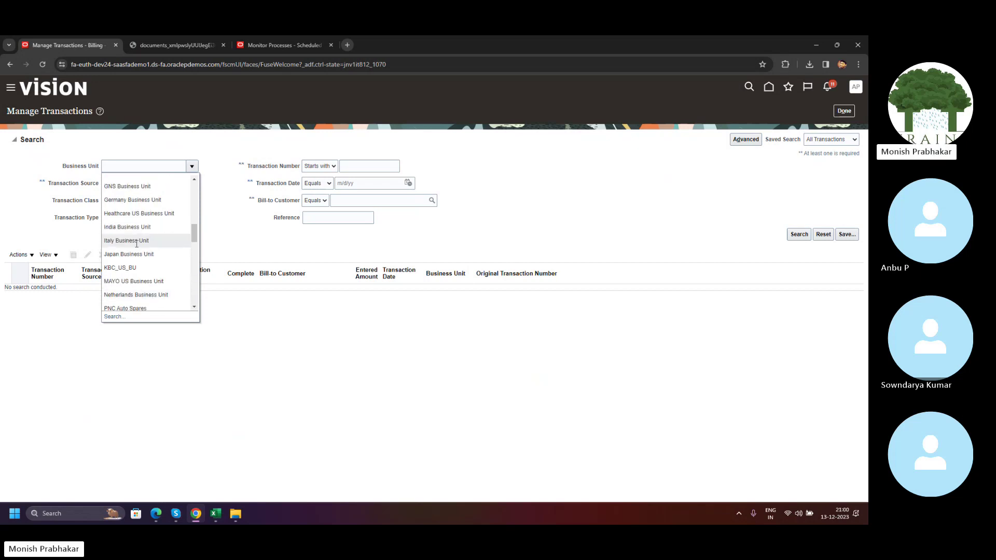
click(137, 213)
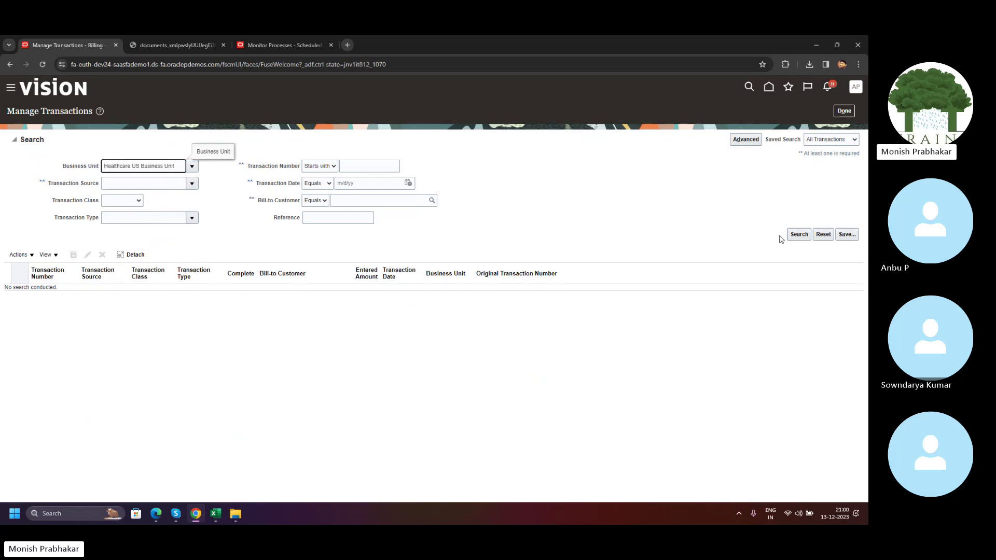
Set the transaction date to 12/13/23 and search for the matching transactions.
click(799, 235)
click(320, 169)
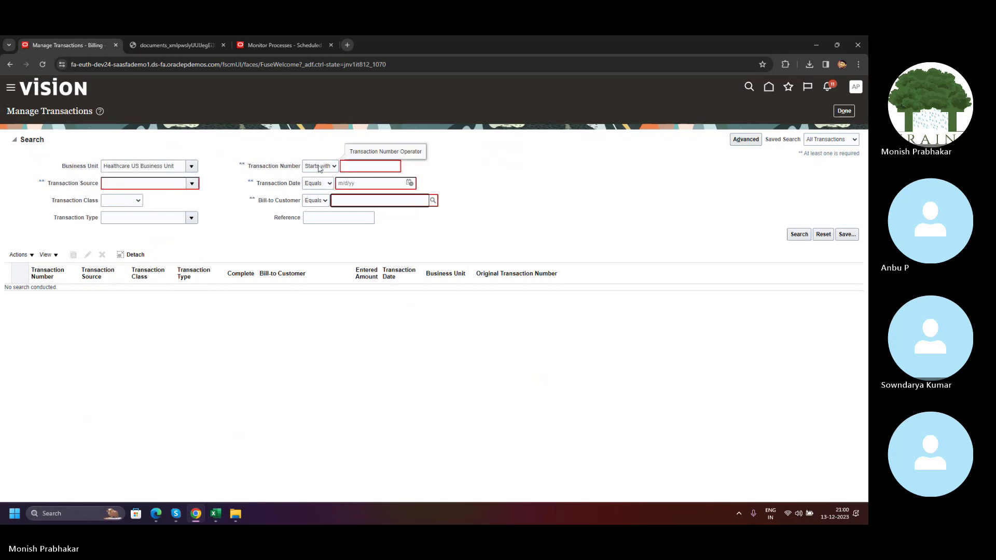
click(369, 168)
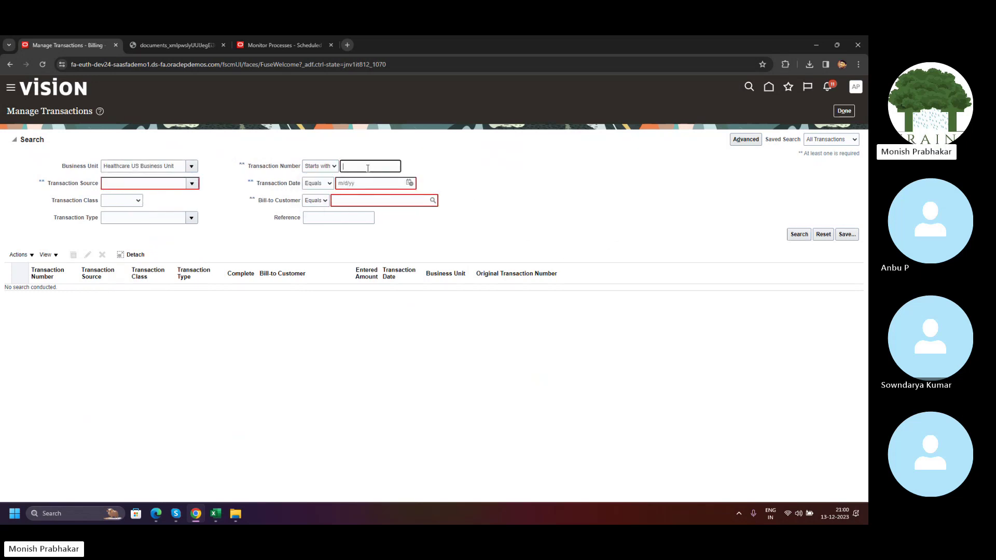
click(410, 183)
click(468, 252)
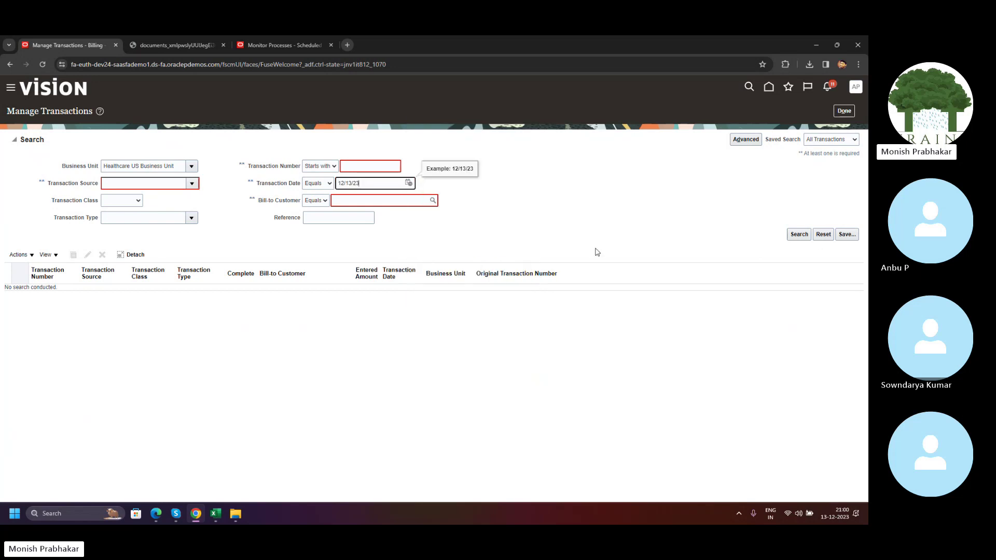
click(799, 235)
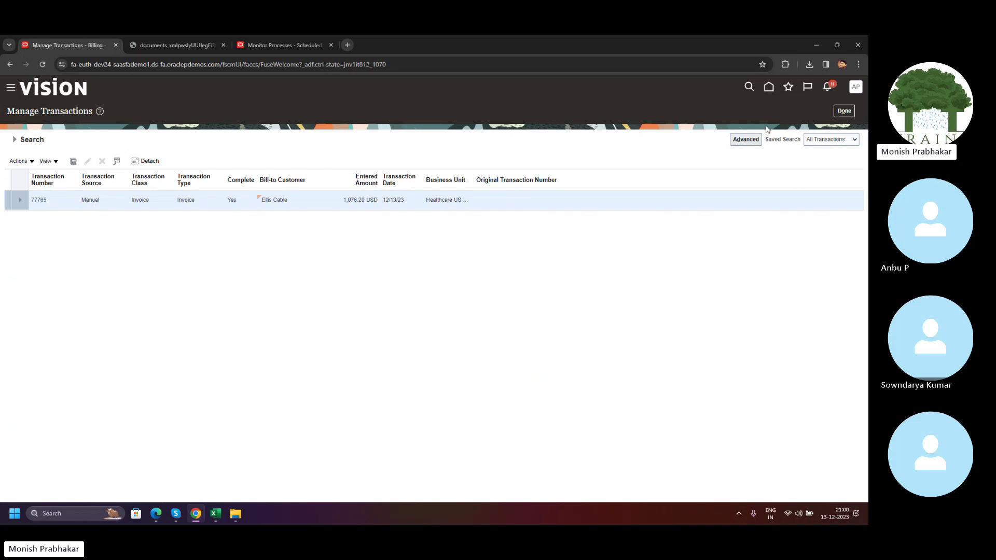
Duplicate the Manage Transactions browser tab and load its address to open a second application session.
right_click(43, 43)
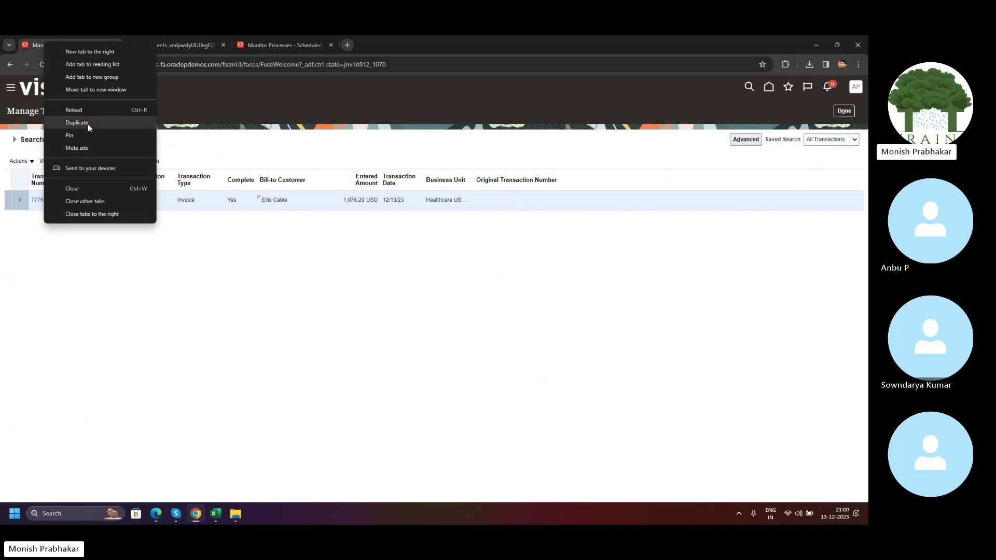
click(97, 124)
click(214, 66)
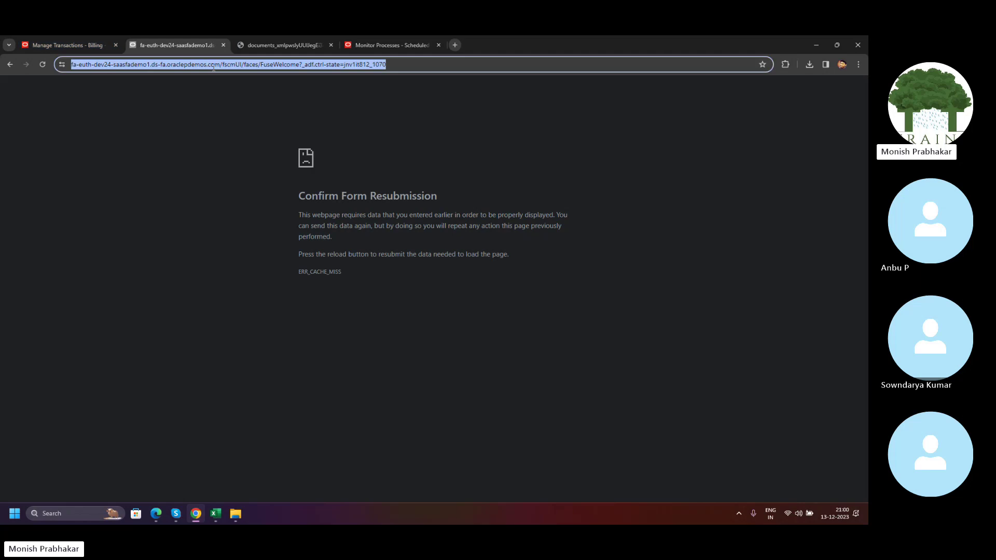
key(Return)
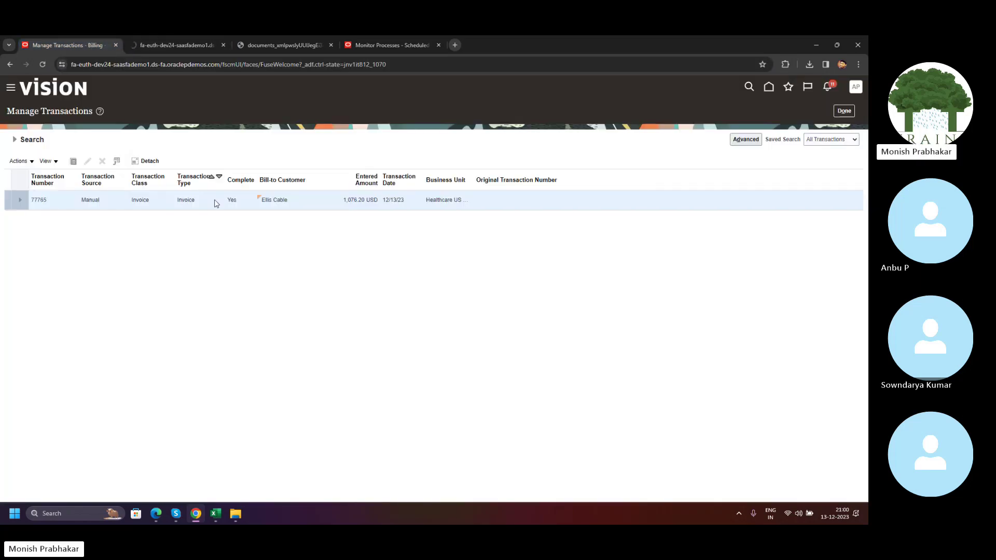
Copy the bill-to customer name Ellis Cable from the found transaction and return to the duplicated tab.
click(66, 45)
drag(294, 203, 262, 200)
click(172, 45)
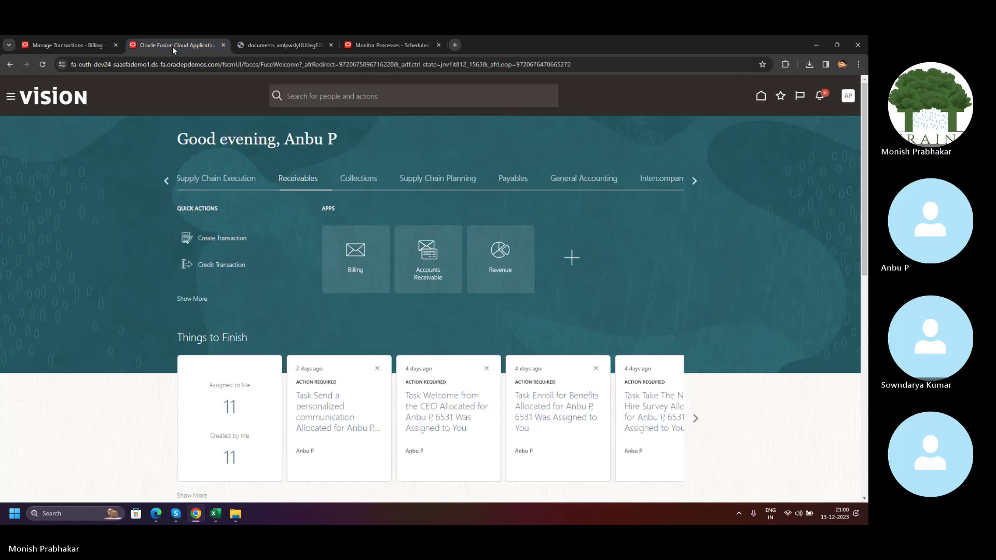
Open Billing in the Receivables area and go to the Review Customer Account Details task.
click(358, 254)
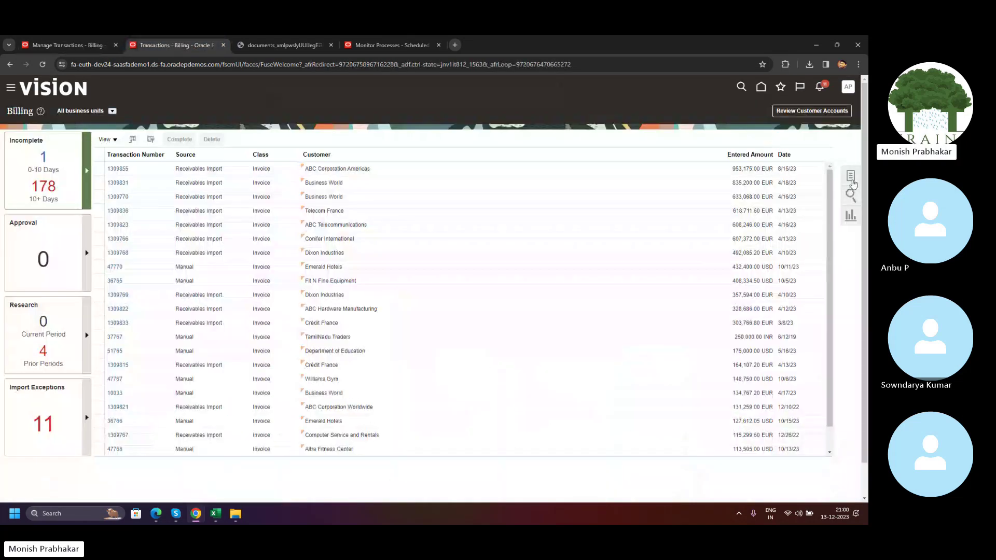
click(853, 181)
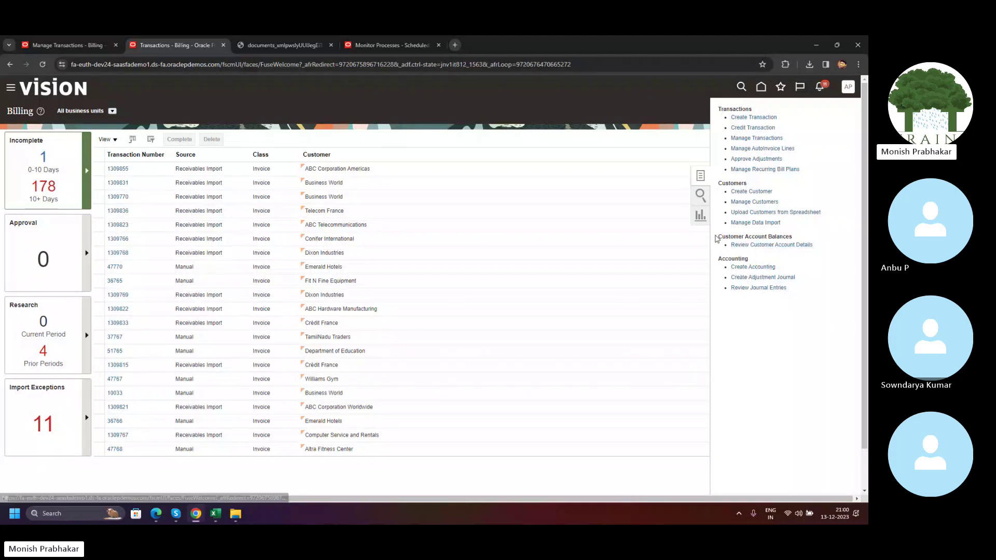
drag(716, 239, 794, 235)
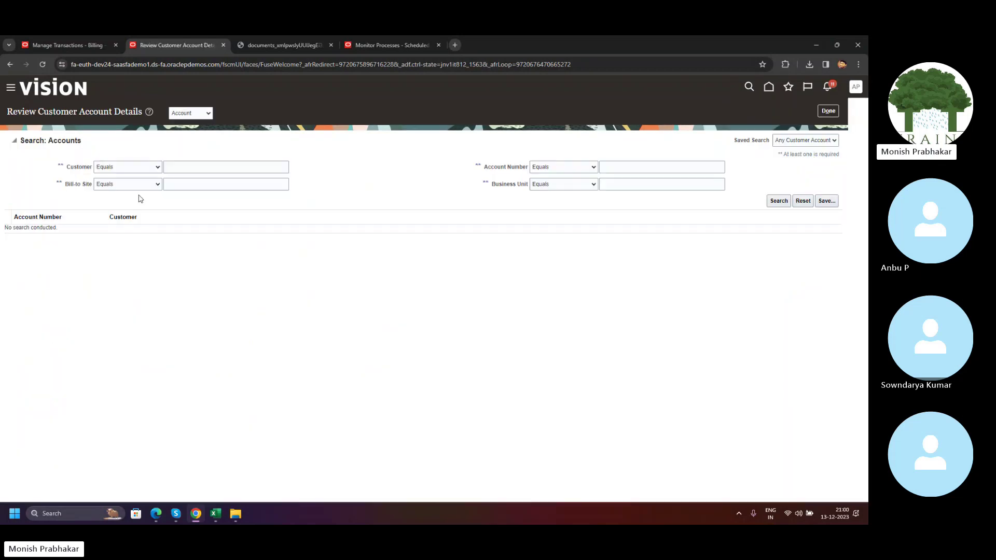
click(221, 167)
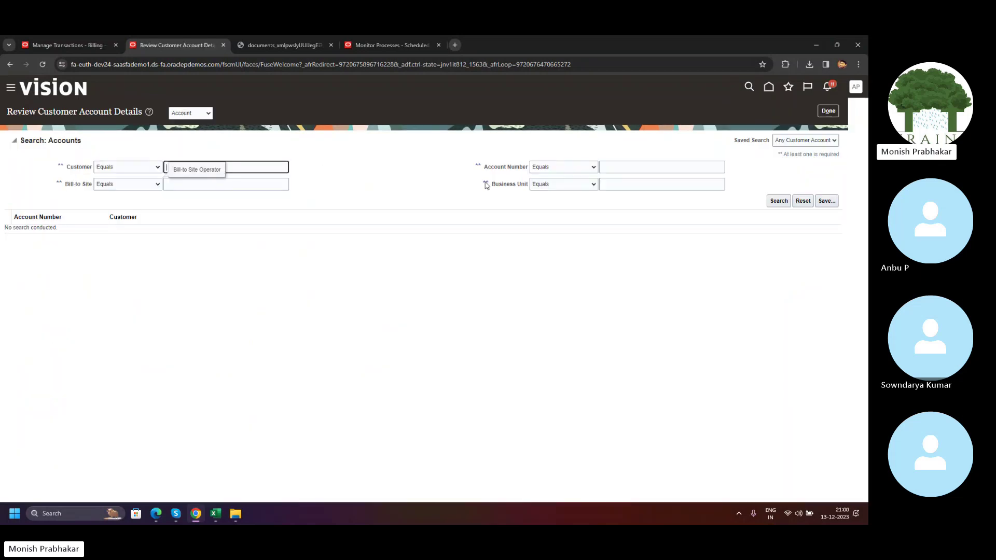
click(188, 117)
click(188, 120)
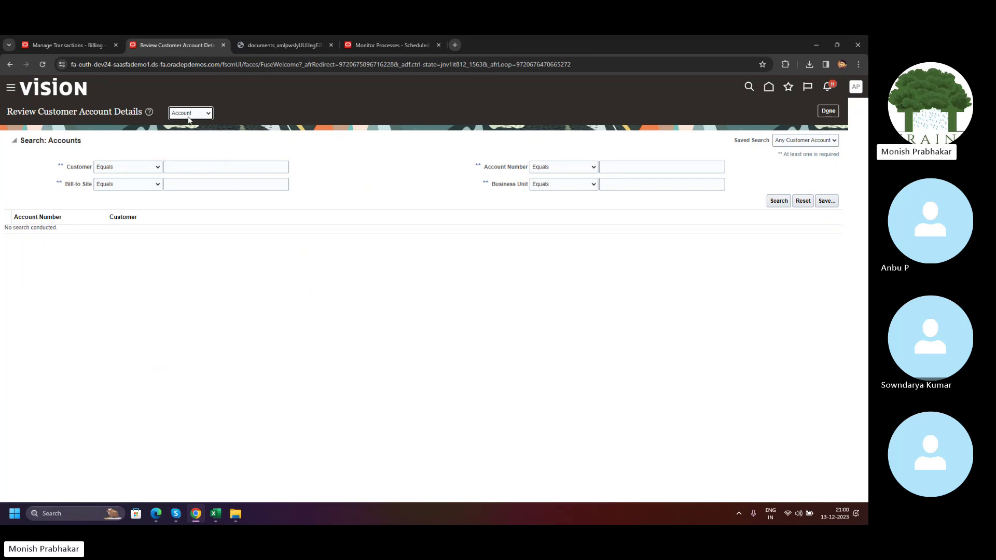
click(174, 167)
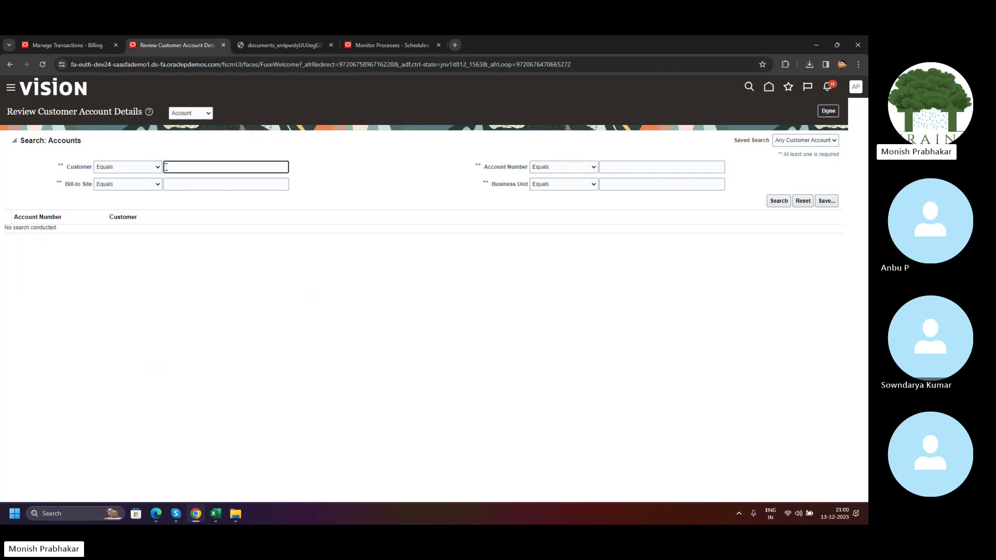
key(Caps_Lock)
key(Caps_Lock)
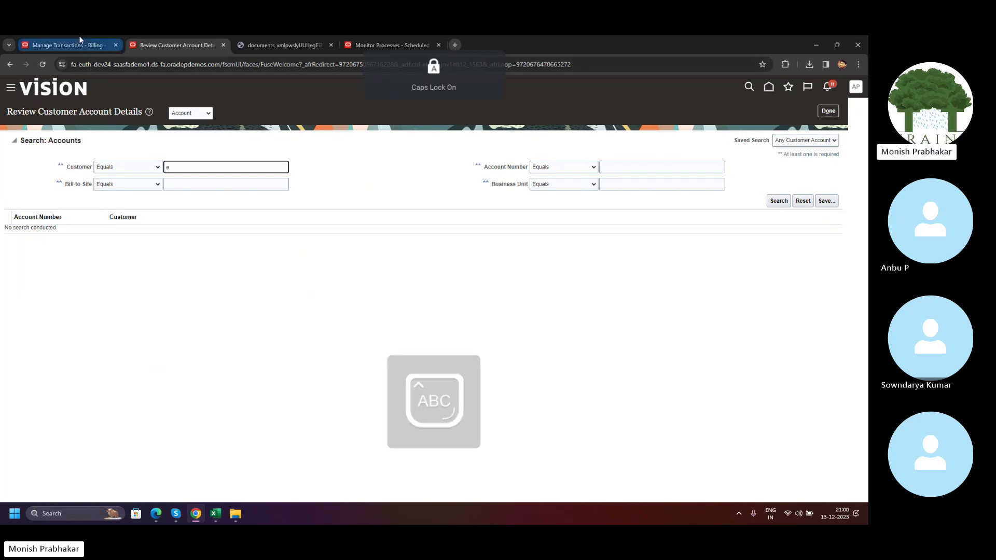
click(78, 45)
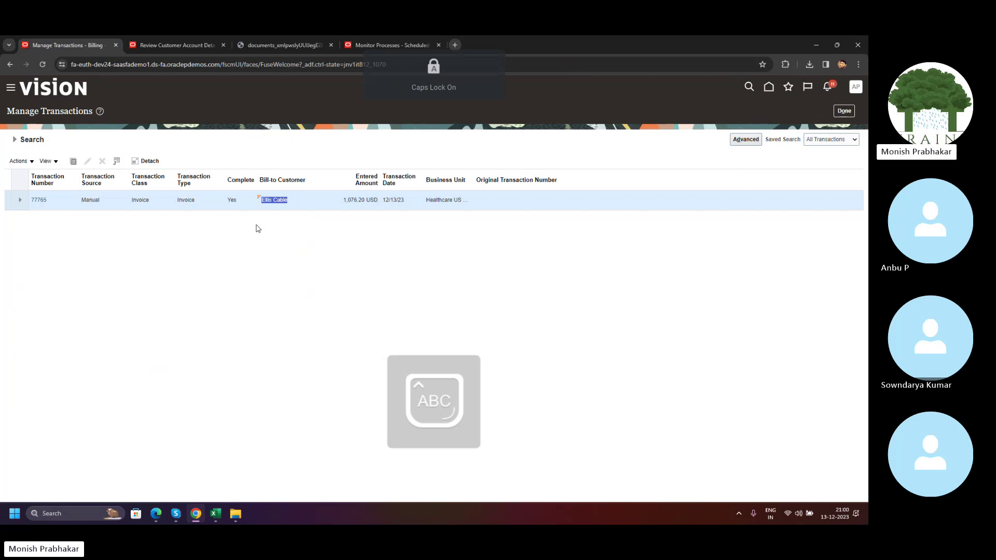
click(209, 44)
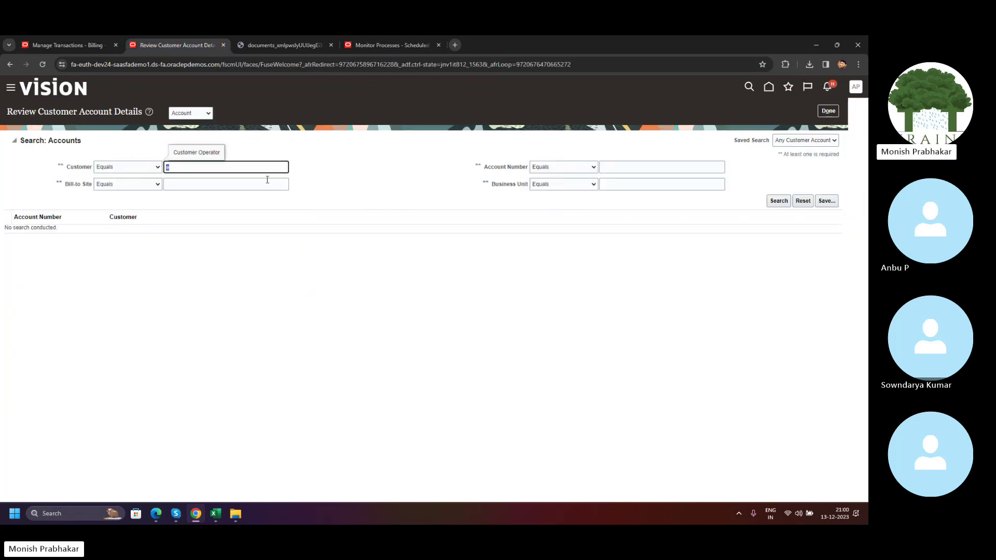
key(ctrl+a)
text(Ellis Cable)
click(778, 202)
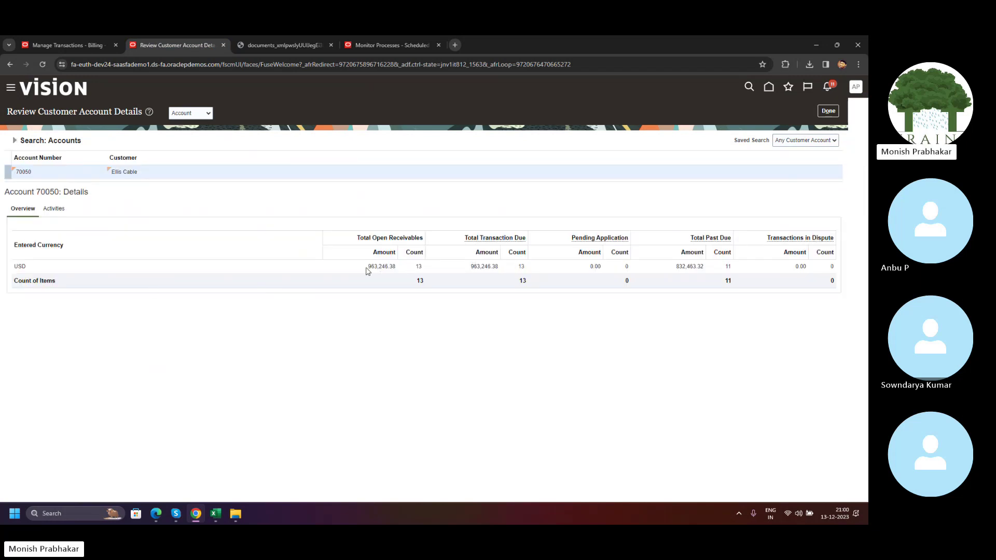
Examine the account's open receivables and past due totals, and open its activities to check the listed invoice.
drag(366, 270, 399, 270)
click(598, 266)
drag(678, 268, 706, 271)
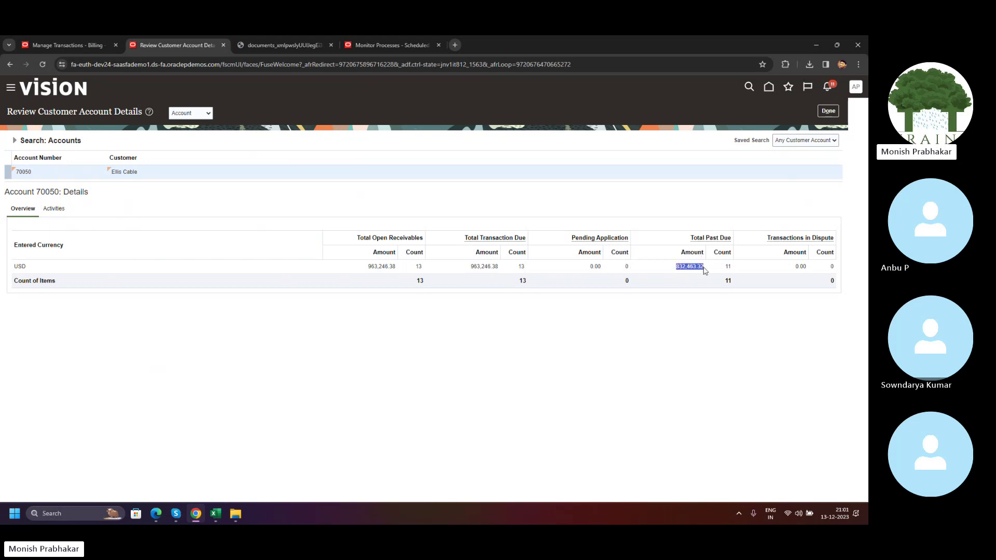
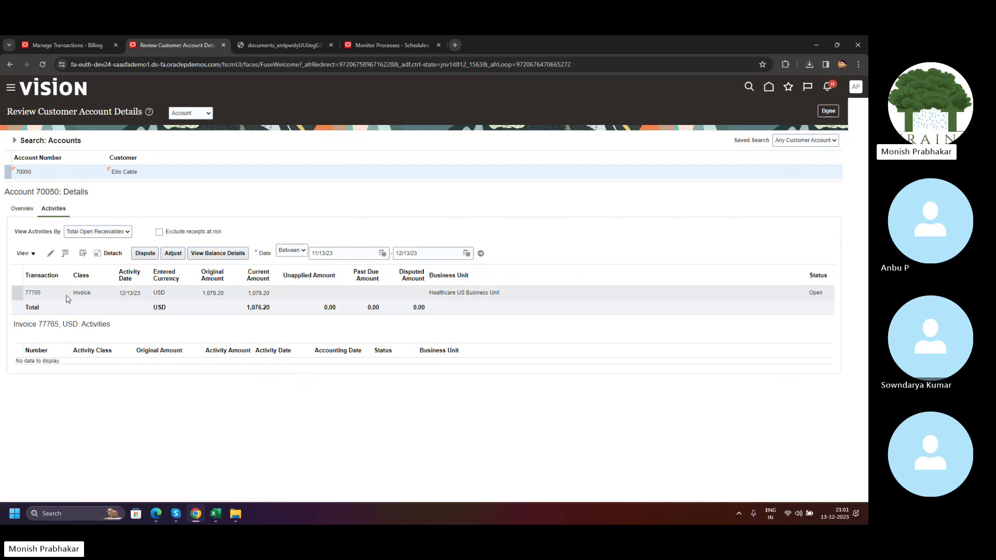
click(45, 295)
click(176, 515)
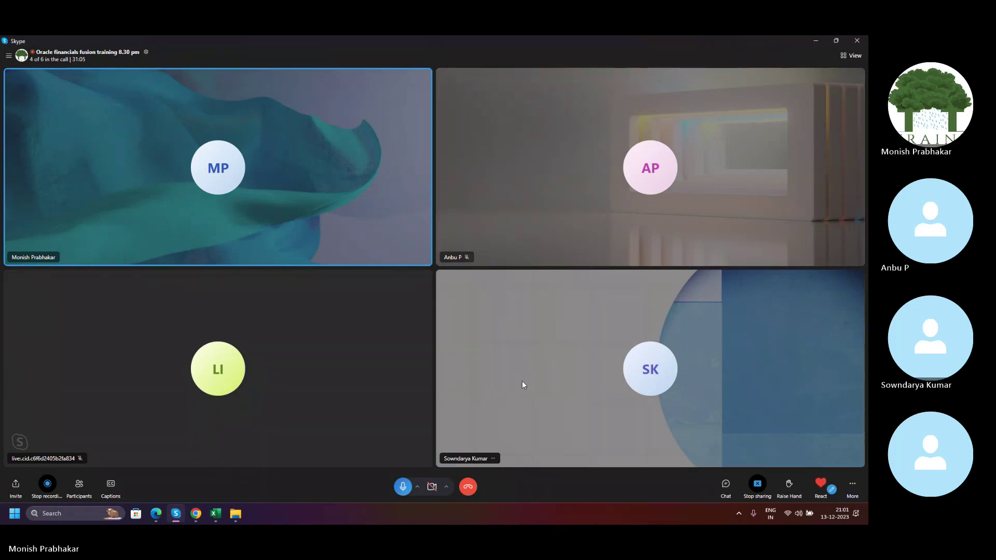
click(196, 514)
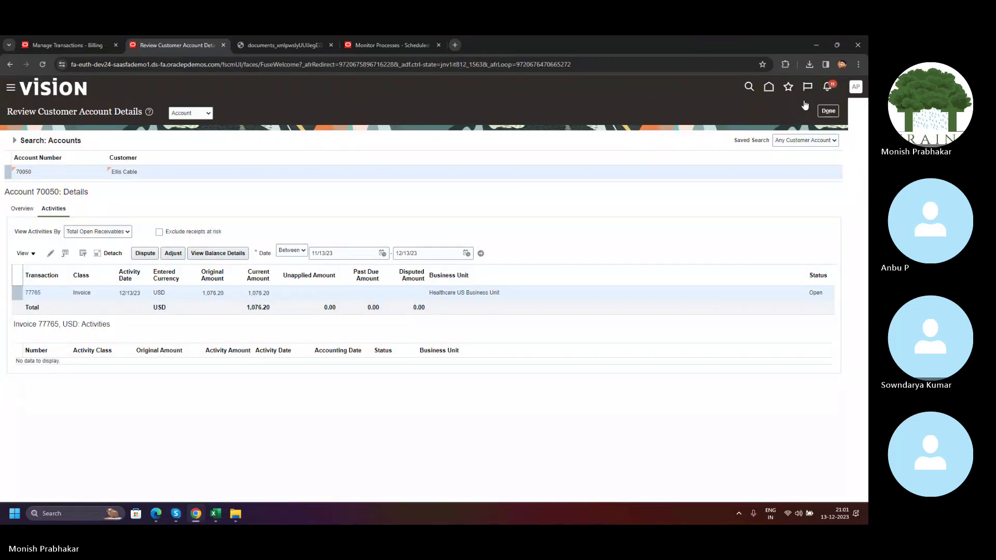
Return to the Manage Transactions tab, leave that page for the Billing overview, and start creating a new transaction.
click(103, 47)
click(838, 112)
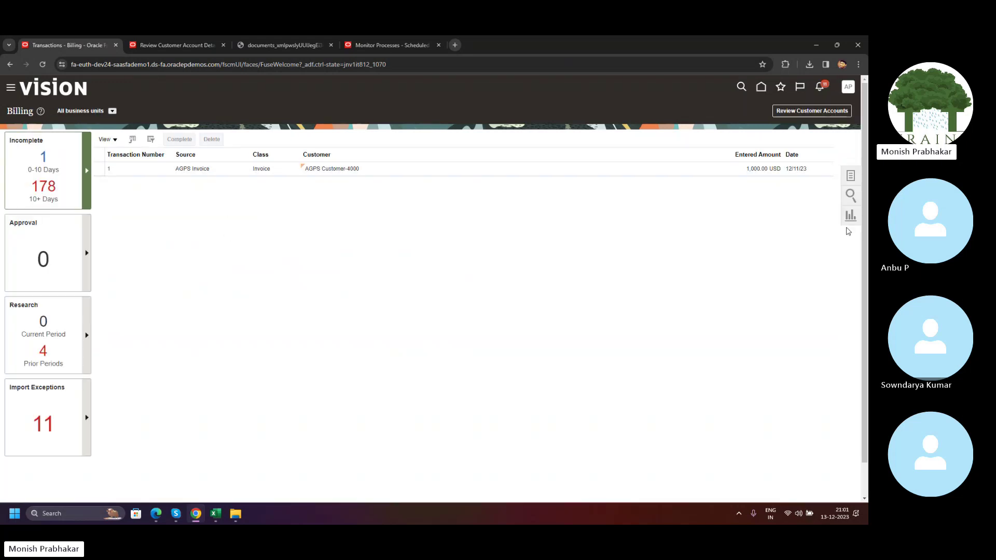
click(851, 175)
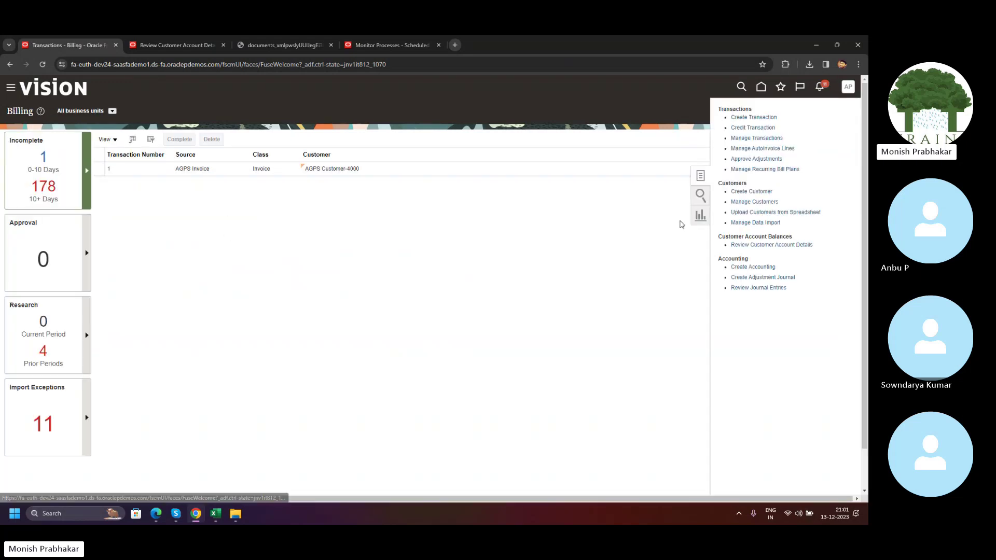
click(754, 119)
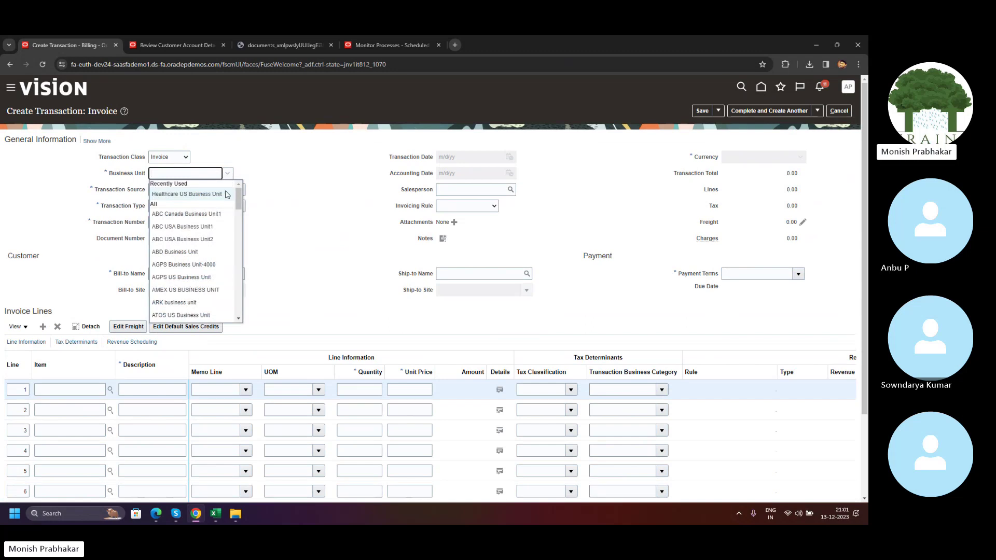
Set the transaction class to Debit memo and the business unit to Healthcare US Business Unit.
click(179, 161)
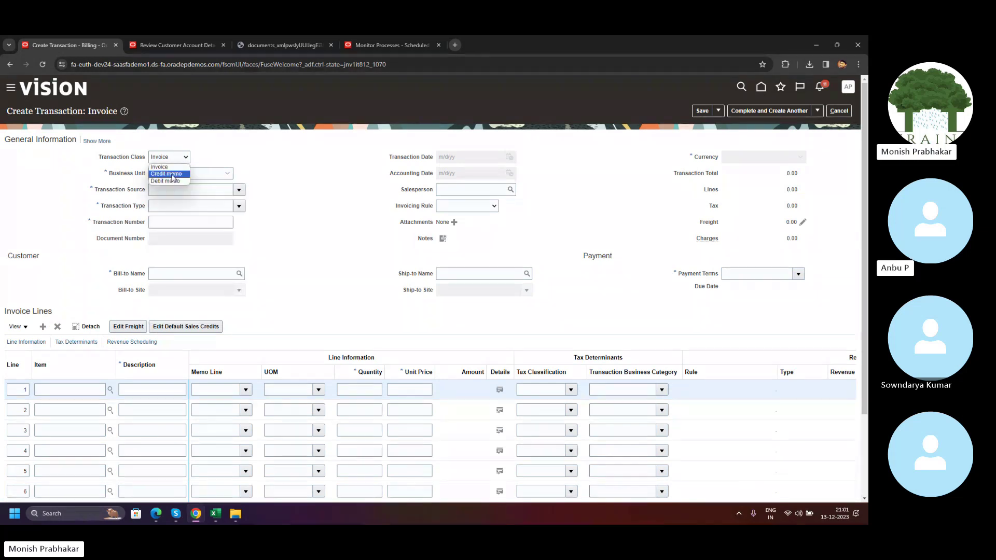
click(165, 183)
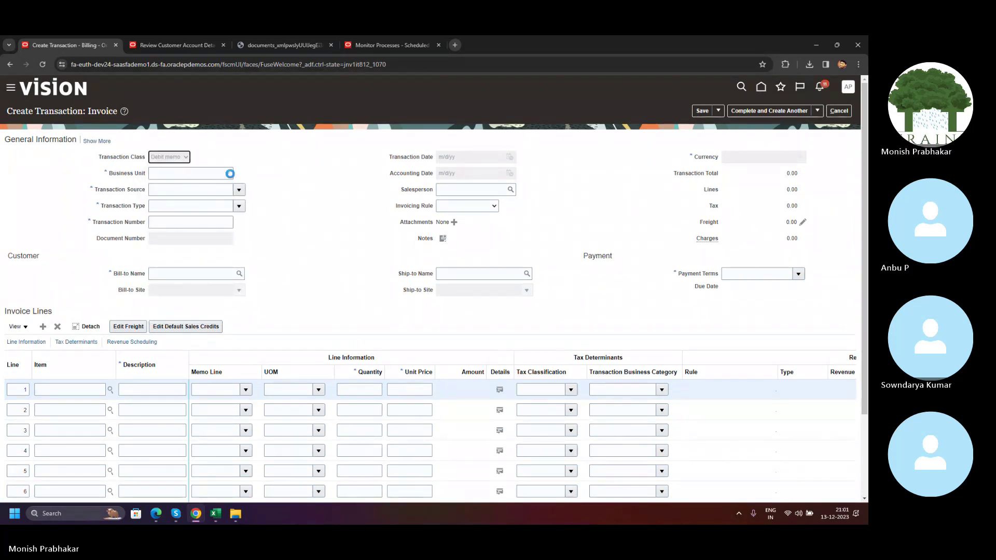
click(219, 191)
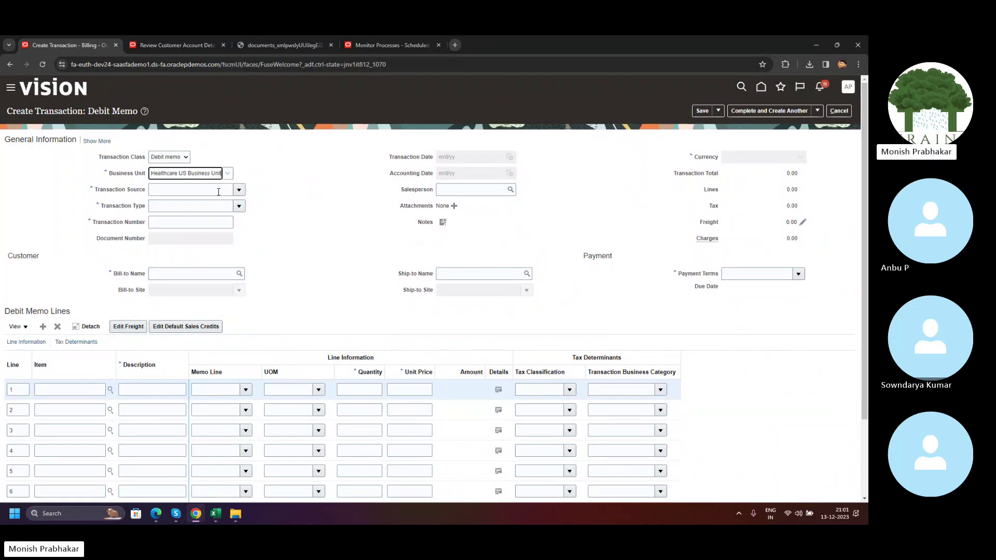
Set the debit memo's transaction source to Manual and its transaction type to Debit Memo.
click(239, 191)
click(240, 207)
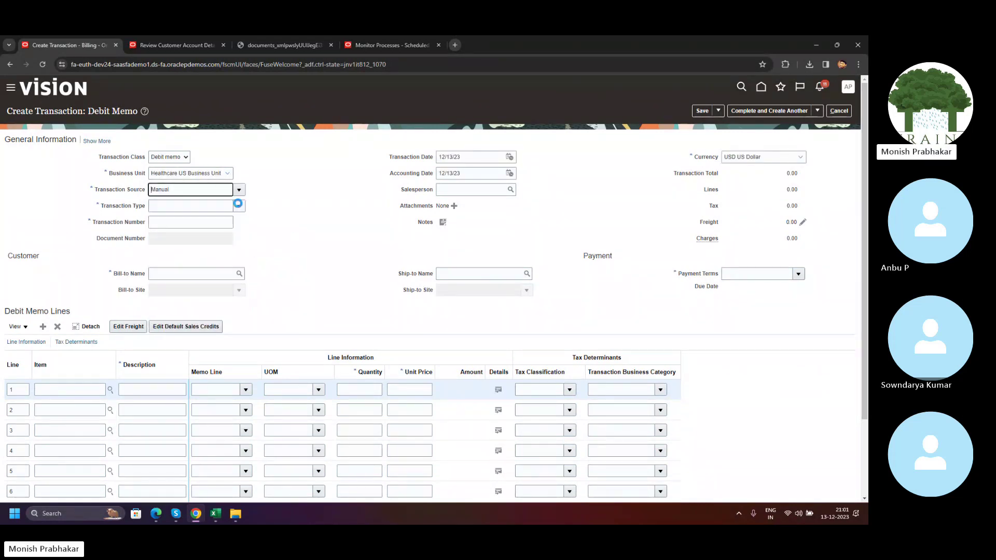
click(239, 206)
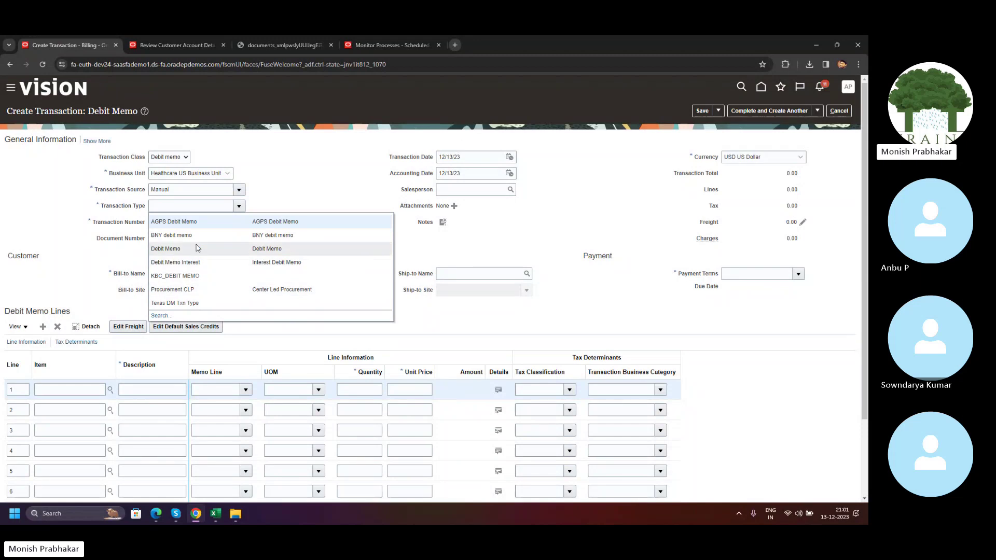
click(171, 249)
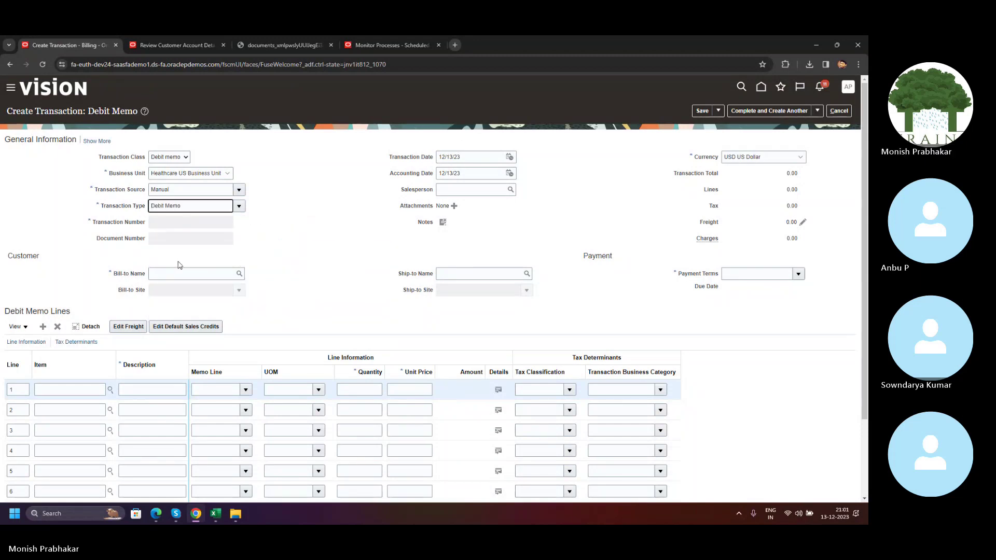
Enter Elis as the bill-to name and open the bill-to customer search.
click(231, 274)
text(e)
key(Caps_Lock)
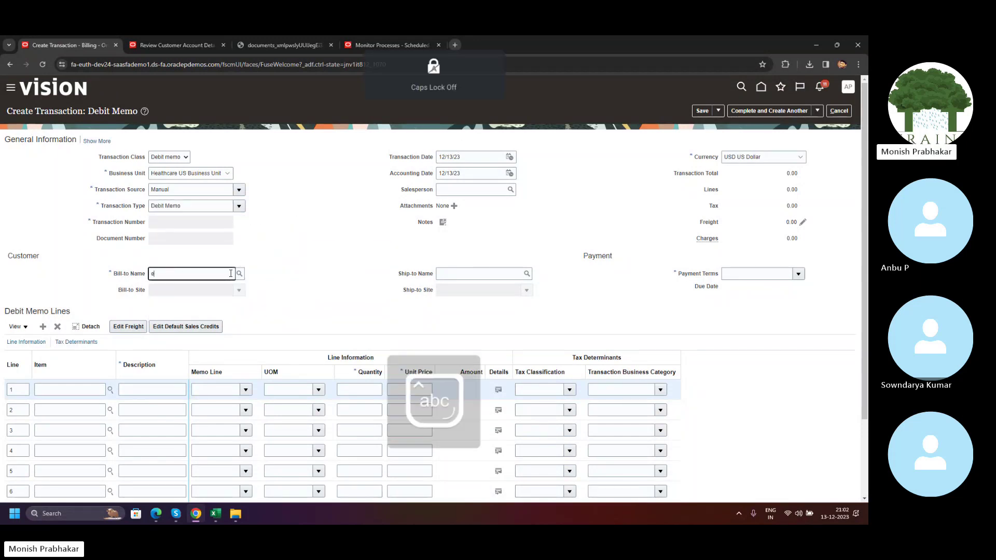
text(LIS)
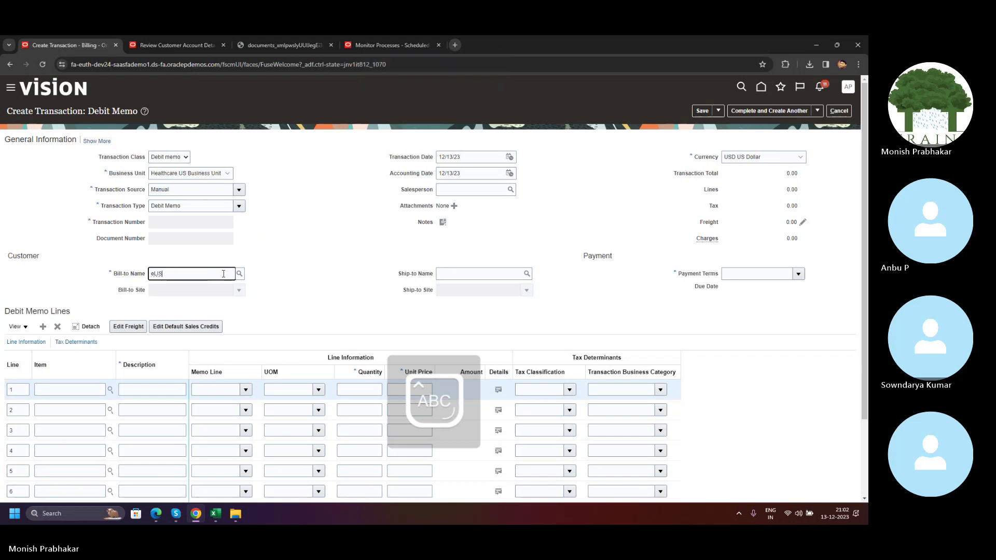
drag(224, 273, 81, 275)
key(Caps_Lock)
text(Elis)
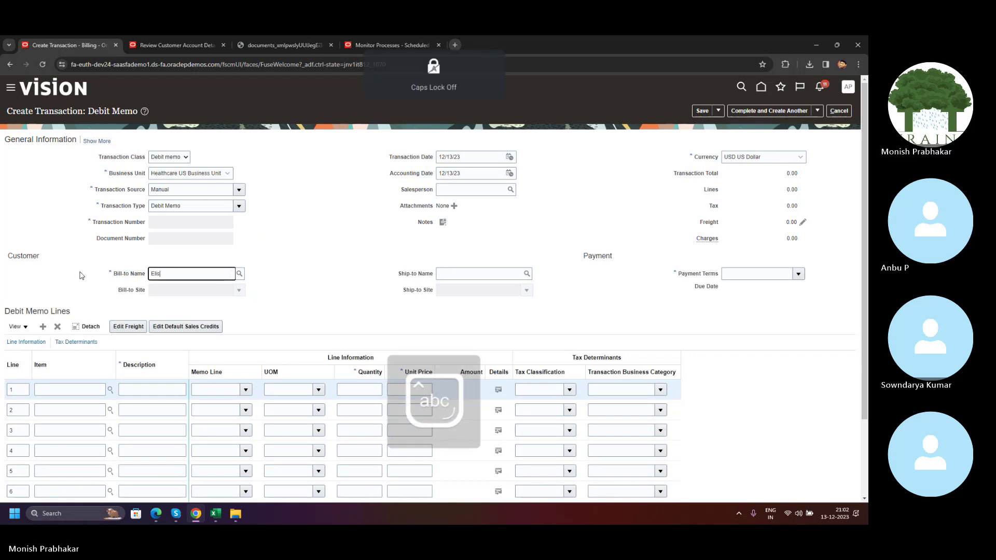
click(240, 274)
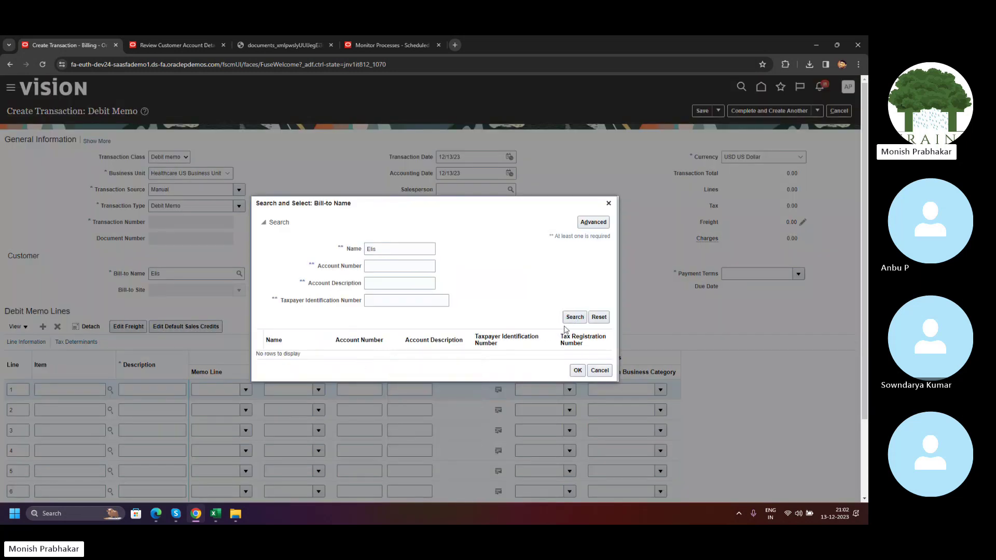
Replace the name in the bill-to customer search with El and run the search.
click(404, 249)
key(Caps_Lock)
text(E)
key(Caps_Lock)
text(l)
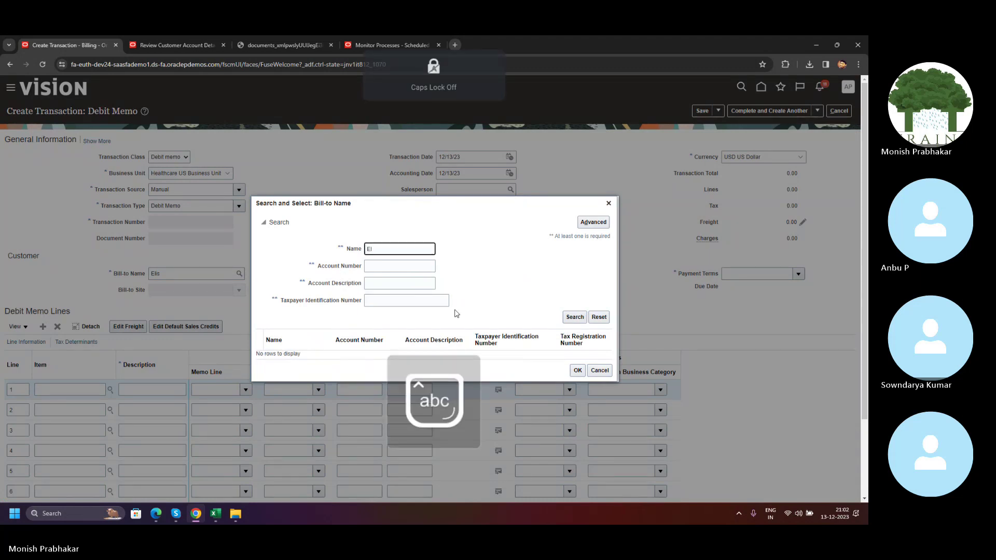
click(575, 318)
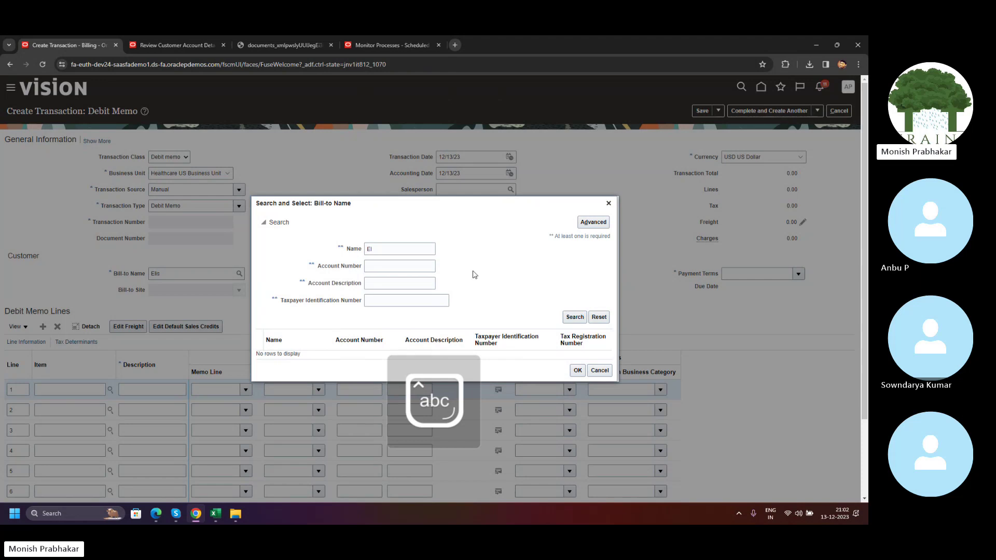
click(494, 198)
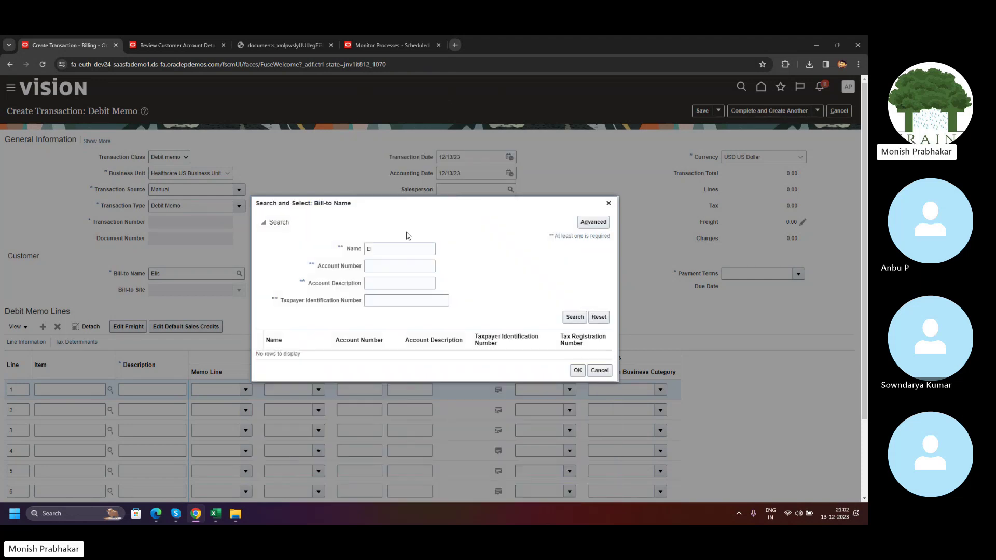
Check the customer name's spelling on the customer account page, search bill-to names for Ell, and select Ellis Cable.
click(174, 45)
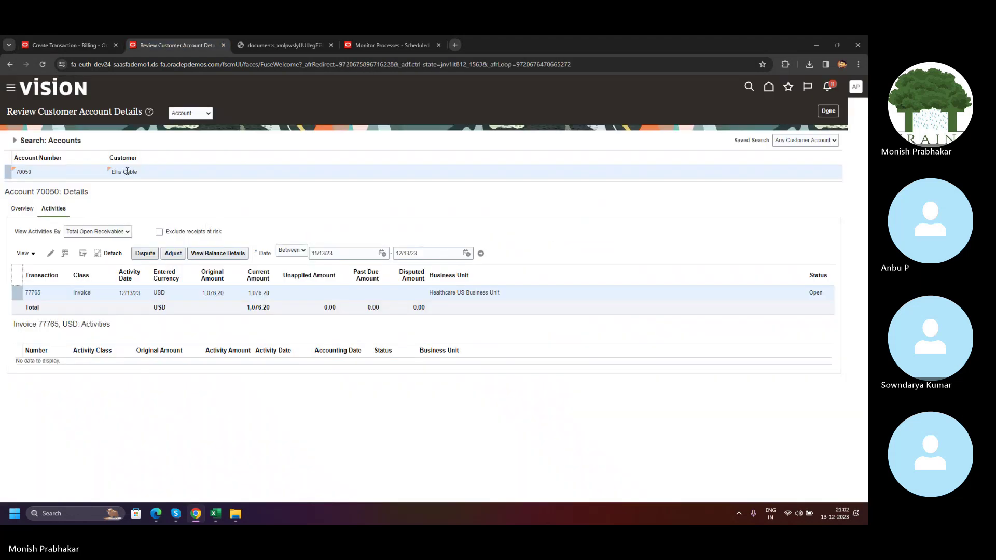
click(65, 45)
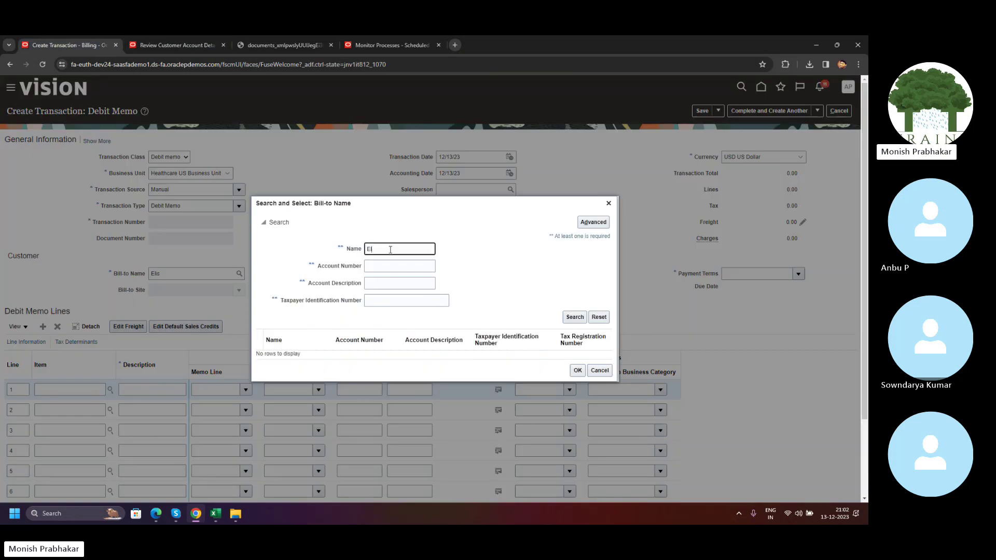
text(l)
key(Return)
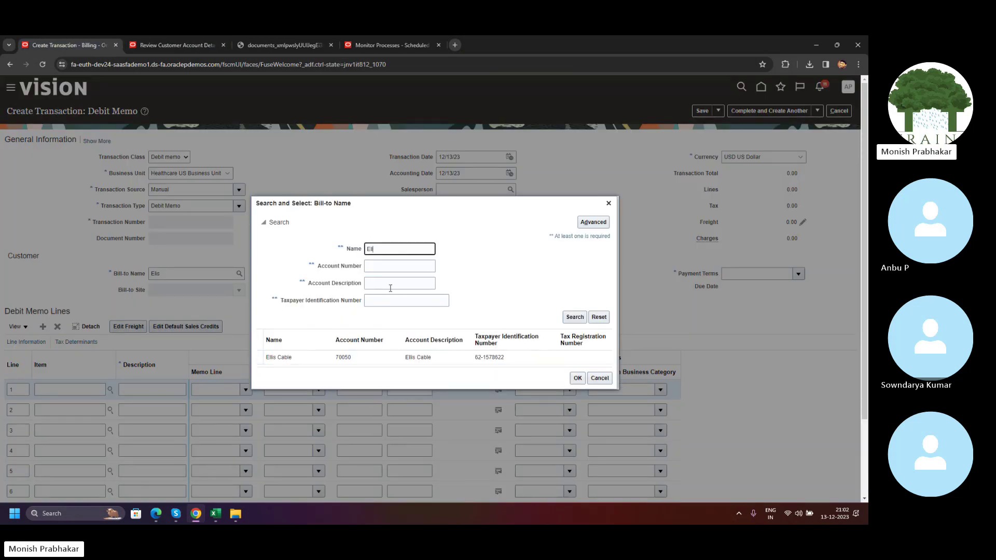
click(524, 358)
click(576, 377)
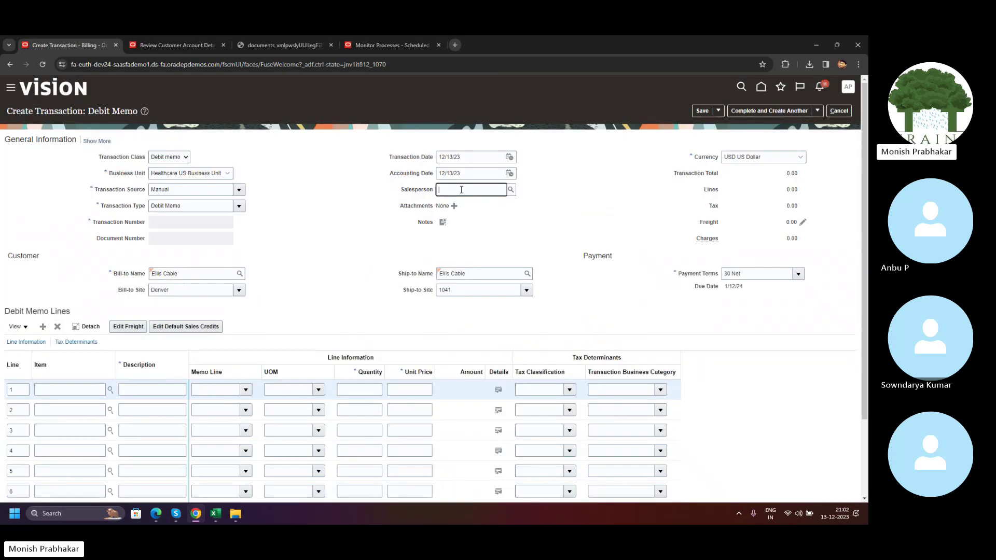
Enter Debit Memo as the description of line 1 in the debit memo lines.
scroll(95, 219, down, 3)
click(140, 297)
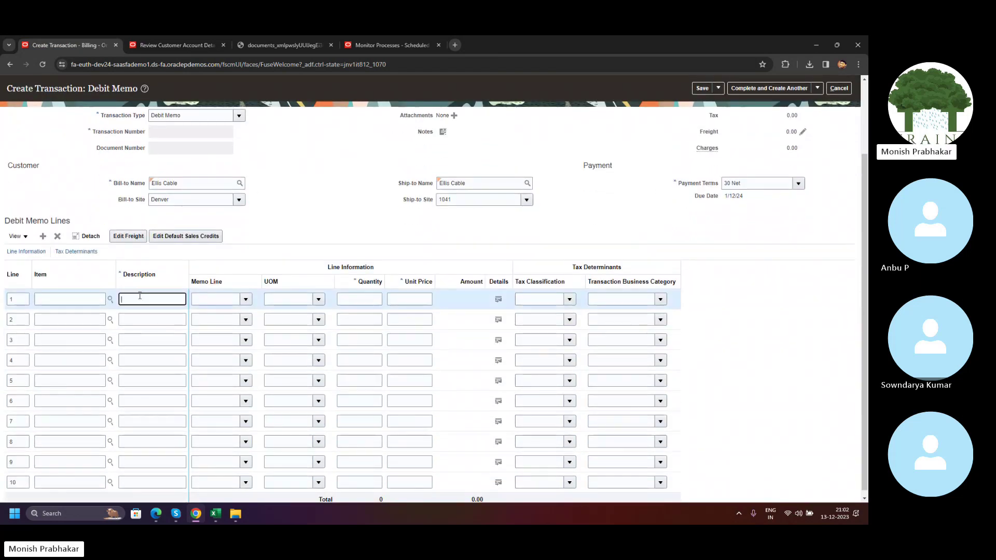
text(D)
key(Caps_Lock)
text(ebit m)
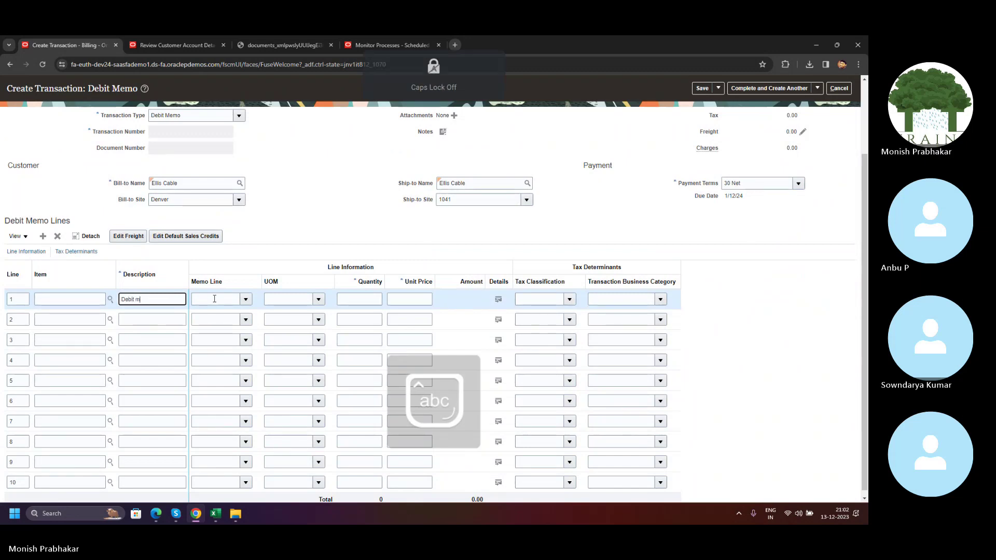
key(Caps_Lock)
text(E M)
key(Caps_Lock)
text(emo)
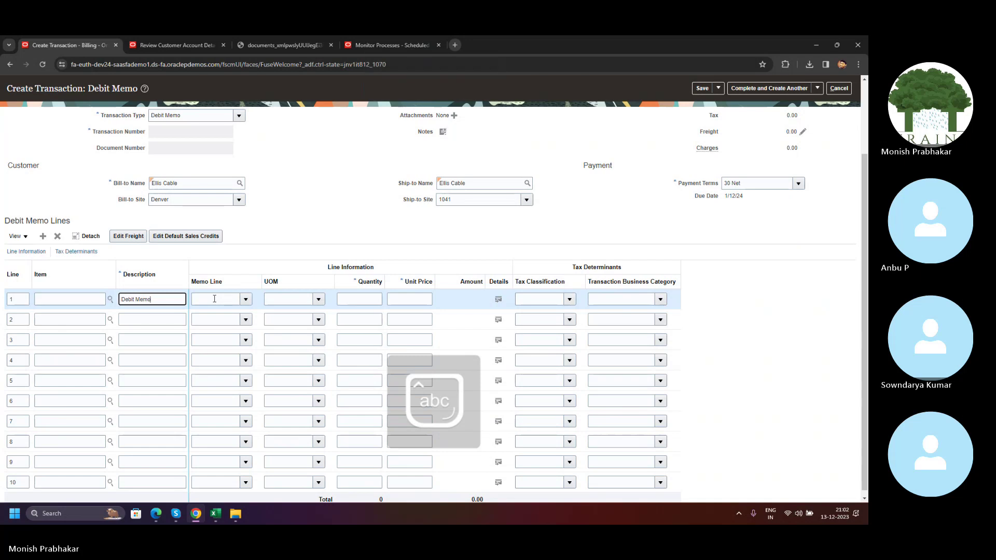
Set line 1's quantity to 1 and its unit price to 100.
key(Tab)
key(Tab)
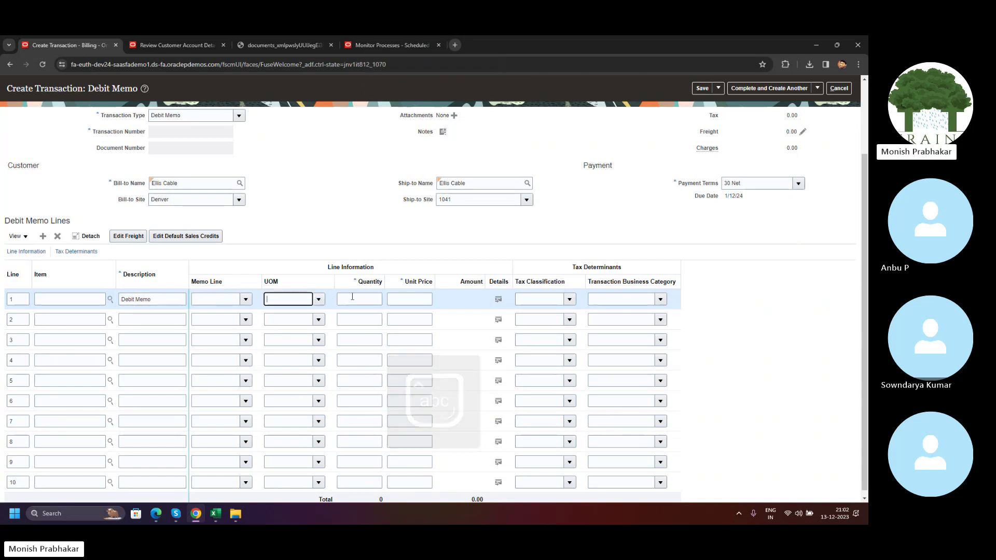
click(353, 297)
text(1)
key(Tab)
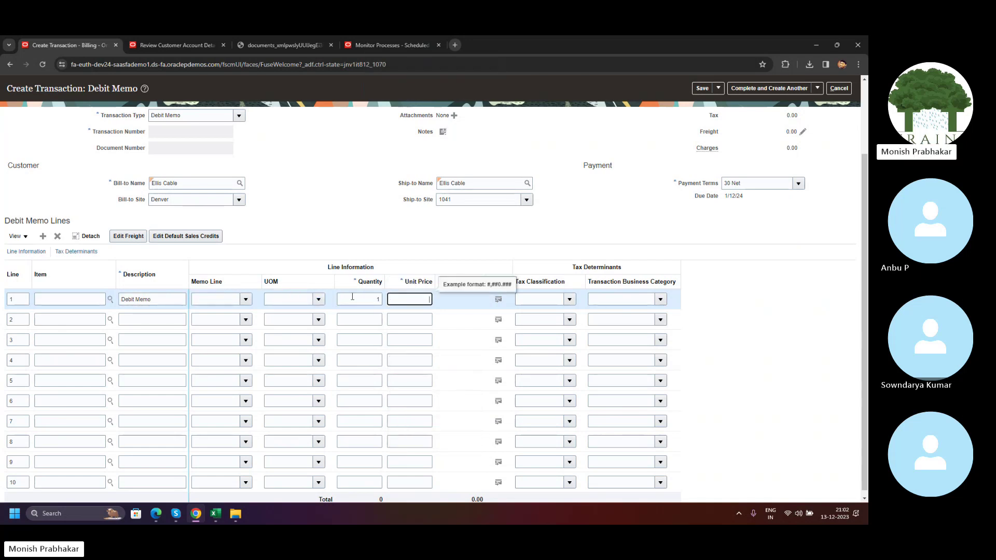
text(100)
key(Tab)
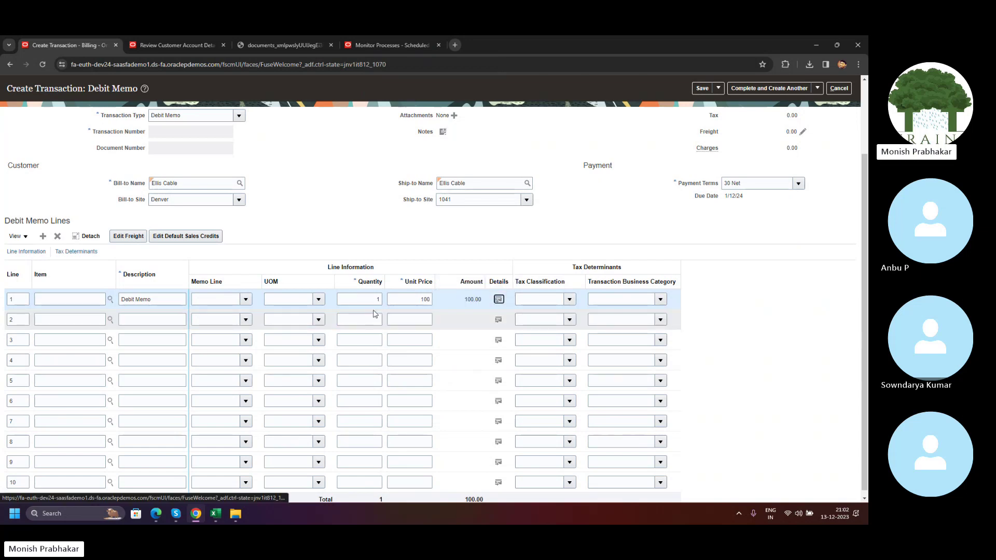
Save the debit memo and highlight the unit price of its line.
drag(401, 299, 445, 298)
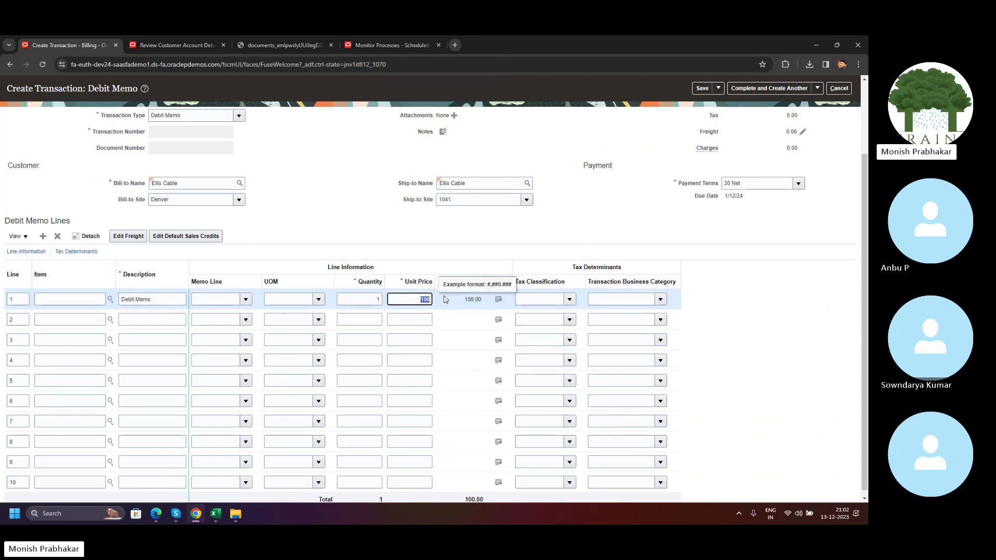
scroll(444, 298, up, 3)
click(706, 112)
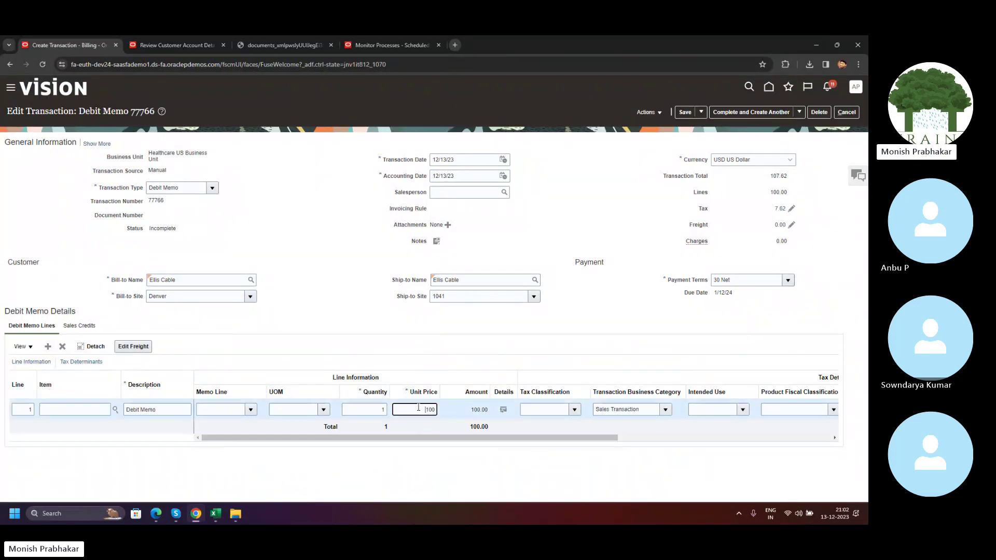
drag(419, 407, 461, 410)
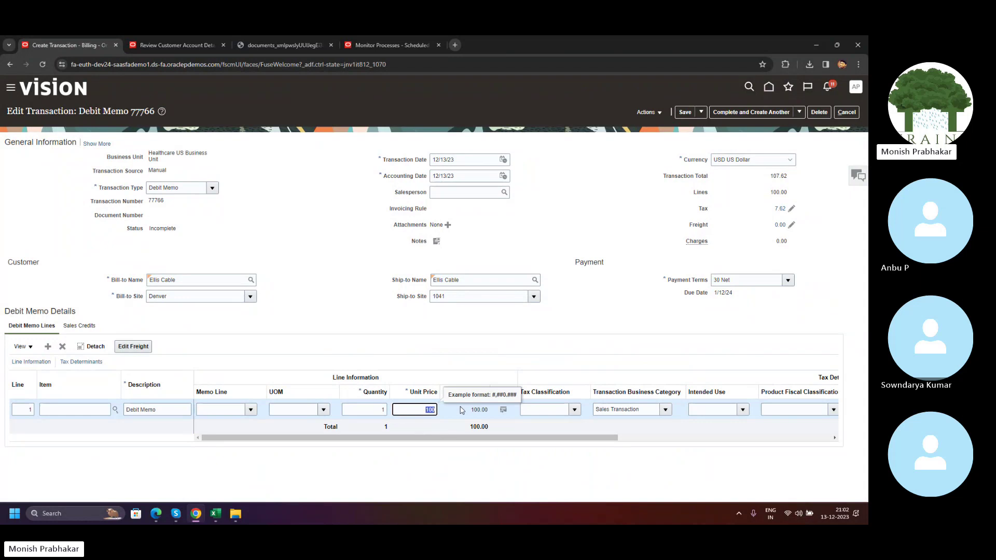
Duplicate the debit memo's browser tab and reload its address to bring up the home page in the copy.
right_click(87, 45)
click(113, 126)
click(88, 46)
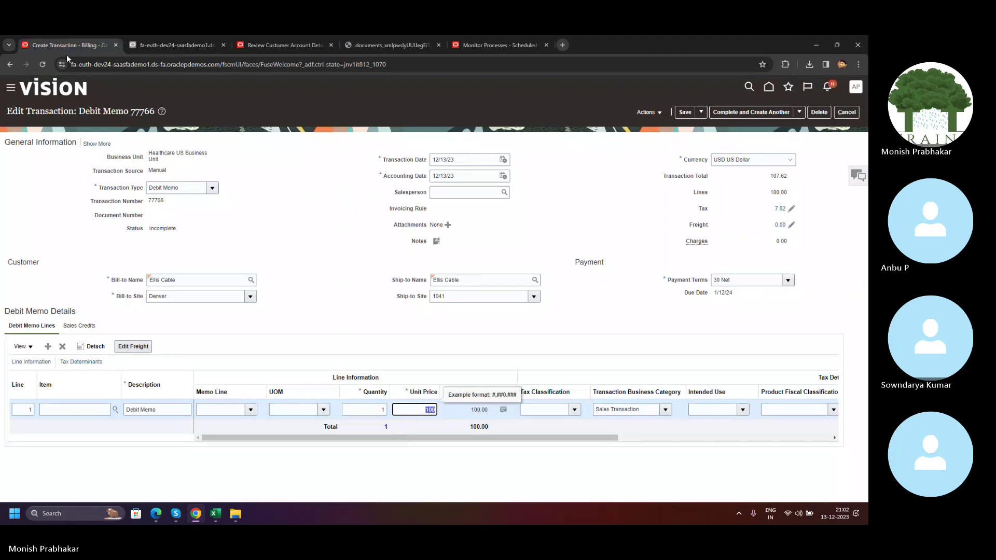
click(197, 45)
click(201, 64)
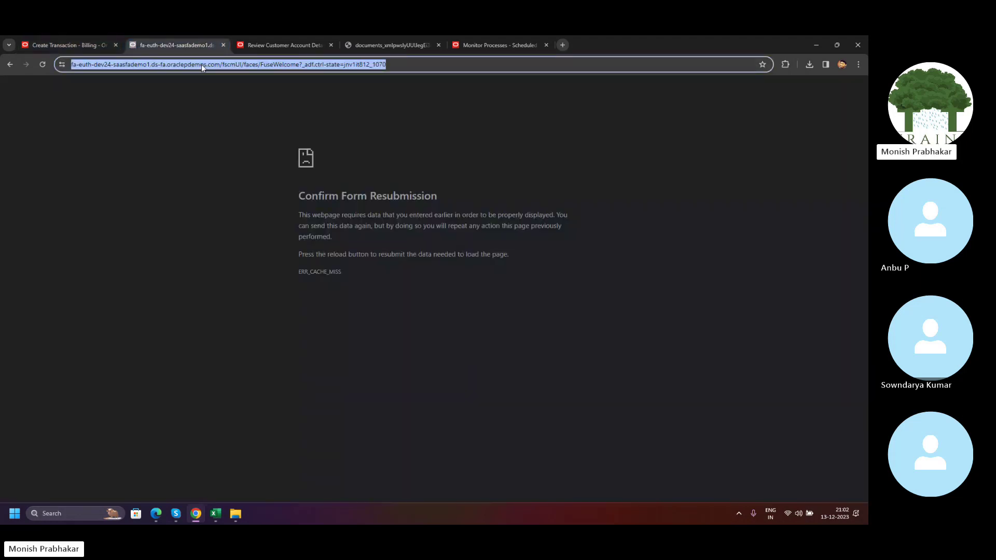
key(Return)
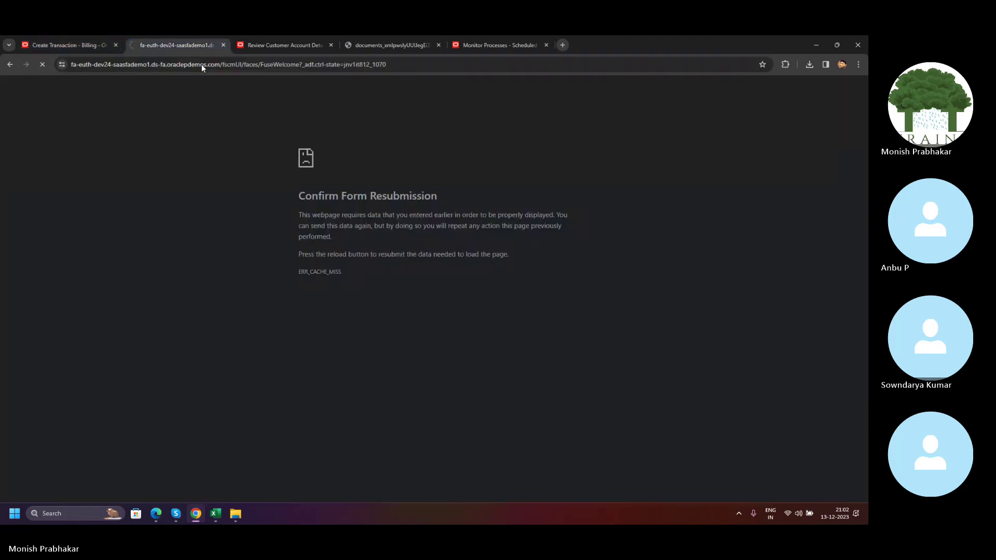
click(55, 45)
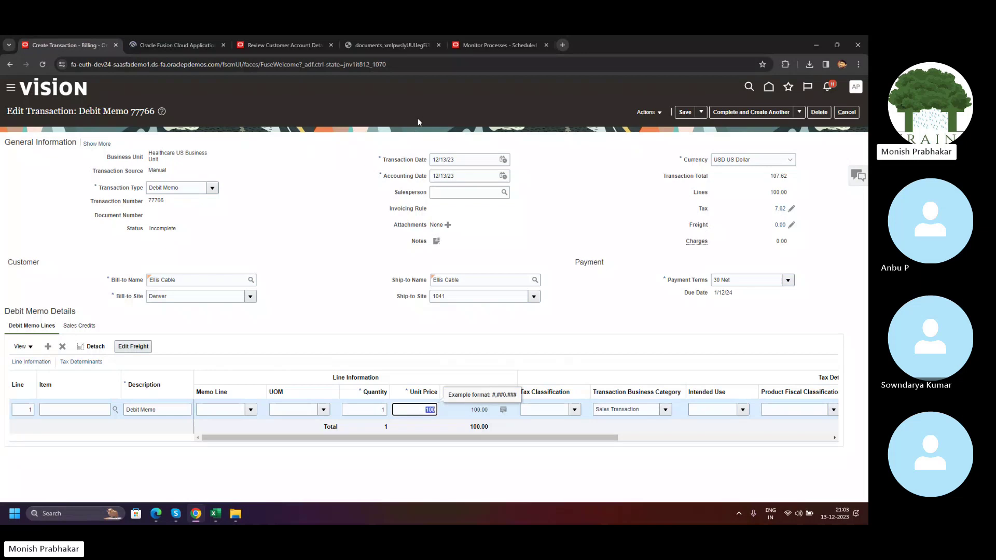
click(179, 45)
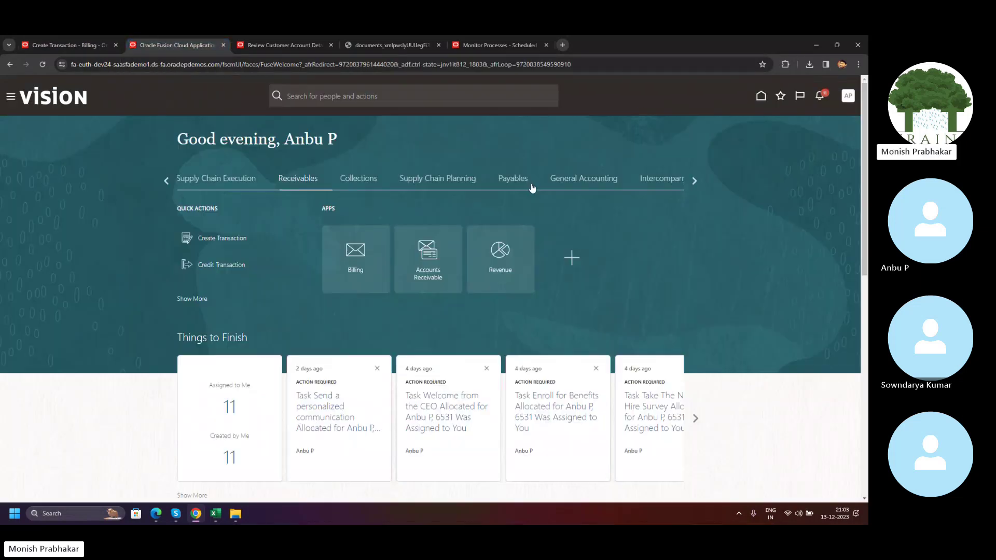
Open Setup and Maintenance and show all tasks for the Initial Users functional area.
click(849, 95)
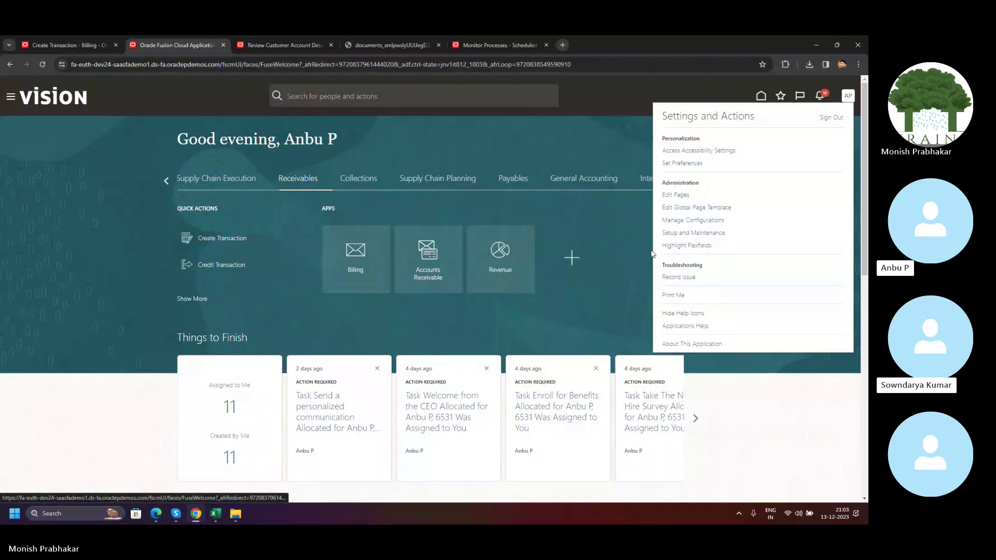
click(691, 234)
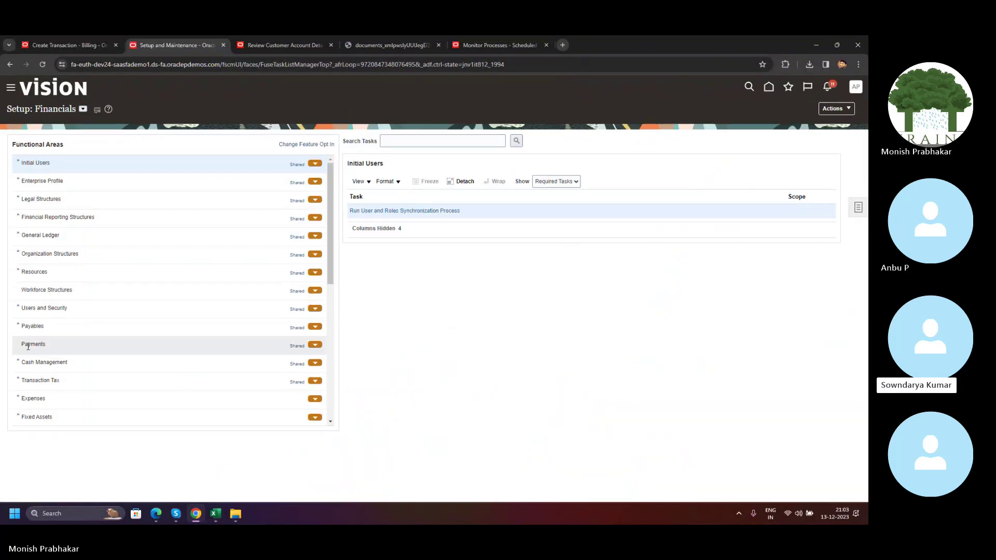
click(552, 184)
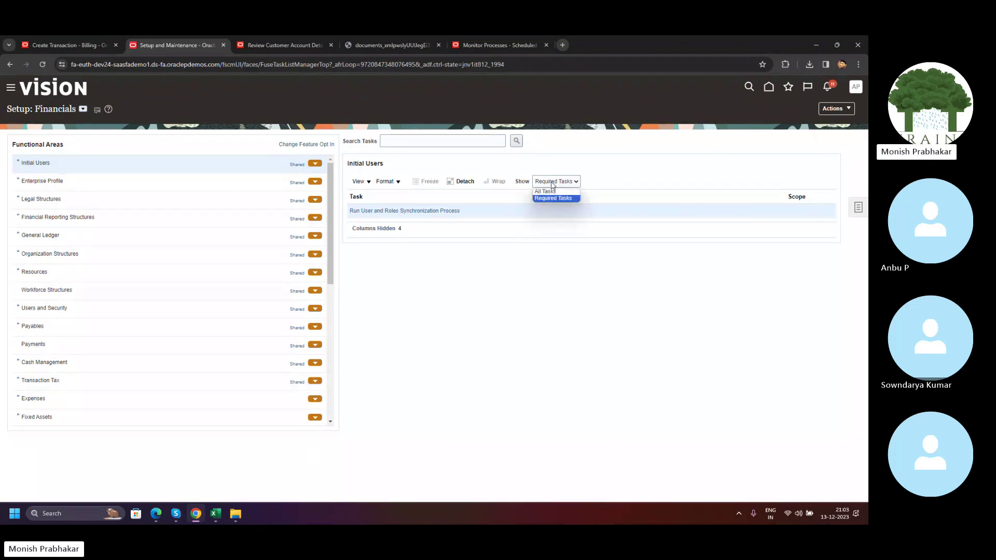
click(550, 199)
Select the Receivables functional area, show all of its tasks, and look through the list.
scroll(134, 332, down, 2)
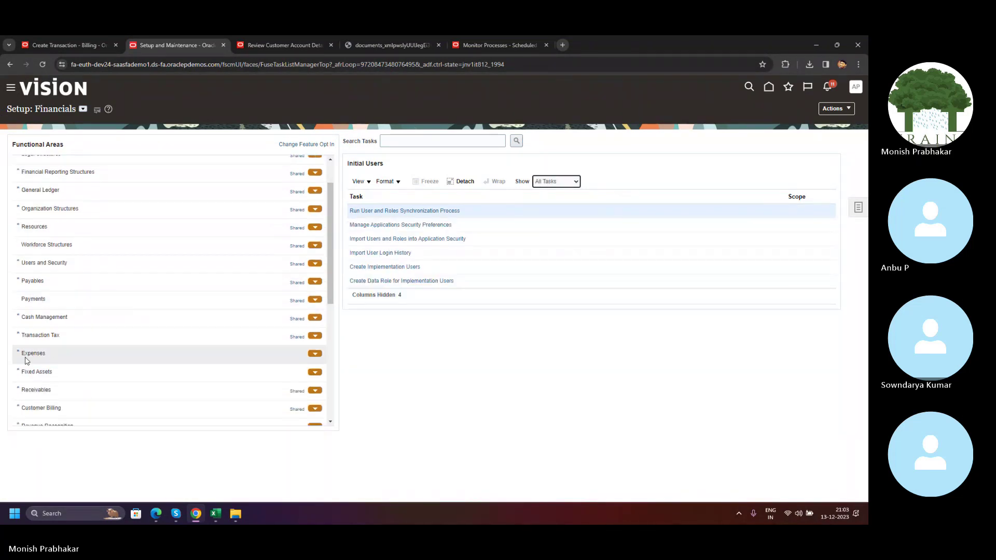
scroll(69, 383, down, 3)
click(54, 298)
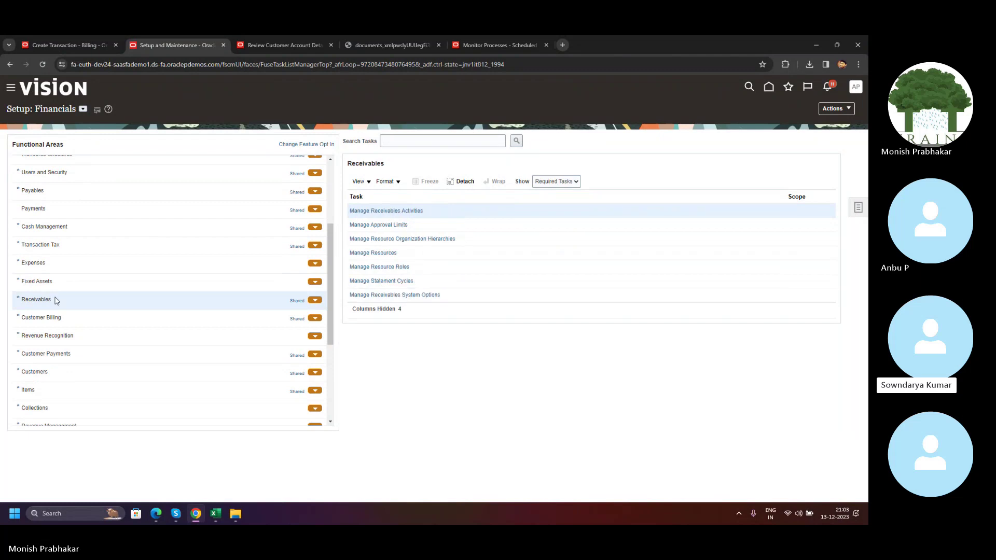
click(564, 181)
click(553, 199)
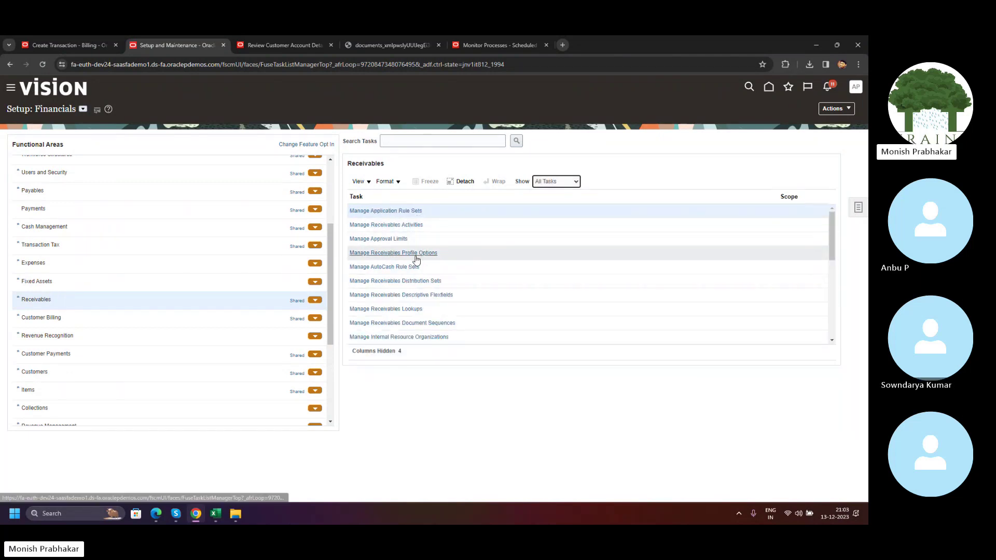
scroll(418, 252, down, 5)
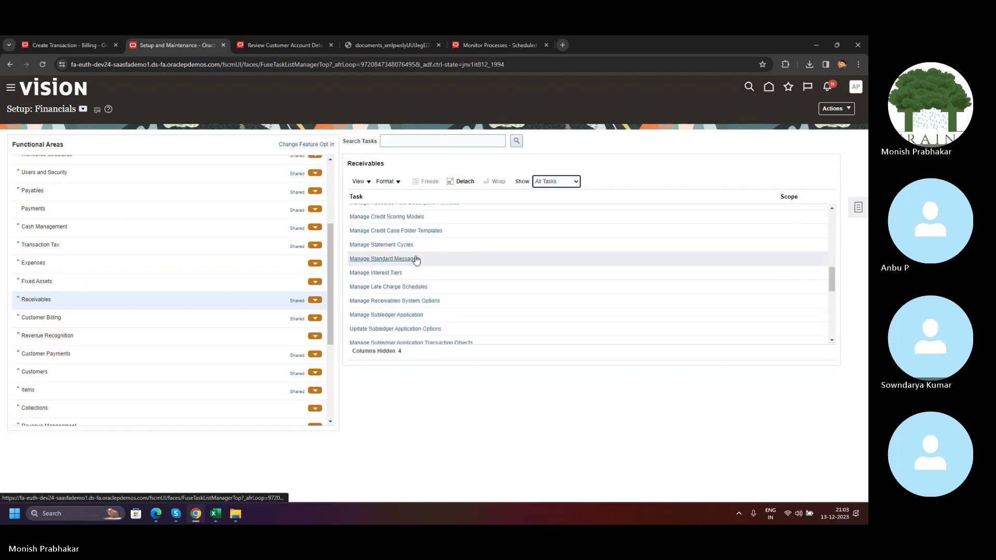
Look through the rest of the Receivables setup tasks and highlight the transaction type on the debit memo.
scroll(417, 259, down, 6)
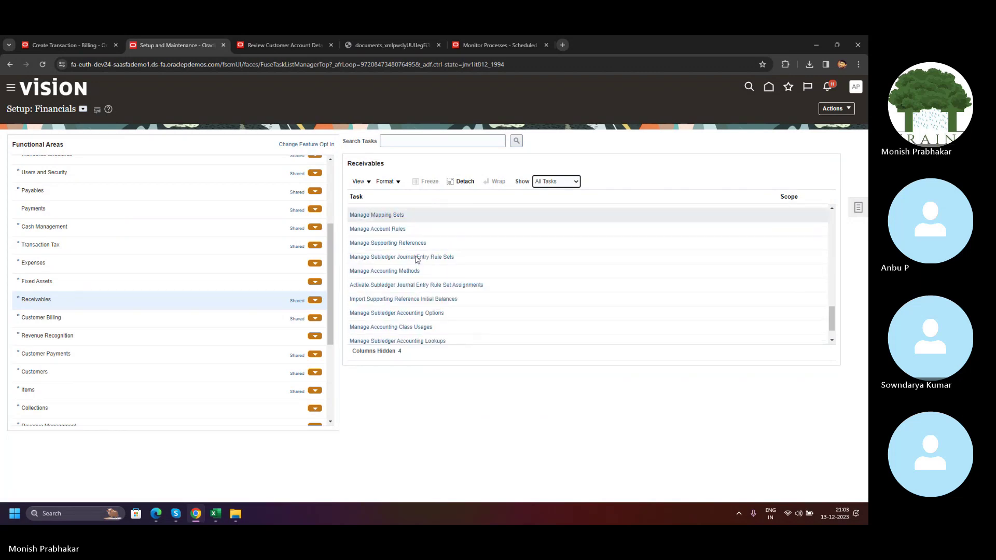
click(858, 207)
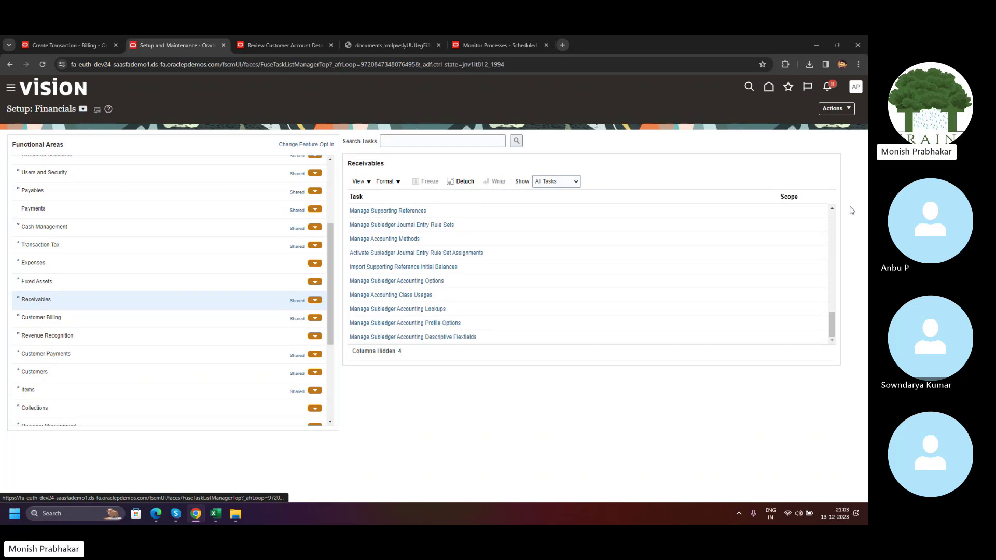
click(77, 45)
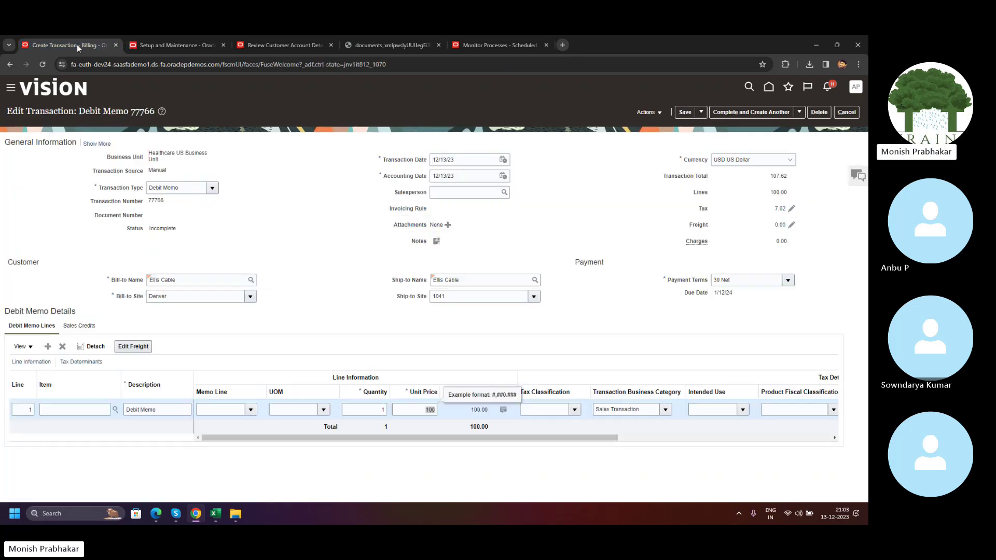
click(187, 188)
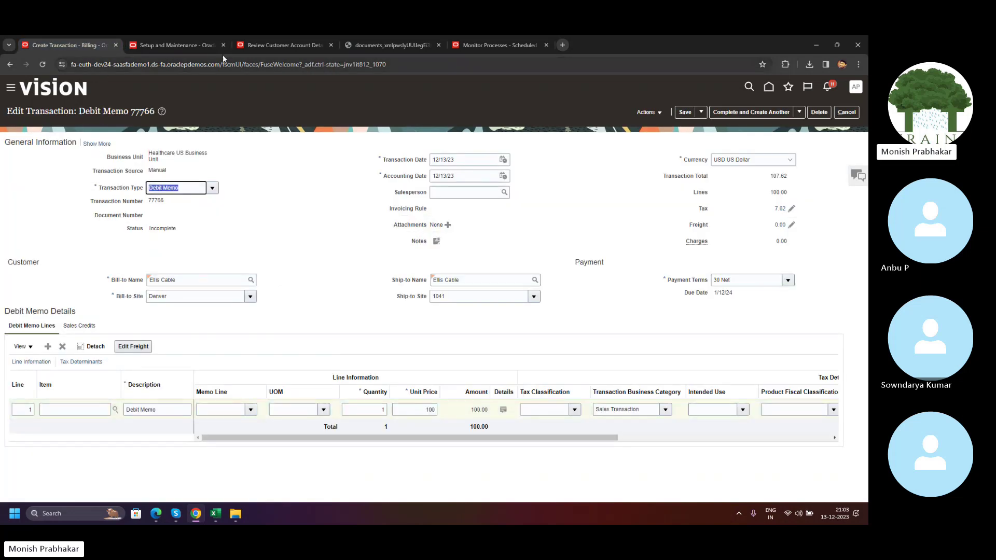
Search the setup tasks for "manage transact" and open the Manage Transaction Types task.
click(161, 45)
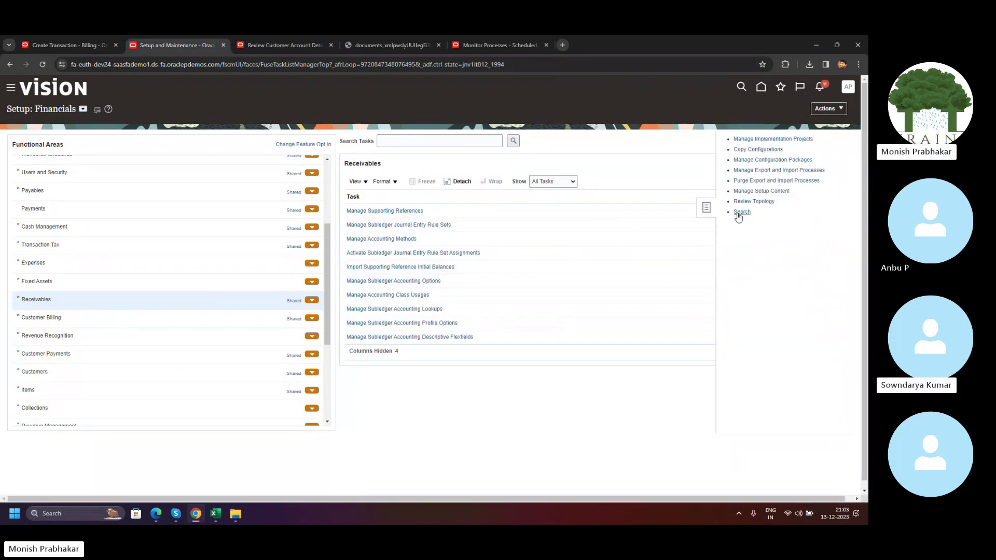
click(739, 215)
click(260, 143)
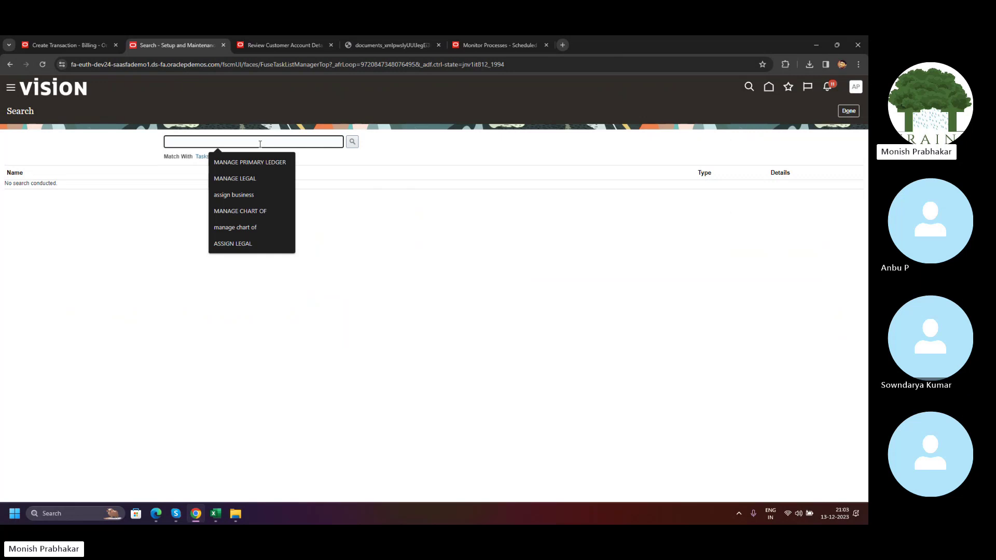
text(,ma)
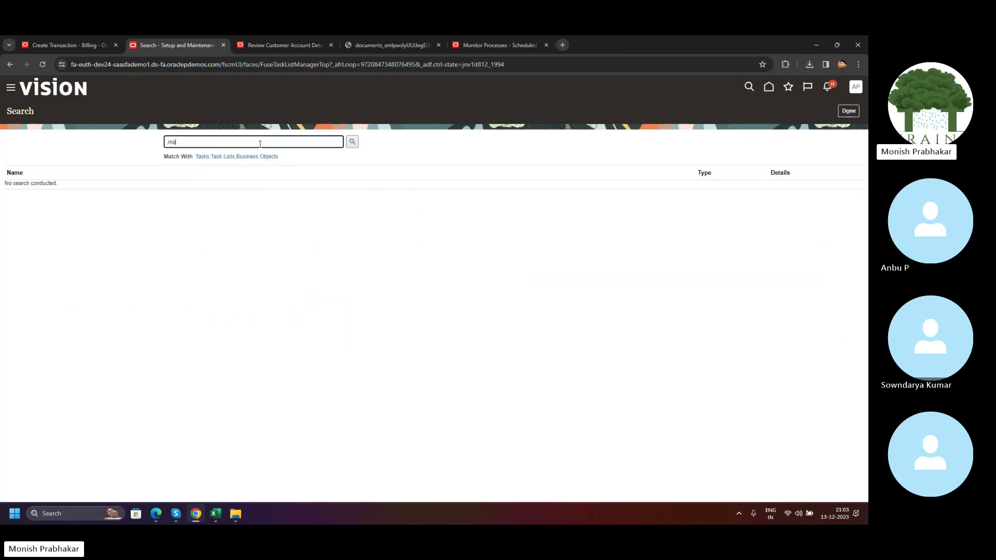
text(namanage t)
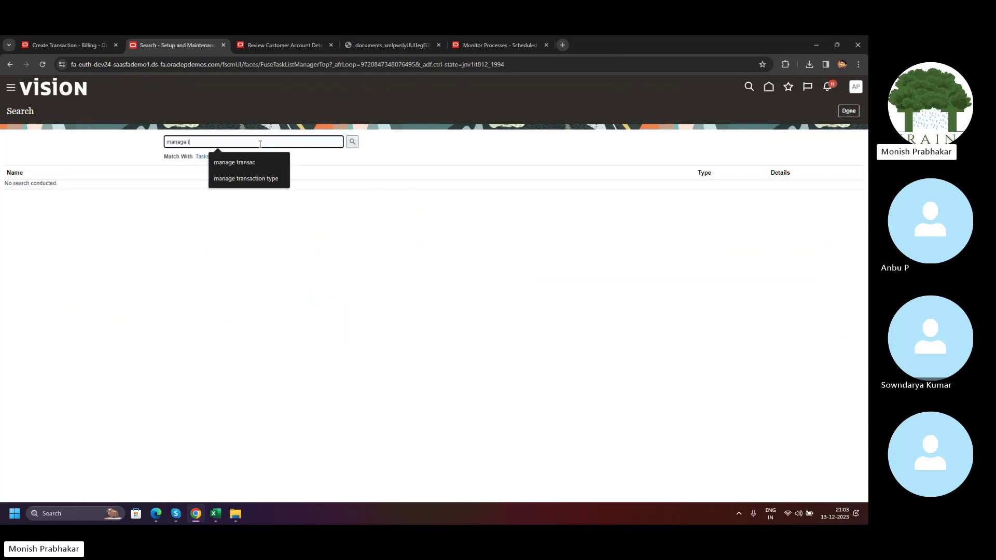
text(ransact)
key(Return)
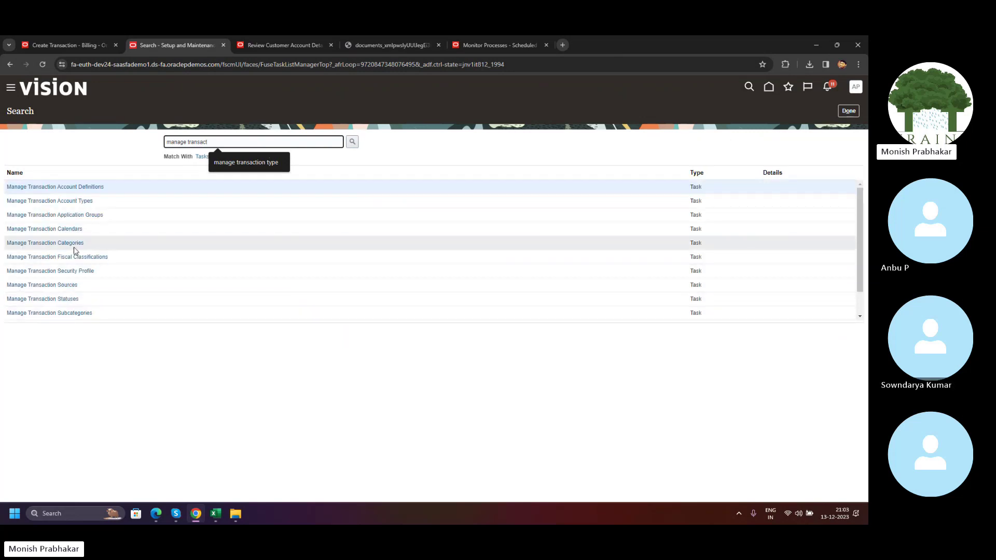
scroll(67, 306, down, 1)
click(66, 302)
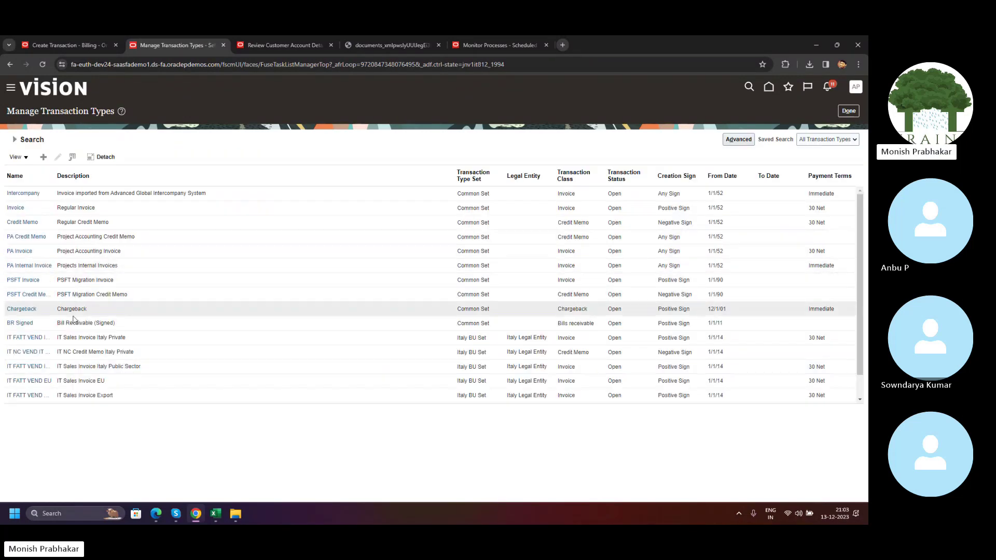
Look through the transaction types and examine the creation signs of the Debit Memo and Credit Memo types.
scroll(220, 283, down, 1)
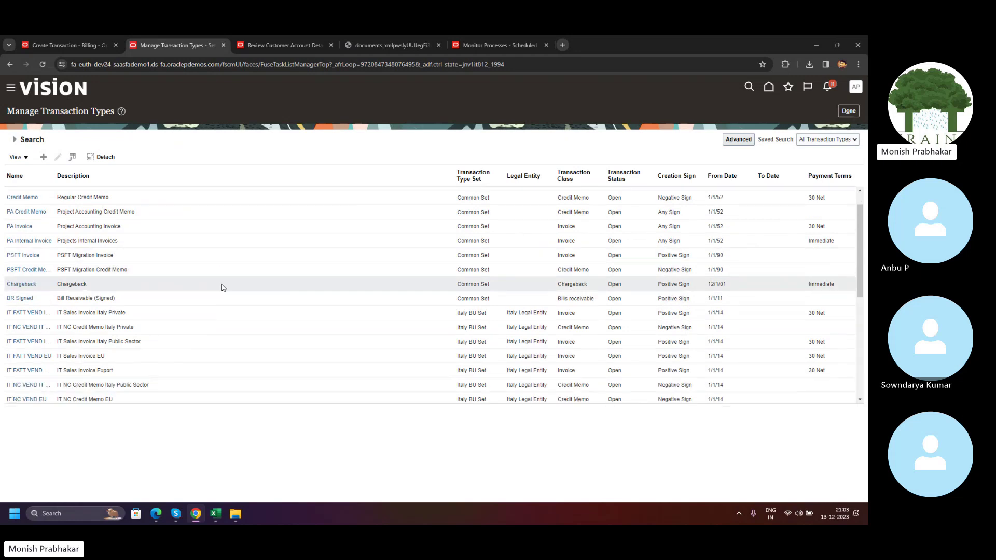
scroll(55, 308, down, 10)
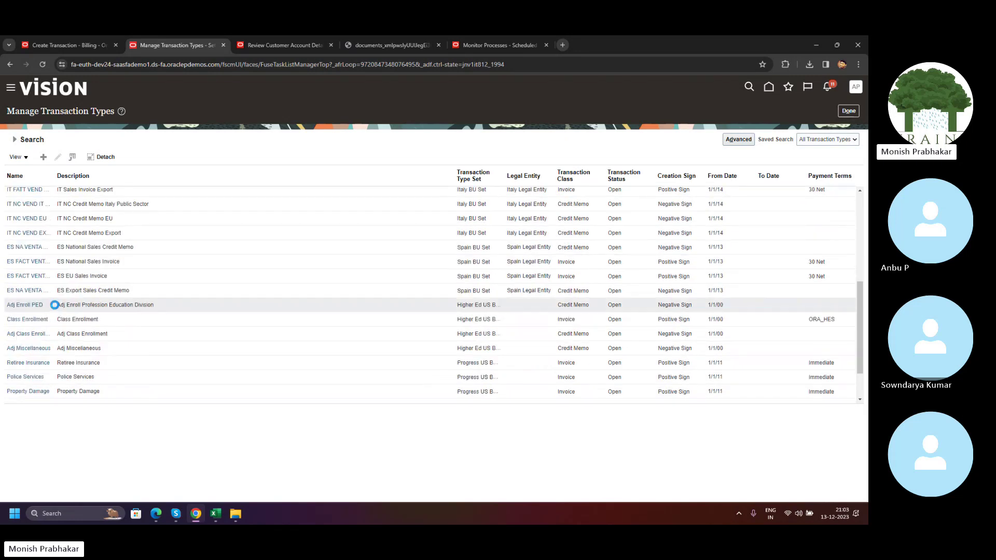
scroll(55, 308, down, 4)
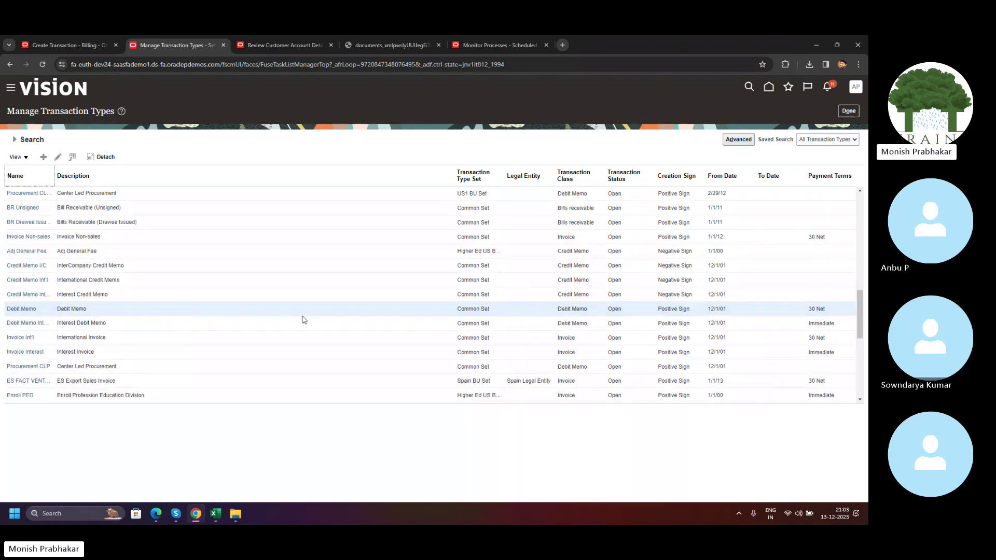
drag(659, 309, 695, 312)
scroll(120, 310, up, 10)
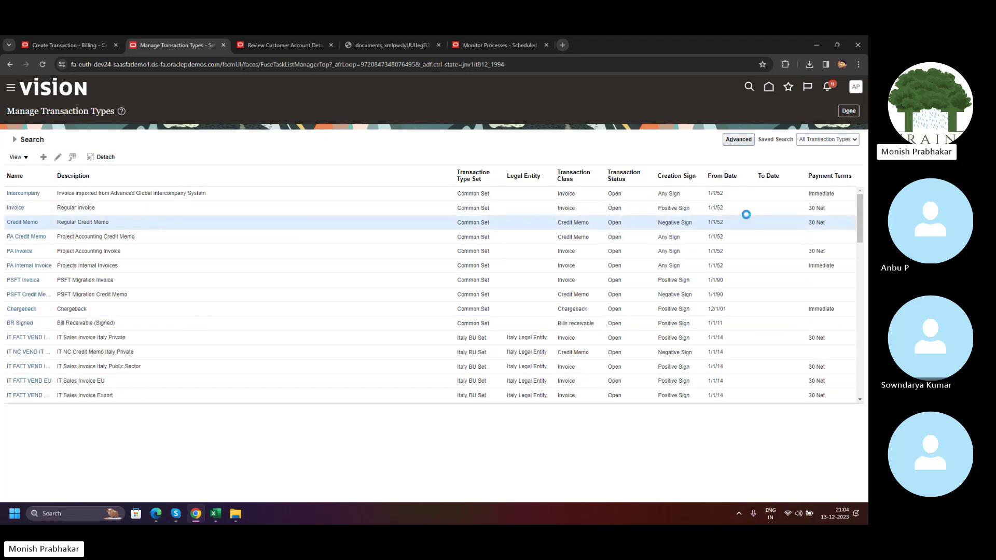
Change the debit memo's transaction type to Texas DM Txn Type and accept the rederiving of AutoAccounting.
click(58, 46)
click(212, 188)
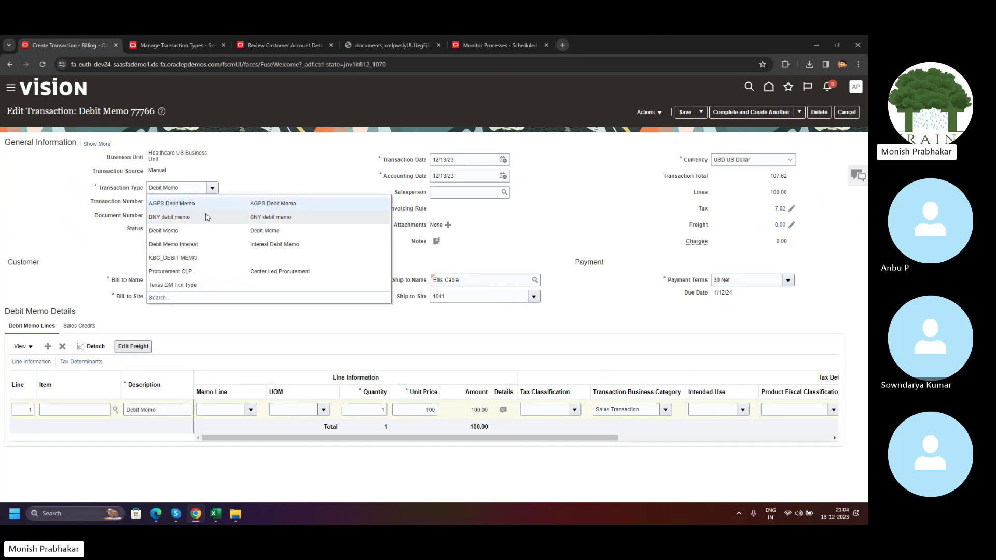
click(165, 285)
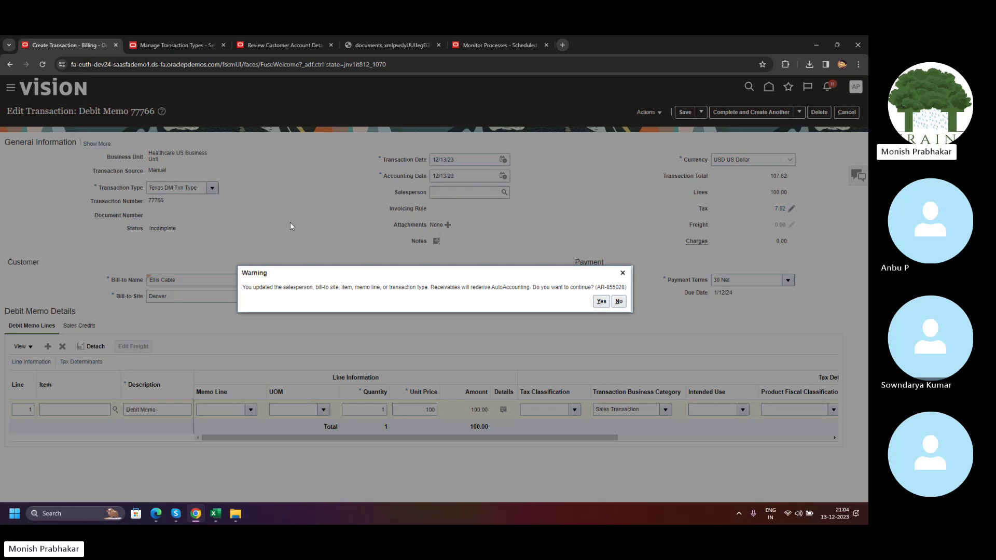
key(Return)
Try to find a transaction type matching "Cred" for the debit memo, search with the name emptied, and close the search.
key(Caps_Lock)
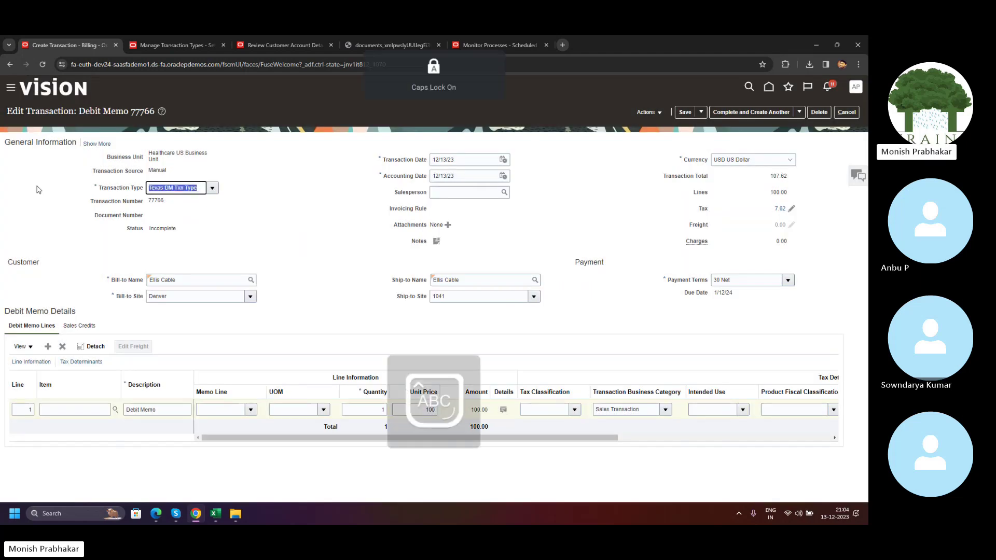
text(Cred)
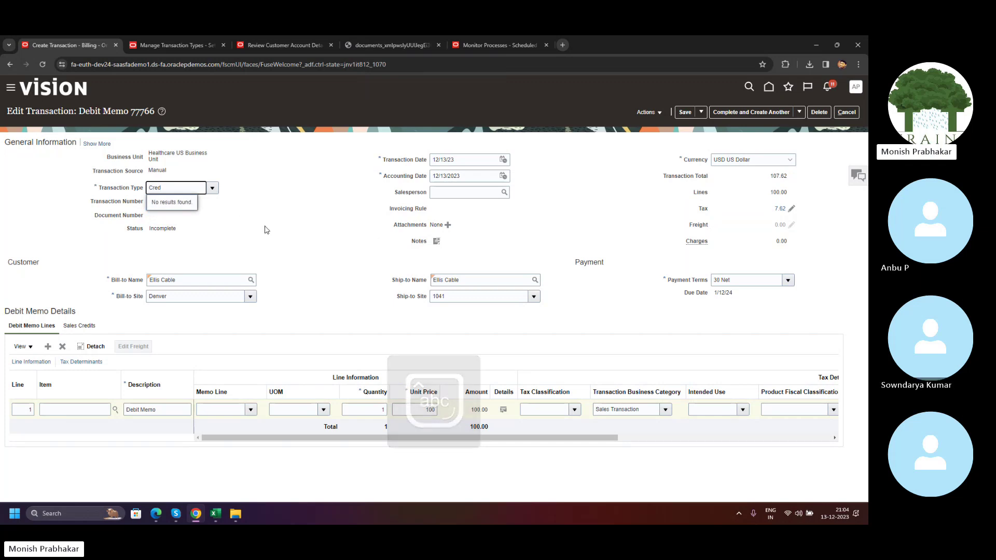
click(214, 190)
click(161, 323)
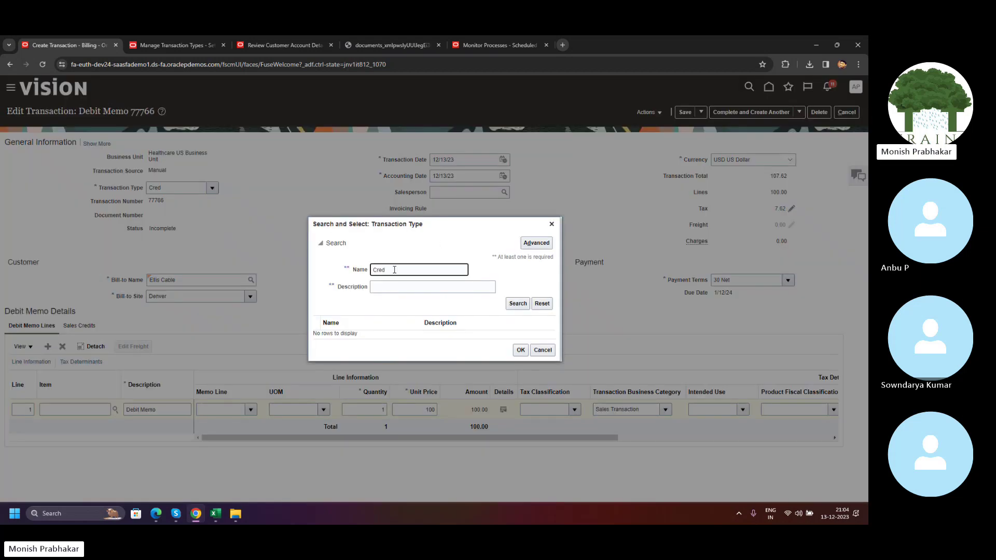
click(513, 306)
drag(395, 272, 338, 275)
key(BackSpace)
key(Tab)
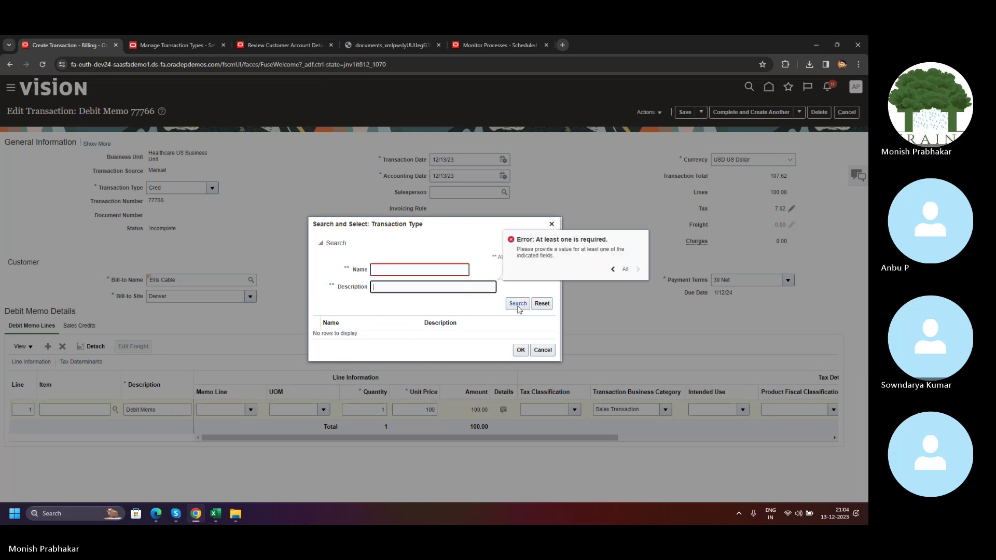
click(443, 271)
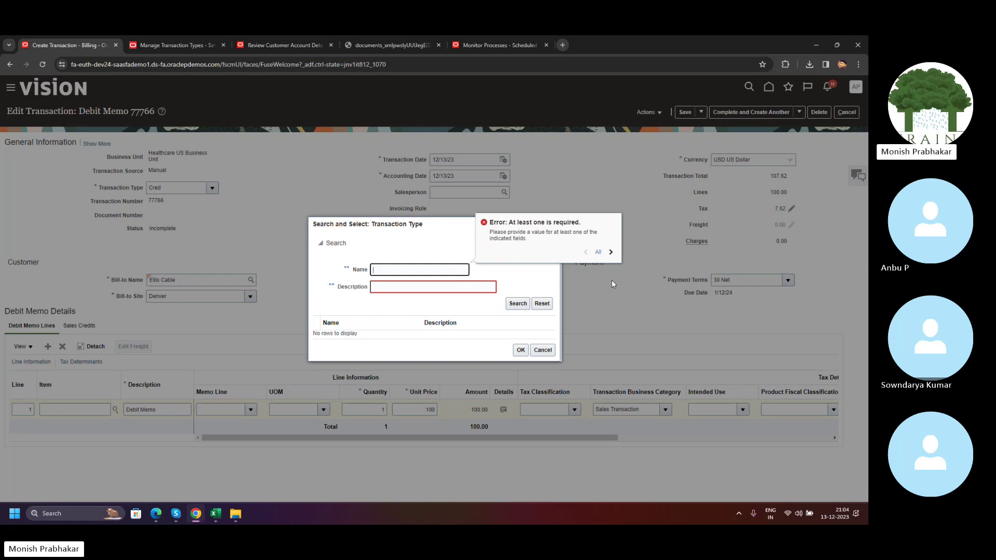
click(543, 350)
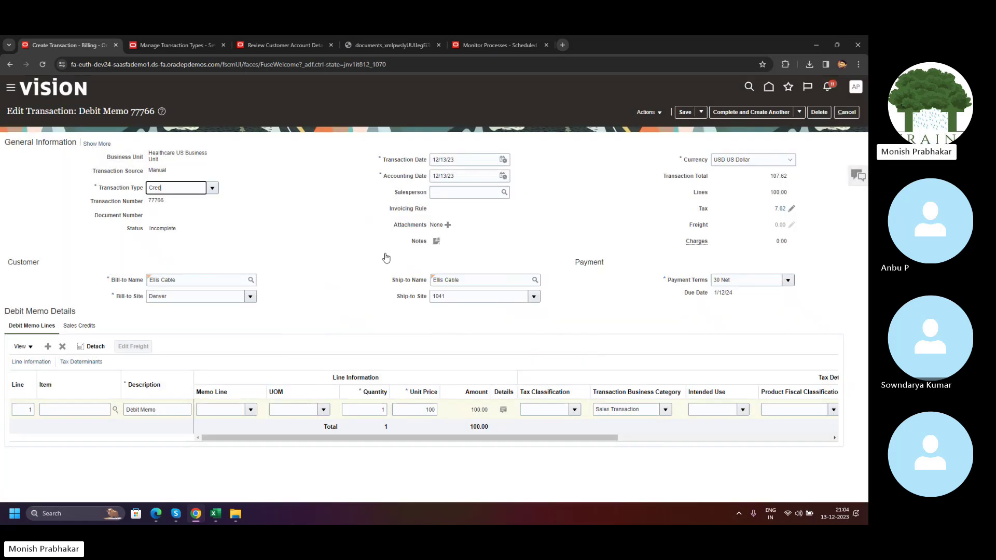
Stay on the debit memo without discarding it and set its transaction type back to Debit Memo.
drag(178, 189, 101, 192)
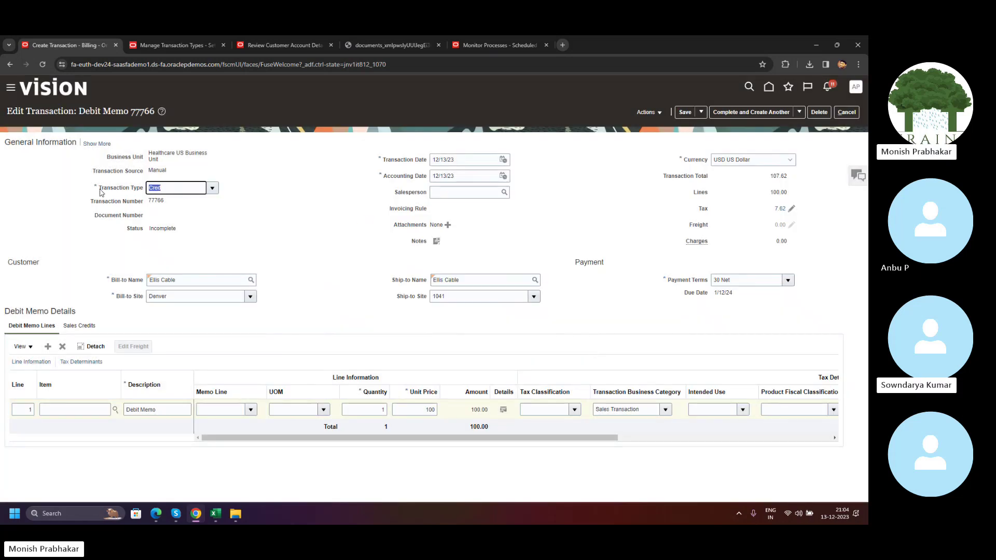
click(842, 113)
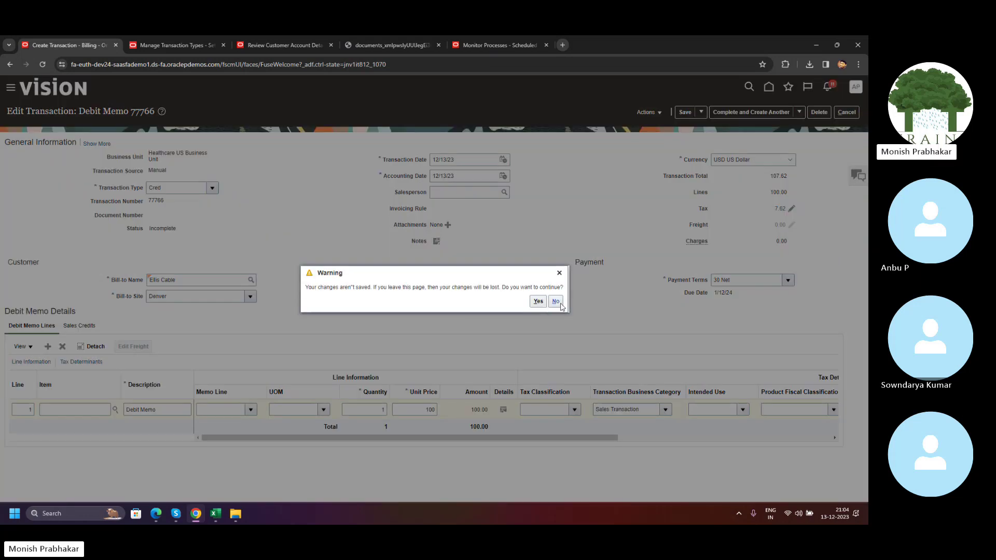
click(559, 273)
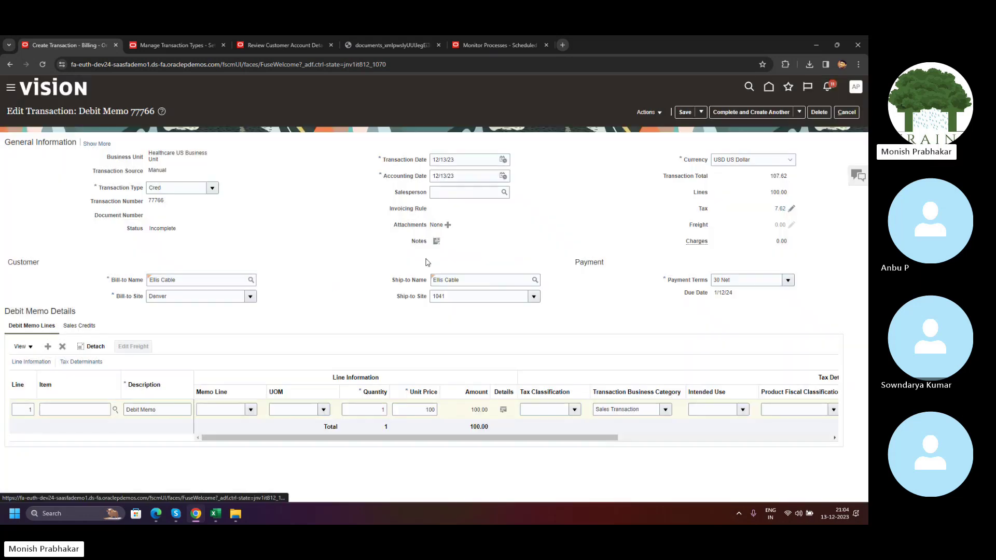
click(208, 190)
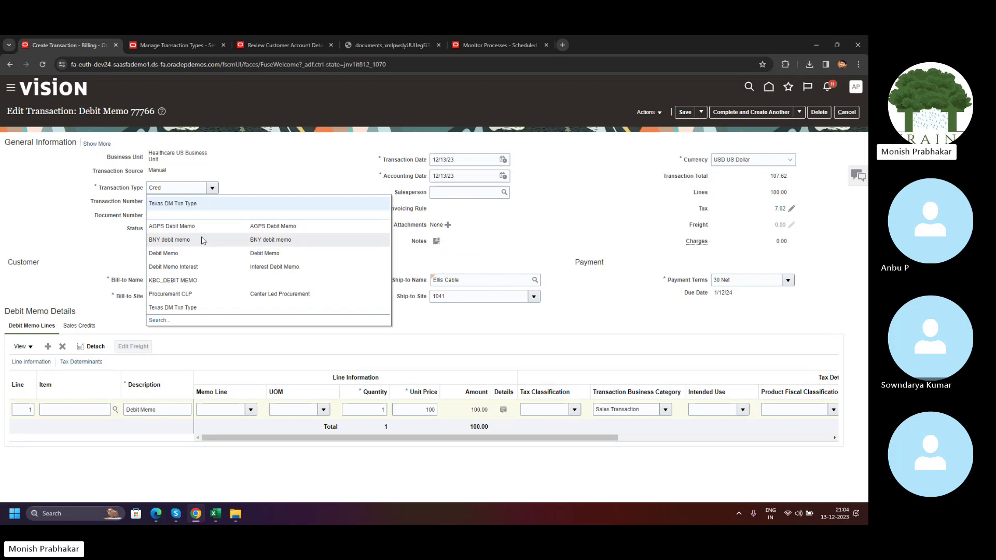
click(200, 257)
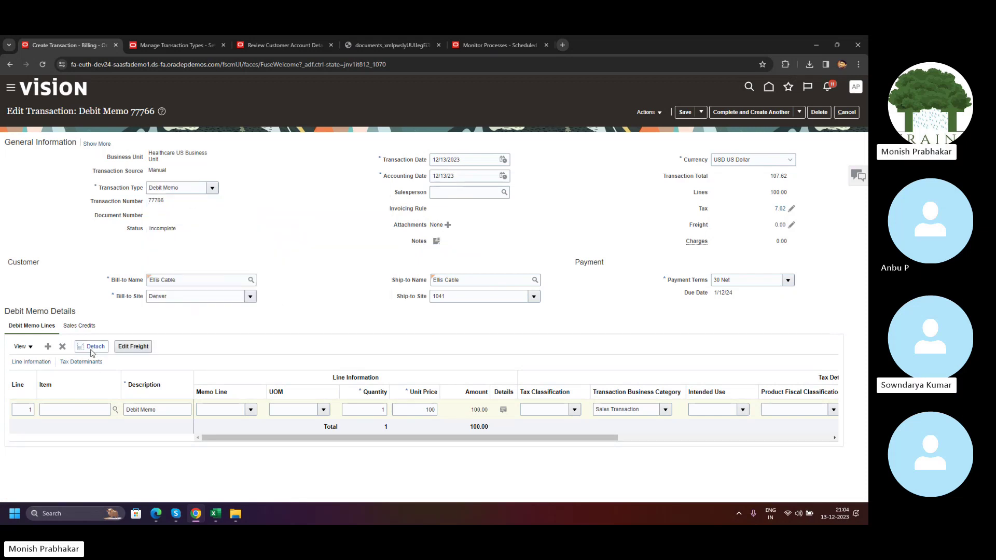
Delete the debit memo's only line and try to save it, including with the transaction type cleared.
click(63, 347)
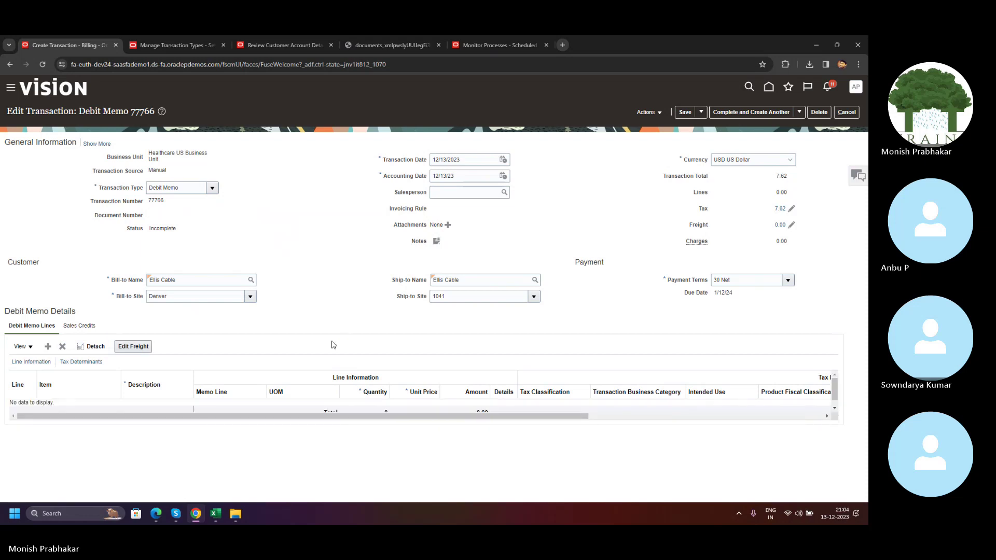
click(694, 111)
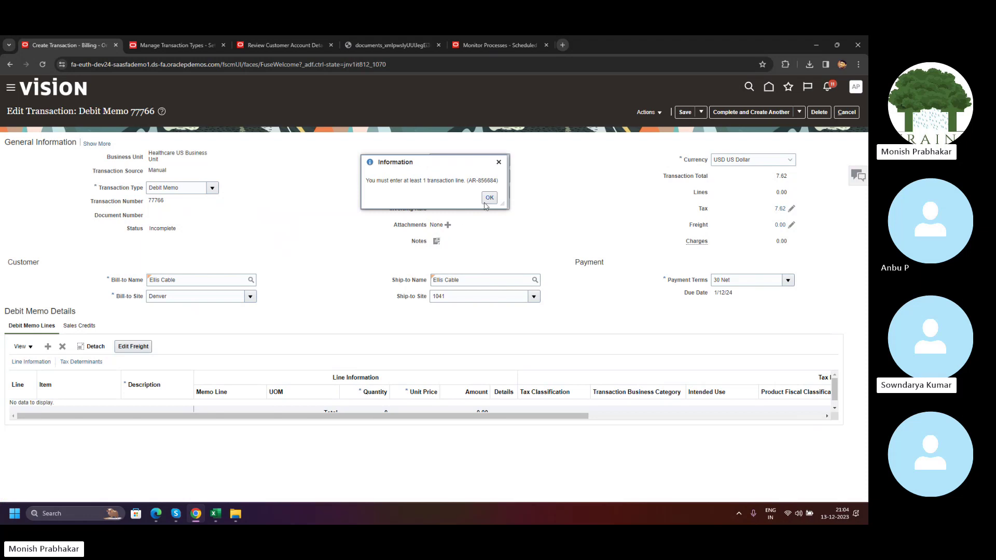
click(488, 199)
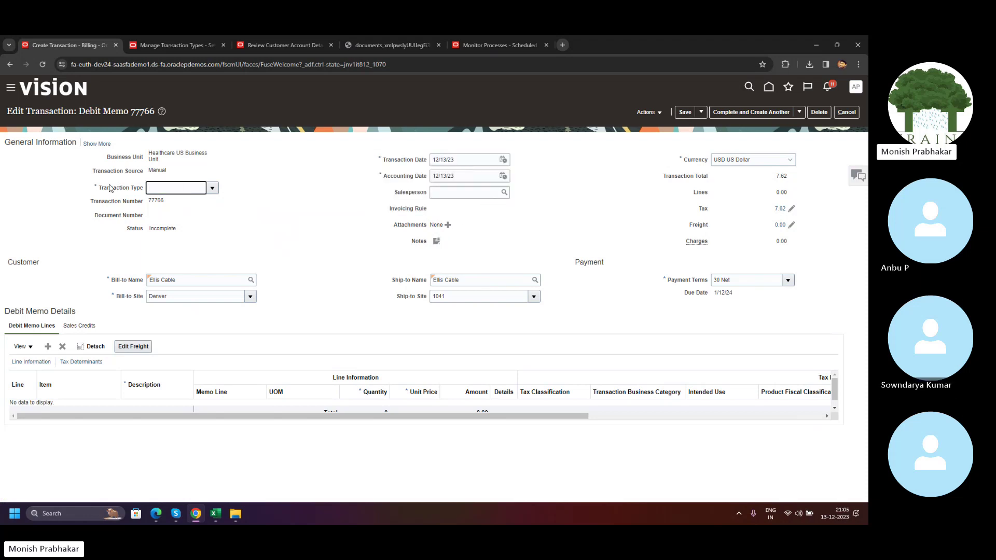
click(686, 113)
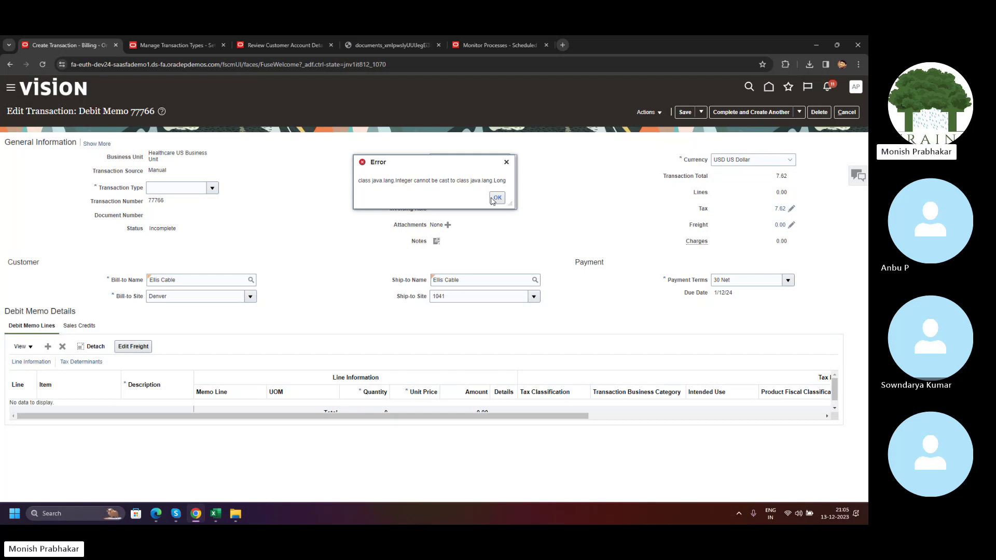
click(497, 198)
Search the transaction types available to the debit memo by the name "C".
click(212, 188)
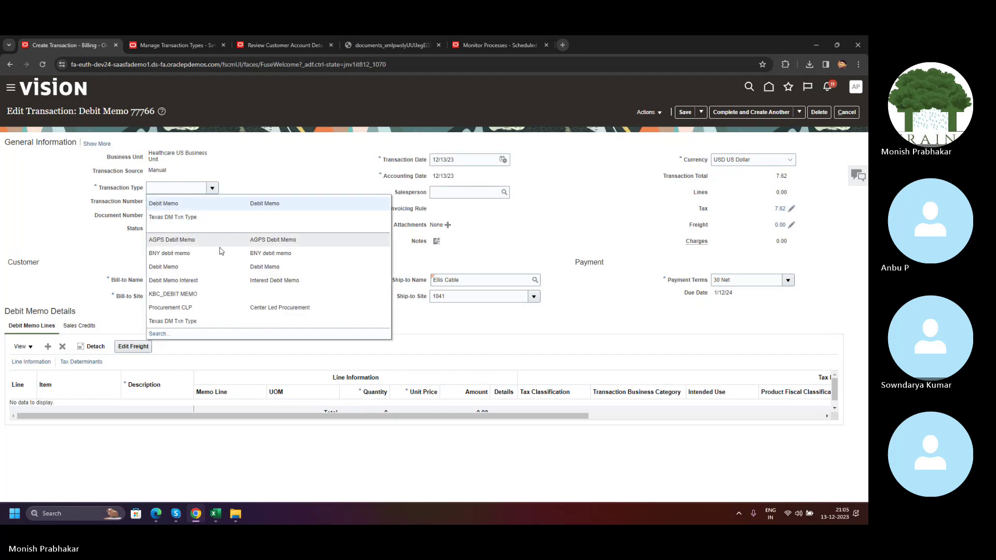
click(153, 333)
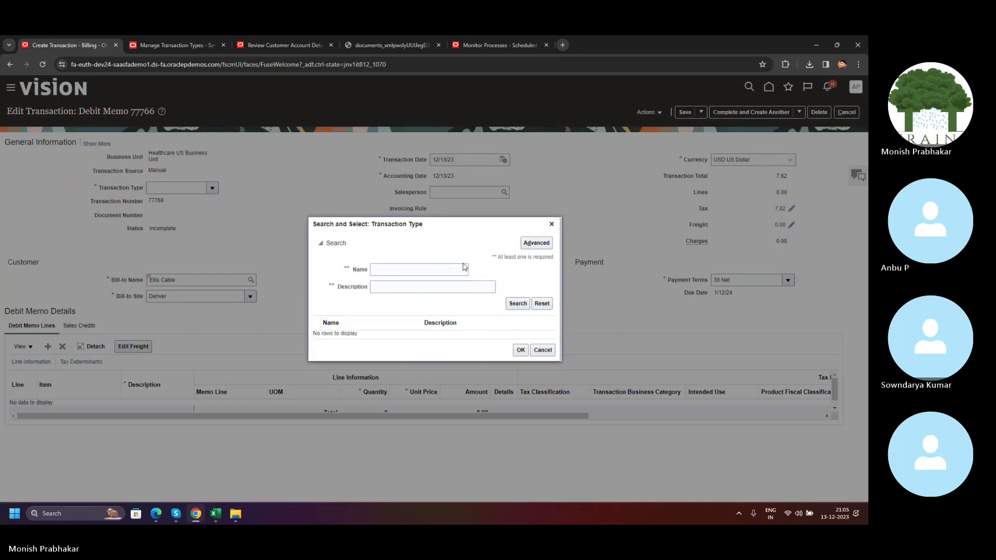
click(518, 304)
click(415, 270)
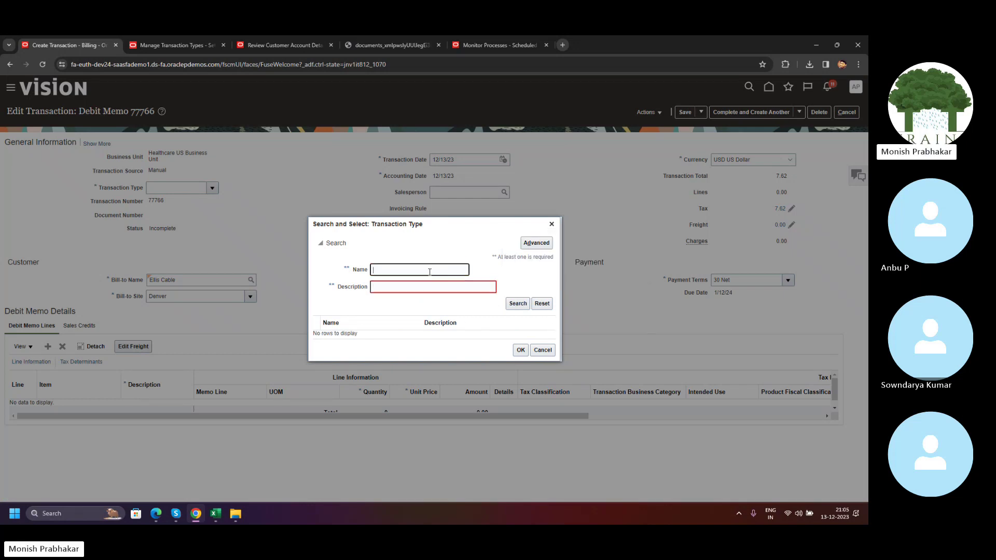
key(Caps_Lock)
text(C)
key(Caps_Lock)
click(517, 304)
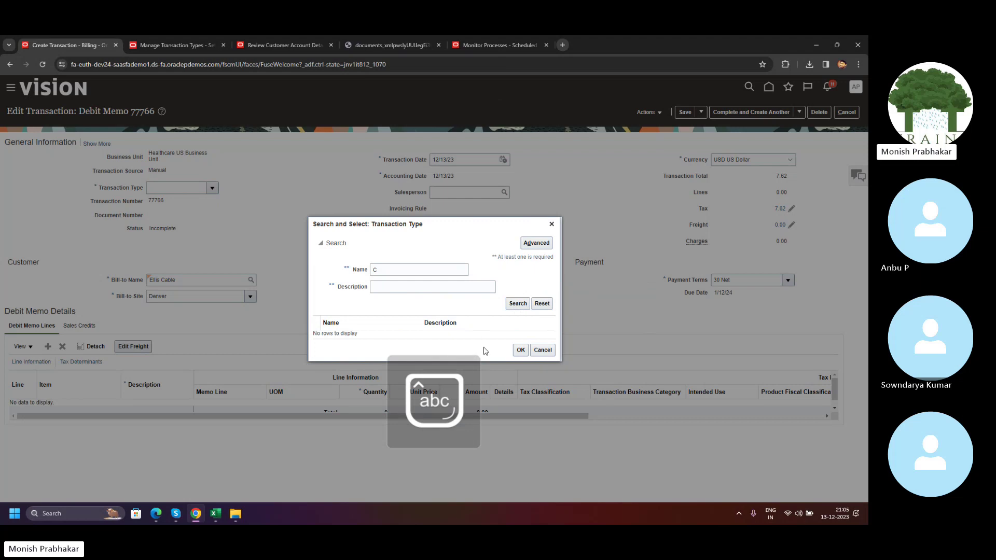
Review the Credit Memo transaction type's reference accounts for Healthcare US Business Unit, and save and close the transaction type.
click(392, 45)
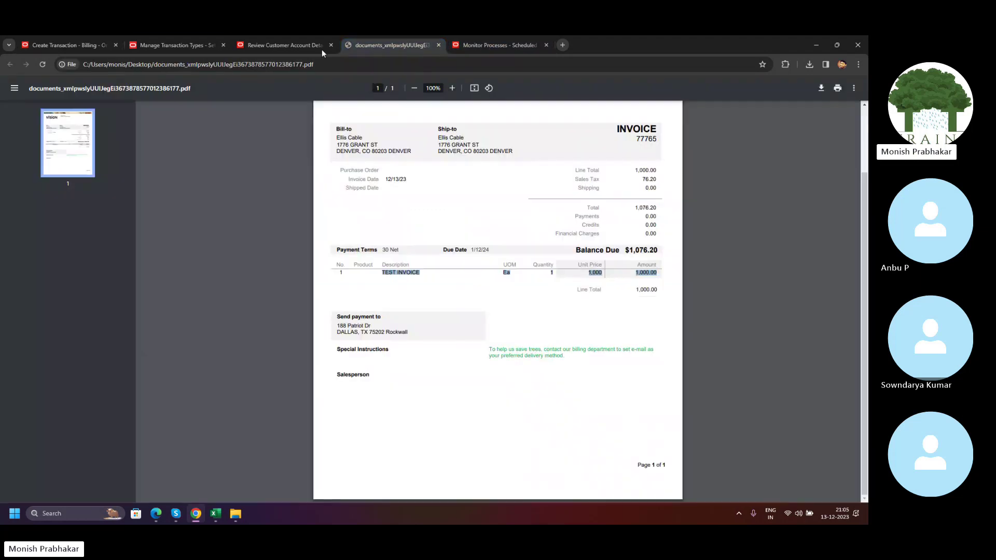
click(177, 45)
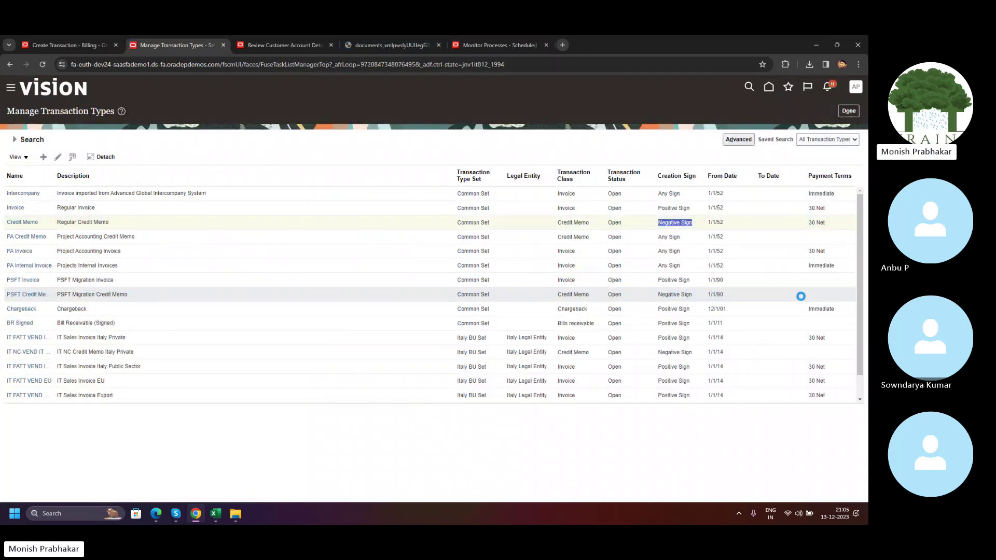
click(786, 290)
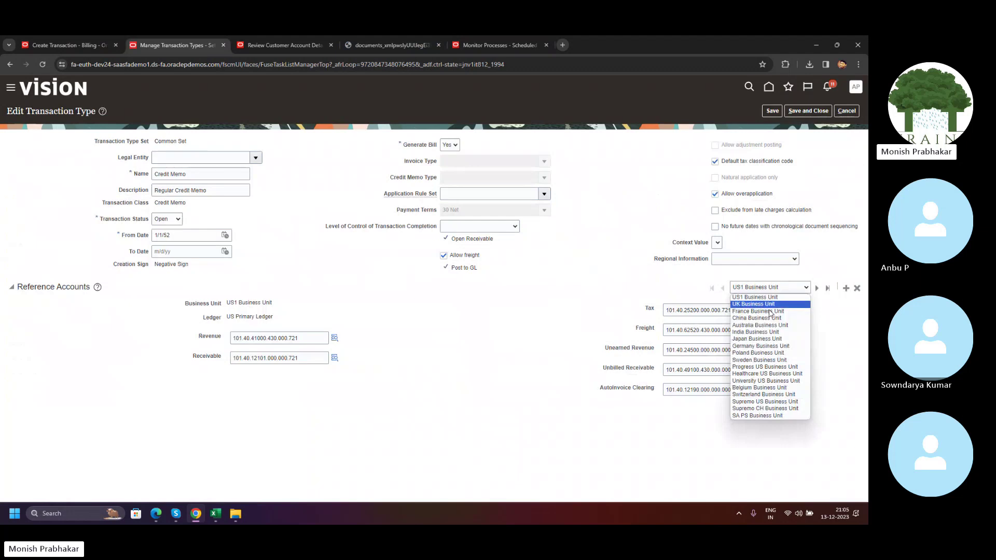
click(767, 374)
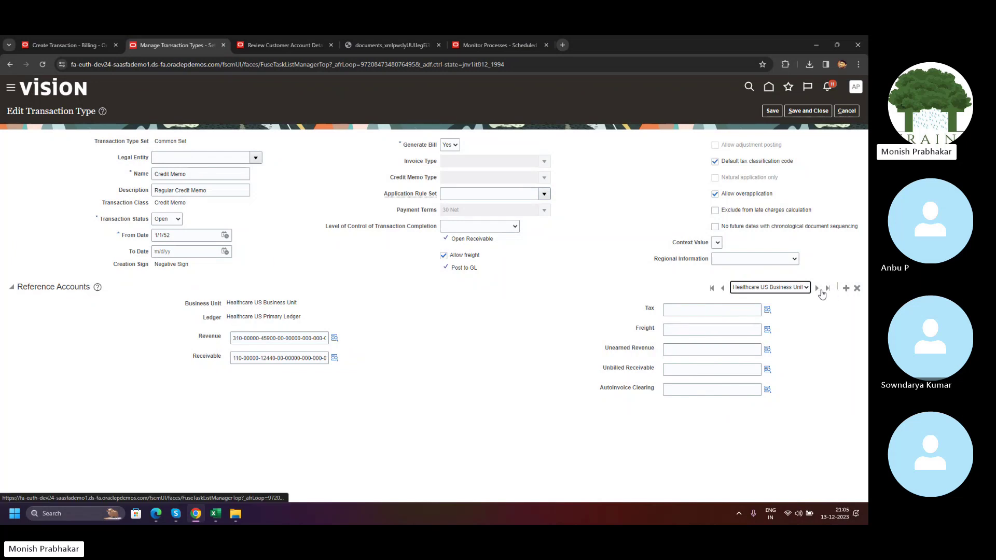
click(809, 111)
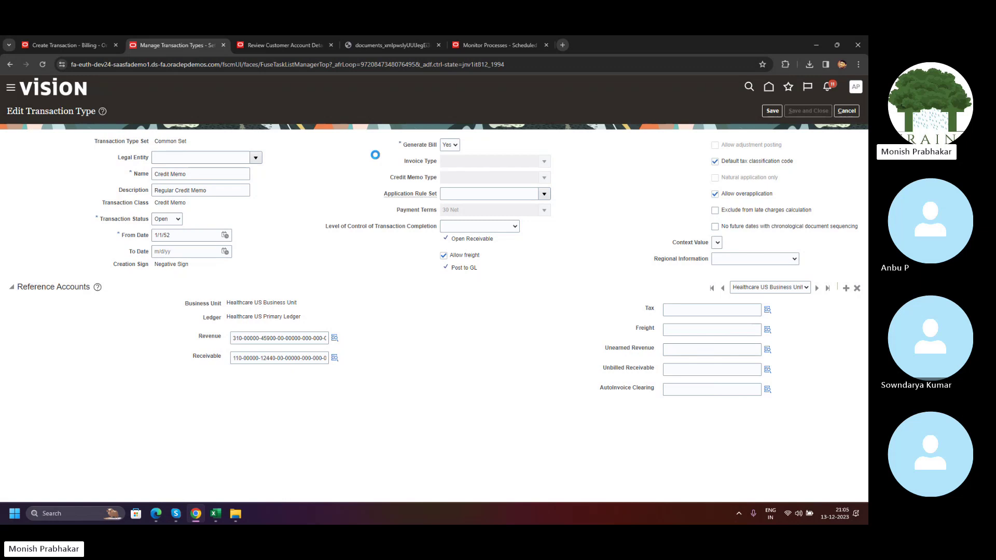
Close the transaction type search, cancel editing the debit memo, and delete Ellis Cable's incomplete debit memo from the billing list.
click(68, 45)
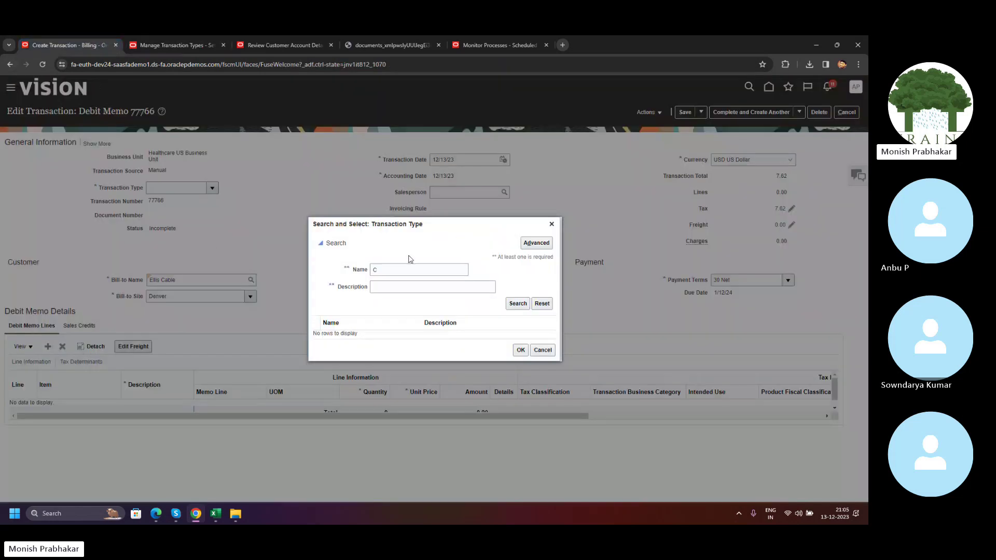
click(552, 224)
click(855, 111)
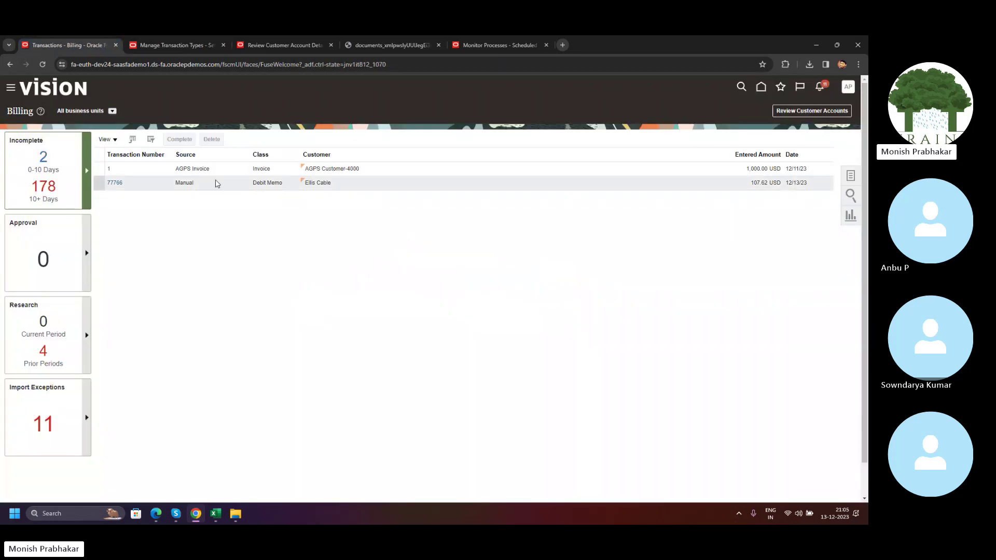
click(213, 184)
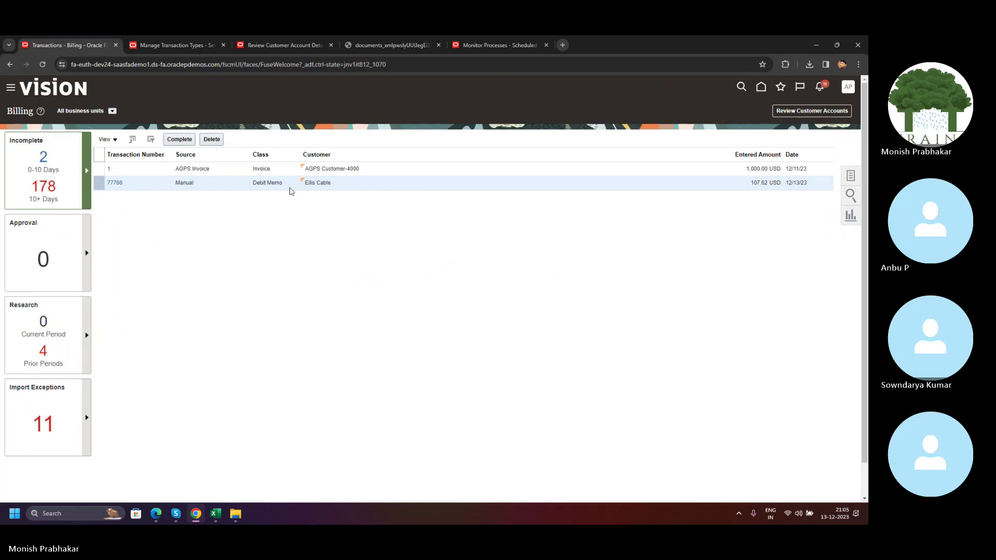
click(212, 139)
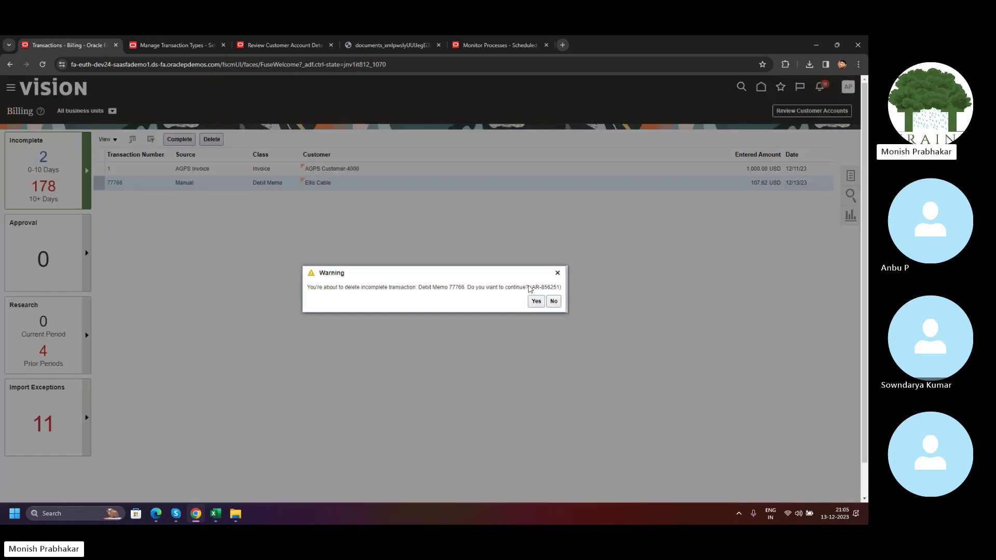
click(536, 302)
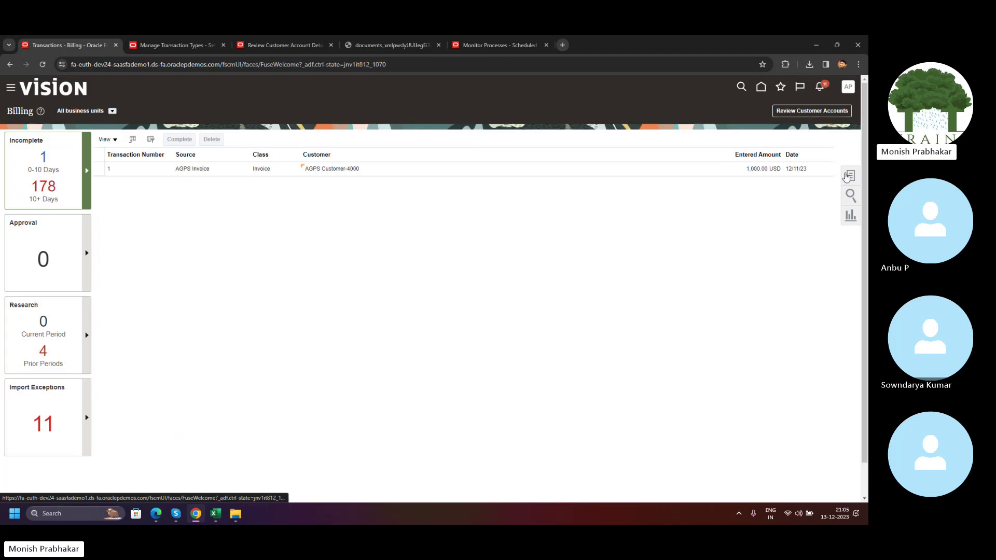
click(846, 178)
drag(747, 109, 743, 117)
click(743, 118)
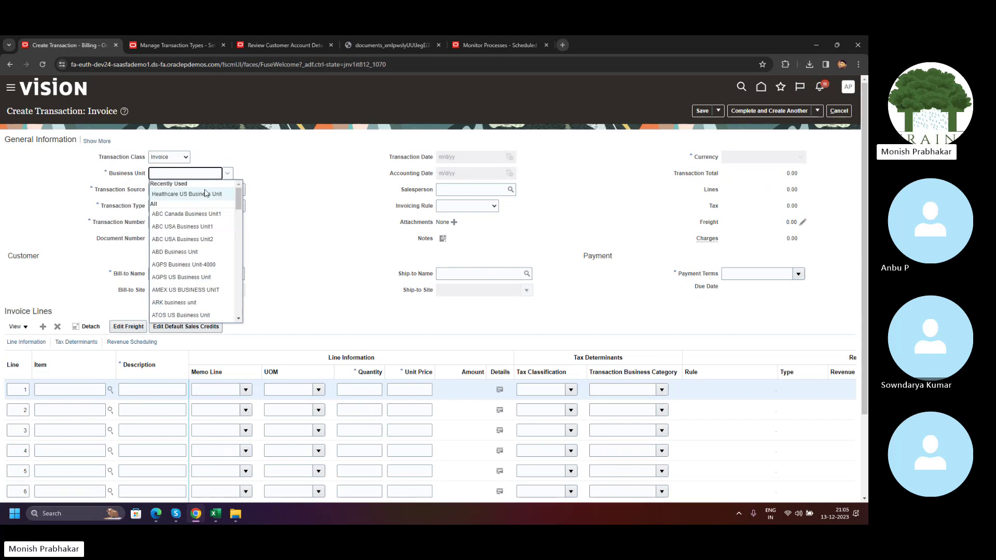
click(205, 194)
click(175, 159)
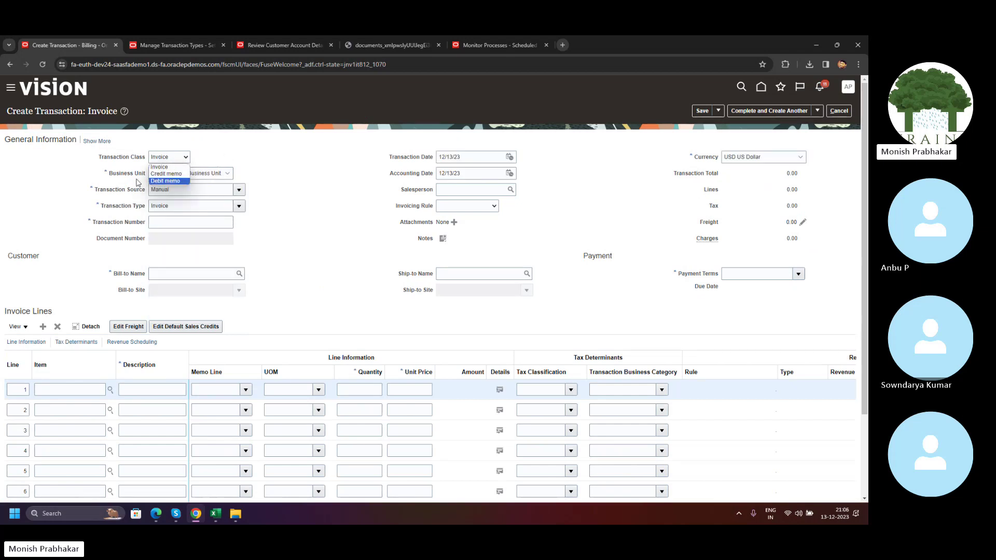
click(348, 150)
click(841, 110)
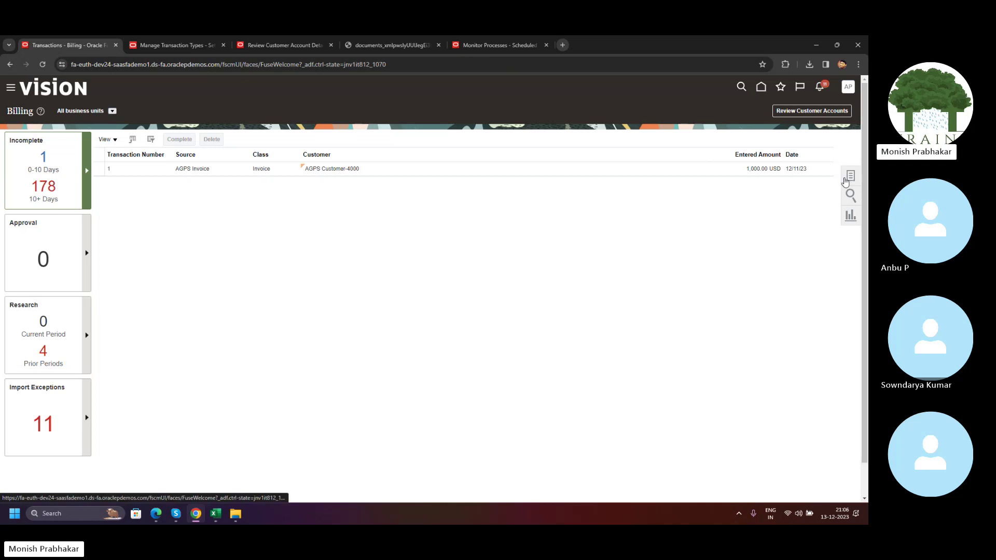
Start a new transaction with the class Invoice for Healthcare US Business Unit.
click(847, 179)
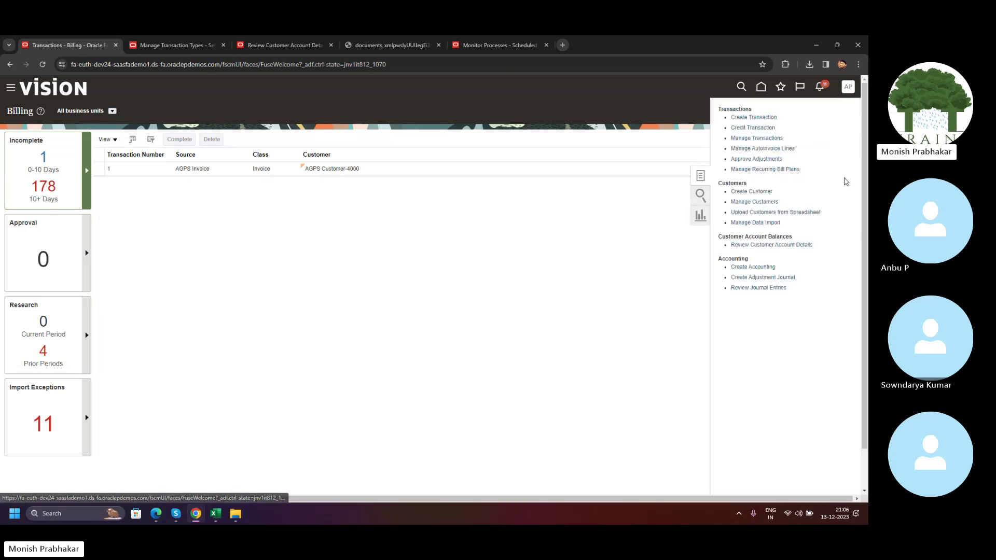
click(742, 117)
click(168, 158)
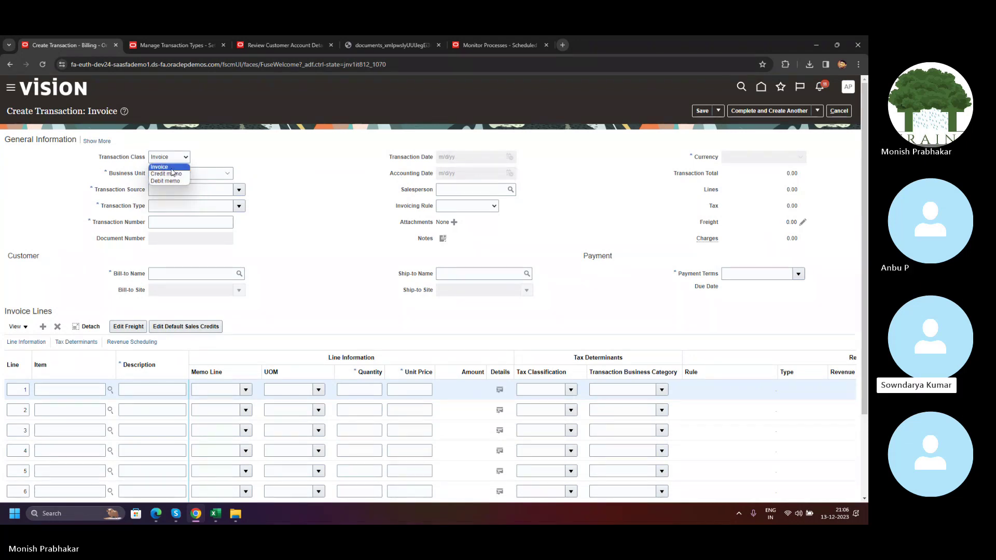
click(171, 168)
click(176, 174)
click(183, 194)
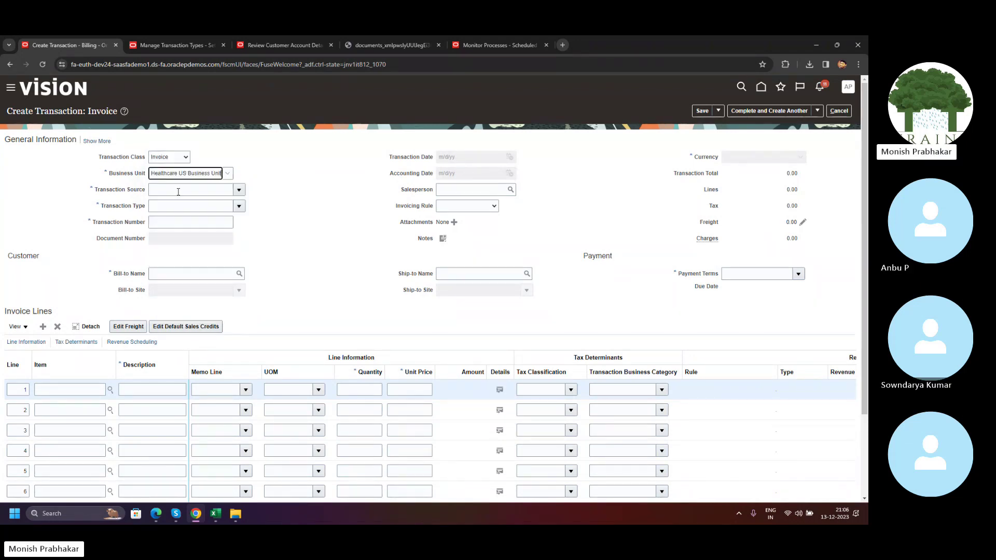
Select Manual as the invoice's transaction source and look through the transaction types it offers.
click(239, 190)
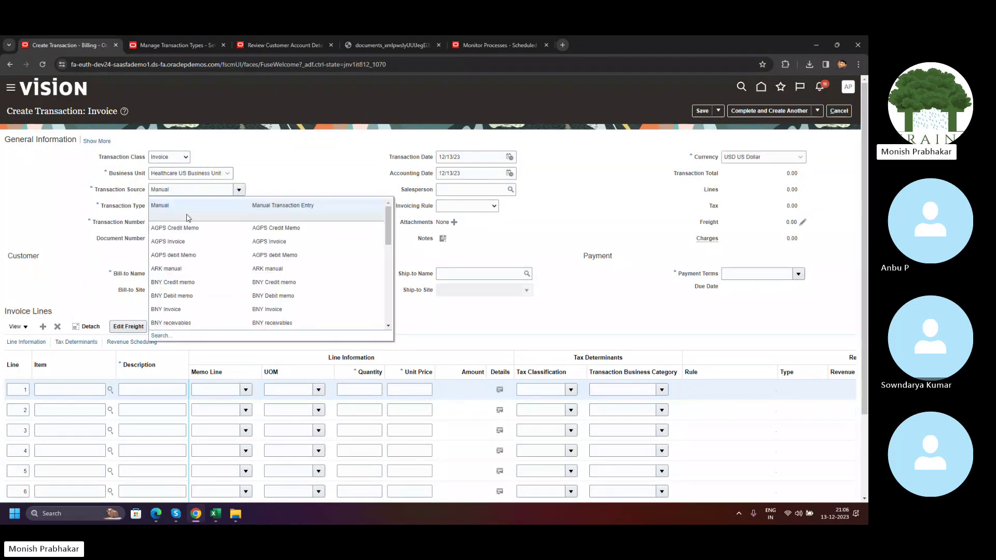
click(169, 205)
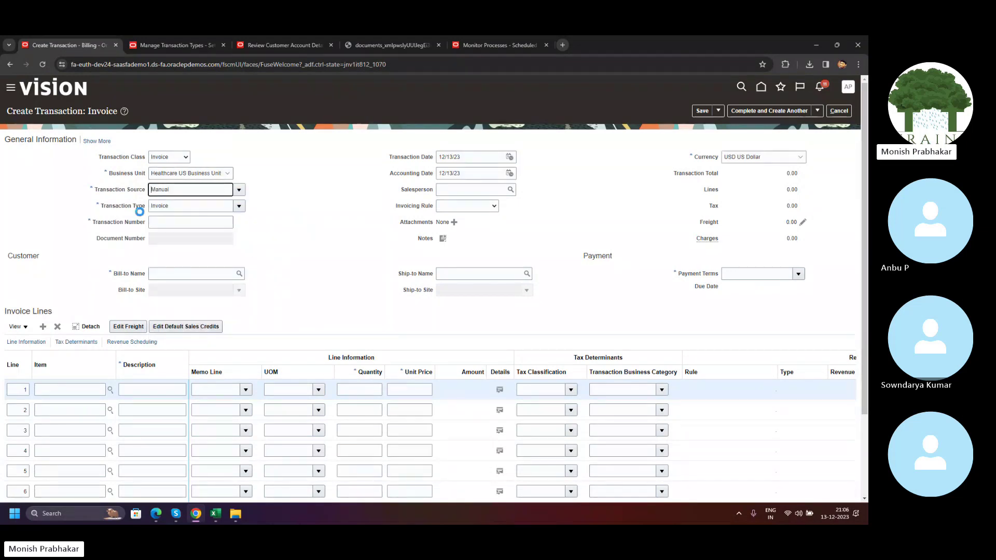
click(238, 206)
scroll(214, 248, down, 3)
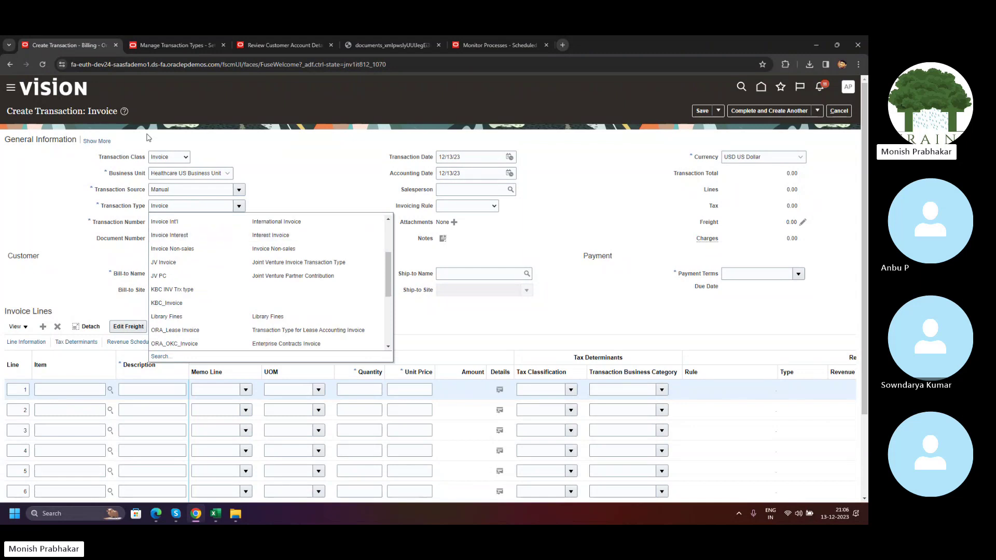
Look through the transaction types offered for the Invoice class.
scroll(177, 257, down, 2)
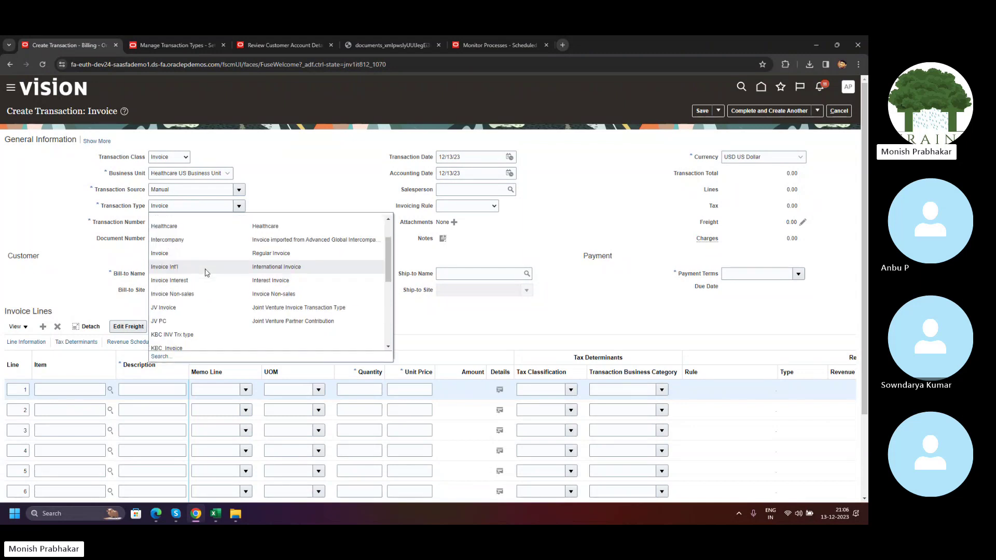
scroll(206, 273, down, 3)
scroll(189, 220, up, 6)
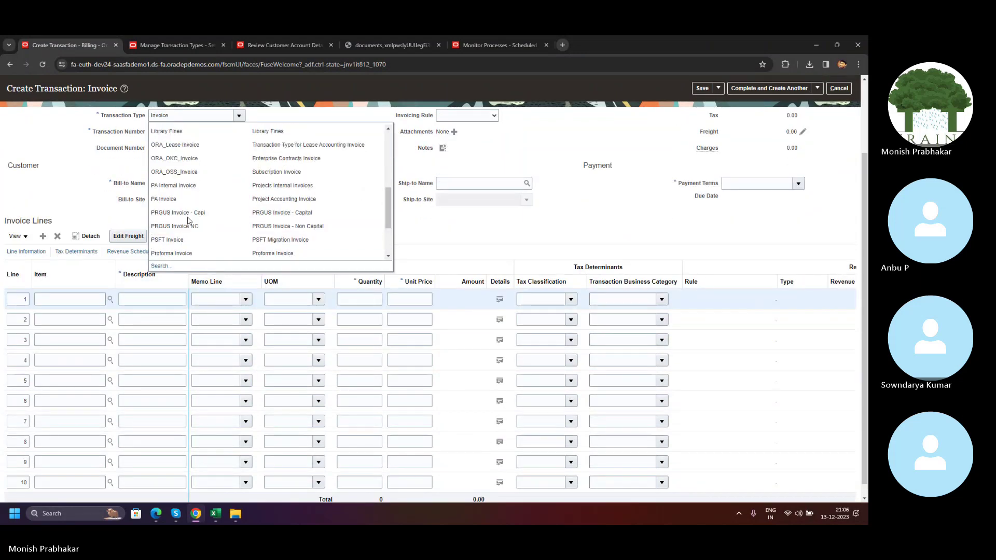
scroll(187, 220, up, 3)
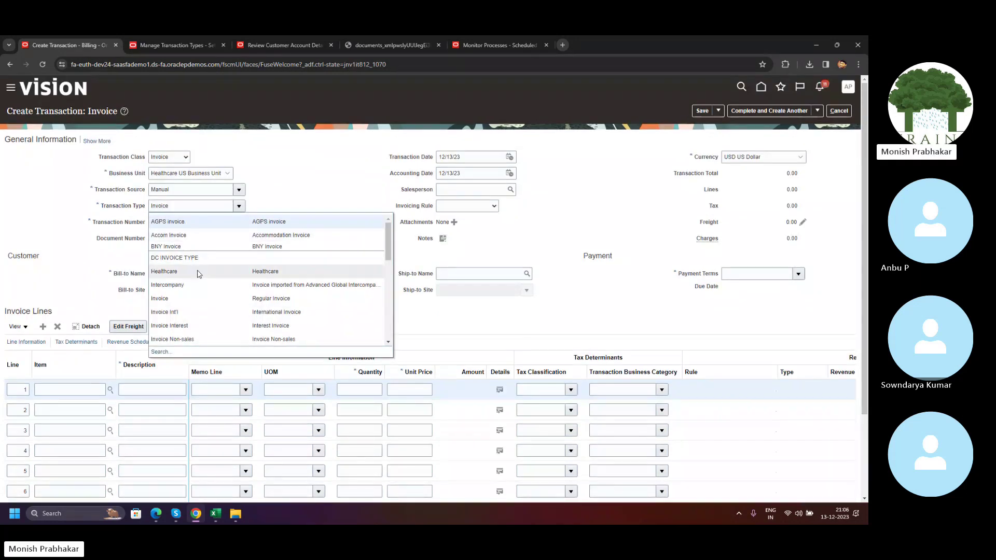
Change the transaction class to Debit memo with Healthcare US Business Unit and the Manual source, and view its available transaction types.
click(174, 158)
click(175, 178)
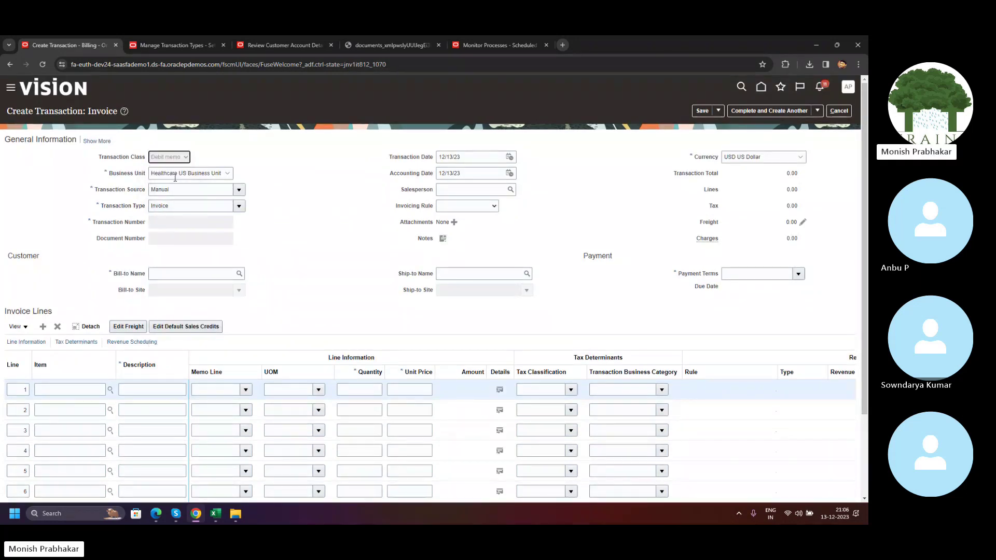
click(212, 175)
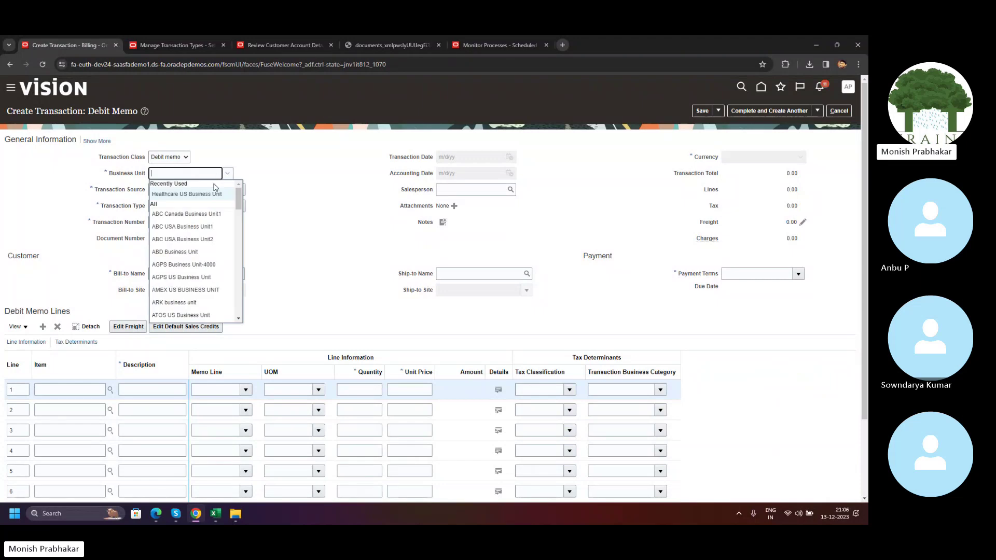
click(207, 195)
click(240, 190)
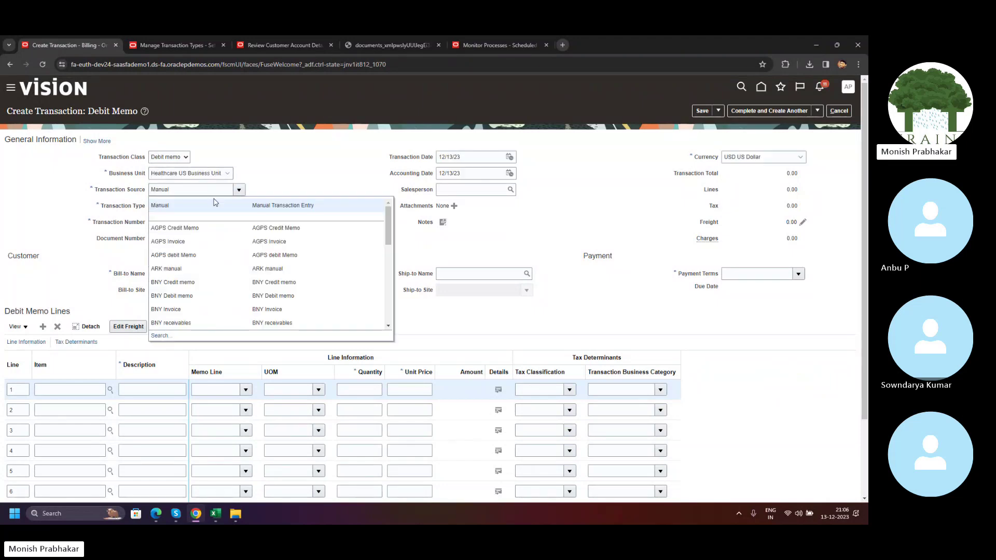
click(194, 206)
click(238, 206)
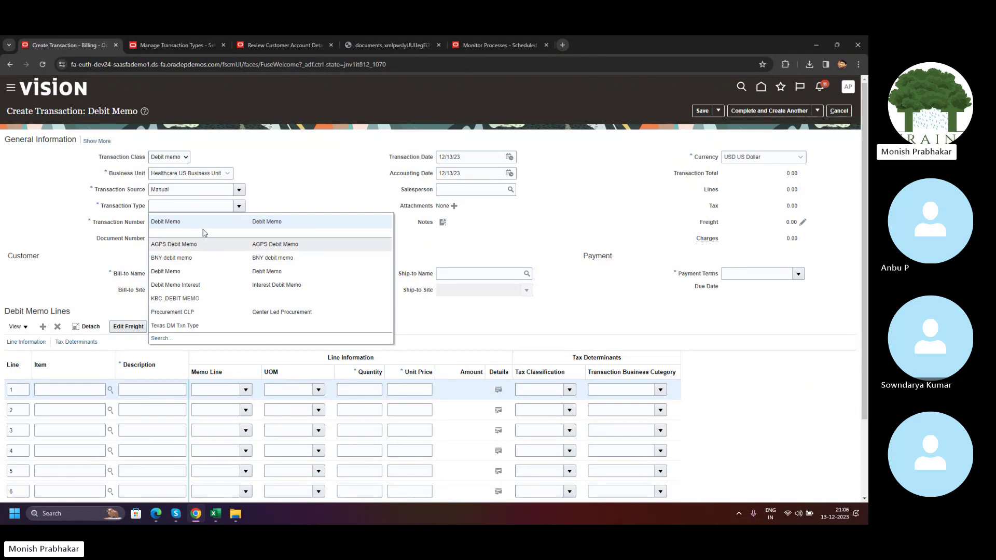
double_click(140, 158)
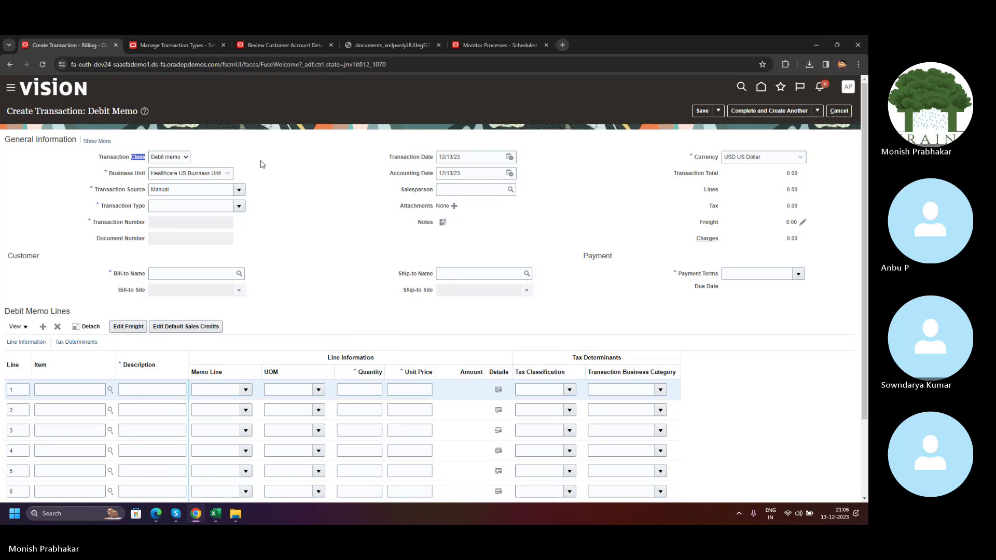
Set the transaction class to Credit memo, the business unit to Healthcare US Business Unit and the transaction source to Manual.
click(169, 156)
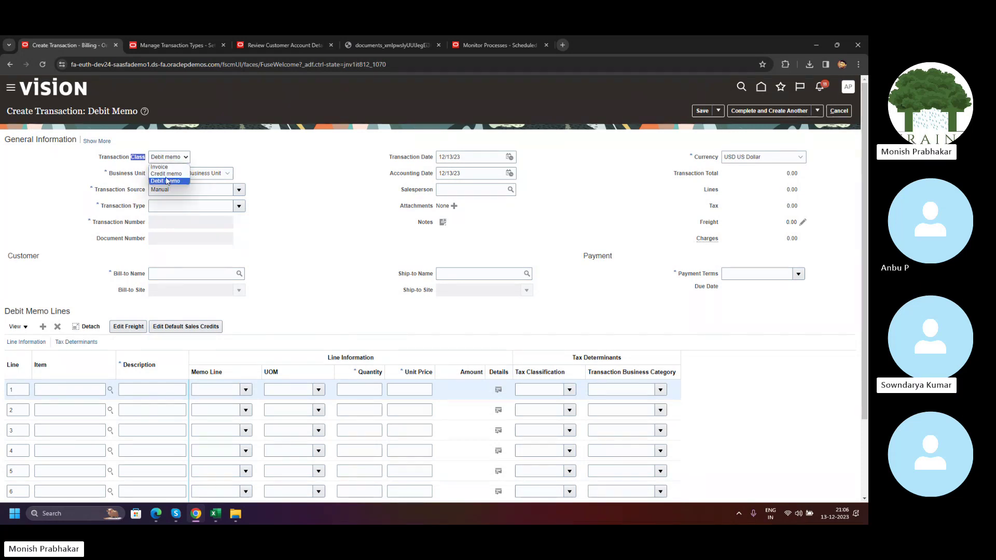
click(166, 174)
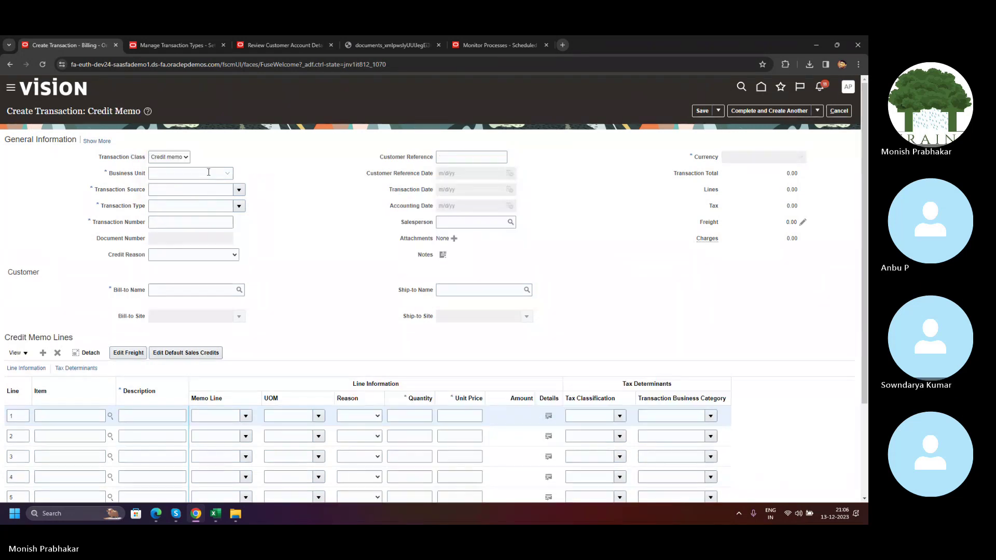
click(223, 174)
click(183, 195)
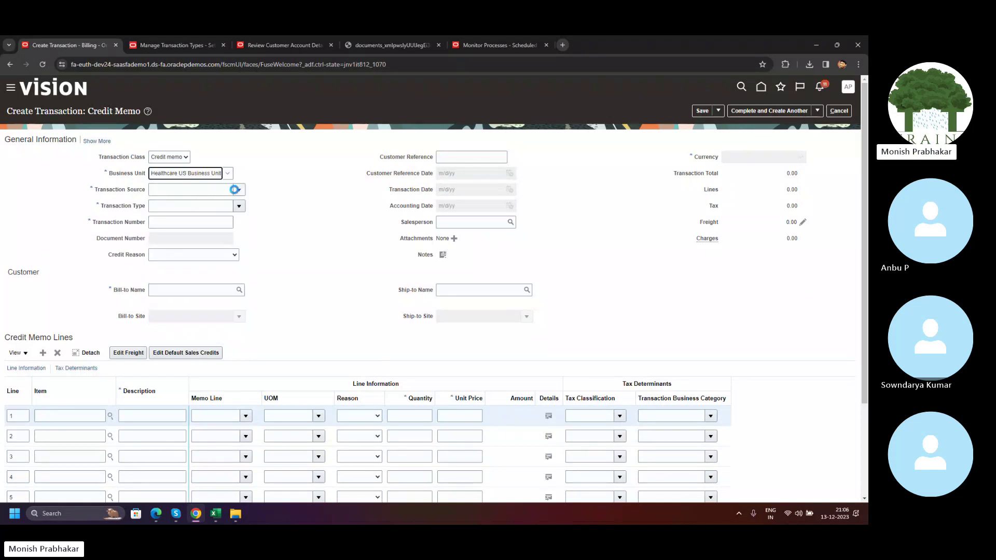
click(239, 190)
click(180, 209)
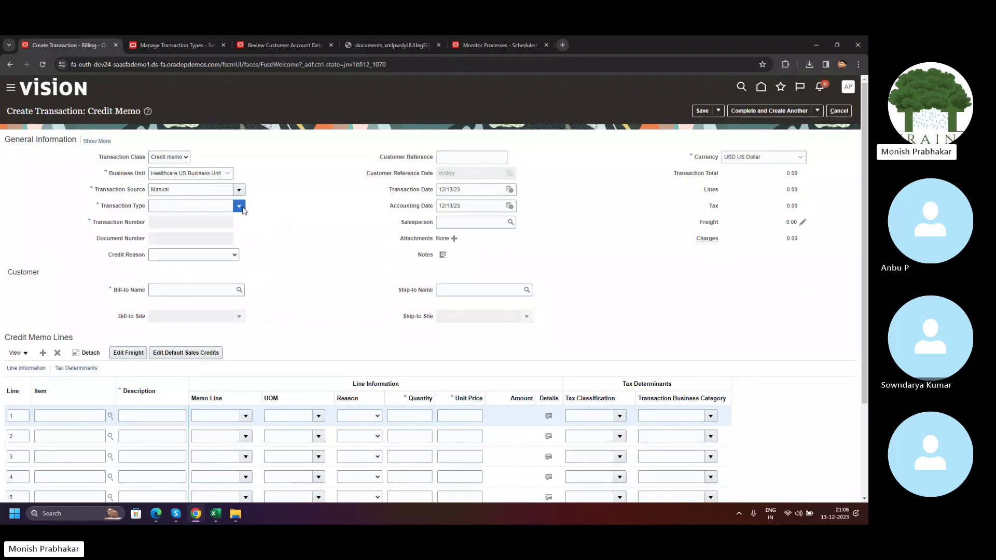
Set the transaction type to Credit Memo and the credit reason to Billing.
click(179, 209)
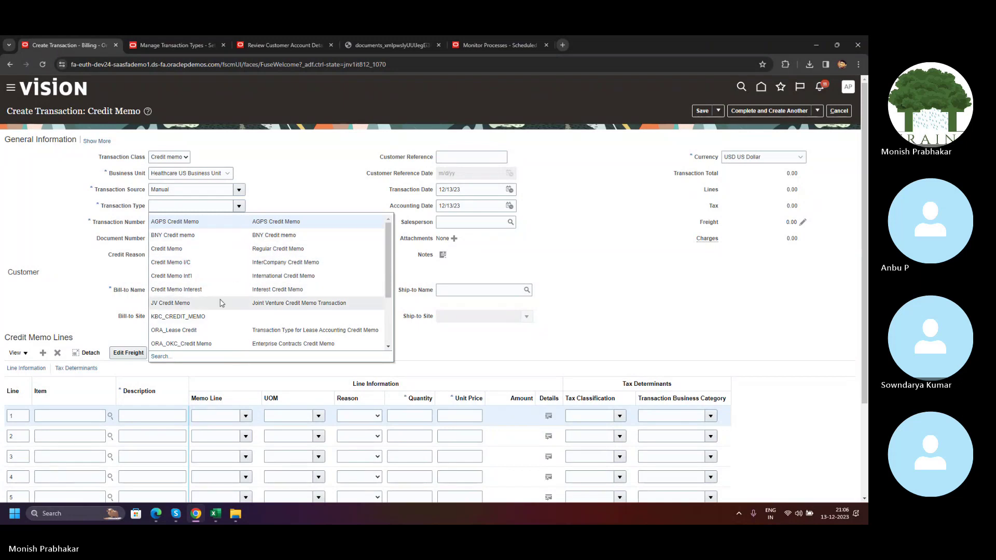
click(182, 249)
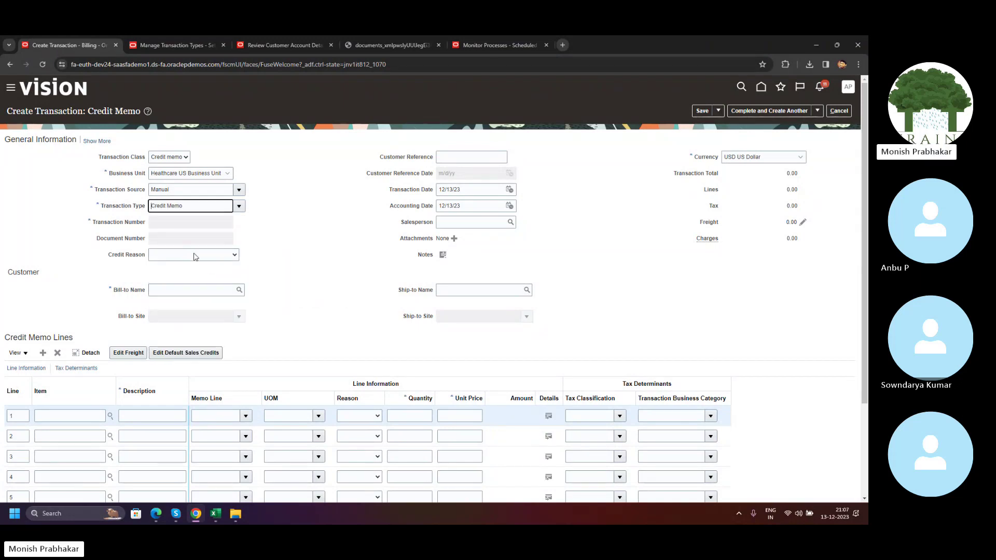
click(188, 258)
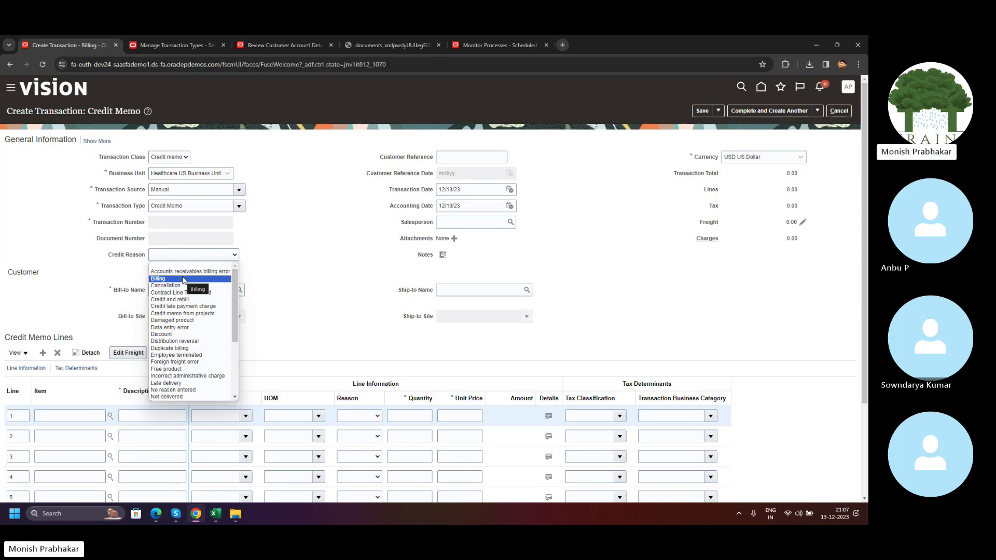
click(183, 280)
Search for the bill-to customer Ellis and select Ellis Cable for the credit memo.
click(173, 290)
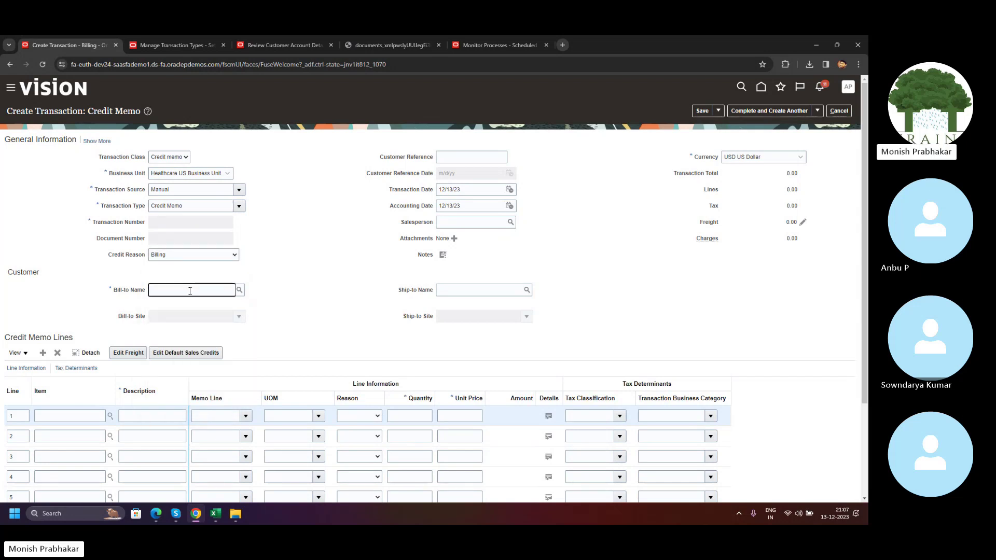
text(Ellis)
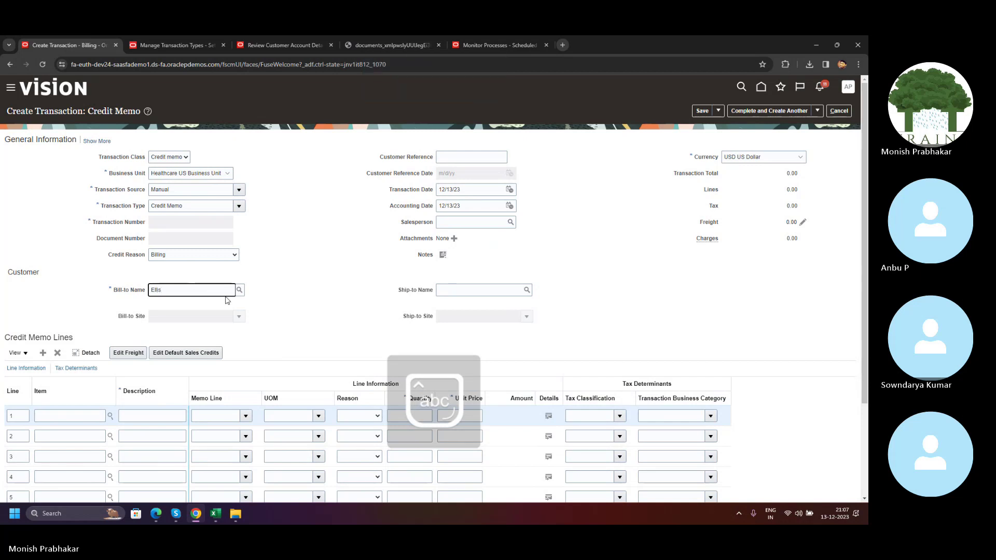
click(239, 289)
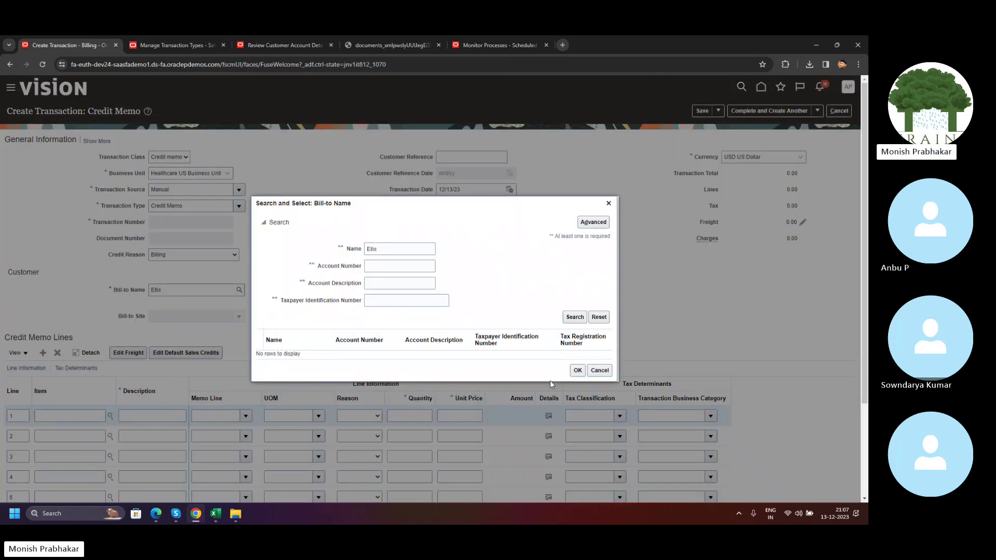
click(575, 318)
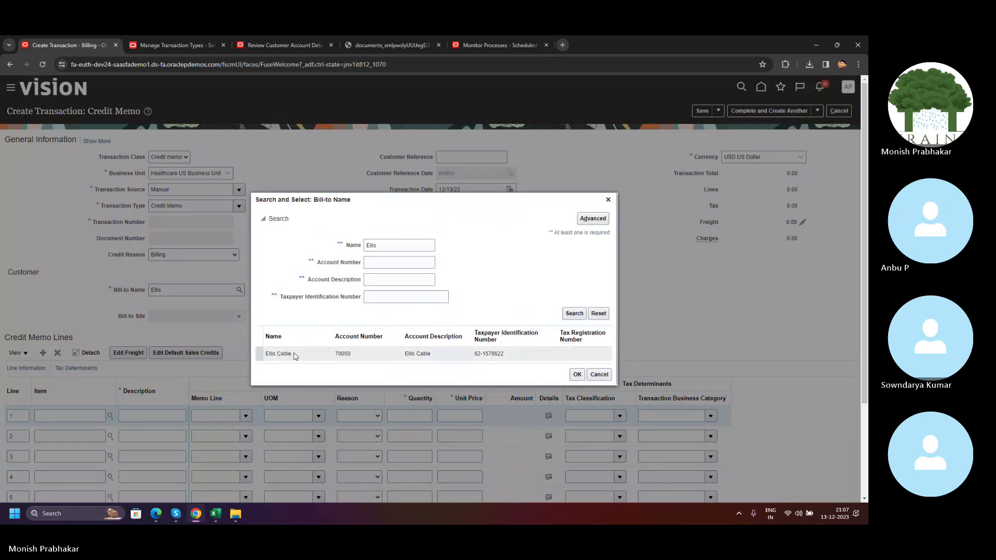
click(577, 374)
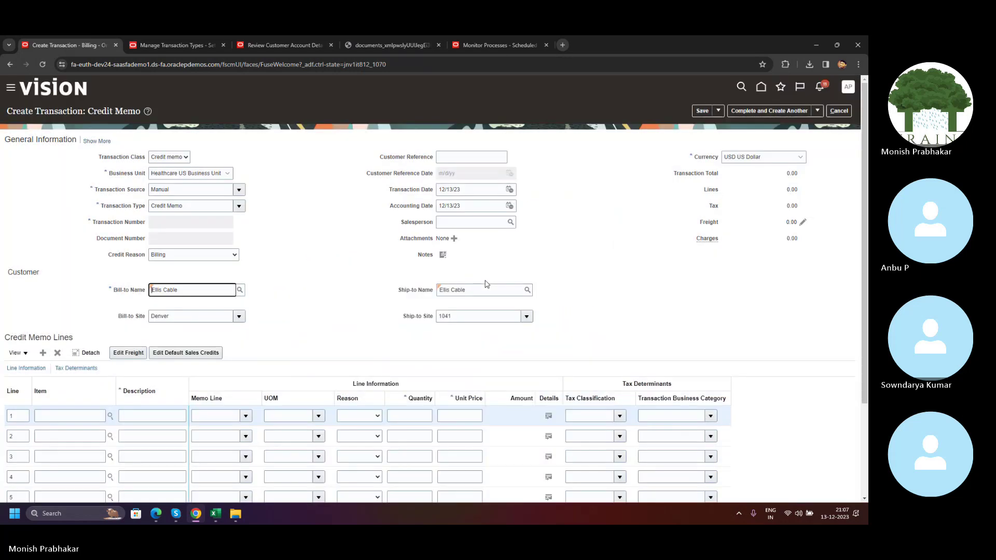
Enter Credit Memo as the description of credit memo line 1.
scroll(187, 306, down, 3)
click(130, 291)
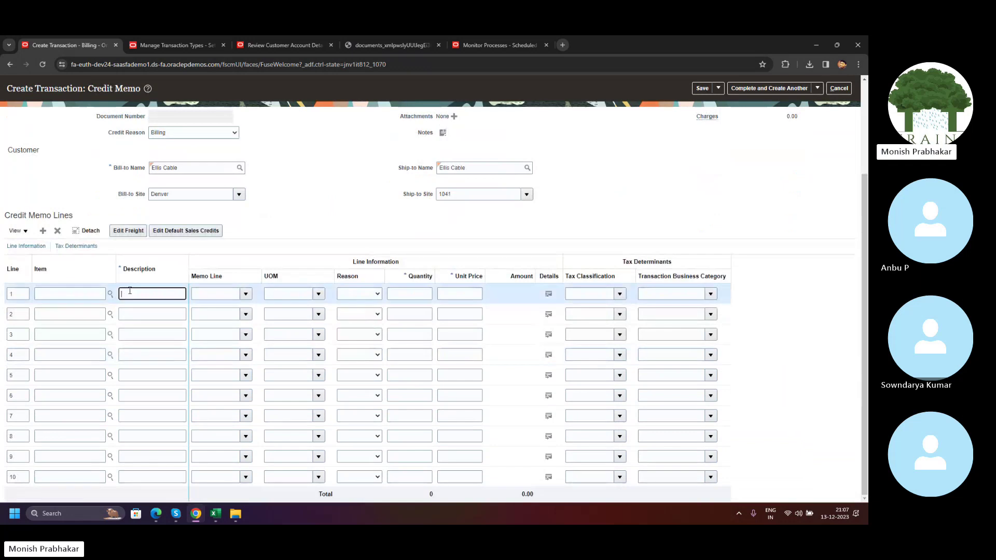
key(Caps_Lock)
text(C)
key(Caps_Lock)
text(redit)
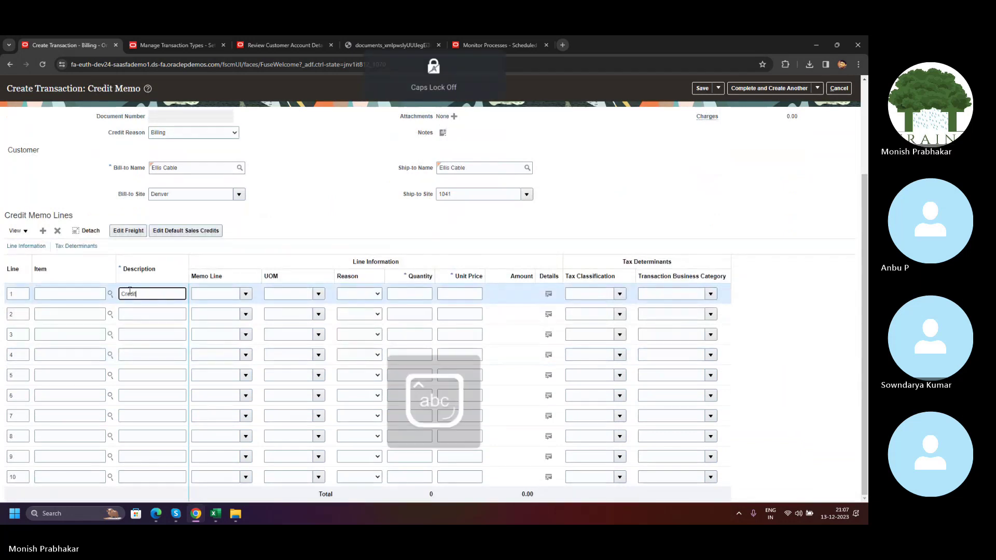
key(Caps_Lock)
text(M)
key(Caps_Lock)
text(emo)
key(Tab)
key(Tab)
key(Tab)
key(Tab)
key(Tab)
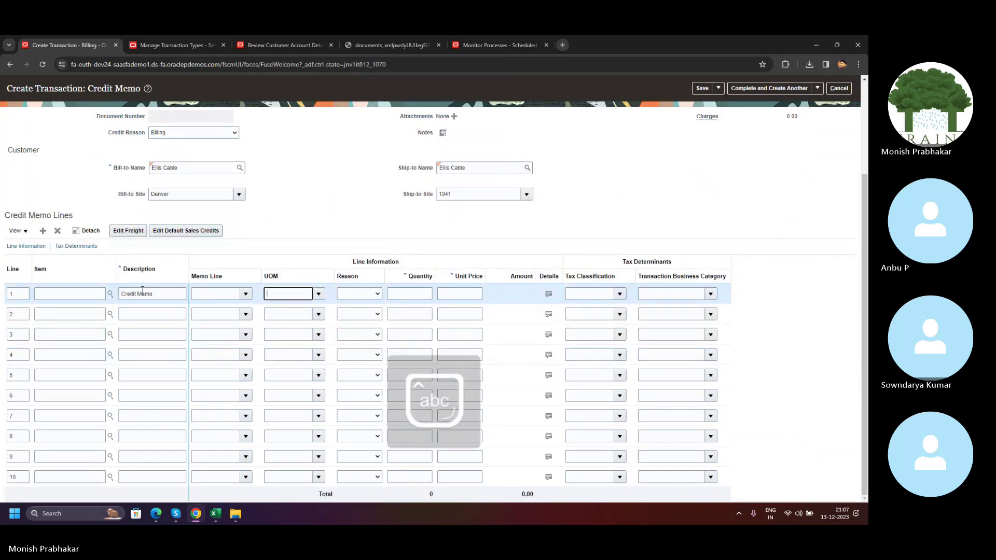
Give line 1 the reason Billing, quantity 1 and unit price 100, and save the credit memo.
click(359, 293)
click(363, 314)
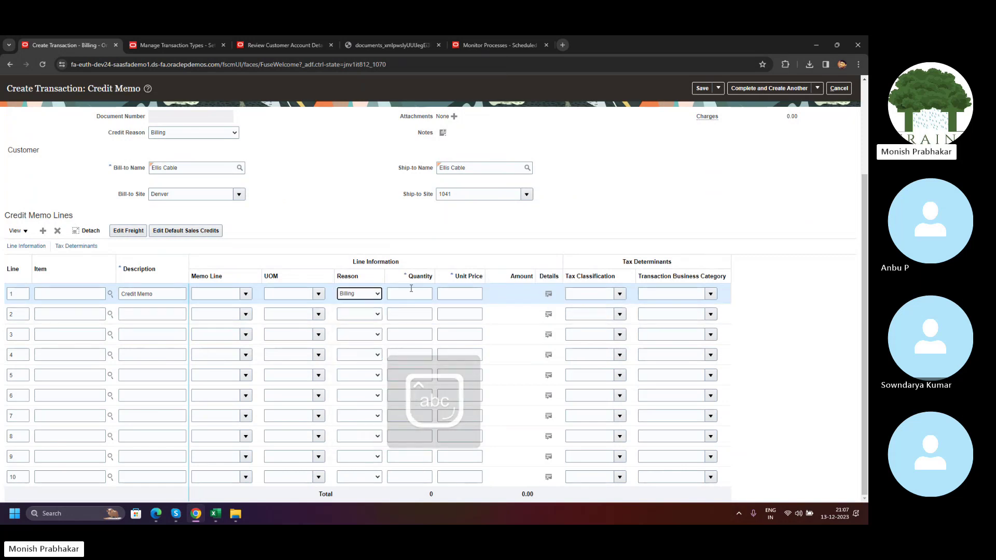
click(410, 291)
text(1)
key(Tab)
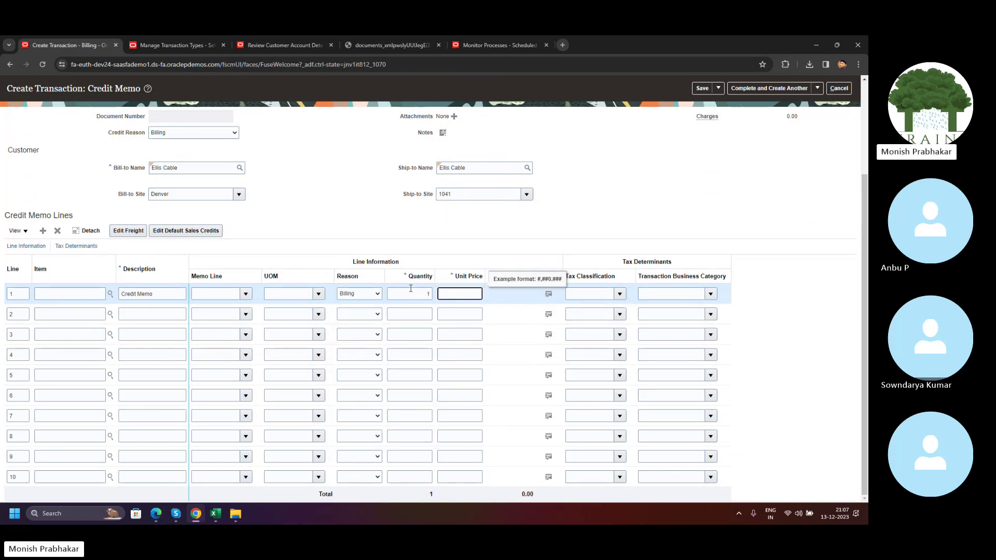
text(100)
key(Tab)
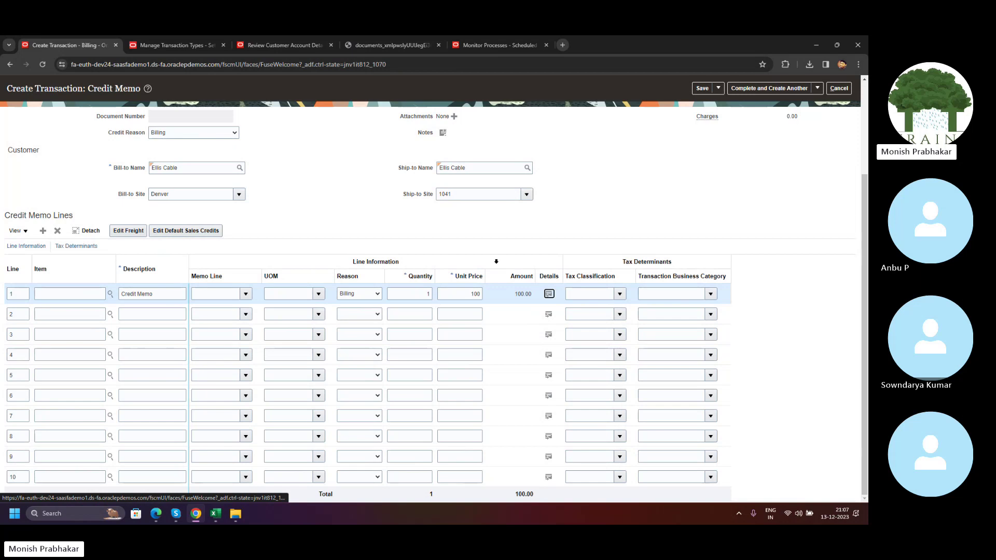
scroll(497, 261, up, 3)
click(704, 113)
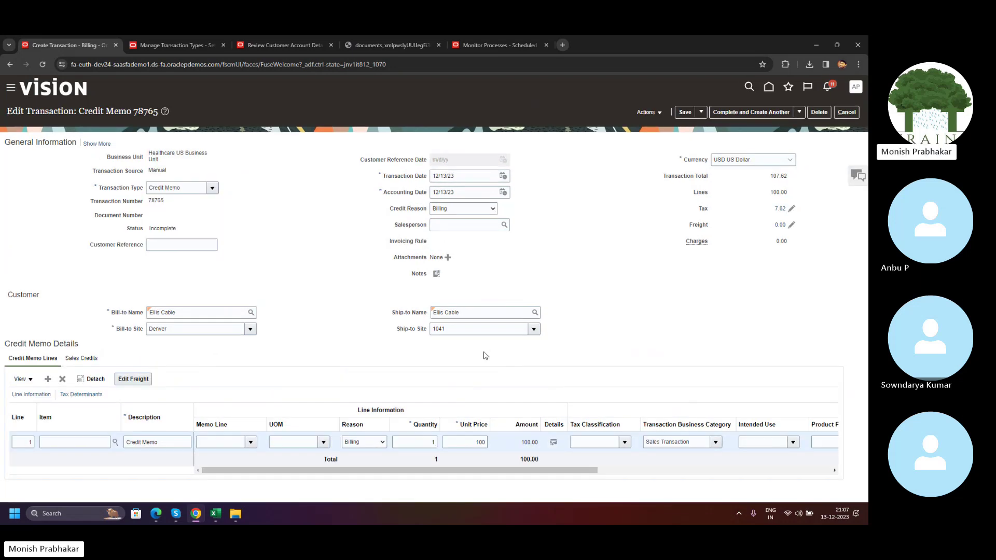
Check the creation sign of the regular Credit Memo type in Manage Transaction Types against the saved line's unit price.
double_click(479, 442)
click(186, 42)
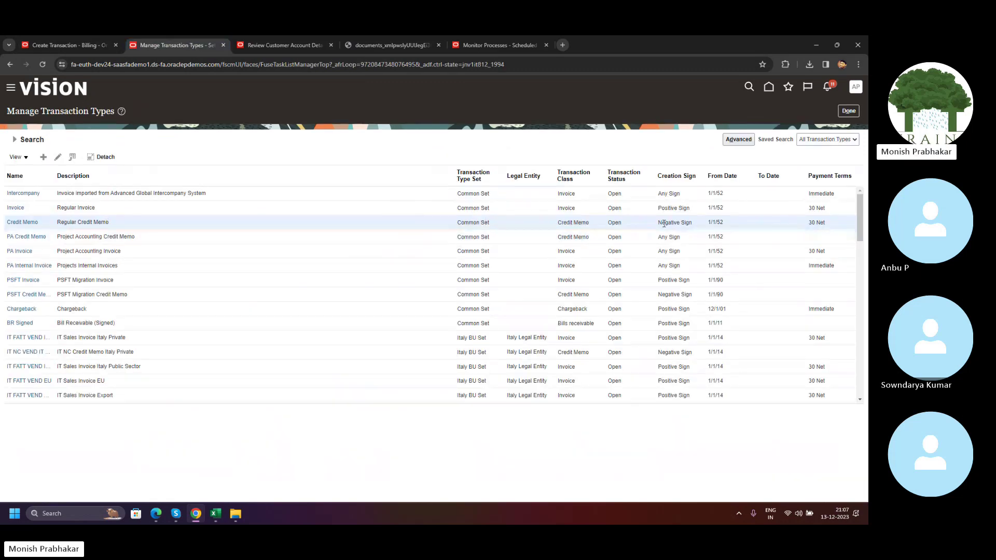
drag(668, 224, 698, 224)
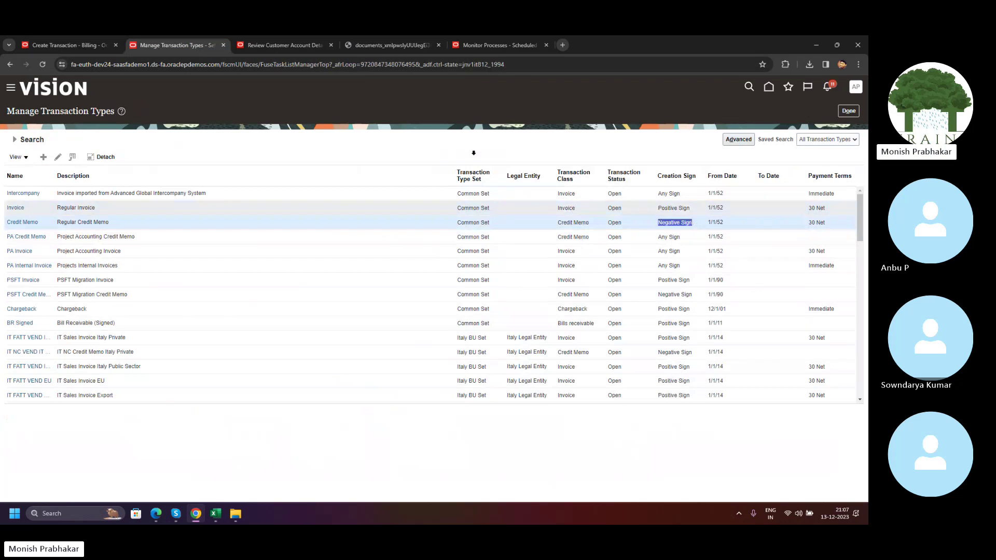
Return to the saved credit memo, try to complete it with Complete and Create Another, and dismiss the message after reading it.
click(51, 43)
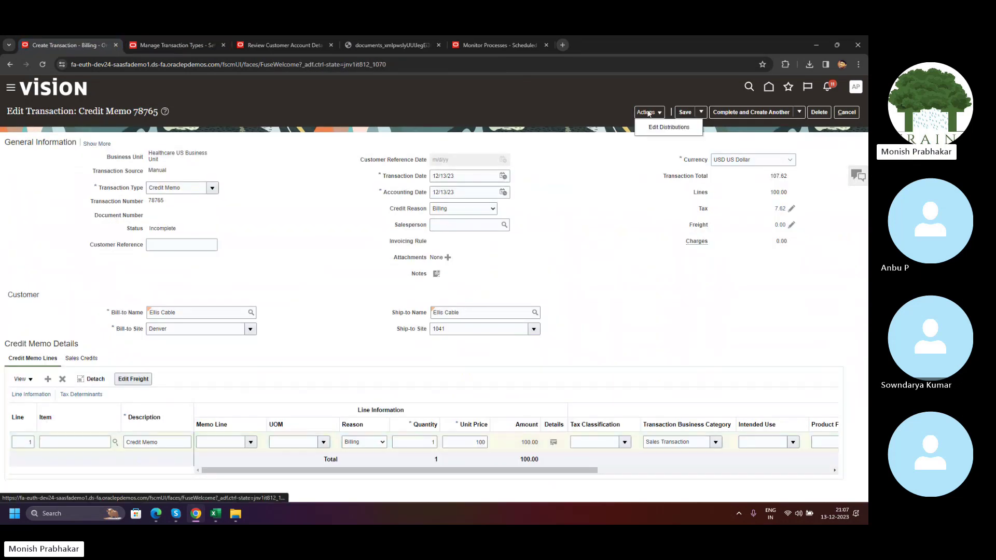
click(719, 116)
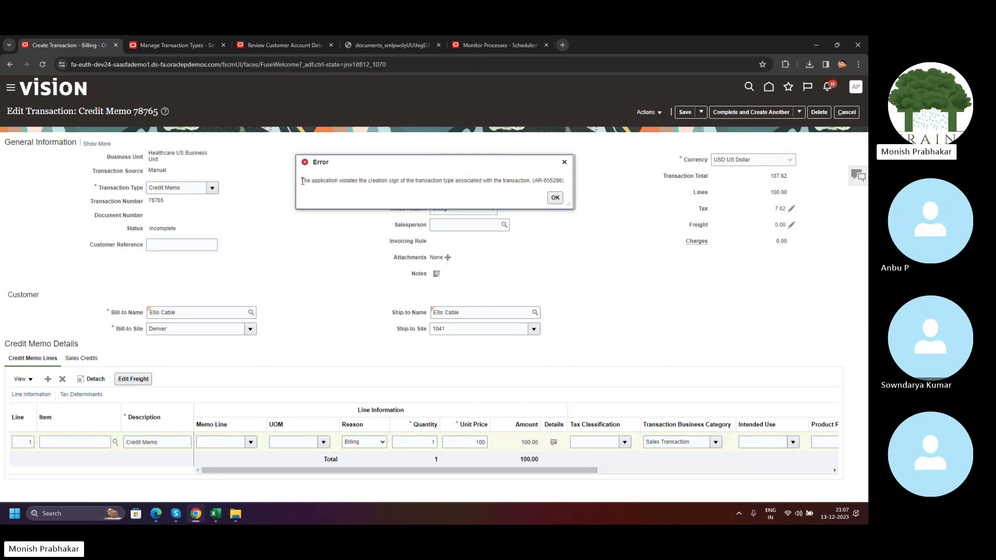
drag(302, 181, 530, 181)
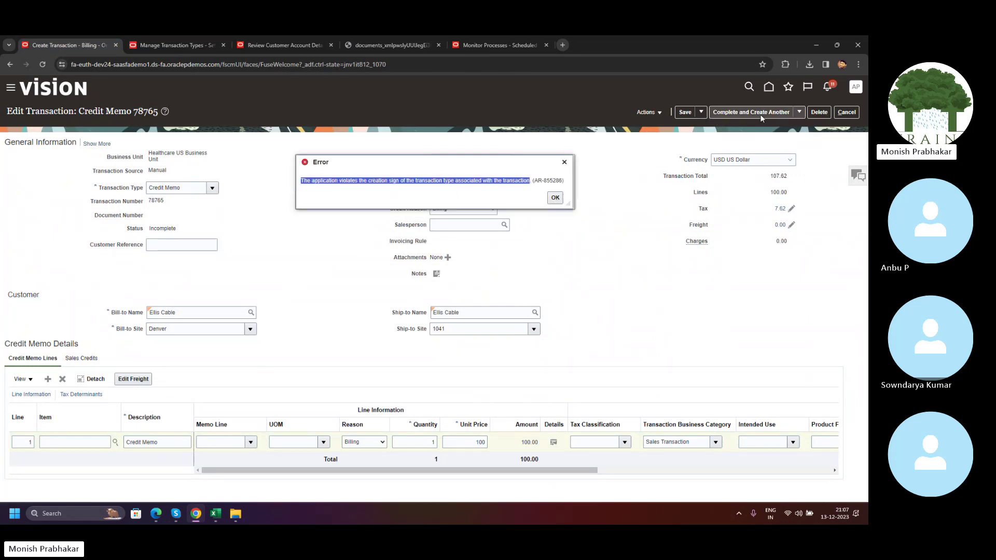
double_click(532, 442)
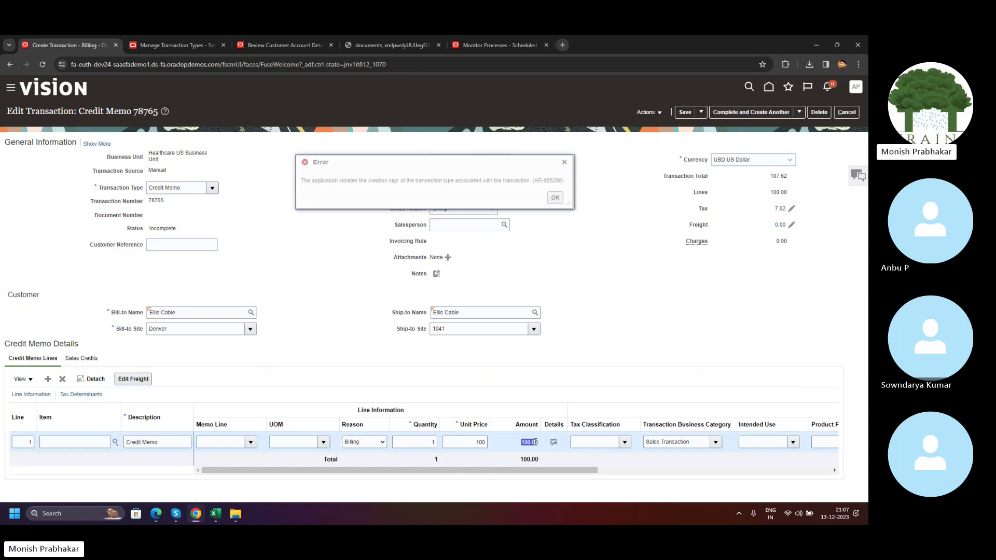
click(387, 199)
drag(301, 181, 556, 181)
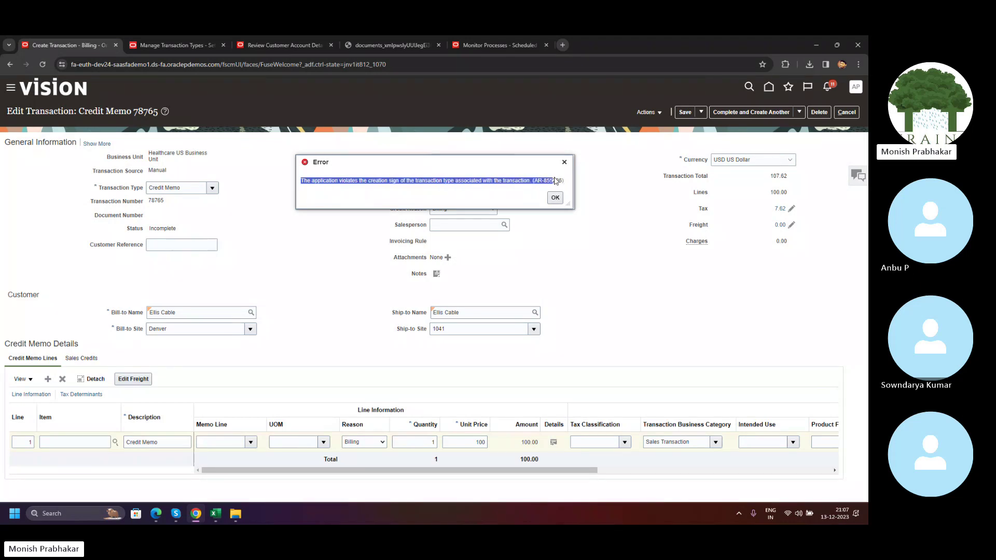
click(564, 162)
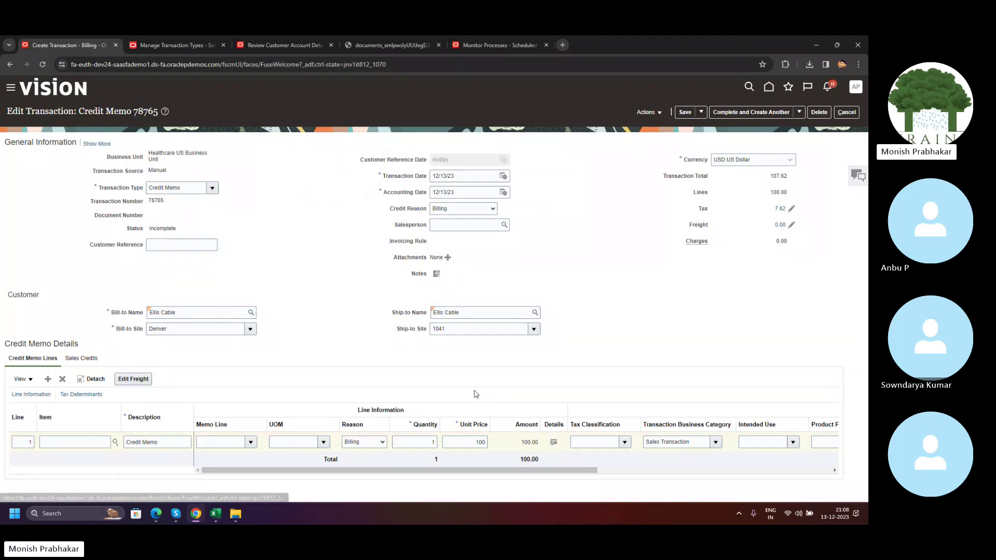
Set the unit price of credit memo line 1 to -100 and save the credit memo.
click(469, 444)
text(-)
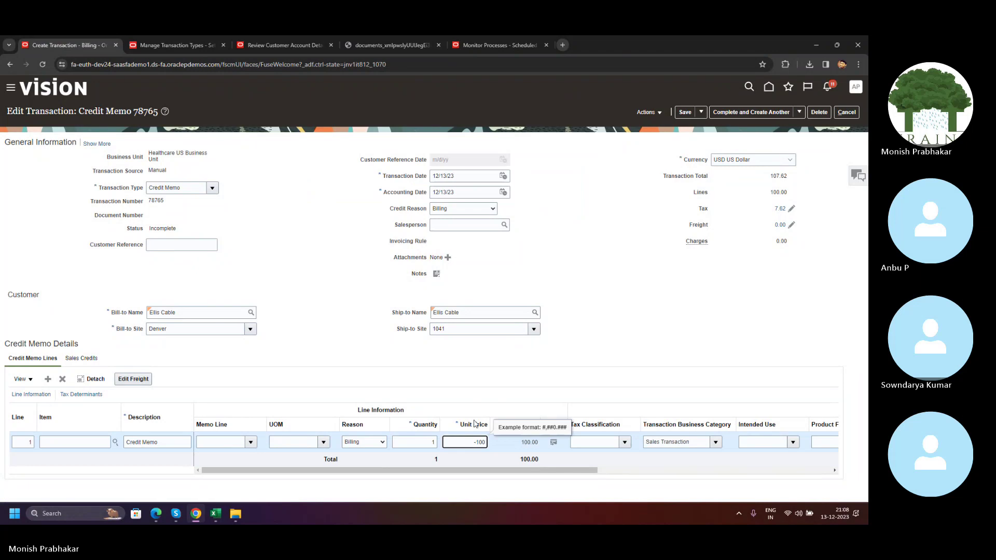
click(616, 185)
click(685, 112)
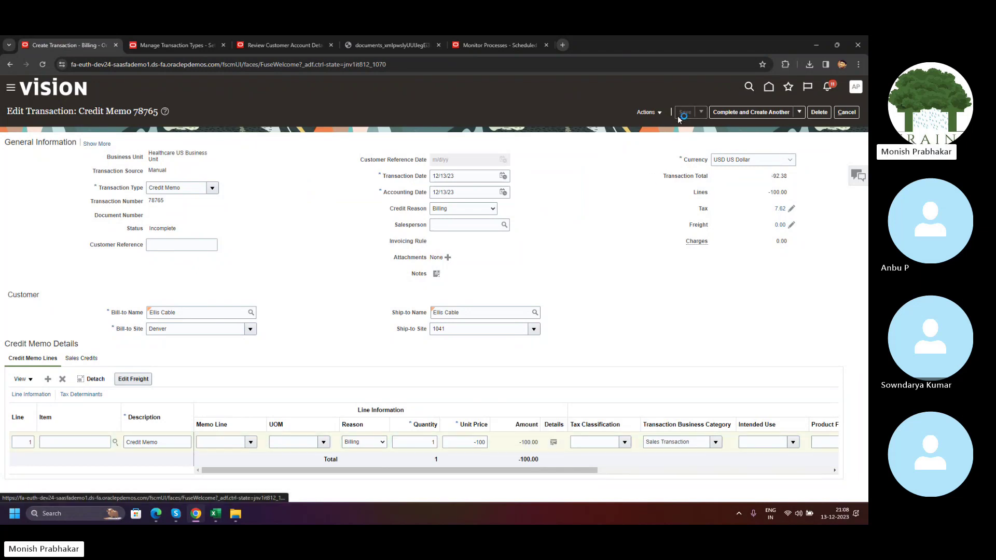
Open the credit memo's distributions for editing and examine the Receivable and Revenue account combinations.
click(661, 113)
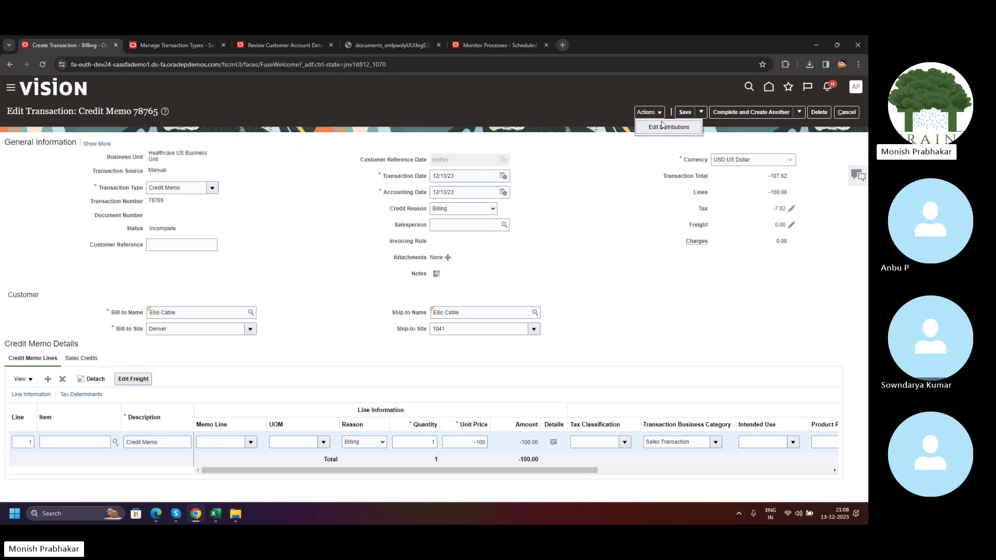
click(662, 127)
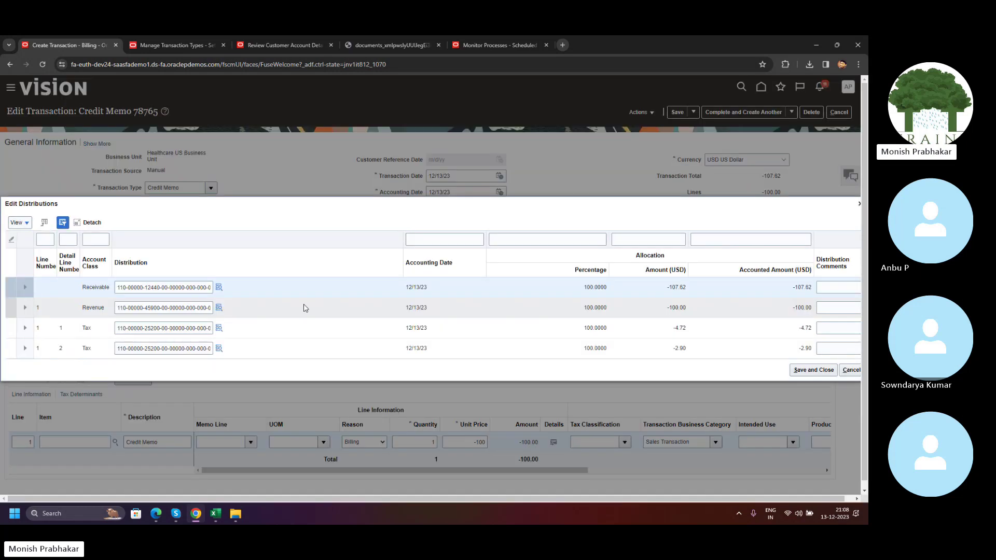
drag(118, 287, 225, 288)
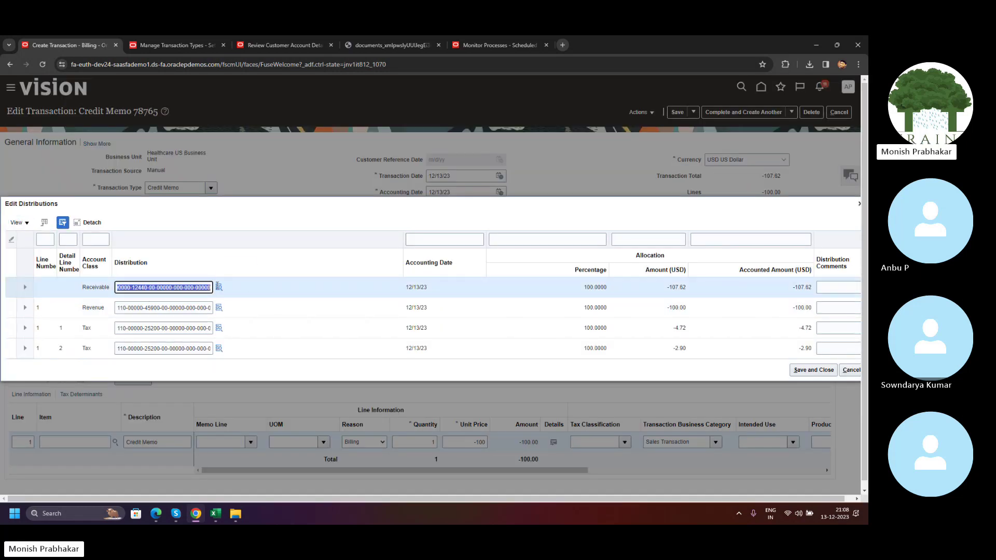
drag(117, 308, 224, 310)
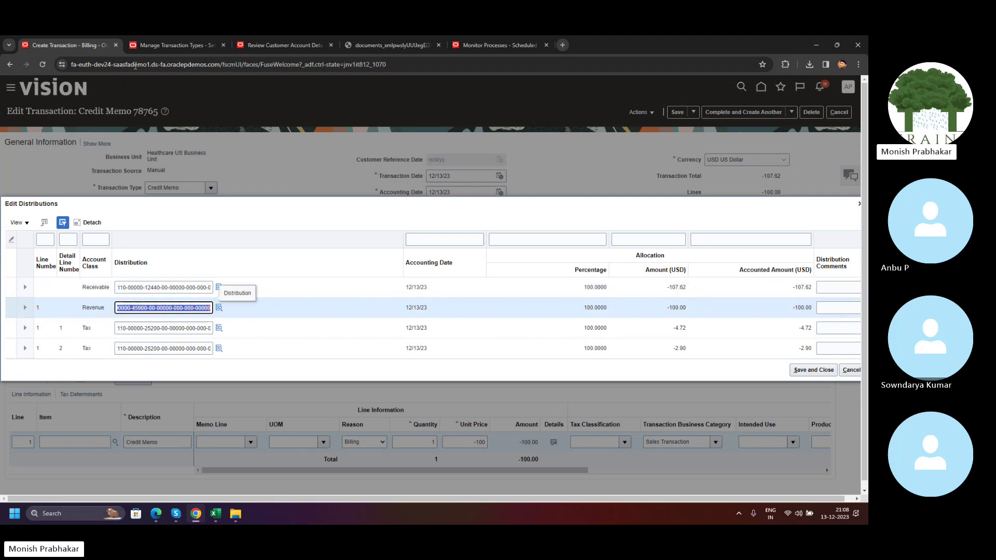
Look through the business units in the Intercompany transaction type's reference accounts, and leave the type without saving.
click(171, 45)
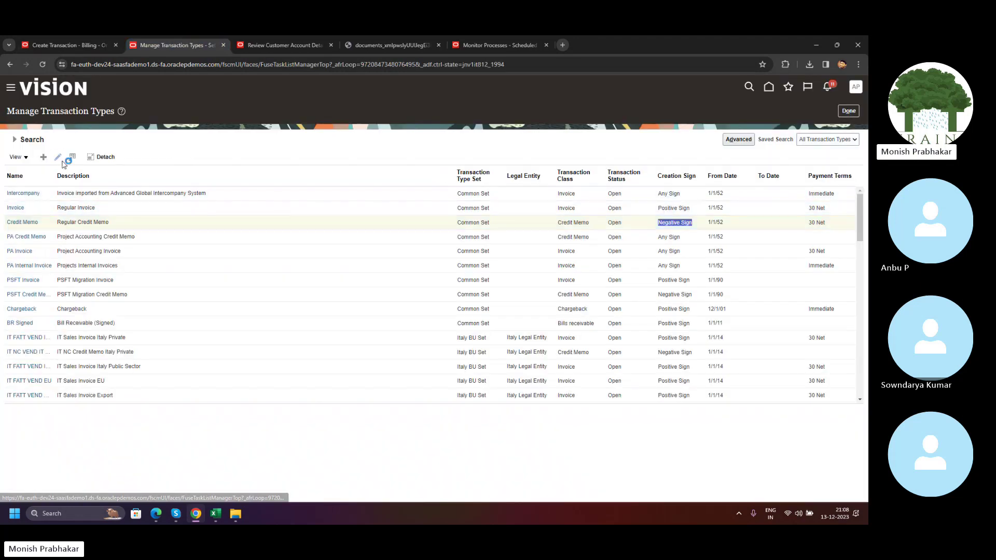
click(768, 289)
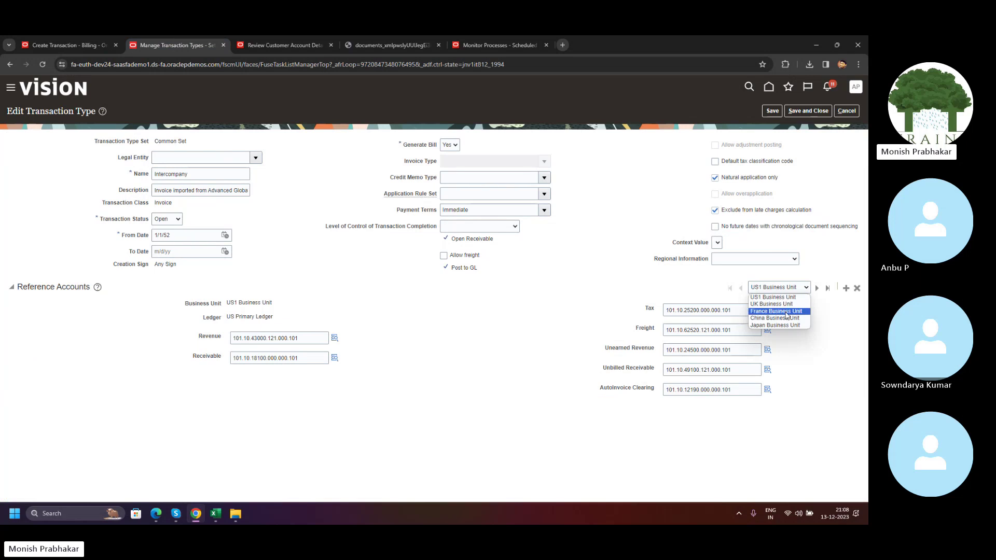
click(629, 286)
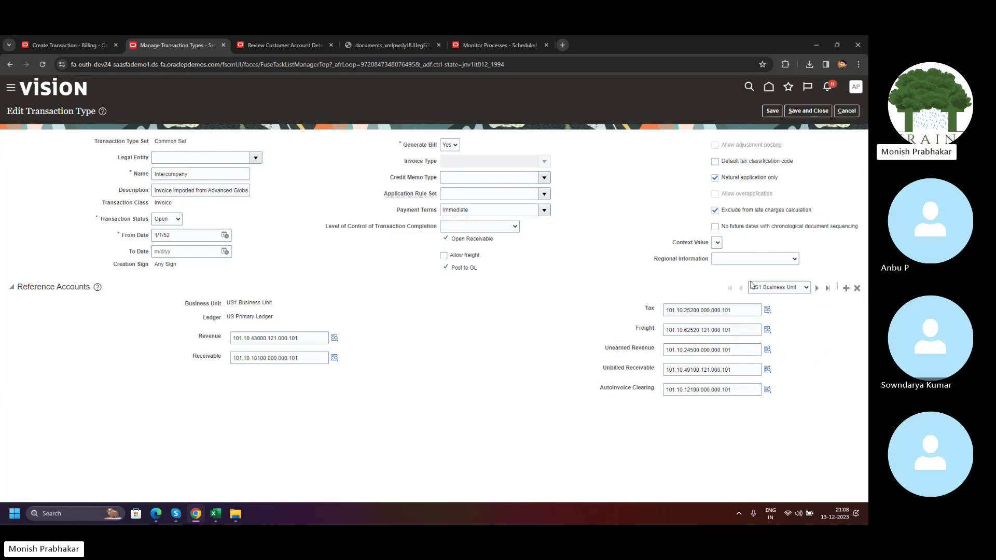
click(805, 290)
click(816, 290)
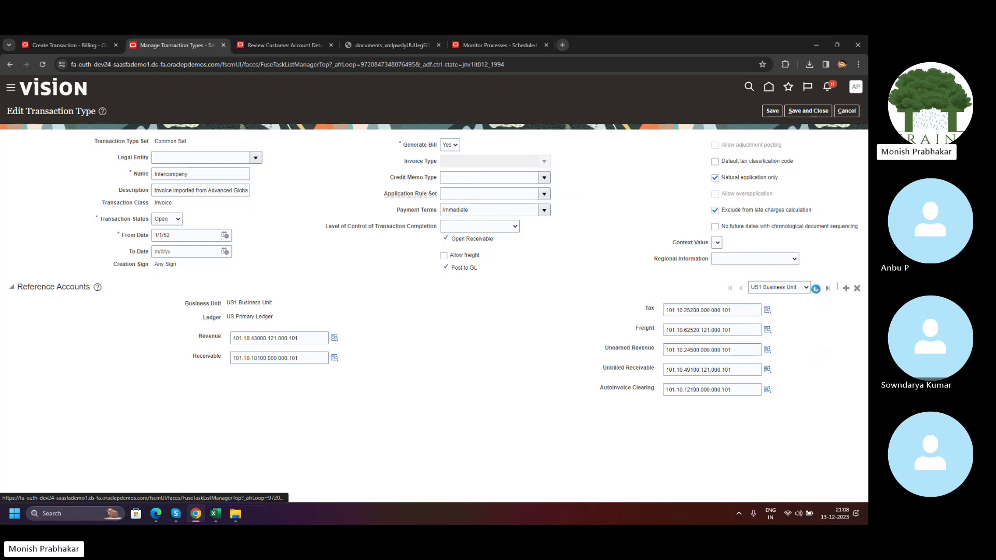
click(781, 288)
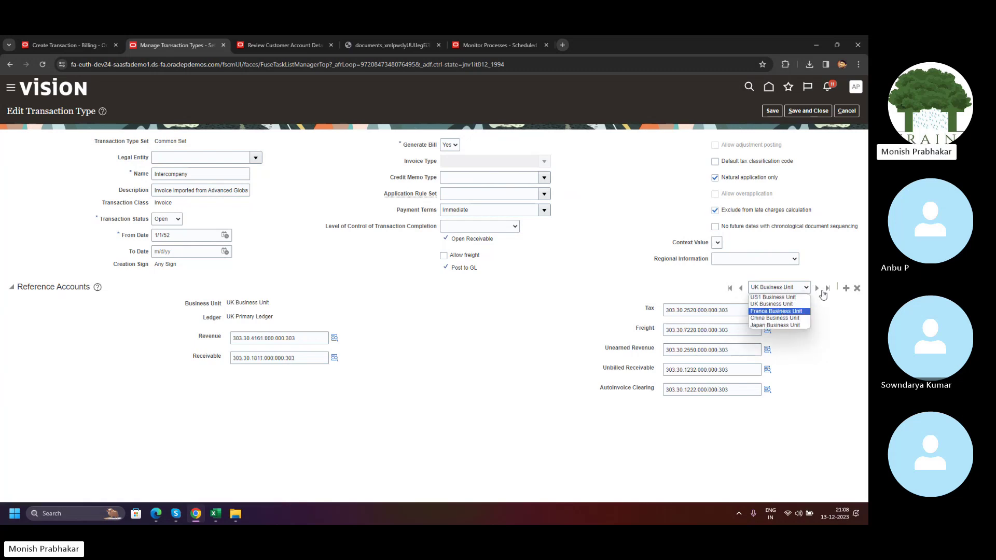
click(828, 288)
click(806, 288)
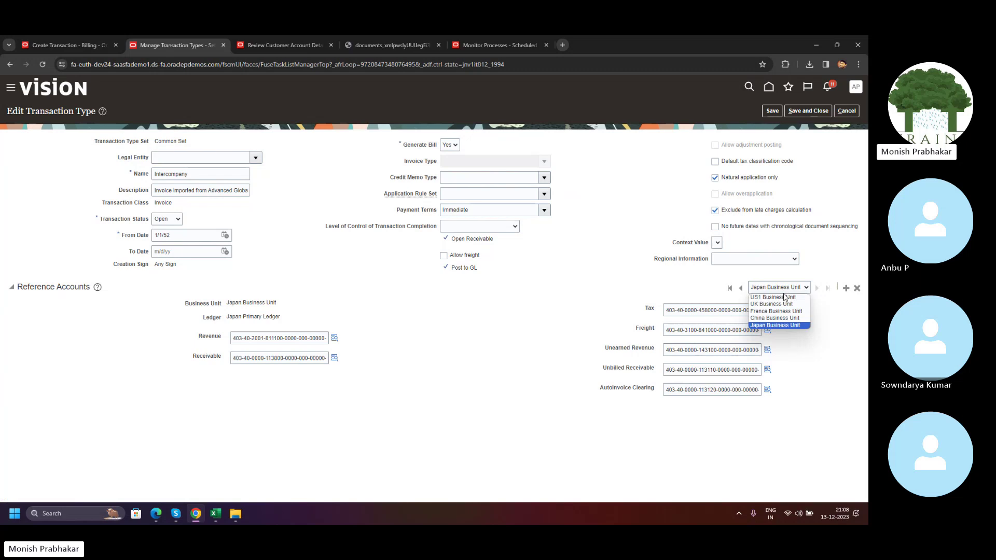
click(771, 290)
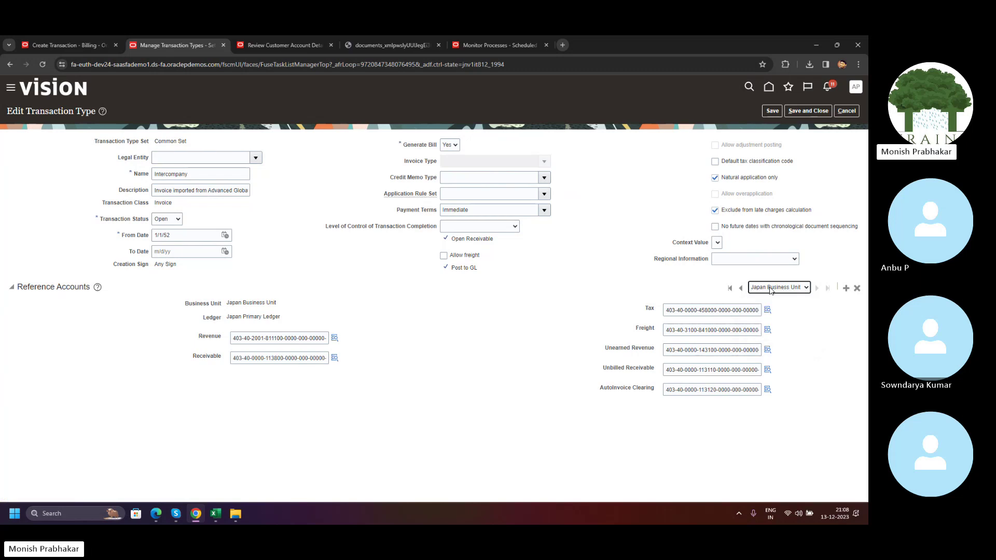
click(771, 290)
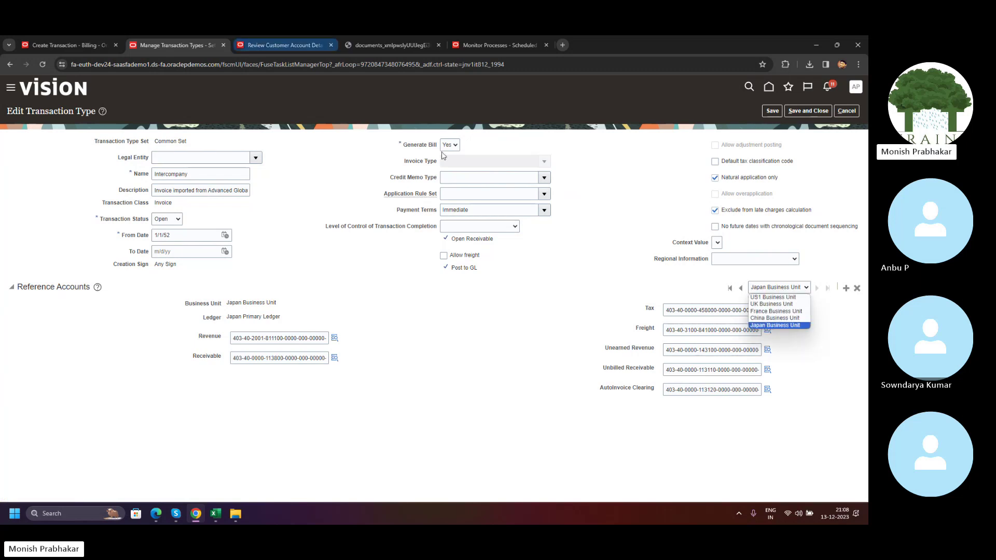
click(499, 300)
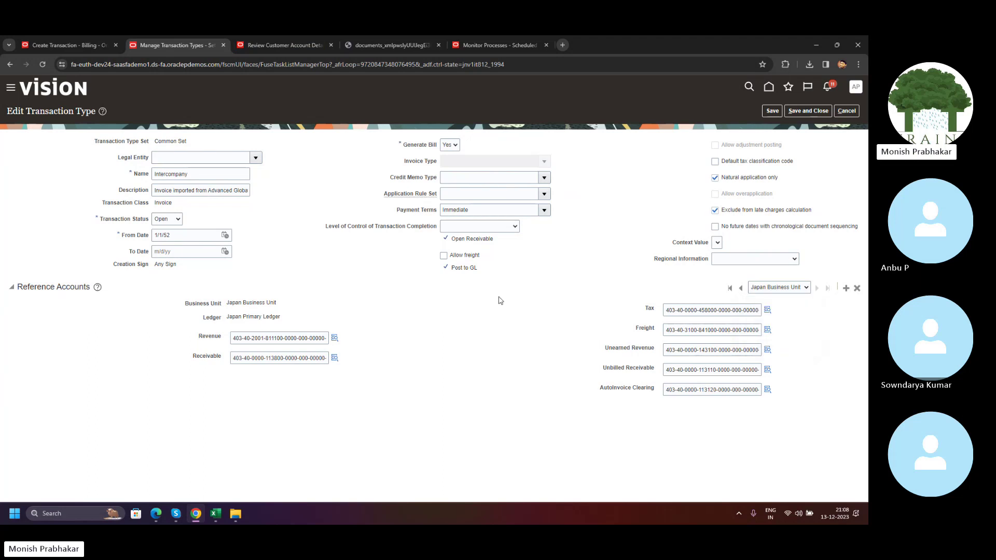
click(847, 111)
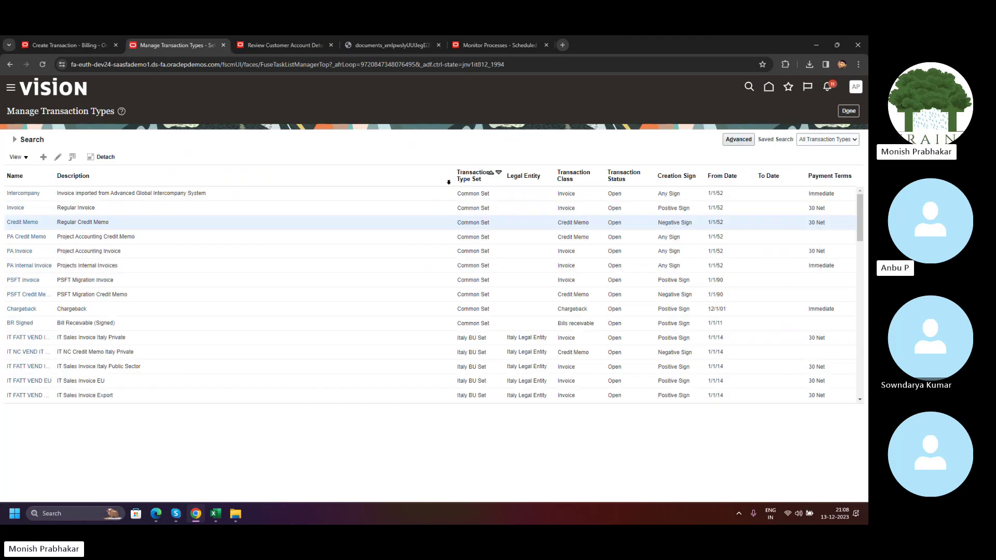
Recheck the Intercompany type's reference accounts, browse the business units offered for a new set, and cancel without adding one.
click(86, 42)
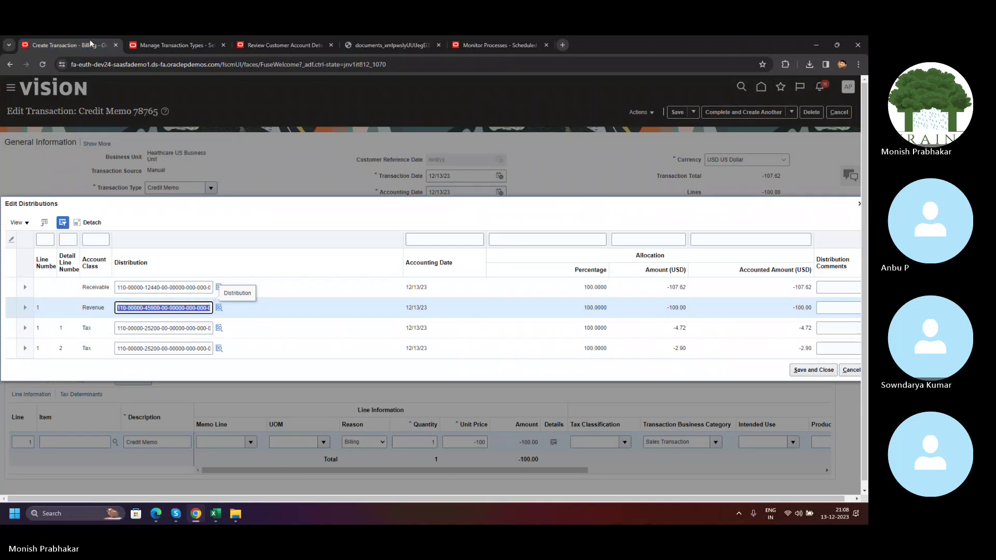
click(176, 45)
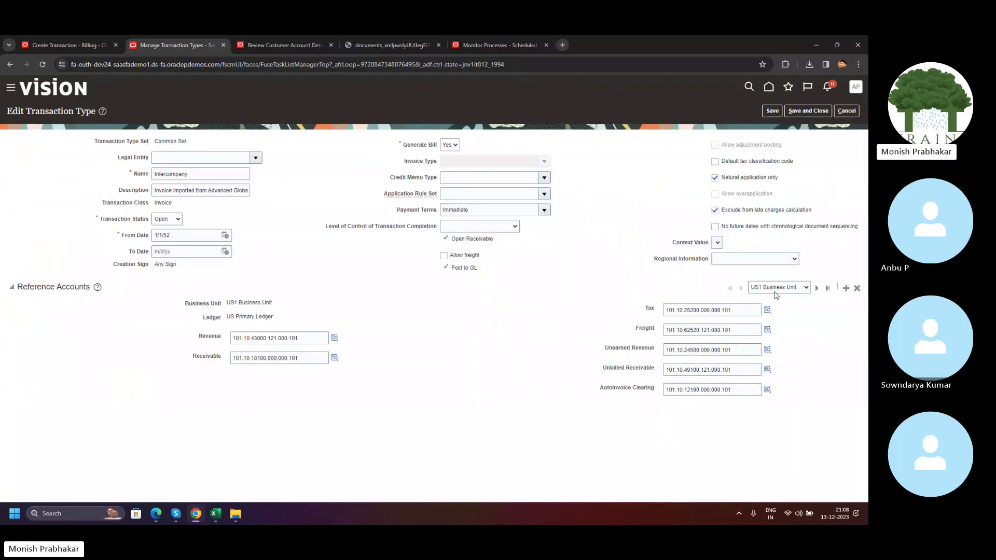
click(777, 288)
click(776, 297)
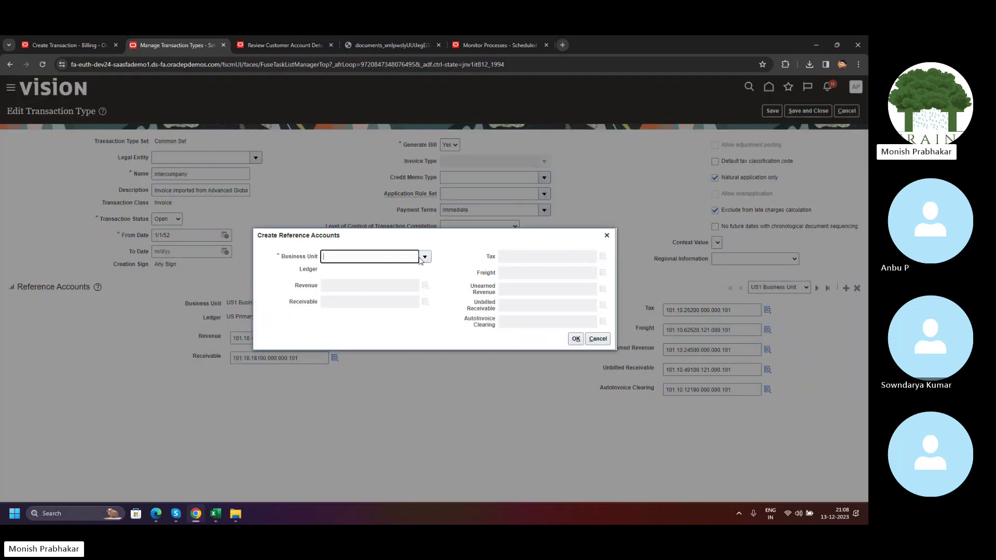
click(424, 257)
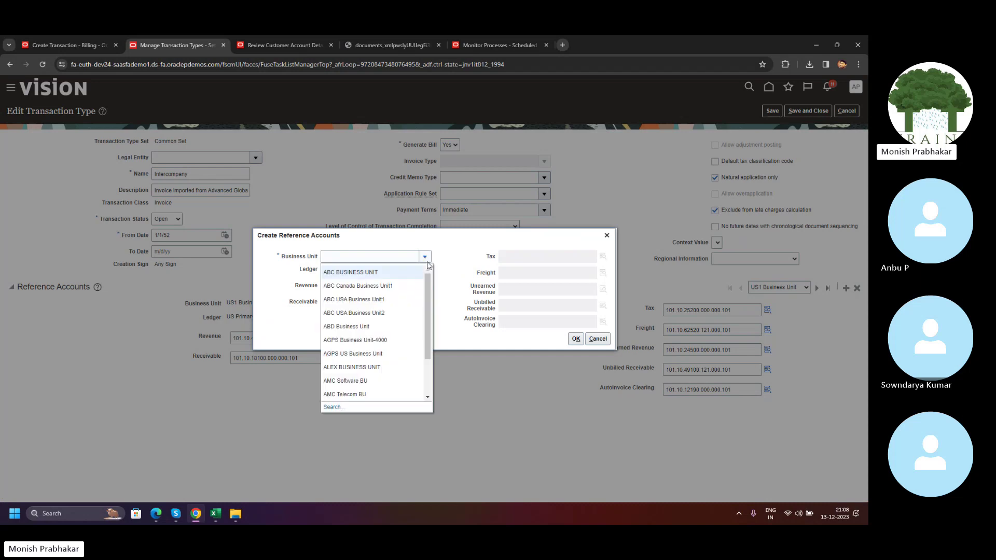
scroll(377, 332, down, 2)
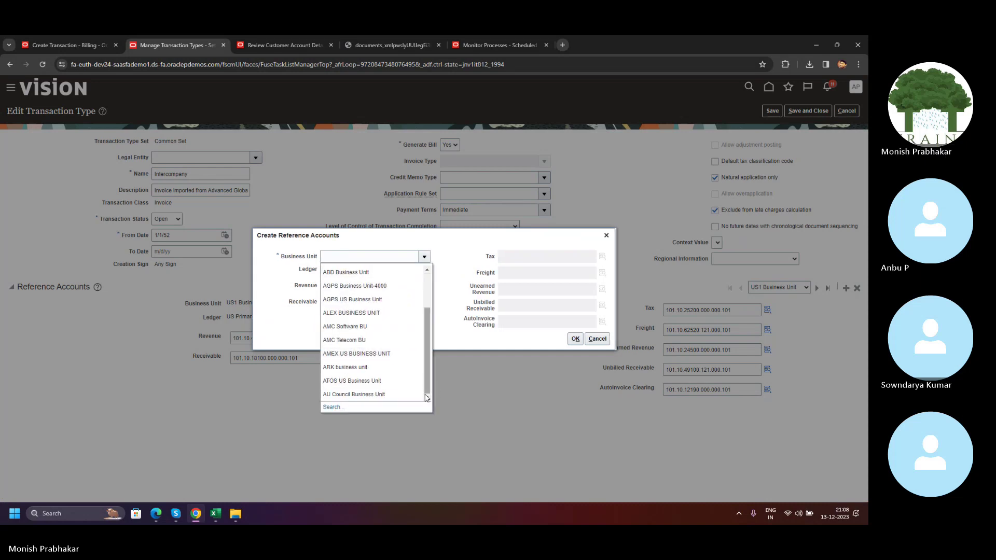
click(607, 238)
click(847, 111)
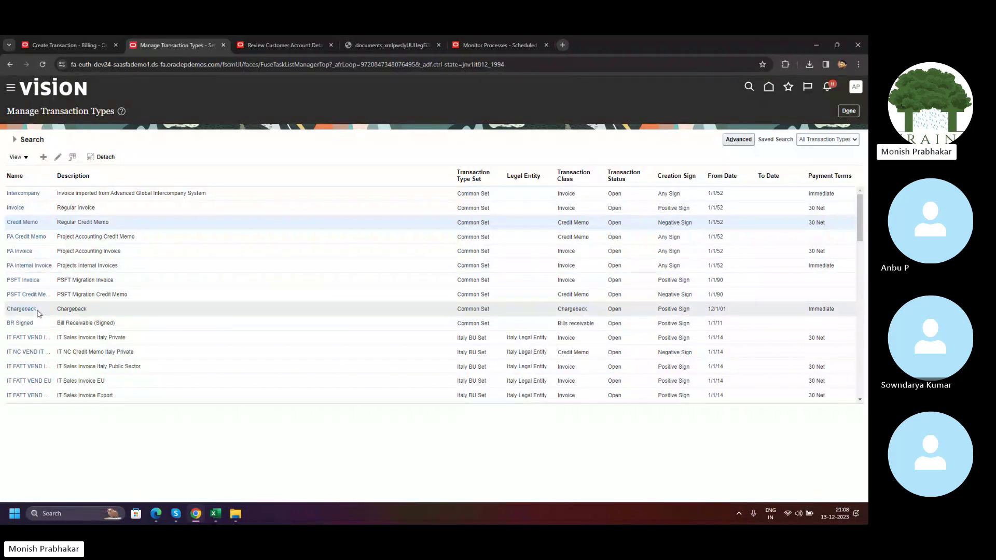
Examine the Debit Memo transaction type's revenue and receivable reference accounts for Healthcare US Business Unit, and leave without saving.
scroll(127, 332, down, 5)
scroll(129, 375, down, 6)
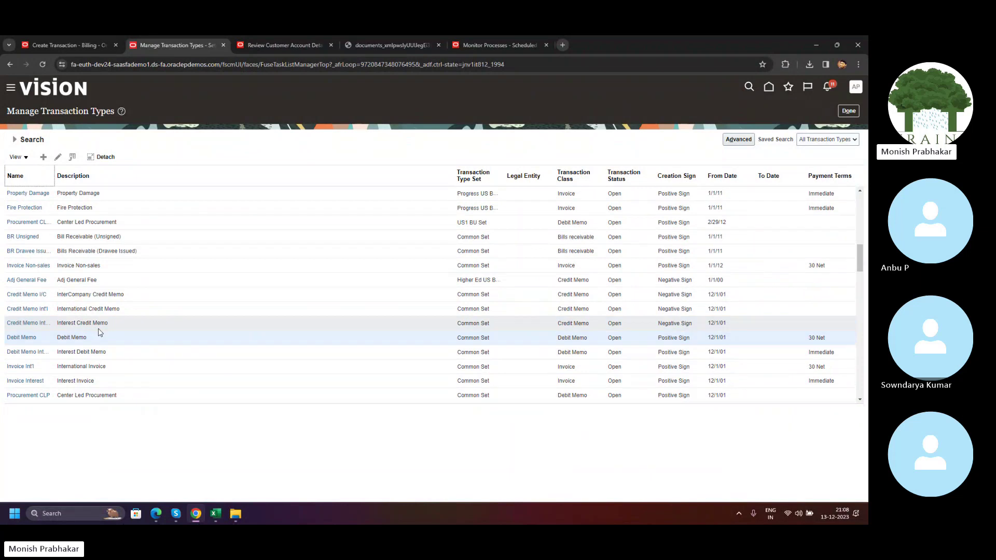
click(58, 157)
click(790, 288)
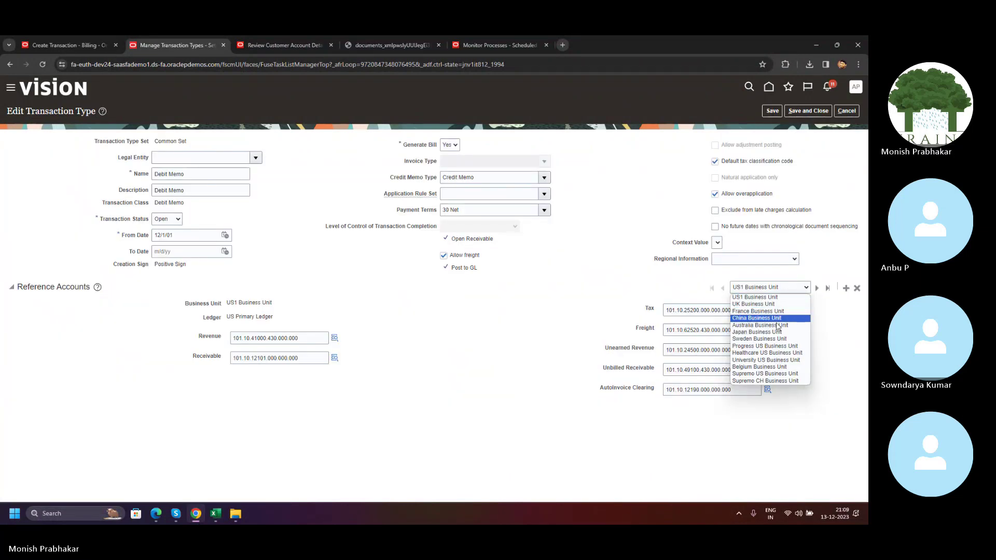
click(768, 353)
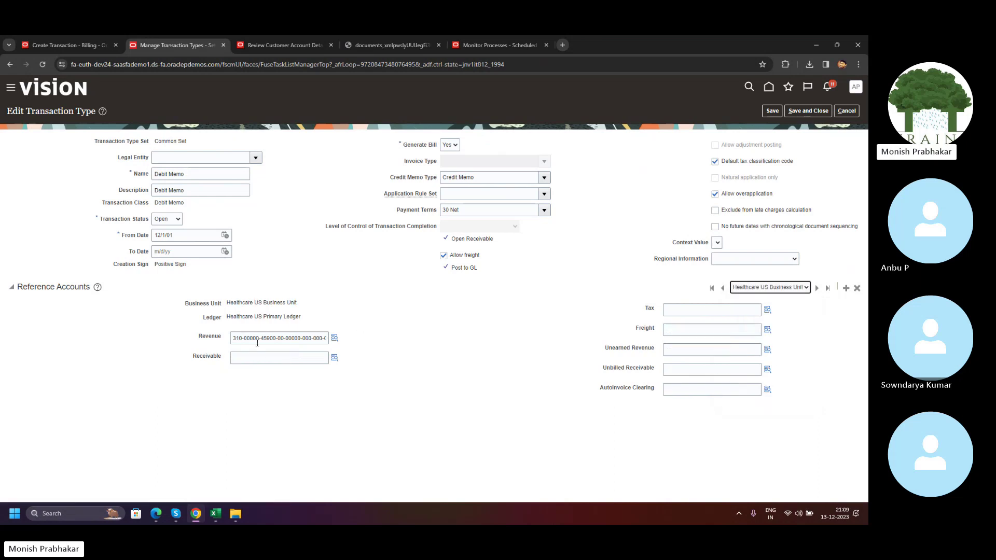
drag(233, 338, 328, 338)
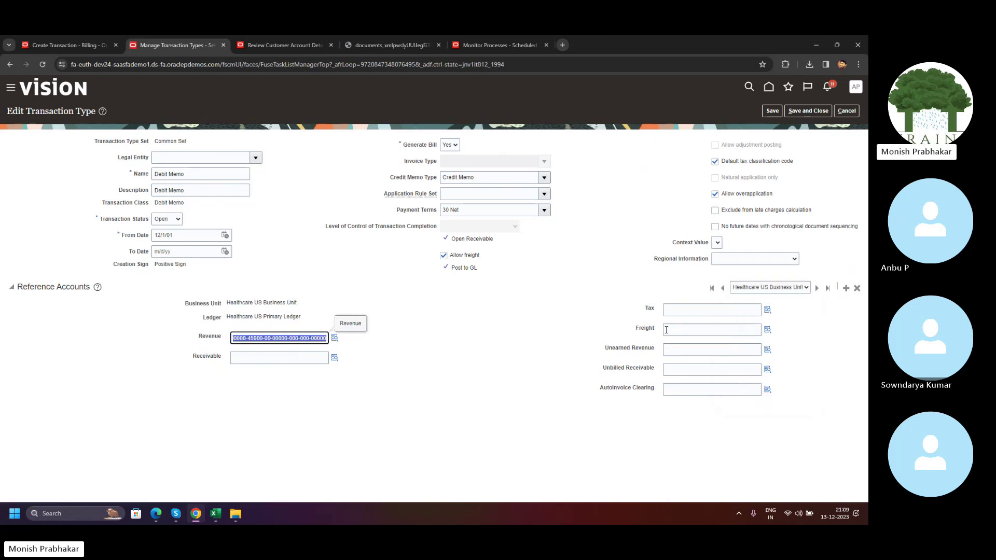
click(240, 358)
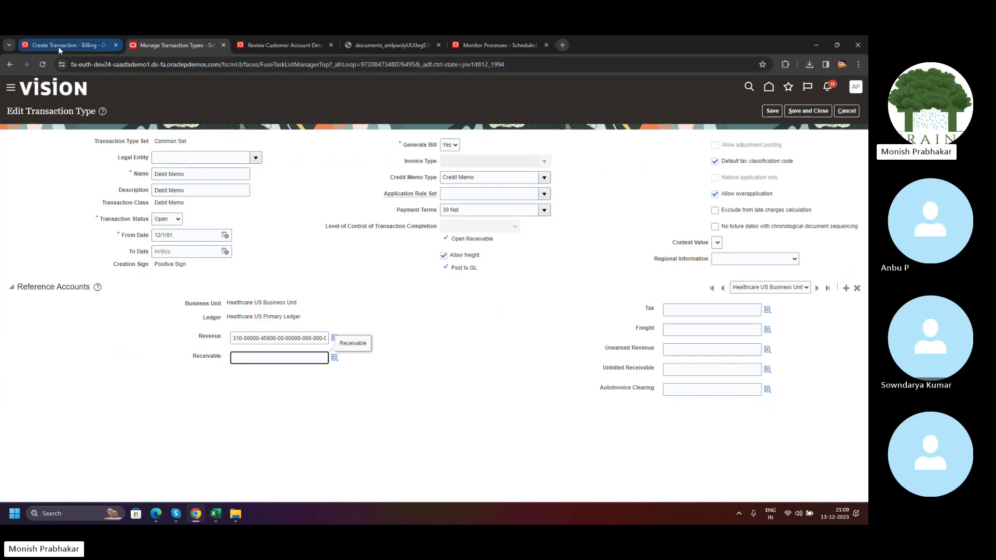
click(845, 111)
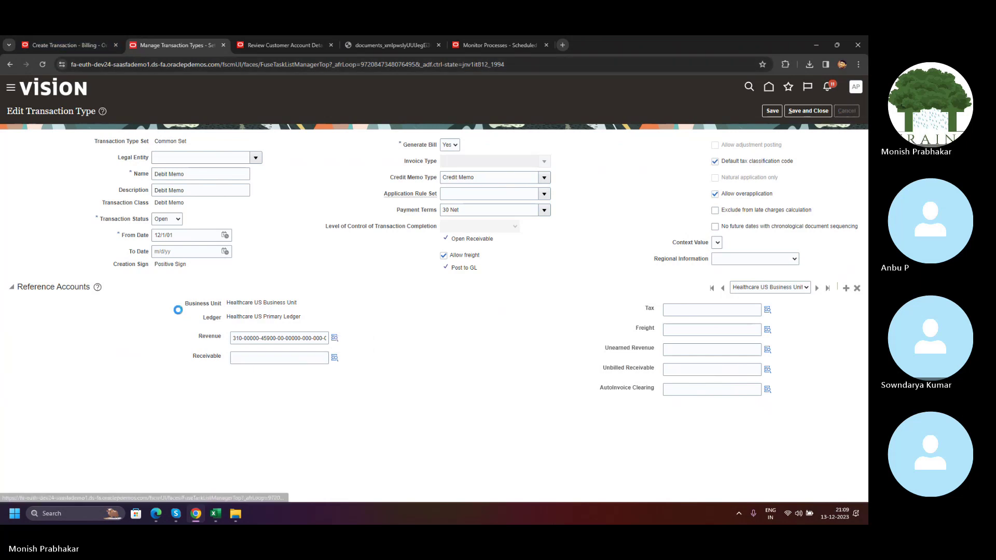
Examine the regular Credit Memo transaction type's revenue and receivable reference accounts for Healthcare US Business Unit.
click(102, 224)
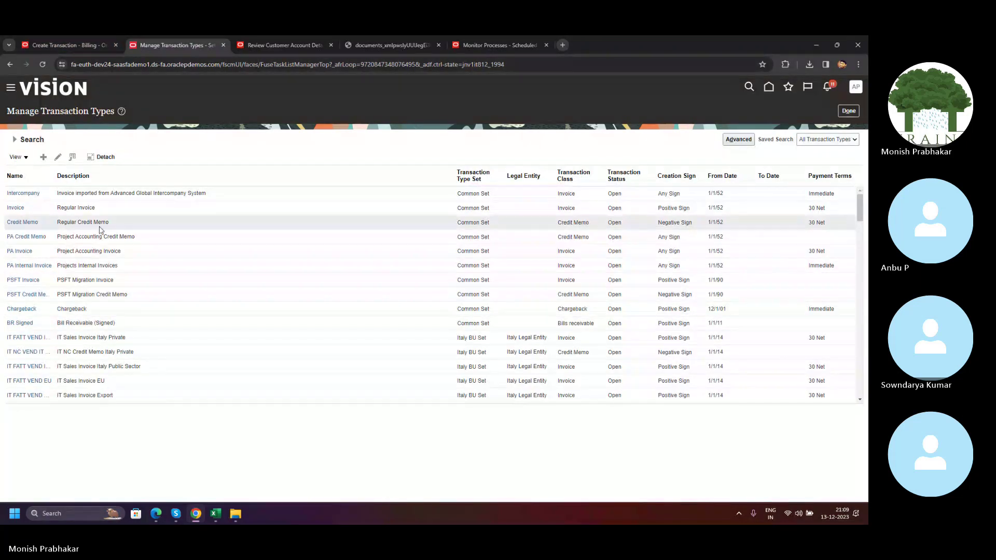
click(57, 157)
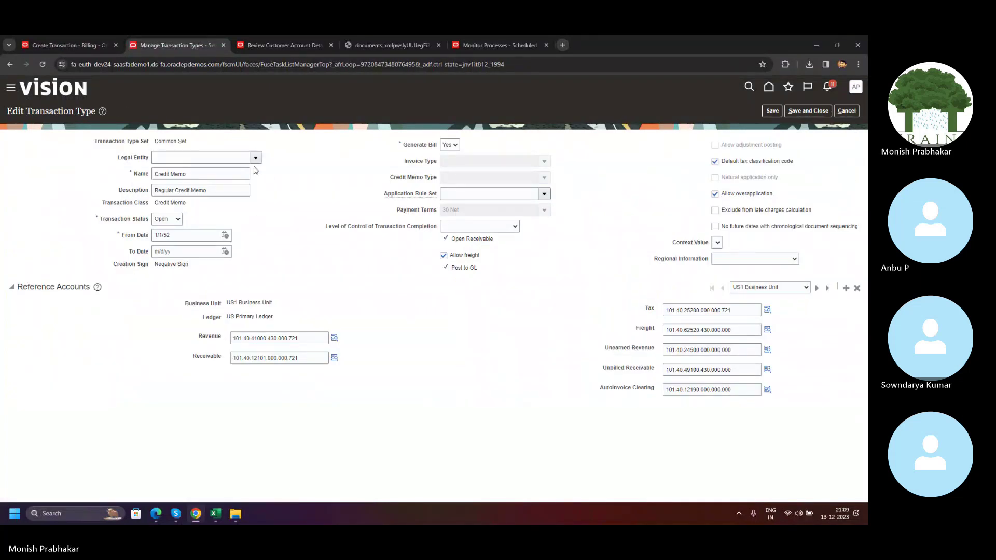
click(771, 297)
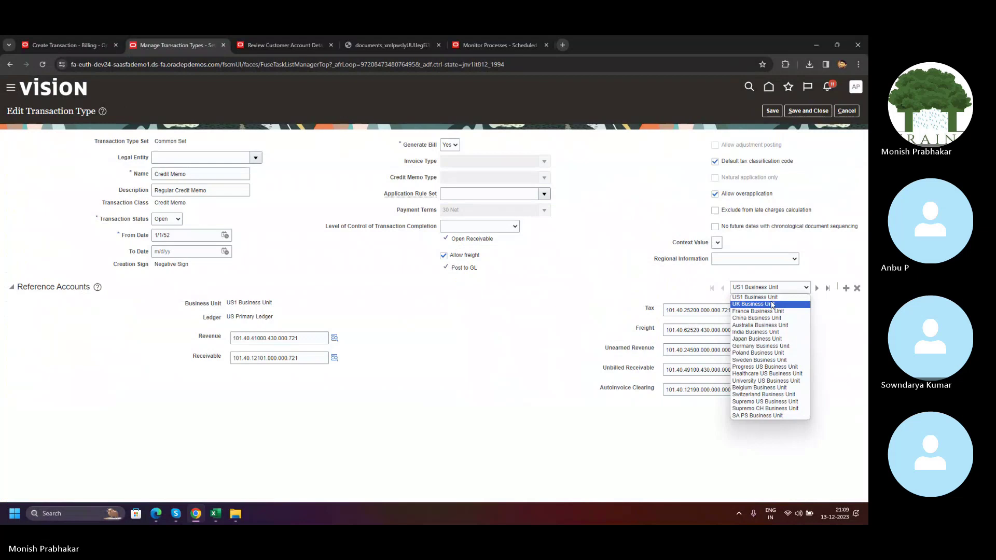
click(771, 375)
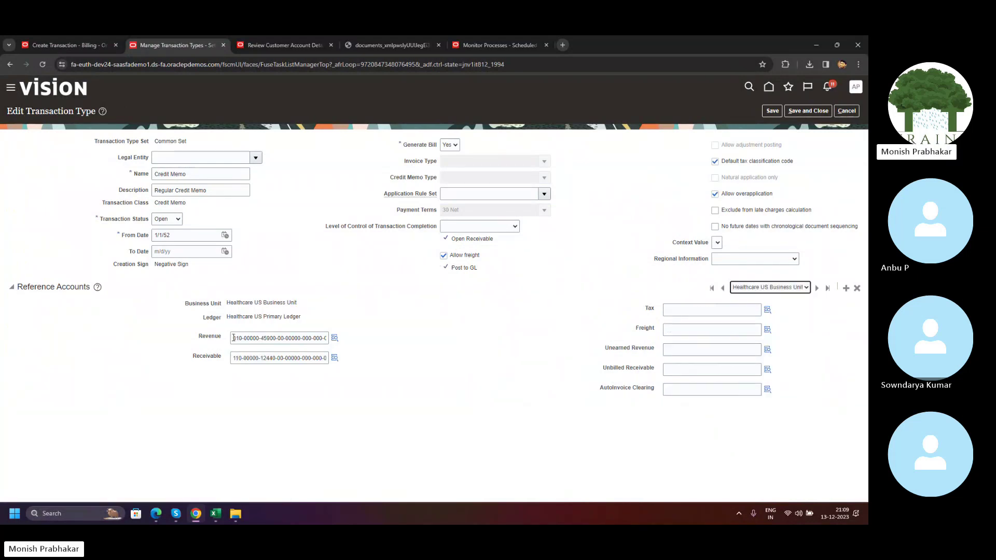
drag(233, 339, 336, 338)
click(352, 339)
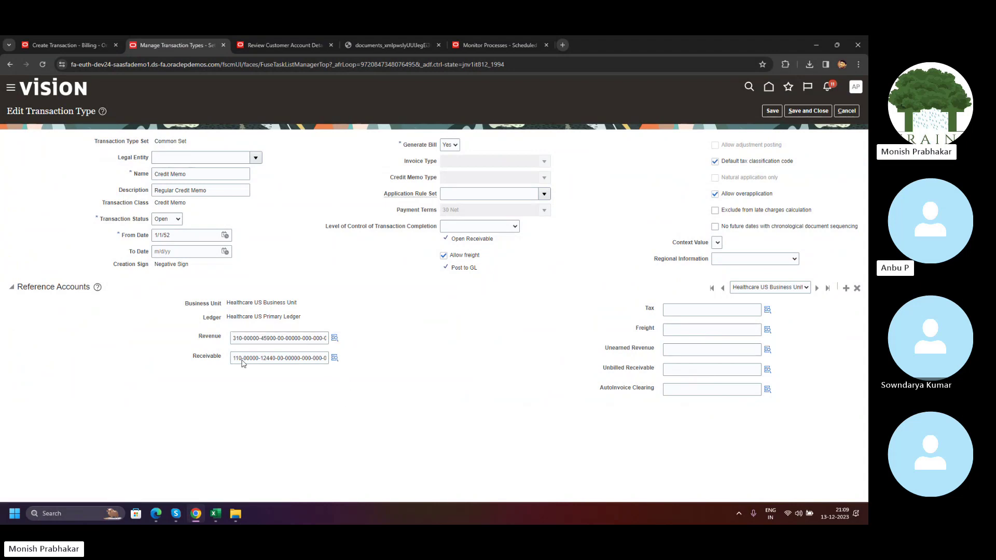
Compare the Account segment of the credit memo's revenue distribution with the Credit Memo transaction type's revenue reference account.
click(72, 45)
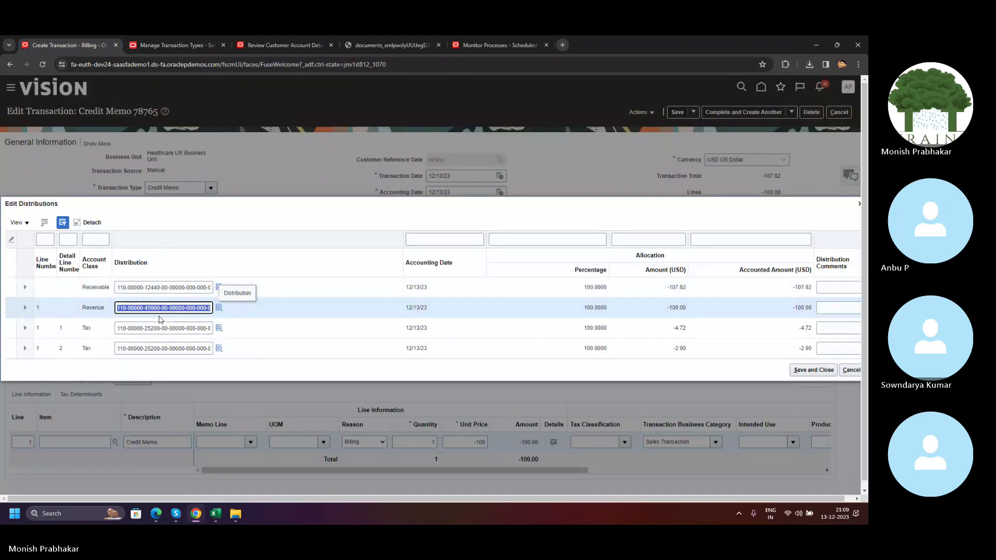
click(219, 308)
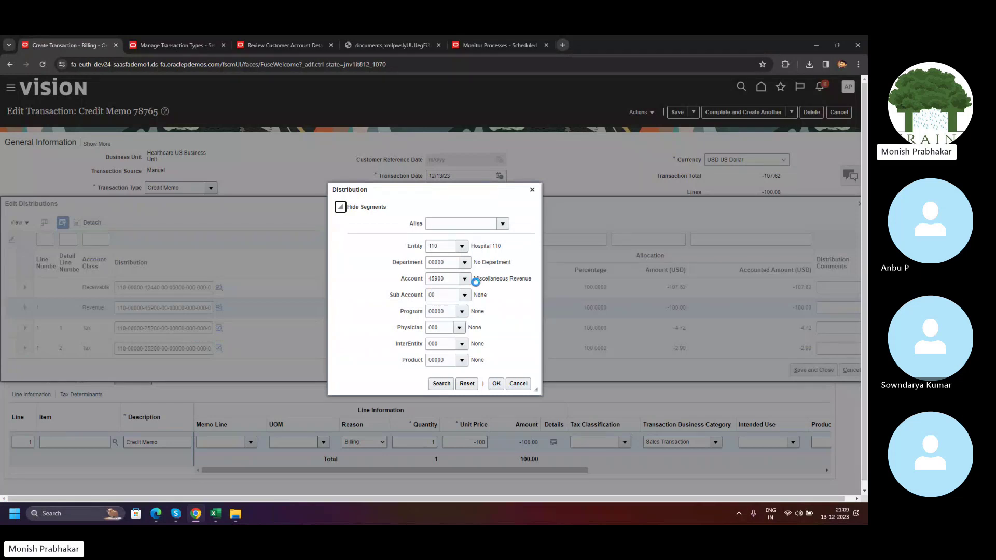
click(444, 280)
click(156, 46)
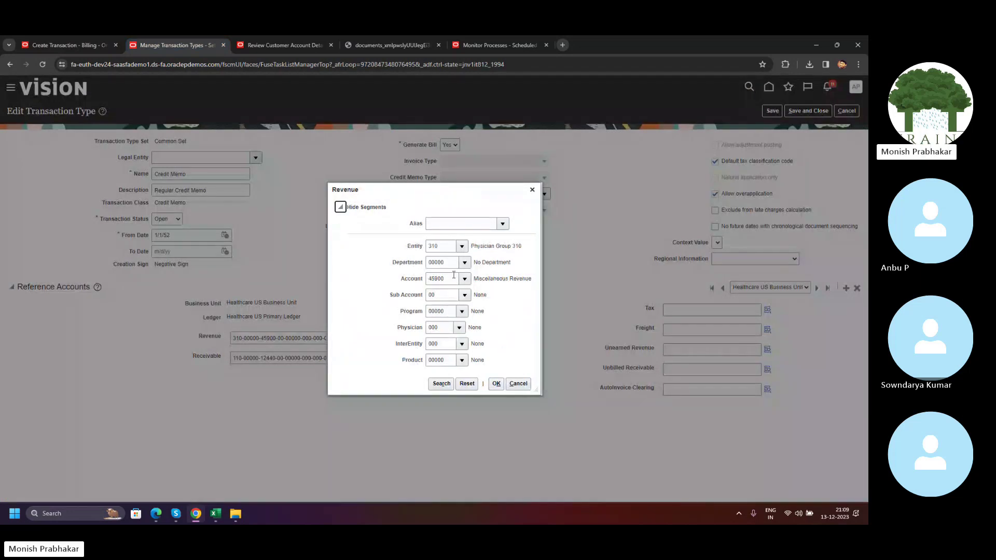
drag(445, 279, 435, 280)
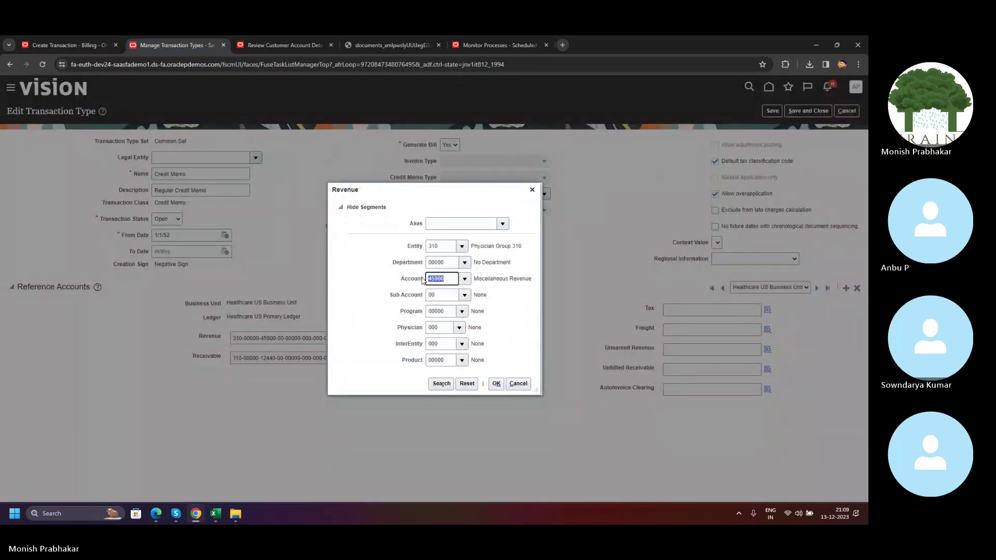
click(515, 387)
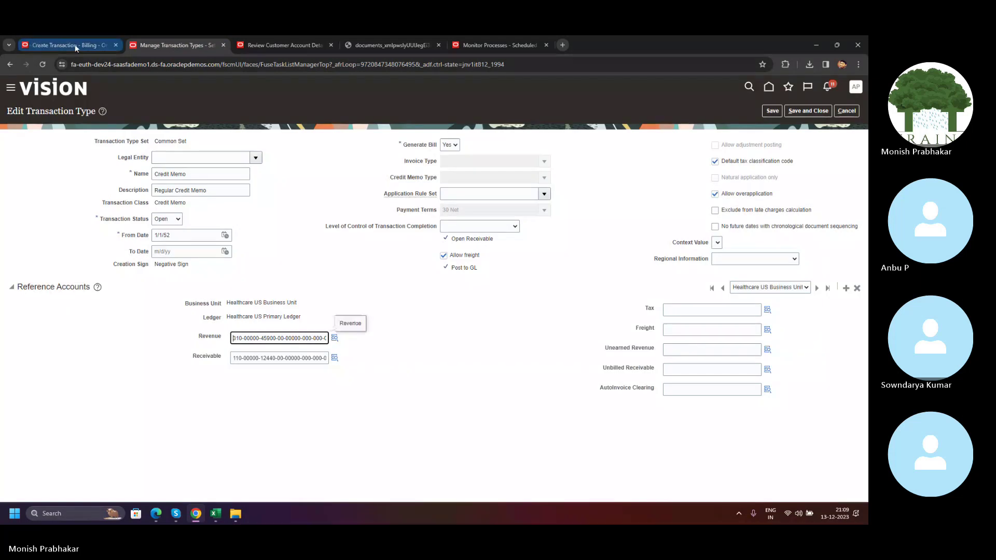
click(75, 44)
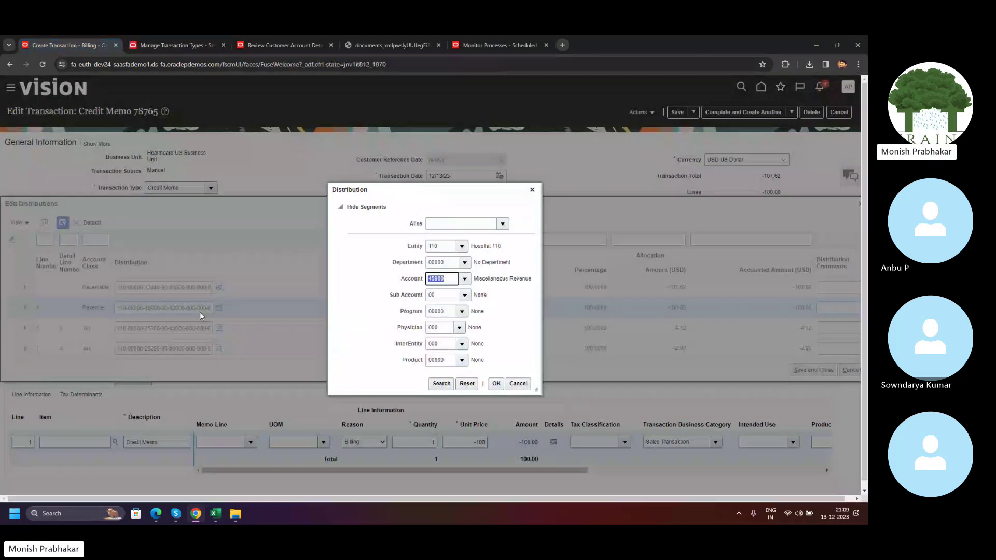
click(519, 384)
Compare the Account segment of the credit memo's receivable distribution with the Credit Memo transaction type's receivable reference account.
click(219, 287)
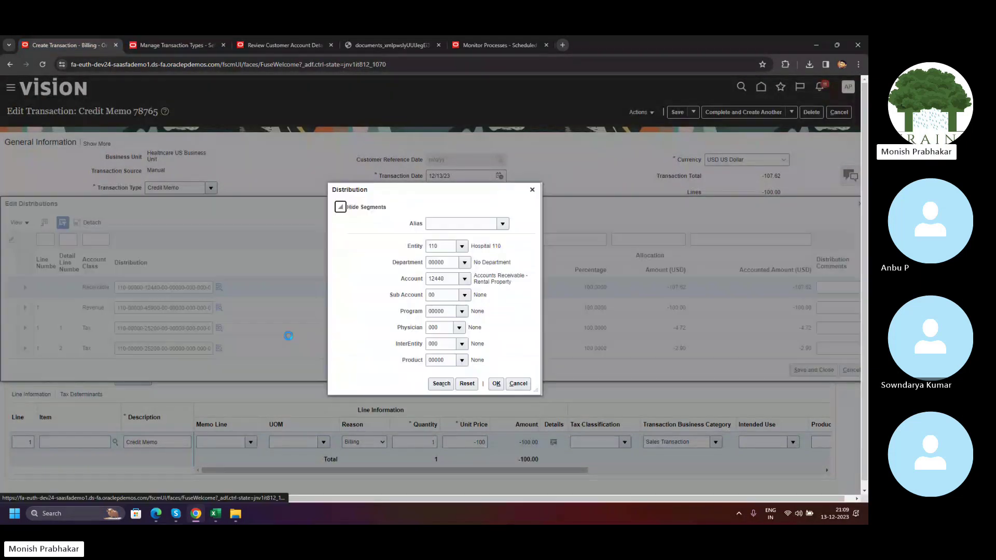
drag(444, 279, 436, 281)
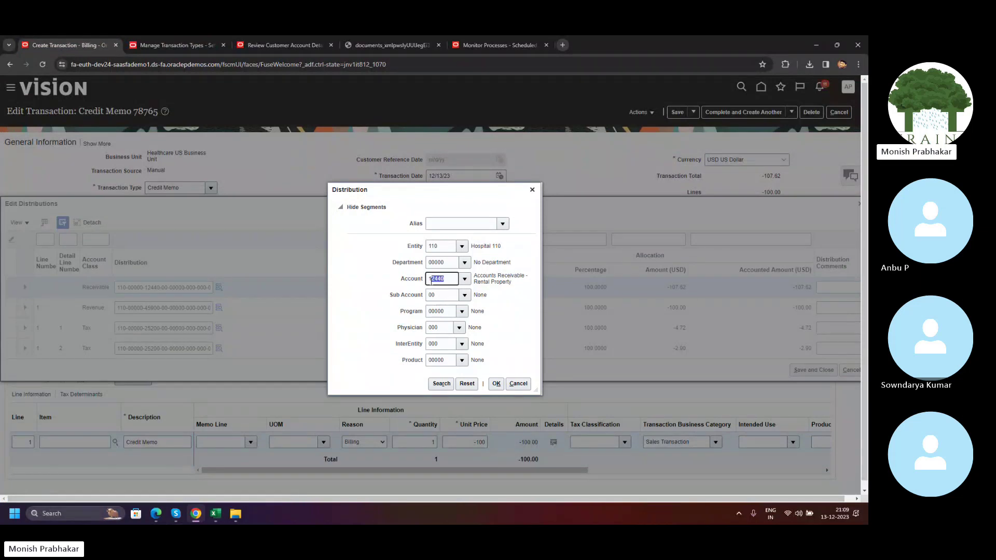
click(167, 46)
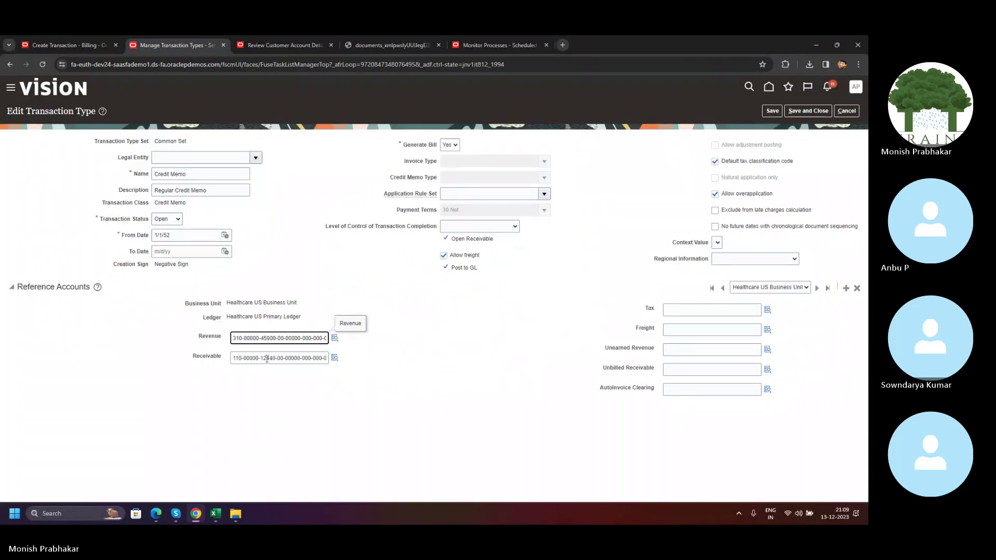
click(335, 358)
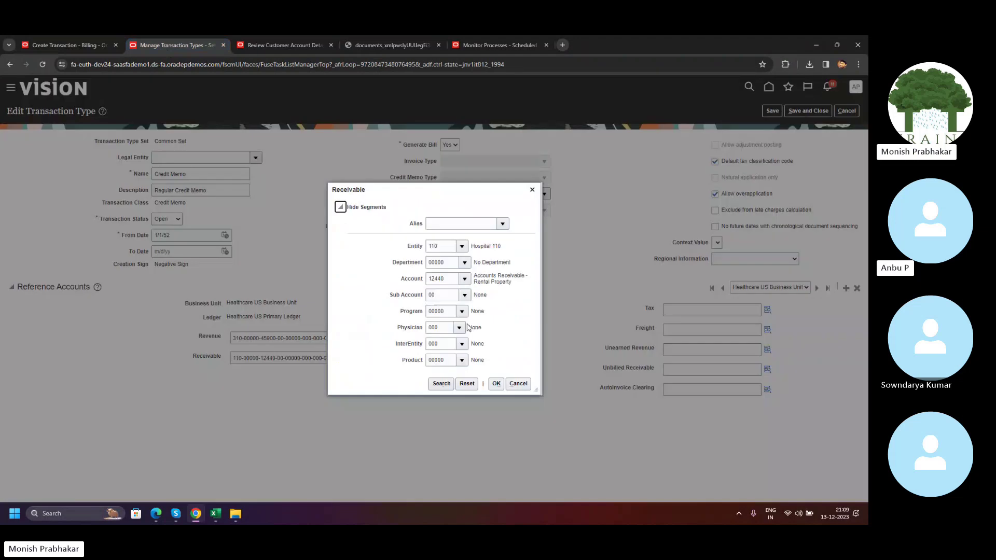
click(444, 280)
drag(444, 280, 422, 280)
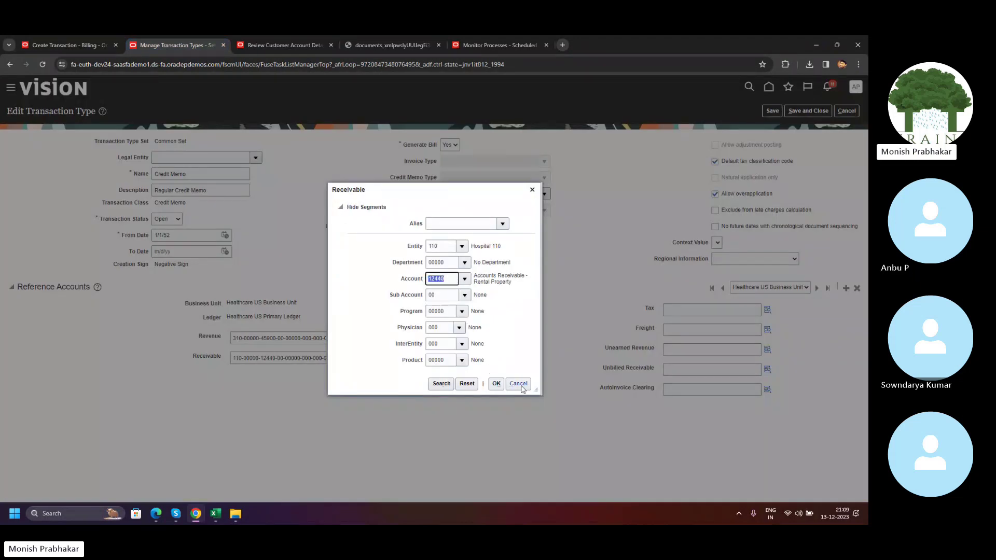
click(517, 384)
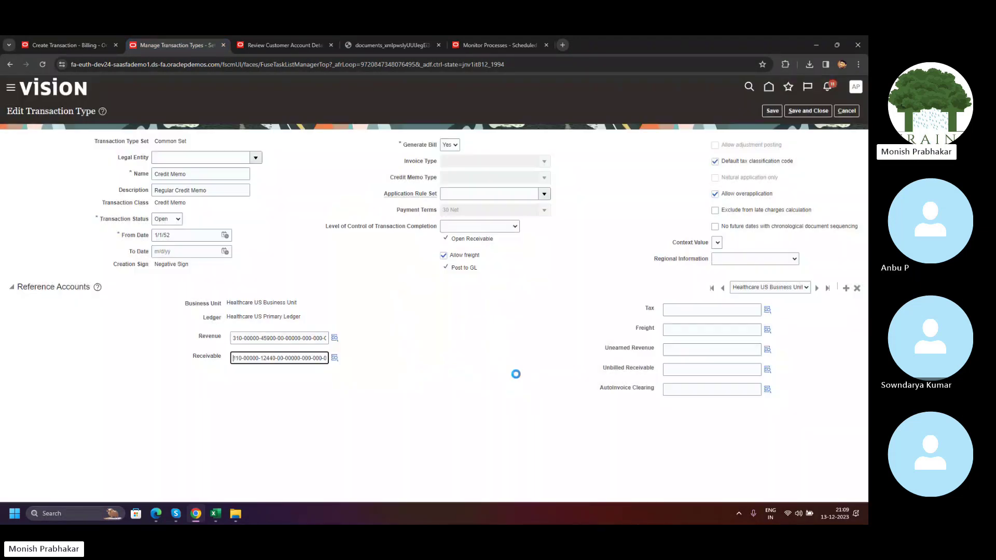
Compare the Entity segment of the transaction type's revenue account with the Entity in the credit memo's receivable distribution.
double_click(269, 339)
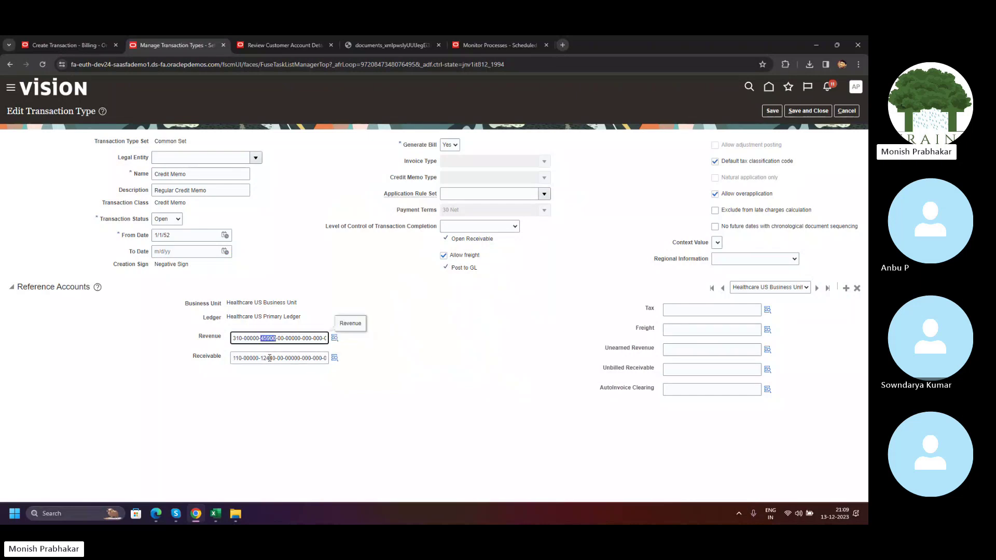
double_click(269, 358)
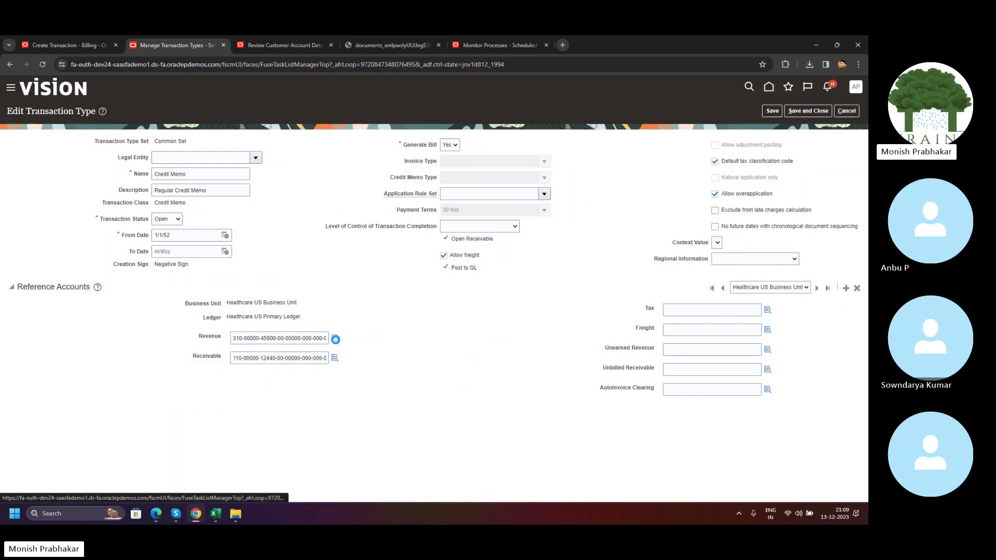
click(335, 339)
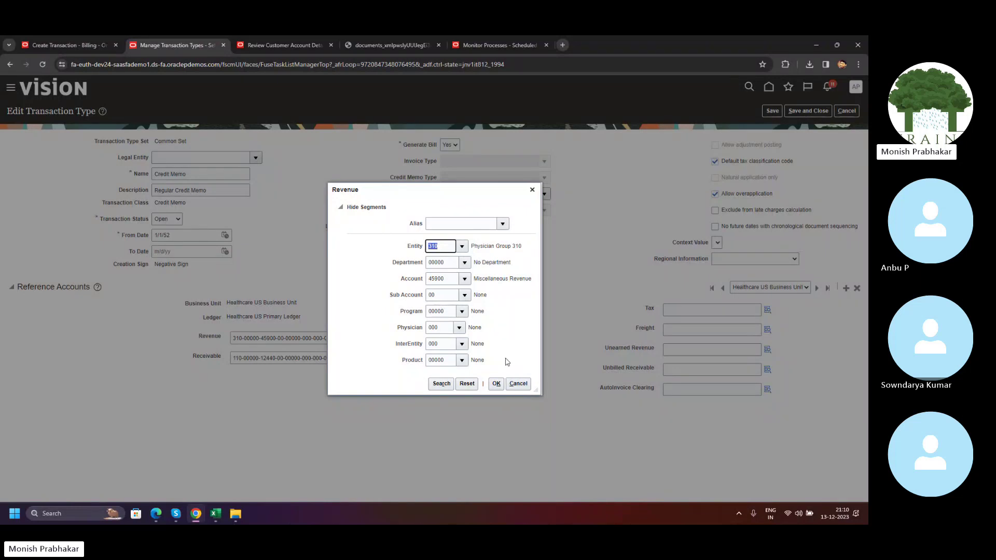
click(60, 46)
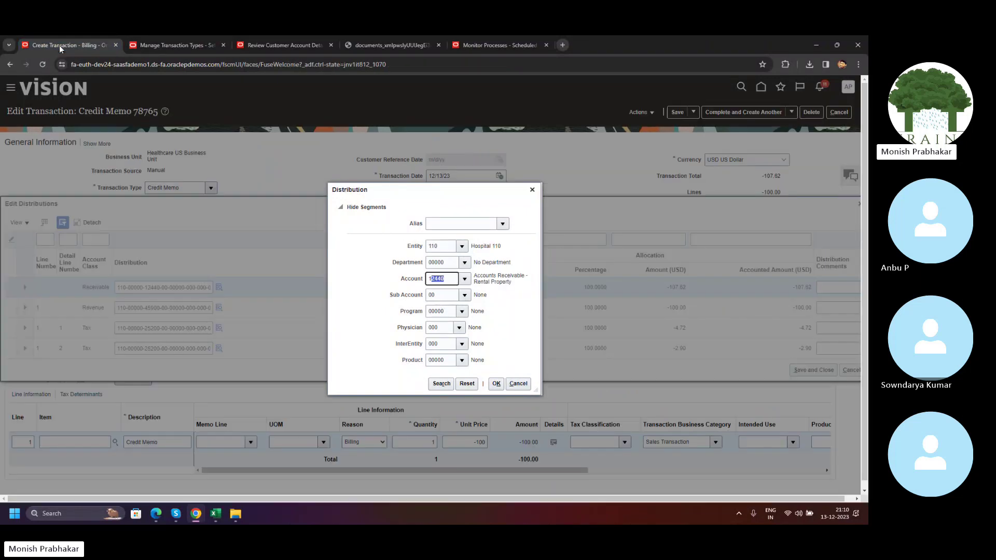
click(435, 248)
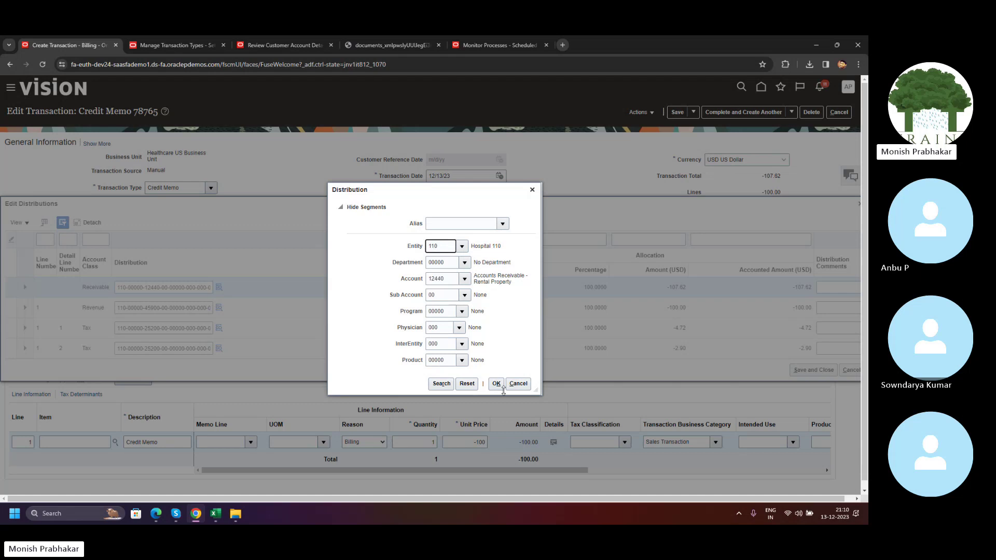
click(518, 384)
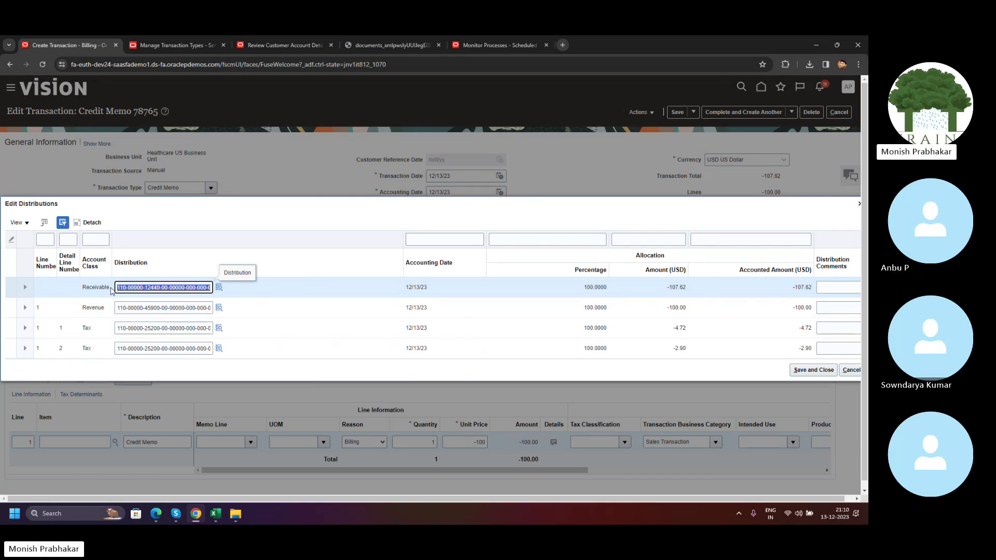
click(218, 291)
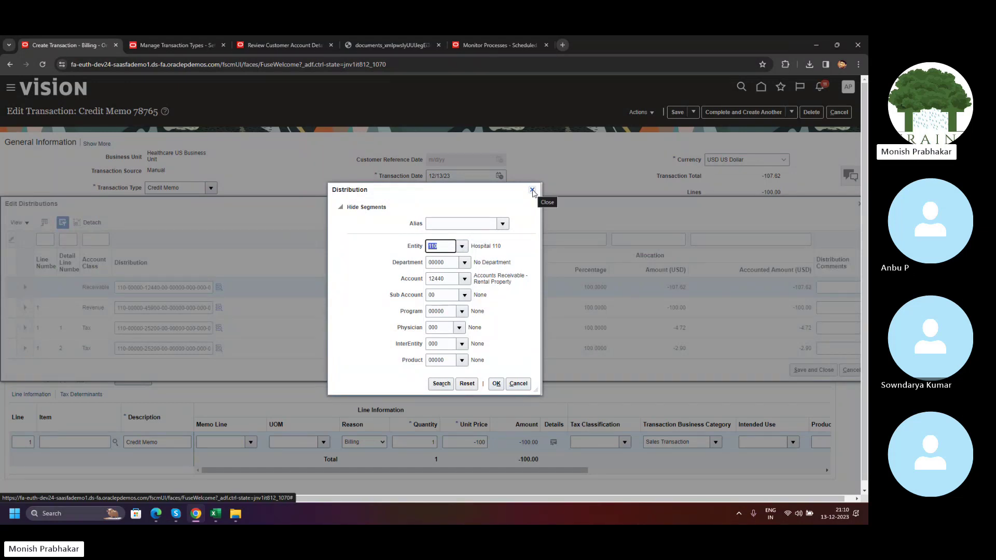
click(532, 191)
Duplicate the Manage Transaction Types browser page, close the customer account details and invoice PDF pages, and switch to the duplicate.
click(181, 44)
right_click(182, 45)
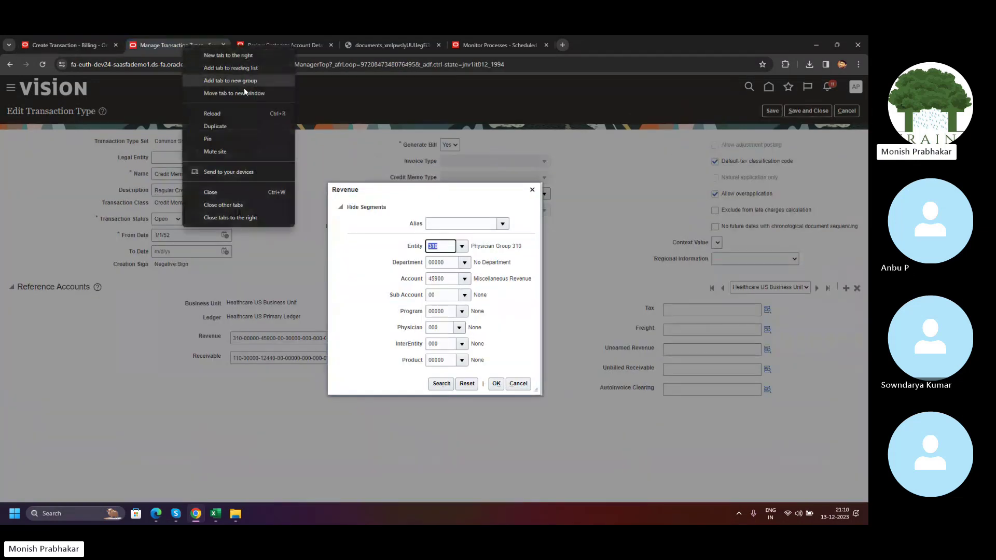
click(231, 126)
click(399, 45)
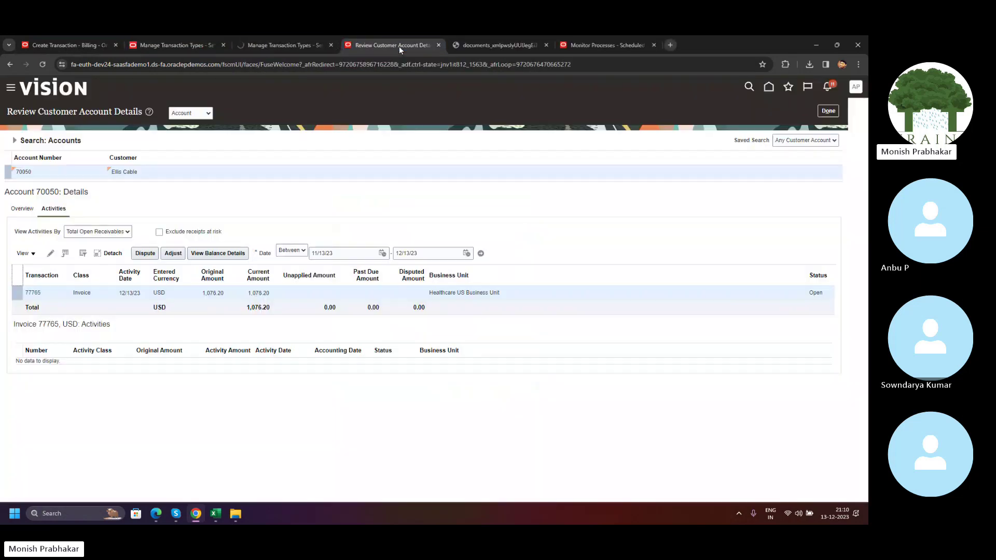
click(439, 46)
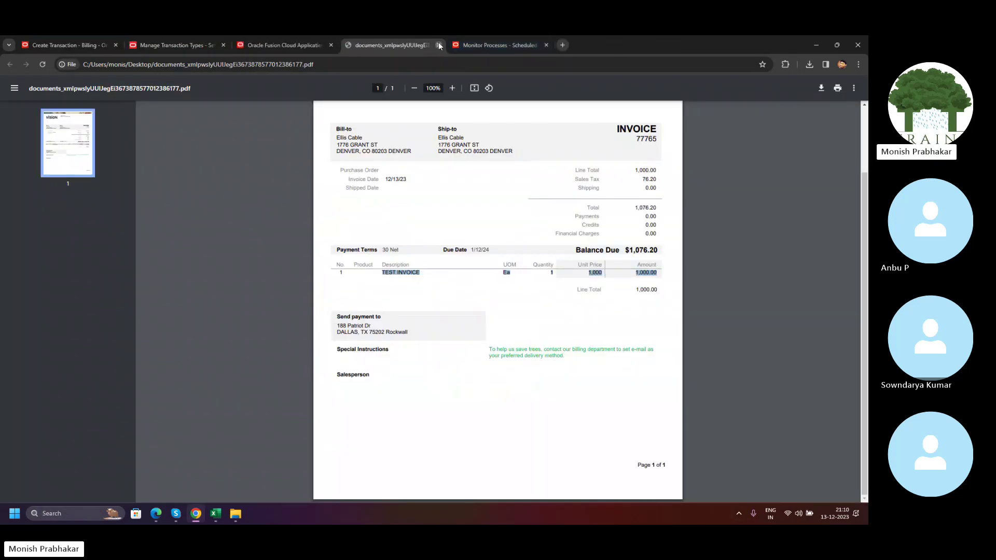
click(439, 45)
click(283, 45)
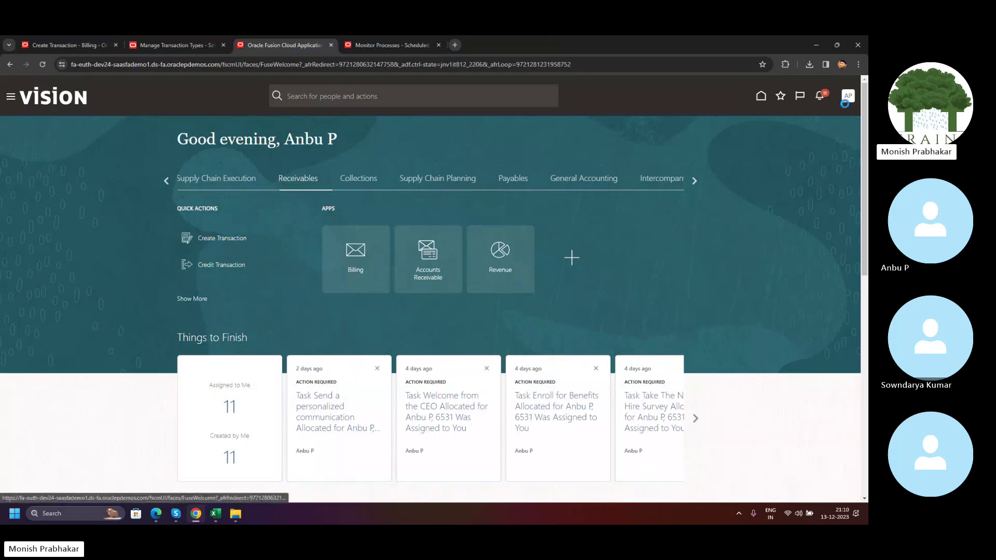
Go to Setup and Maintenance, search the setup tasks for "manage auto", and open Manage AutoAccounting Rules.
click(846, 100)
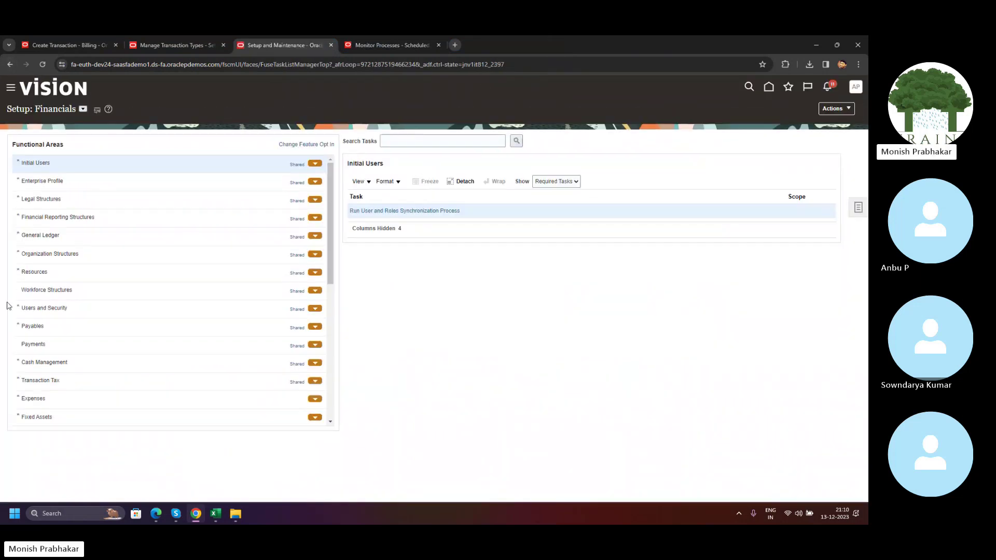
click(858, 208)
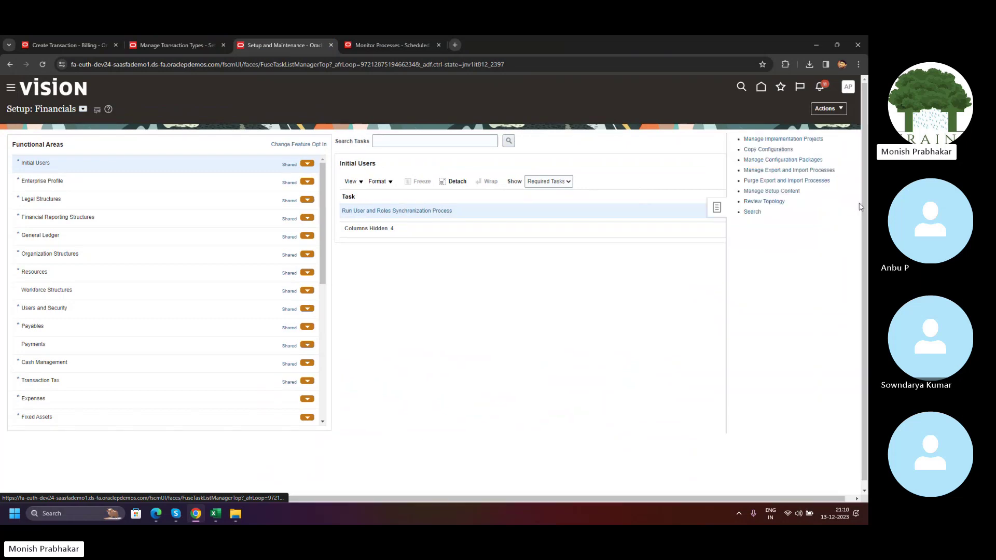
click(741, 212)
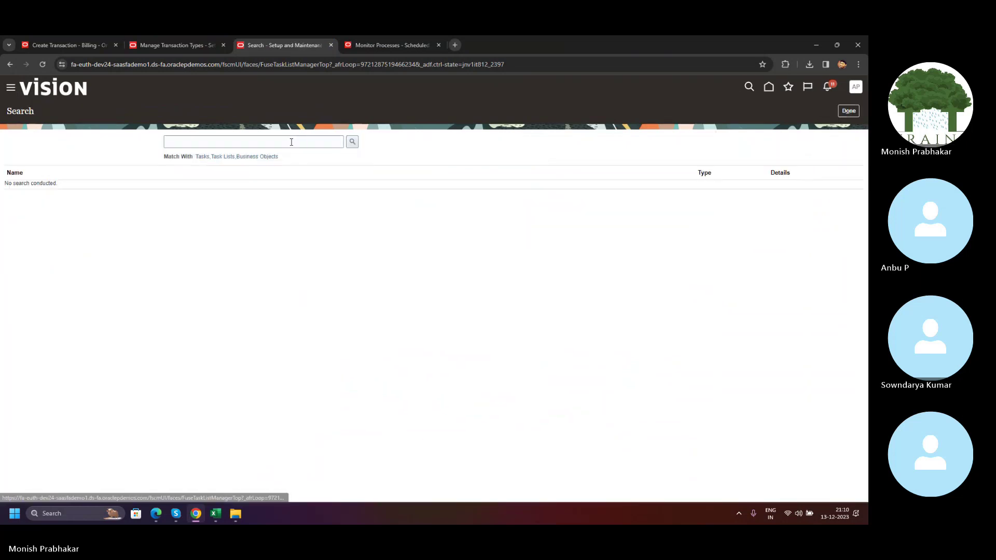
text(manage auto)
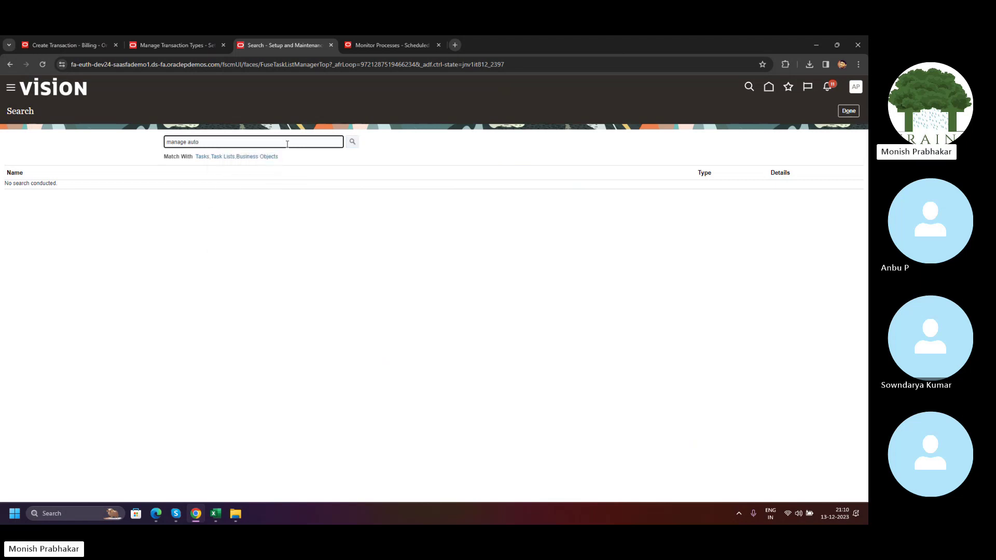
key(Return)
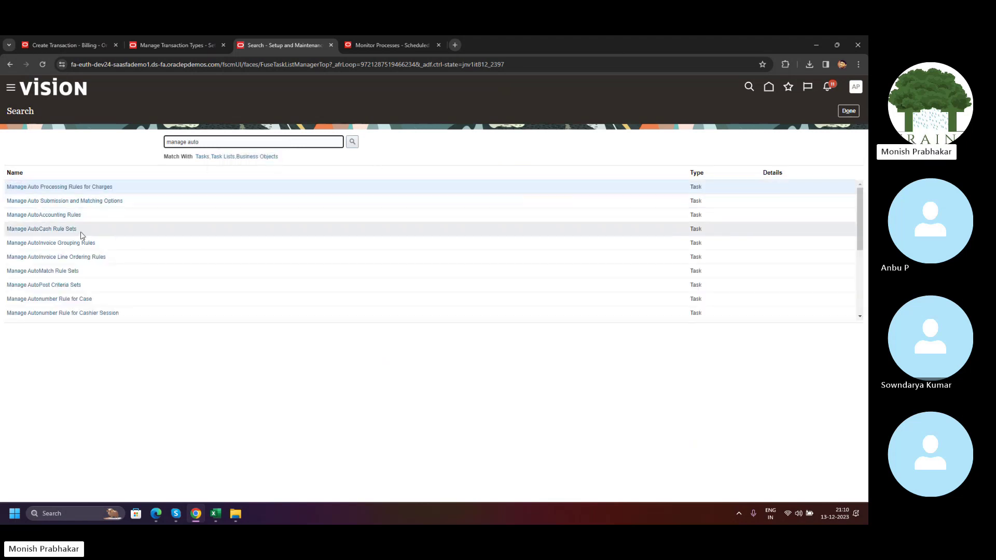
click(52, 215)
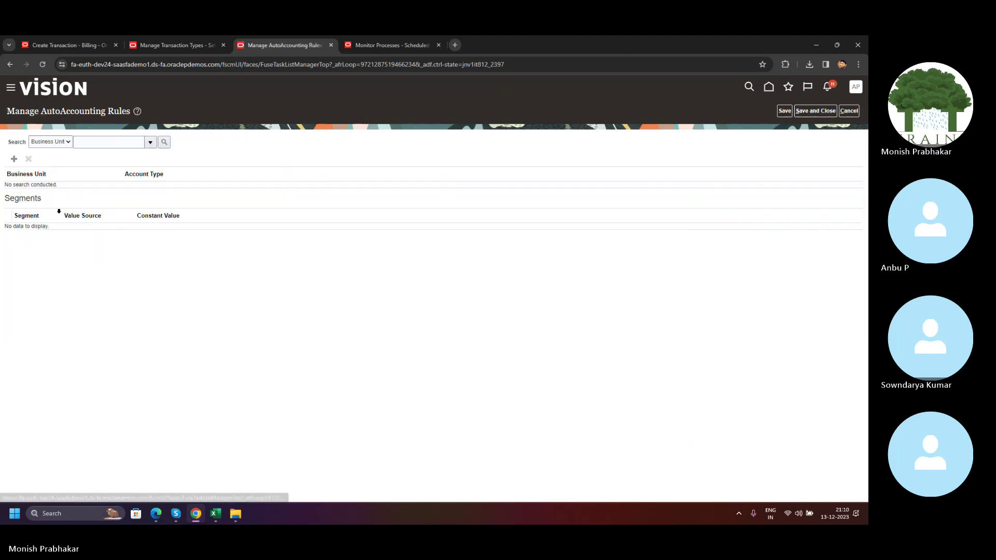
click(150, 143)
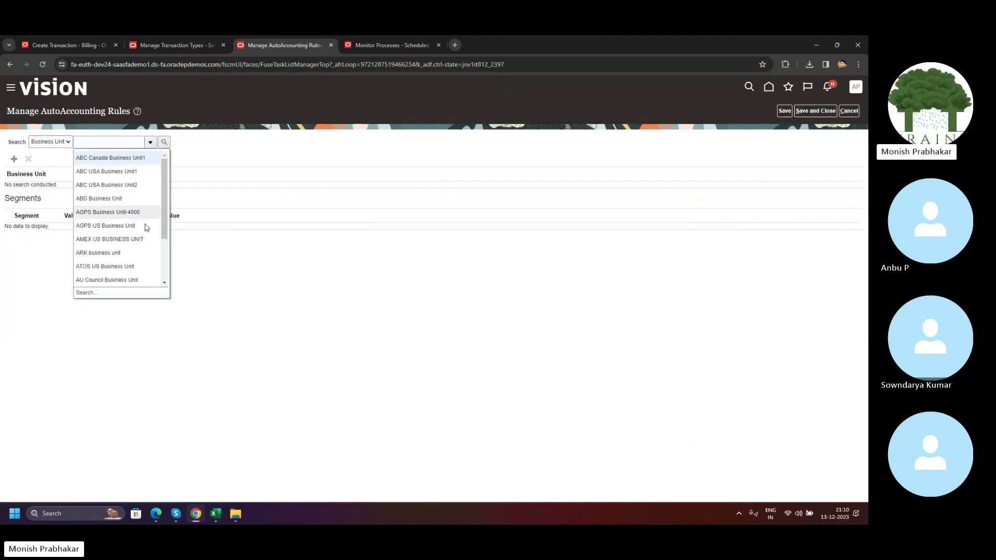
scroll(144, 240, down, 2)
click(95, 293)
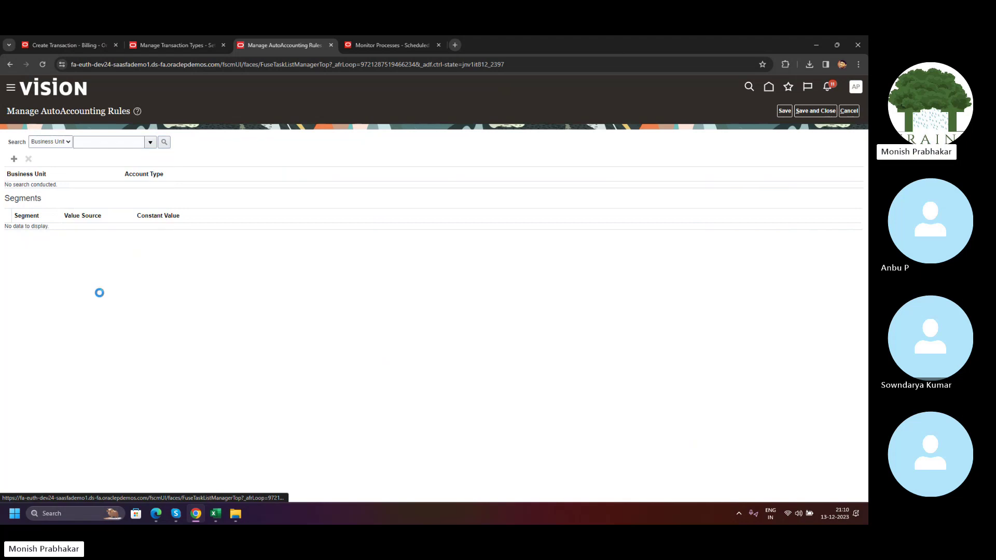
click(424, 271)
key(Caps_Lock)
text(Health)
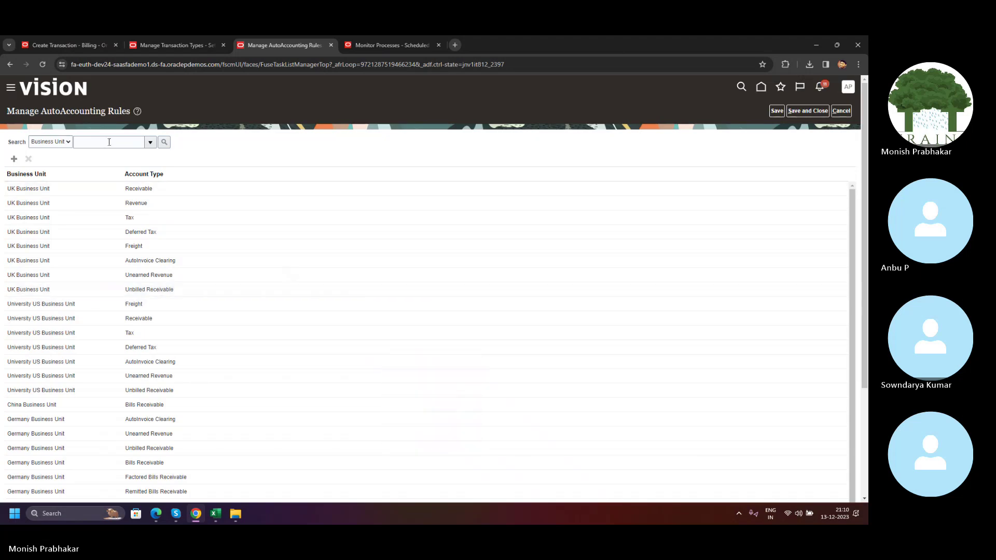
scroll(161, 249, down, 5)
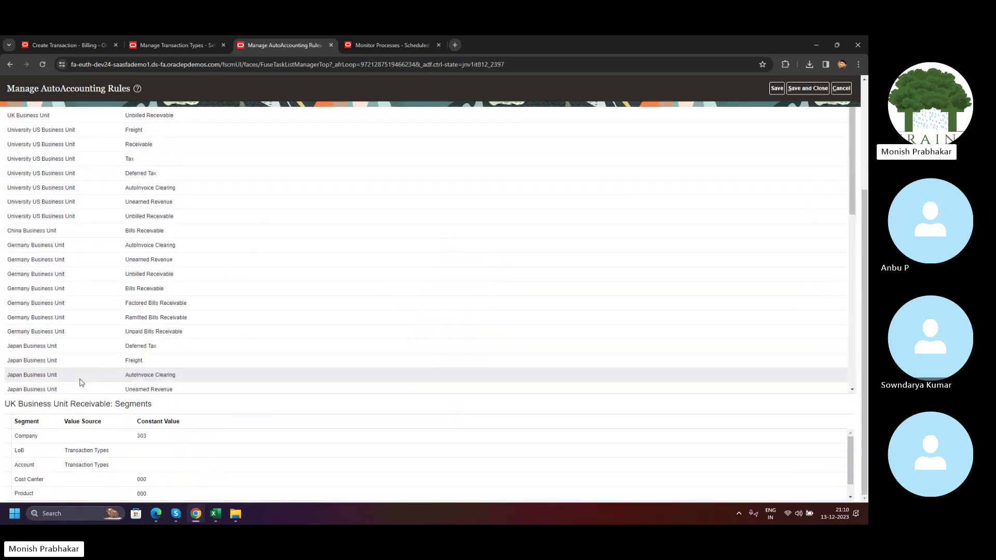
scroll(90, 324, down, 10)
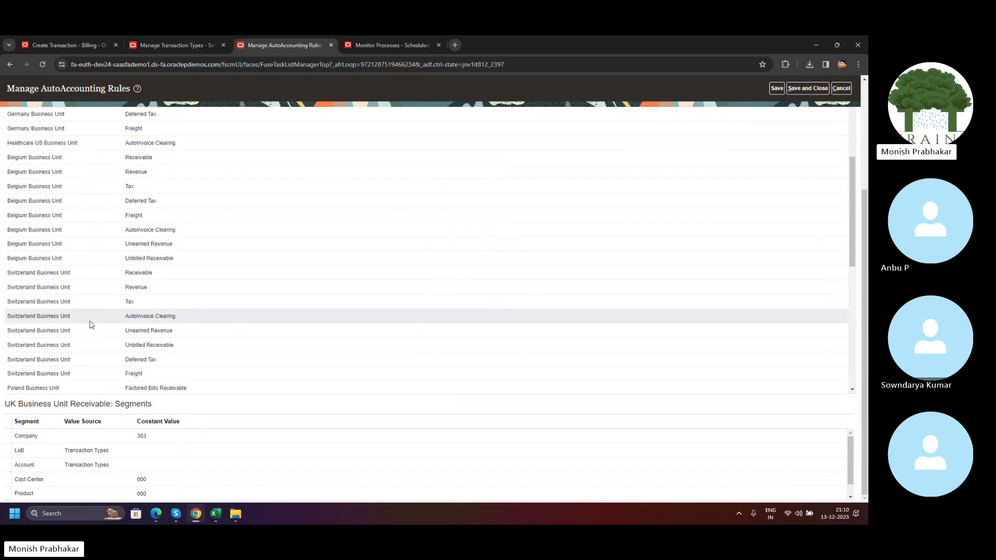
scroll(156, 132, up, 5)
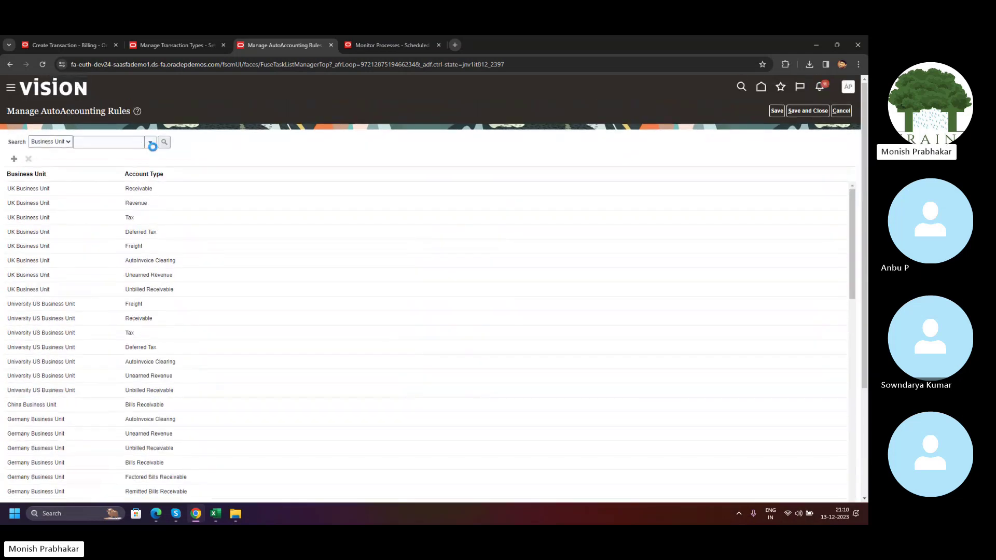
Look up business units matching "Hea%", select Healthcare US Business Unit, and search for its AutoAccounting rules.
click(150, 142)
click(94, 292)
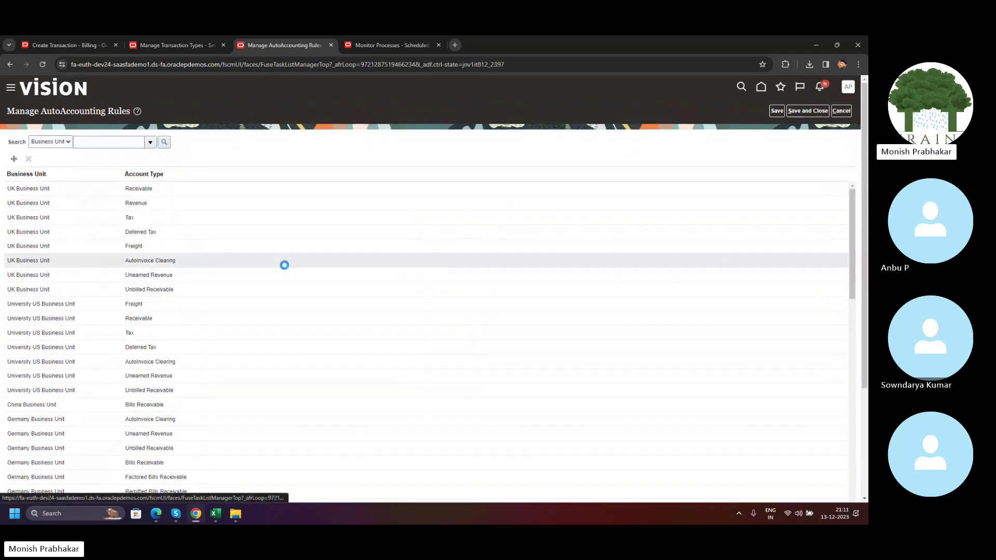
click(435, 270)
text(H)
key(Caps_Lock)
text(e)
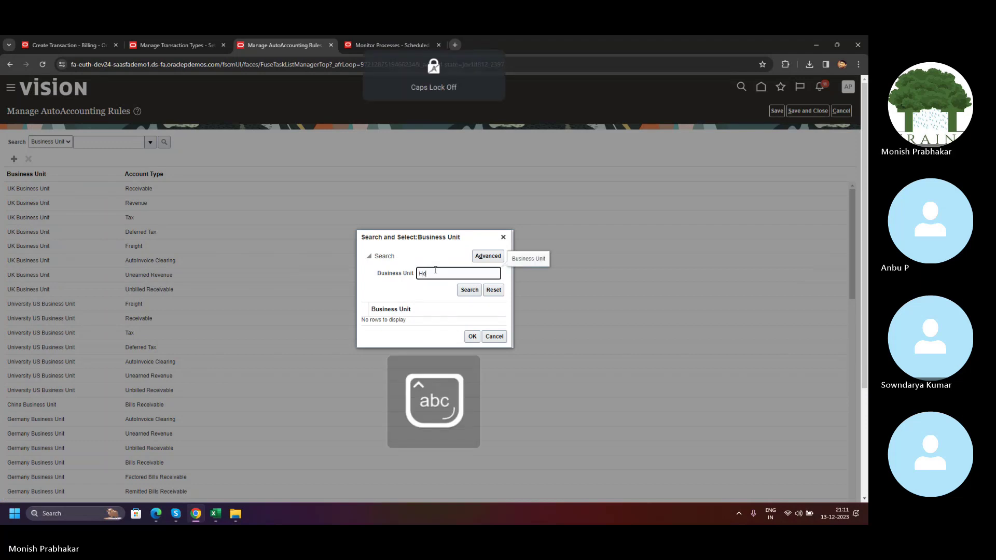
text(a%)
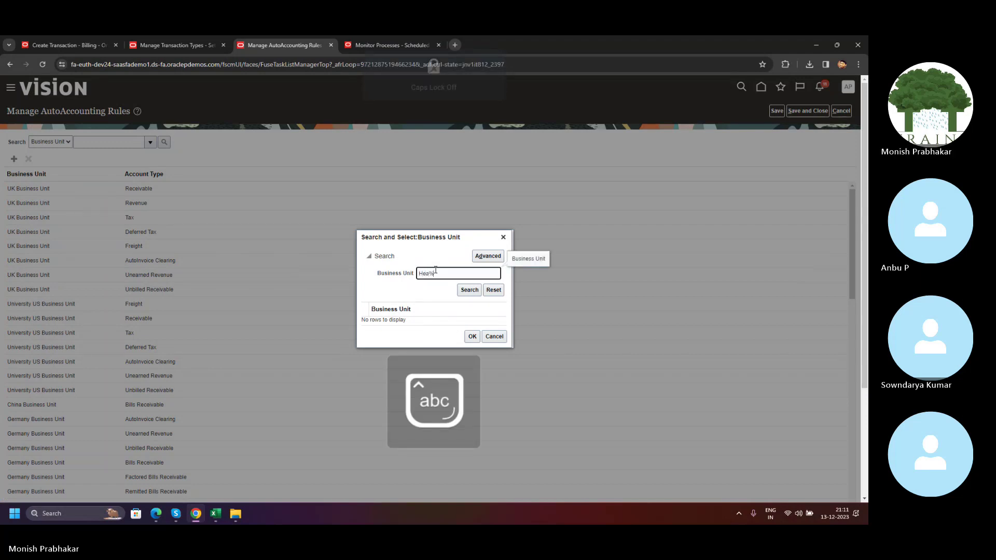
click(478, 291)
click(469, 320)
click(472, 341)
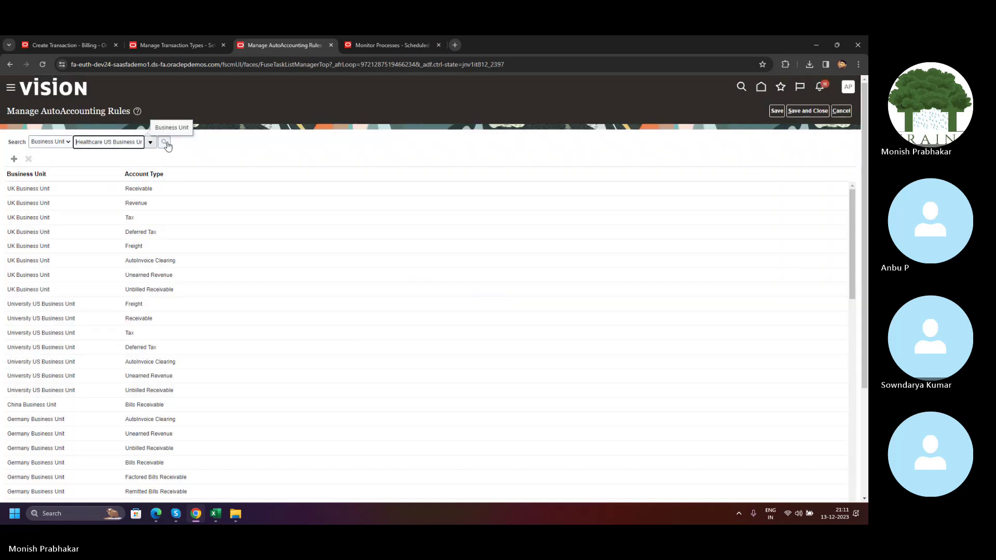
click(164, 142)
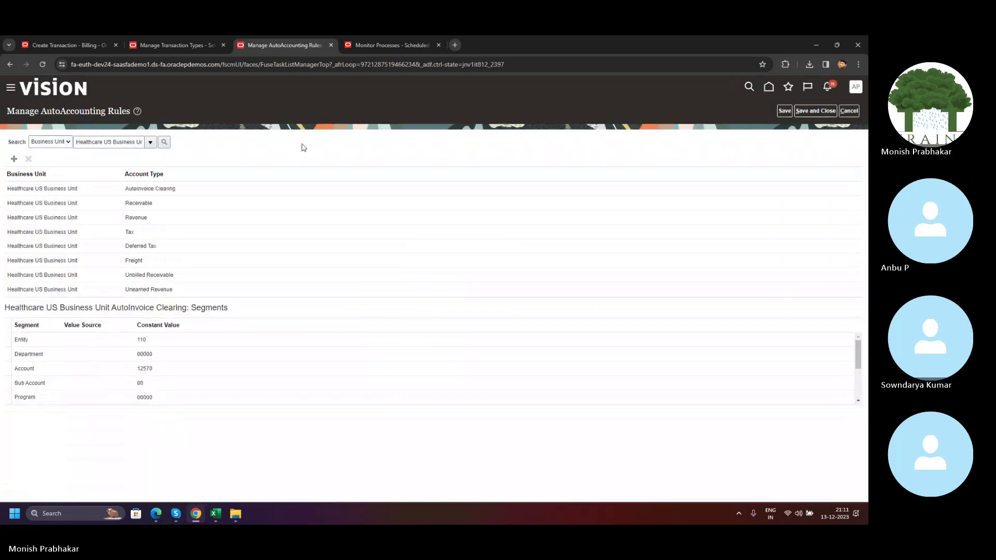
Examine the segment value sources and constants of the AutoInvoice Clearing and Receivable rules, including the Receivable rule's Entity and Account segments.
click(198, 191)
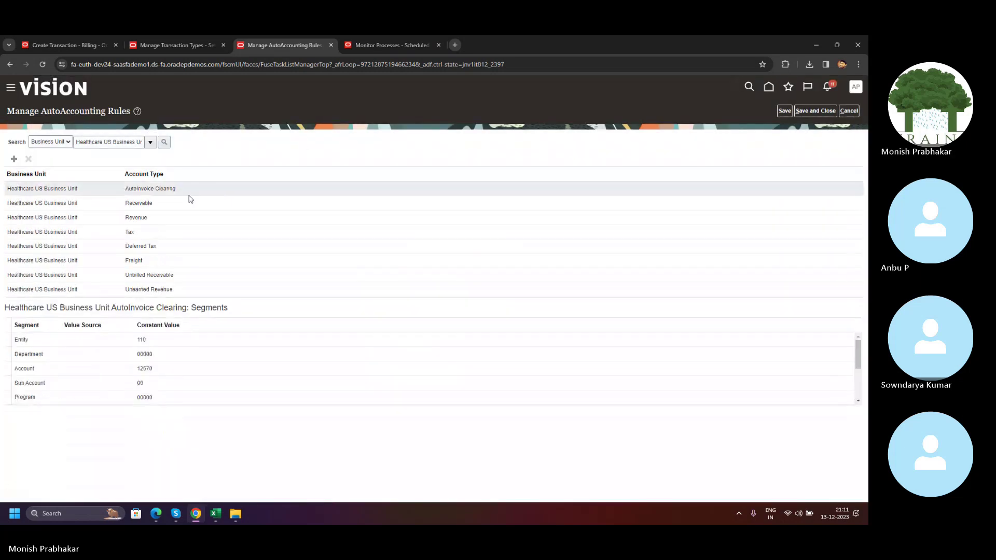
click(188, 339)
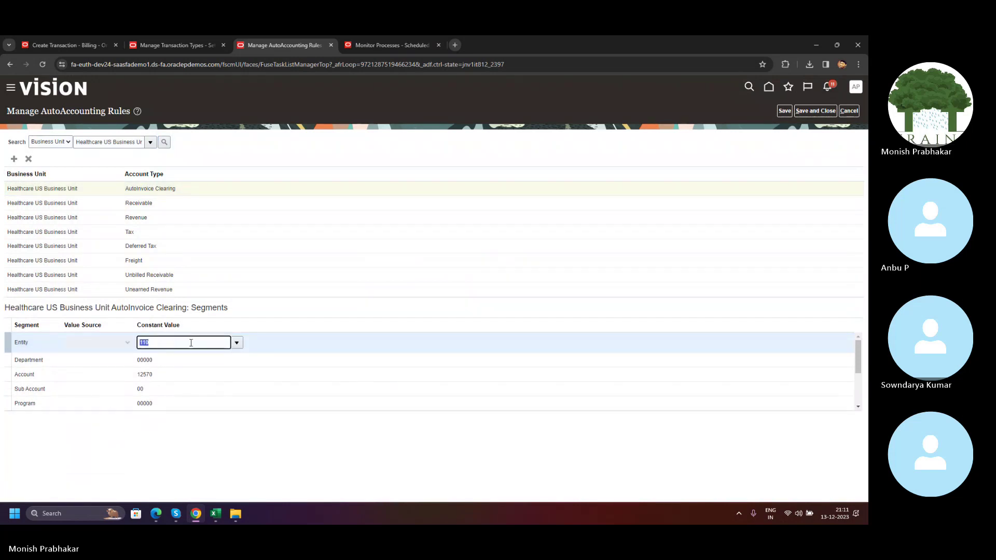
click(173, 204)
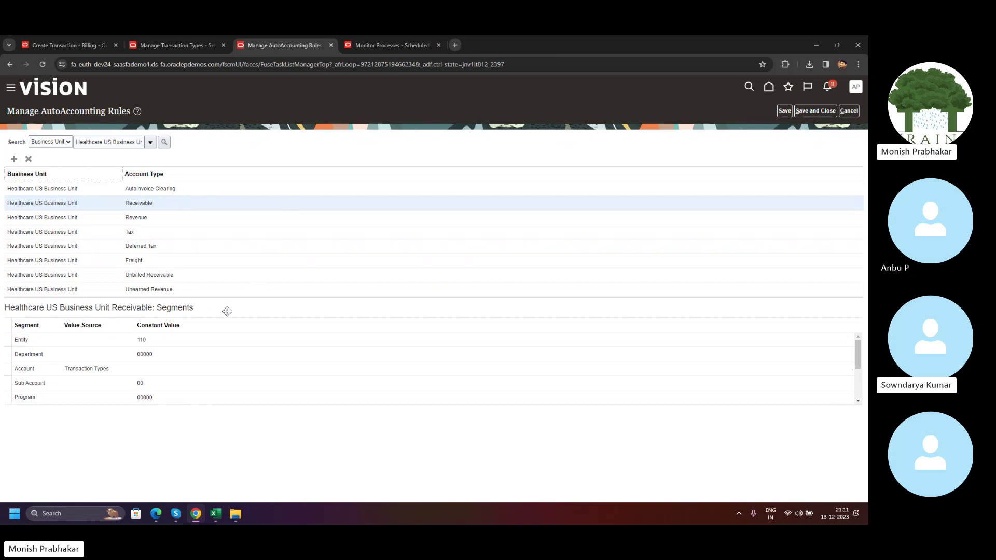
click(73, 341)
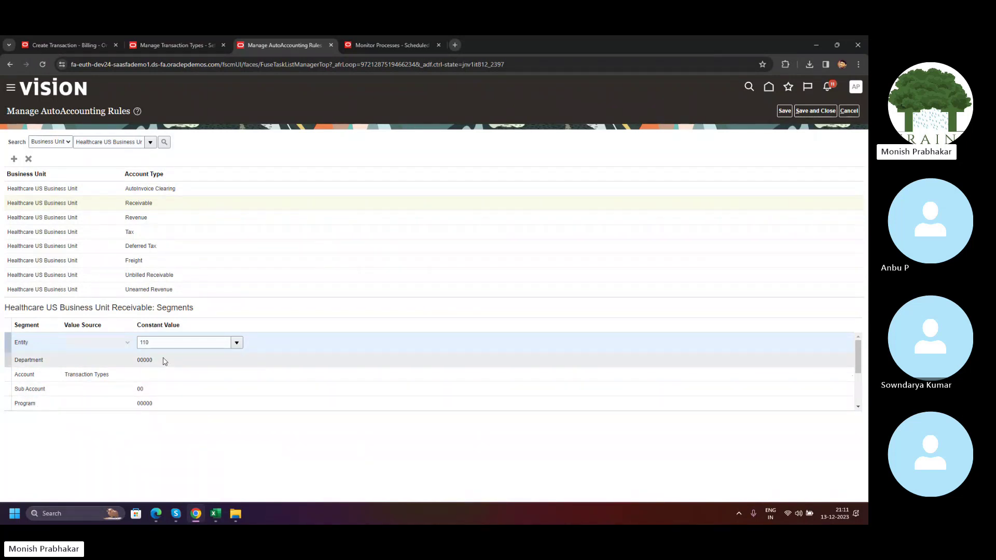
click(20, 376)
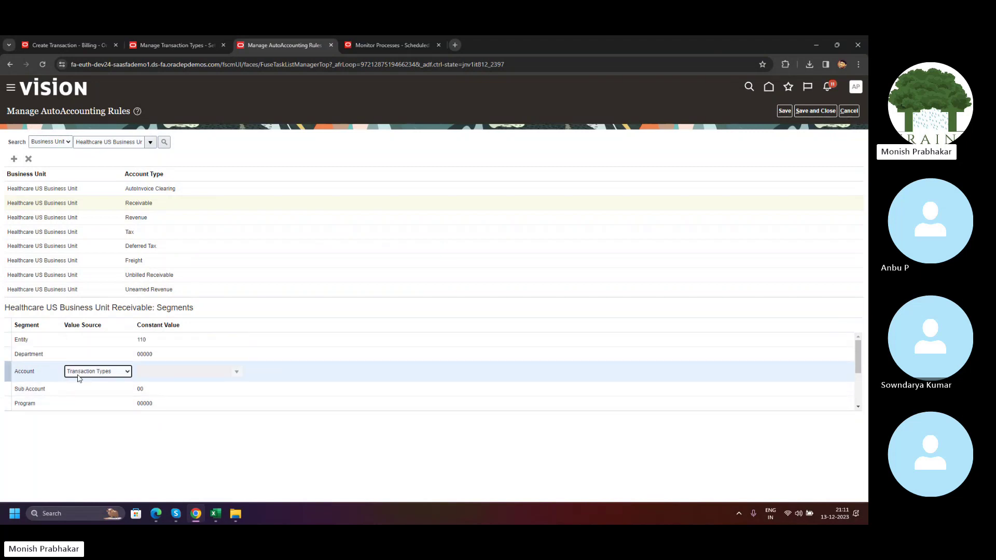
Compare the Account segment of the credit memo's receivable distribution with the receivable reference account of the Credit Memo transaction type.
click(66, 41)
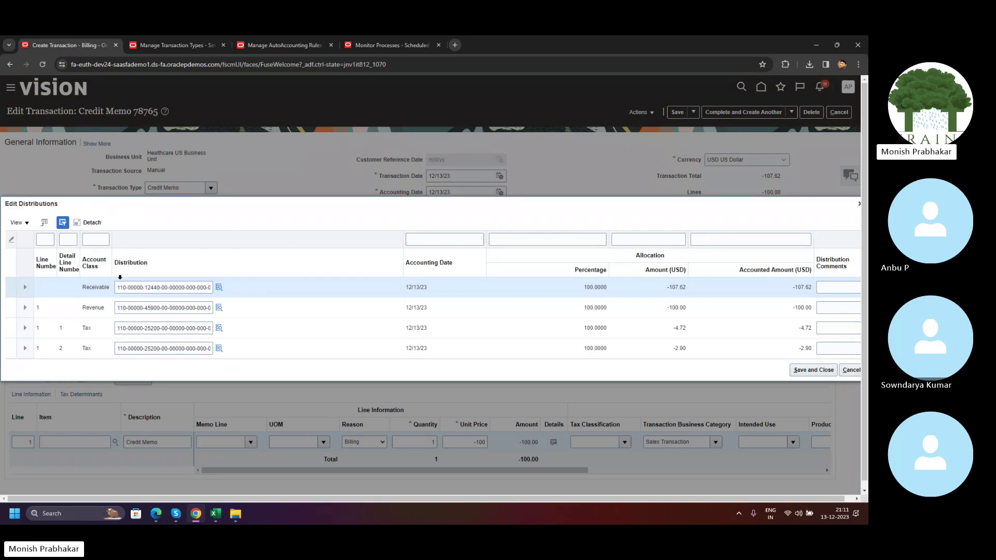
click(219, 288)
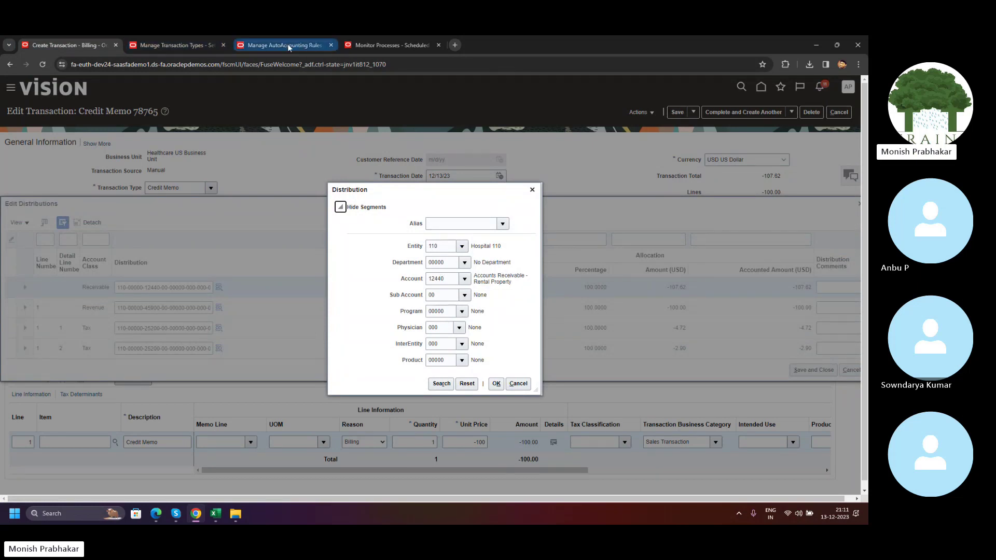
drag(445, 280, 434, 281)
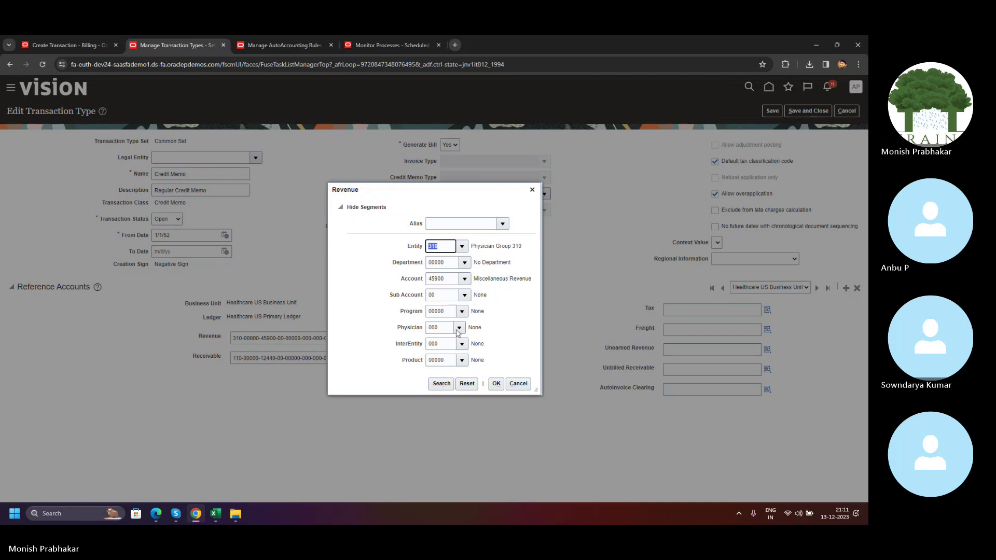
click(532, 191)
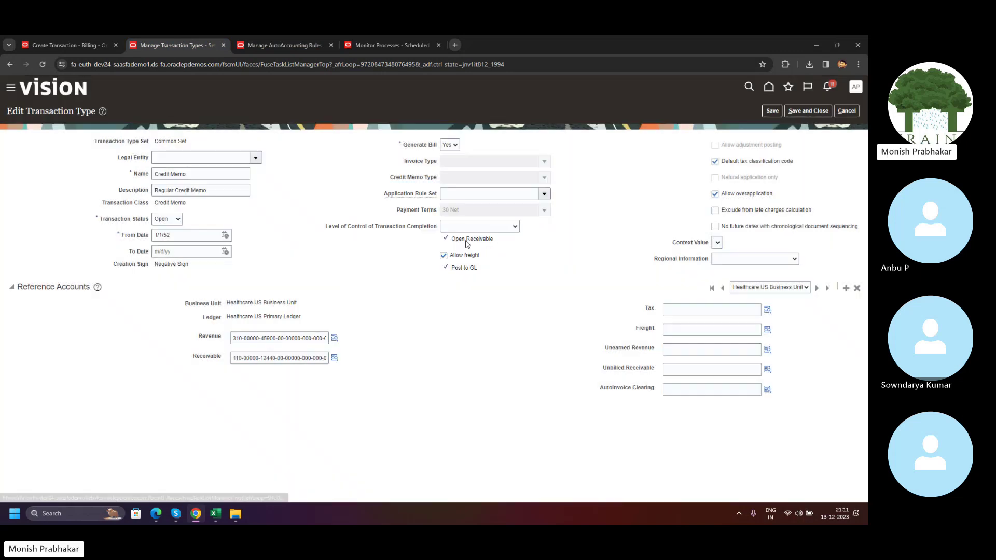
double_click(261, 359)
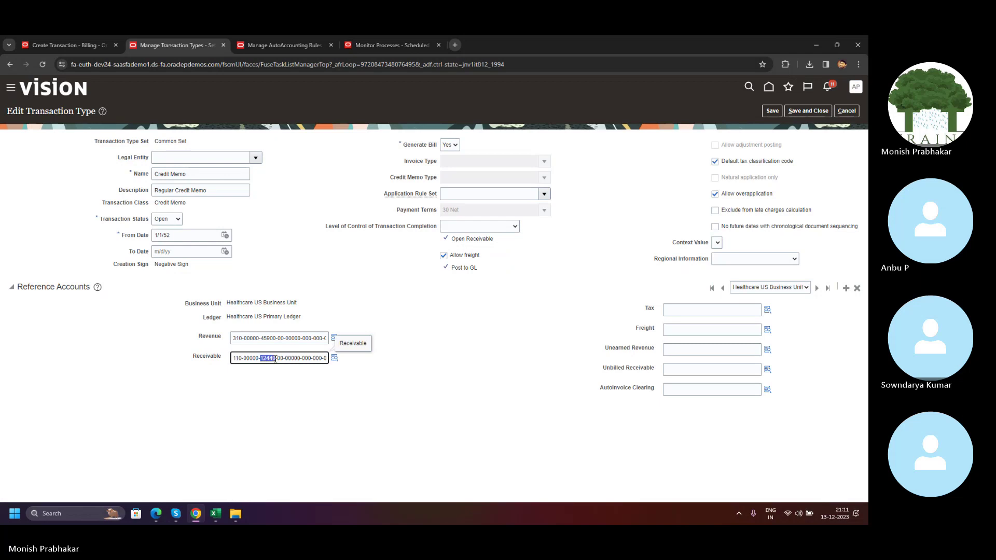
Compare the Healthcare US Business Unit's Revenue AutoAccounting rule with the Entity and segment details of the Credit Memo transaction type's revenue account.
click(318, 44)
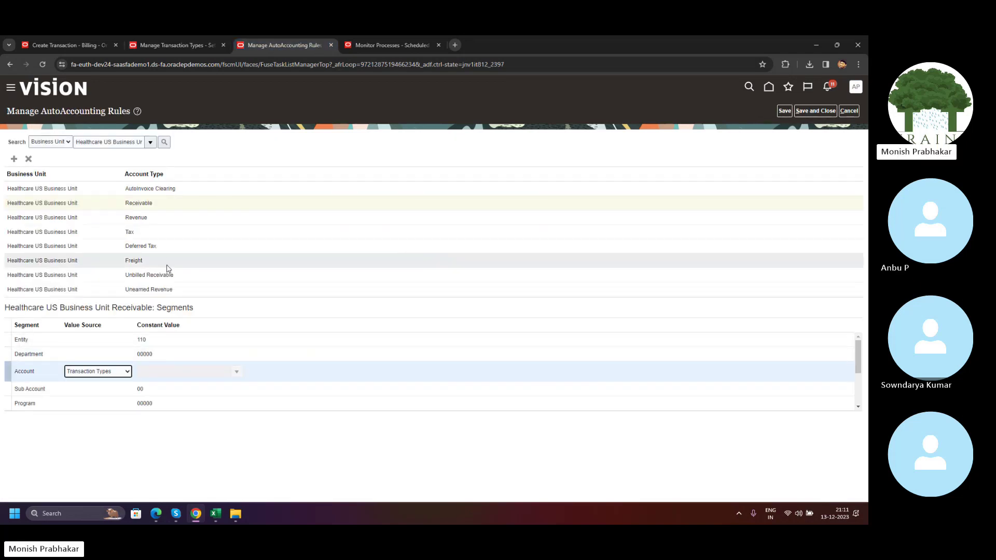
click(153, 218)
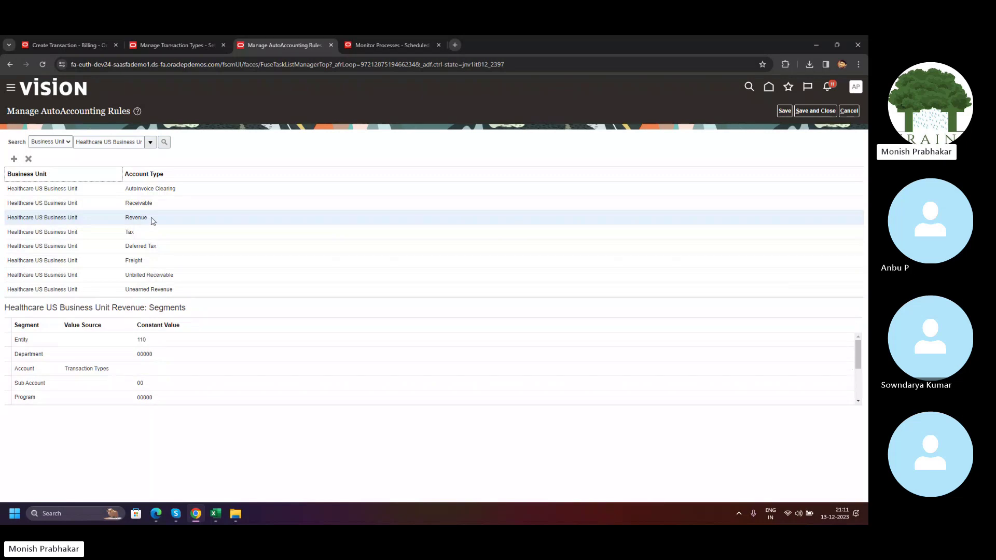
click(164, 43)
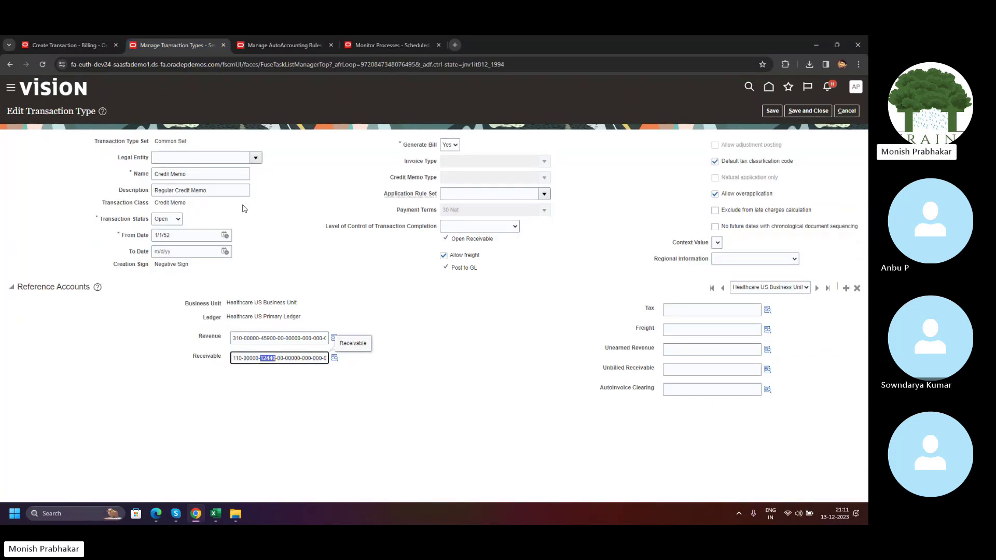
click(234, 336)
click(238, 362)
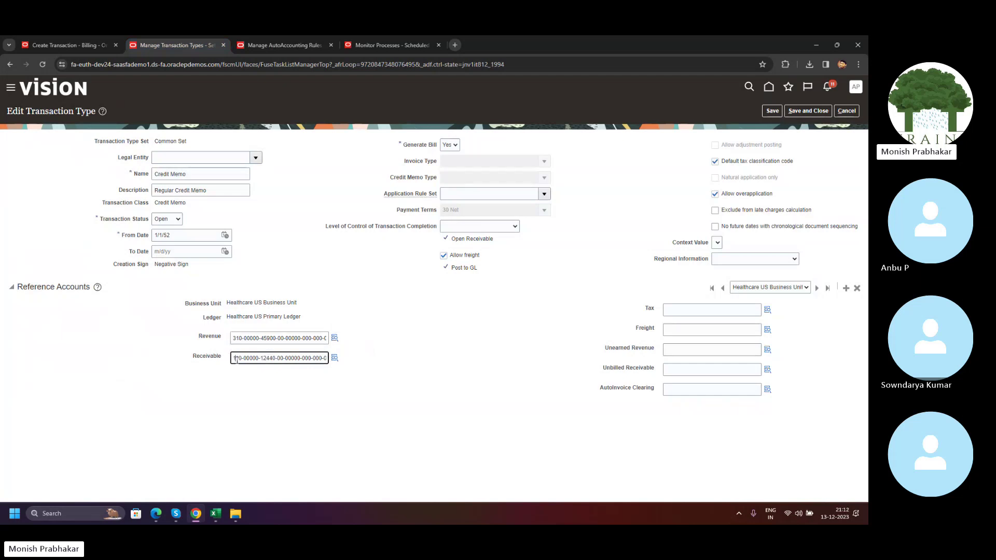
double_click(238, 338)
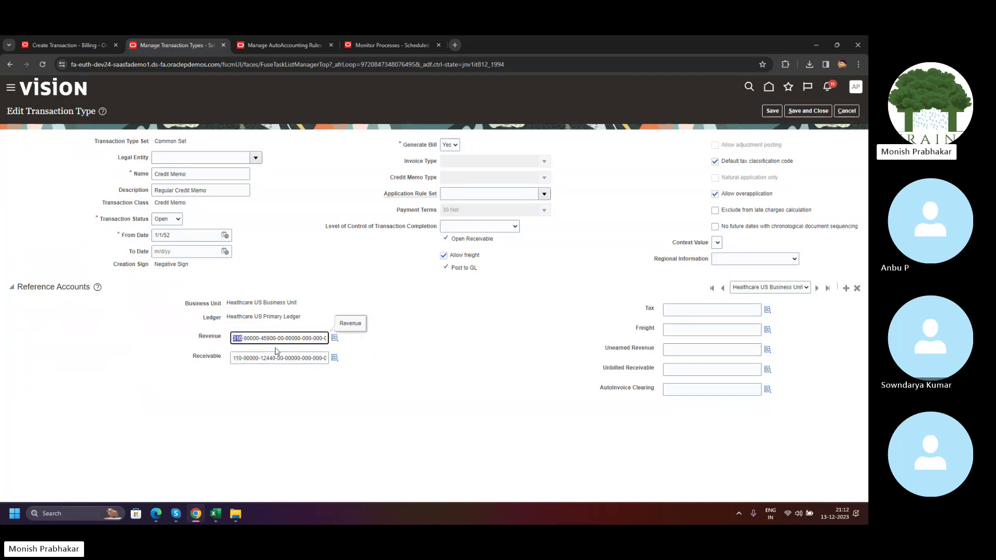
click(335, 337)
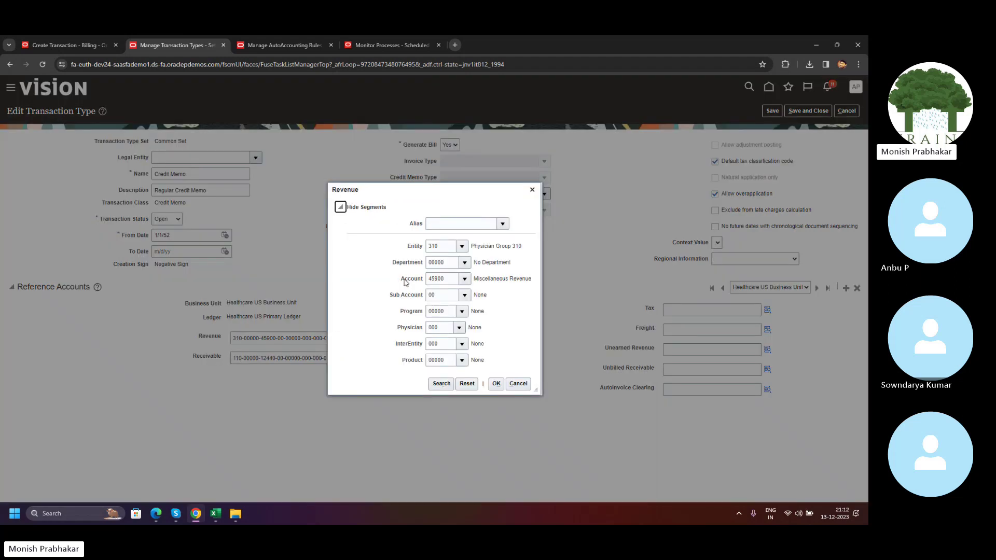
Check the Account segment's value source in the Revenue AutoAccounting rule and revisit the Receivable and Revenue rules.
click(299, 42)
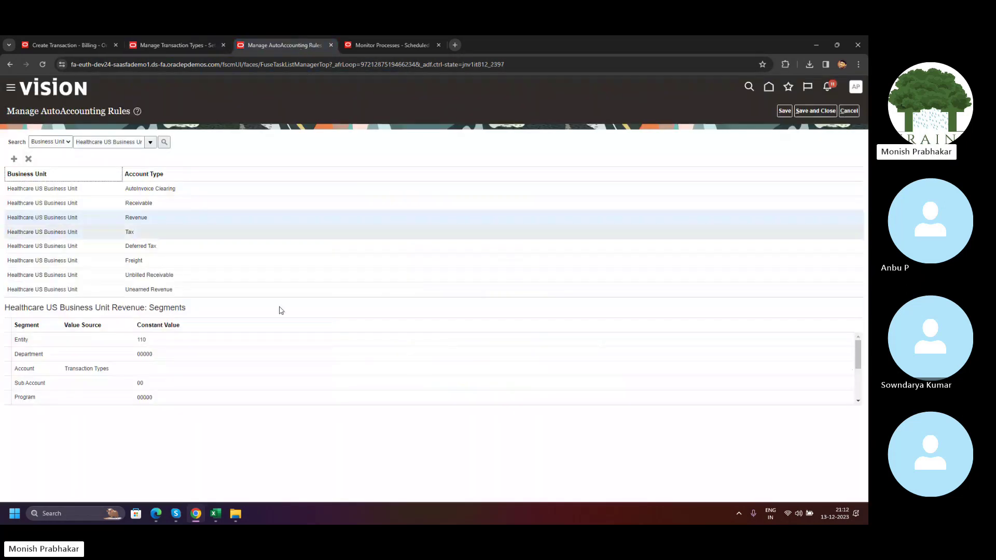
click(89, 368)
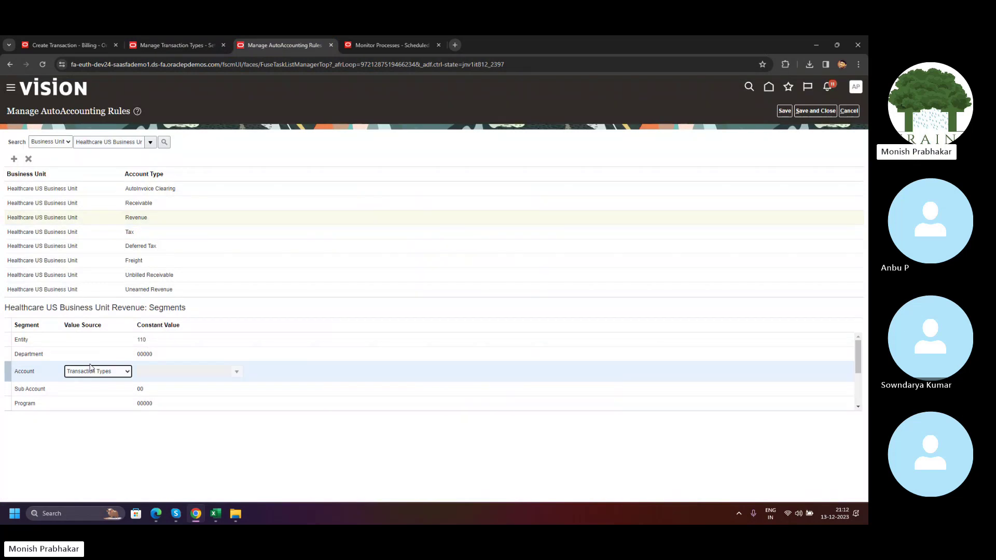
click(85, 202)
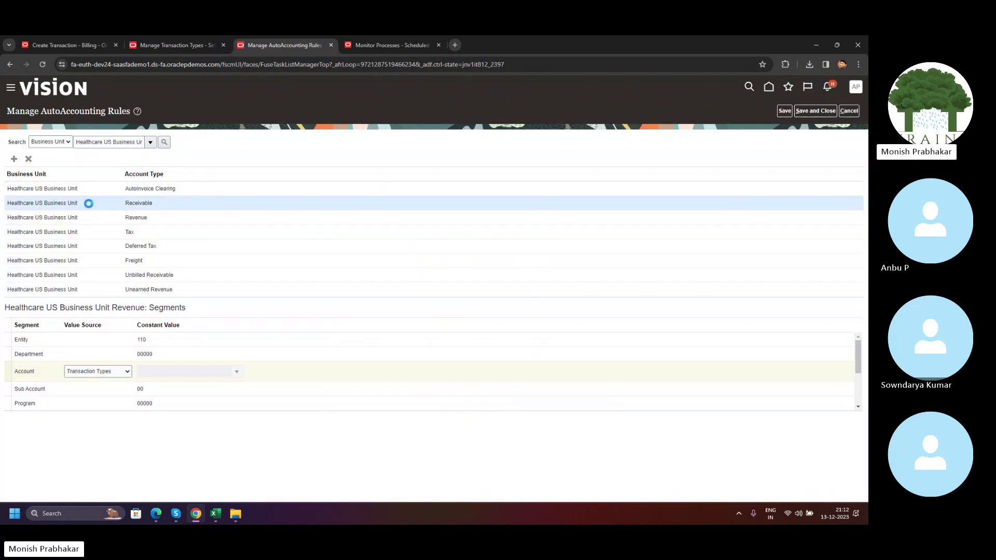
click(158, 219)
Accept the credit memo's receivable distribution segments, save the distributions, and complete the credit memo with a new one started.
click(62, 45)
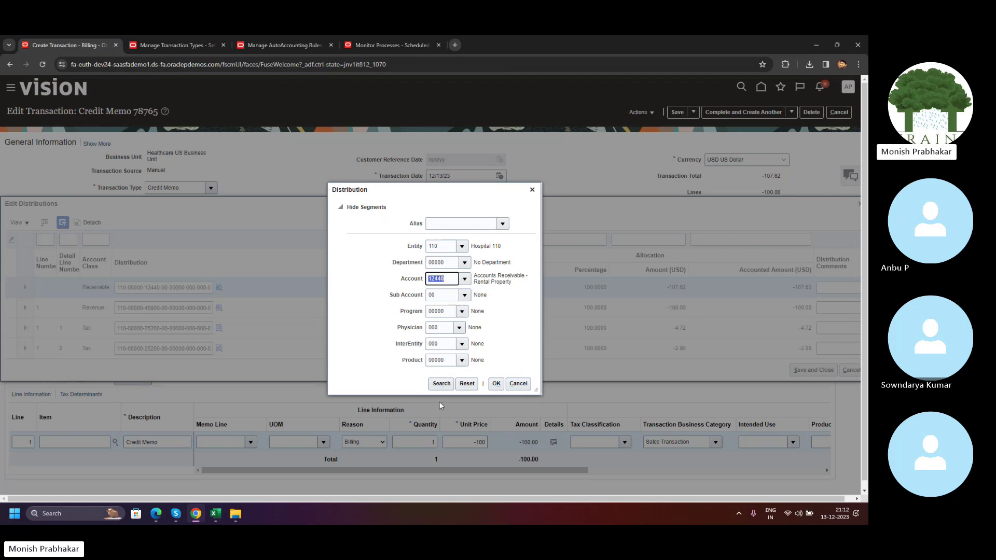
click(497, 385)
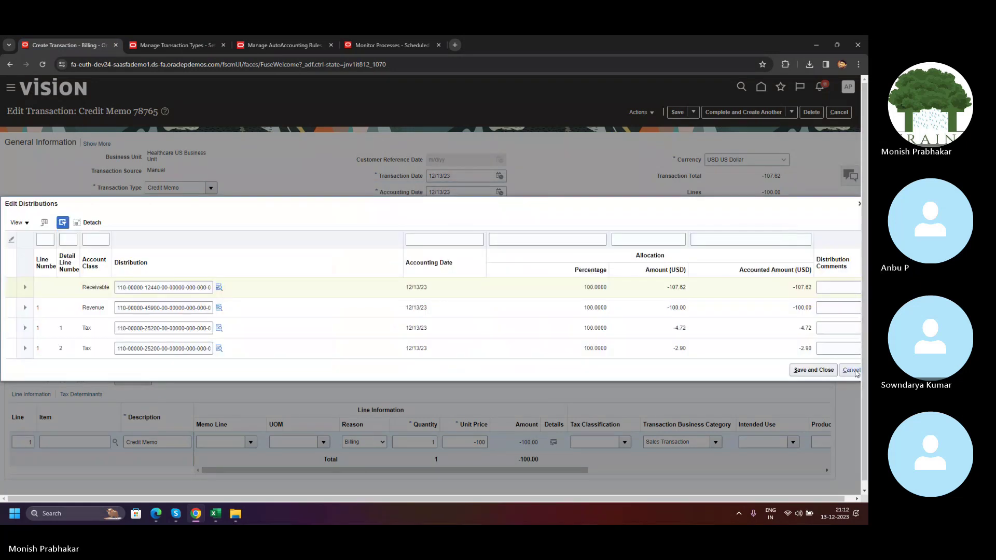
click(818, 373)
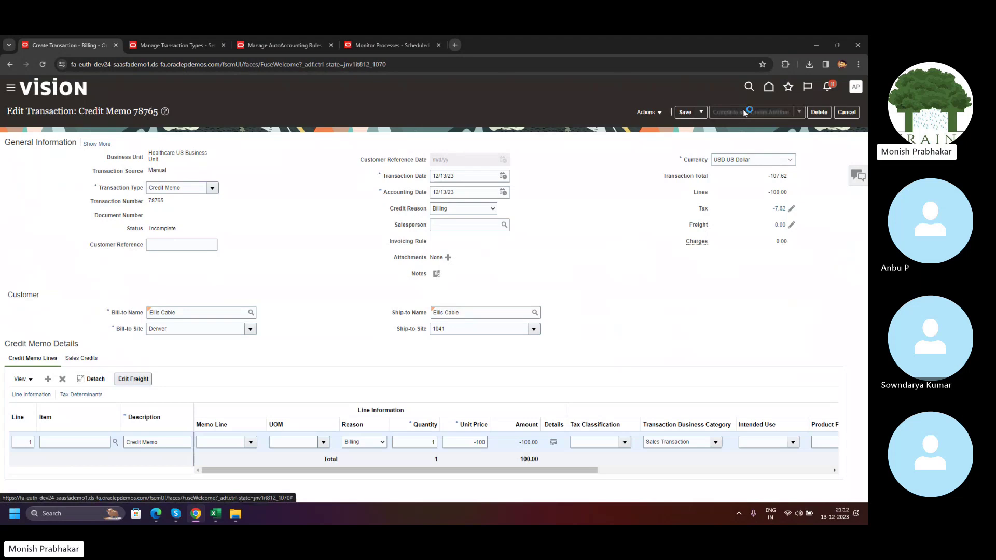
click(469, 201)
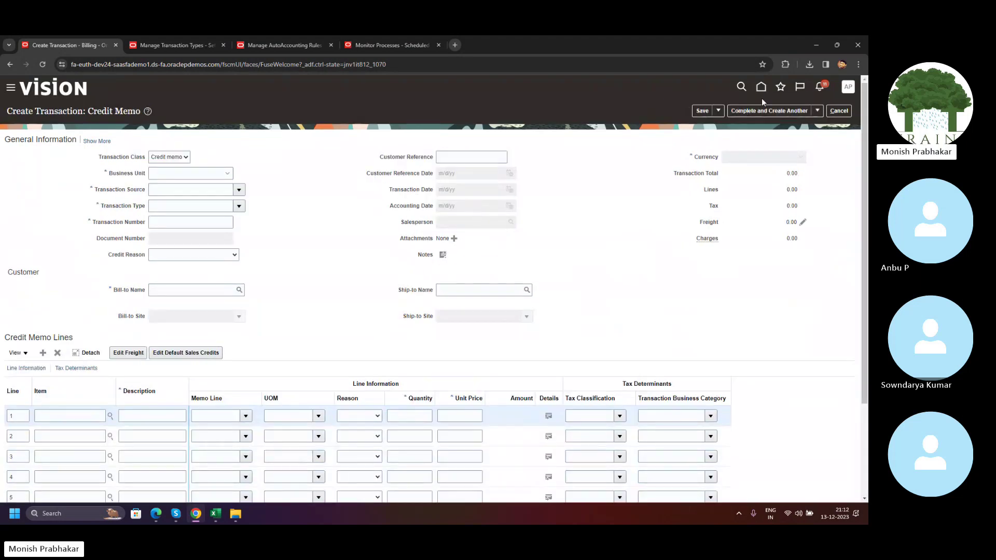
click(706, 111)
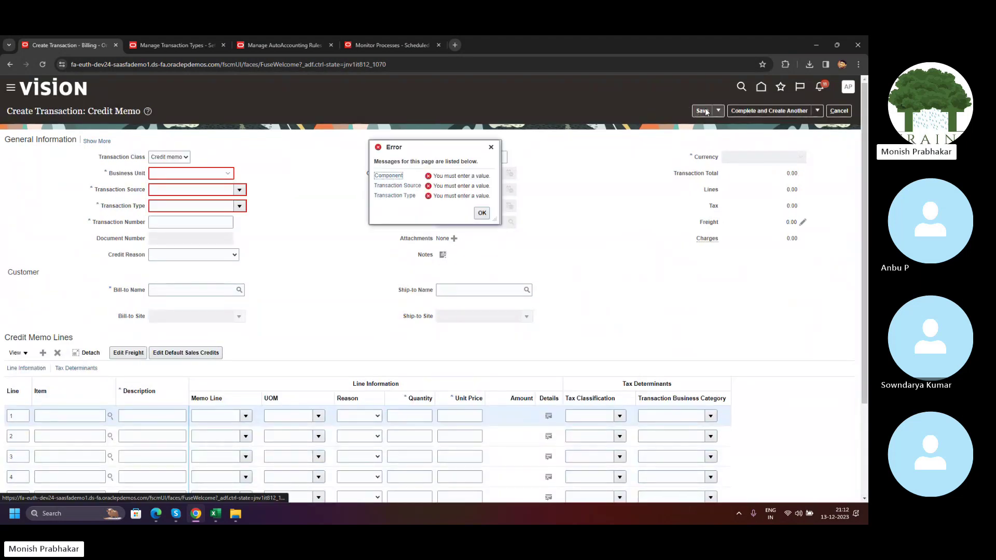
Discard the blank new credit memo and limit the Billing work area to Healthcare US Business Unit.
click(483, 214)
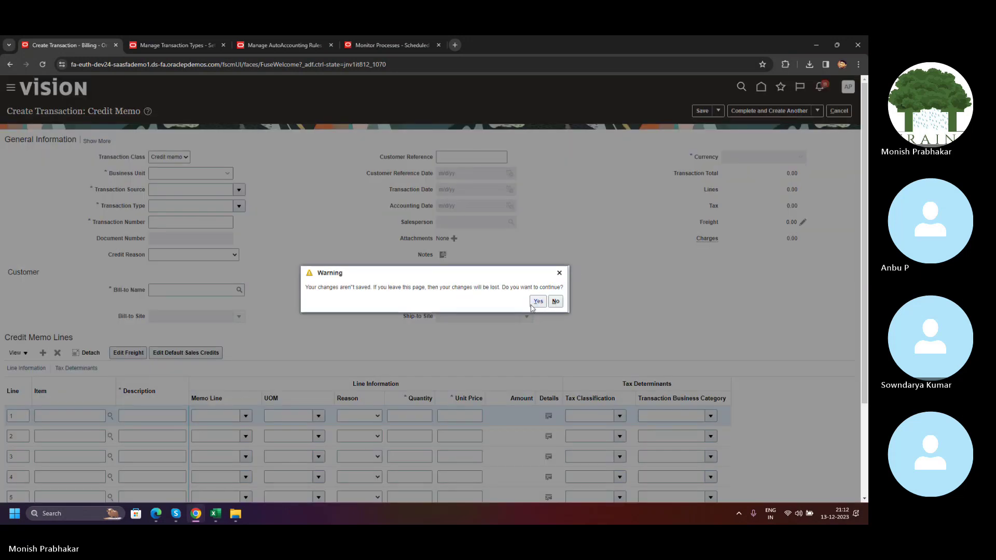
click(534, 302)
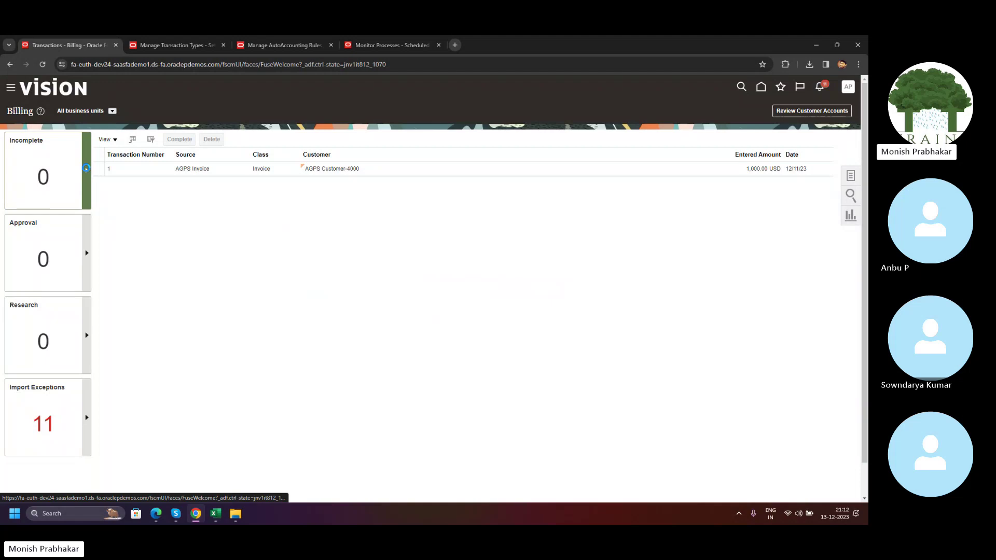
click(112, 111)
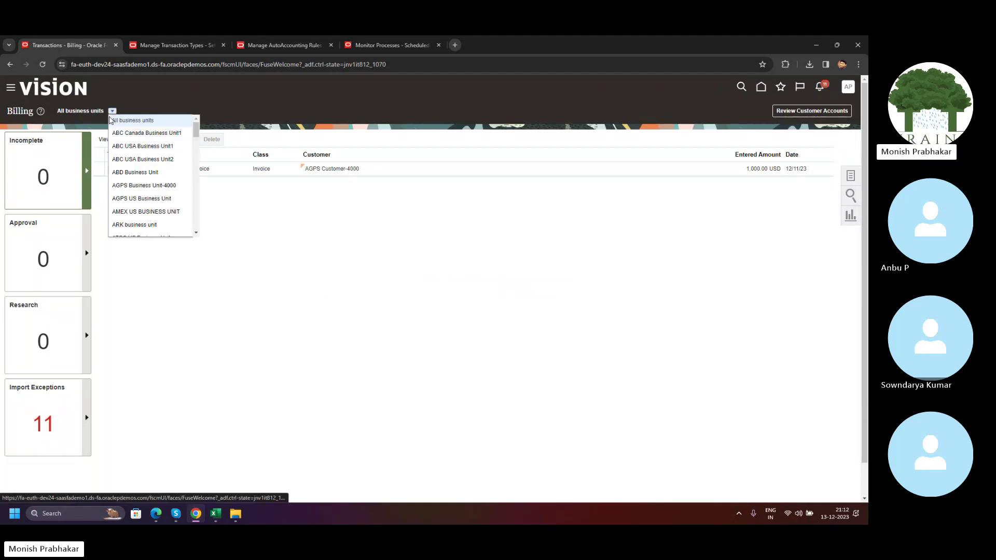
scroll(147, 165, down, 5)
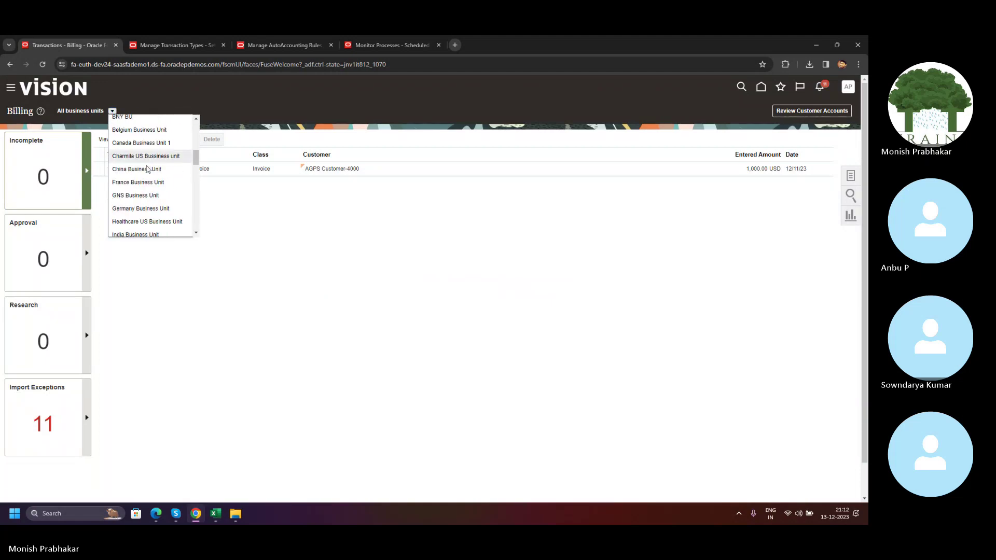
click(148, 217)
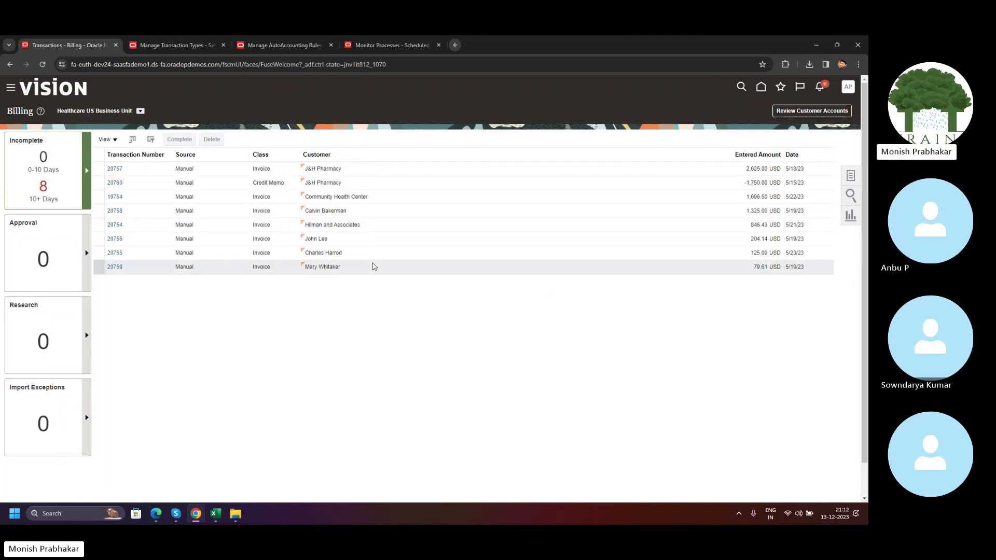
Review the incomplete Healthcare US Business Unit transactions in the Billing work area.
click(374, 266)
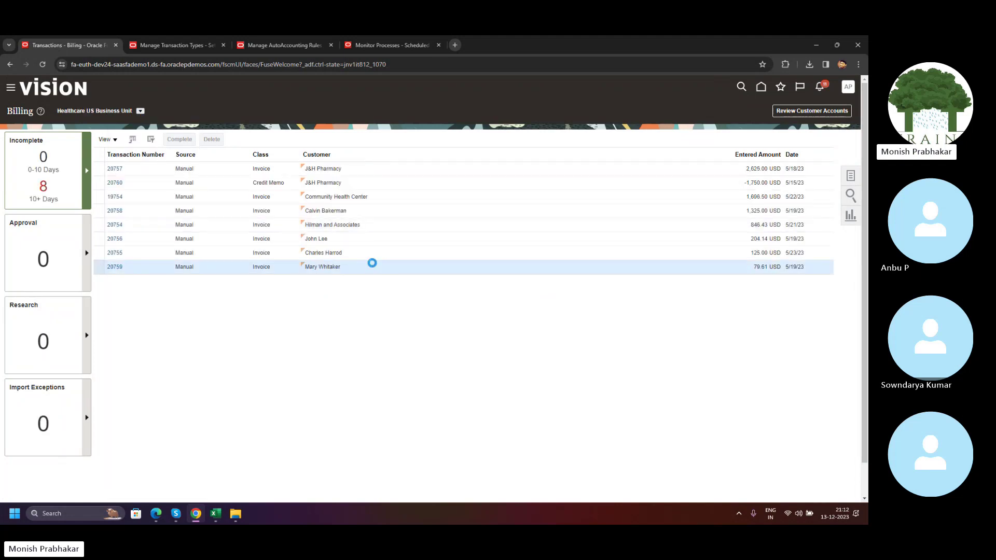
click(46, 165)
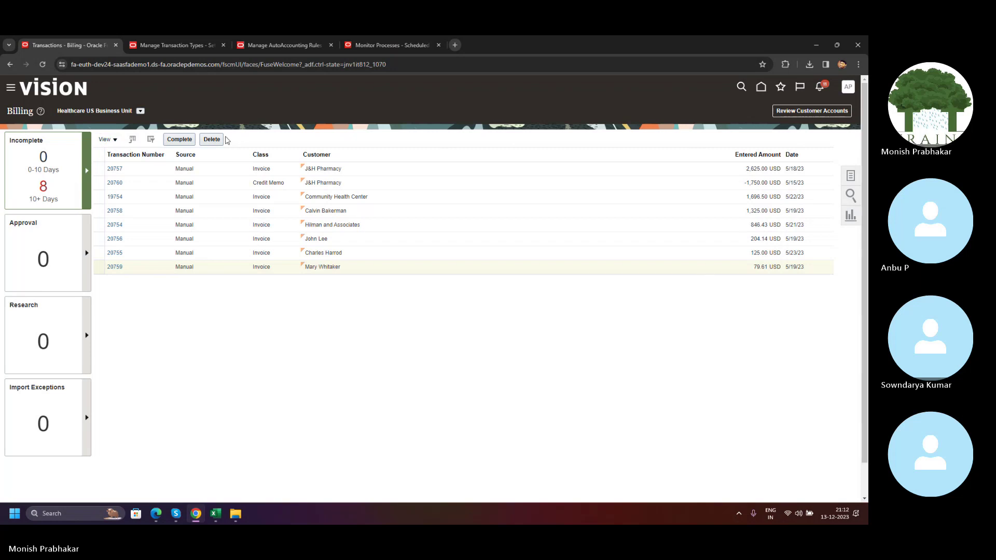
click(211, 271)
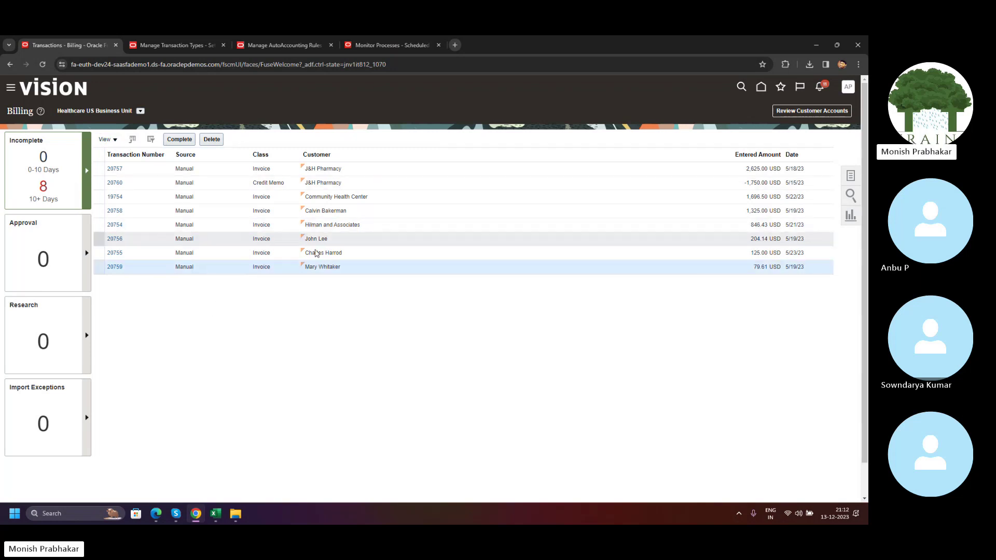
click(42, 190)
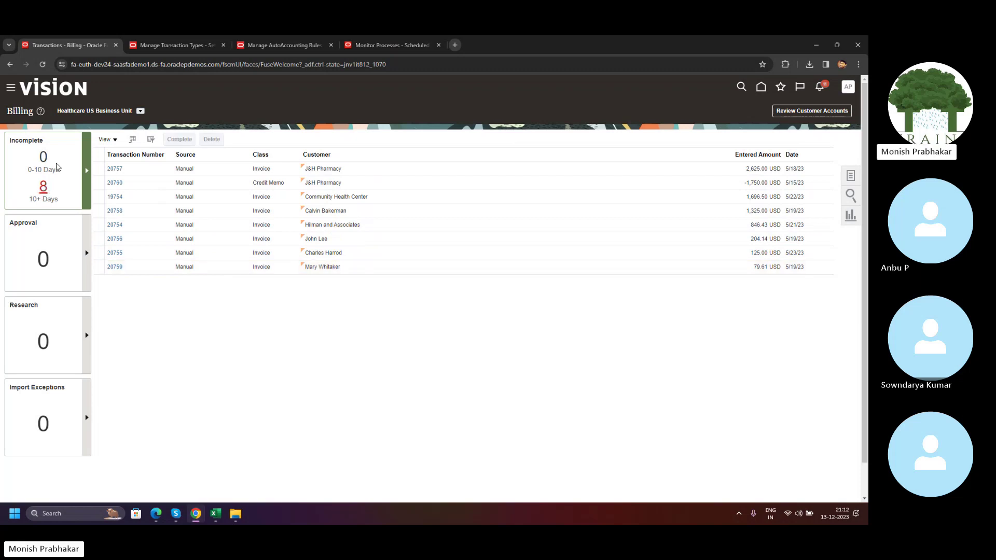
click(87, 170)
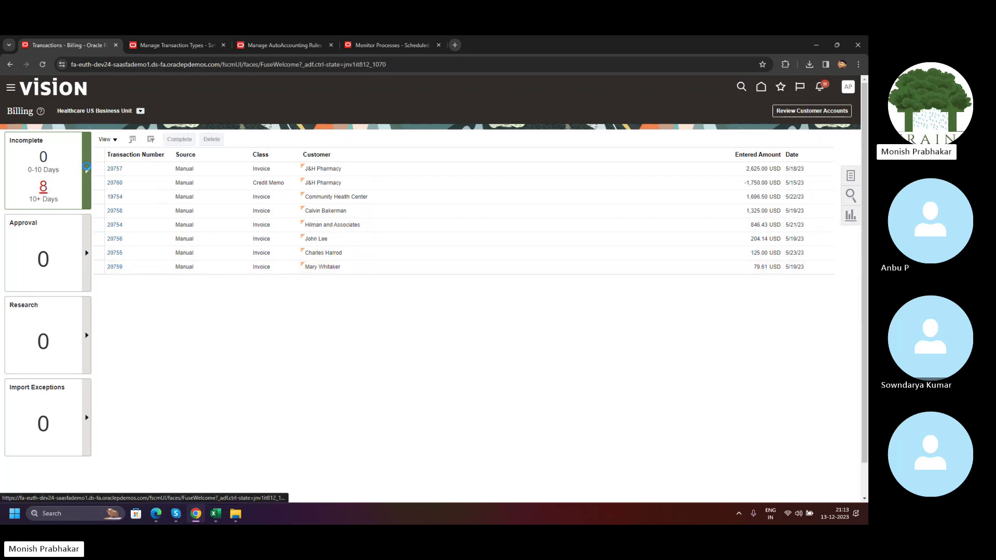
Exit and close the AutoAccounting rules page, and leave Billing for the home page without saving changes.
click(759, 88)
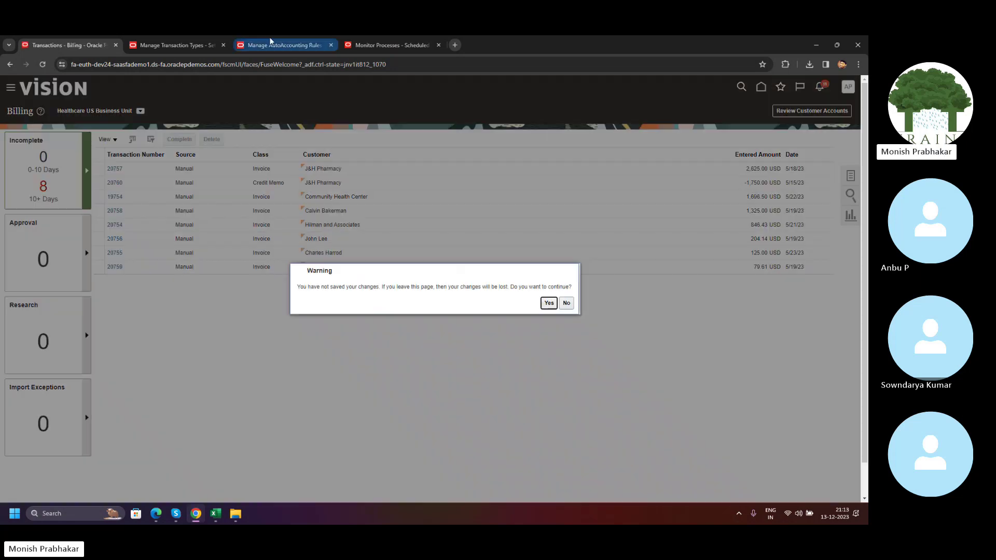
click(306, 46)
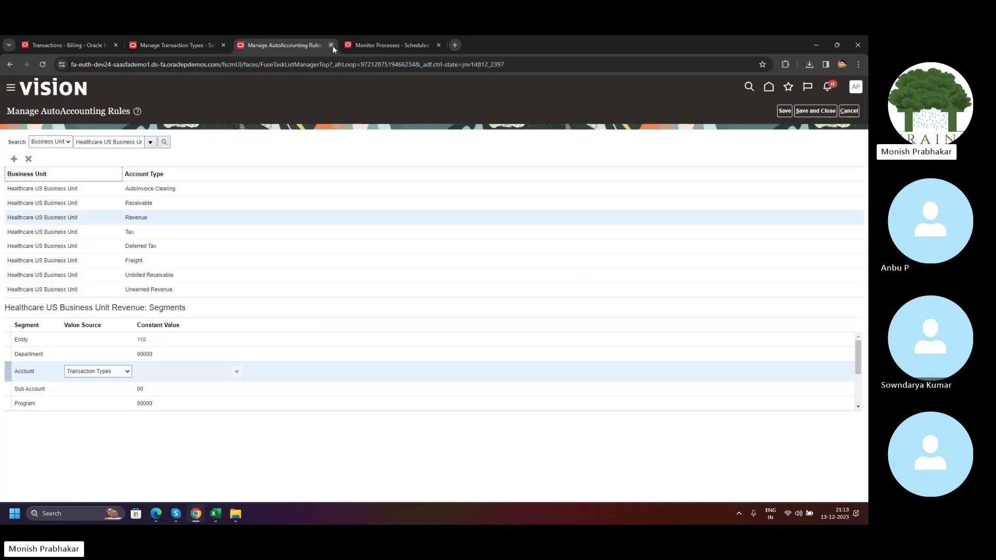
click(844, 113)
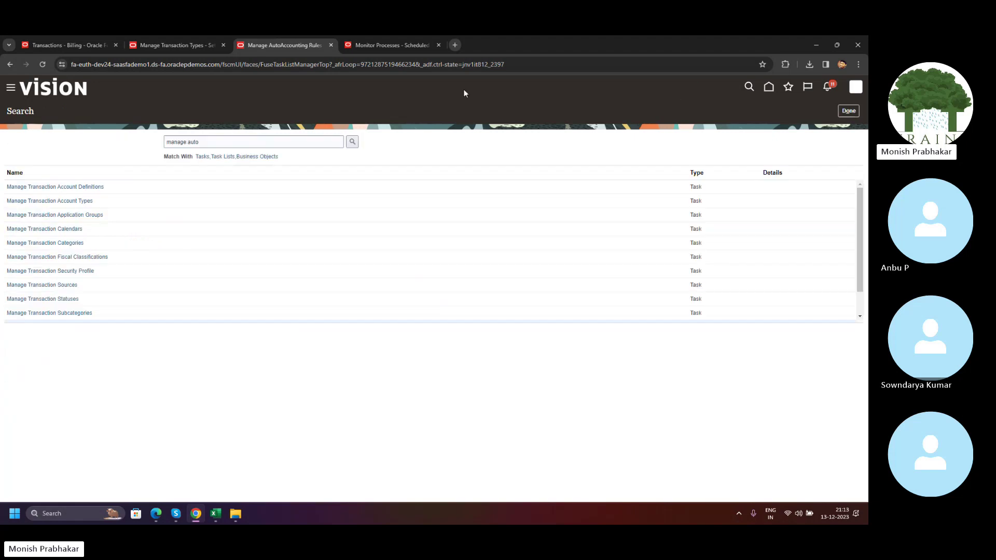
click(331, 45)
click(186, 45)
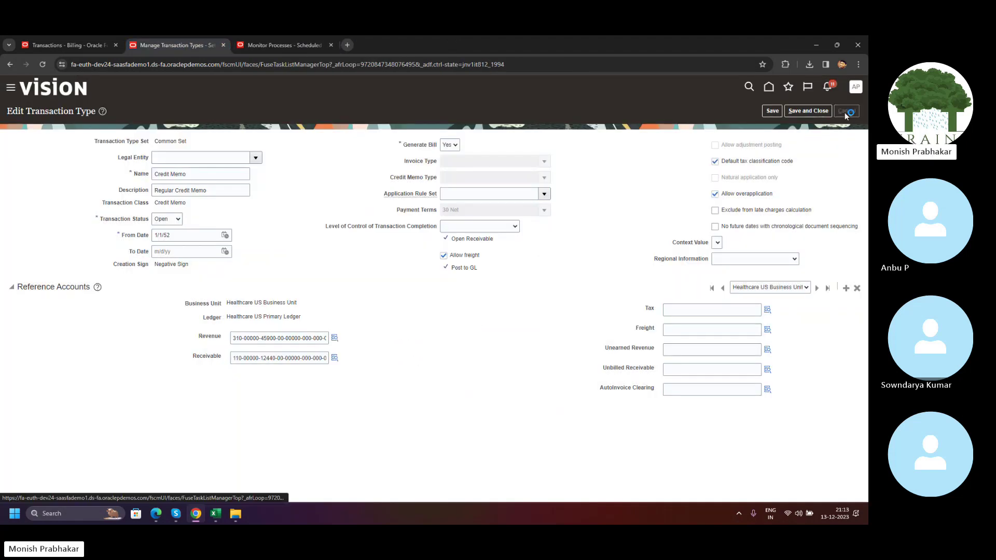
click(31, 46)
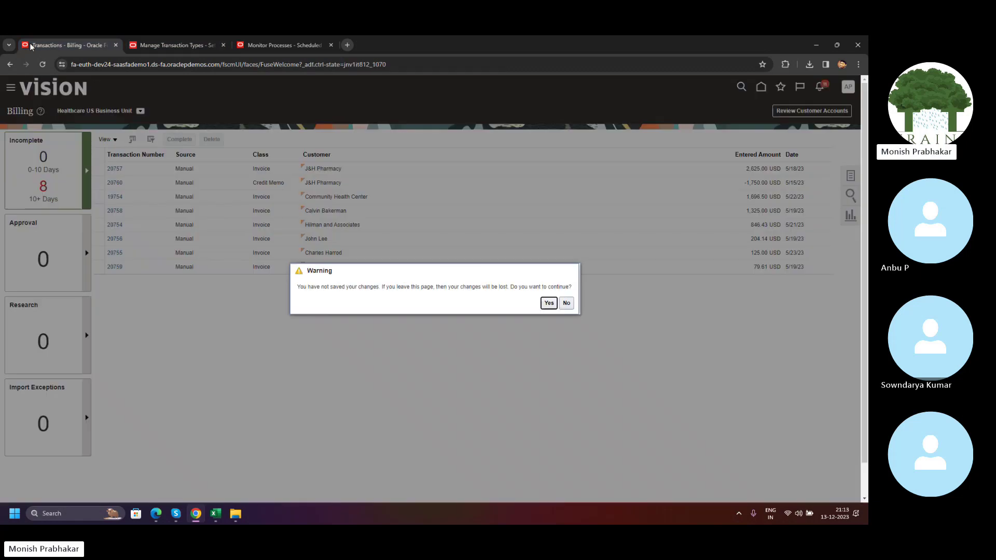
click(550, 304)
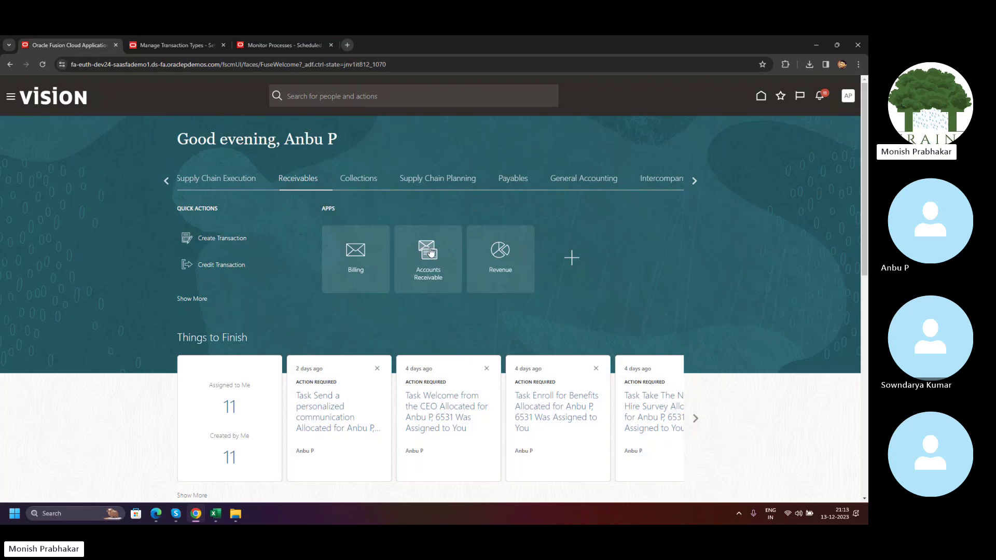
Open the Accounts Receivable work area and limit it to Healthcare US Business Unit.
click(430, 252)
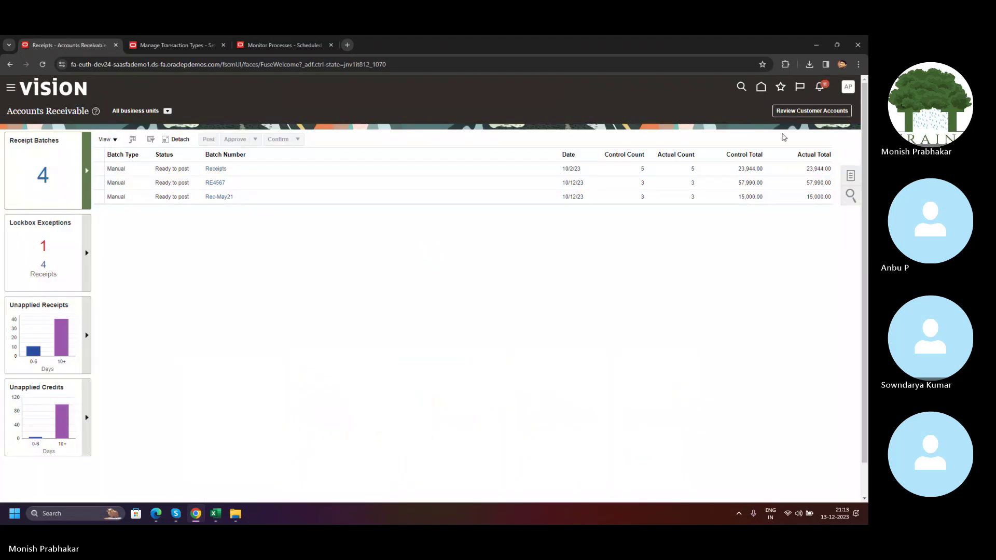
click(167, 110)
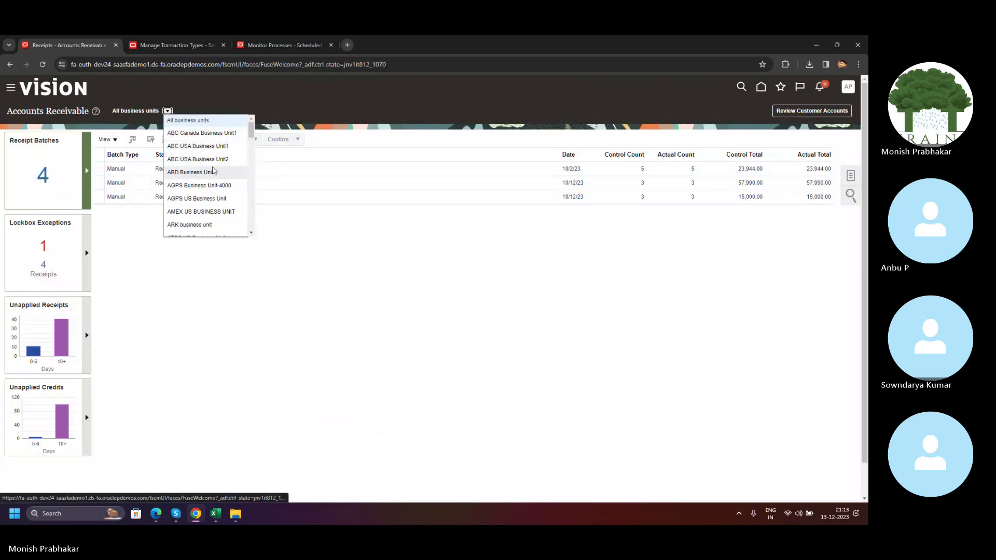
scroll(216, 171, down, 5)
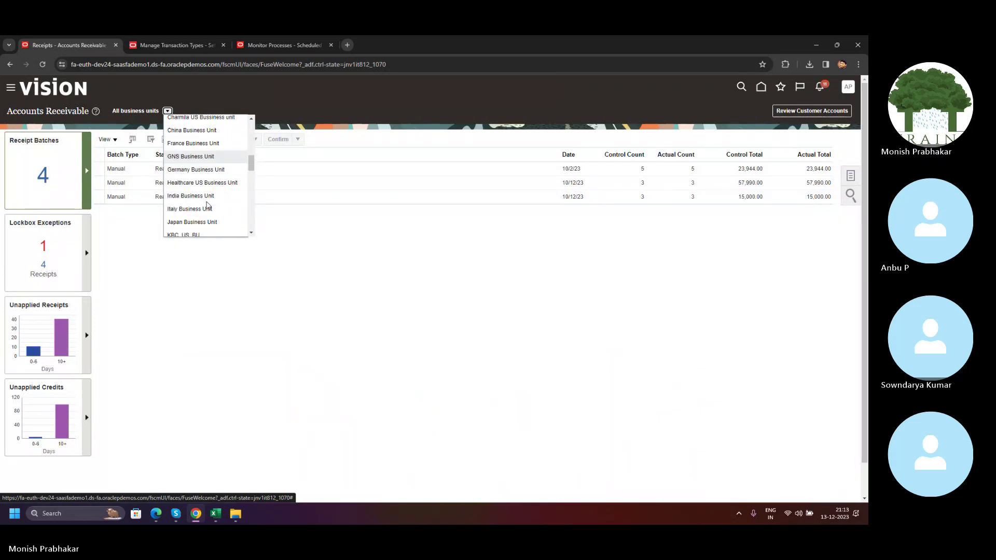
click(193, 177)
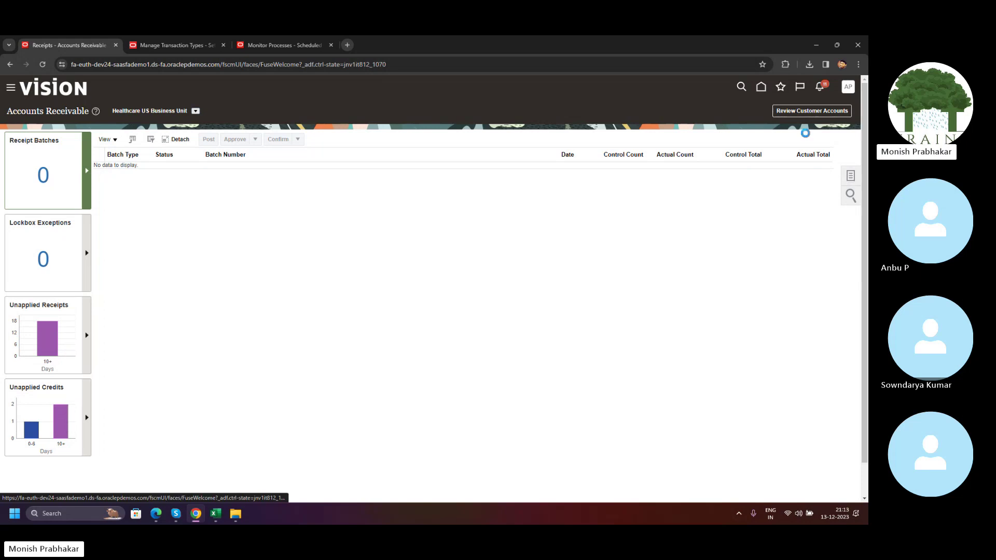
Start a standard receipt for Healthcare US Business Unit with the Cash/Check Deposit receipt method.
click(850, 176)
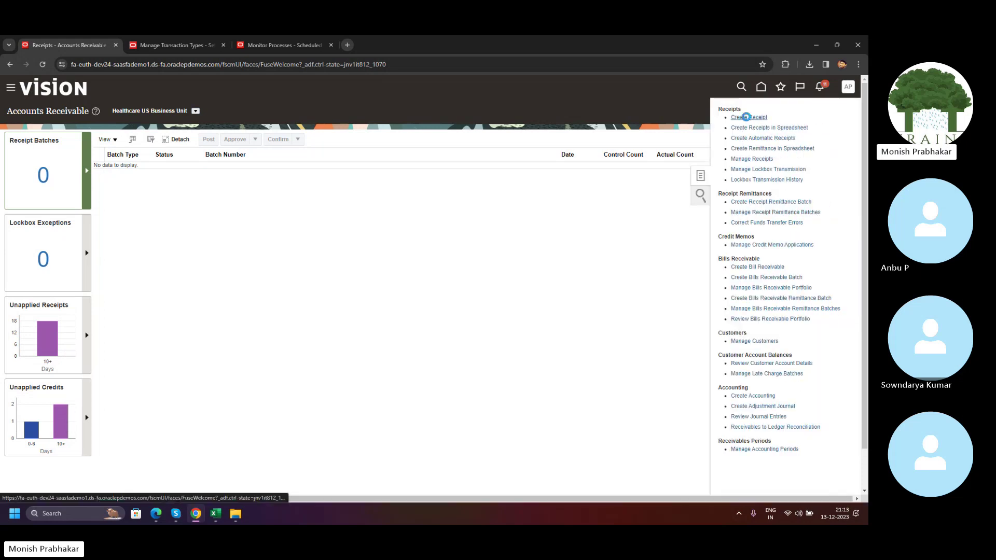
click(747, 118)
click(204, 173)
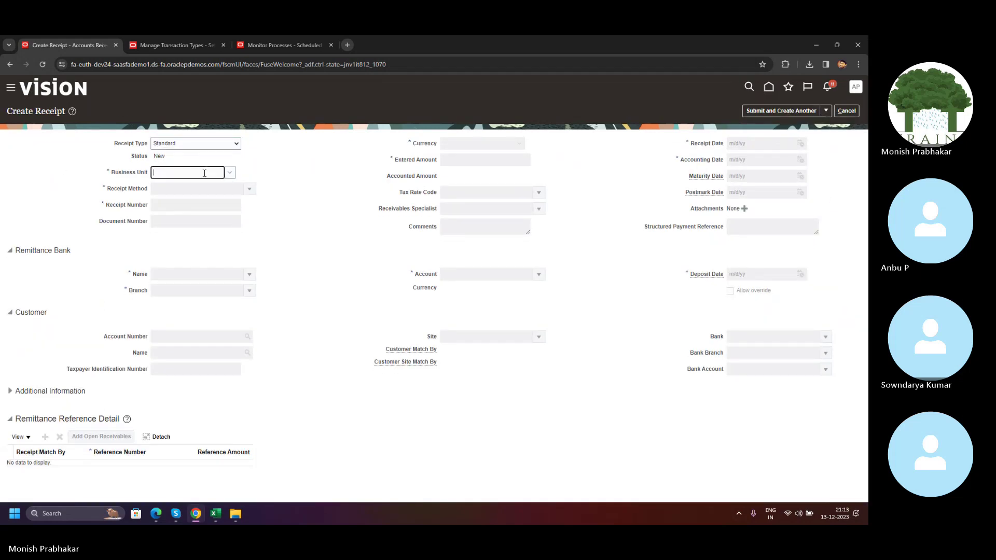
mouse_move(241, 201)
mouse_down()
mouse_move(242, 249)
mouse_move(242, 228)
mouse_up()
click(188, 255)
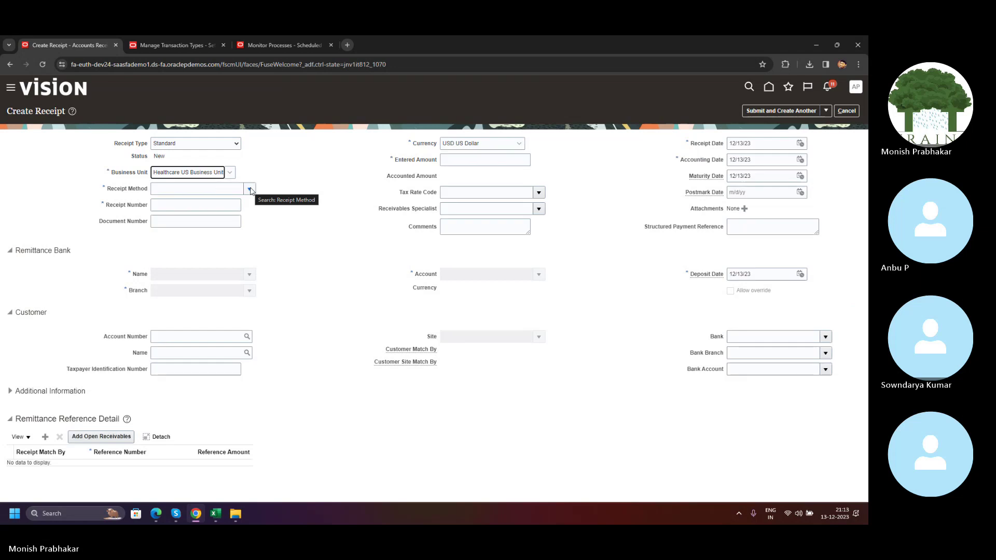
click(250, 189)
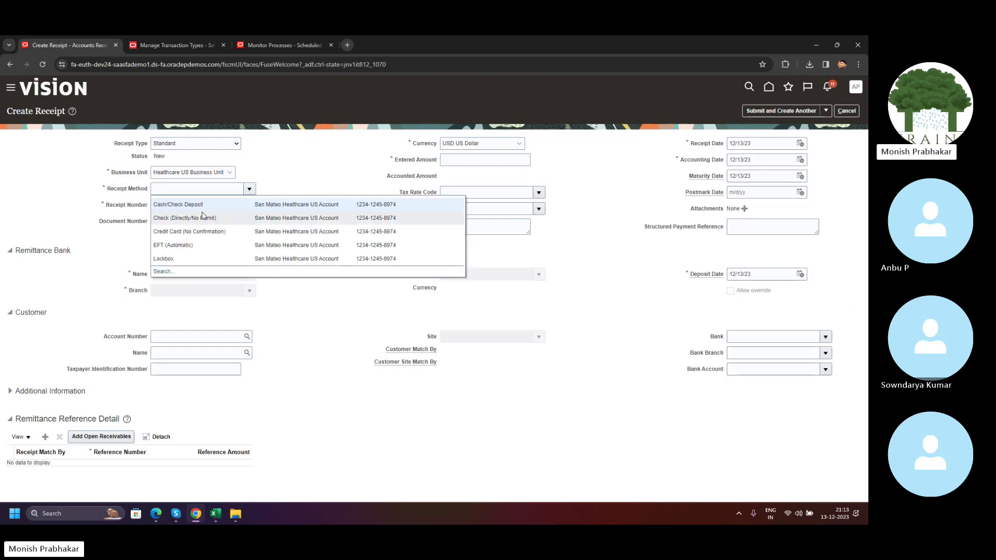
click(165, 207)
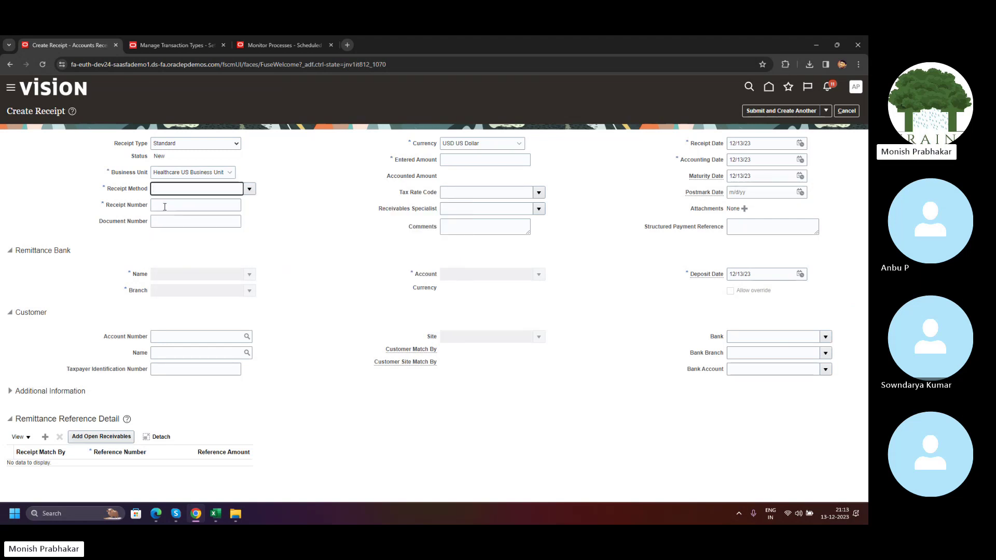
Enter RECEIPT-001 as the receipt number and 5,000 as the entered amount.
click(180, 206)
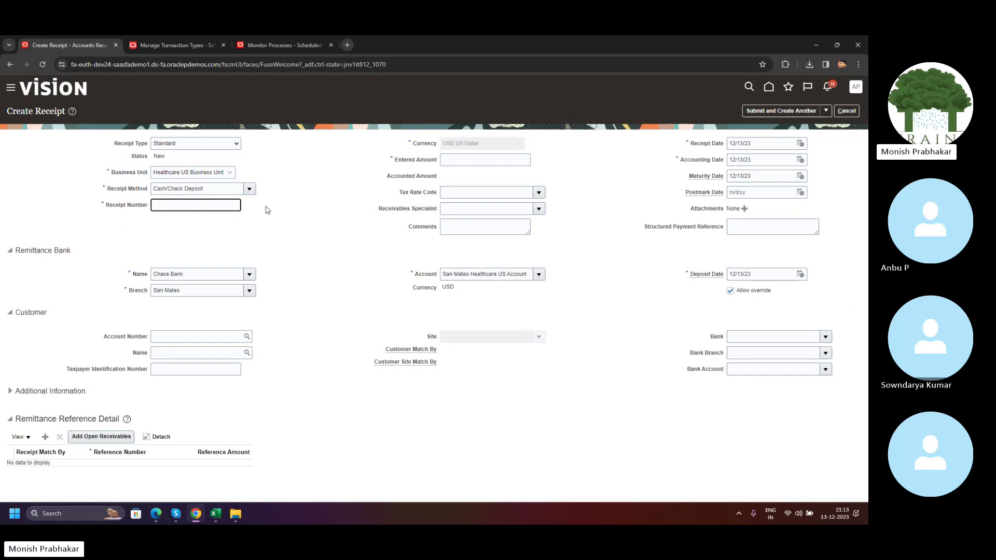
key(Caps_Lock)
text(RECETI)
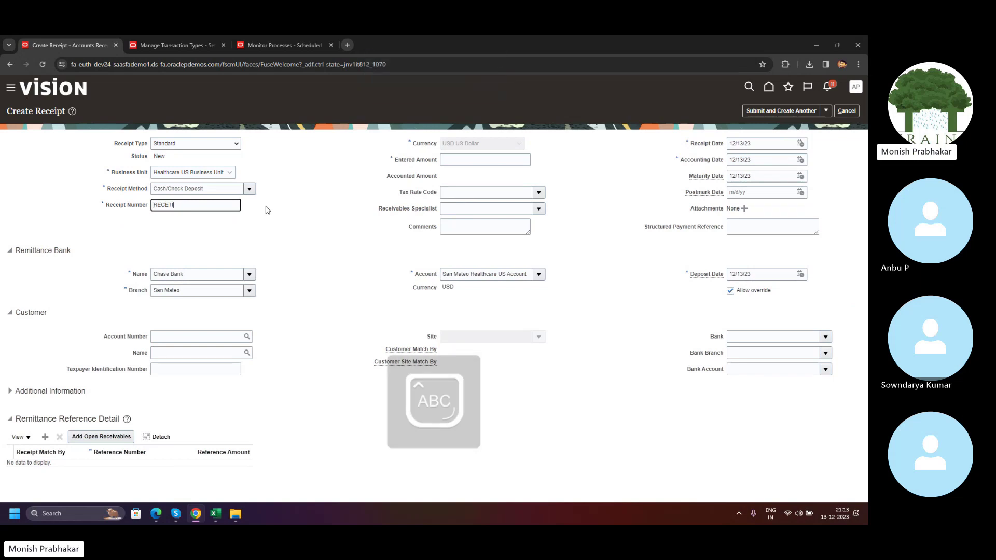
text(IPT-001)
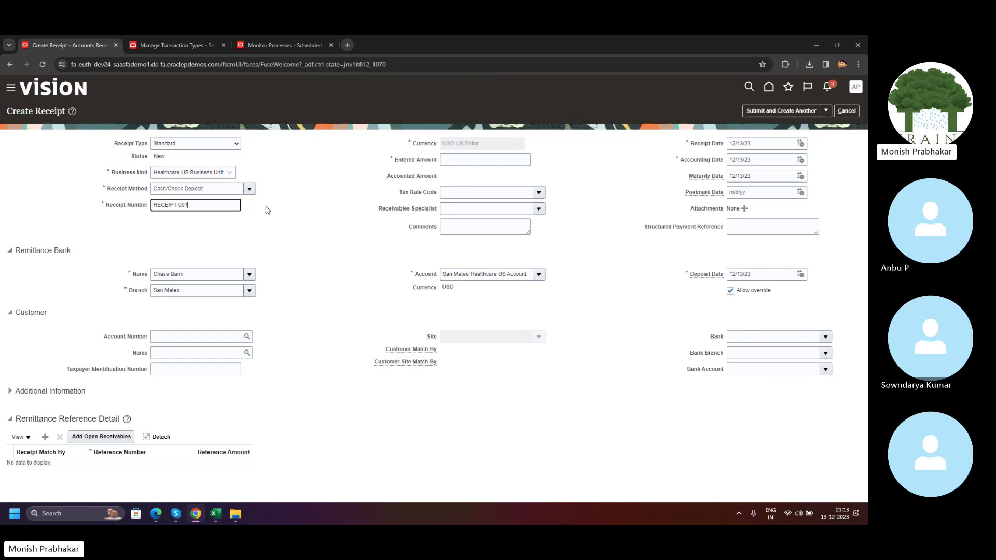
key(Tab)
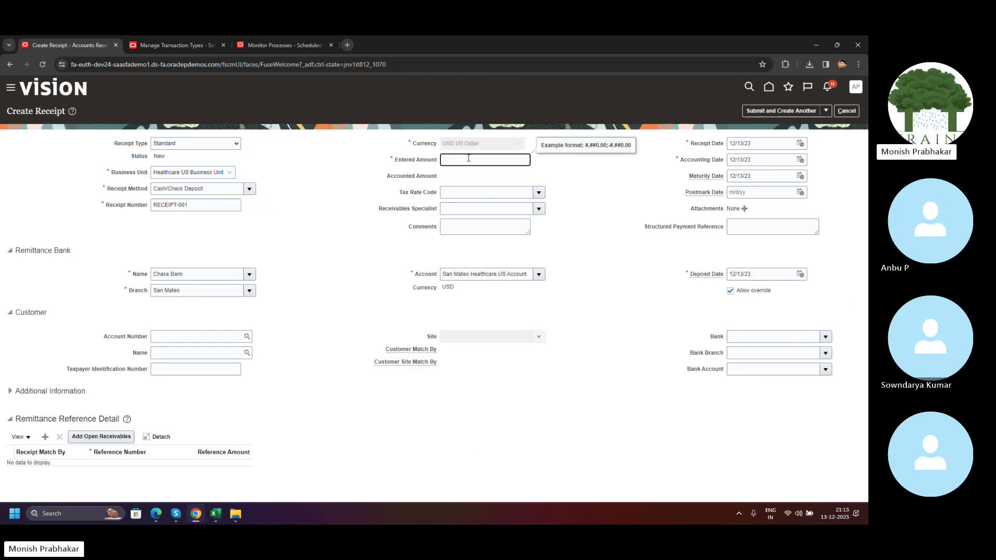
text(5,000)
key(Tab)
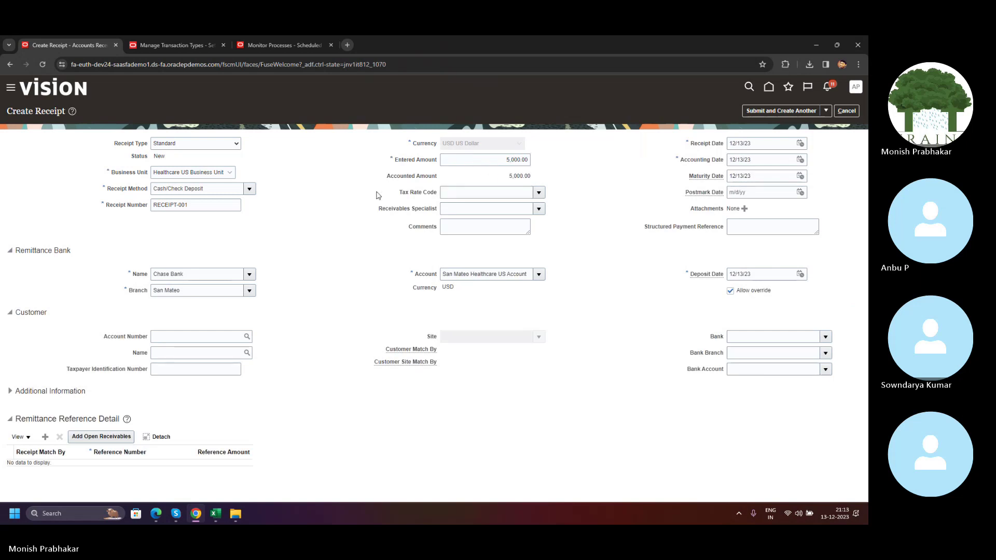
click(183, 338)
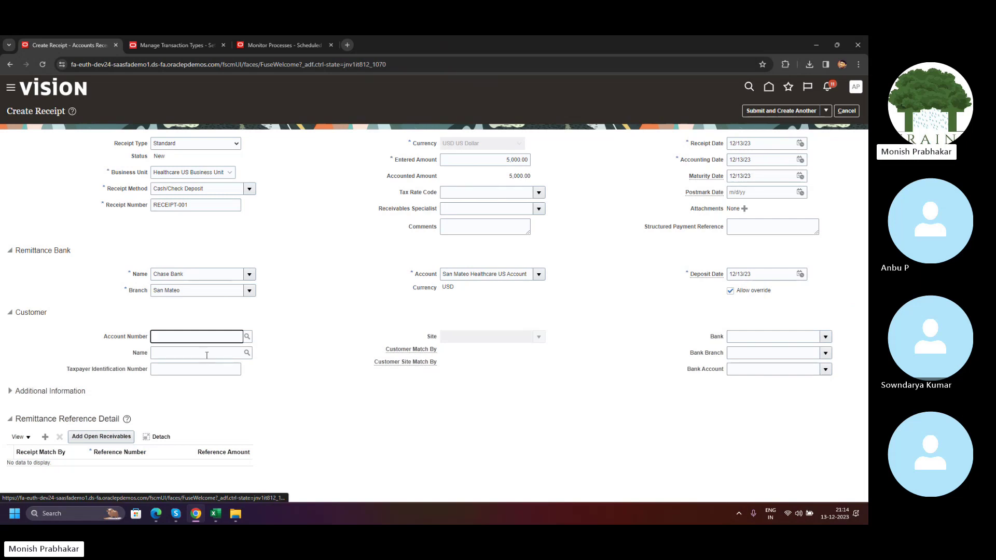
click(247, 353)
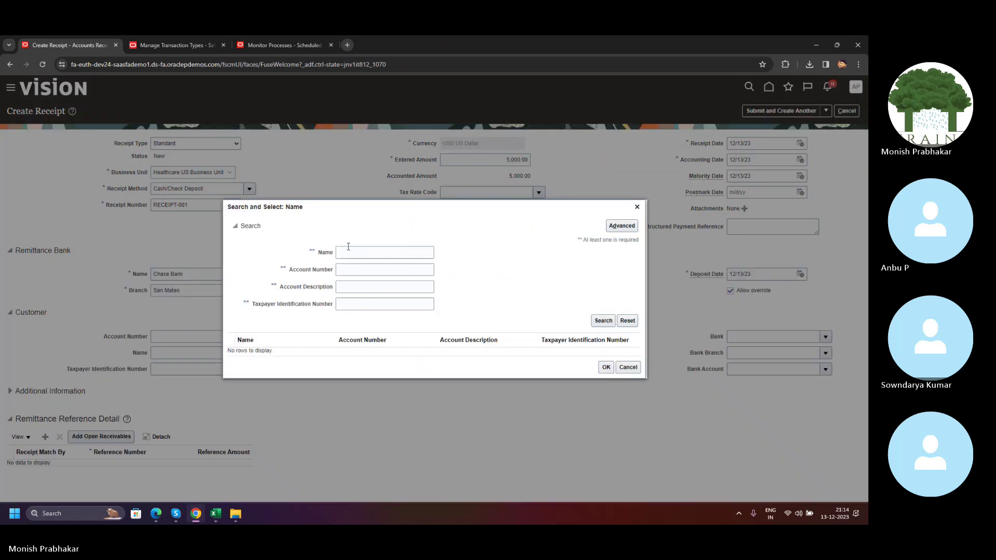
click(348, 248)
text(E)
key(Caps_Lock)
text(llis)
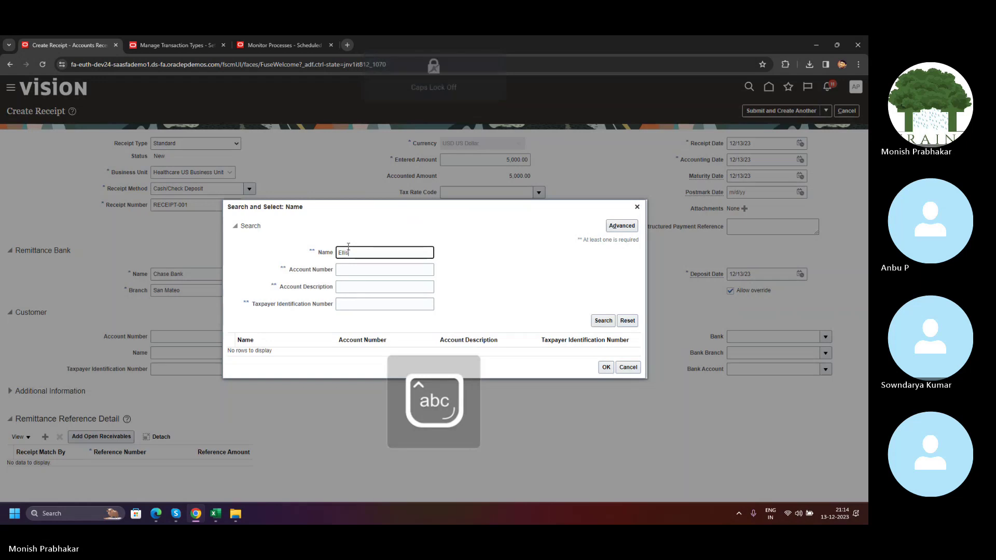
key(Return)
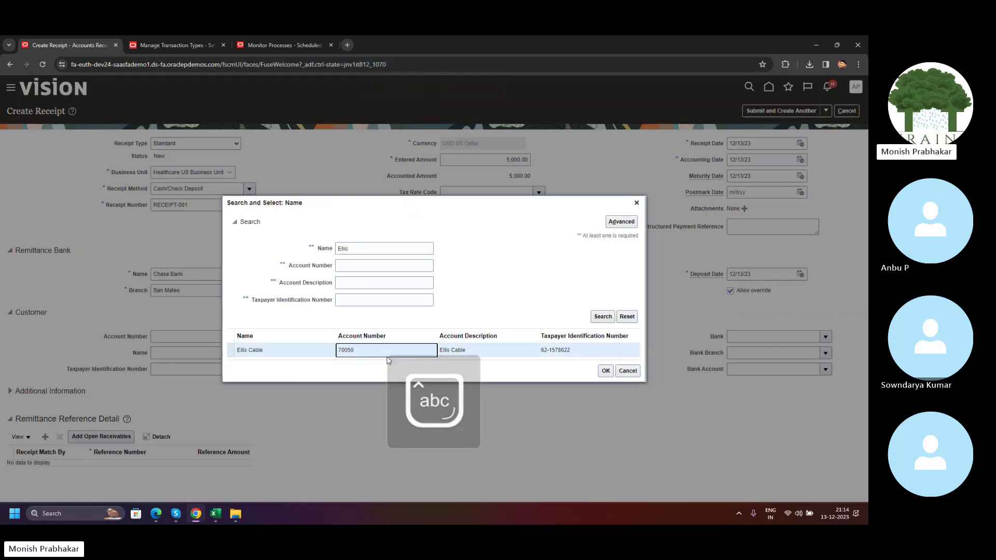
click(606, 371)
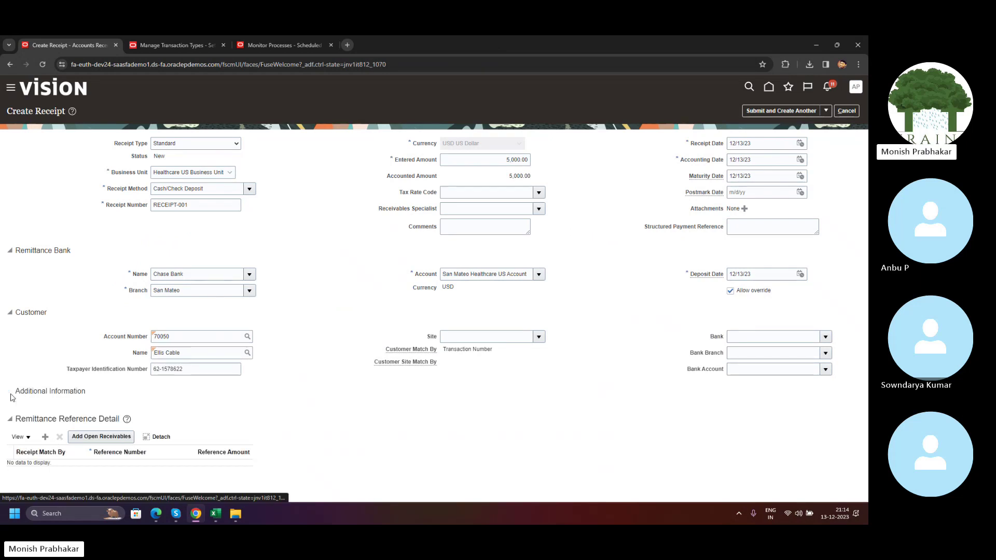
Expand the receipt's Additional Information section and look at the choices for its receipt type.
click(31, 392)
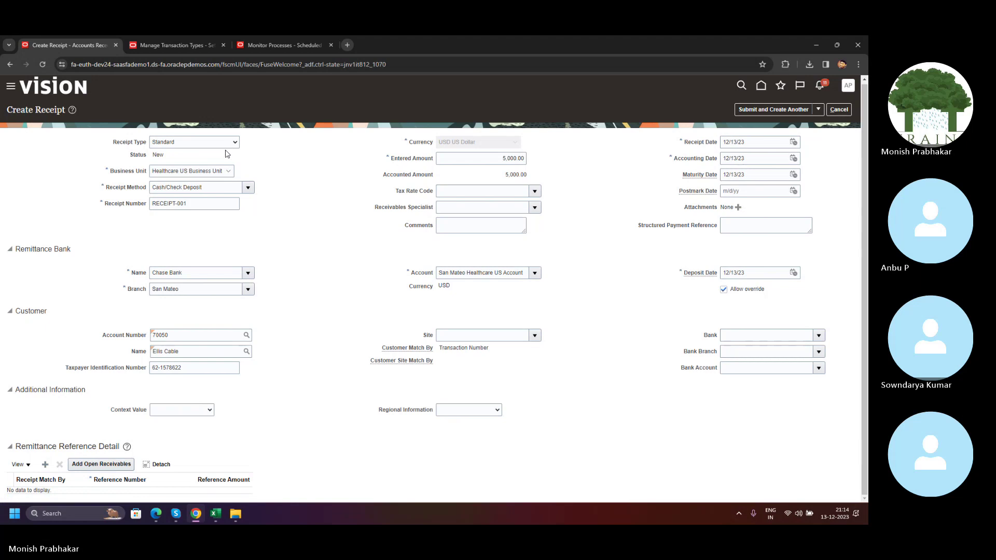
click(208, 143)
click(207, 144)
Add a remittance reference line, look at its Receipt Match By options, and remove the line without entering a reference.
click(45, 465)
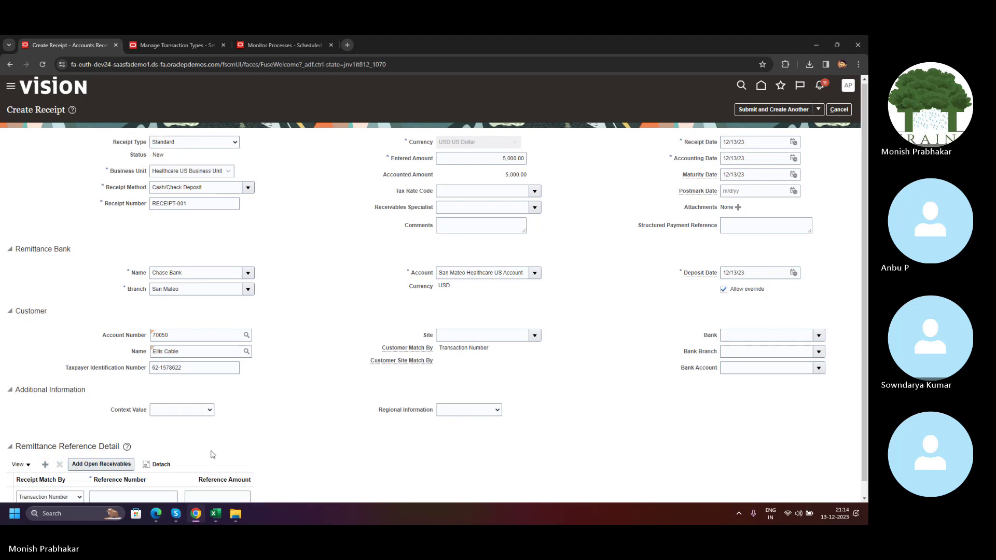
scroll(212, 454, down, 1)
click(63, 486)
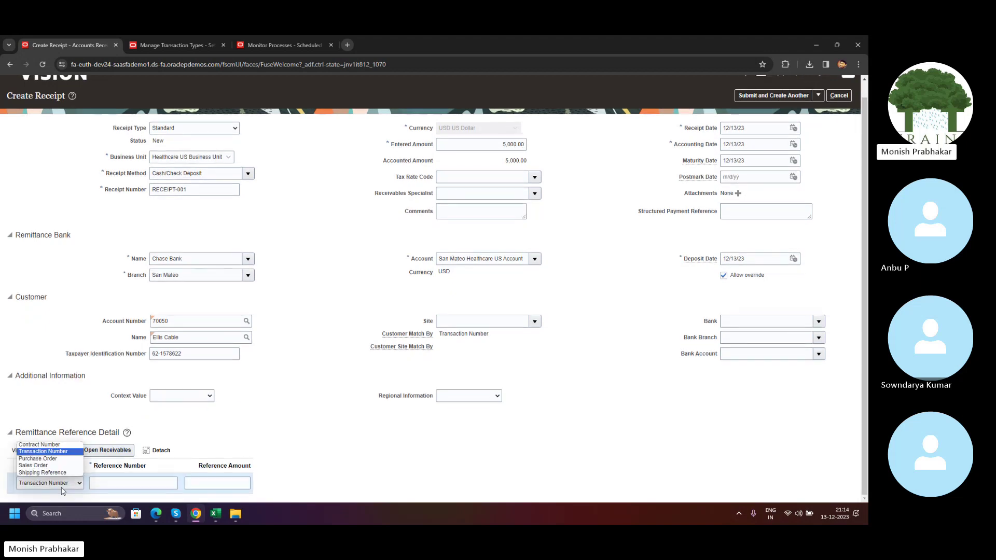
click(148, 483)
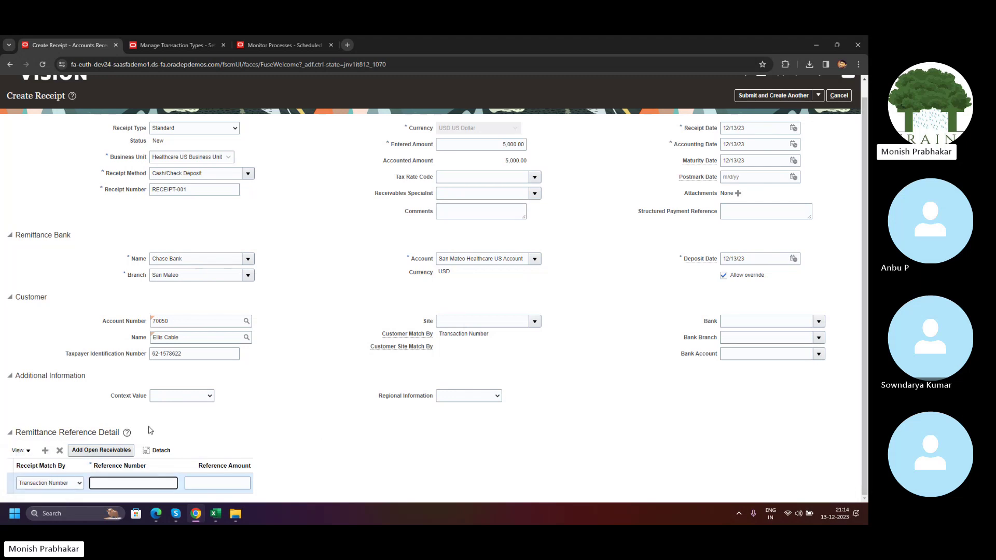
scroll(151, 431, up, 1)
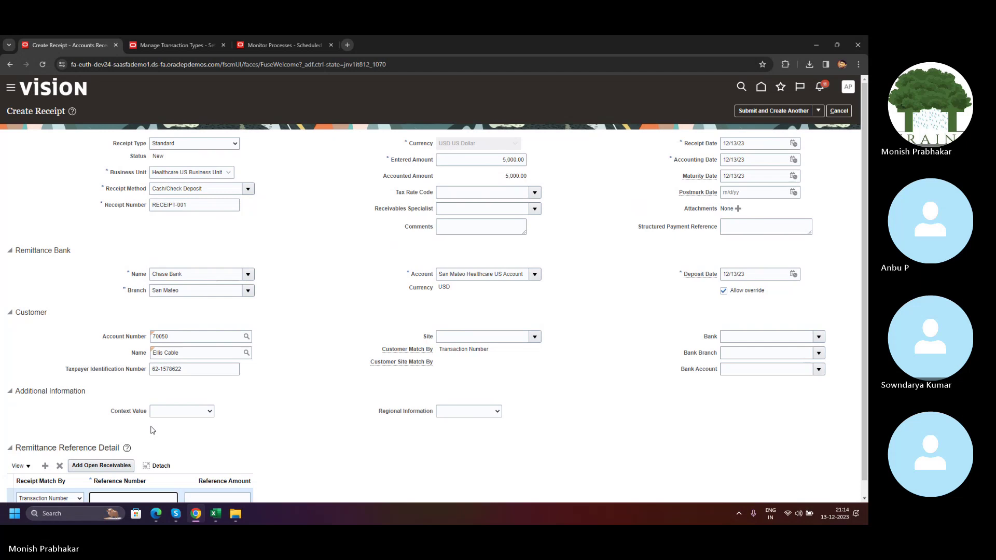
click(164, 39)
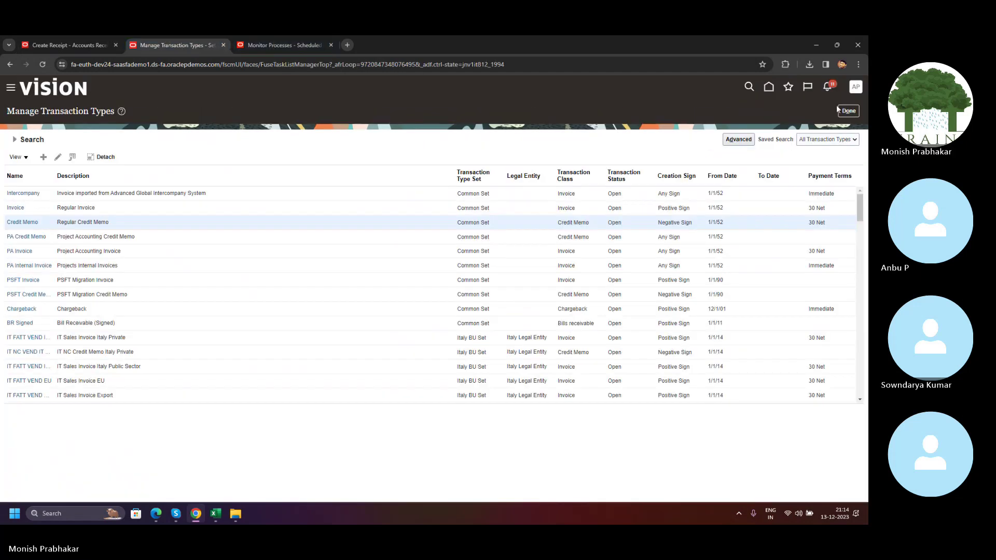
click(57, 44)
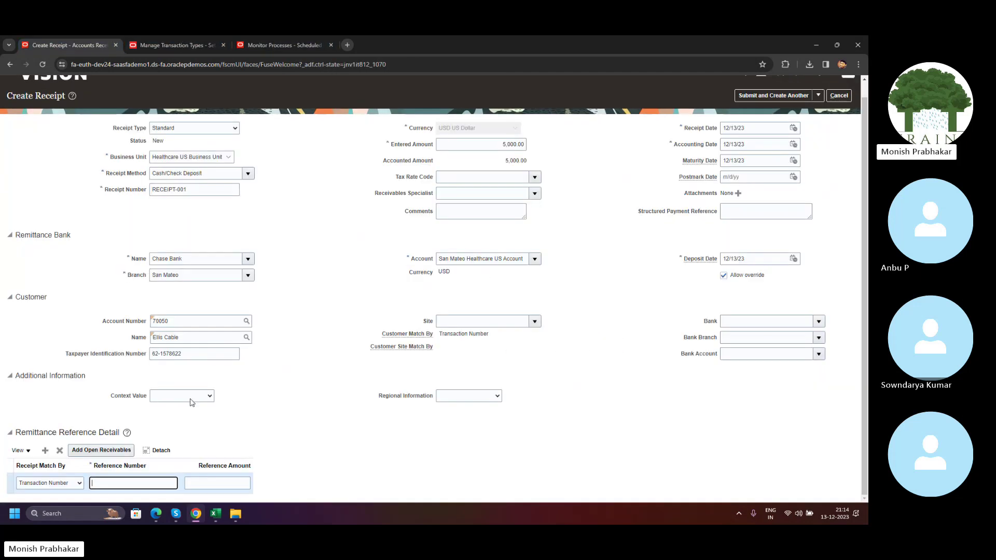
click(60, 451)
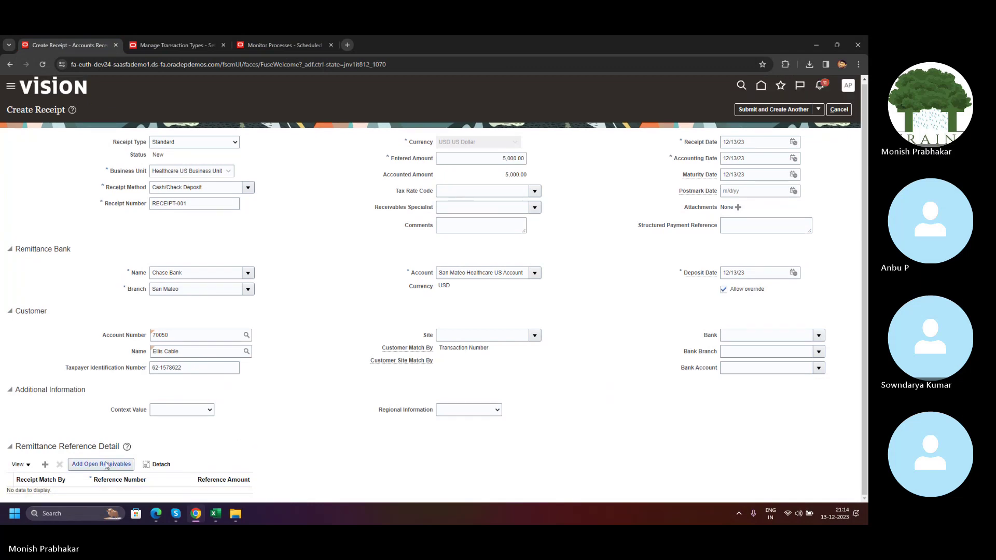
Submit the receipt with the option to apply it manually.
click(819, 111)
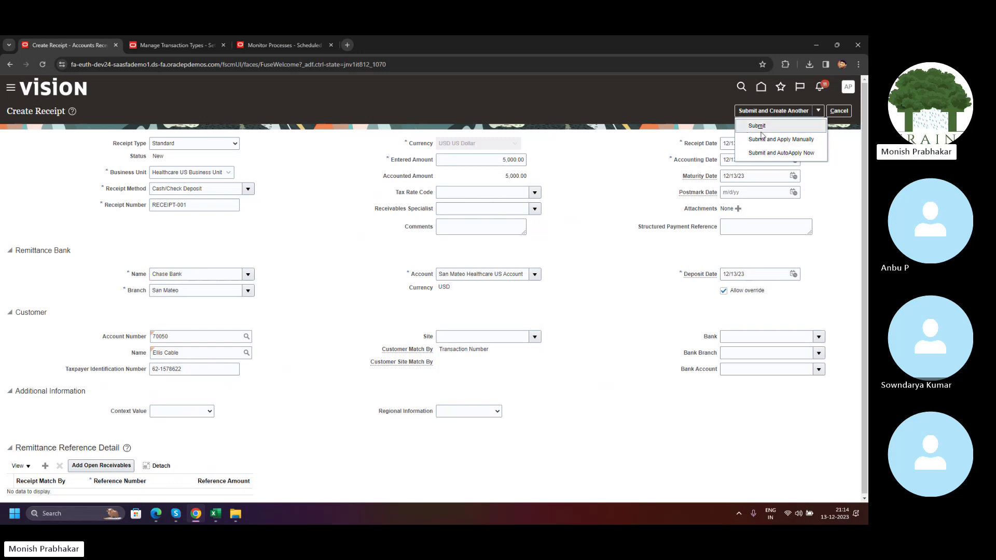
click(488, 161)
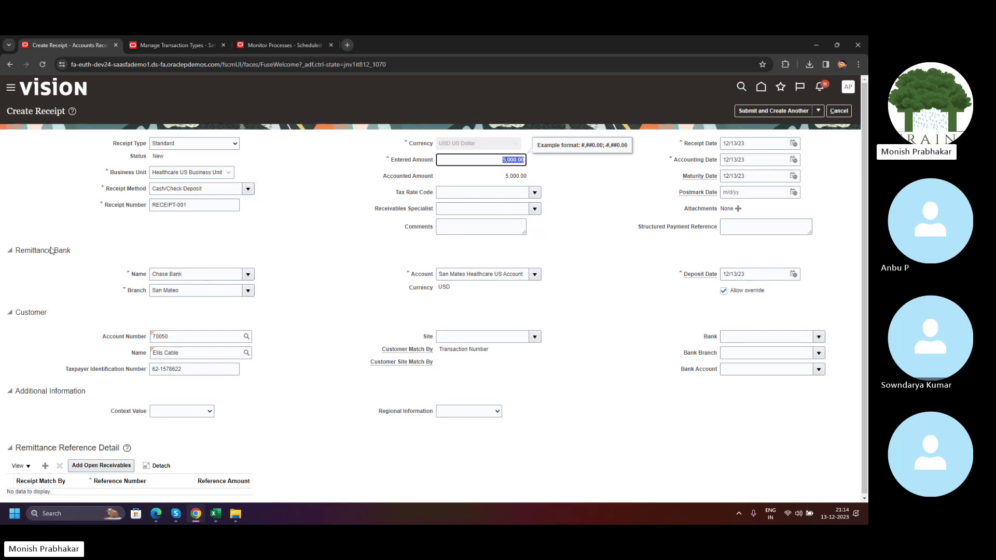
click(818, 111)
click(788, 140)
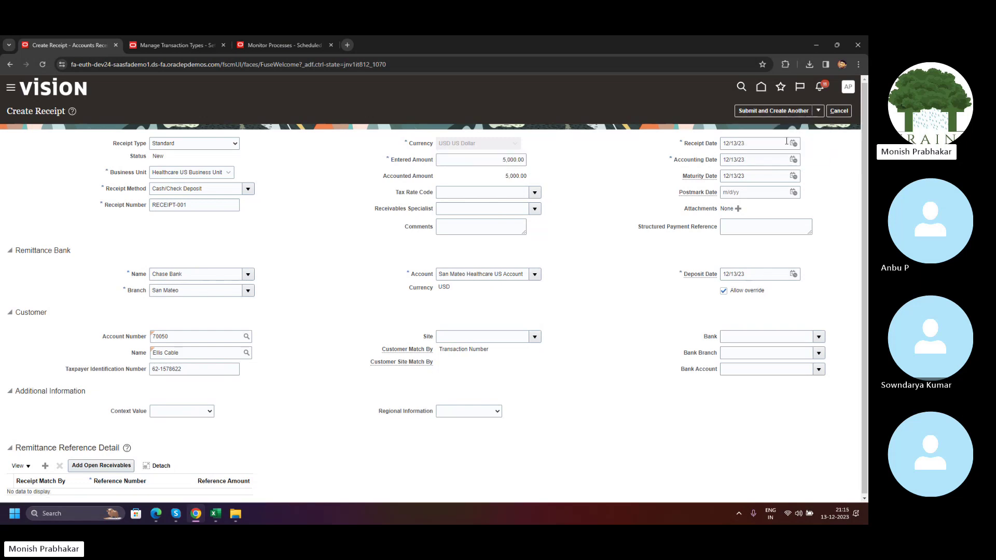
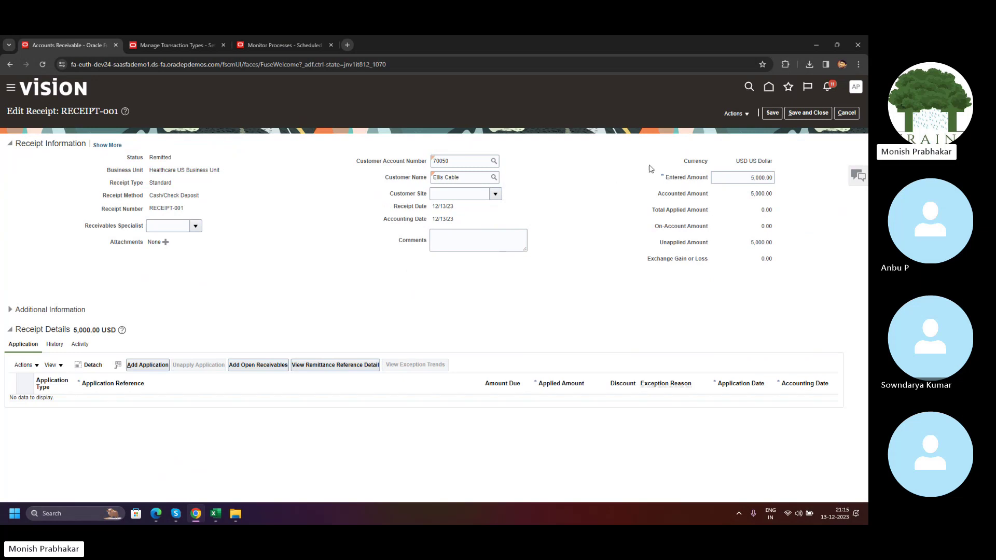
Examine the receipt's entered, accounted, total applied, on-account and unapplied amounts.
drag(631, 151, 780, 215)
drag(784, 236, 773, 261)
drag(667, 177, 717, 177)
drag(659, 197, 724, 199)
drag(652, 214, 724, 228)
drag(660, 244, 771, 242)
Switch to the Training Board workbook in Excel and enter the label Entered in cell F77 of the Receivables sheet.
click(216, 513)
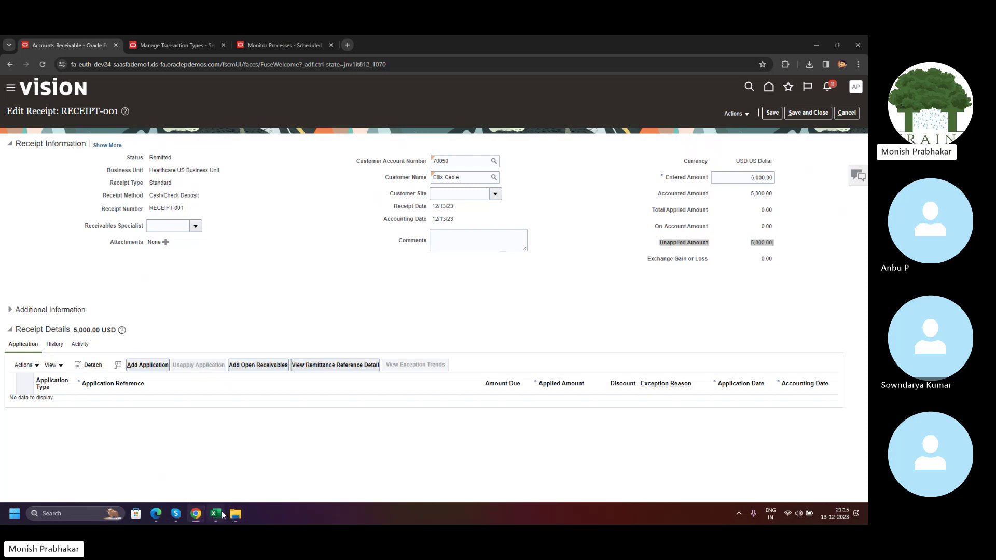
scroll(142, 376, down, 2)
scroll(142, 376, down, 14)
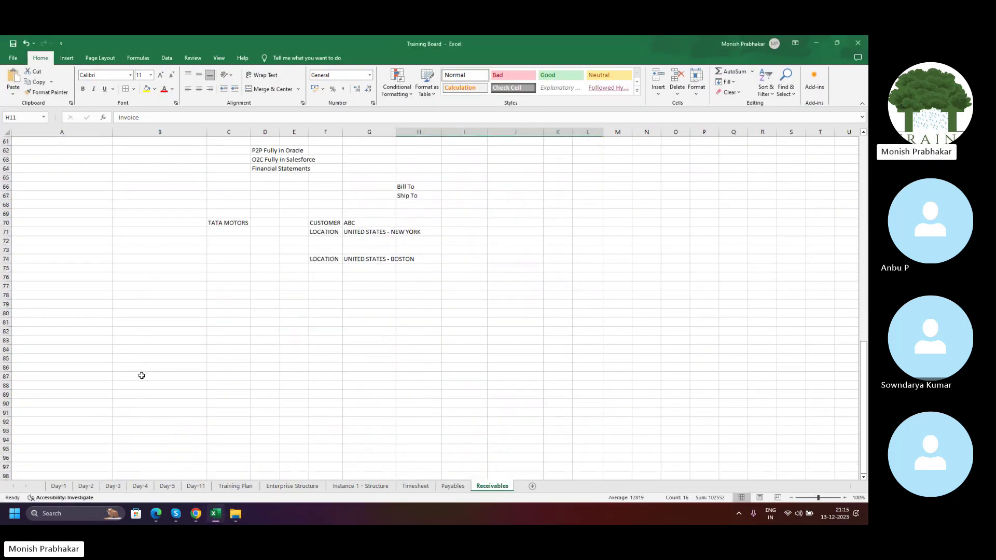
scroll(142, 376, up, 2)
click(332, 339)
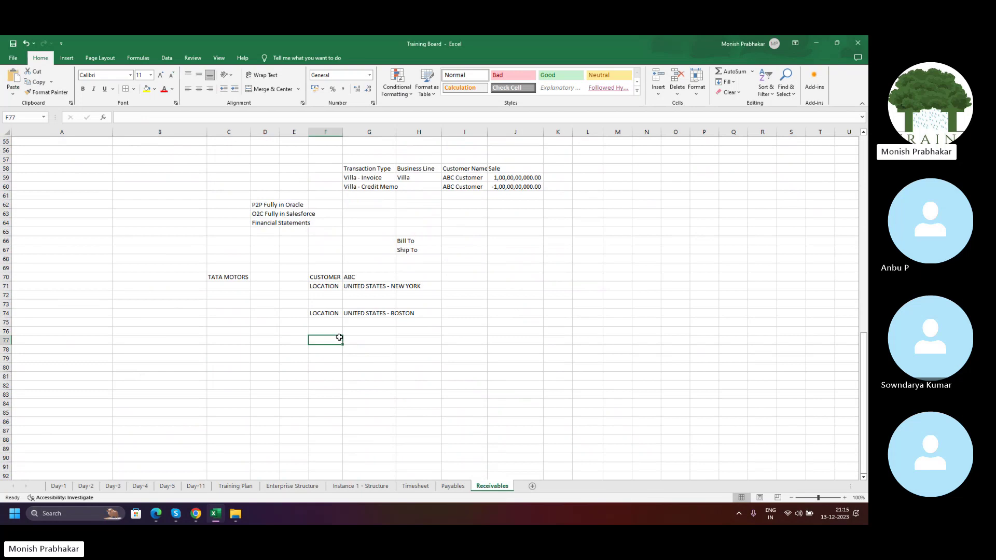
key(Caps_Lock)
key(Caps_Lock)
text(cust)
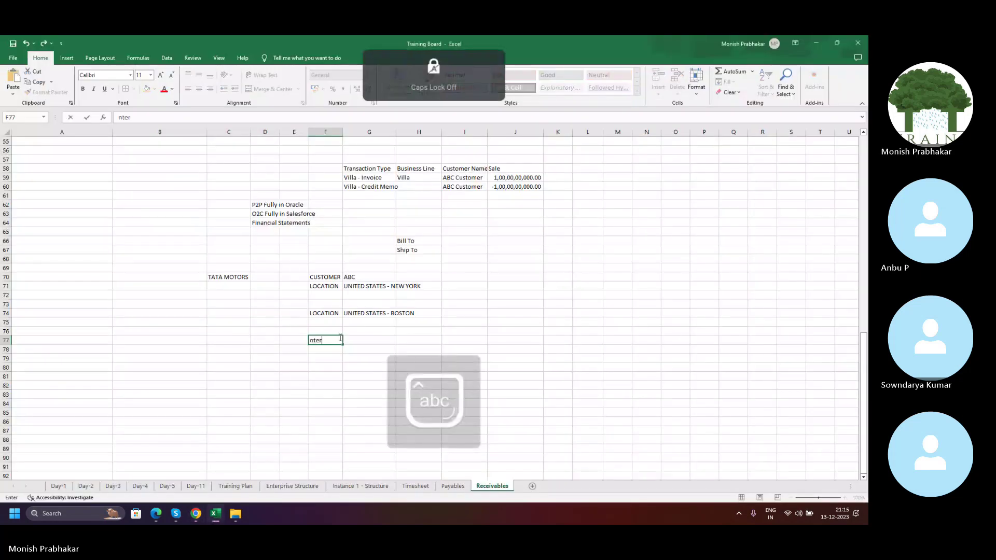
key(BackSpace)
key(BackSpace)
key(BackSpace)
key(BackSpace)
text(E)
key(Caps_Lock)
text(n)
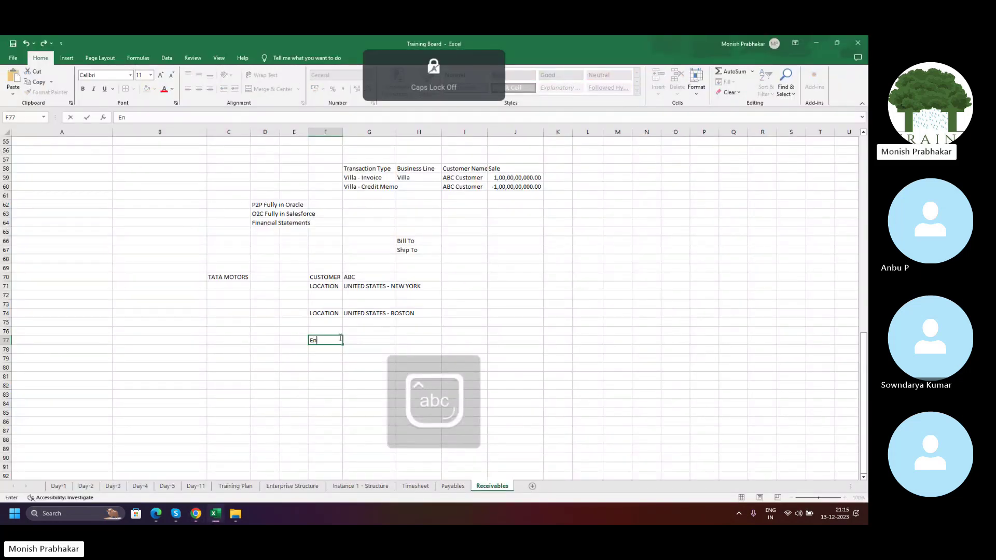
text(tered)
key(Return)
Check the receipt's amount fields in the browser and add the label Applied in cell F78 of the workbook.
key(alt+Tab)
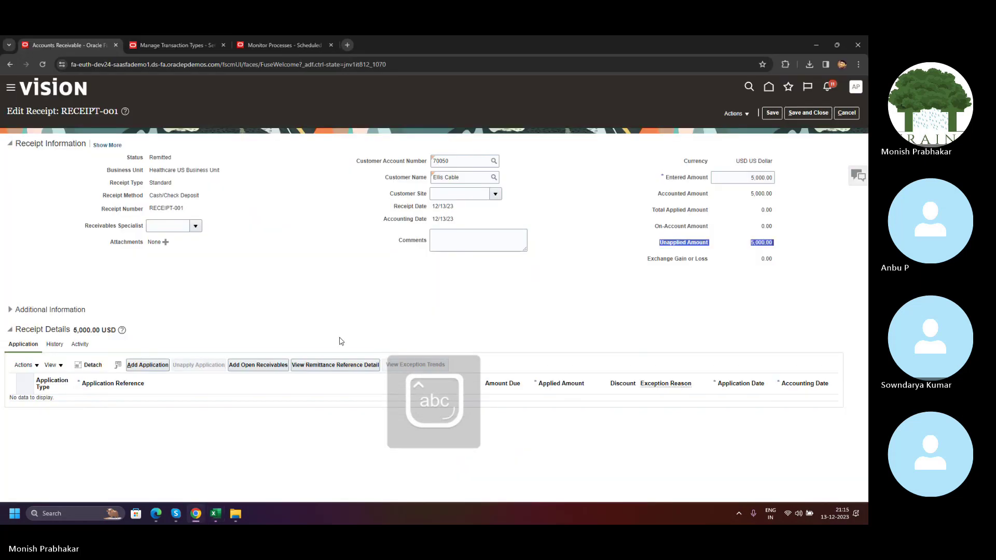
key(alt+Tab)
key(Caps_Lock)
text(A)
key(Caps_Lock)
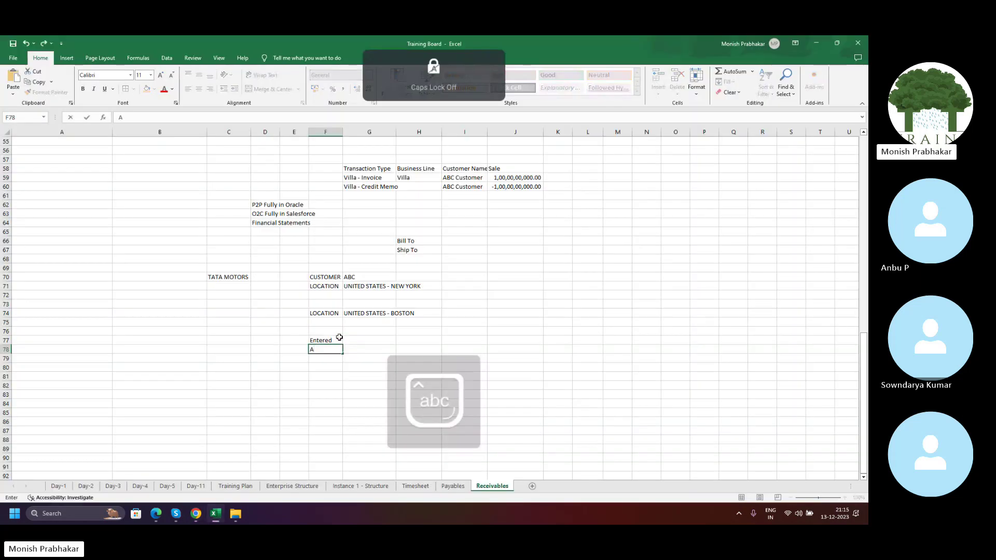
text(pplied)
Compare with the receipt in the browser again and add the label On-Account in cell F79.
key(alt+Tab)
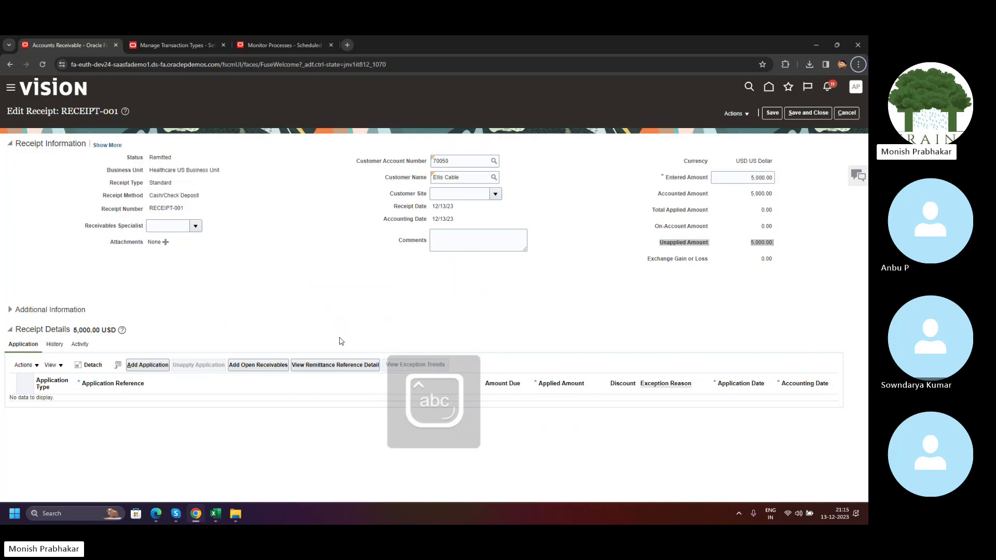
key(alt+Tab)
key(Caps_Lock)
text(O)
key(Caps_Lock)
text(n-)
key(Caps_Lock)
text(A)
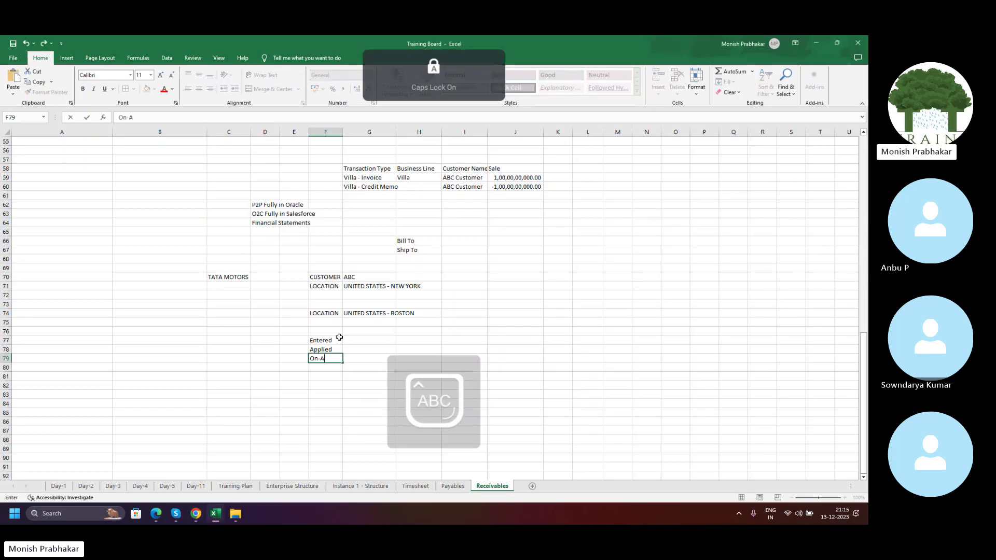
key(Caps_Lock)
text(ccount)
key(Return)
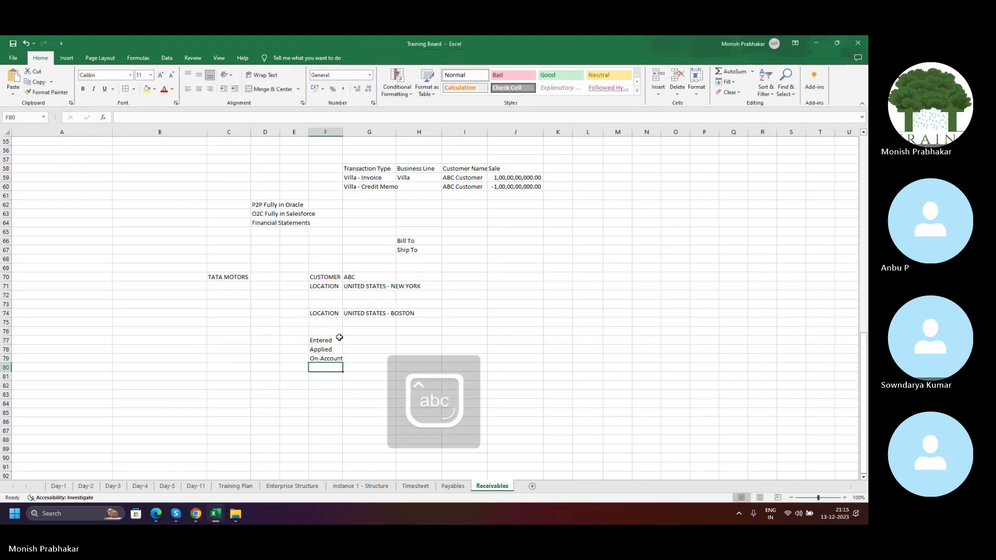
Complete the list of receipt amount labels with Unapplied in cell F80, checking the wording against the receipt.
key(alt+Tab)
key(alt+Tab)
key(Caps_Lock)
text(U)
key(Caps_Lock)
text(n)
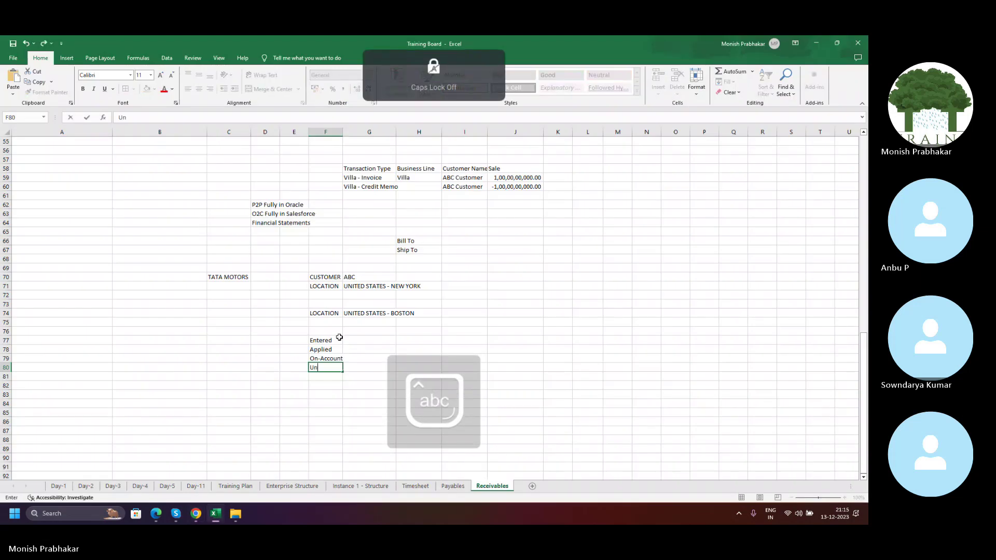
key(alt+Tab)
key(alt+Tab)
text(app)
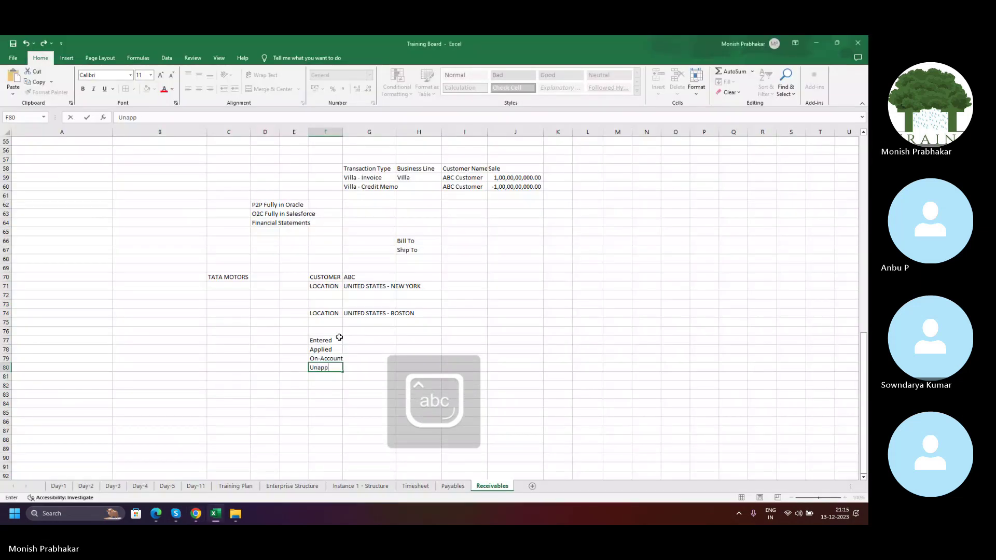
key(Return)
Enter 5000 in cell G77 as the Entered amount.
key(Up)
key(Up)
key(Up)
key(Up)
key(Right)
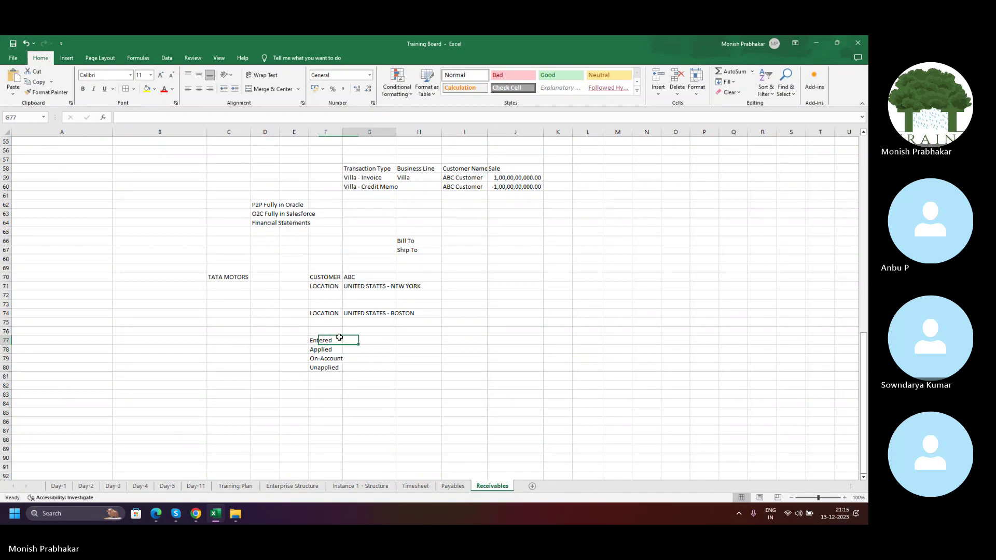
key(alt+Tab)
key(alt+Tab)
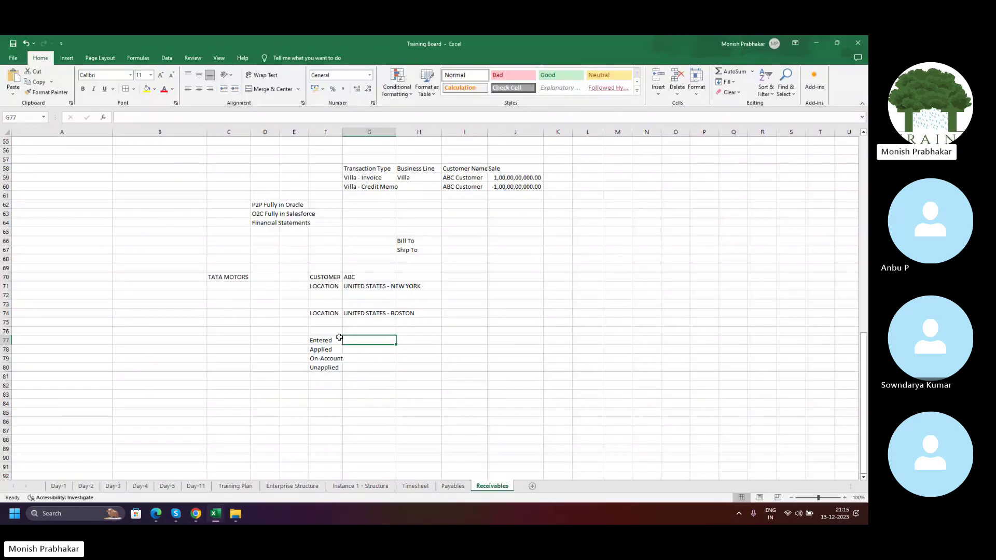
text(5000)
key(Tab)
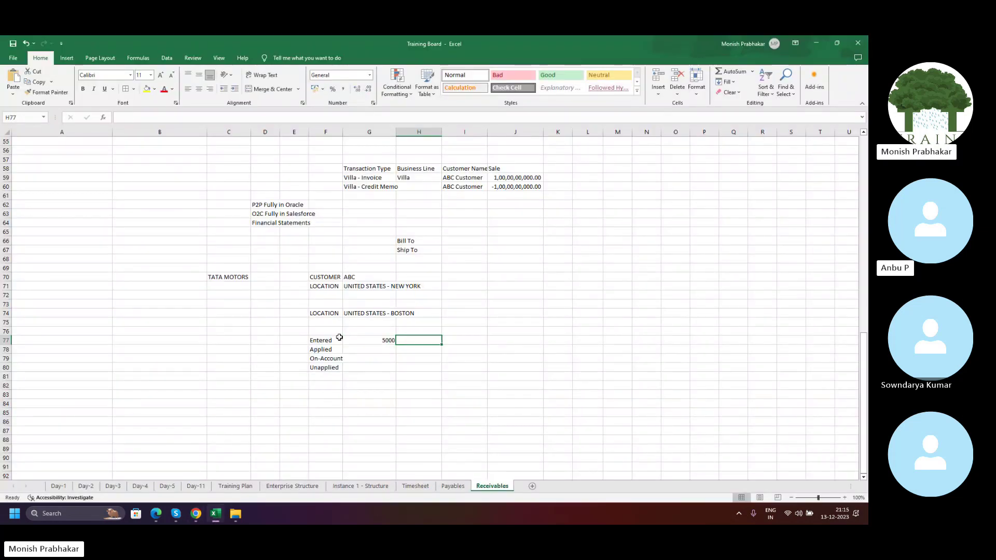
Enter 100 in cell K78 and move it to G78 as the Applied amount.
key(Left)
key(Right)
key(Right)
key(alt+Tab)
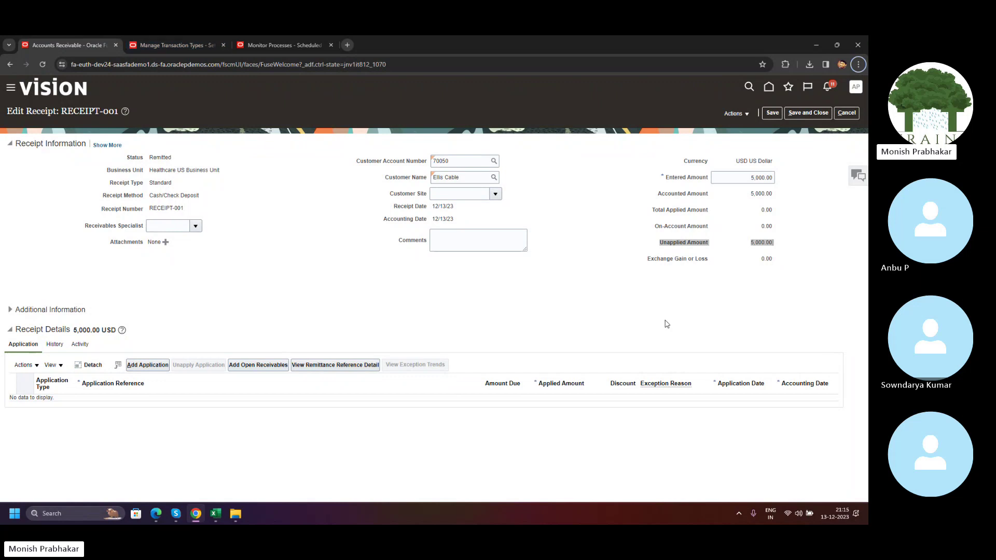
key(alt+Tab)
click(546, 350)
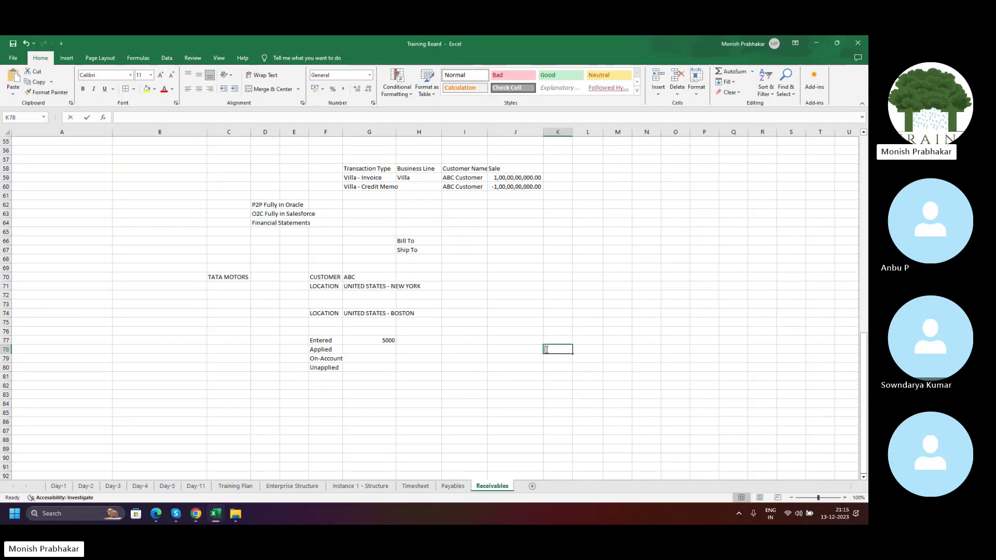
text(100)
key(Return)
click(546, 349)
key(ctrl+x)
key(Left)
key(Left)
key(Left)
key(Left)
key(ctrl+v)
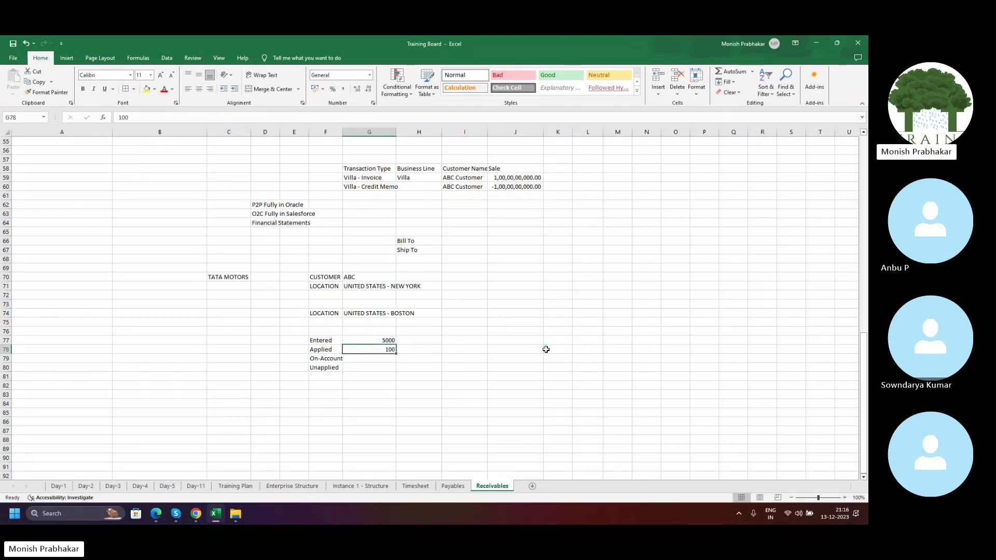
Calculate the Unapplied amount in G80 as Entered minus Applied with the formula =G77-G78.
key(Down)
key(Down)
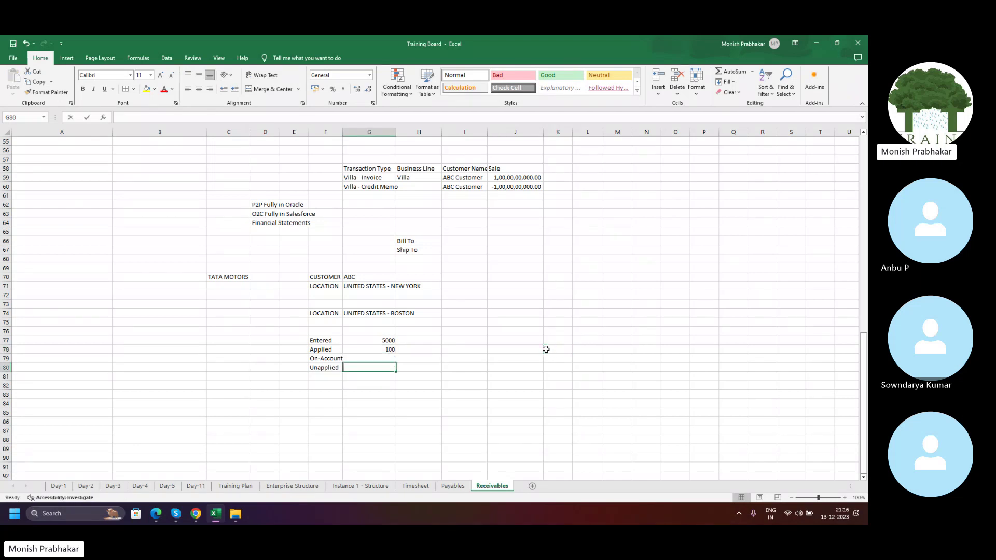
text(=)
key(Up)
key(Up)
key(Up)
text(-)
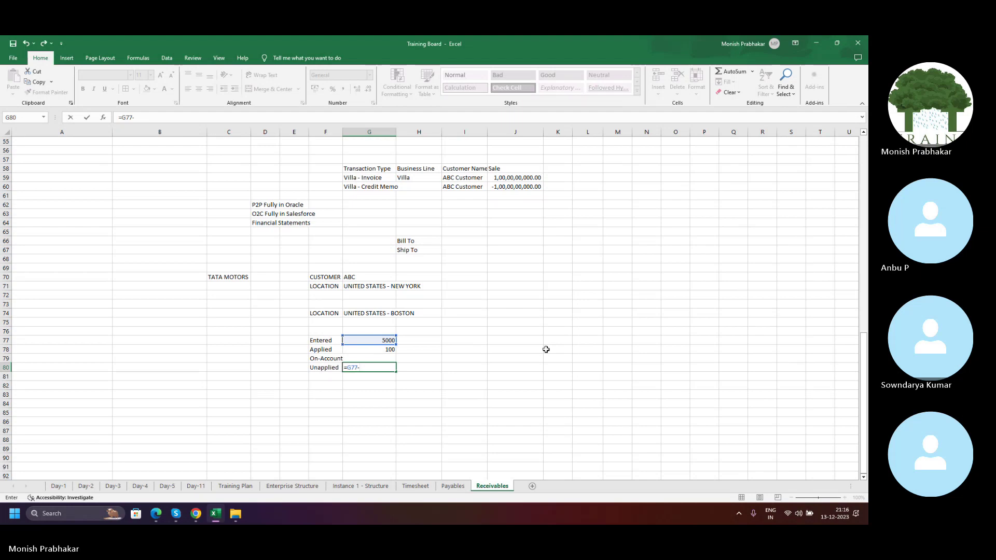
key(Up)
key(Up)
key(Return)
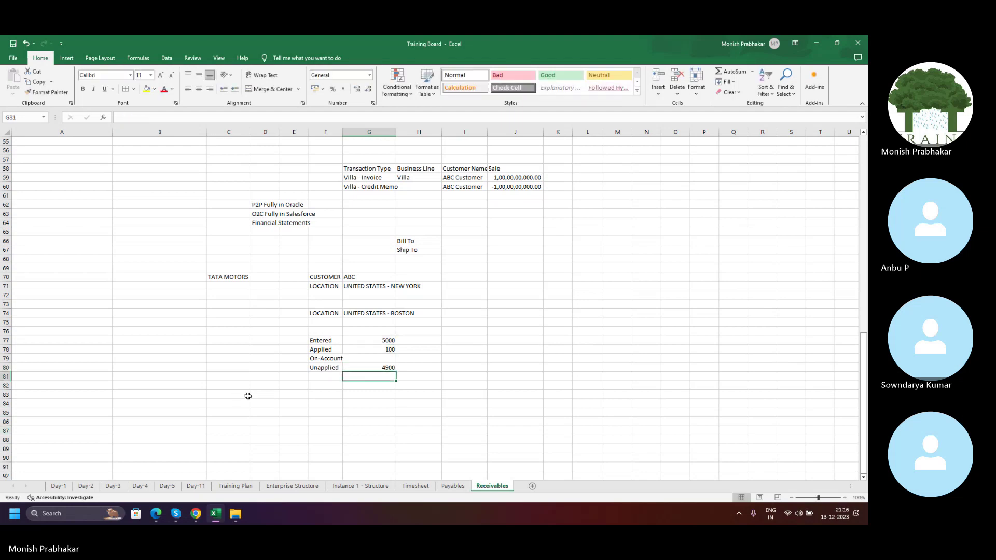
click(334, 365)
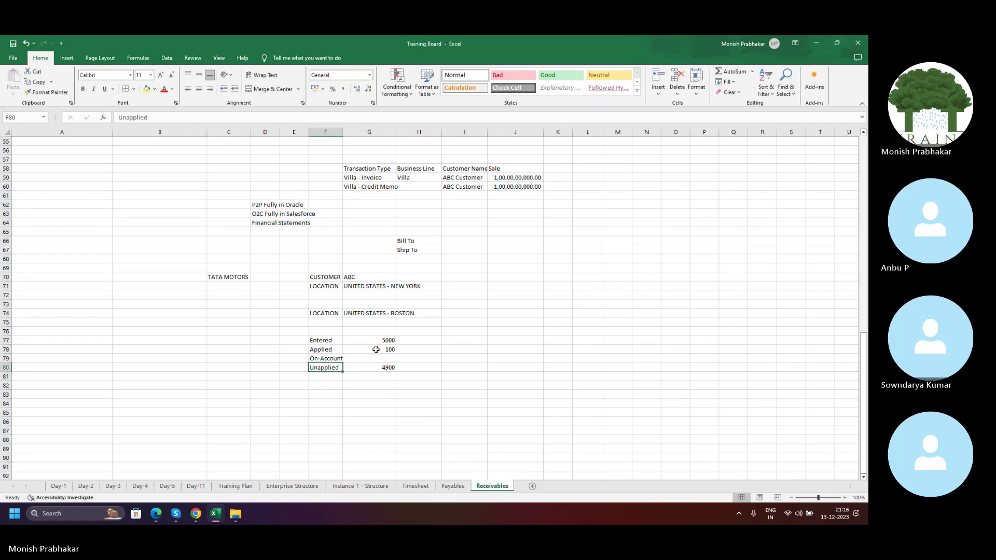
click(376, 368)
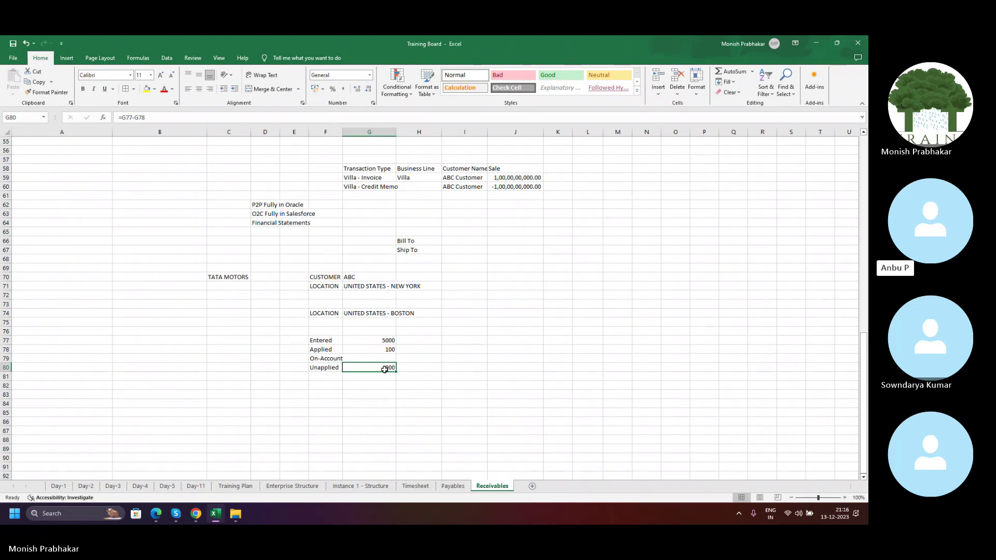
Switch to the Oracle receipt in the browser and review its Entered, Total Applied and Unapplied amounts.
key(alt+Tab)
click(704, 277)
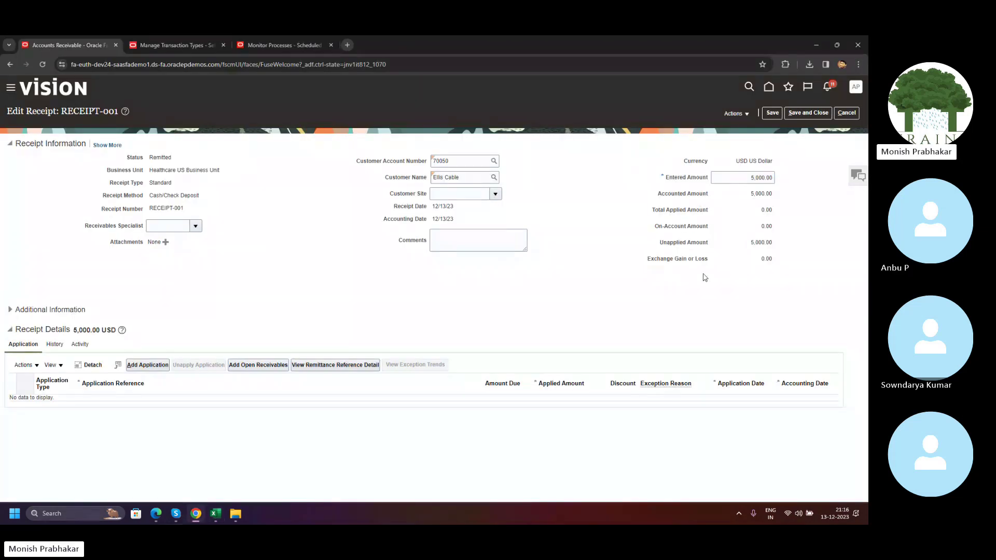
click(743, 177)
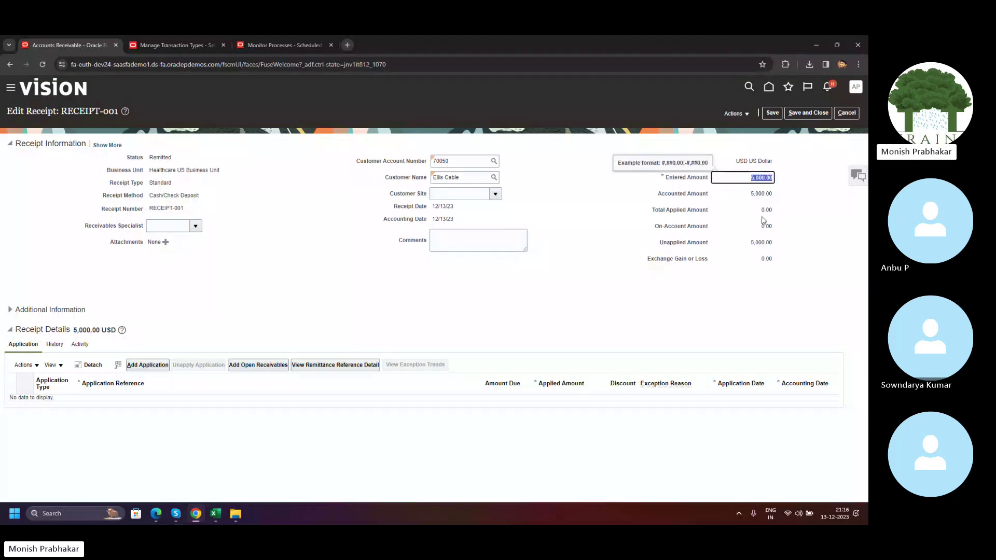
drag(664, 211, 772, 209)
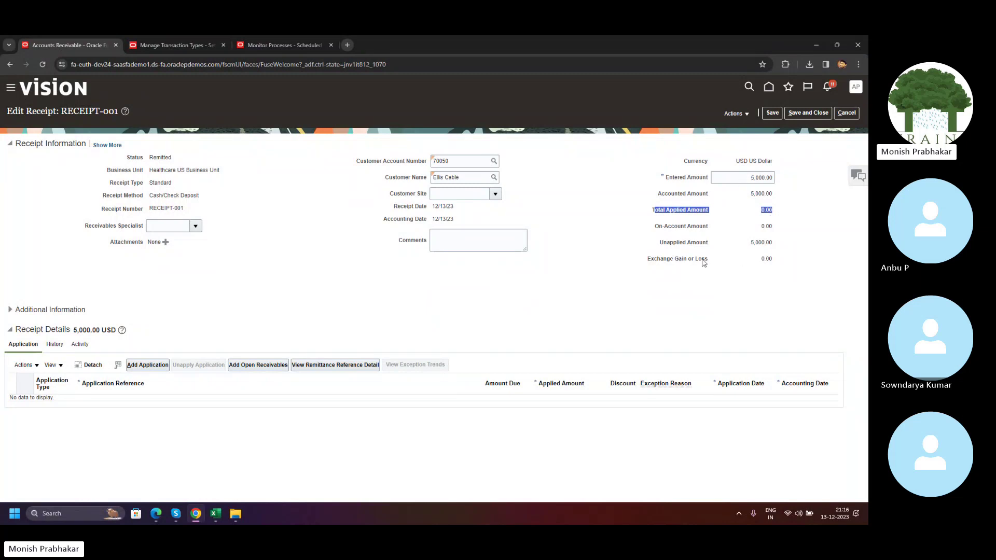
drag(659, 242, 779, 246)
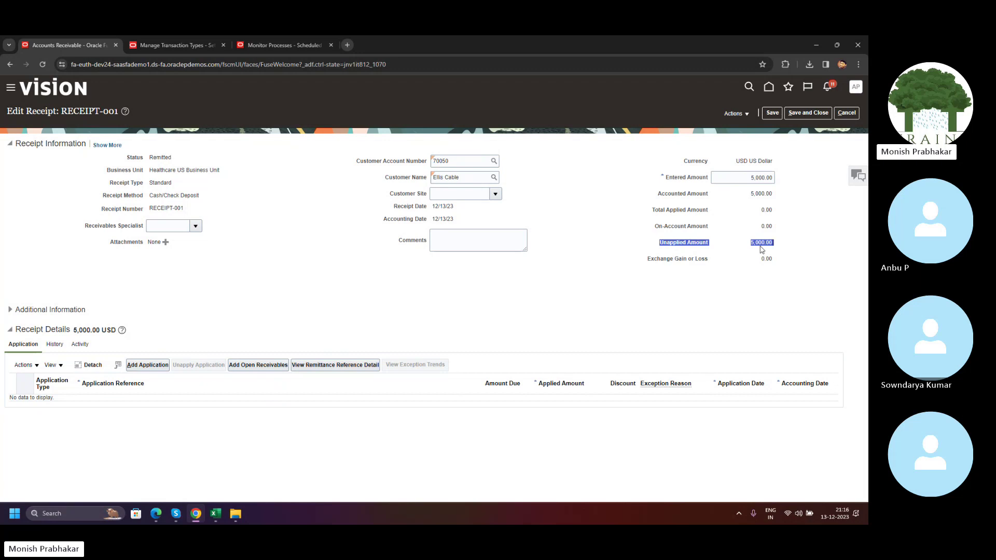
Add an application line to the receipt and try searching for its reference with Denver as the Bill-to Site.
click(147, 366)
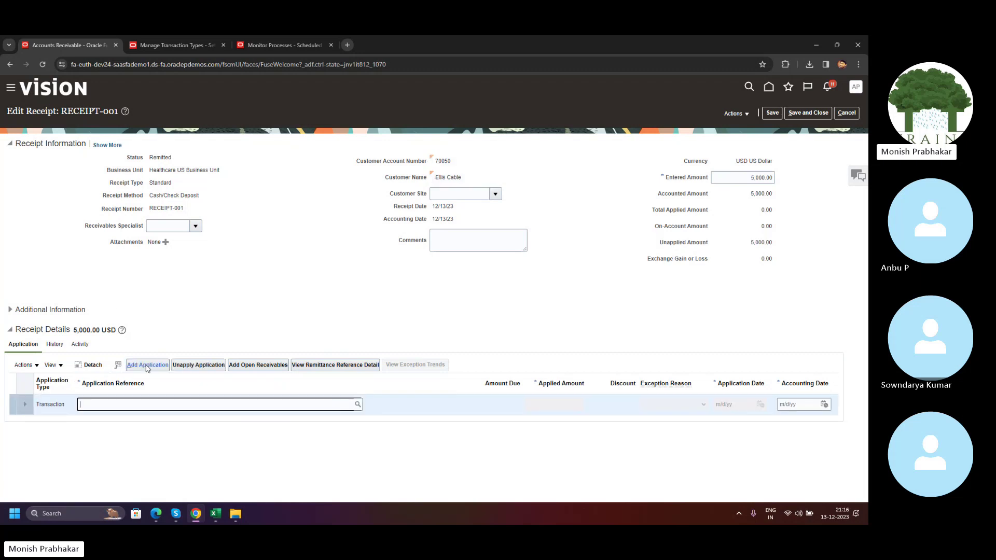
click(357, 406)
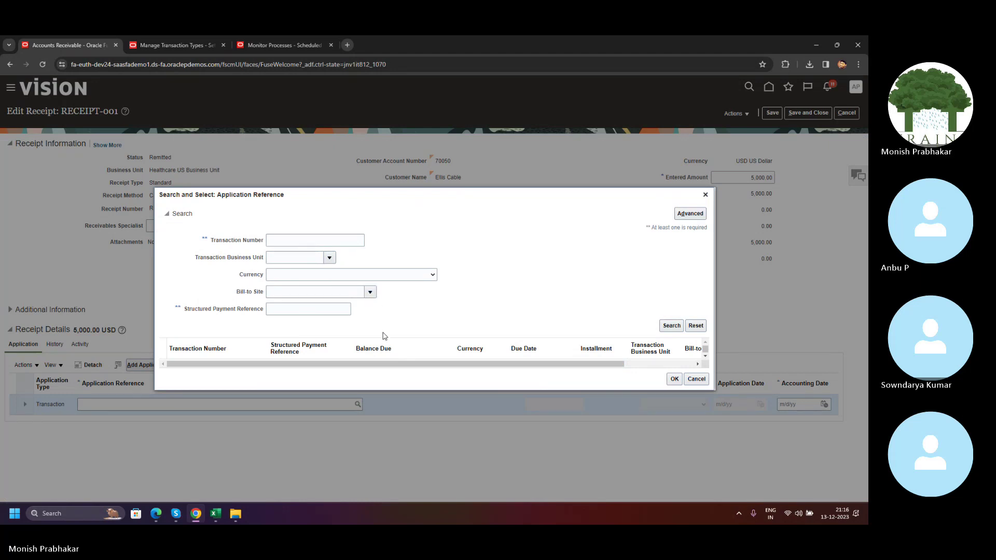
click(370, 293)
click(371, 294)
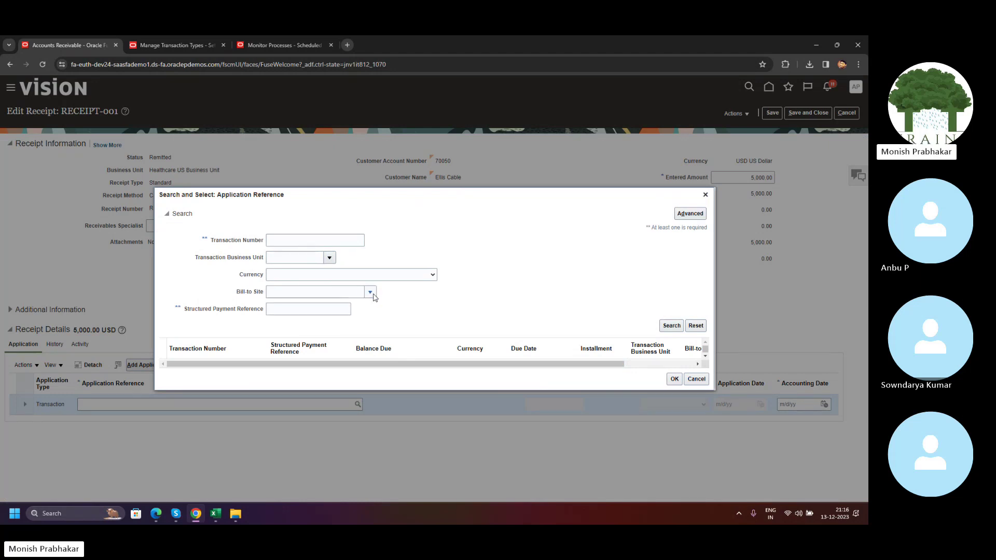
click(370, 293)
click(335, 311)
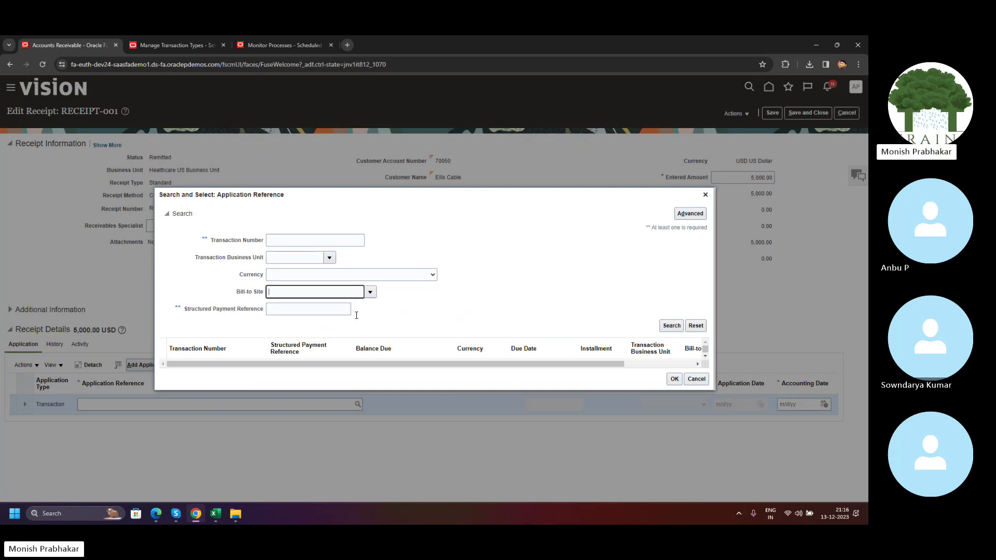
click(668, 327)
click(298, 309)
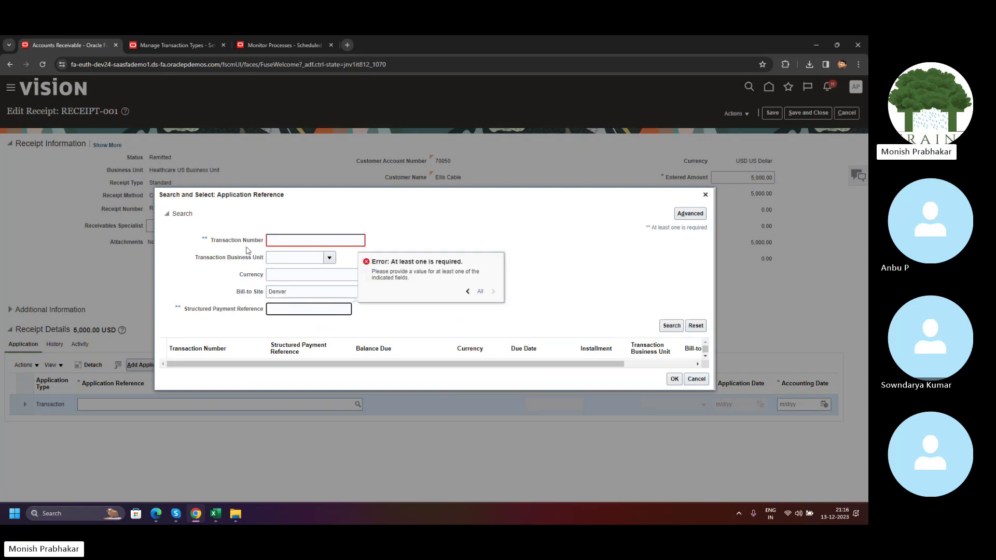
Replace the Bill-to Site criterion with Healthcare US Business Unit as the Transaction Business Unit and switch to advanced search.
click(307, 242)
click(330, 259)
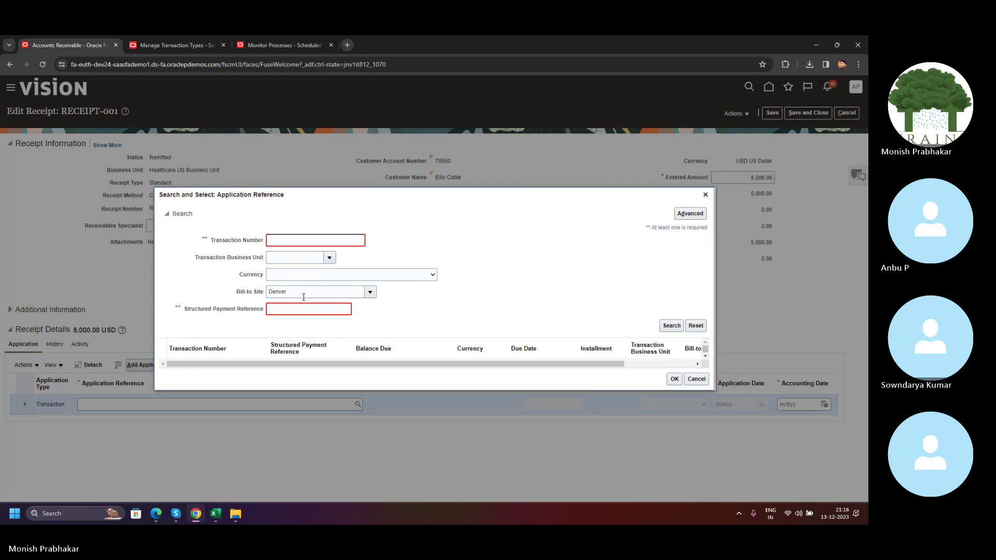
click(295, 275)
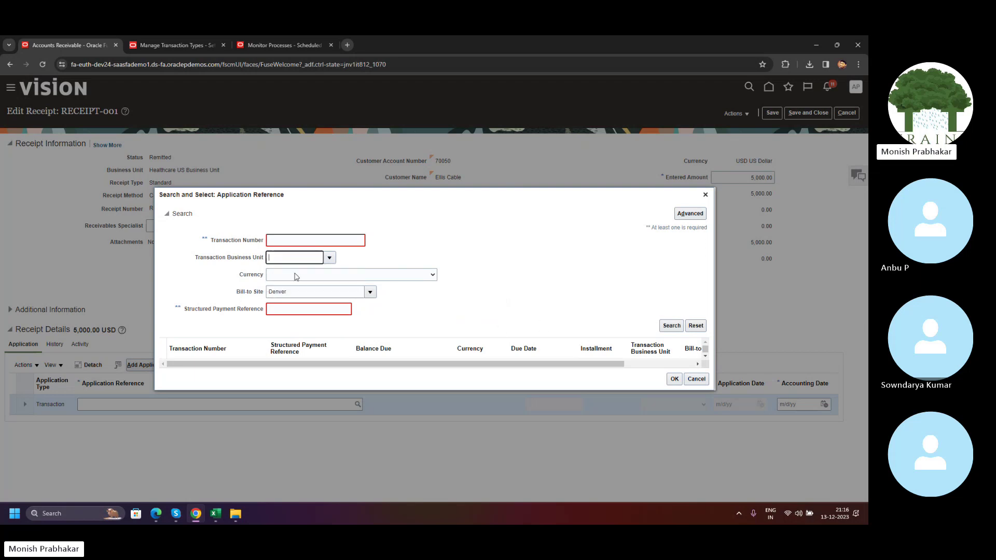
drag(296, 291, 245, 293)
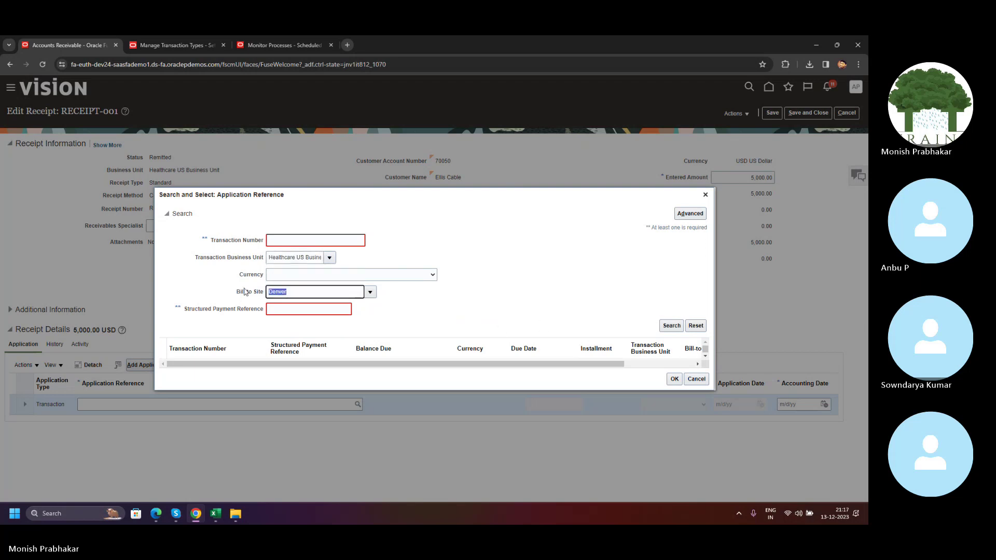
key(BackSpace)
click(672, 326)
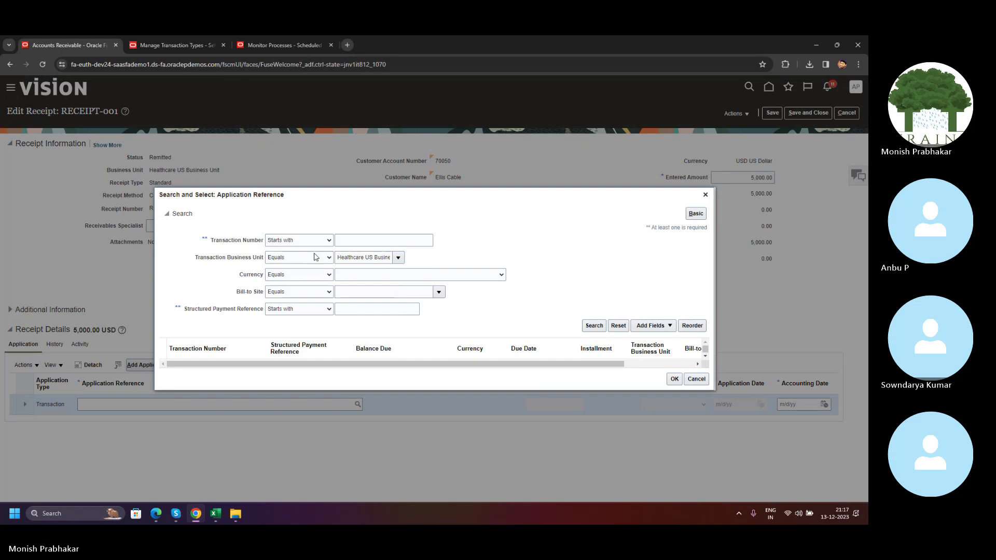
Search for application references whose Transaction Number does not contain @.
click(286, 241)
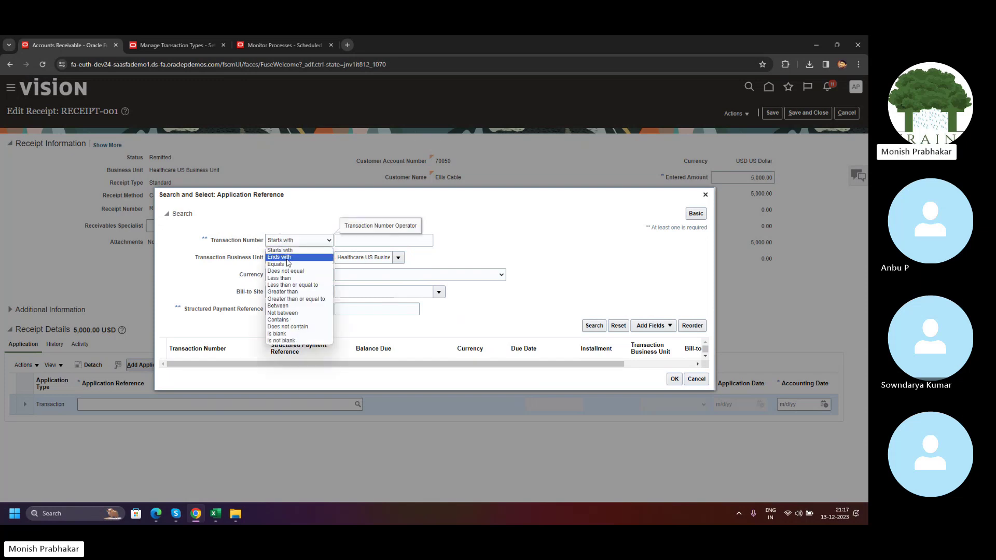
click(288, 327)
click(349, 242)
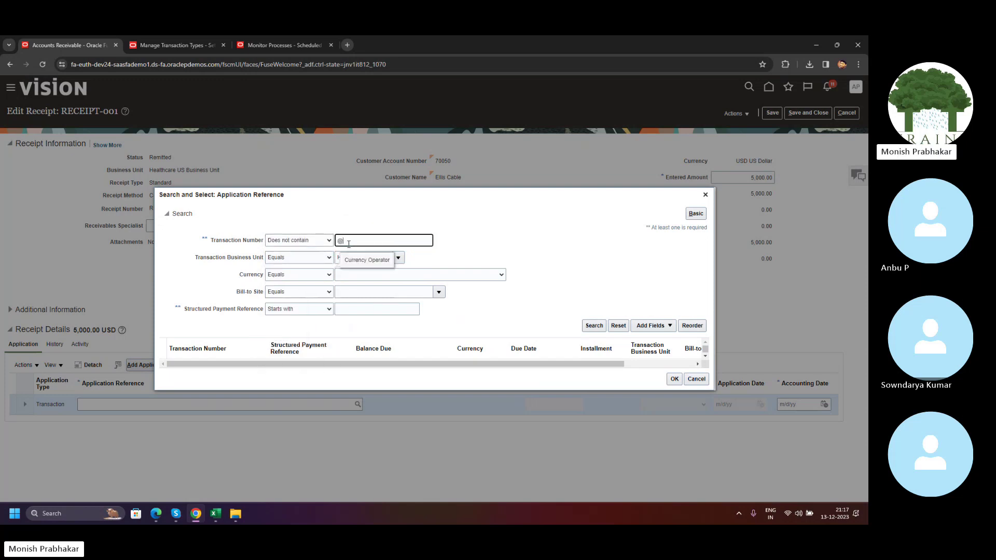
click(594, 325)
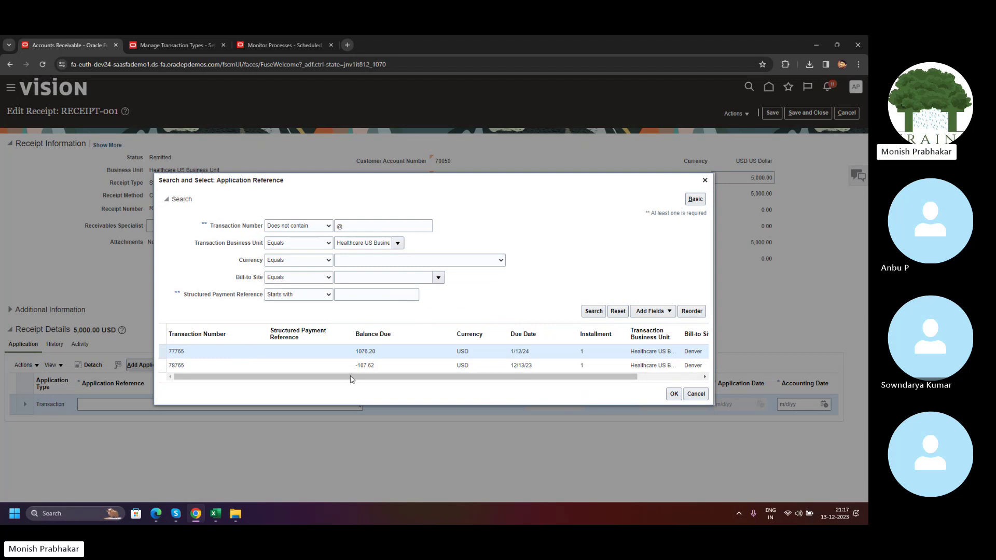
Apply the receipt to the found invoice with the 1,076.20 USD balance and check the Unapplied Amount.
drag(334, 377, 284, 376)
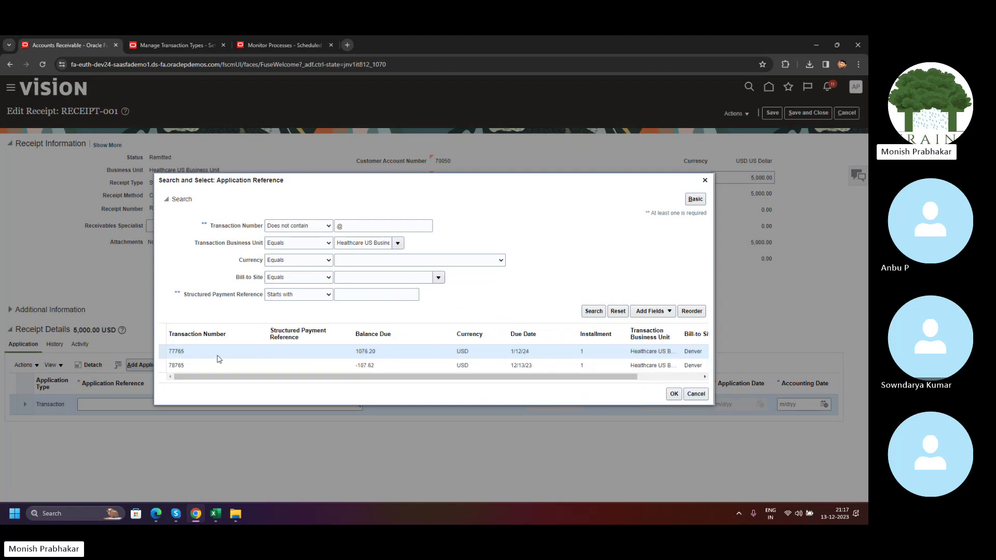
drag(182, 354, 173, 353)
click(191, 355)
drag(355, 357, 386, 356)
click(674, 393)
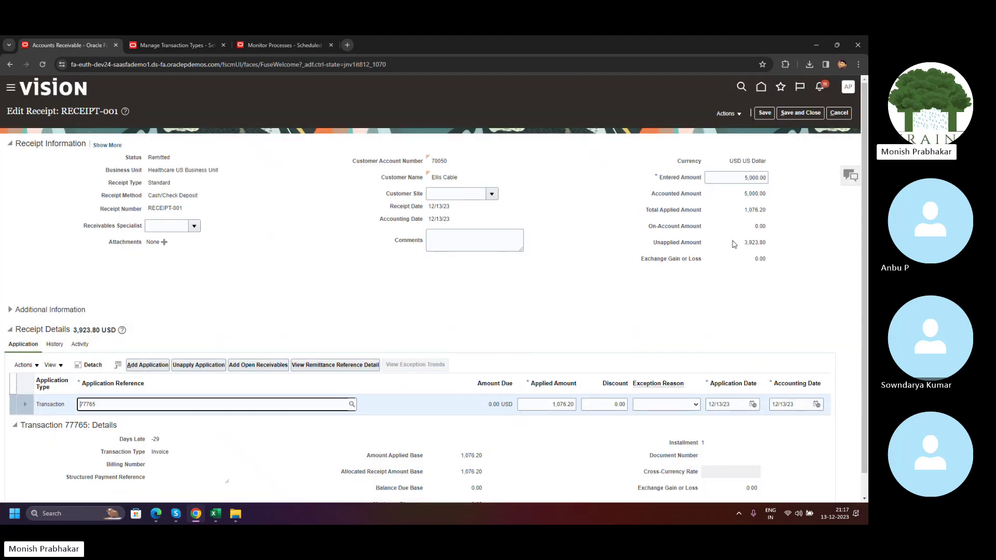
drag(743, 243, 768, 242)
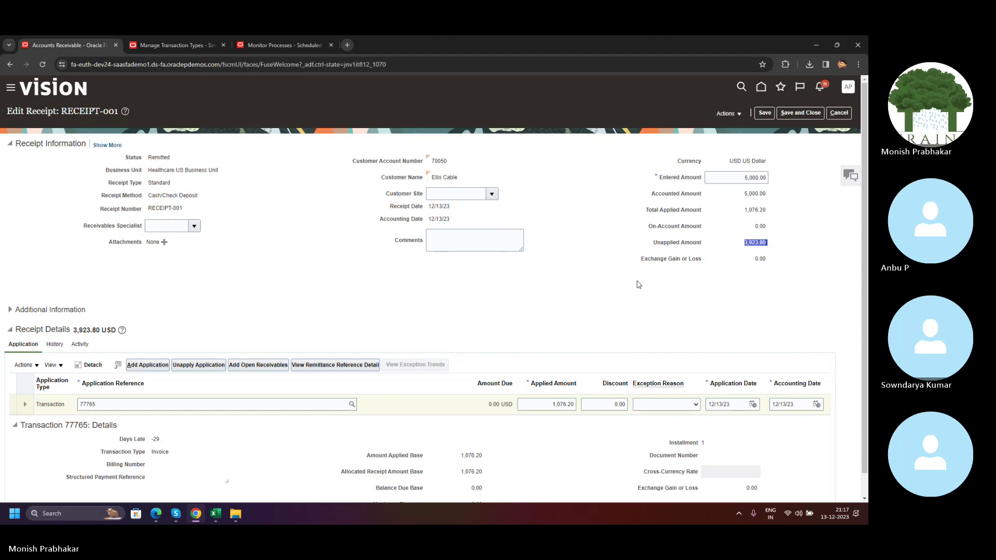
scroll(638, 285, down, 1)
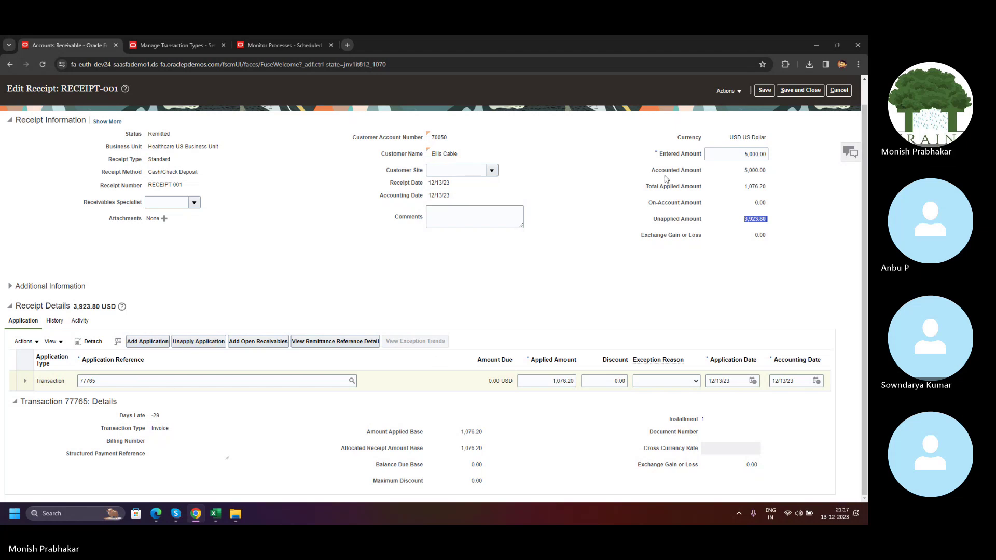
scroll(633, 284, up, 1)
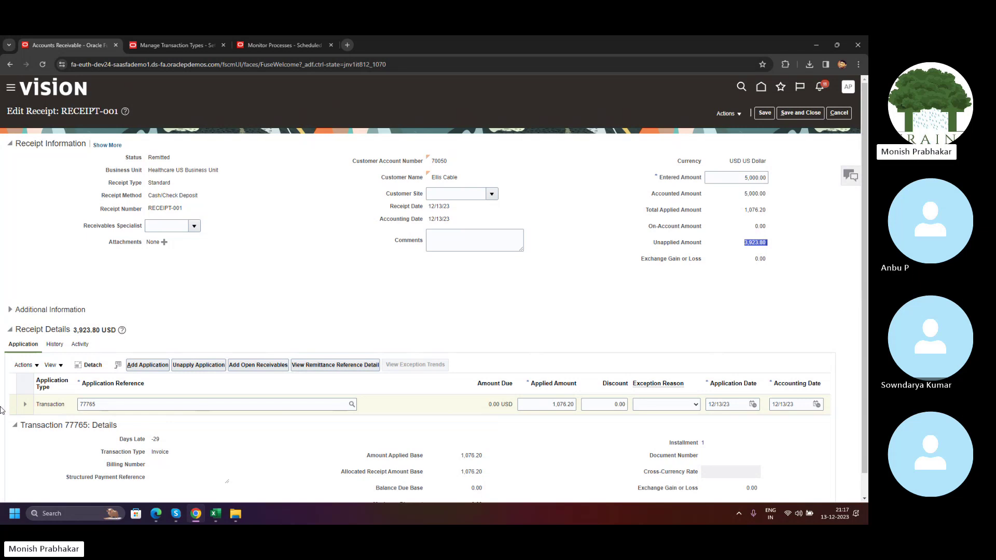
Unapply the invoice application from the receipt and check the Unapplied Amount again.
click(422, 409)
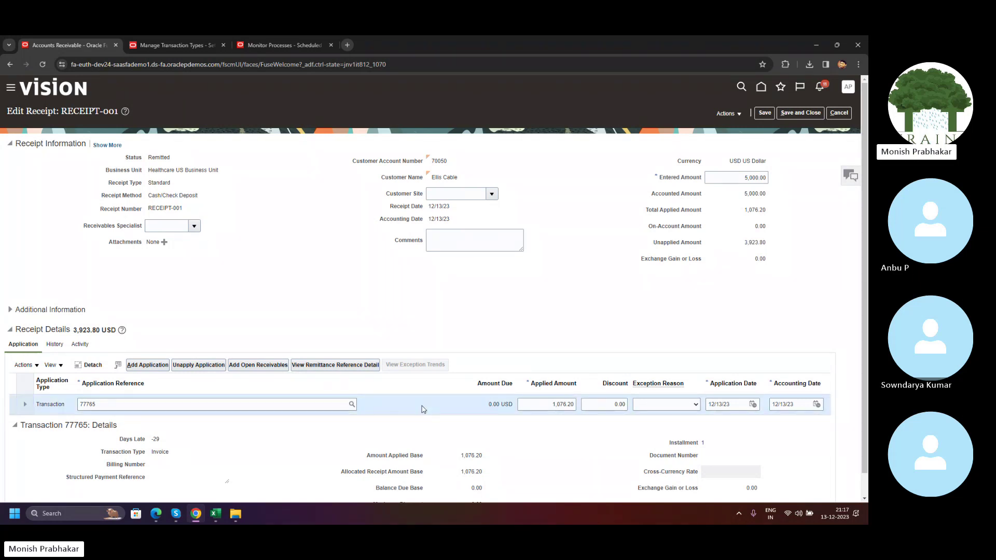
click(188, 366)
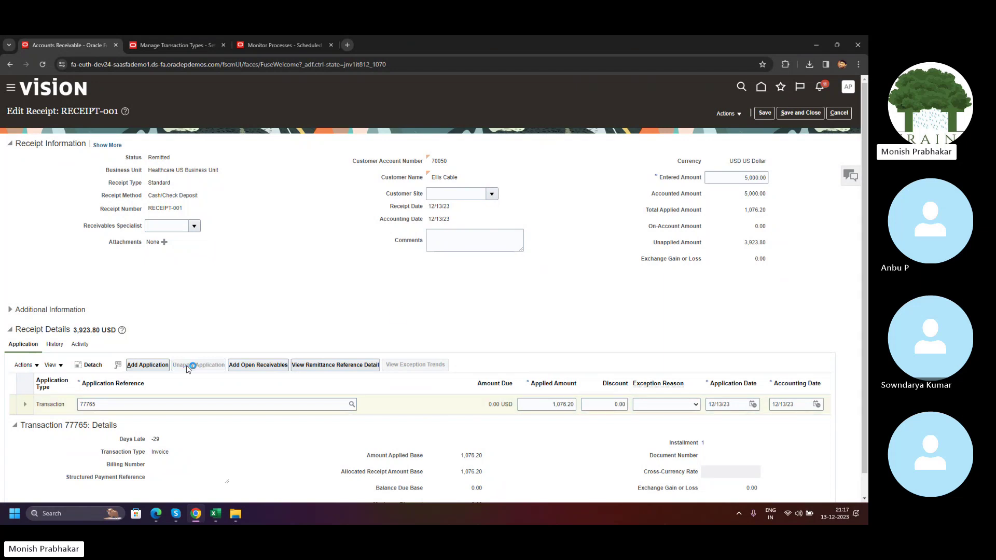
drag(751, 243, 785, 245)
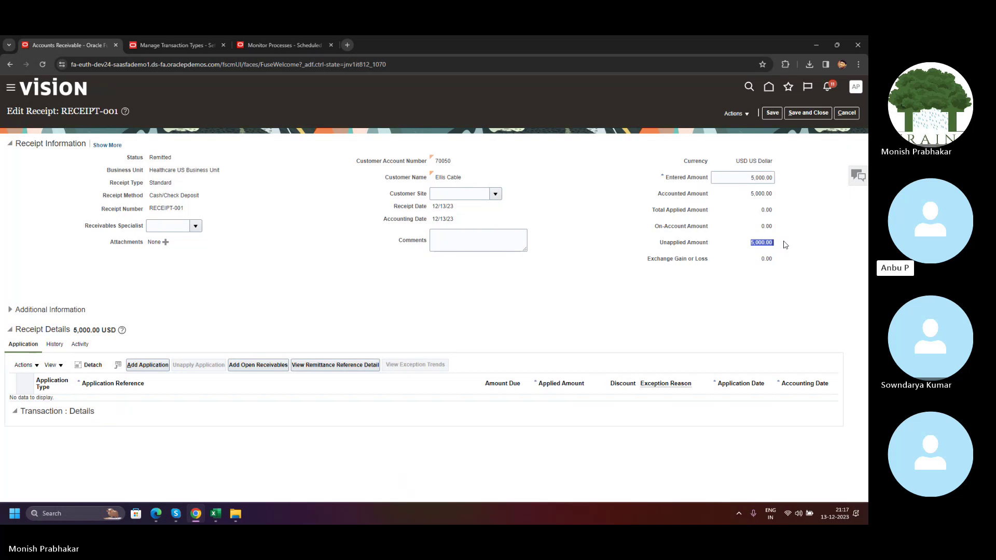
Search Google in a new browser tab for on account, refining the query to on account receipt in oracle fusion.
click(347, 44)
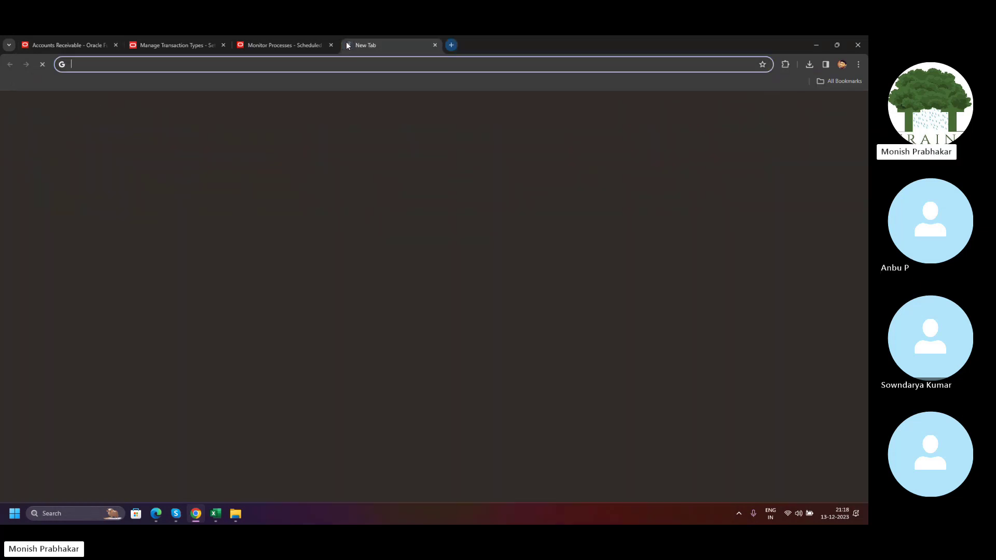
text(on account)
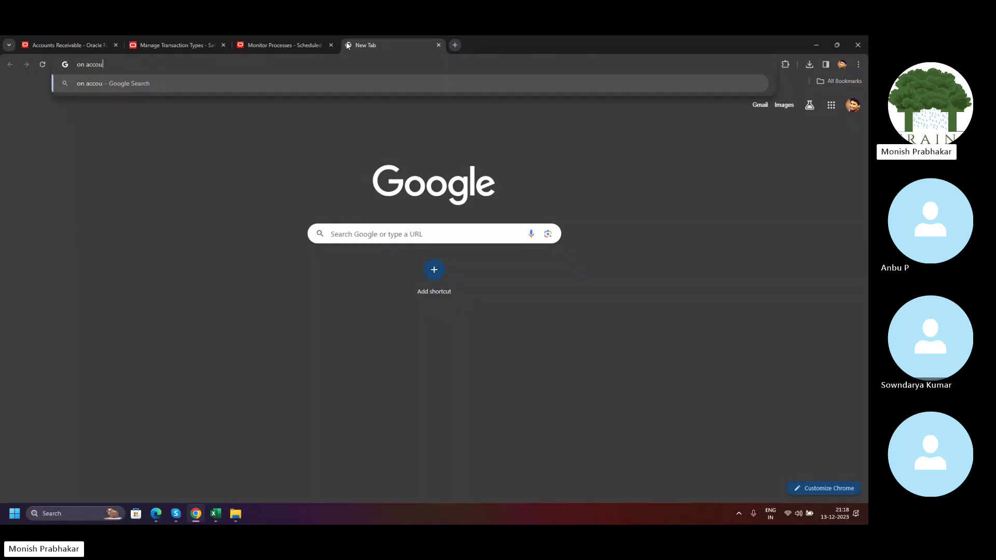
key(Return)
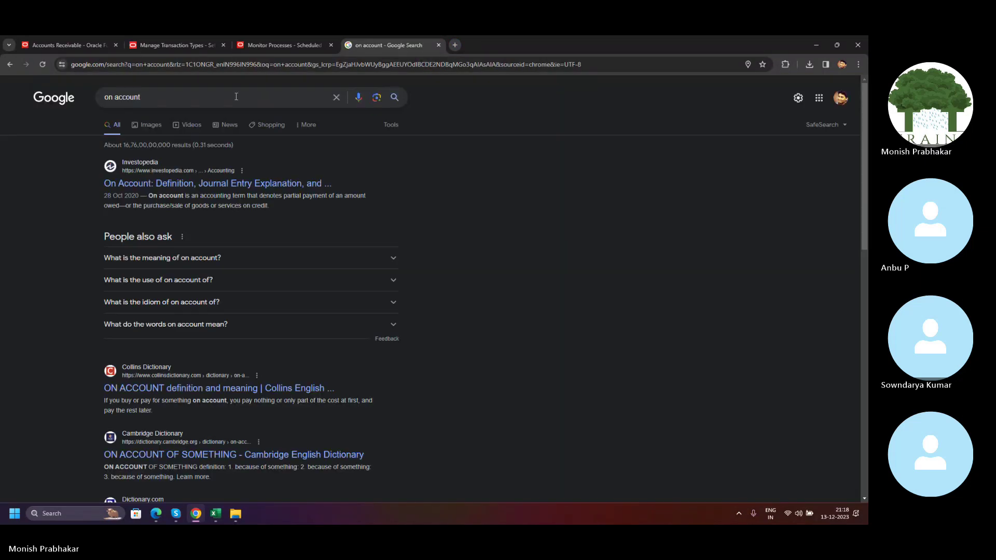
click(168, 100)
text(in o)
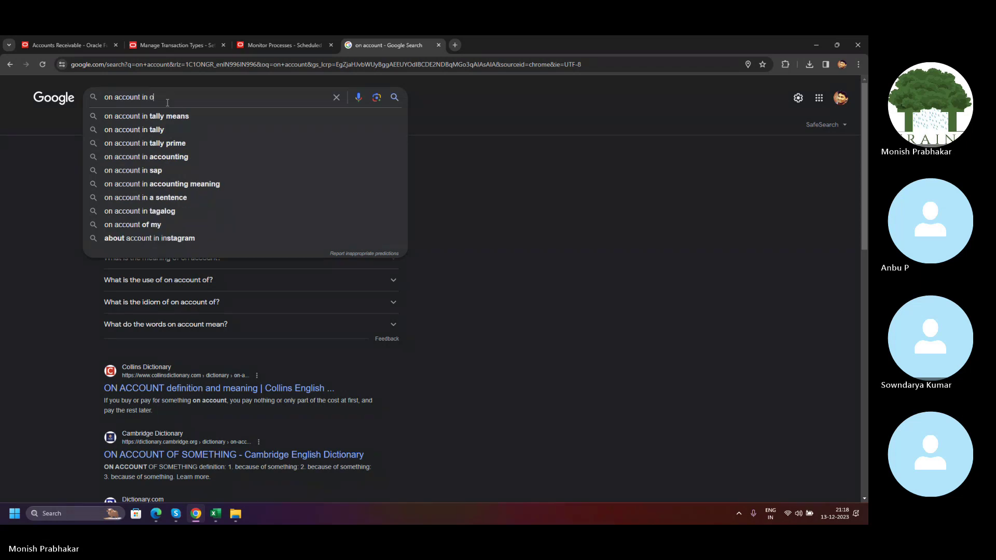
text(racle)
key(Down)
key(Down)
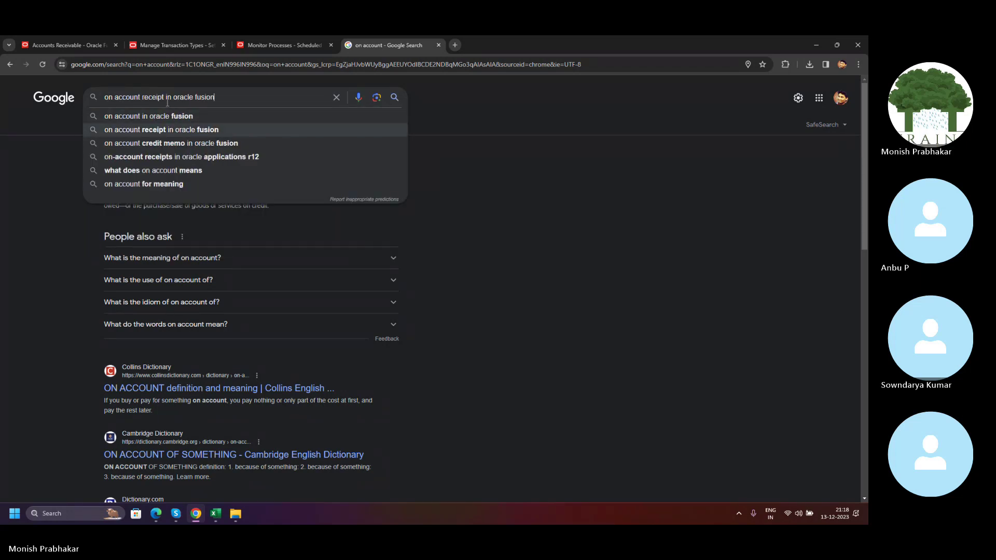
key(Return)
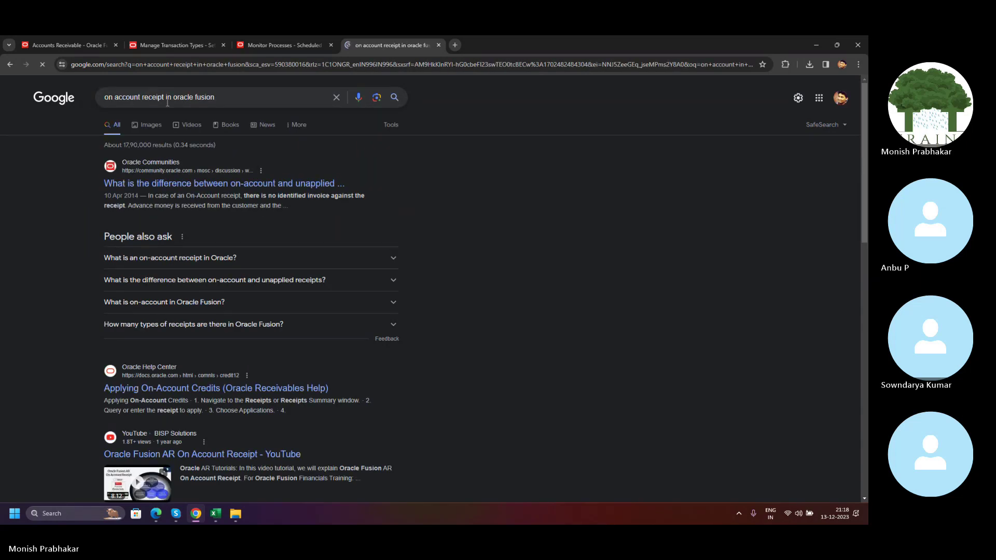
Browse the image results for on-account receipts in Oracle Fusion and return to the web results.
click(149, 131)
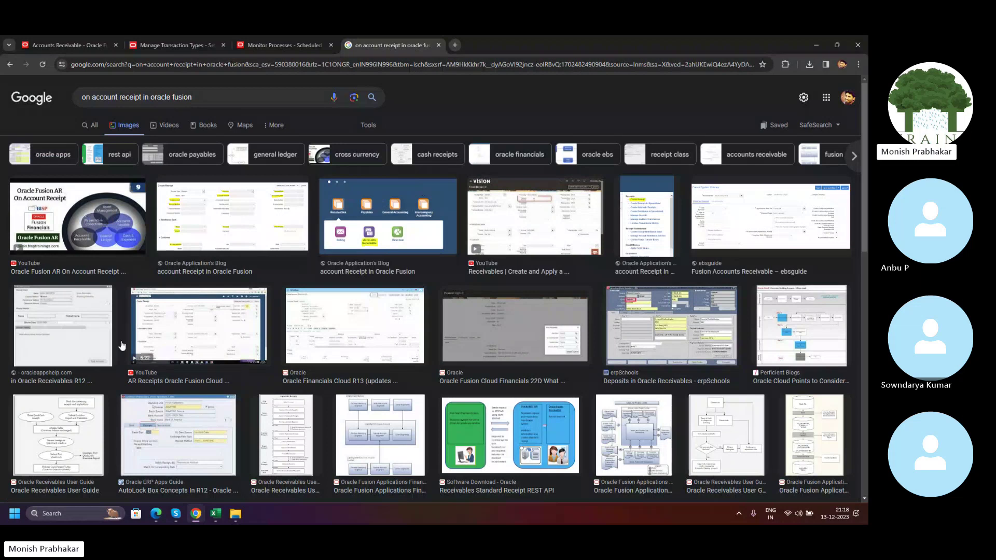
scroll(119, 346, down, 2)
scroll(118, 346, down, 3)
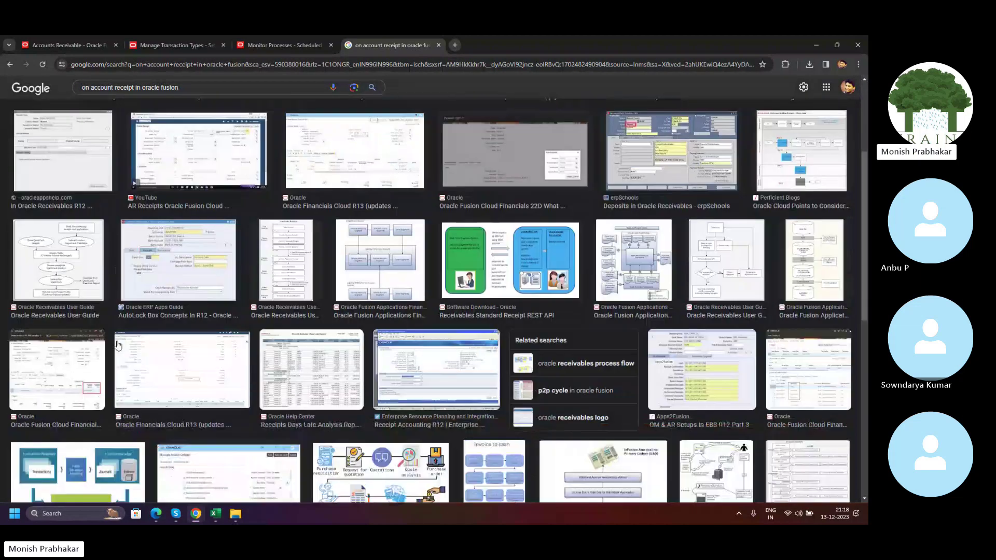
scroll(118, 345, up, 5)
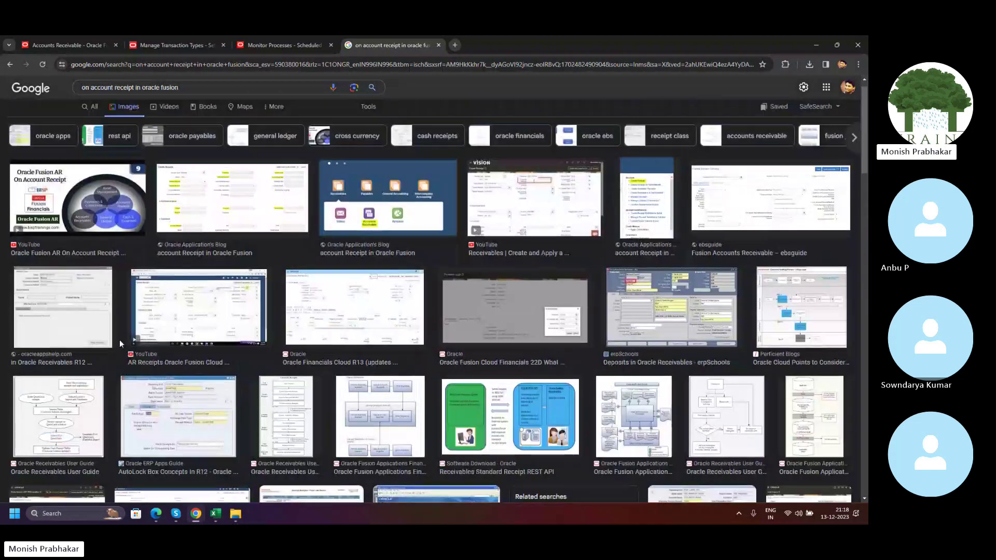
click(10, 64)
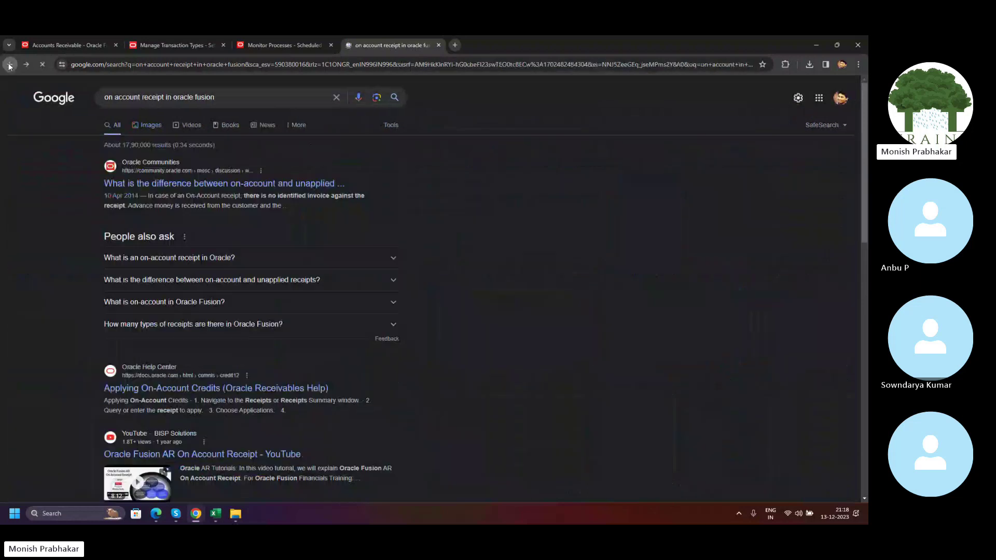
Expand the question What is an on-account receipt in Oracle? and read its answer.
click(177, 257)
scroll(235, 234, down, 1)
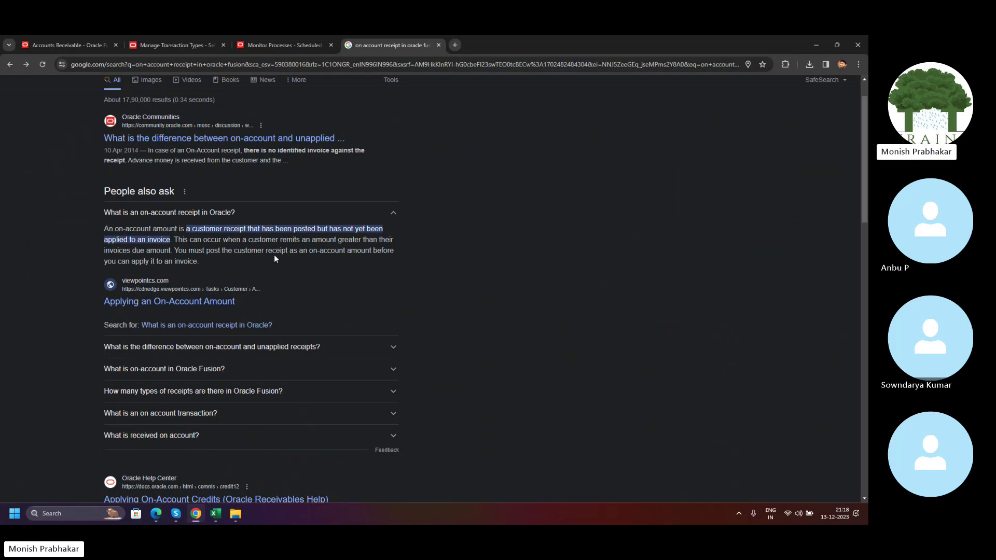
Browse the Google image results for on-account receipts in Oracle Fusion, previewing several of them.
scroll(275, 259, up, 2)
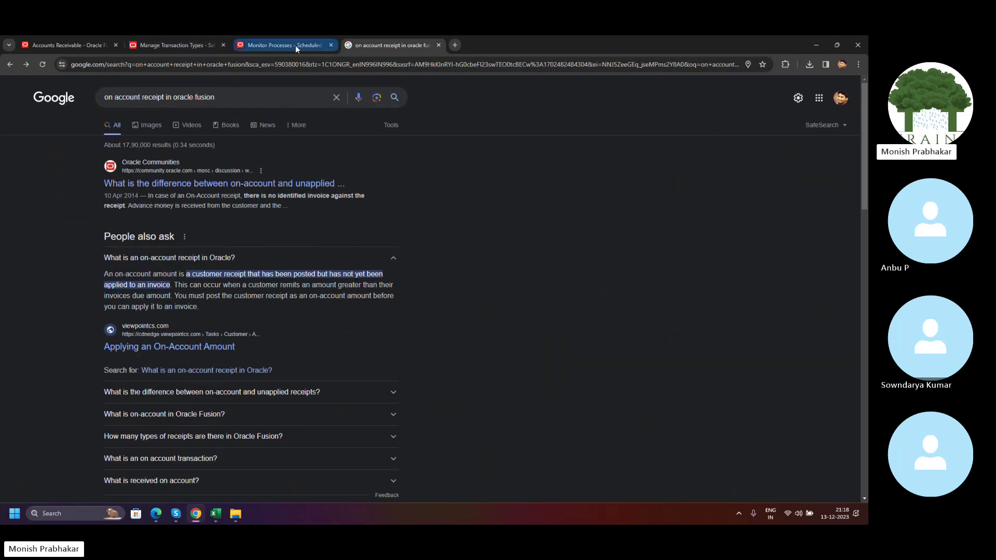
click(158, 126)
click(93, 223)
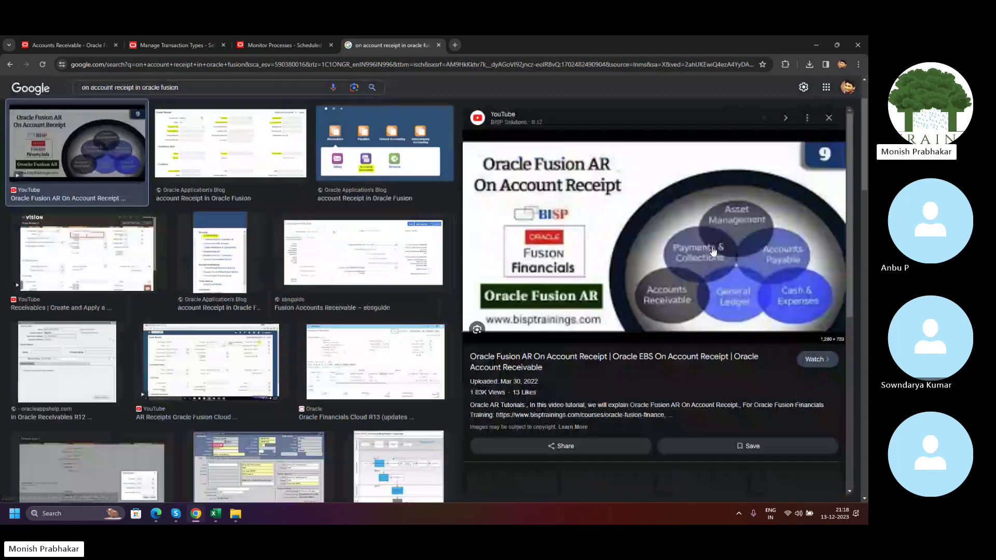
click(363, 252)
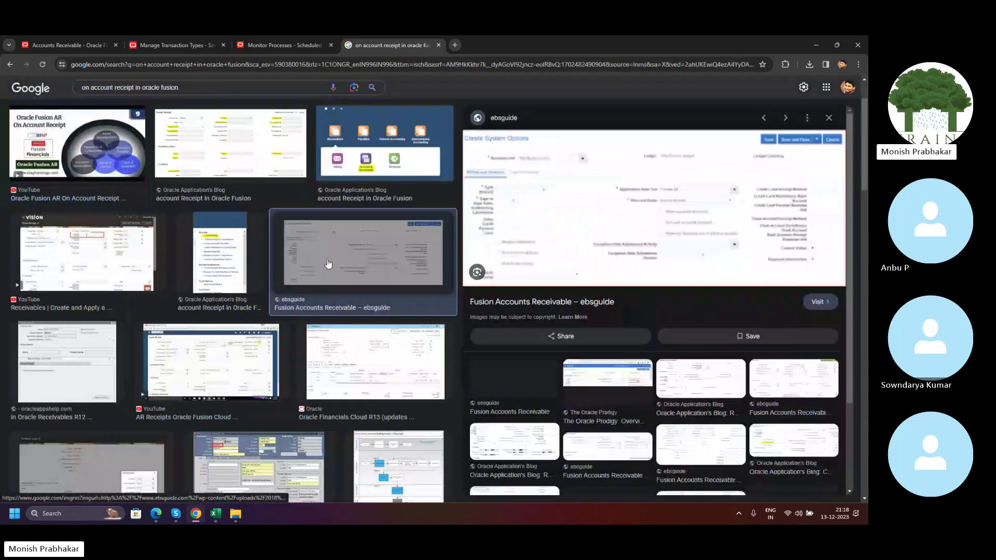
click(196, 259)
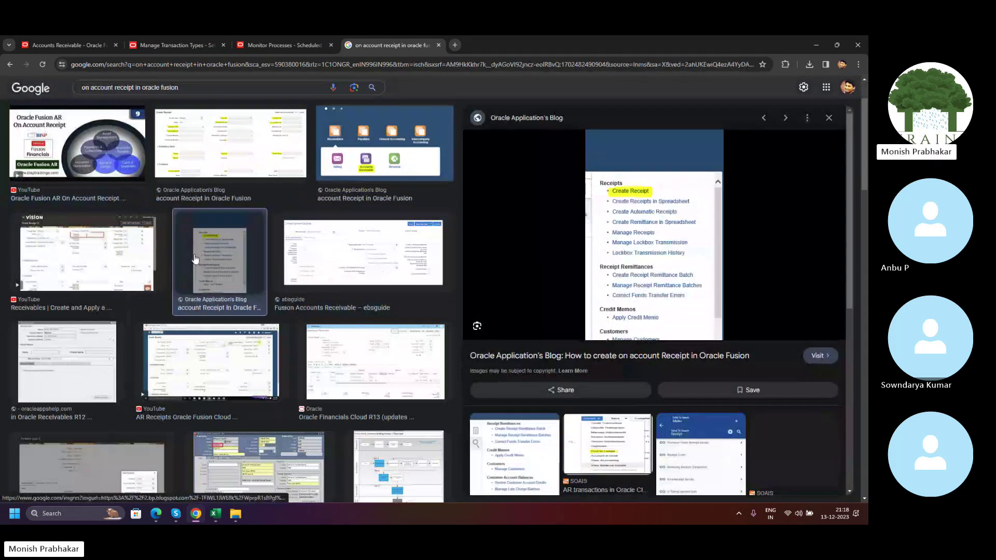
scroll(195, 259, up, 2)
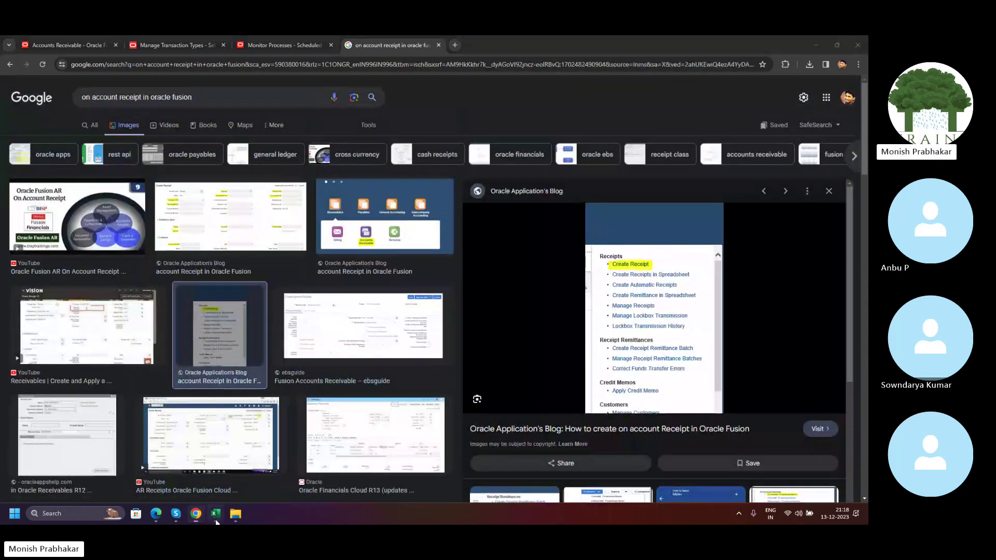
Switch to the Training Board workbook in Excel and review the Entered, Applied and Unapplied amounts on the Receivables sheet.
key(alt+Tab)
click(418, 317)
click(464, 358)
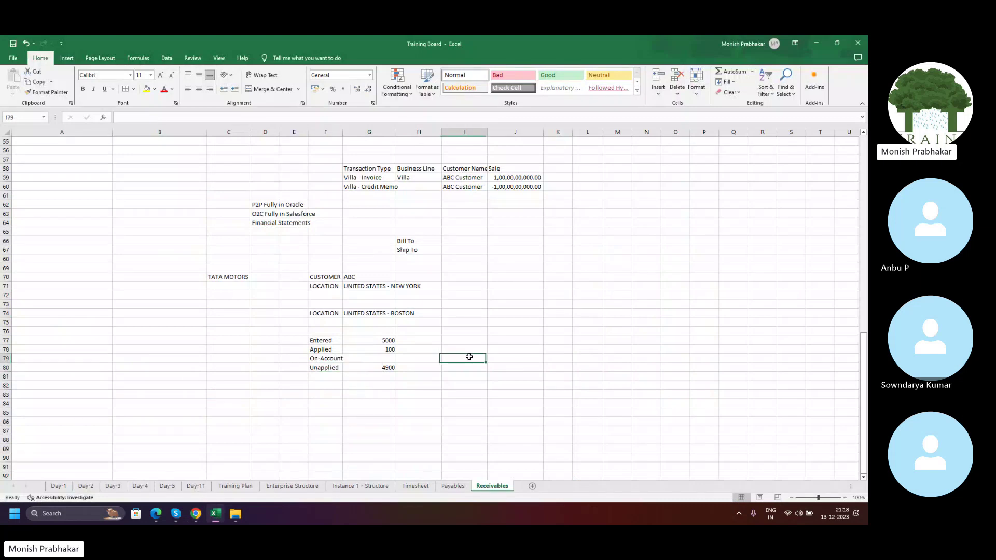
click(361, 341)
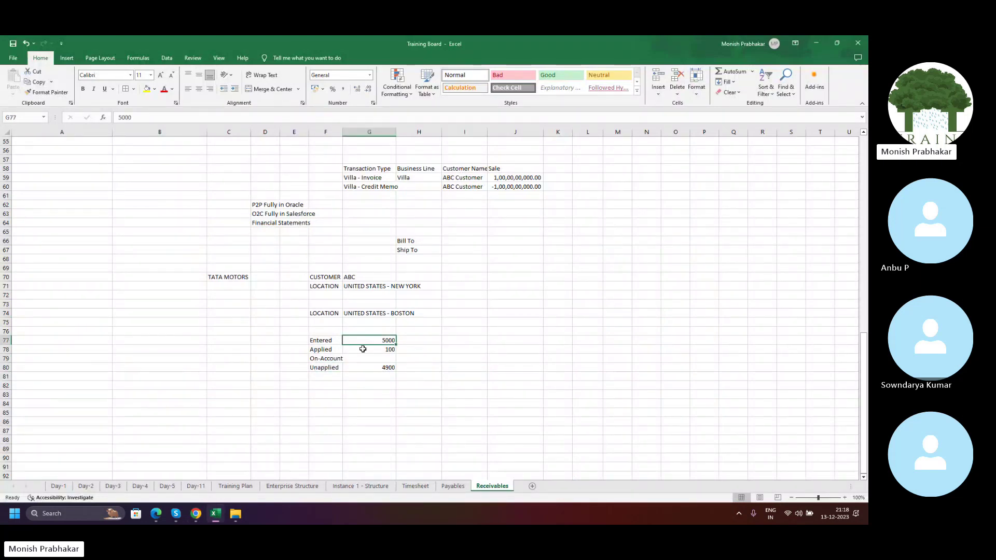
click(355, 351)
click(350, 370)
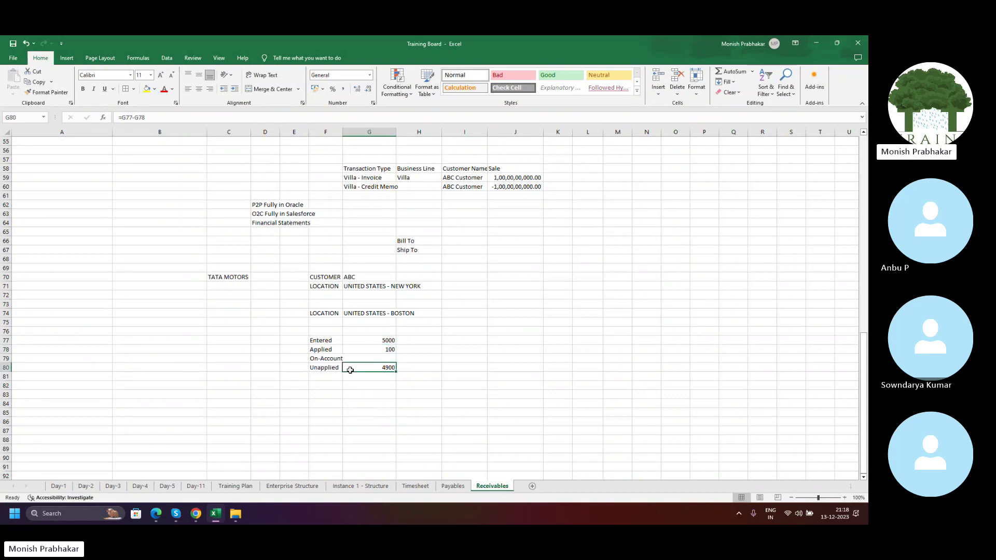
click(461, 332)
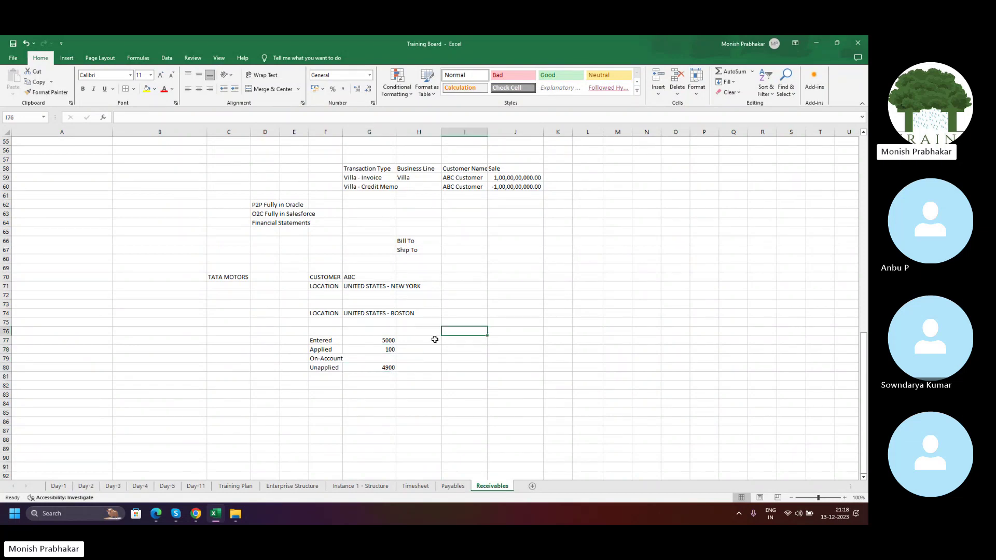
click(359, 341)
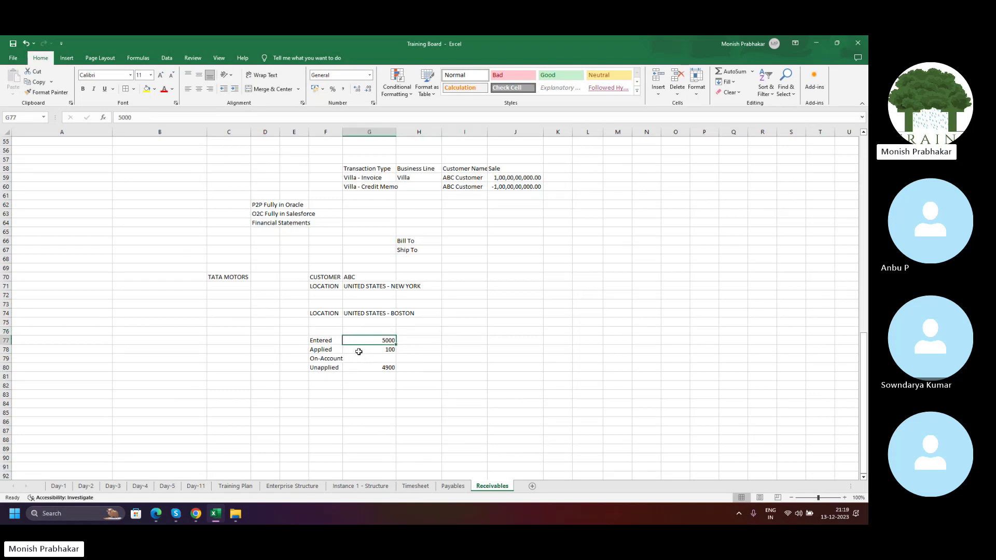
click(374, 367)
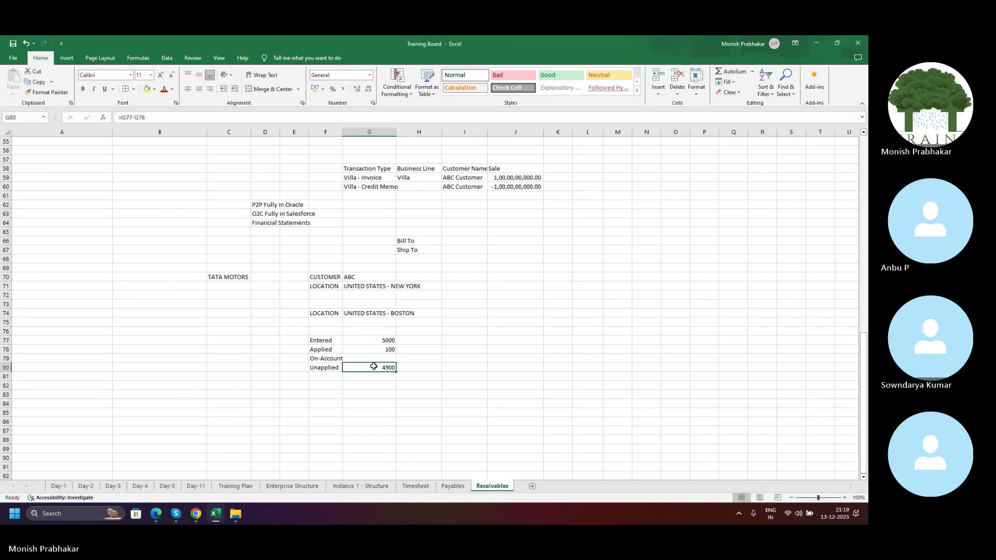
scroll(374, 367, down, 1)
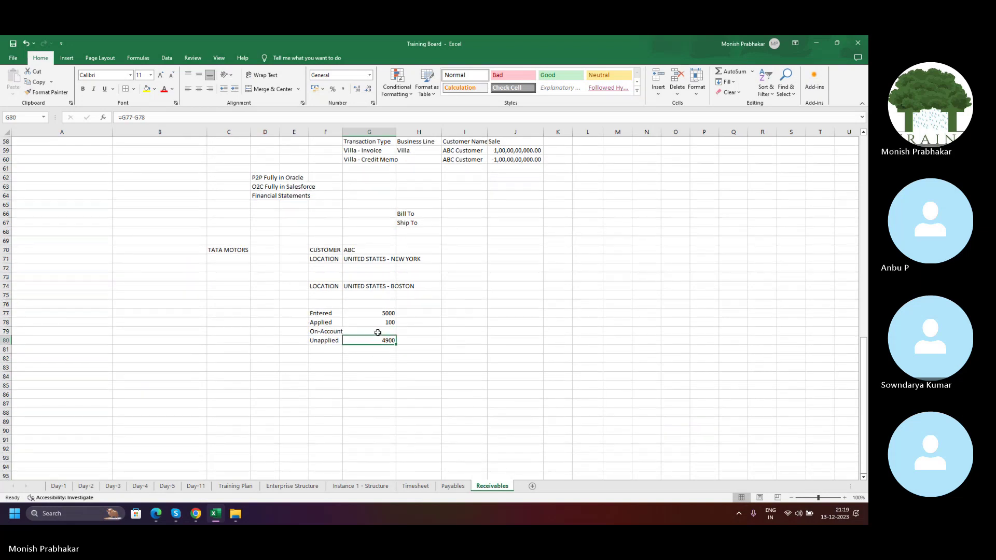
click(361, 321)
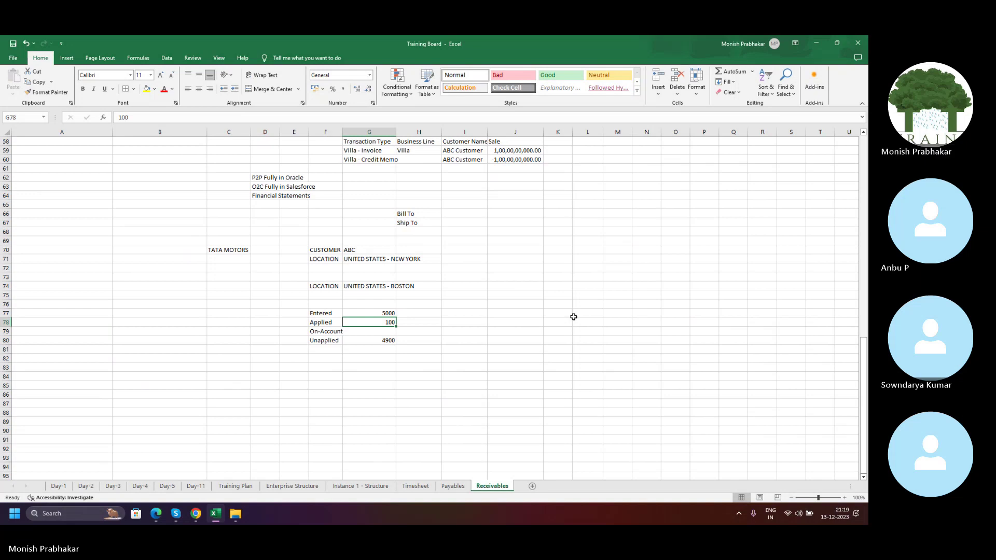
scroll(574, 316, up, 2)
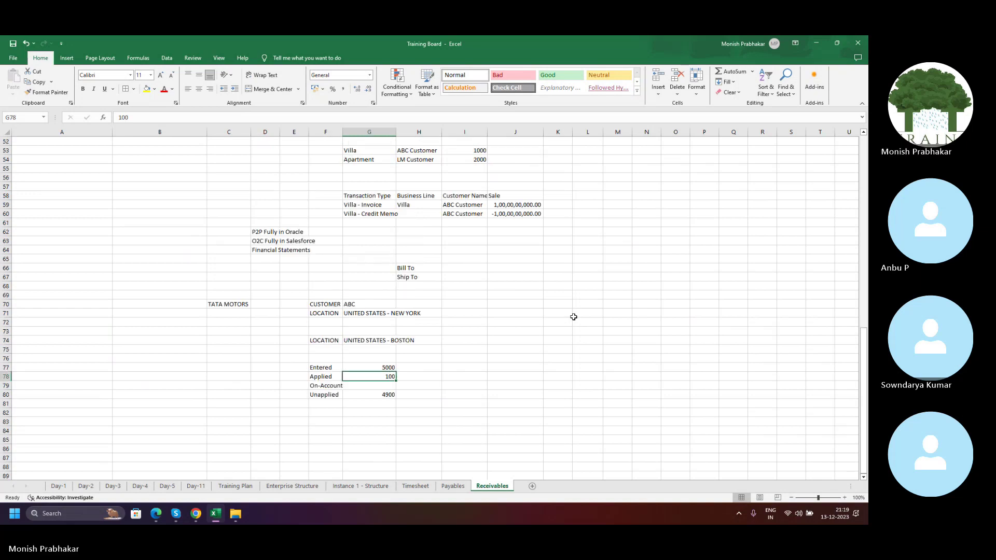
scroll(573, 316, down, 1)
Switch back to RECEIPT-001 in Oracle Fusion, look at its history and return to its application details.
key(alt+Tab)
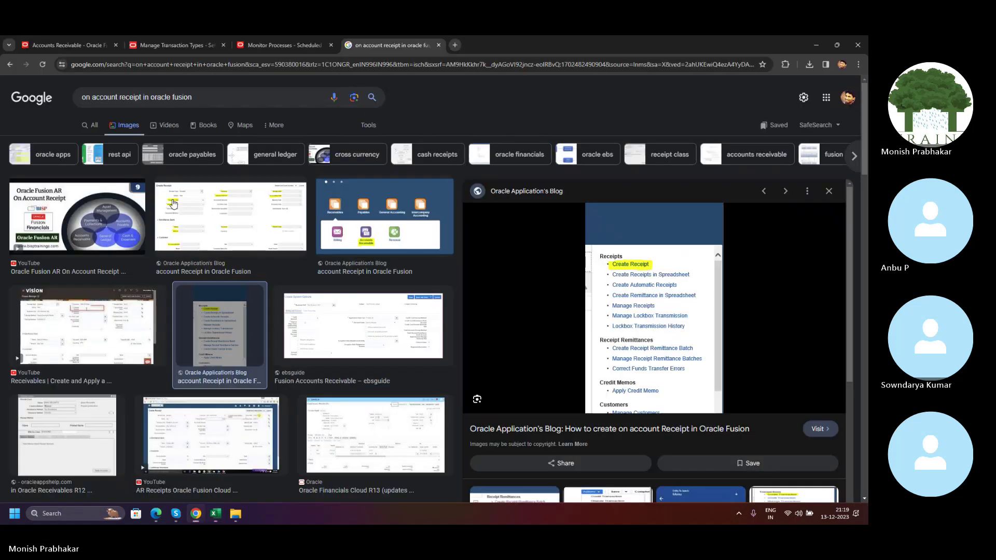
click(172, 45)
click(65, 45)
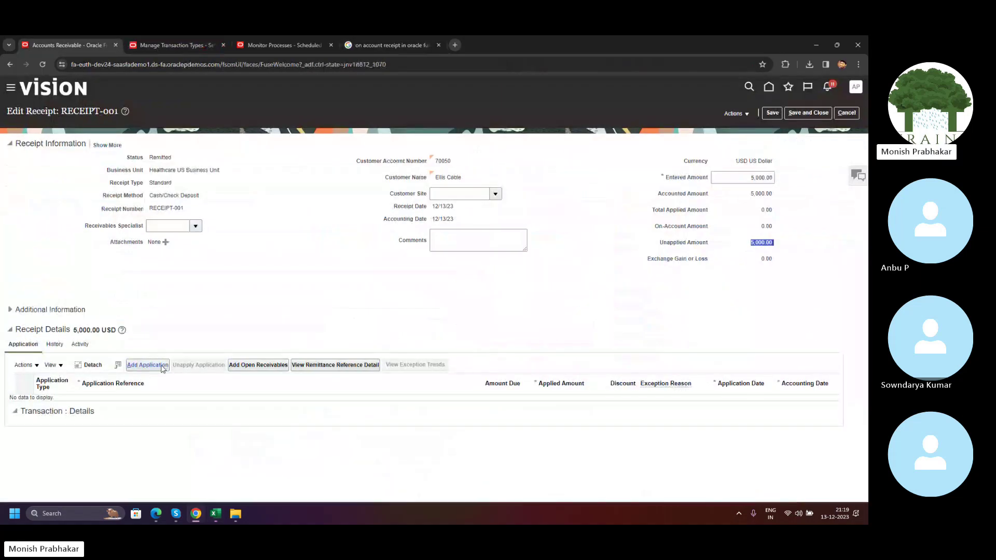
click(54, 346)
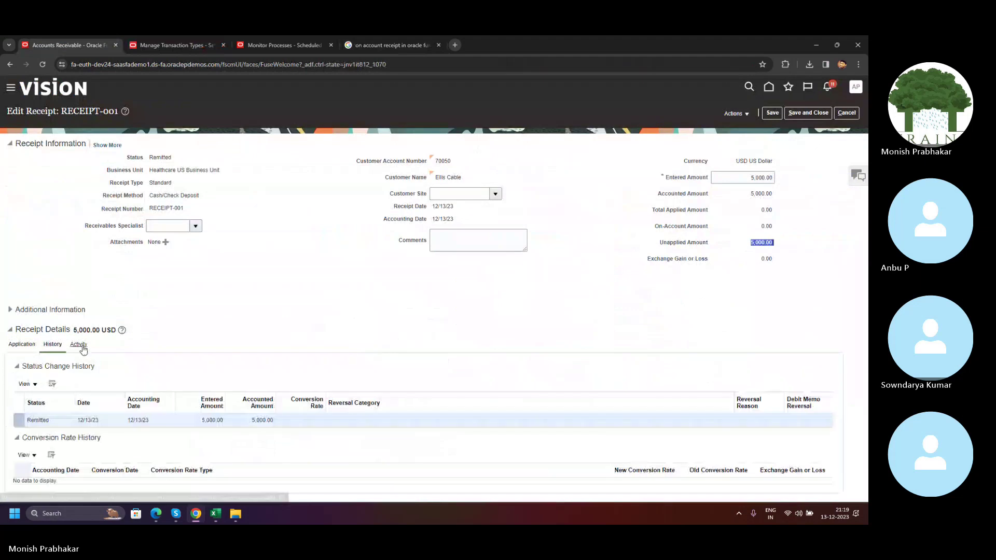
click(28, 349)
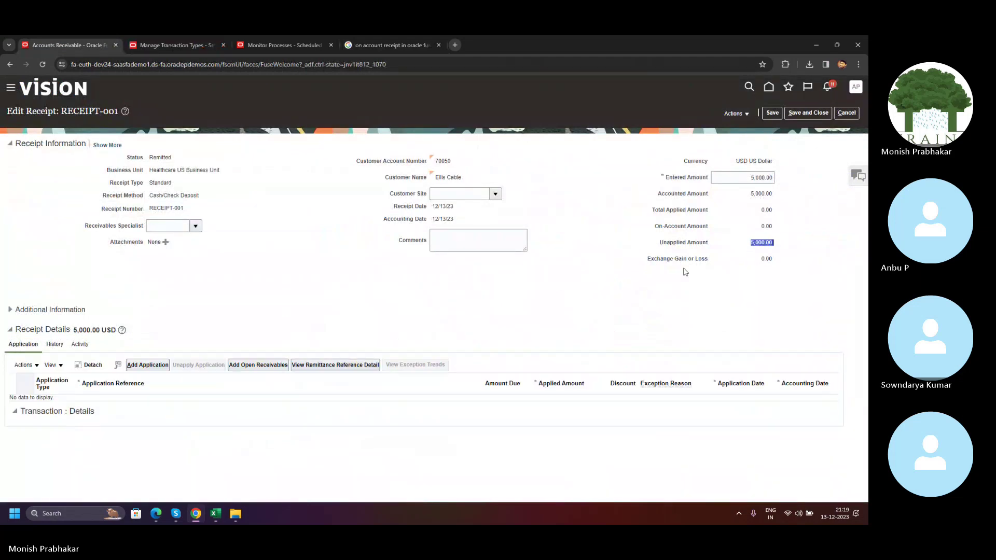
Add a blank application line to the receipt and set the Entered Amount to 100.
click(147, 365)
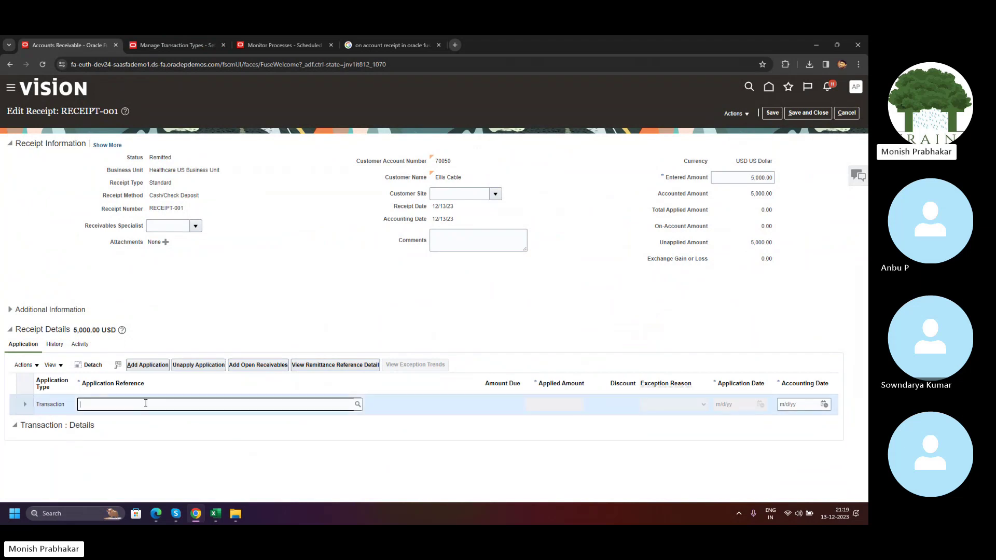
click(358, 404)
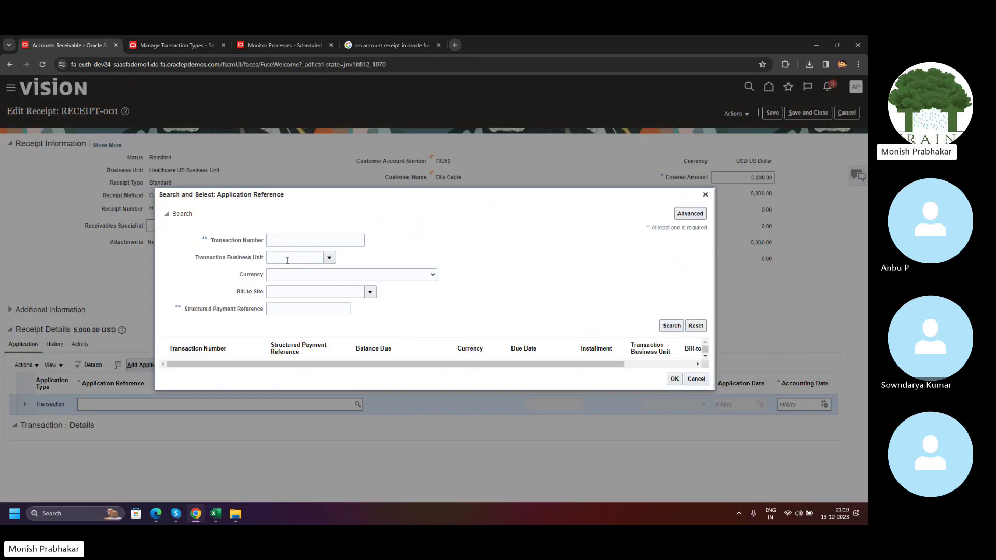
click(705, 194)
text(100)
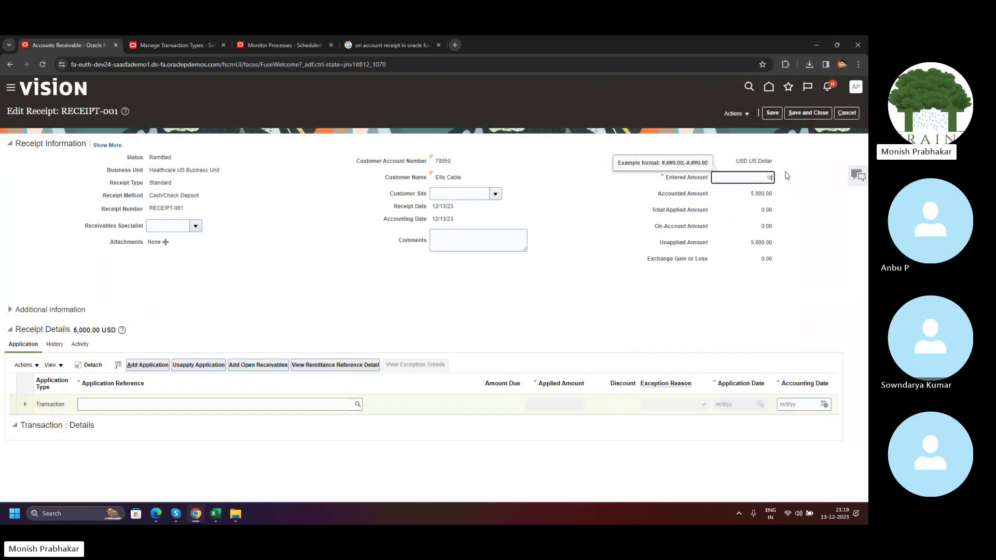
key(Tab)
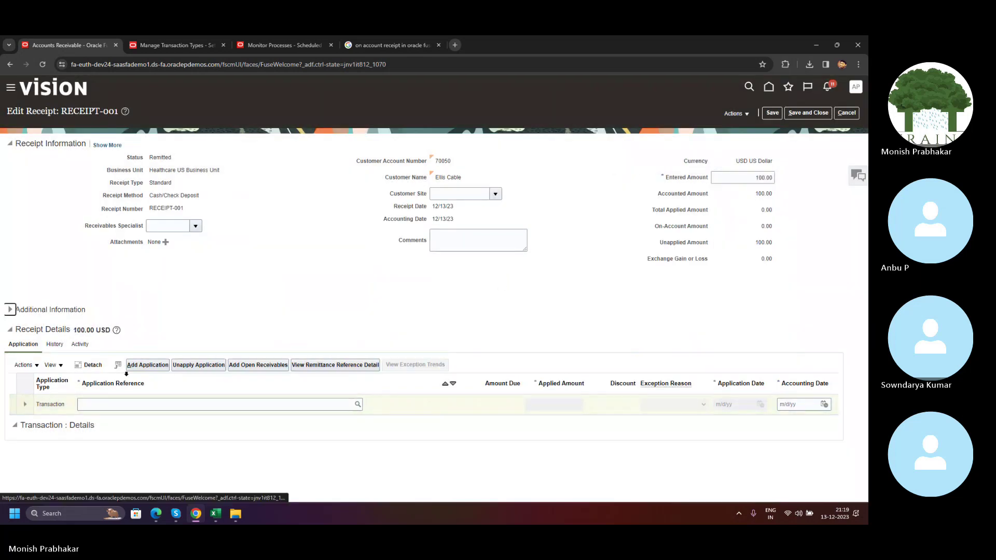
Find transaction 77765, apply it to the receipt and check the Unapplied Amount.
click(145, 368)
click(358, 405)
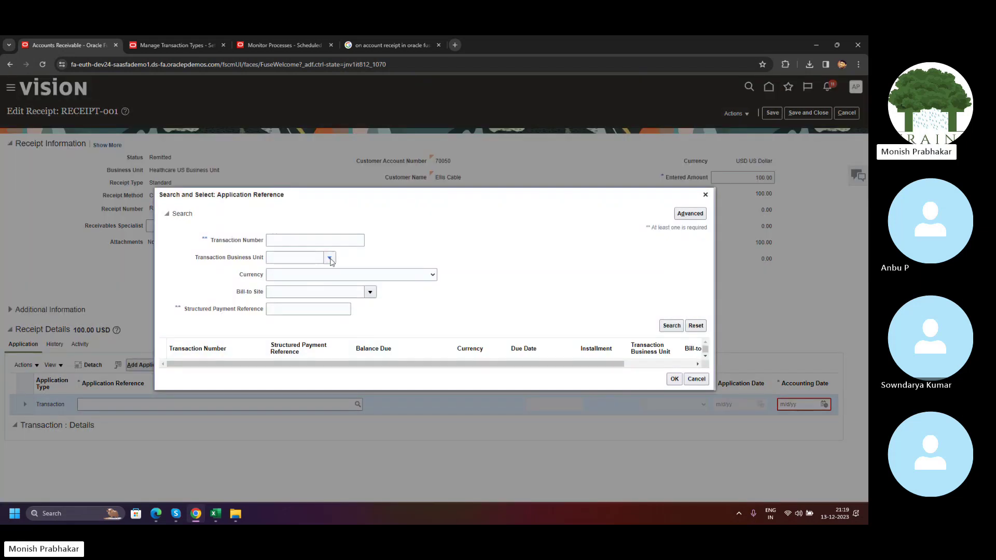
click(330, 258)
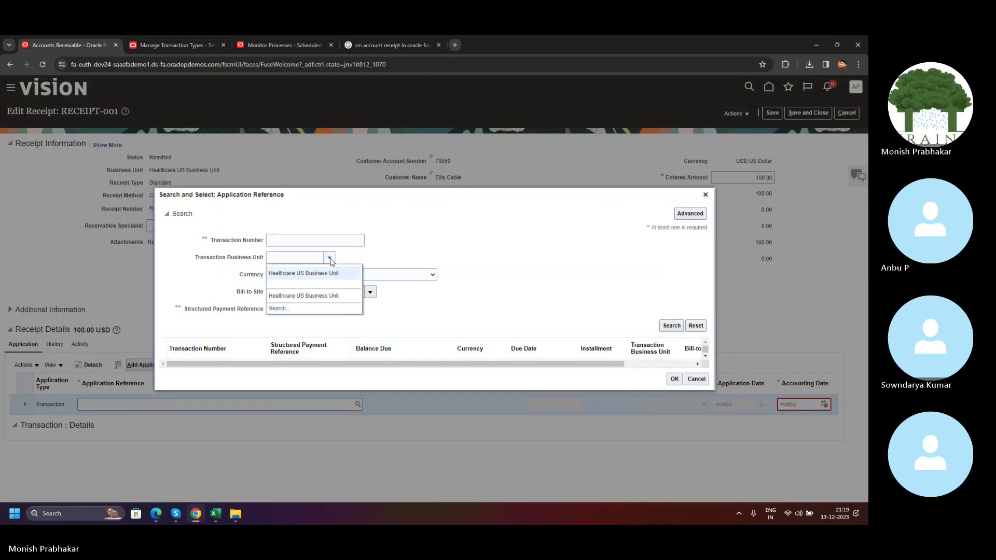
click(283, 242)
text(7)
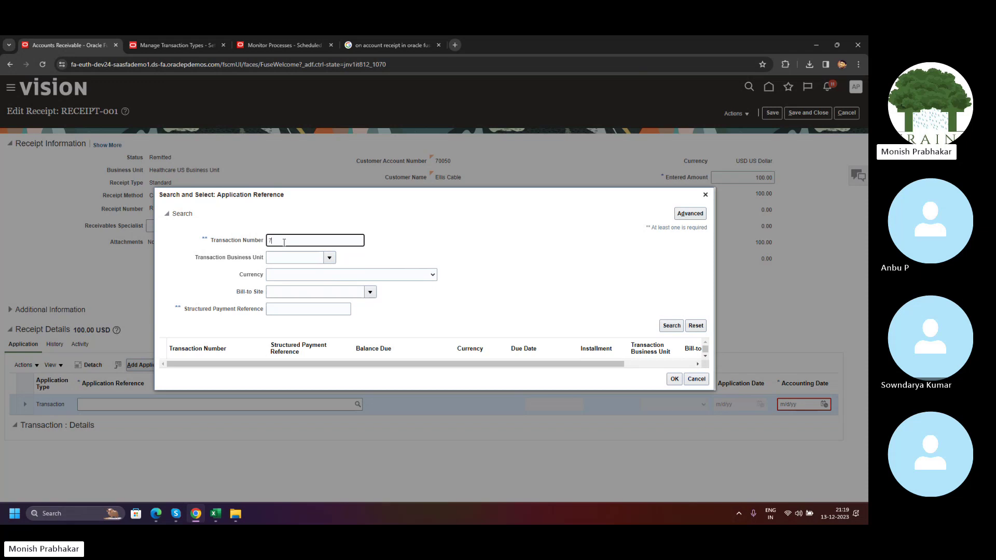
text(7765)
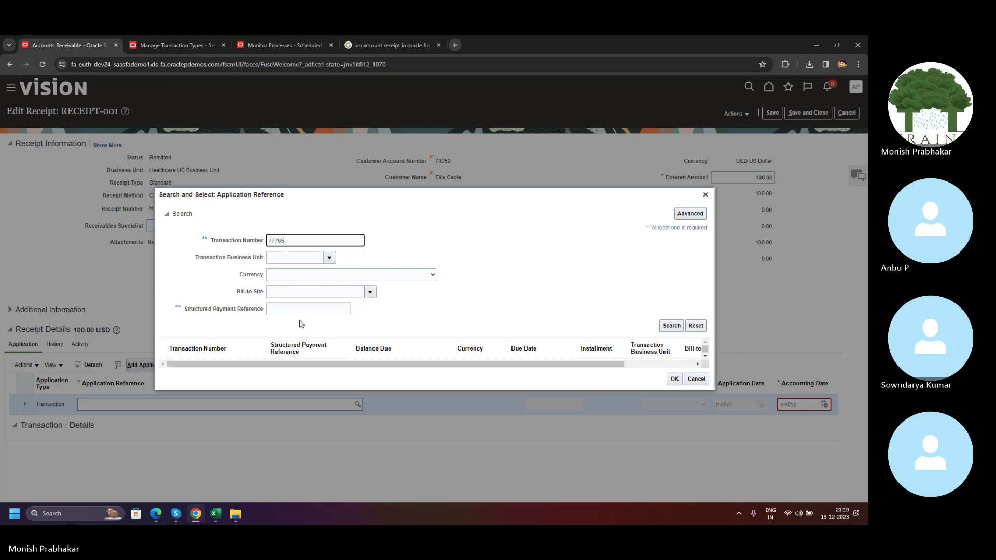
click(671, 325)
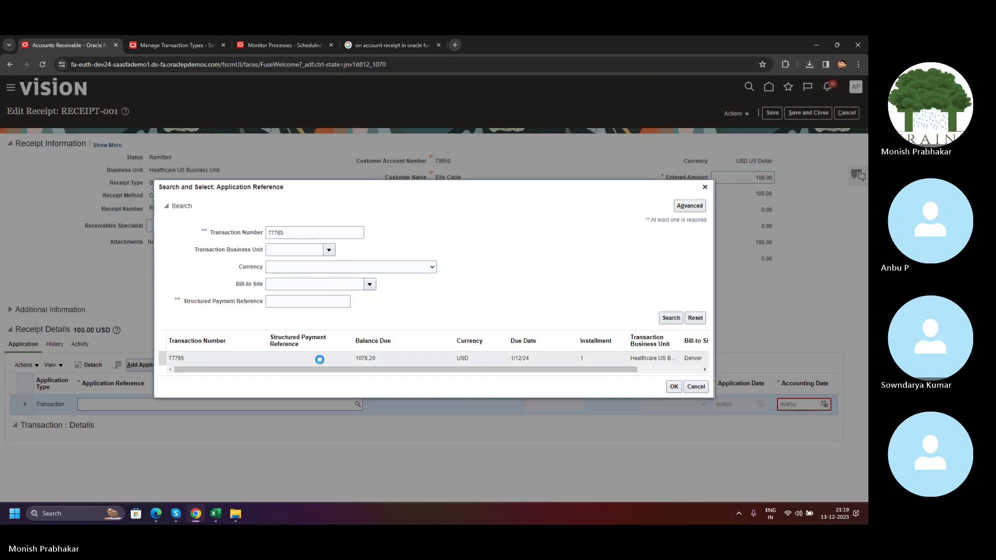
click(320, 359)
click(674, 386)
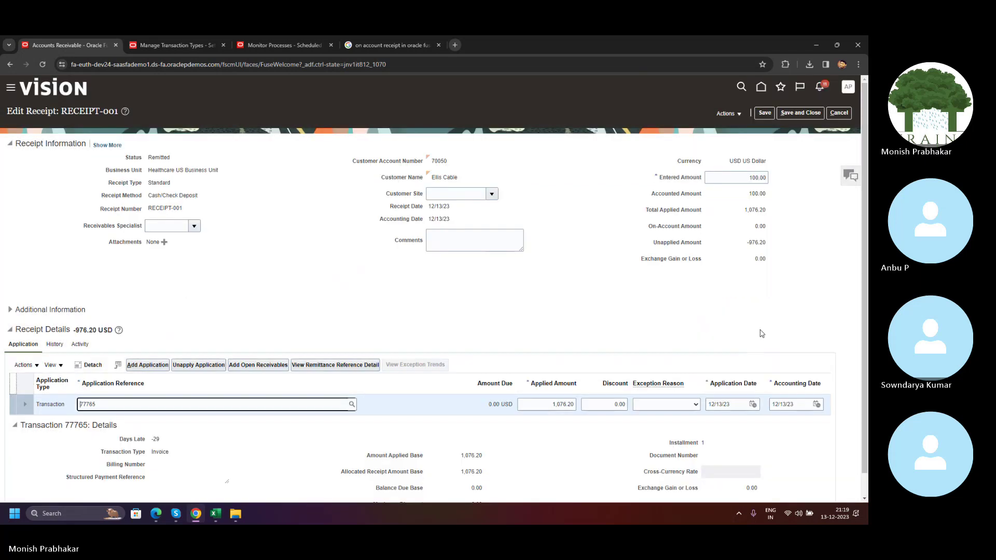
drag(746, 242, 772, 249)
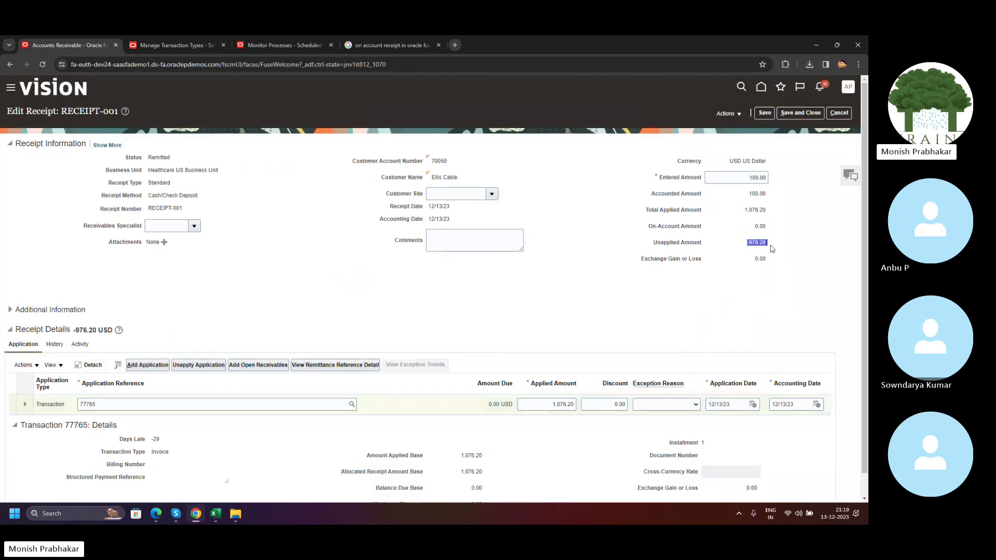
Switch to the Excel Receivables sheet and clear the Applied and Unapplied amounts in column G.
click(216, 513)
click(294, 349)
click(419, 341)
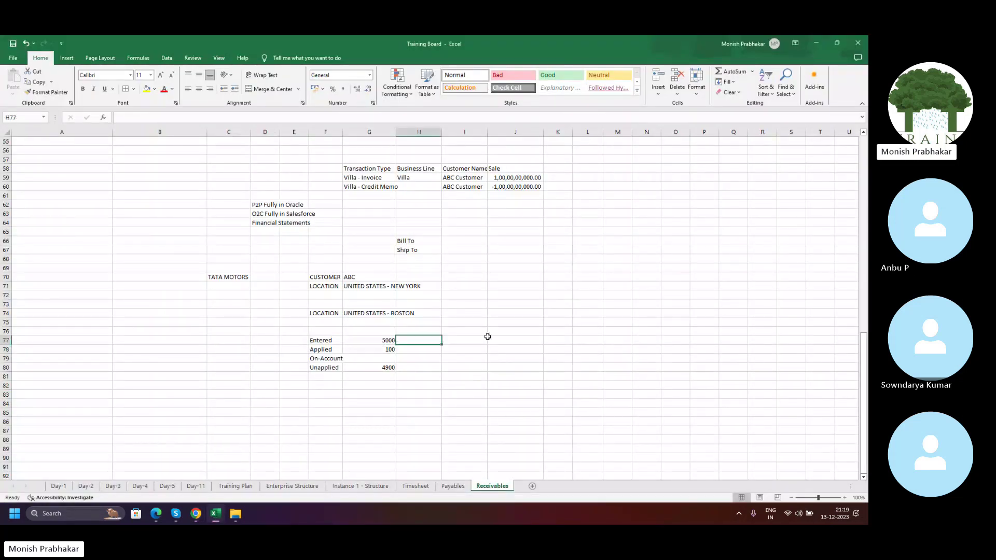
click(489, 337)
key(Left)
key(Left)
key(Left)
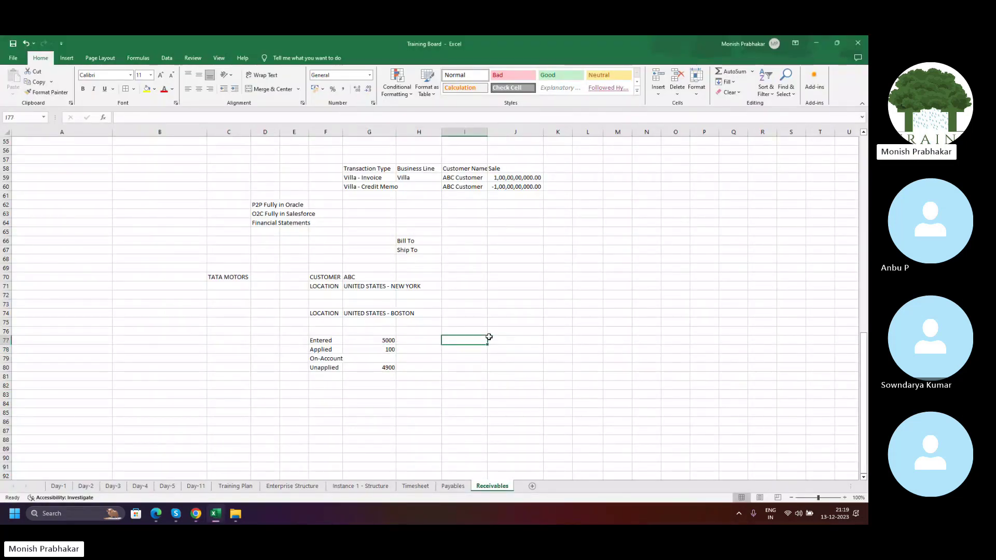
key(Right)
key(Right)
key(Right)
key(Left)
key(Left)
key(Left)
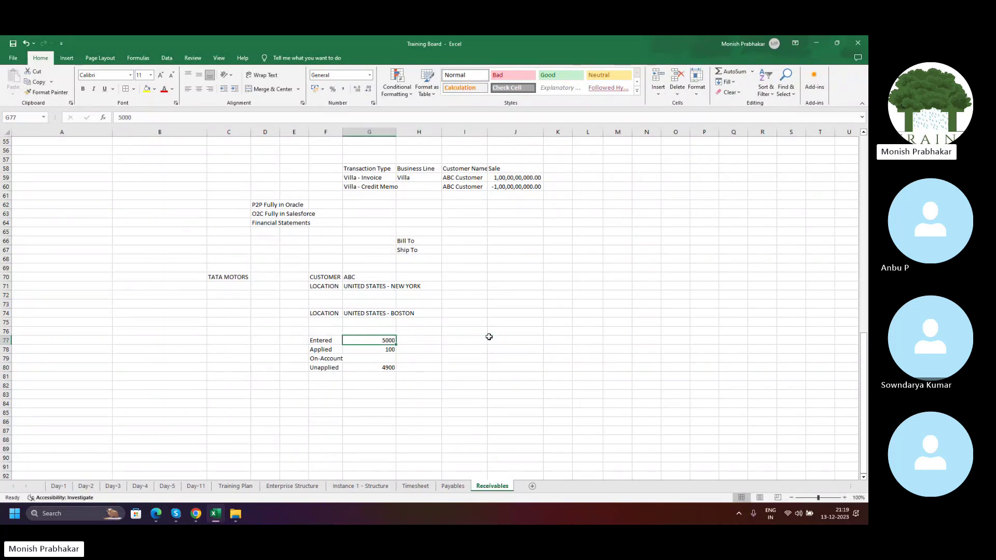
key(Down)
key(Delete)
key(Down)
key(Down)
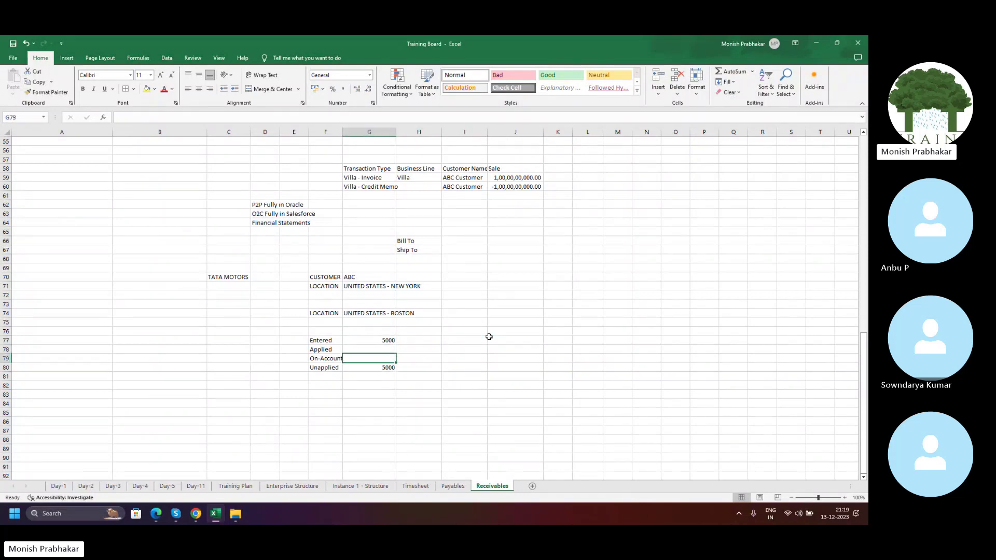
key(Delete)
Enter 5500 as the Applied amount in cell G78.
key(Up)
key(Up)
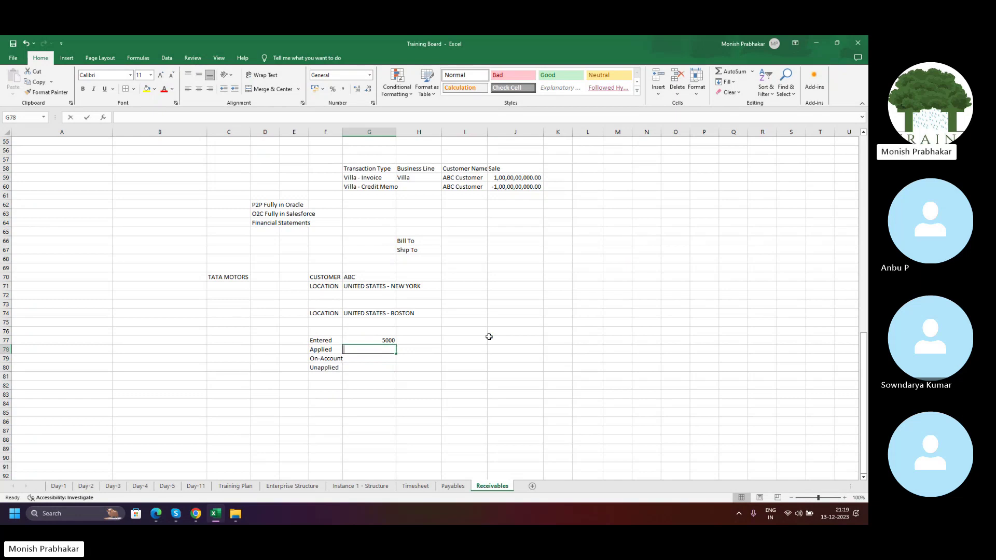
text(5500)
key(Return)
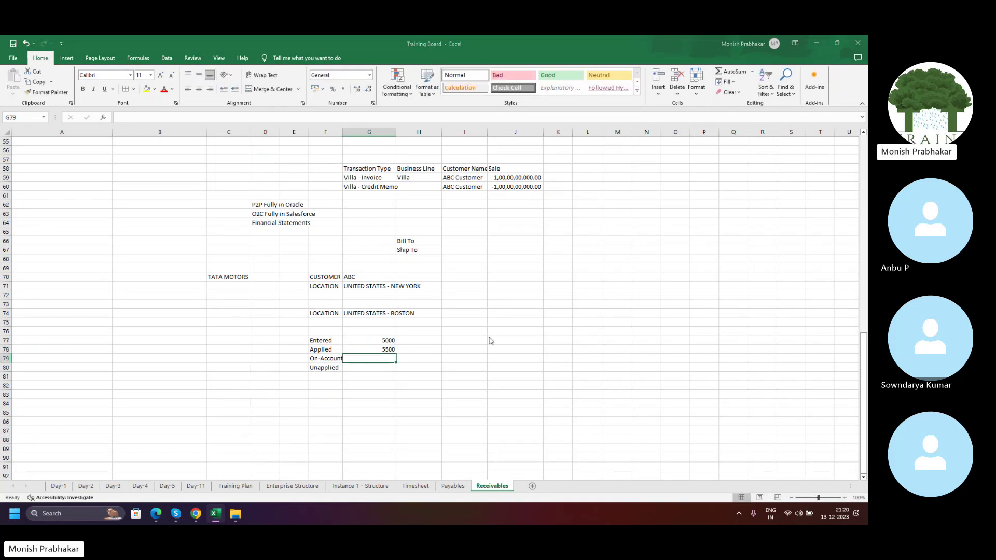
Compare the Applied row in the Excel Receivables sheet with the On-Account Amount on the receipt in Oracle Receivables.
key(alt+Tab)
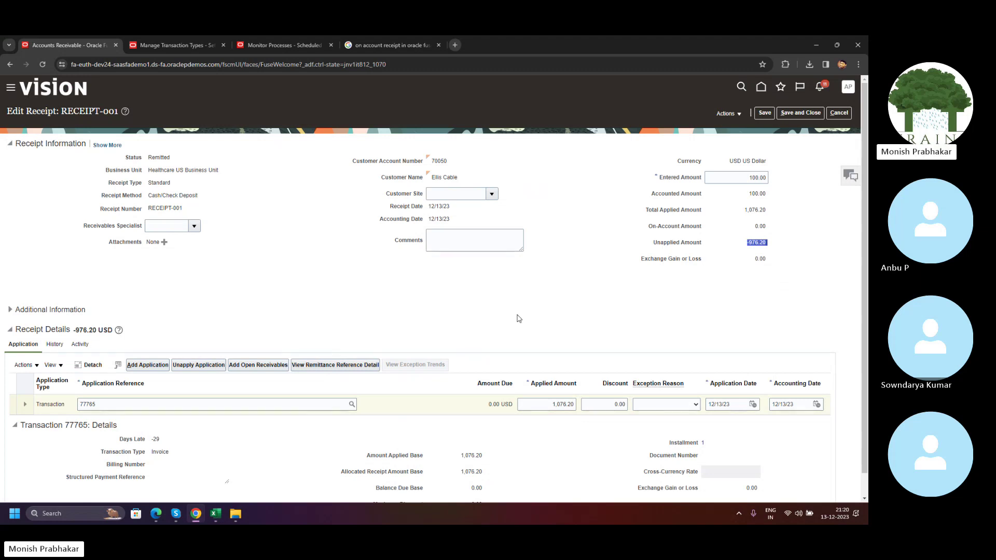
key(alt+Tab)
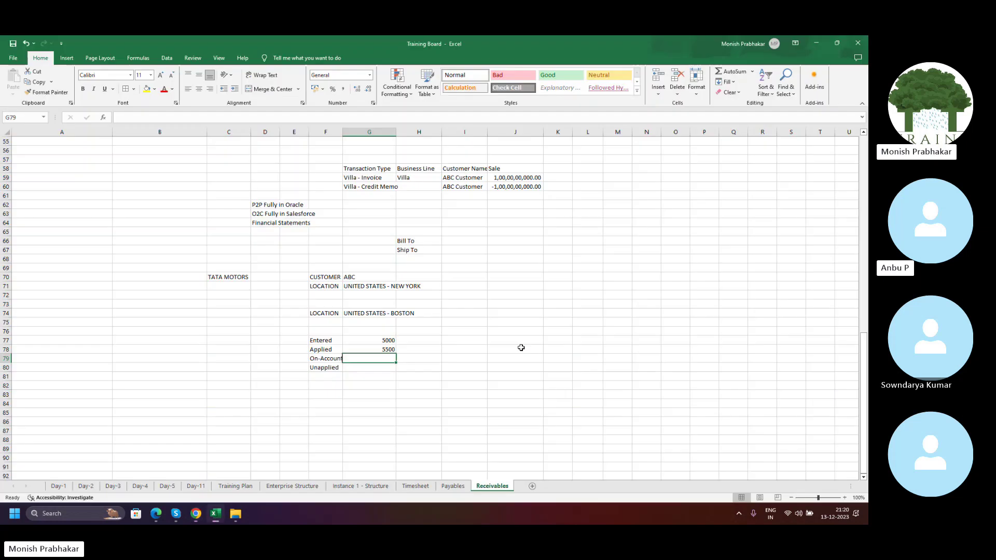
drag(318, 350, 380, 350)
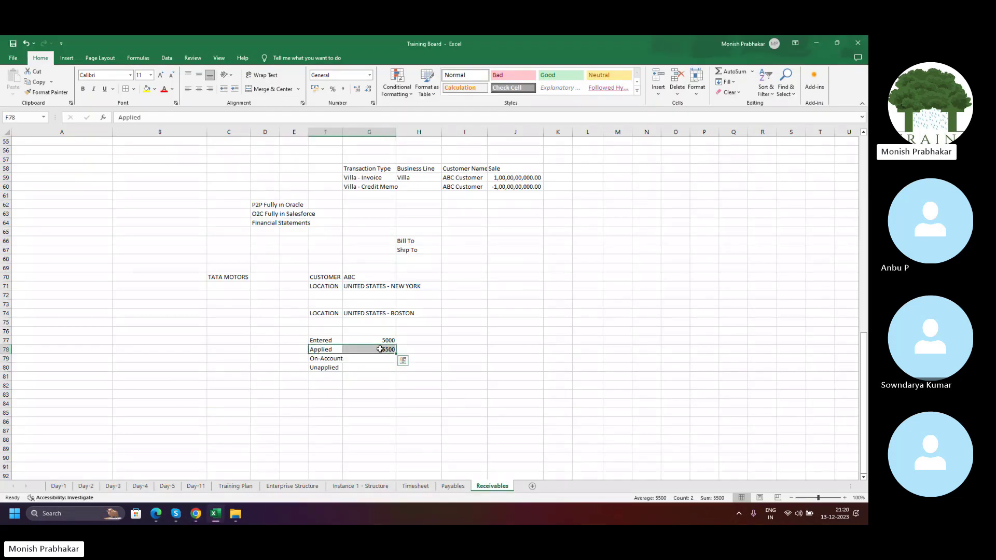
key(alt+Tab)
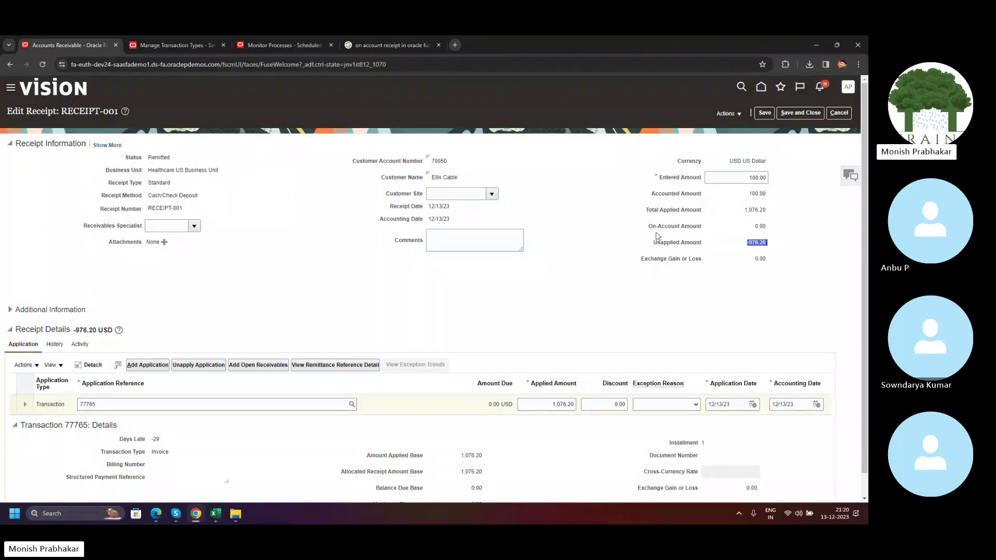
drag(647, 226, 703, 228)
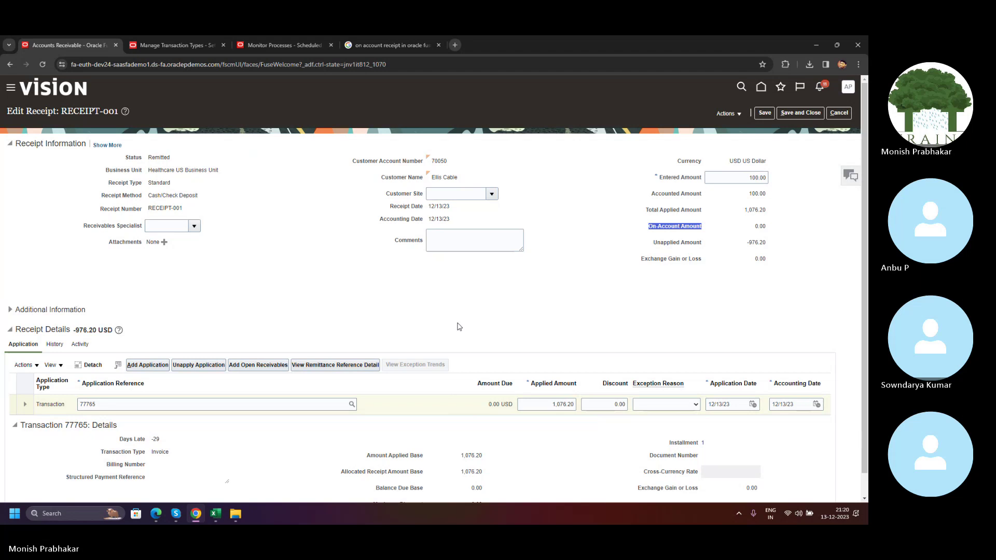
Switch to the Excel Receivables sheet and clear the Entered and Applied amounts in cells G77 and G78.
click(223, 514)
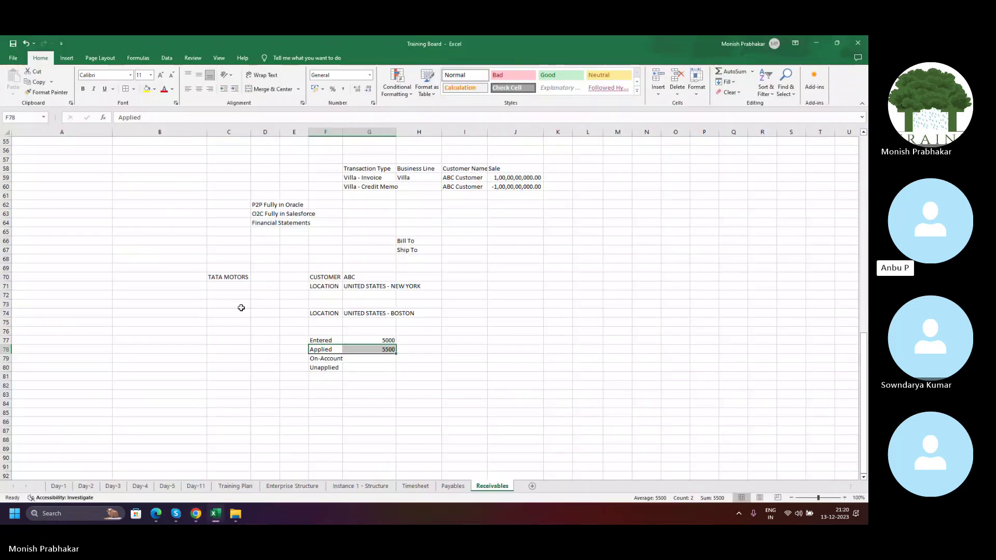
click(433, 338)
click(372, 347)
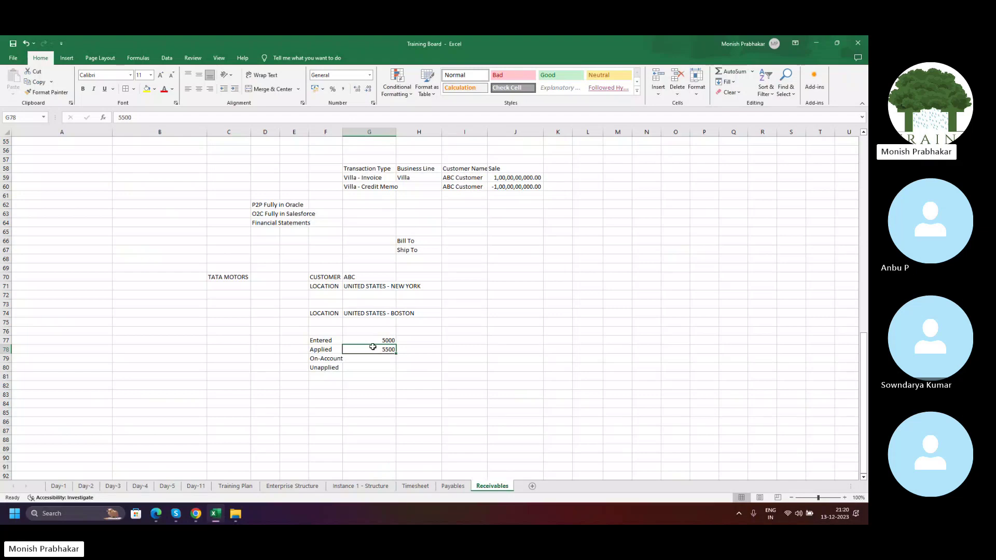
key(Delete)
key(Up)
key(Delete)
Enter 10000 in cell J77, format it in Comma style and move it to the Entered row in cell G77.
key(Right)
key(Right)
key(Right)
text(1)
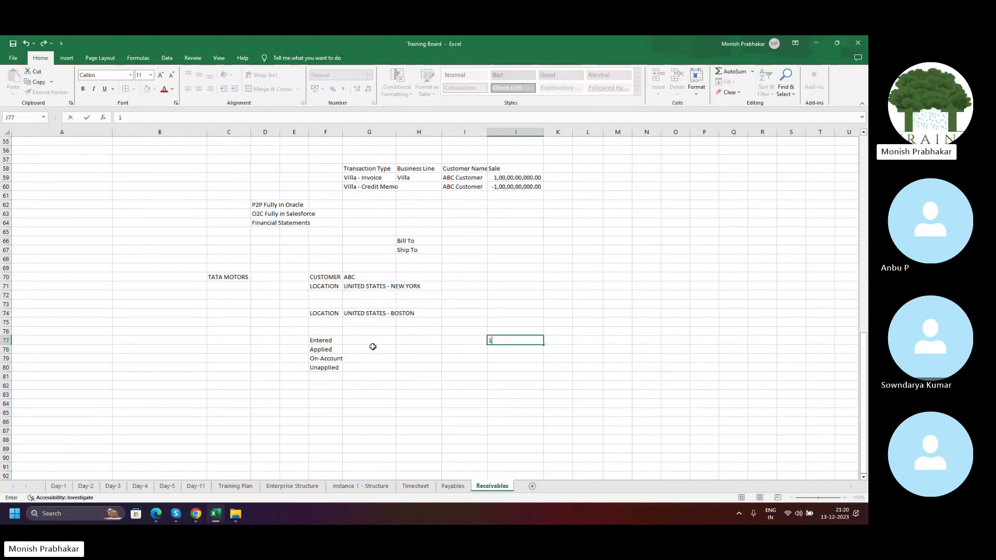
text(0000)
key(Return)
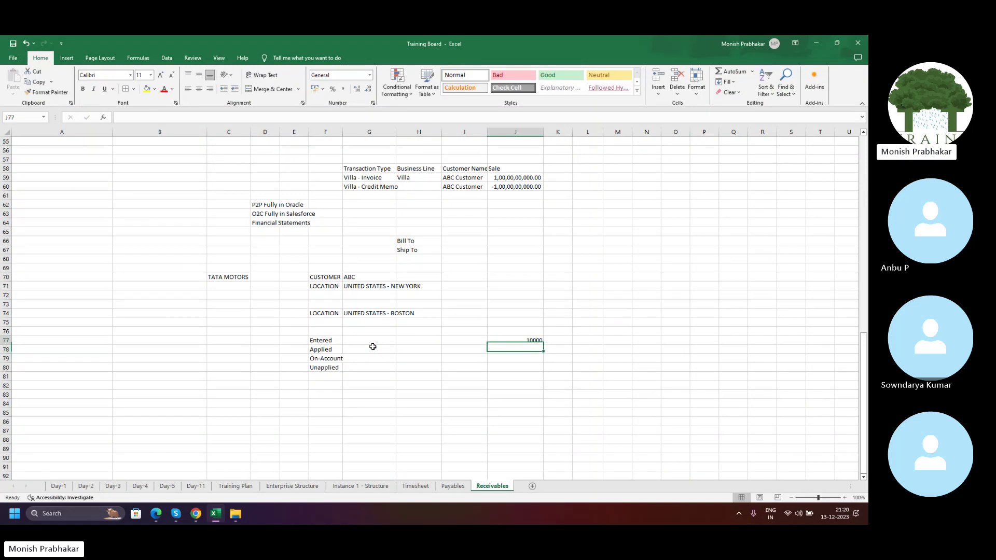
key(Up)
click(343, 89)
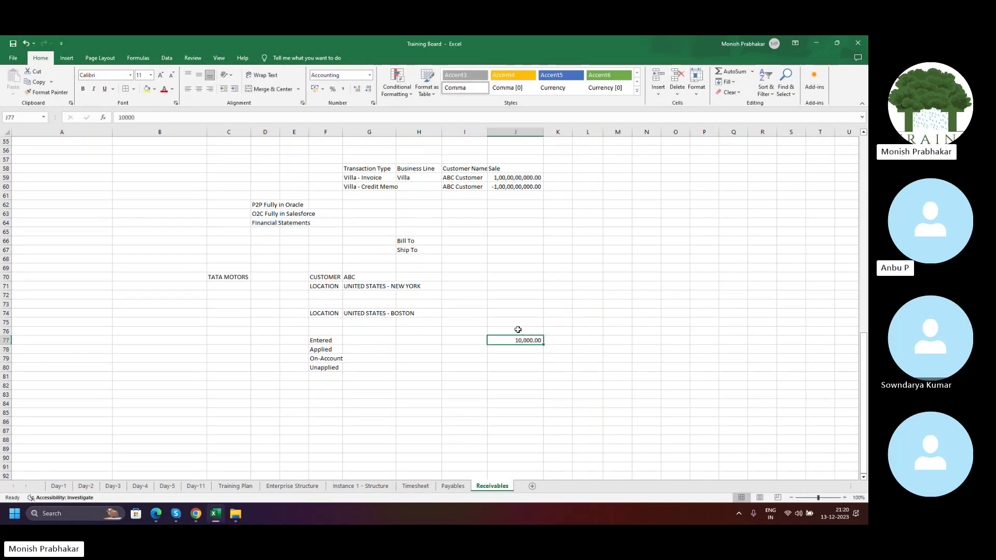
drag(520, 341, 385, 342)
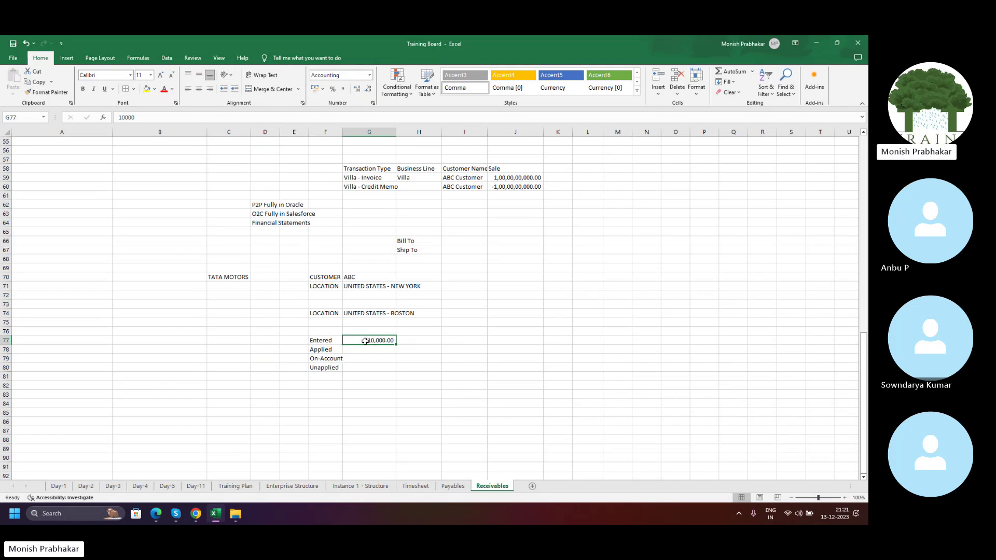
click(326, 358)
click(366, 358)
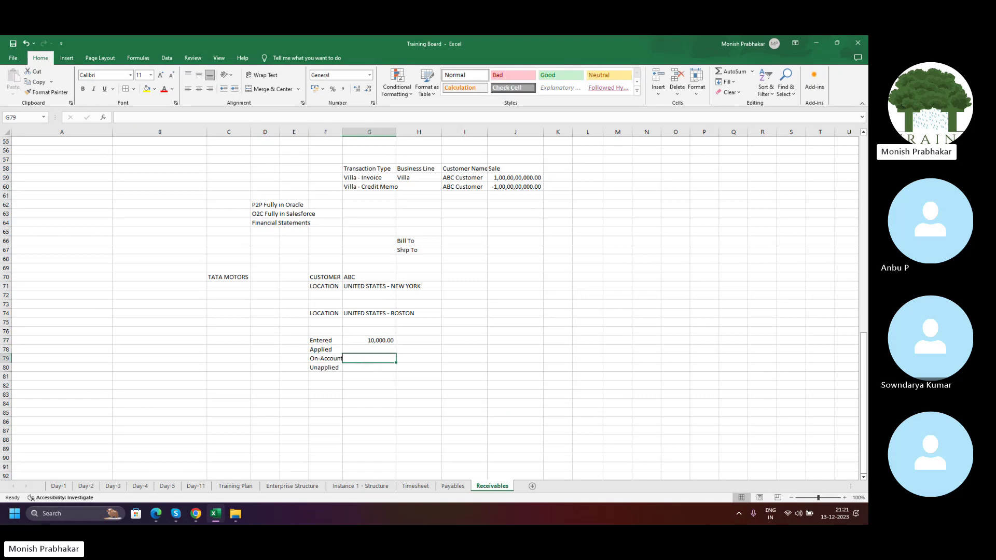
Switch to the Edit Receipt page in the browser and set the receipt's Entered Amount to 5000.
key(alt+Tab)
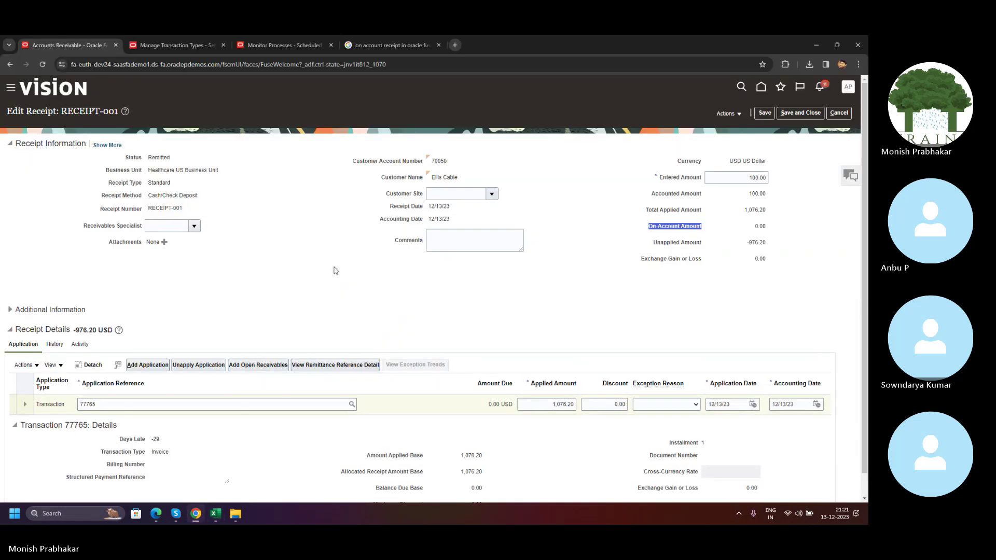
drag(748, 179, 786, 181)
text(5000)
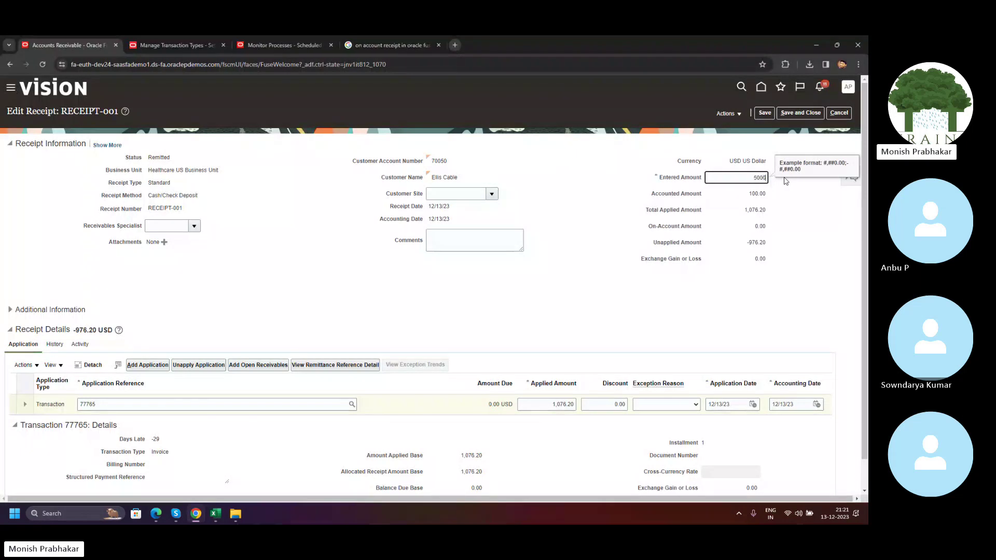
key(Tab)
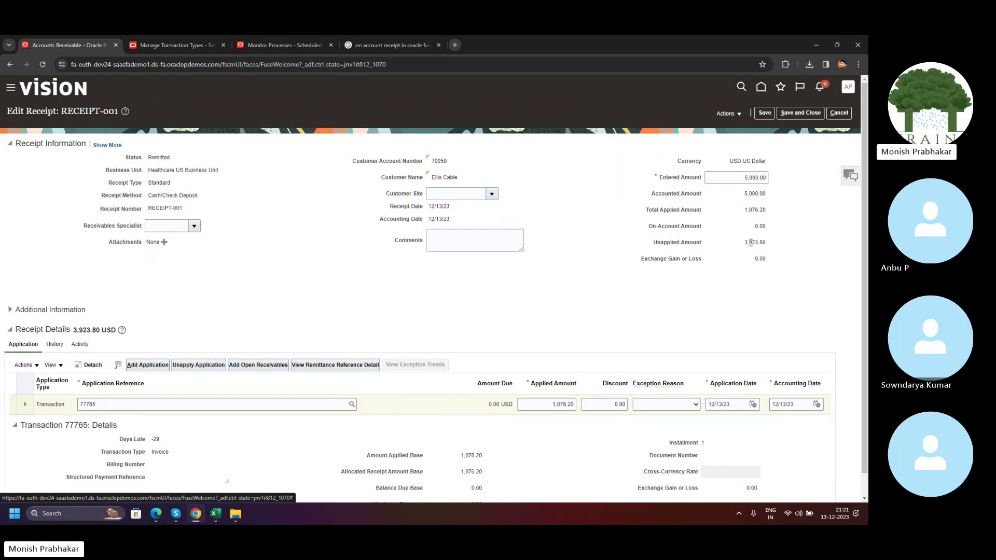
Check the receipt's Entered, Total Applied and Unapplied amounts and save the receipt.
double_click(733, 181)
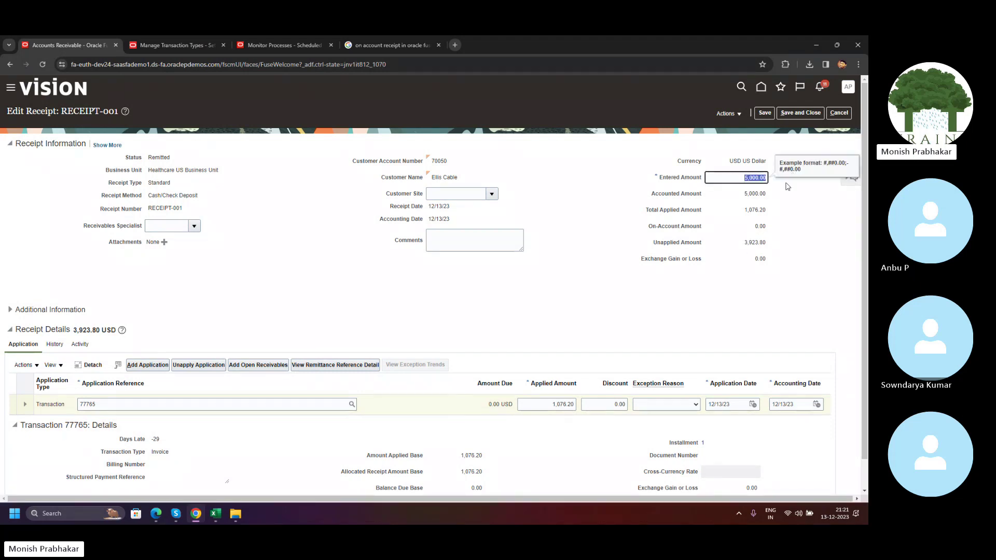
drag(743, 210, 777, 211)
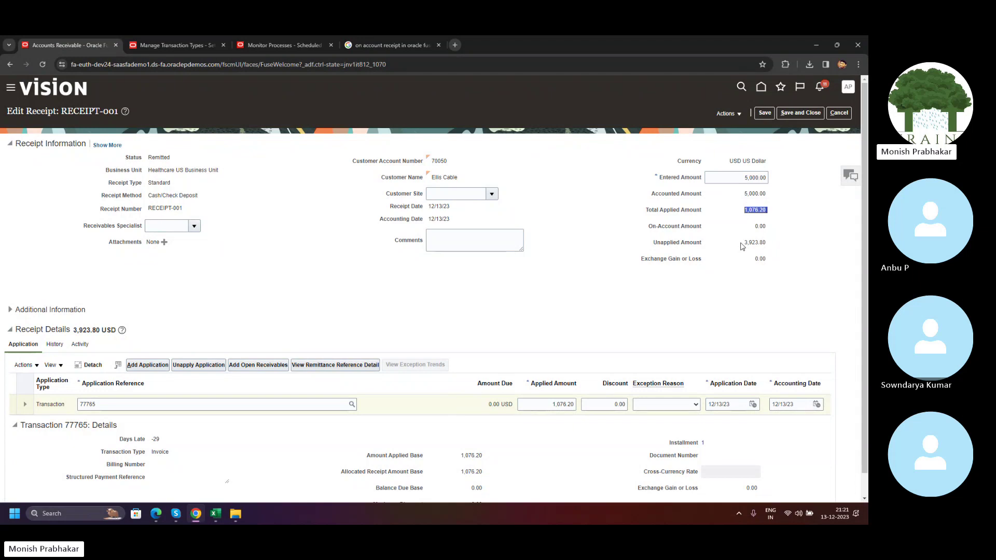
drag(741, 244, 763, 242)
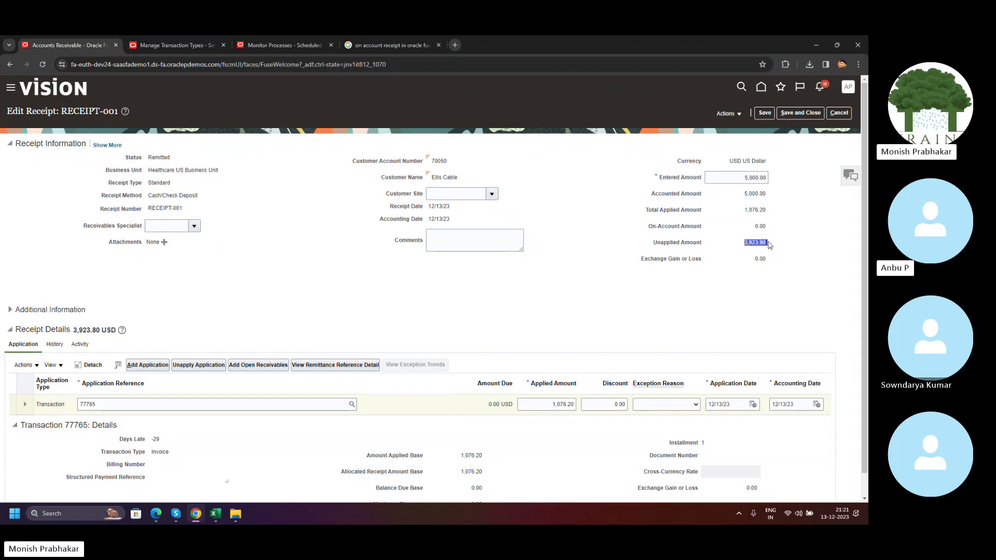
click(672, 406)
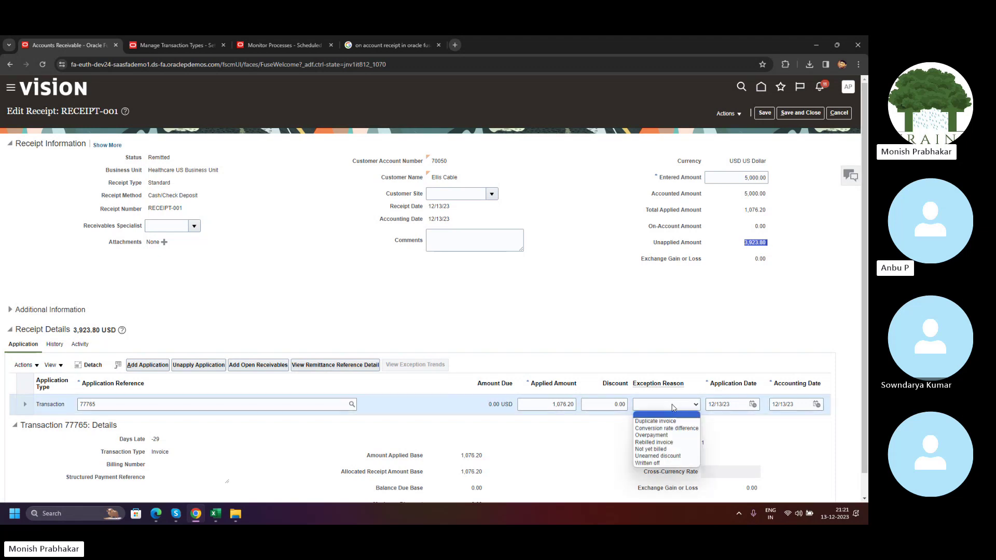
click(673, 407)
click(765, 113)
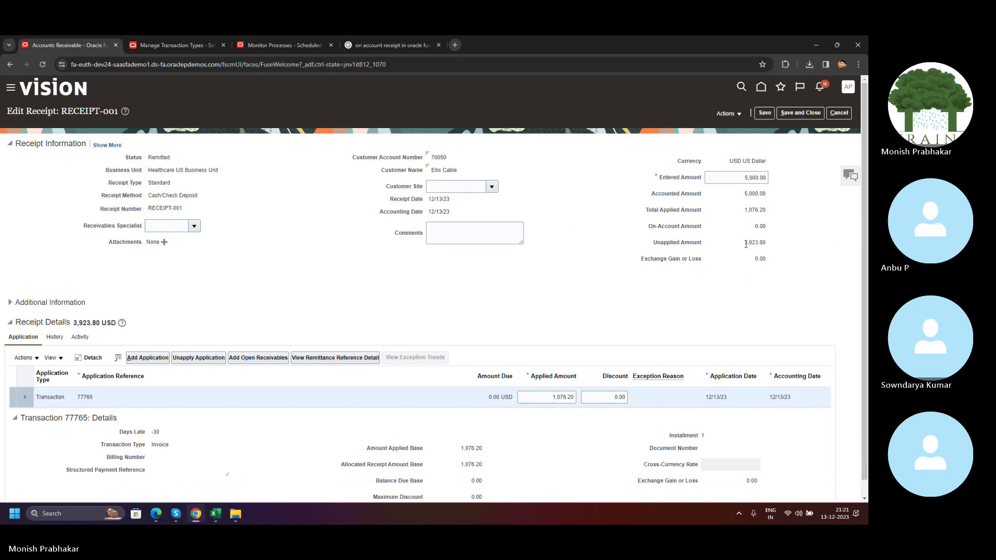
Examine the saved receipt's Entered, Total Applied, On-Account and Unapplied amounts.
drag(746, 244, 771, 244)
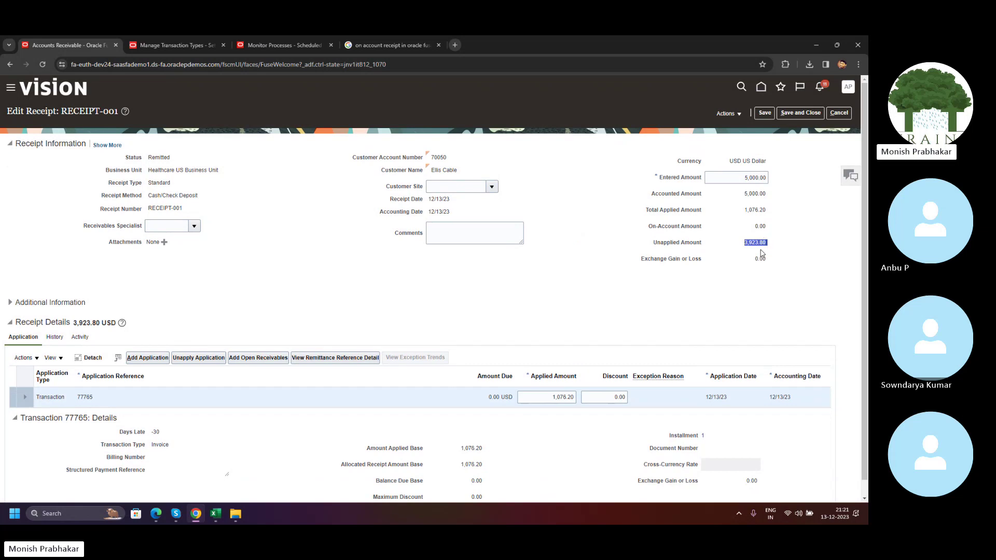
double_click(759, 227)
click(728, 113)
click(797, 168)
scroll(270, 307, down, 1)
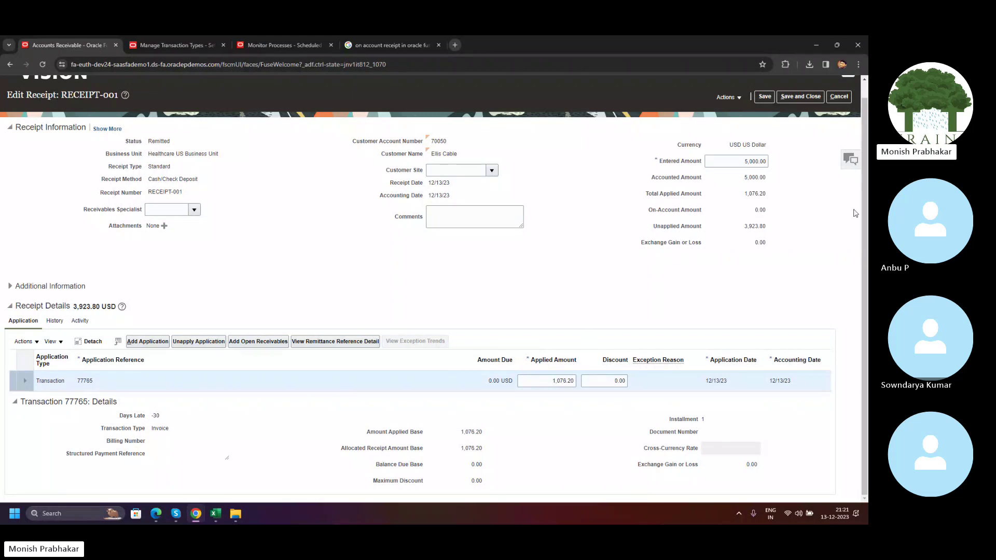
double_click(739, 161)
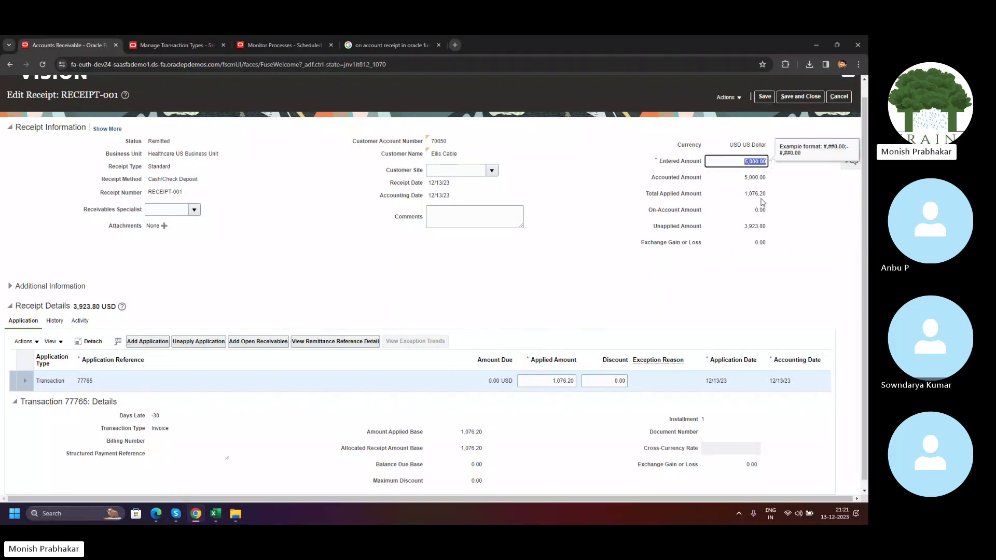
drag(745, 194, 776, 198)
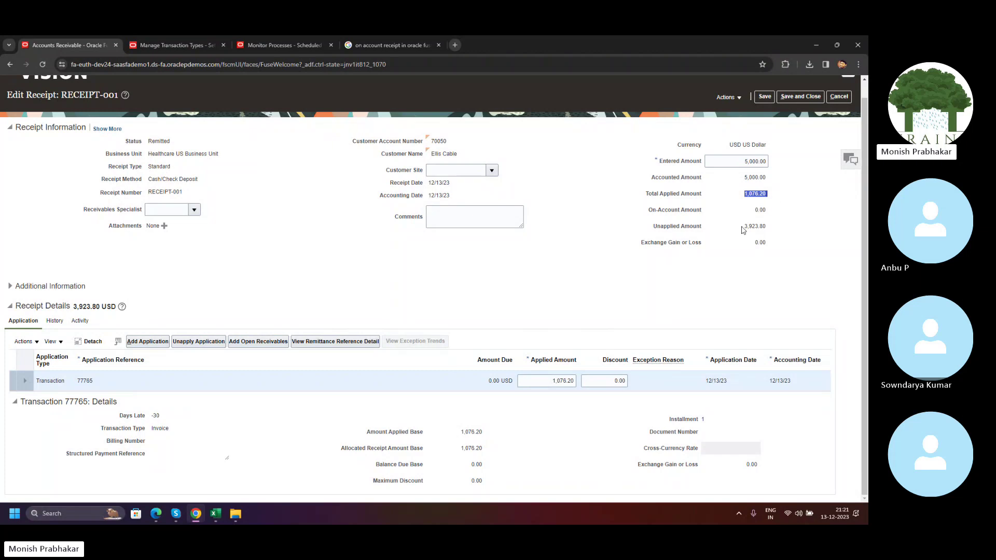
drag(743, 230, 766, 224)
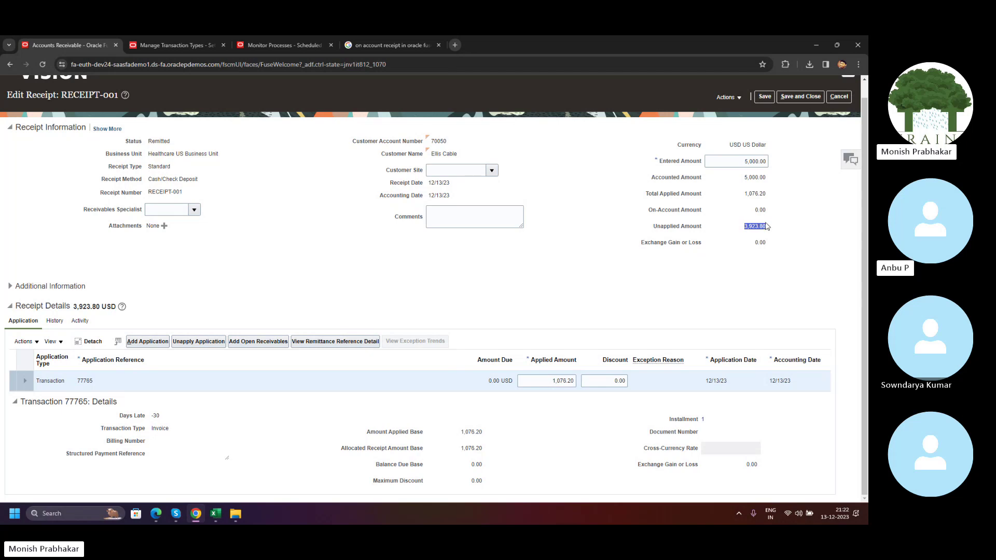
scroll(376, 125, up, 1)
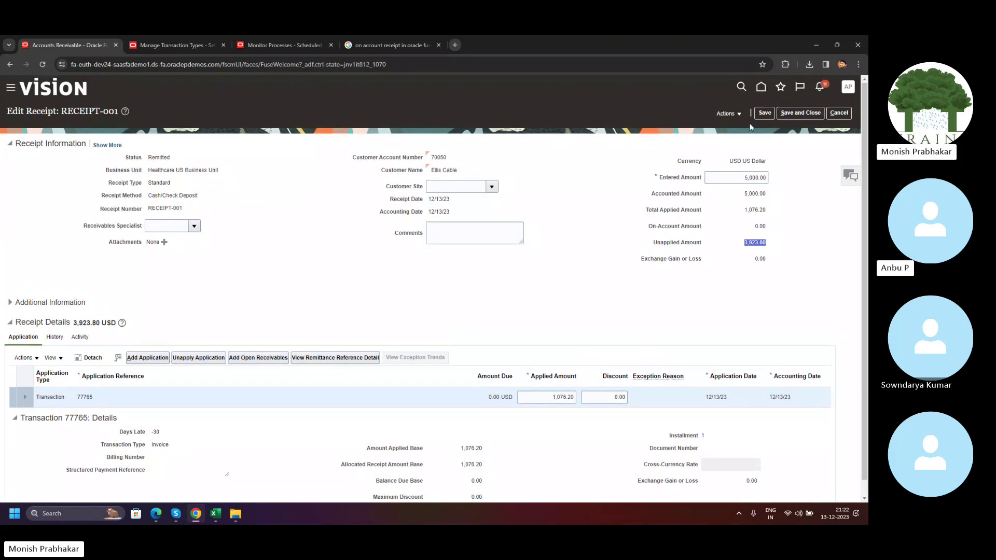
Create the receipt's accounting and review its remitted cash, unapplied cash and receivable lines.
click(728, 113)
click(739, 159)
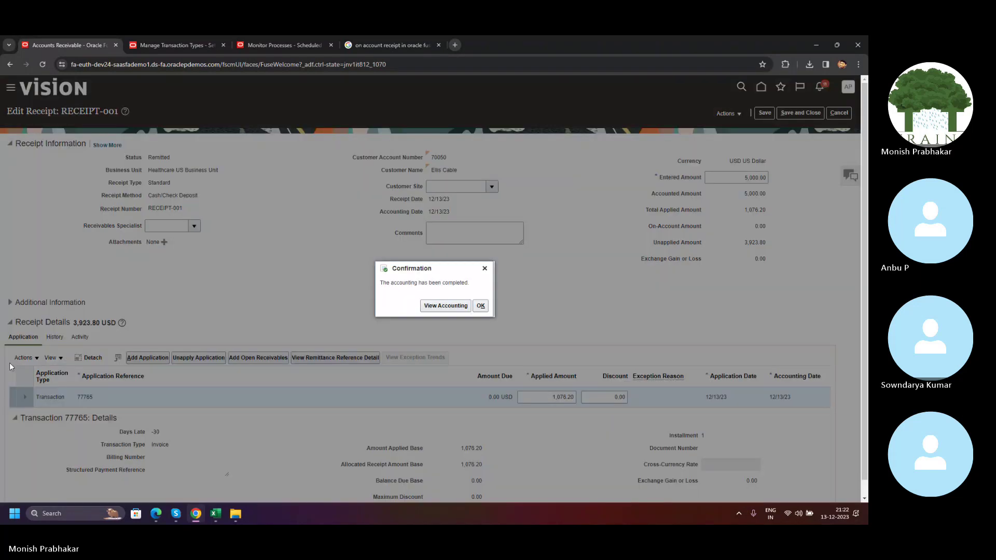
click(445, 305)
drag(291, 297, 519, 299)
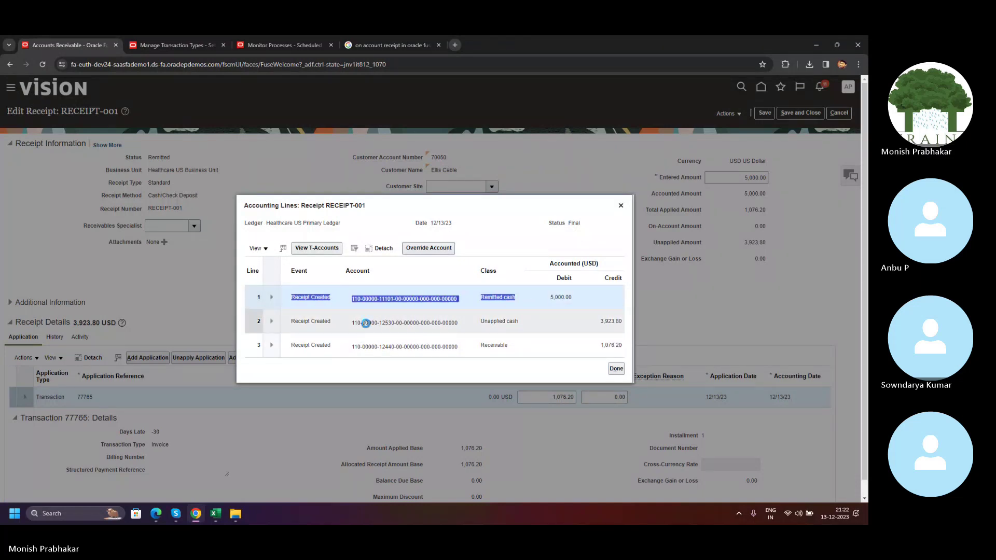
click(520, 342)
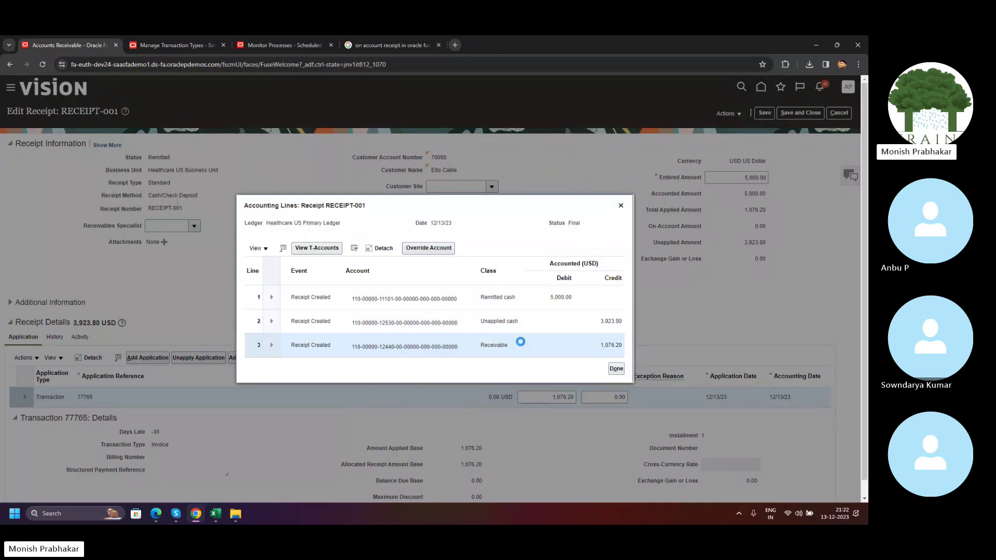
click(616, 368)
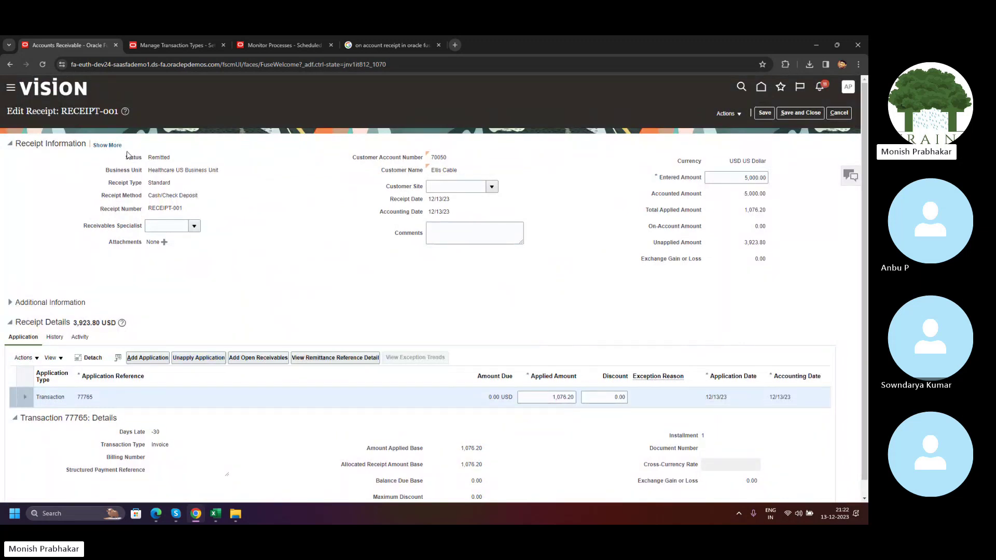
Show the full receipt information, expand Additional Information and review the Receipt Details section.
click(107, 145)
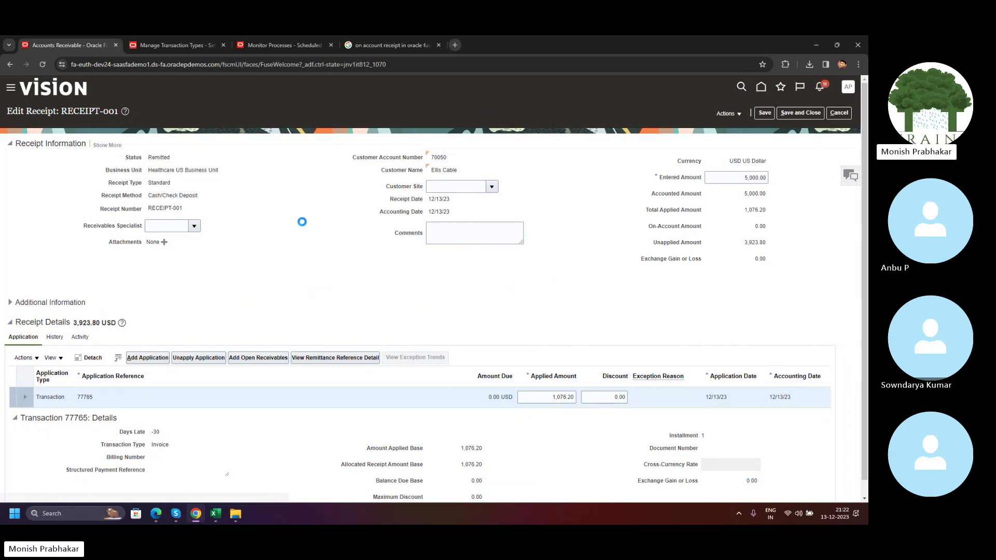
scroll(243, 330, down, 2)
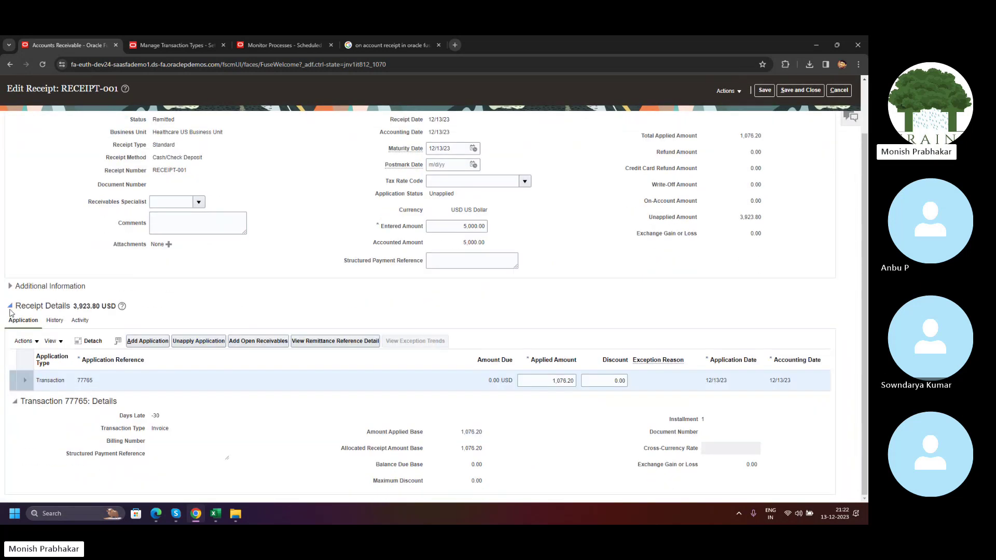
click(10, 306)
click(10, 345)
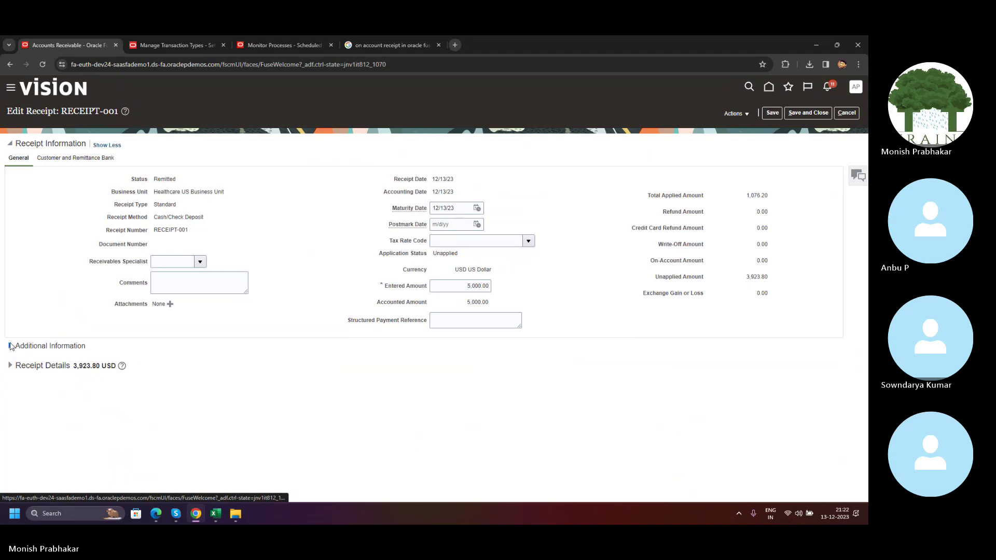
click(10, 399)
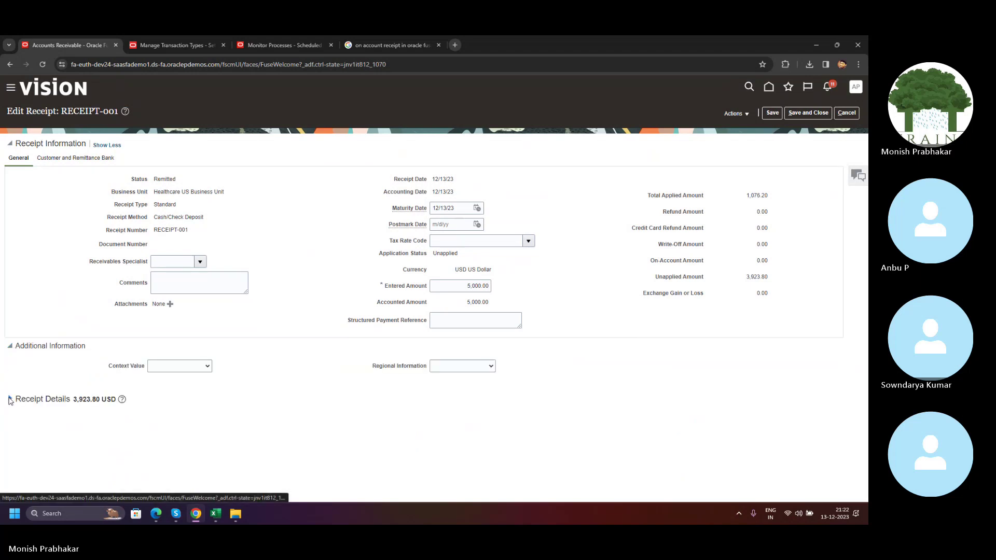
scroll(256, 420, down, 3)
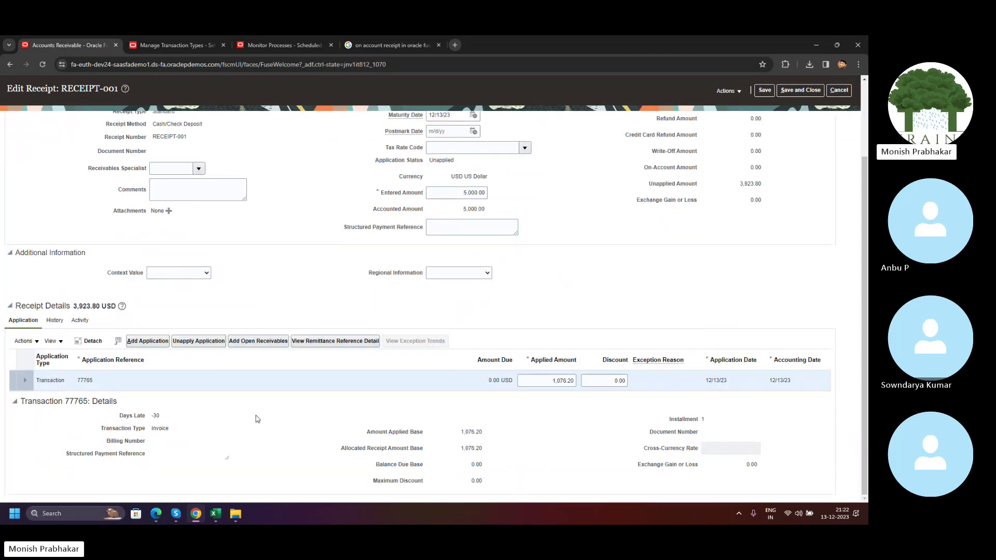
Review the receipt's customer and remittance bank details, and return to its general information.
scroll(256, 419, up, 3)
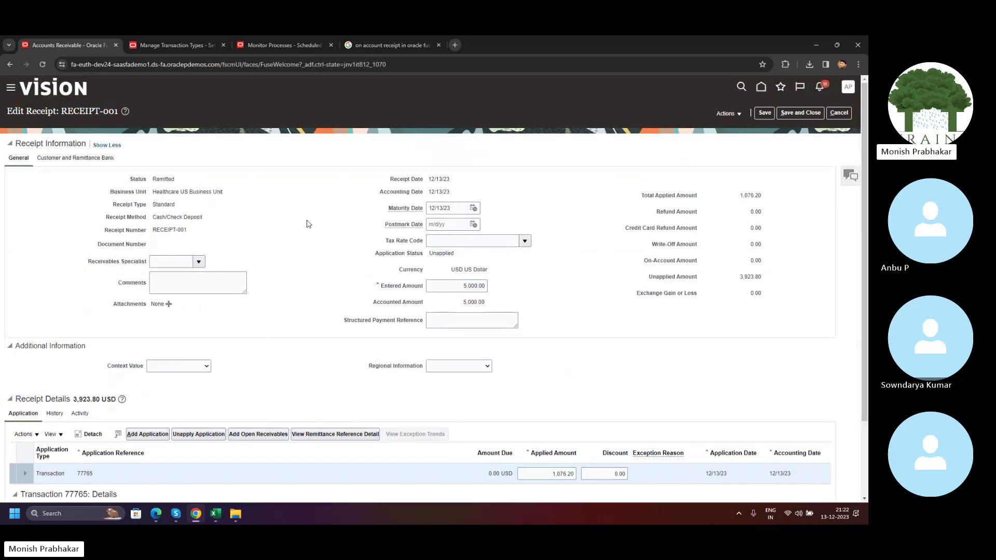
click(64, 159)
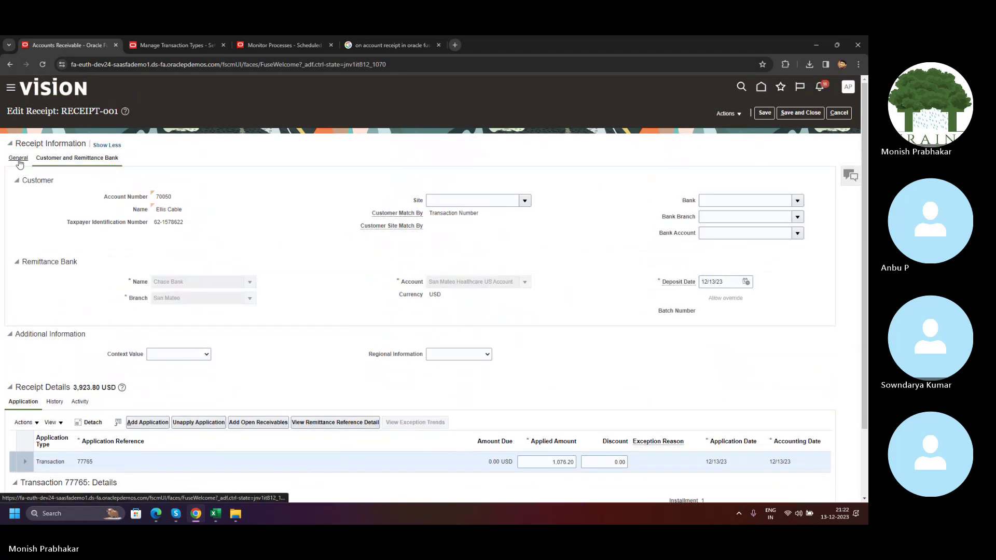
click(19, 160)
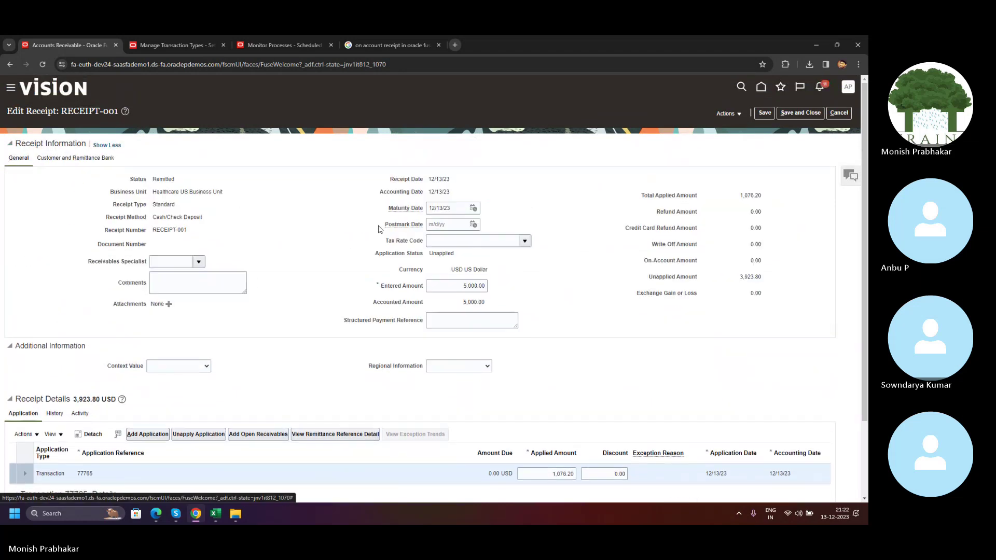
Switch to the Skype training call and check the December 2023 calendar.
click(203, 45)
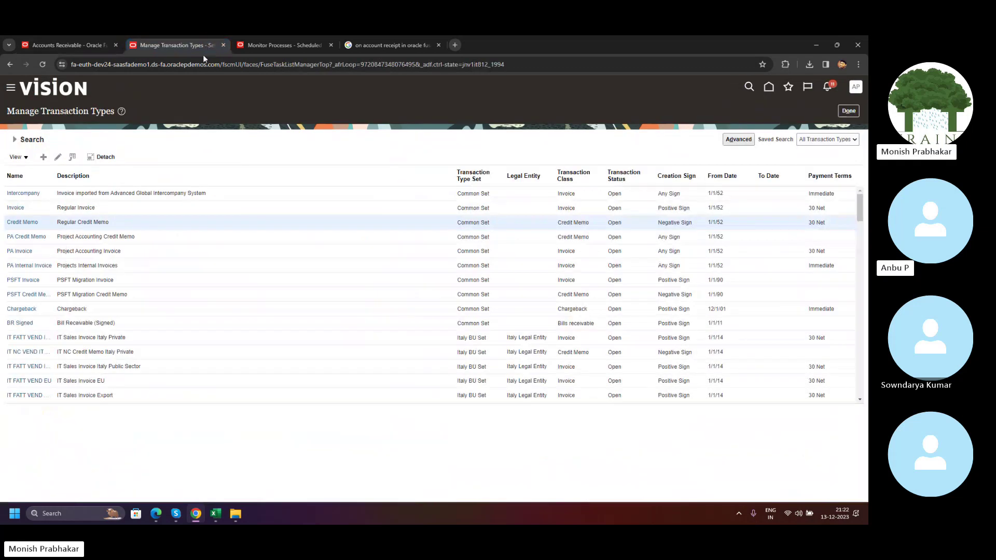
click(174, 516)
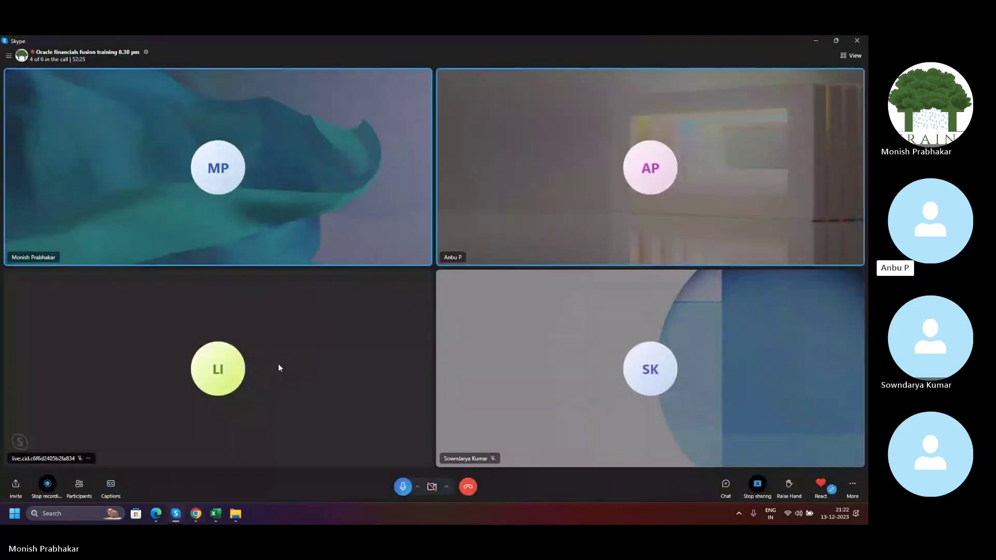
click(845, 514)
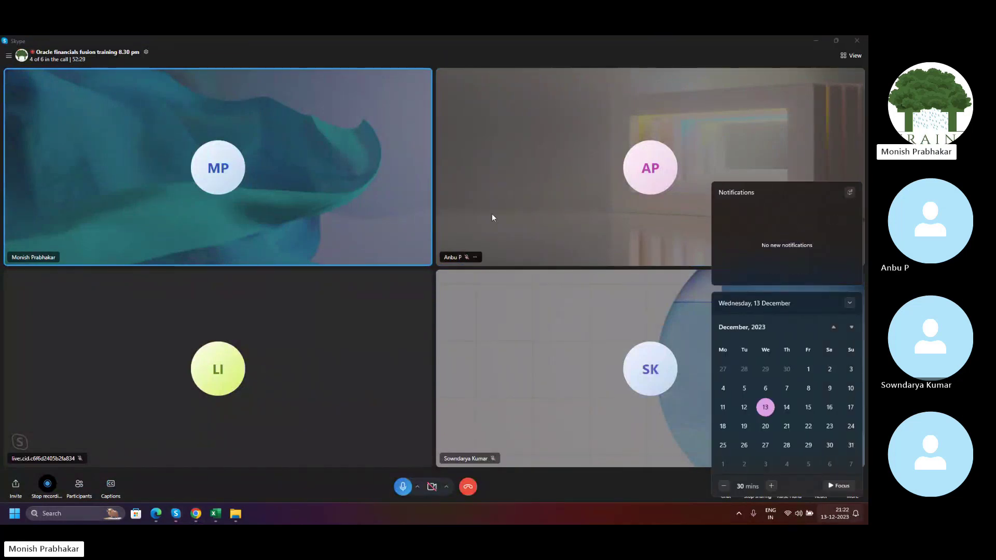
click(517, 209)
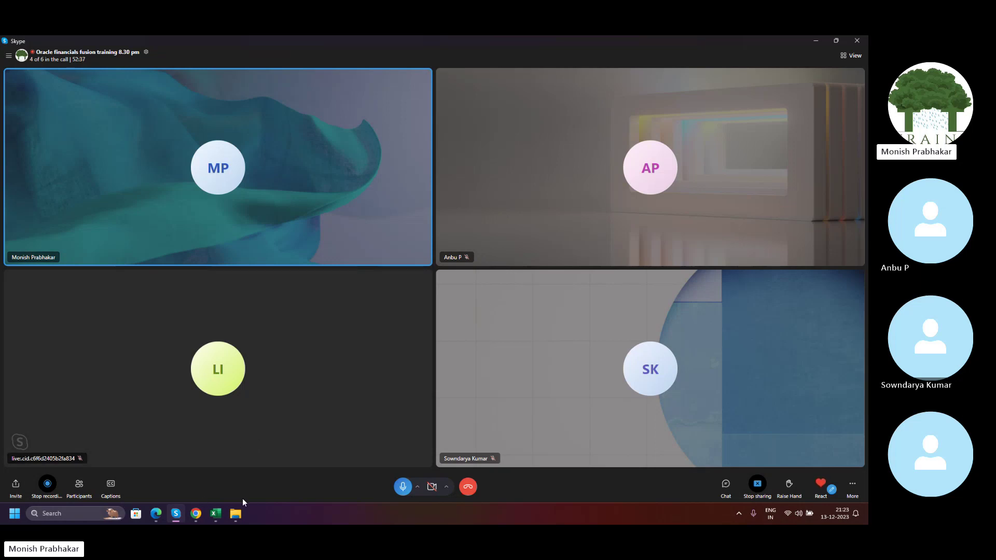
Switch to the Training Board workbook in Excel, review the setup and invoice notes on the Receivables sheet, and return to the Skype call.
click(216, 514)
click(221, 338)
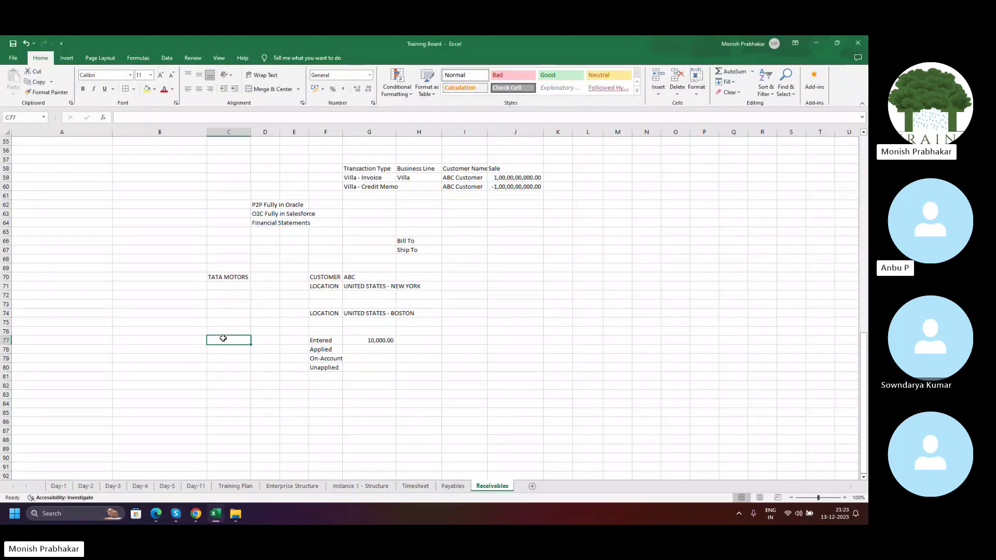
scroll(222, 340, up, 18)
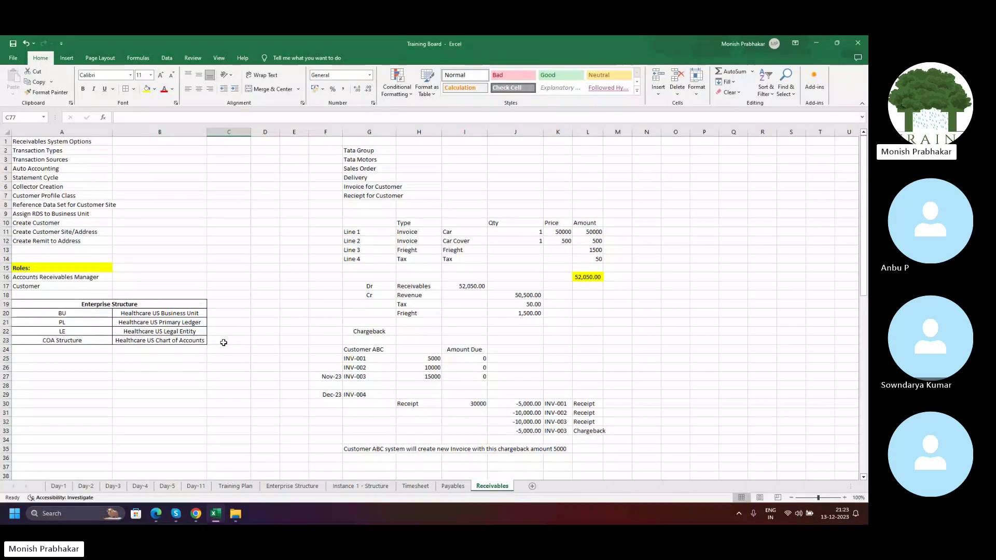
scroll(225, 344, down, 2)
scroll(233, 345, up, 2)
scroll(233, 345, down, 1)
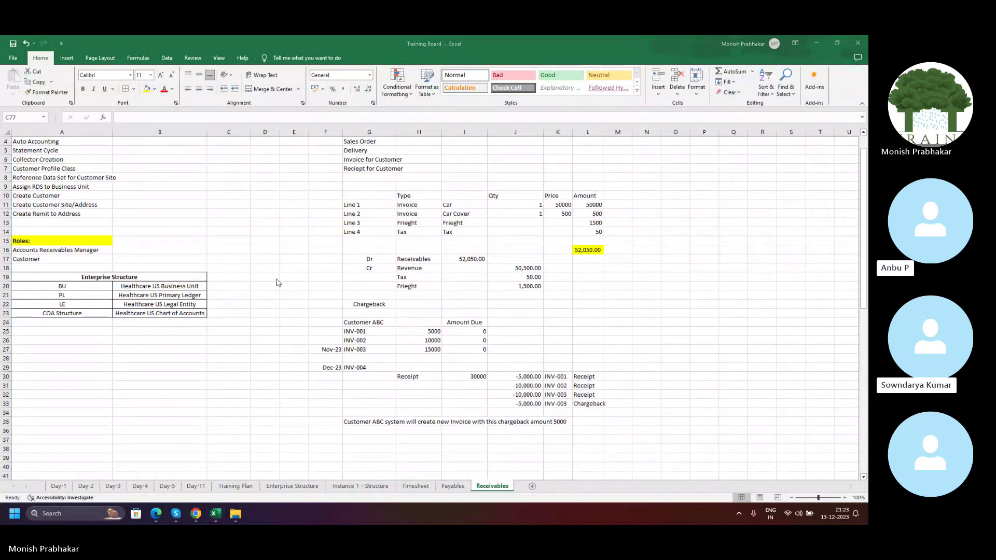
click(176, 515)
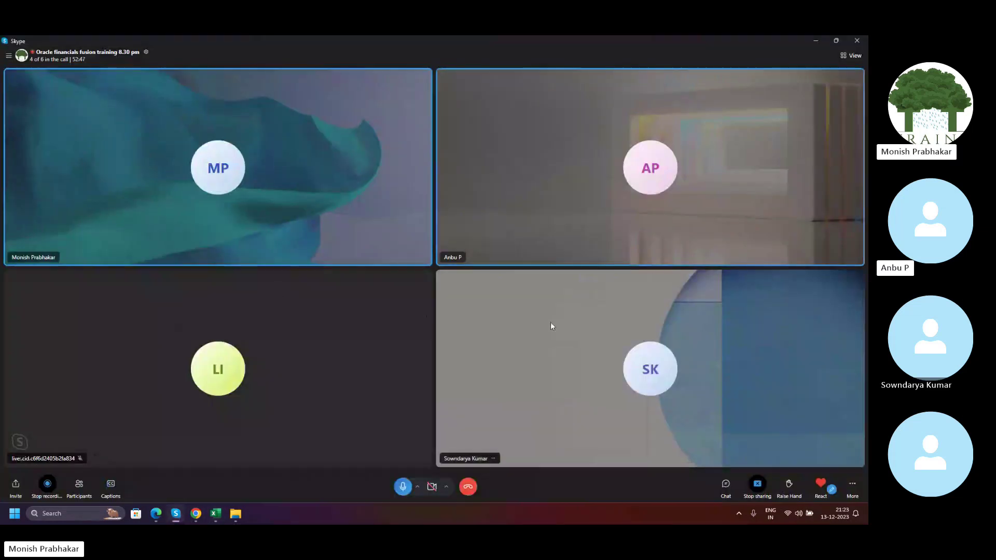